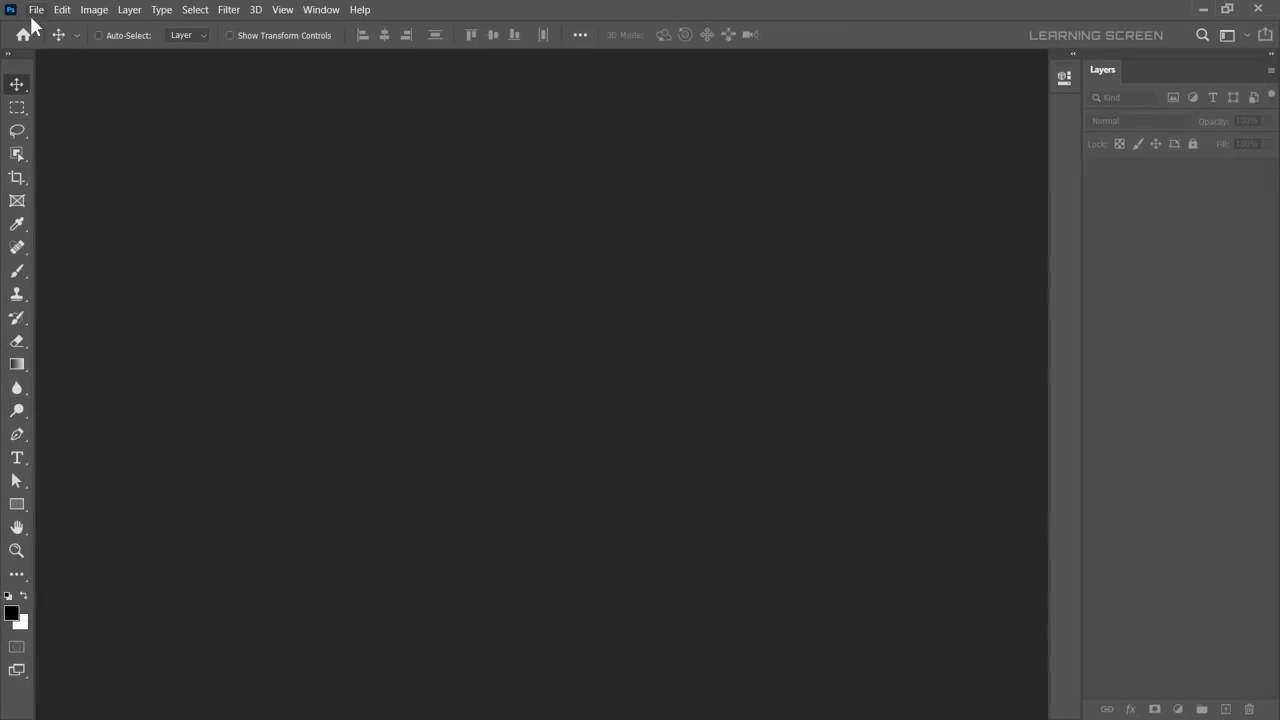
Step: Create a new 3200×1800 px, 300 ppi document with a transparent background
click(36, 9)
click(52, 30)
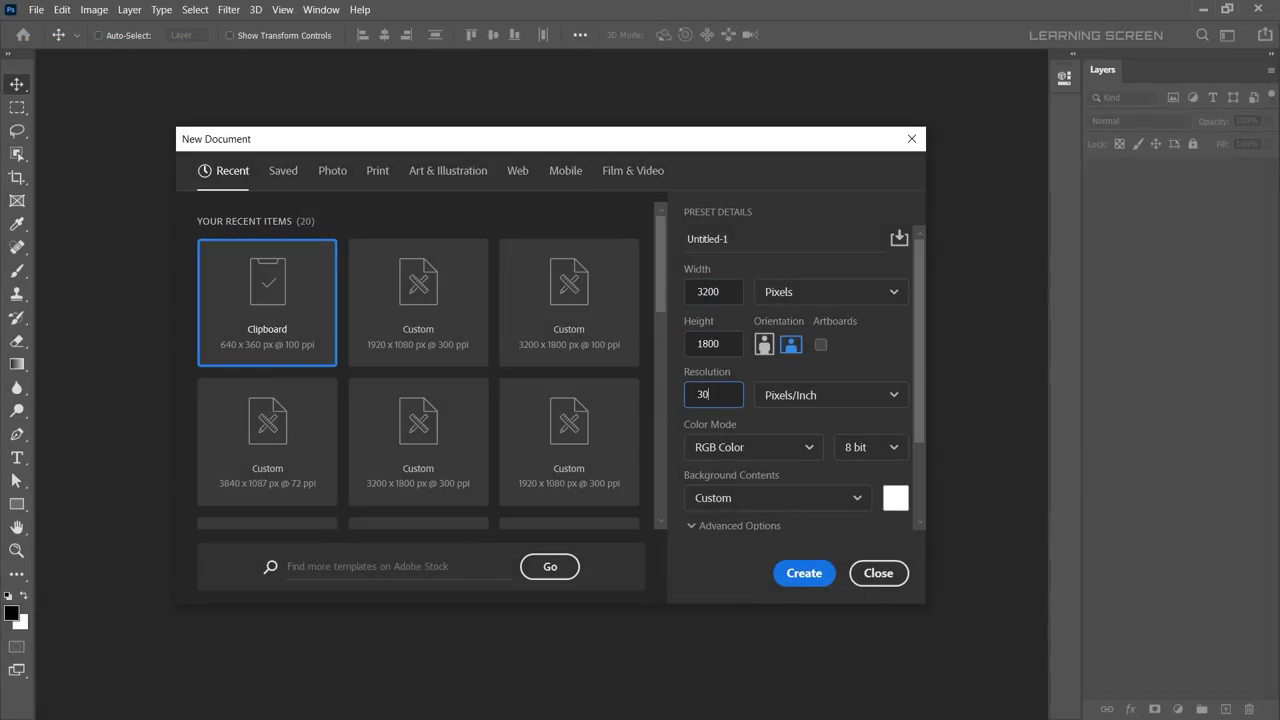
click(778, 498)
click(729, 540)
click(804, 573)
Step: Open Sky.jpg and paste the sky image into the new document
click(36, 9)
click(78, 38)
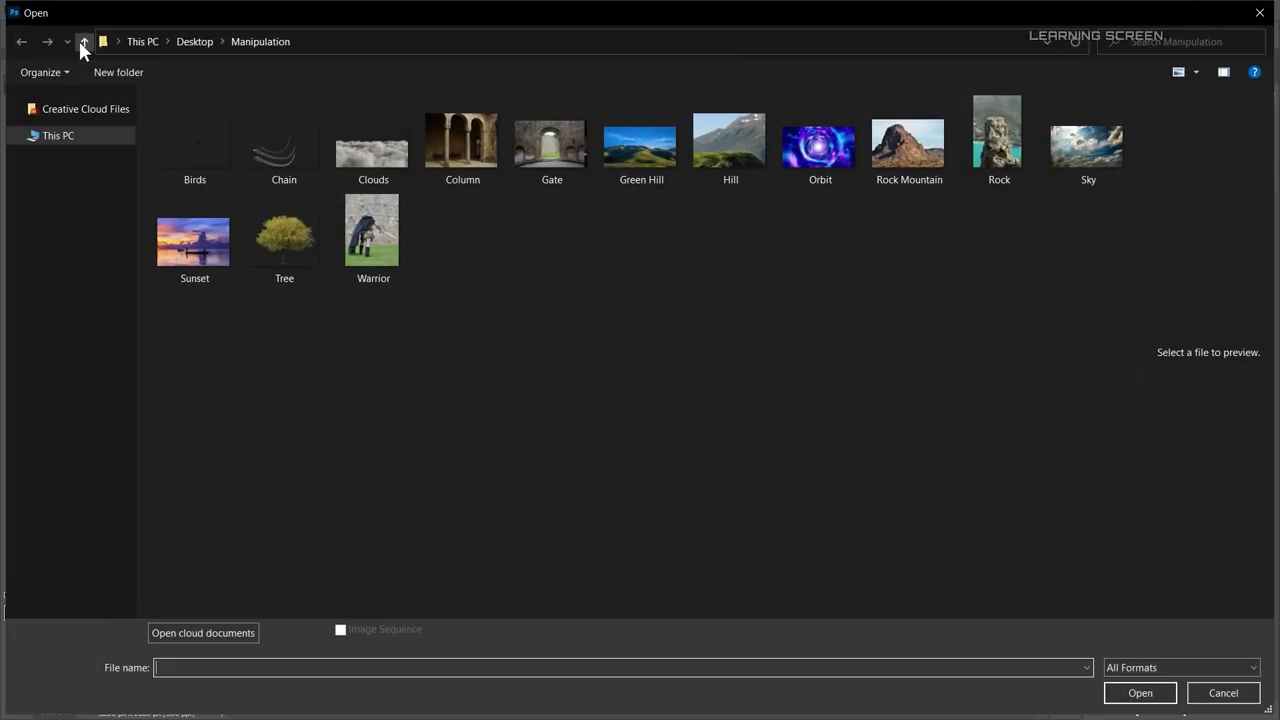
double_click(1088, 145)
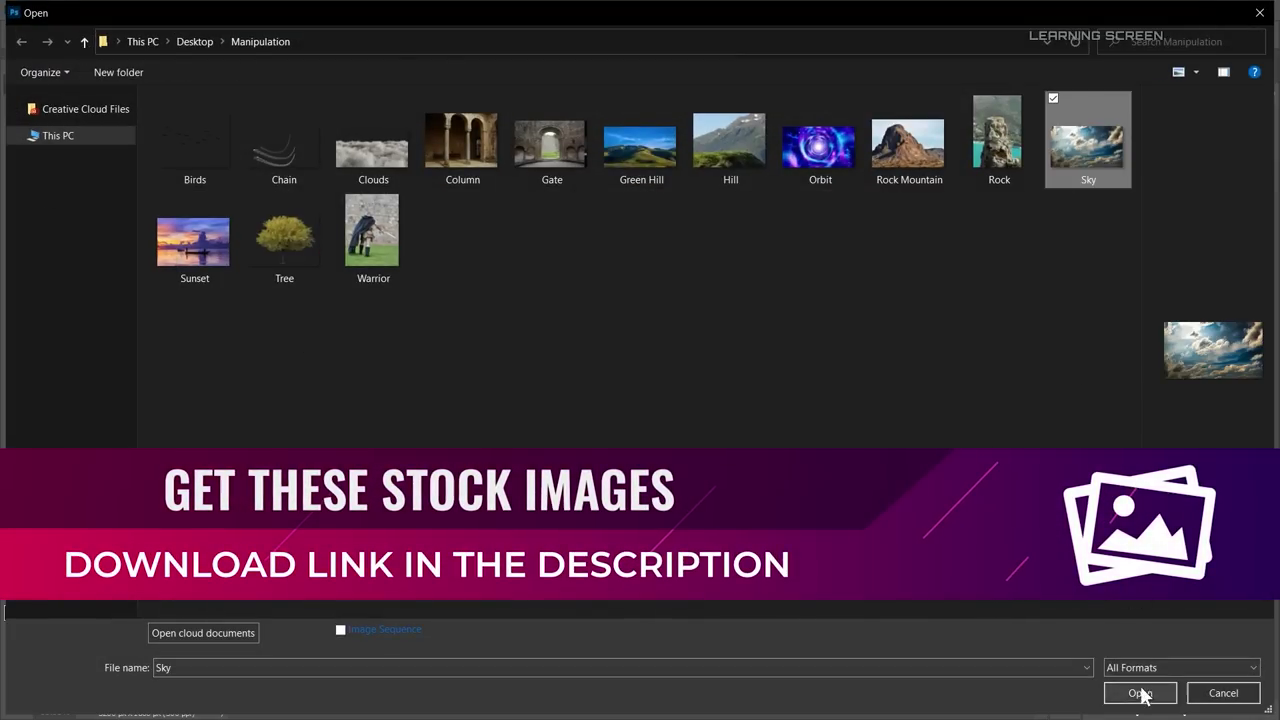
key(ctrl+Tab)
key(ctrl+v)
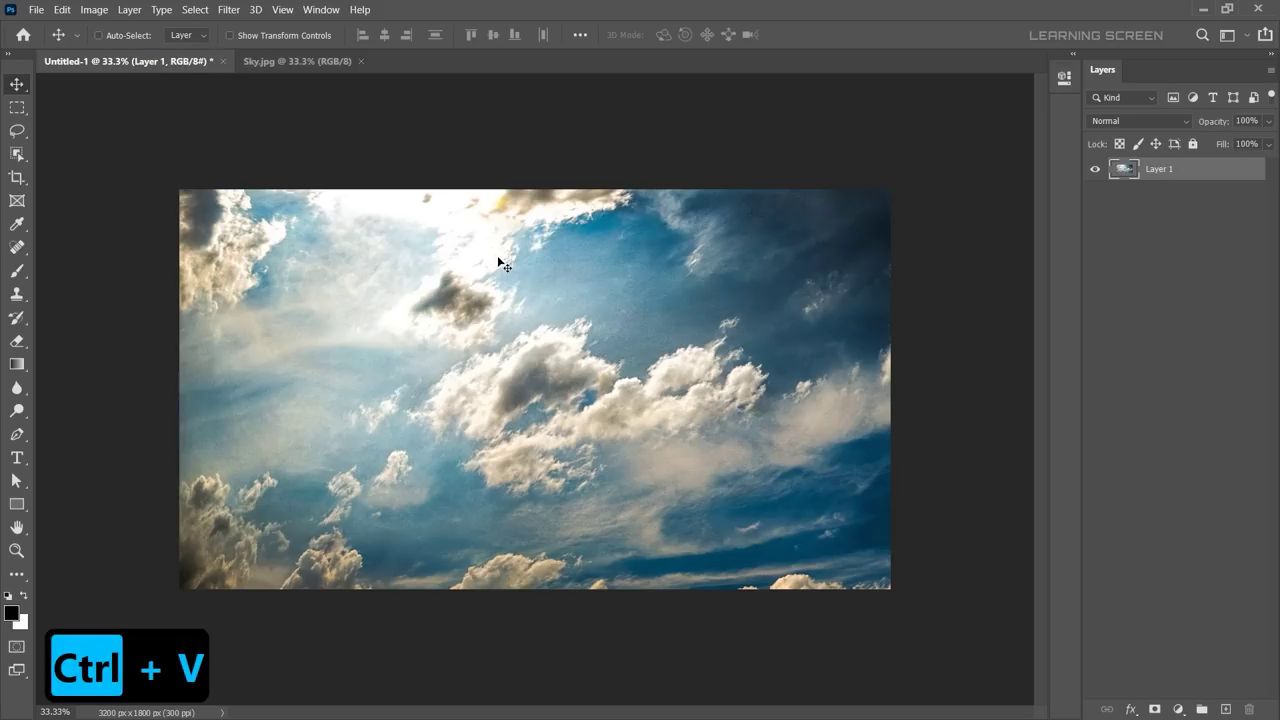
key(ctrl+t)
Step: Flip the sky layer horizontally and scale it down
right_click(497, 255)
click(540, 535)
key(ctrl+0)
drag(929, 614, 838, 558)
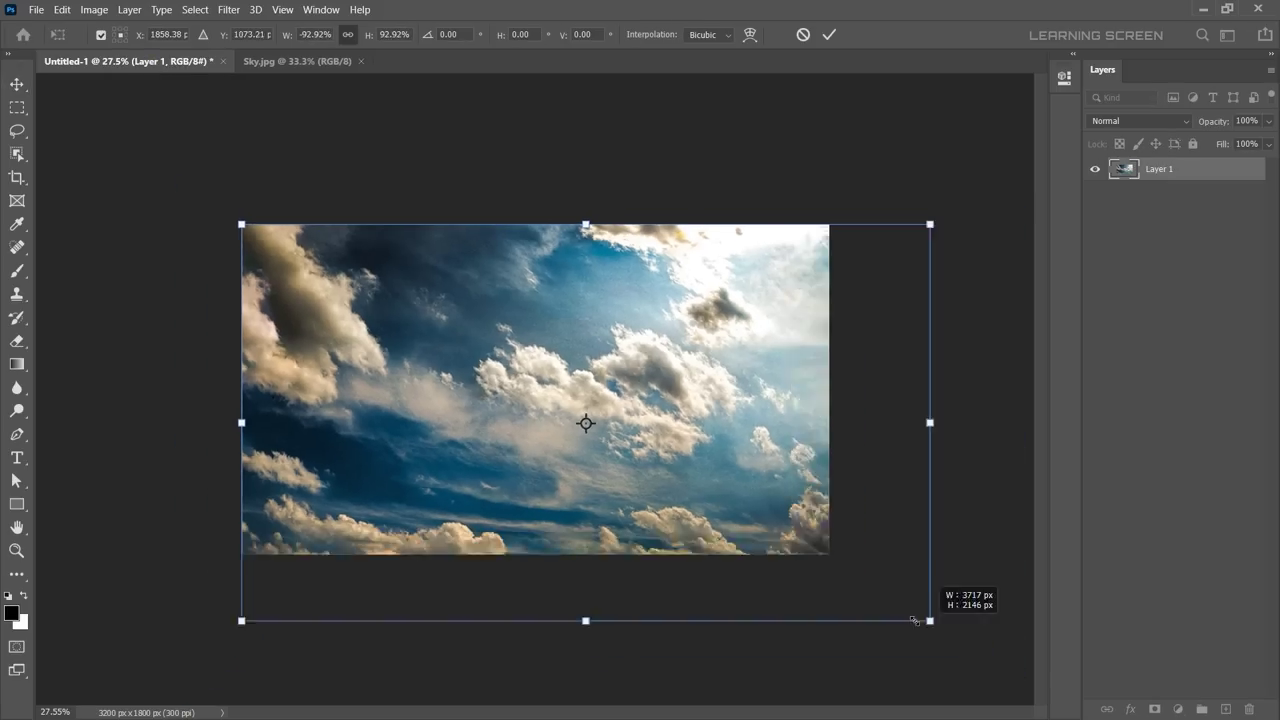
Step: Warp the sky, pulling its left edge and corners outward
right_click(624, 346)
click(650, 455)
drag(241, 564, 231, 581)
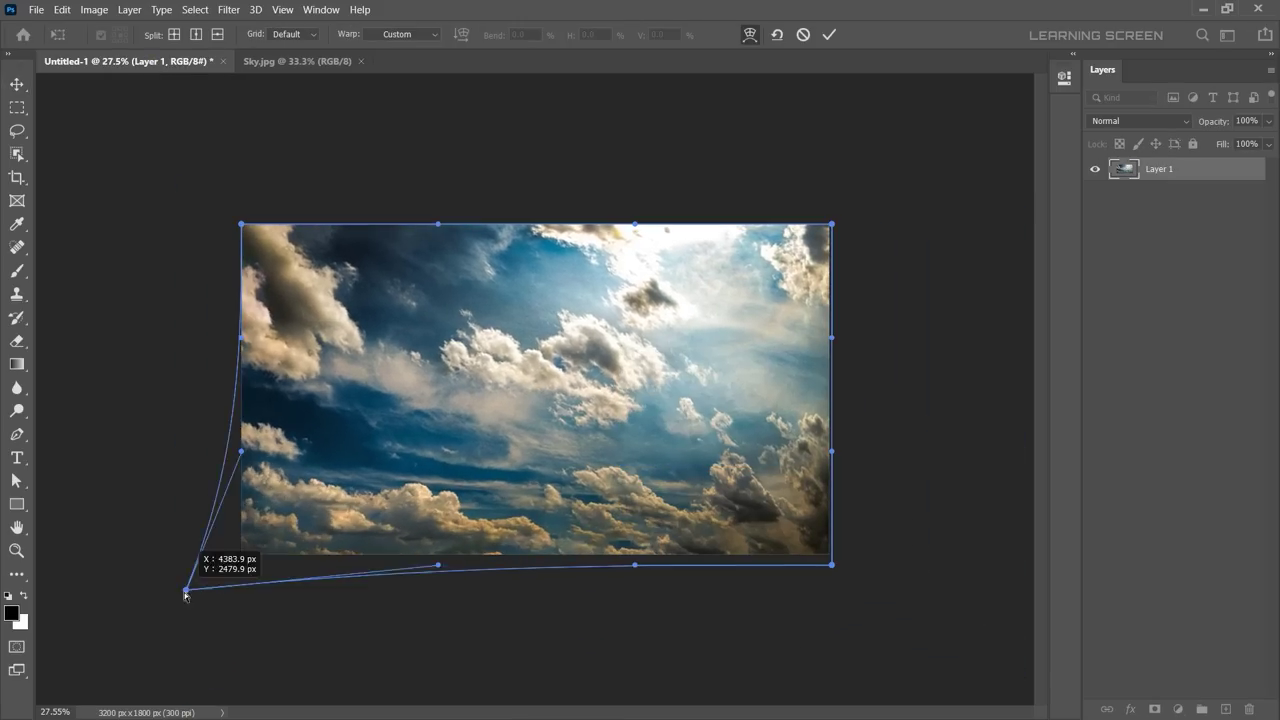
drag(241, 224, 228, 170)
drag(241, 337, 106, 334)
drag(241, 451, 89, 525)
Step: Refine the warp along the top, bottom and right into a curved cloud sweep, and commit
drag(635, 224, 432, 195)
drag(635, 565, 469, 579)
drag(831, 451, 847, 509)
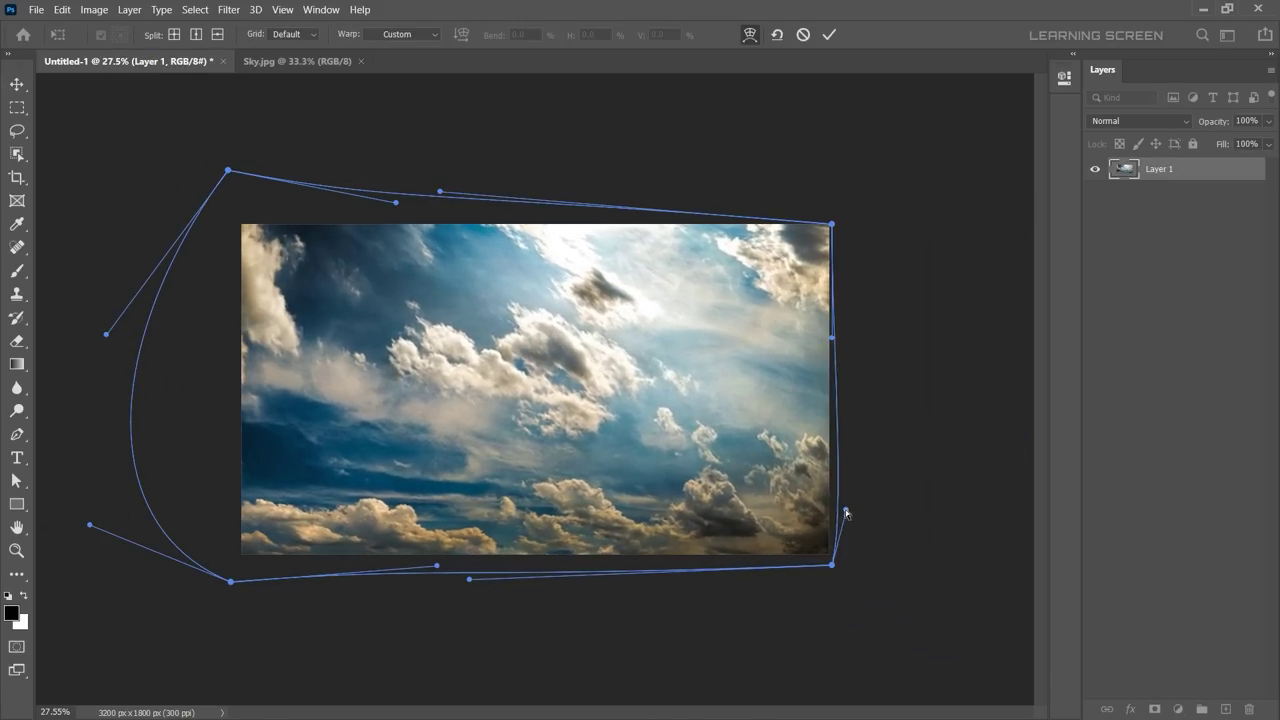
drag(106, 334, 177, 350)
drag(89, 525, 196, 524)
drag(282, 473, 361, 264)
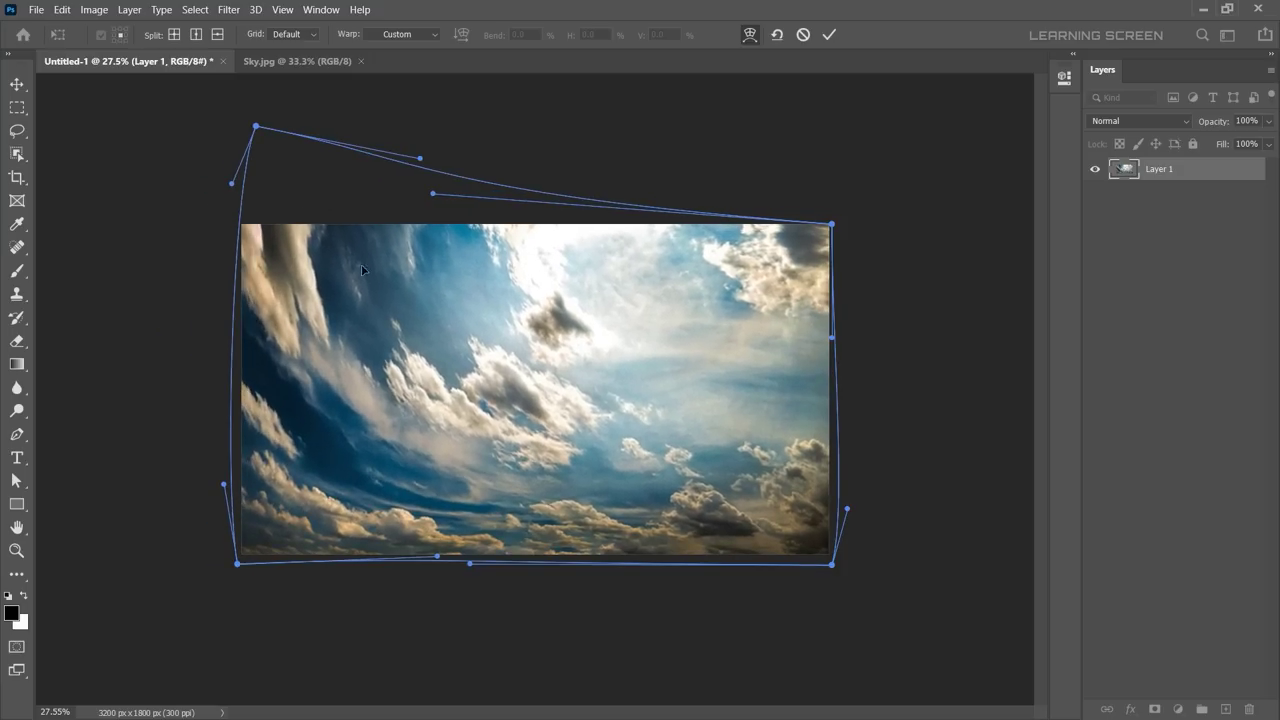
click(829, 34)
Step: Open Sunset.jpg and copy the whole image
click(36, 9)
click(45, 52)
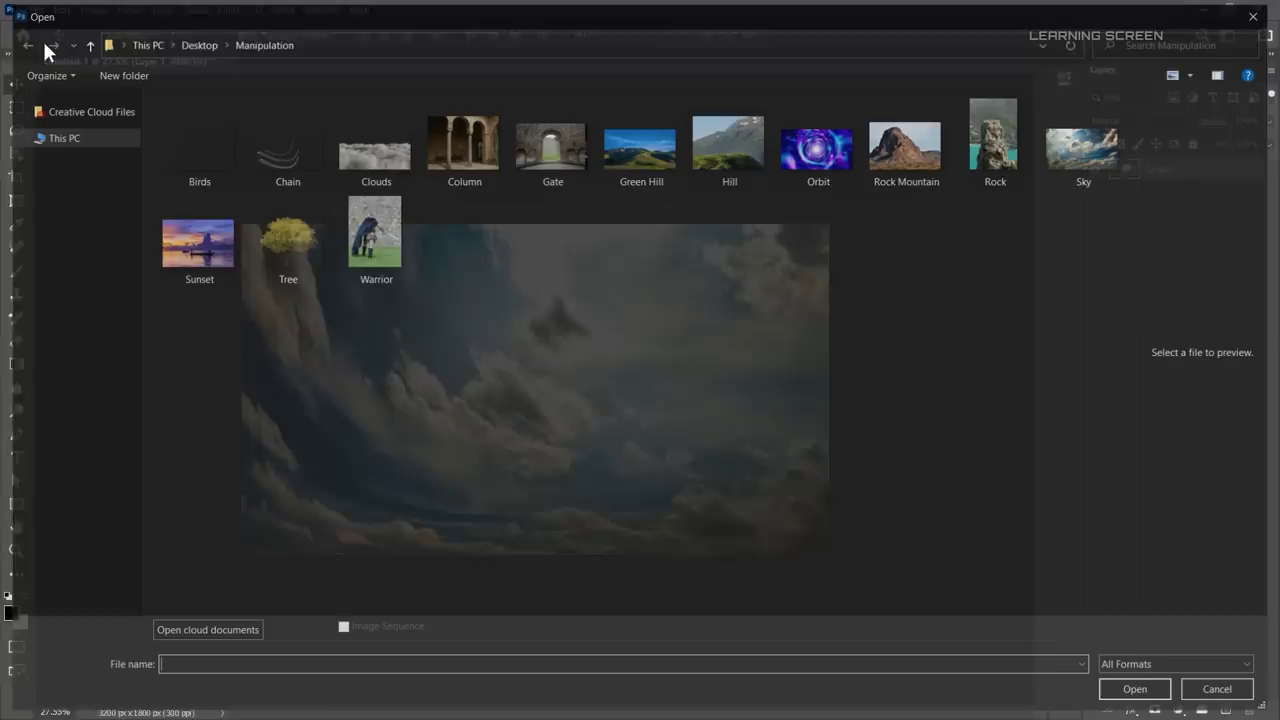
double_click(194, 240)
key(ctrl+a)
key(ctrl+c)
Step: Paste the sunset into the composite, flip it vertically and stretch it over the sky
key(ctrl+Tab)
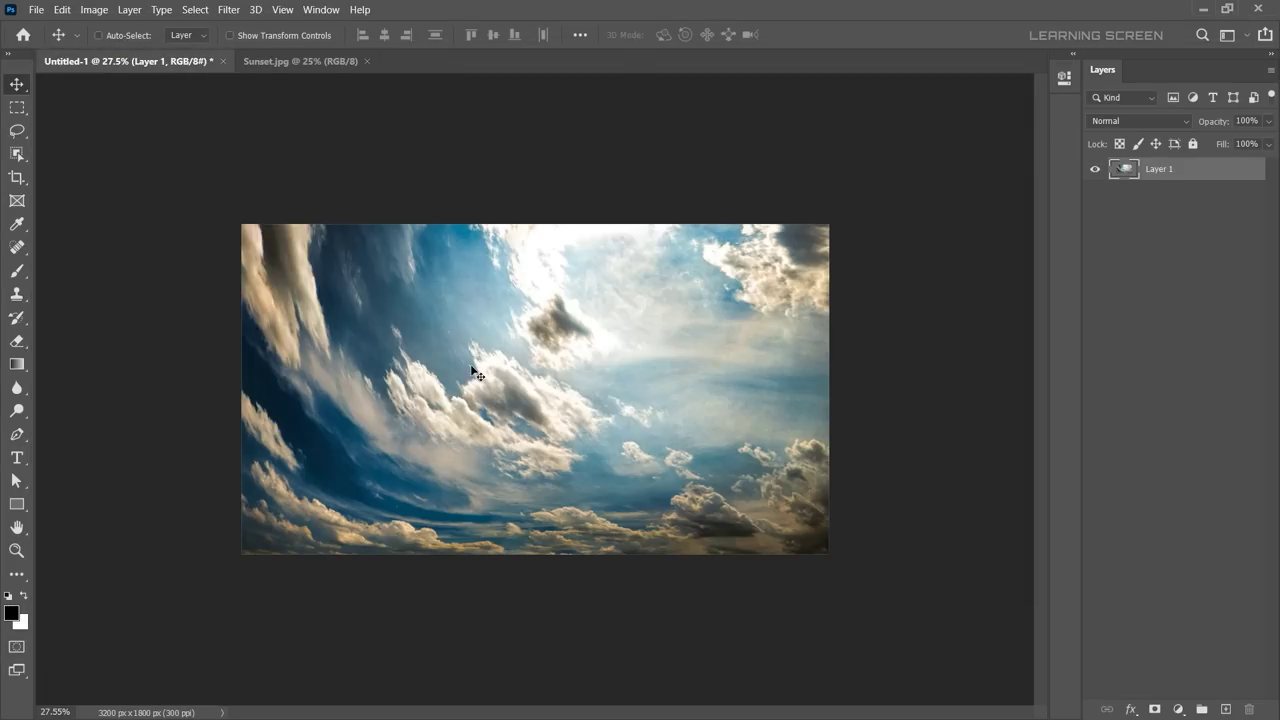
key(ctrl+v)
key(ctrl+t)
right_click(504, 355)
click(549, 622)
drag(549, 626, 623, 372)
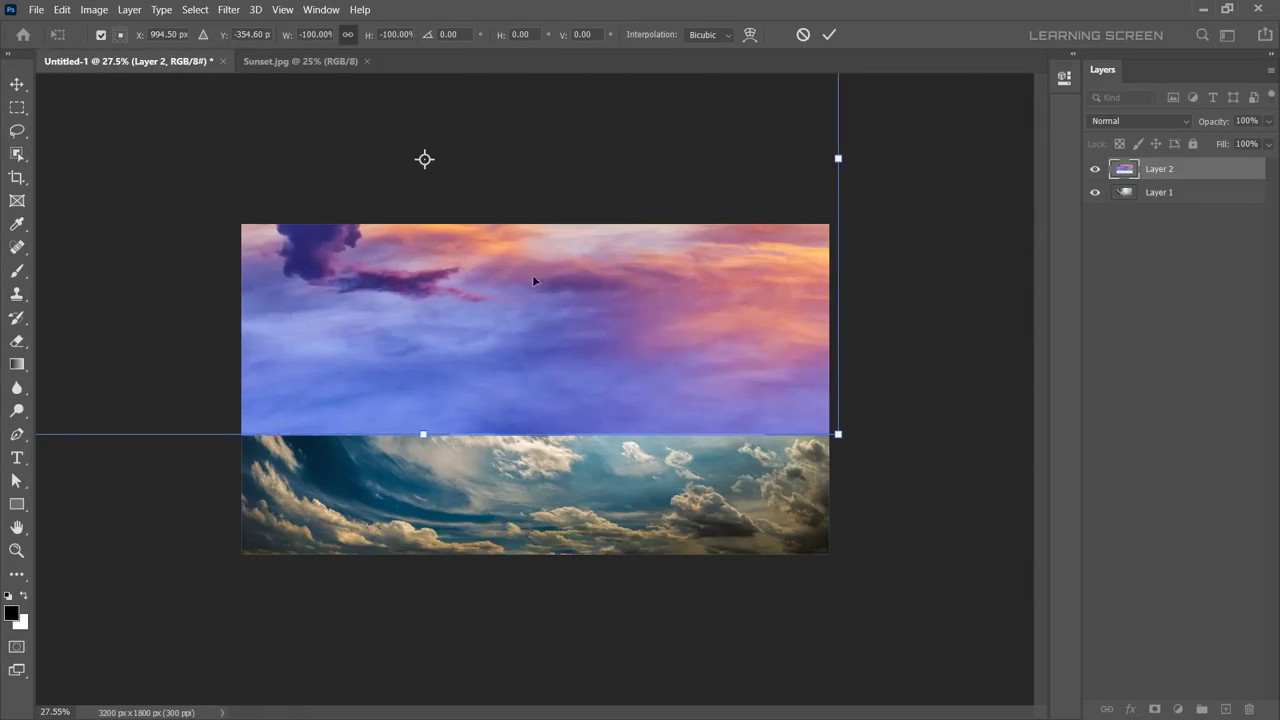
drag(532, 274, 478, 411)
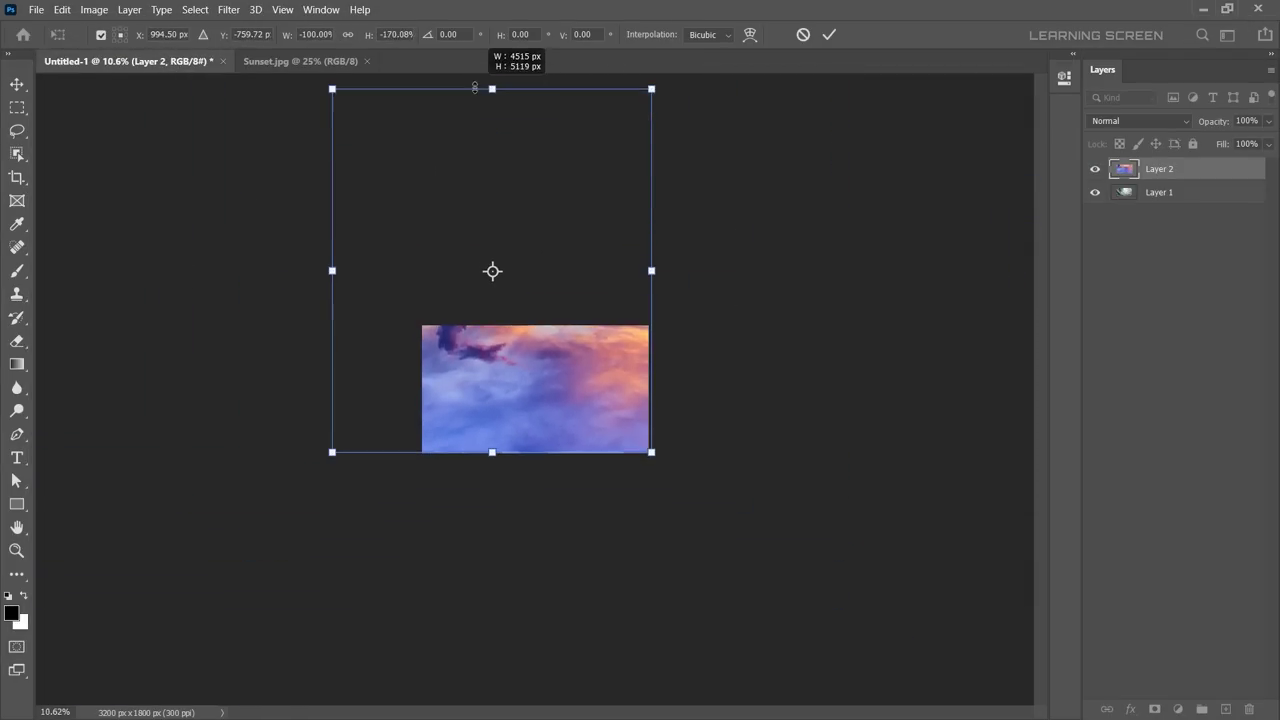
key(Return)
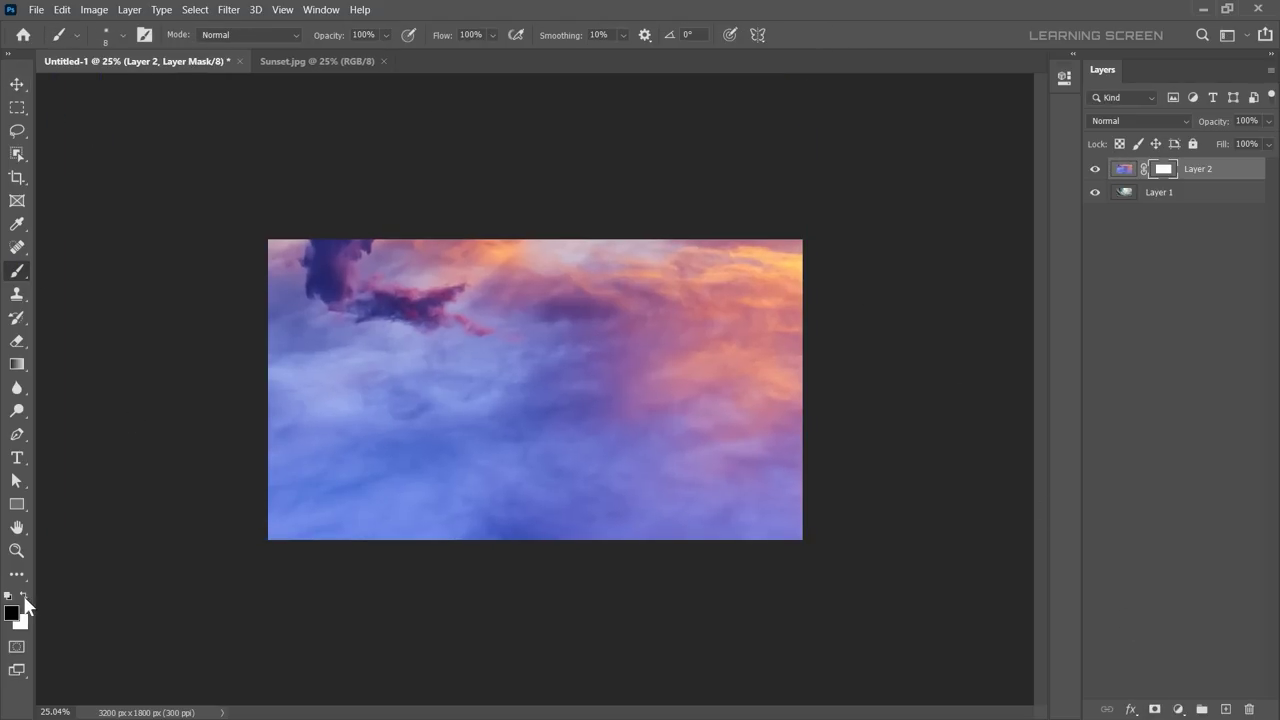
Step: Paint the sunset's mask with a large soft brush to reveal blue sky on the left
right_click(533, 388)
mouse_move(320, 255)
mouse_down()
mouse_move(460, 425)
mouse_move(490, 430)
mouse_up()
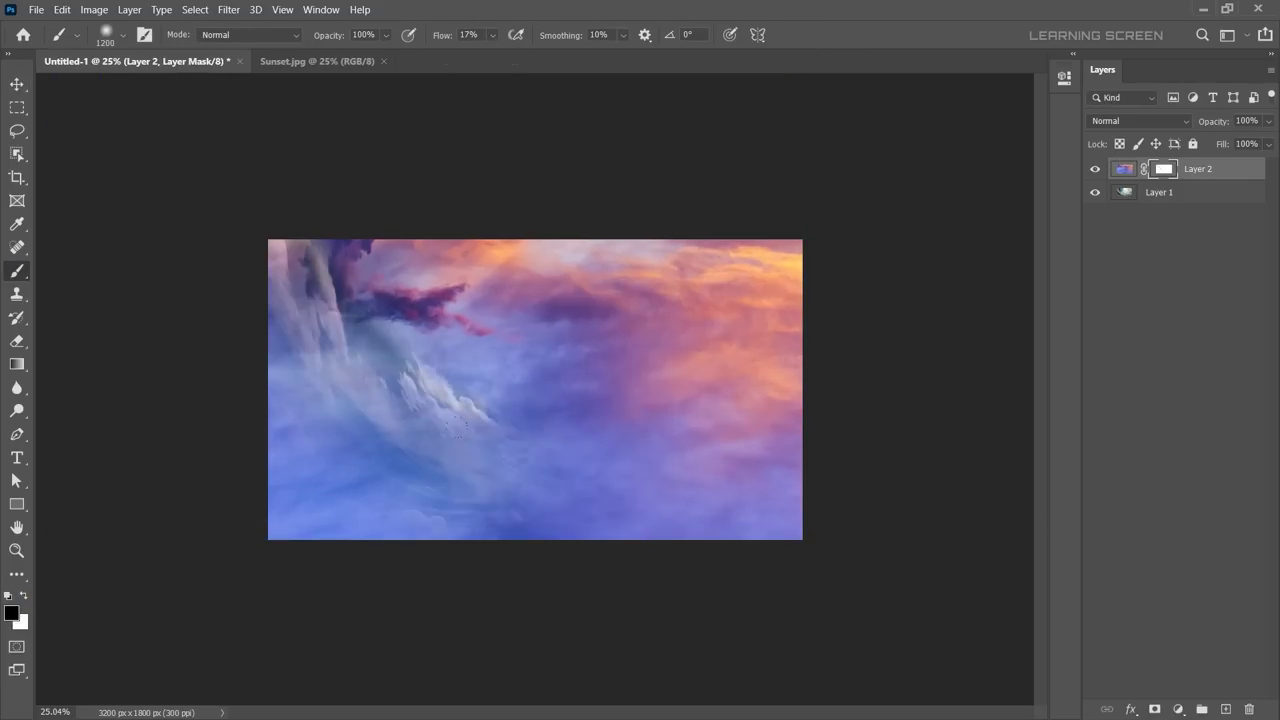
drag(280, 390, 600, 520)
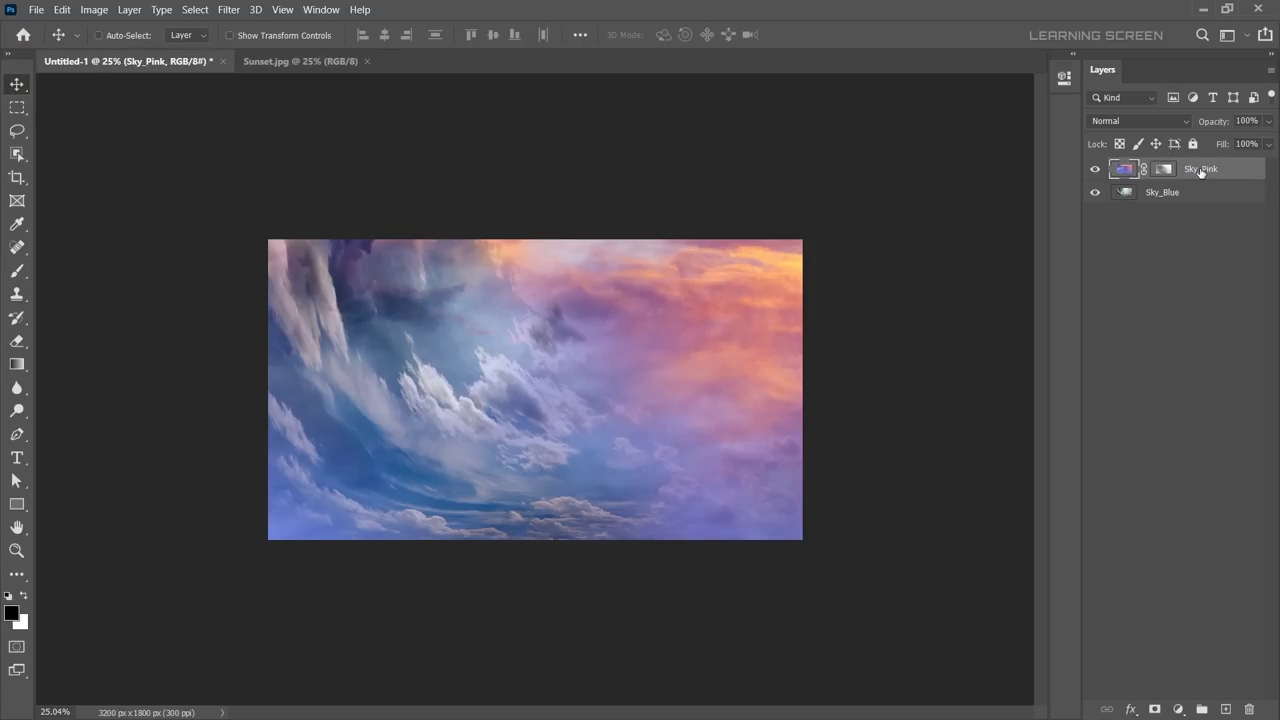
Step: Add a Color Balance adjustment above Sky_Pink, pushing midtones and shadows toward cyan
click(1178, 709)
click(1165, 571)
drag(920, 159, 890, 162)
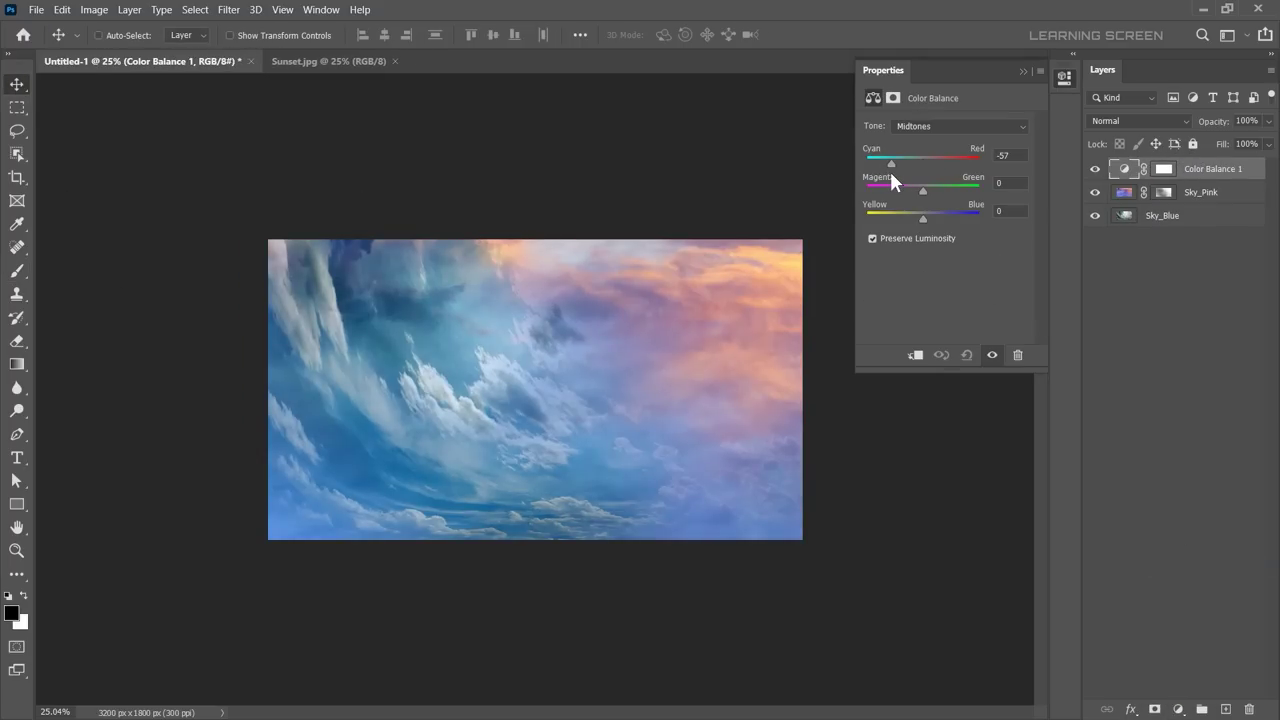
drag(921, 216, 923, 216)
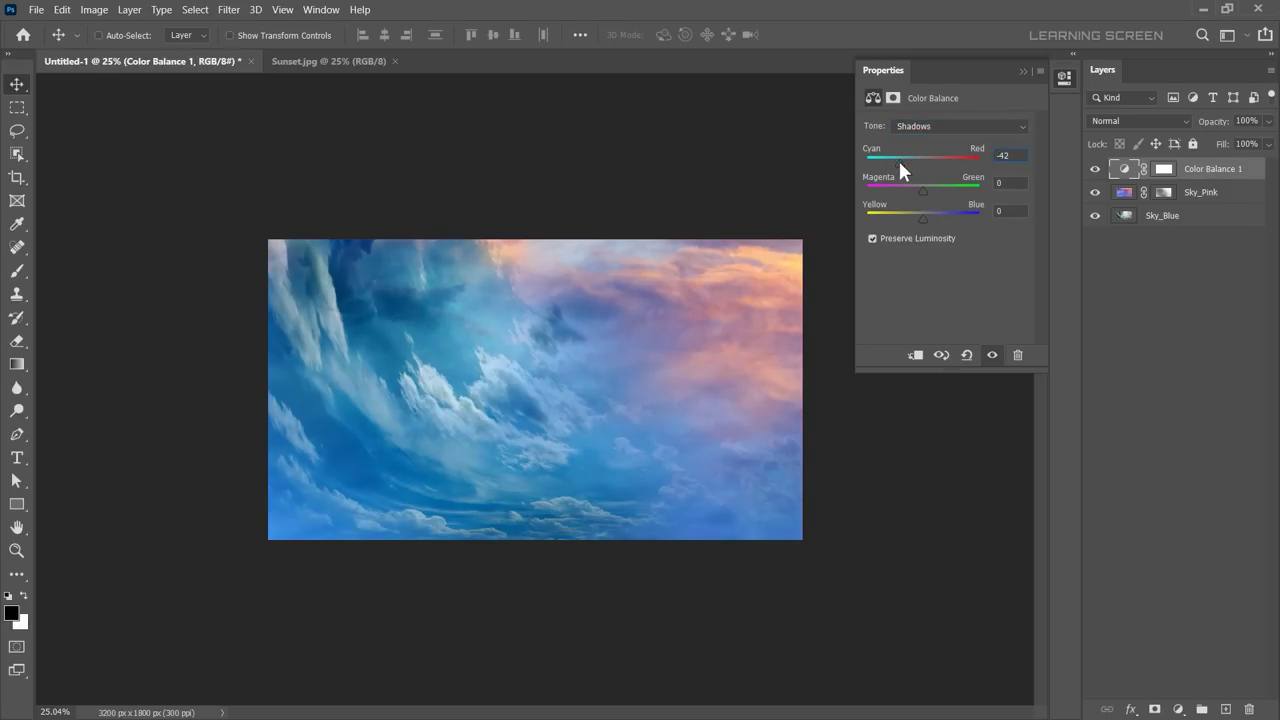
click(1247, 228)
Step: Group the sky layers into a group named 'Background'
right_click(1247, 228)
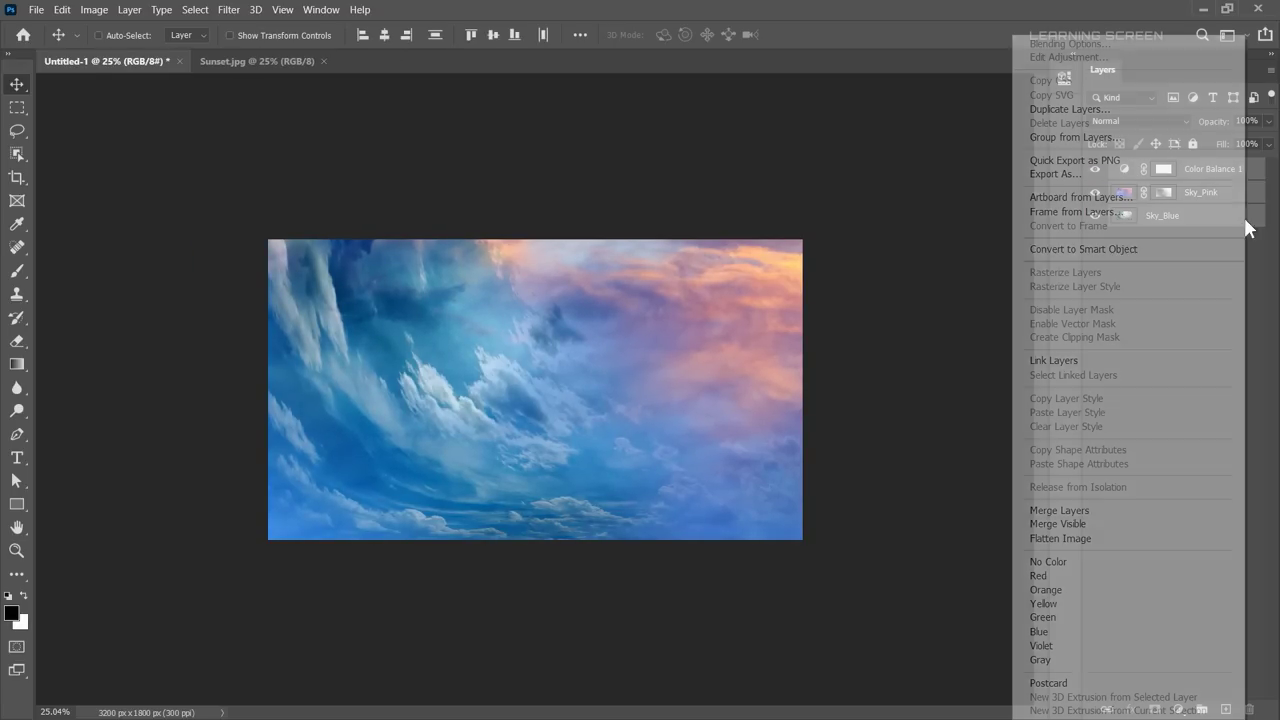
click(1075, 137)
text(Background)
key(Return)
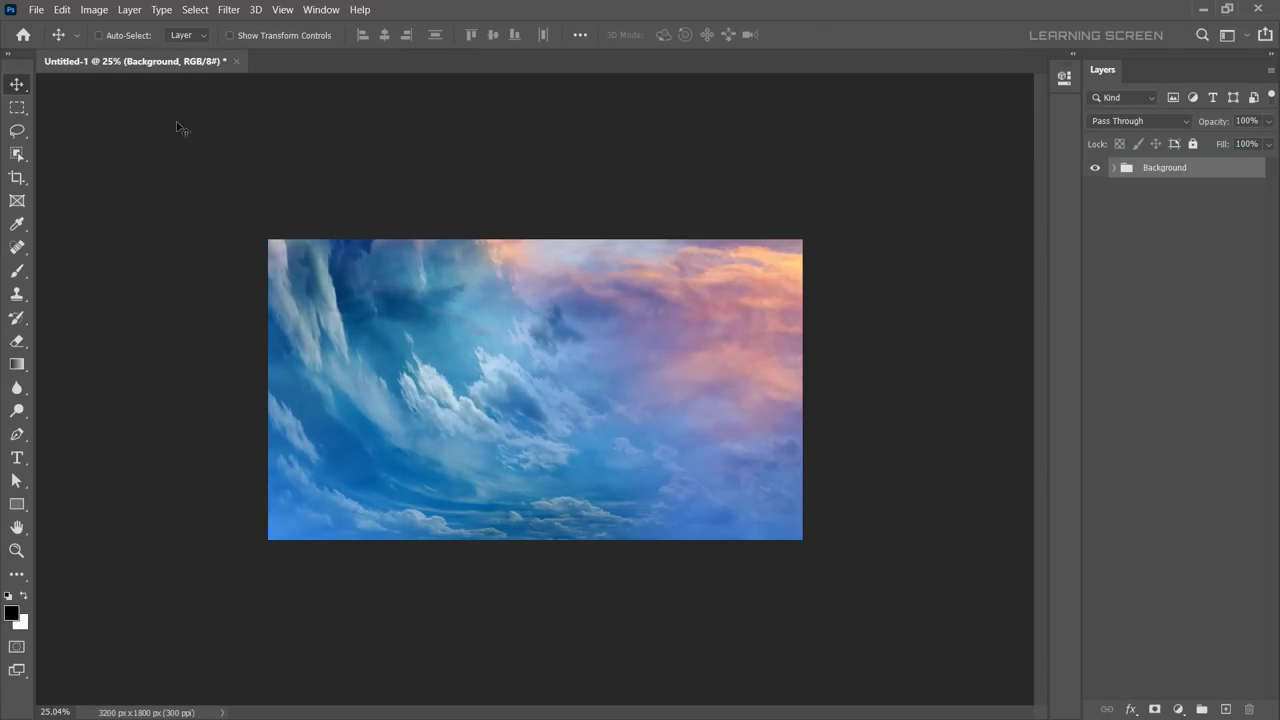
Step: Open the Rock Mountain.jpg photo
click(36, 9)
click(46, 41)
double_click(902, 133)
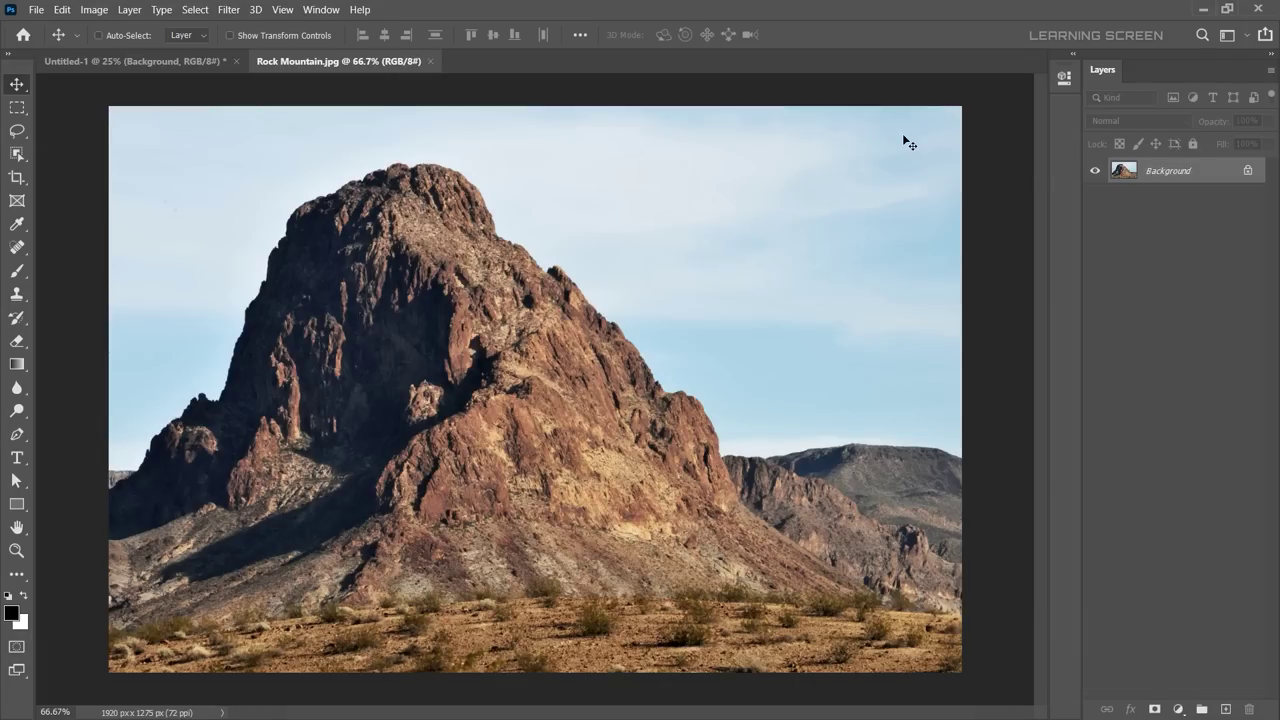
Step: Lasso-select the whole mountain in Rock Mountain.jpg
click(16, 153)
scroll(840, 475, up, 5)
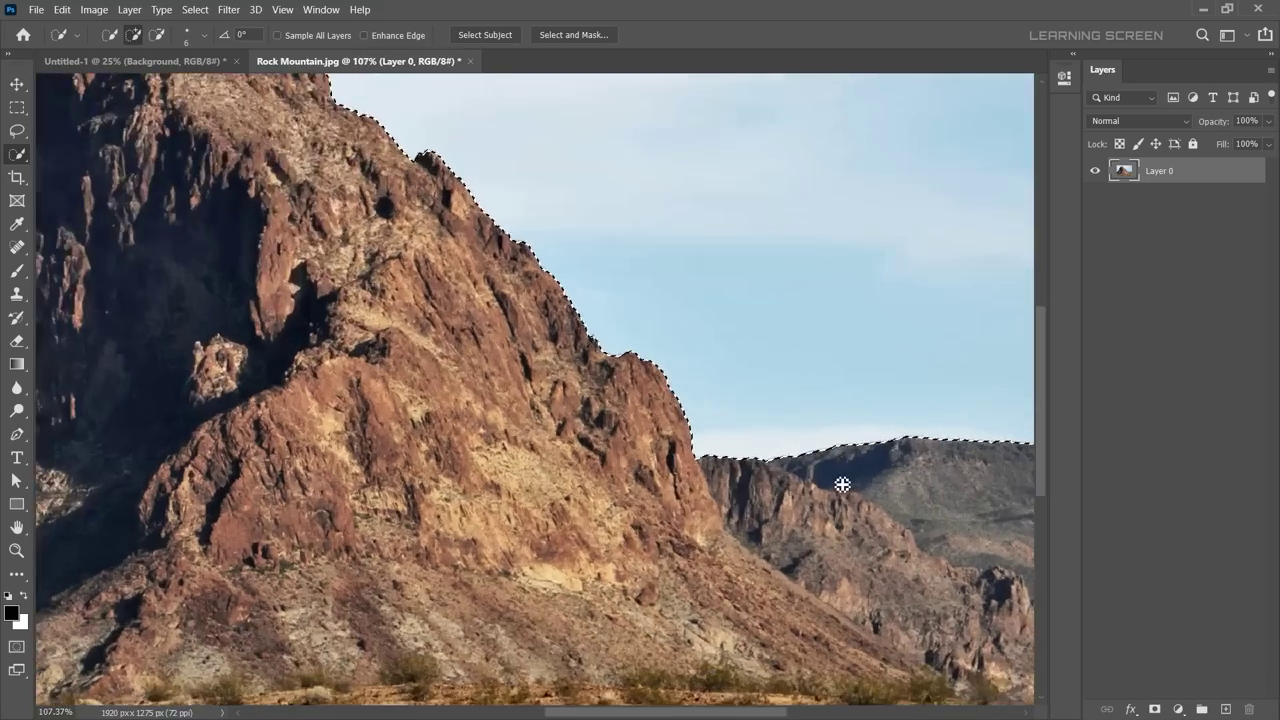
key(l)
alt+click(390, 400)
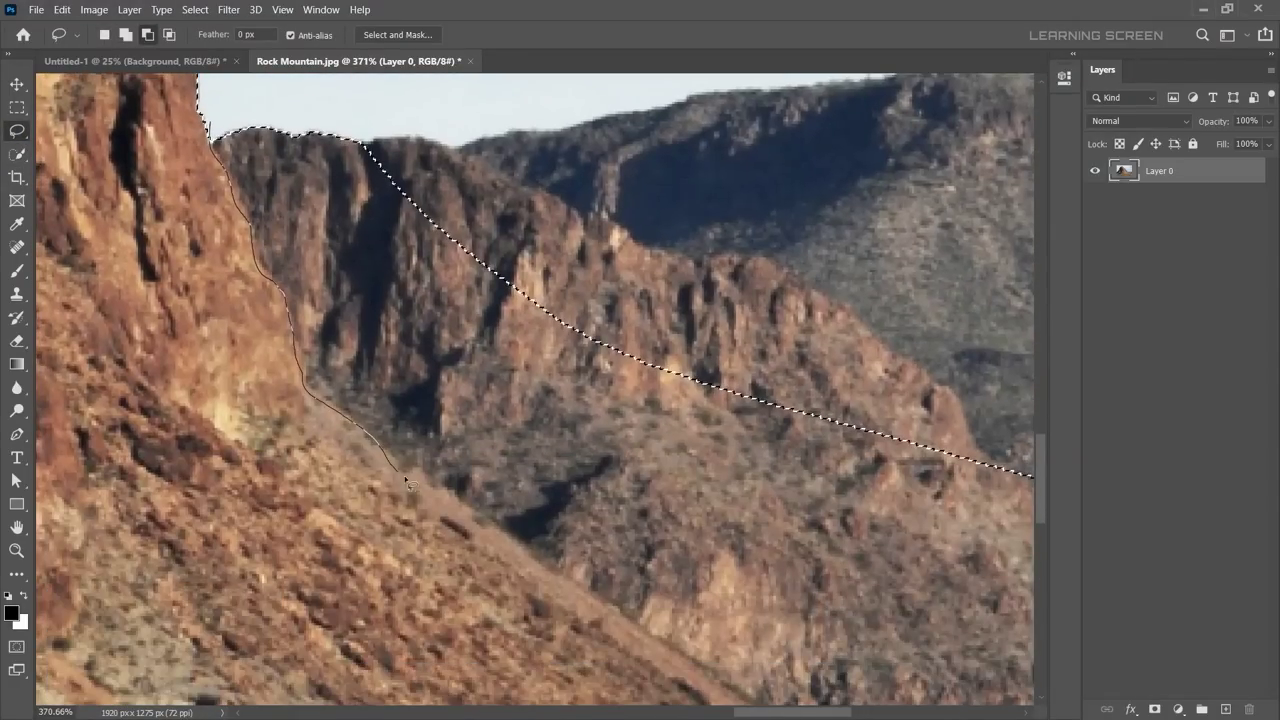
alt+click(390, 400)
drag(540, 512, 540, 512)
scroll(540, 512, down, 3)
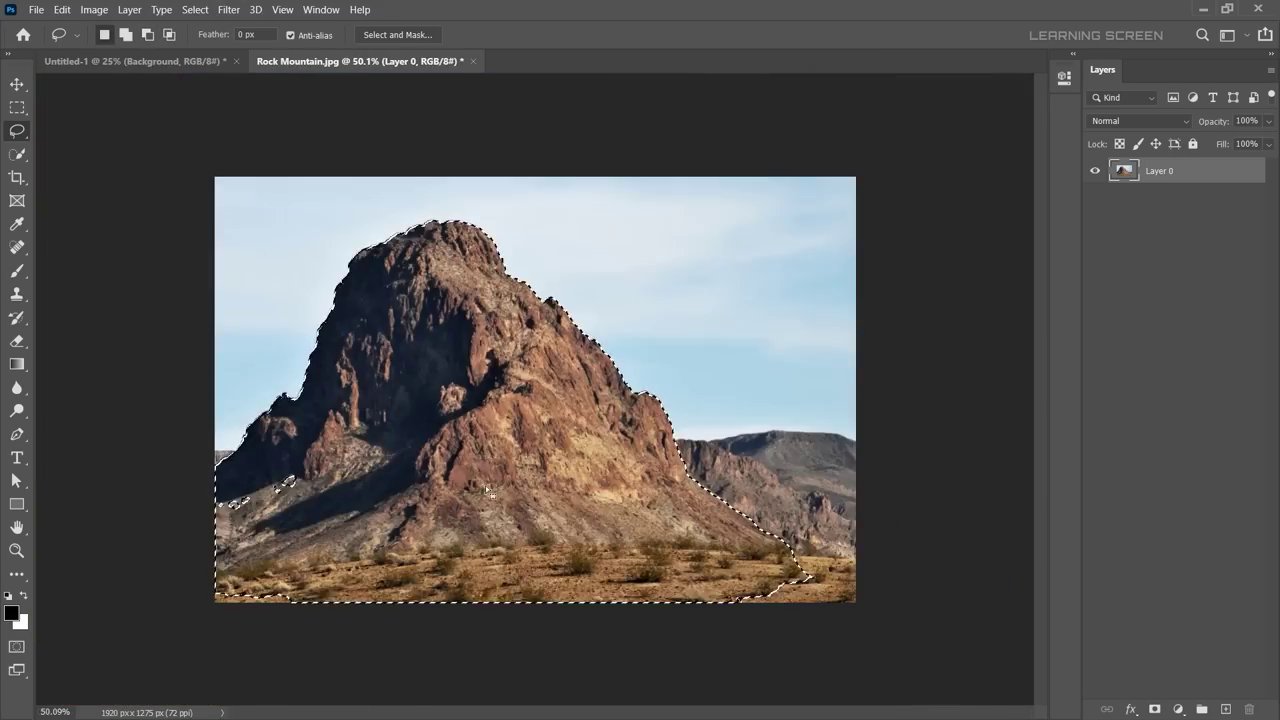
scroll(329, 443, up, 2)
scroll(207, 505, down, 2)
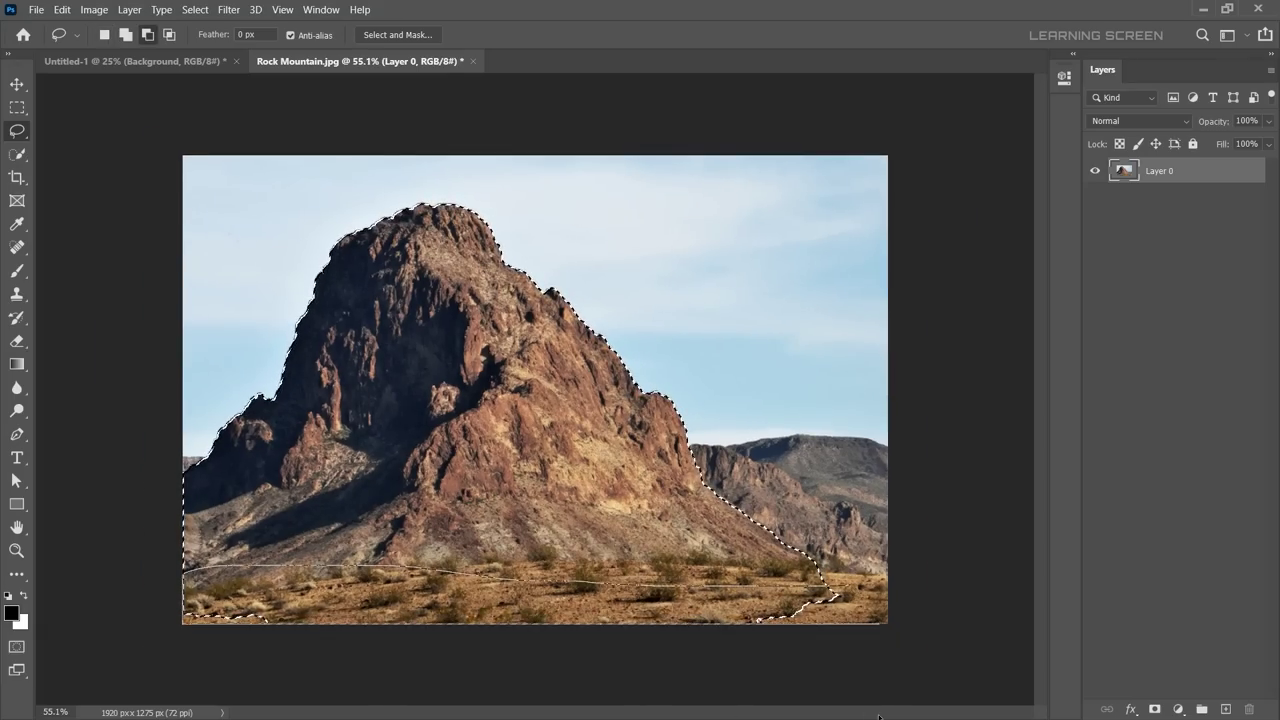
drag(878, 716, 878, 716)
scroll(451, 372, down, 2)
Step: Paste the mountain into the composite, flip it vertically, then widen and flatten it
click(98, 61)
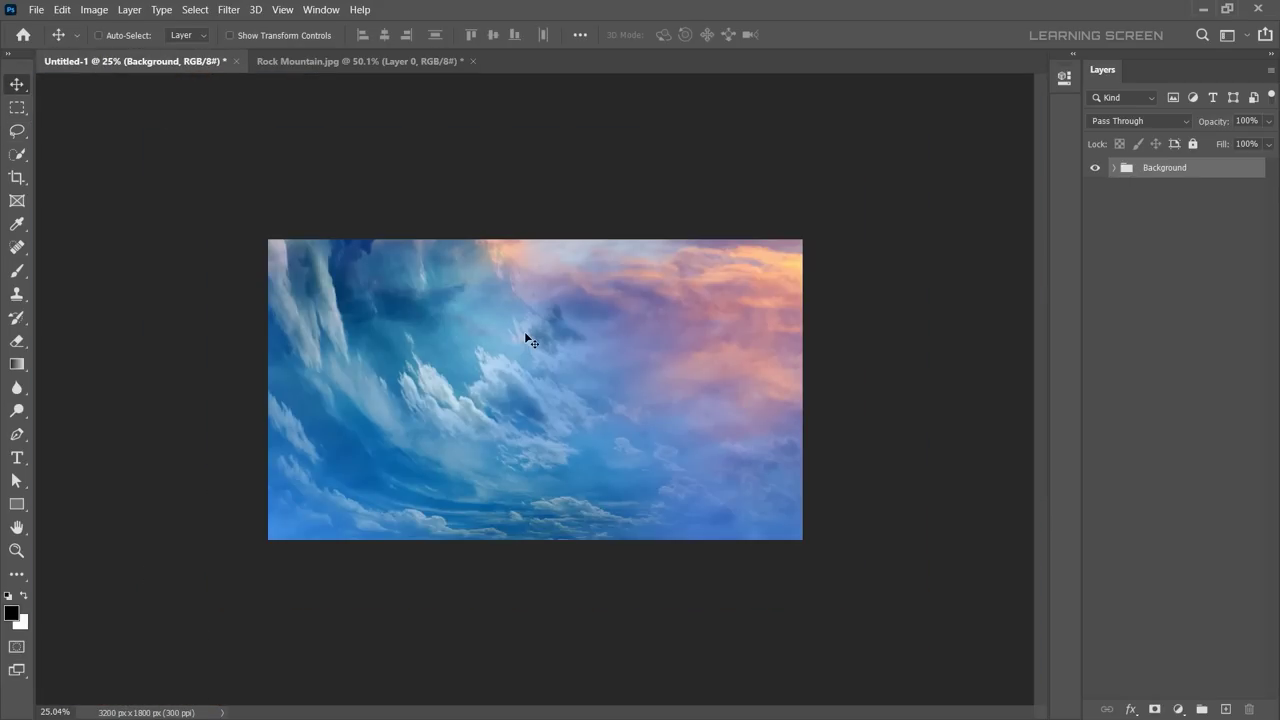
key(ctrl+v)
key(ctrl+t)
right_click(588, 405)
click(620, 686)
mouse_move(462, 480)
mouse_down()
mouse_move(340, 372)
mouse_move(322, 401)
mouse_up()
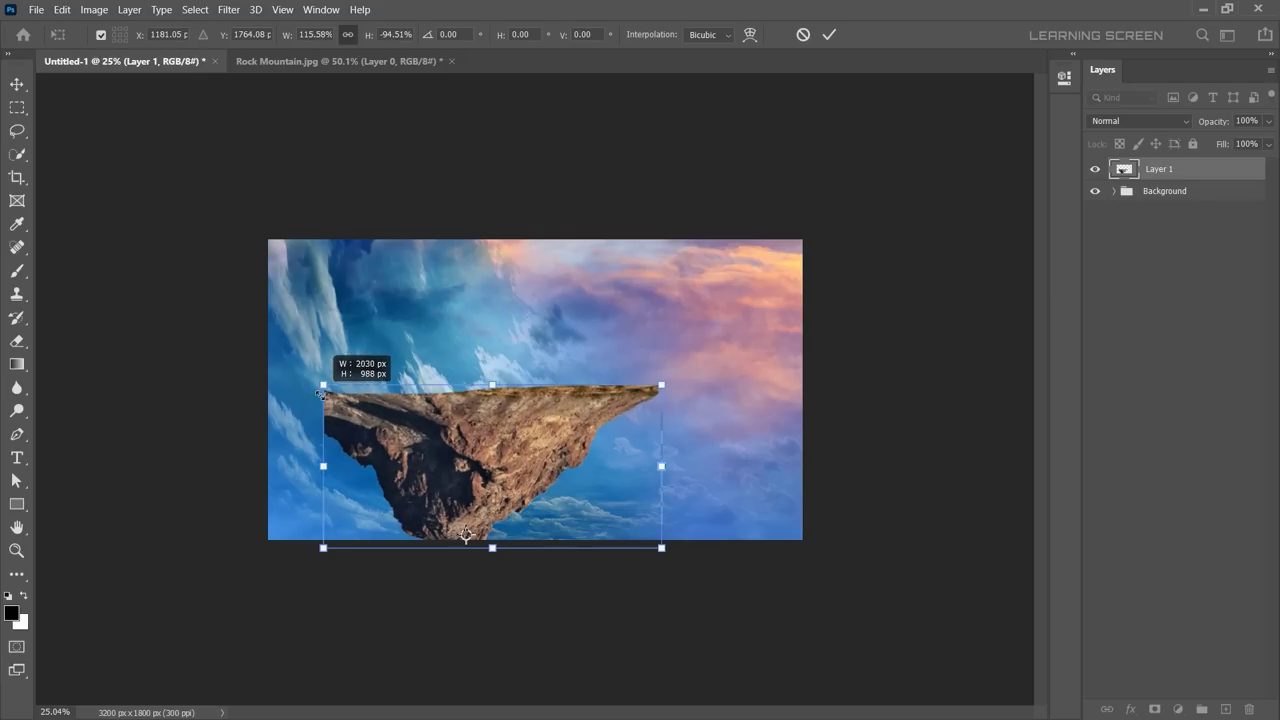
click(827, 36)
click(36, 9)
click(60, 40)
Step: Open Green Hill.jpg and trace a pen path along the hilltop
double_click(640, 140)
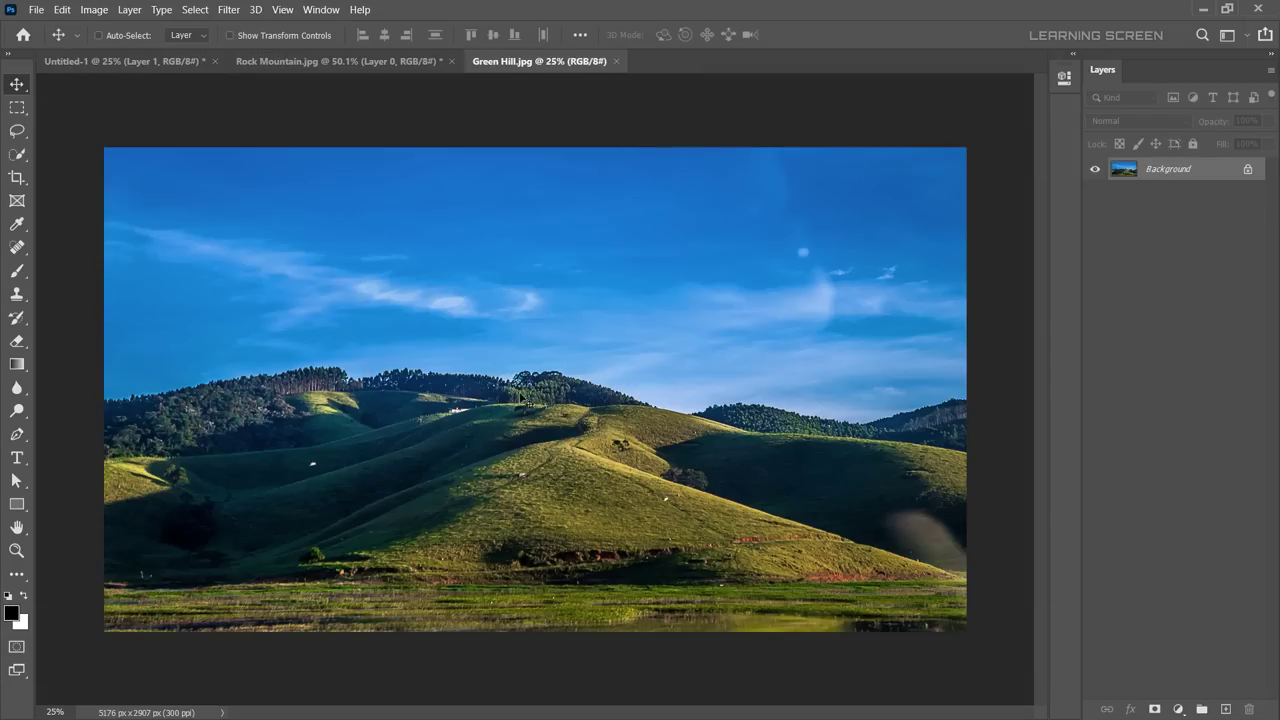
key(p)
scroll(430, 415, up, 5)
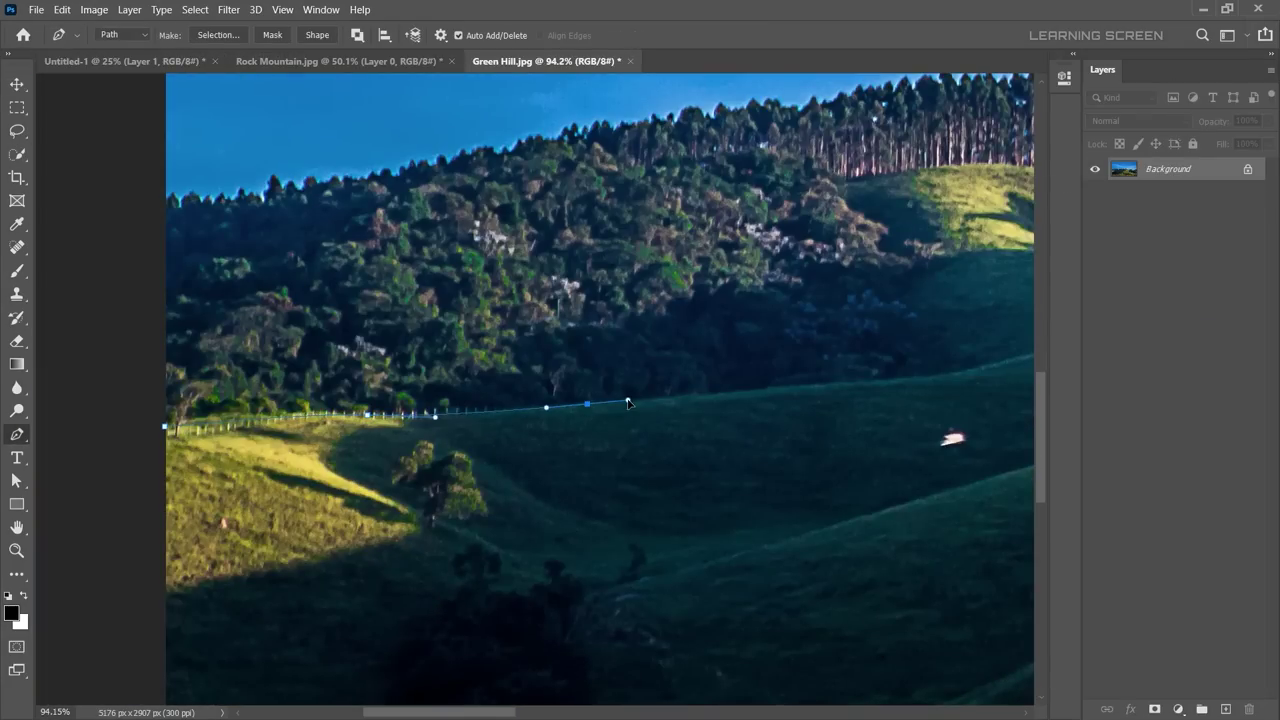
drag(628, 402, 330, 460)
click(527, 441)
drag(527, 441, 300, 520)
scroll(600, 420, up, 3)
click(472, 414)
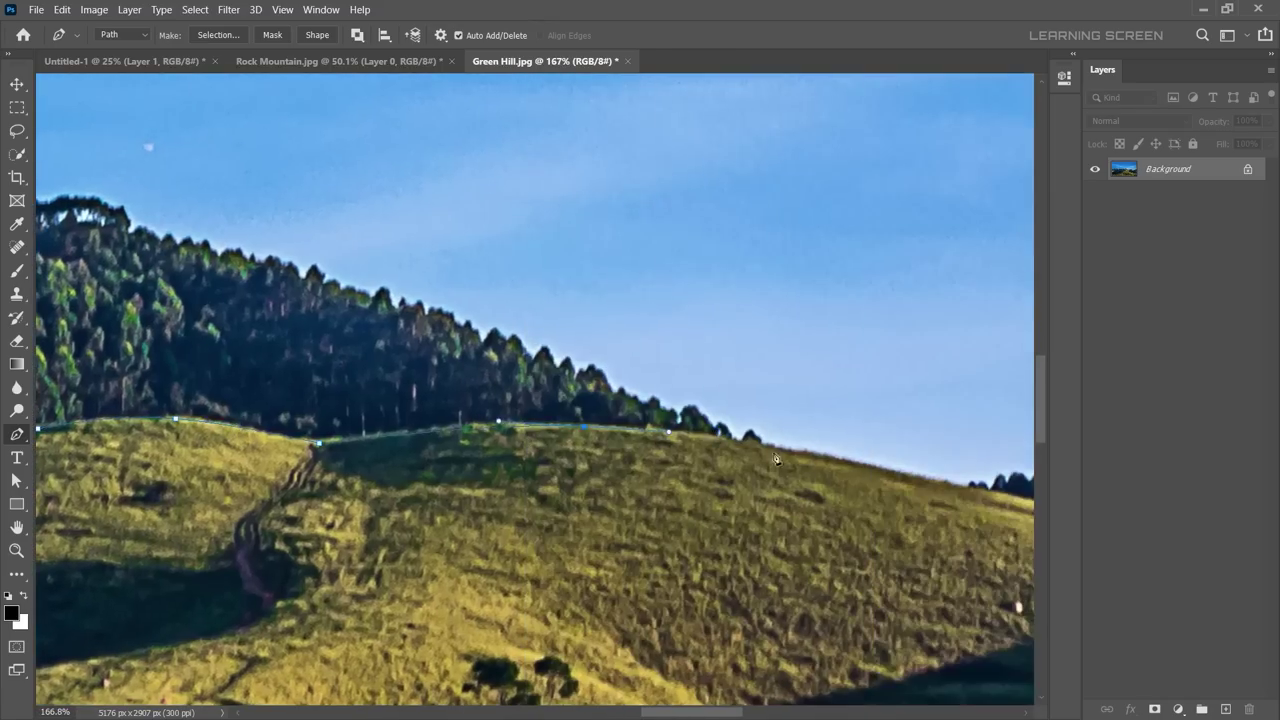
scroll(776, 459, down, 3)
scroll(776, 459, down, 3)
scroll(857, 443, up, 2)
scroll(857, 443, up, 2)
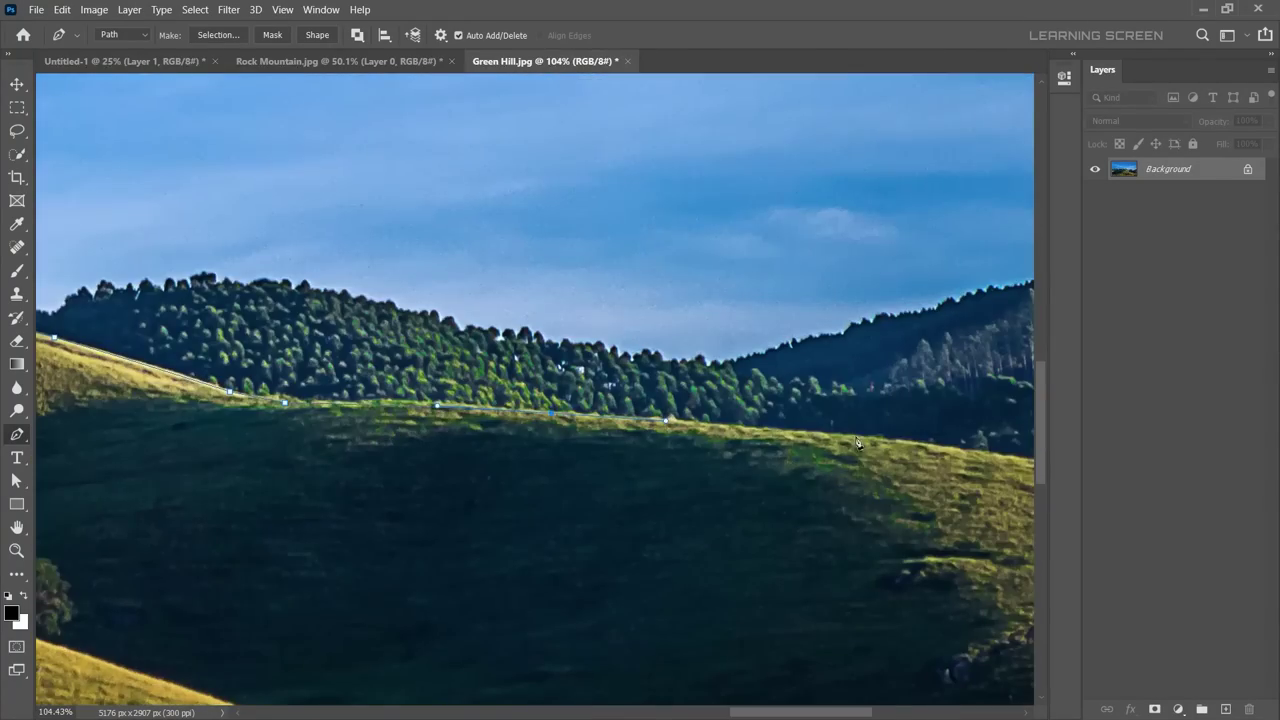
scroll(857, 443, down, 3)
scroll(303, 503, up, 2)
scroll(303, 503, up, 2)
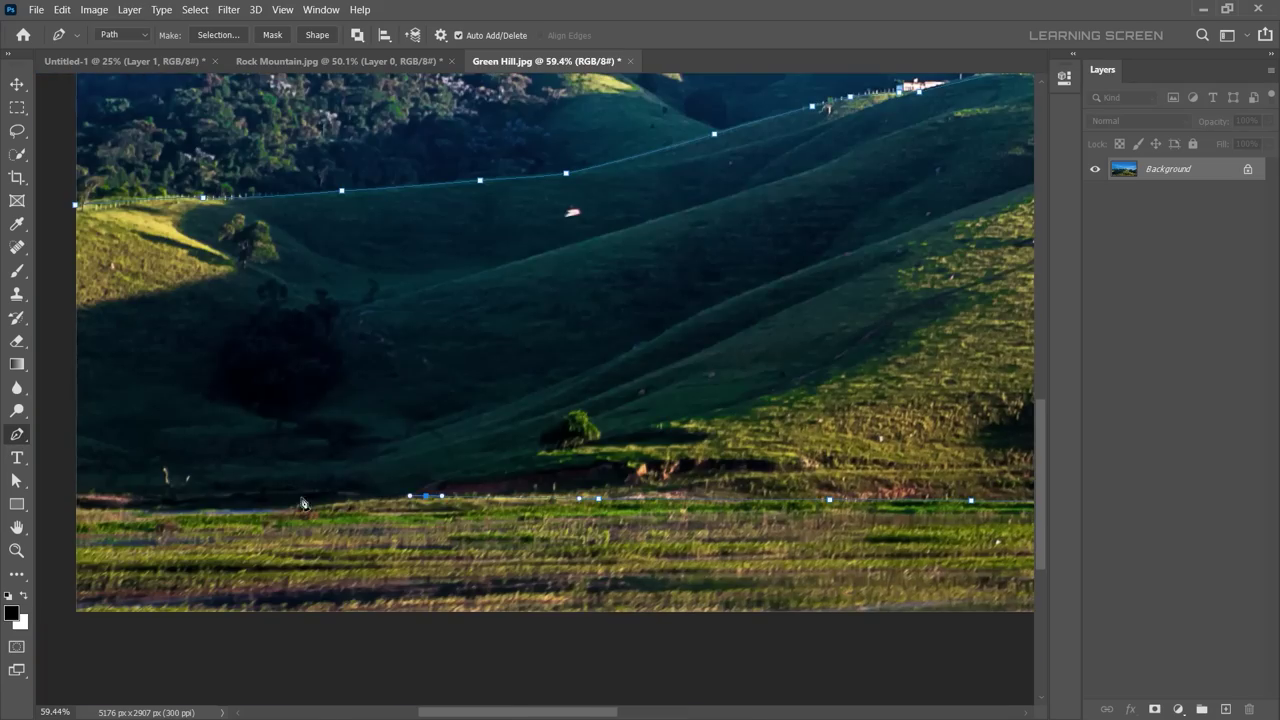
Step: Convert the hill path into a selection and copy the hills
click(72, 206)
click(218, 35)
click(740, 190)
key(ctrl+0)
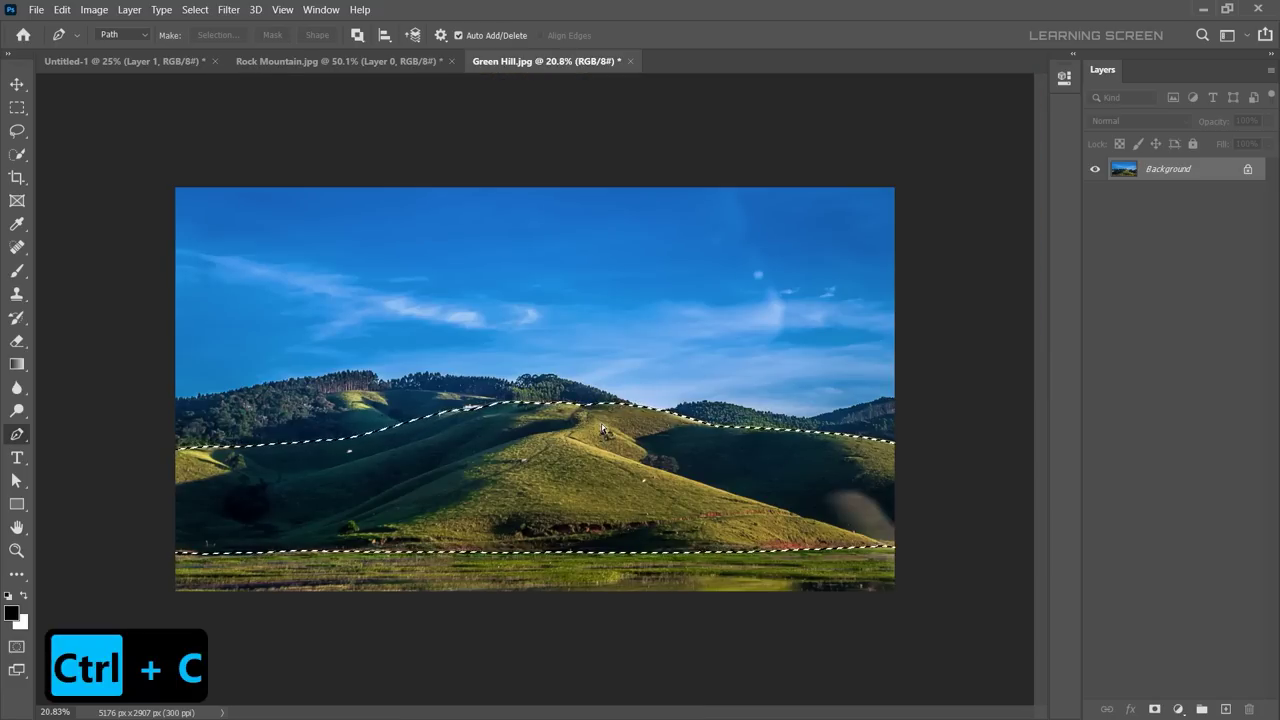
Step: Paste the hills into Untitled-1, shrink them and place them atop the floating rock
click(73, 61)
key(v)
key(ctrl+v)
drag(741, 371, 531, 400)
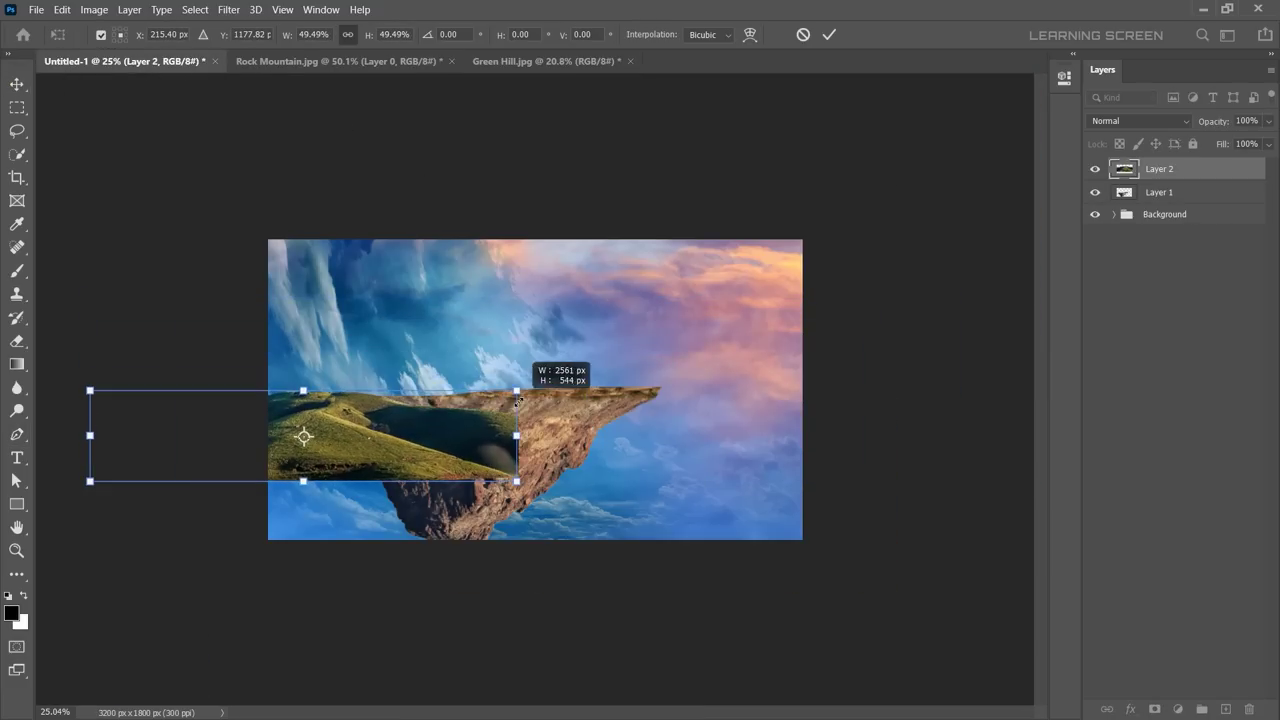
drag(191, 280, 337, 340)
Step: Warp the hills to match the rock's top and commit the warp
right_click(597, 383)
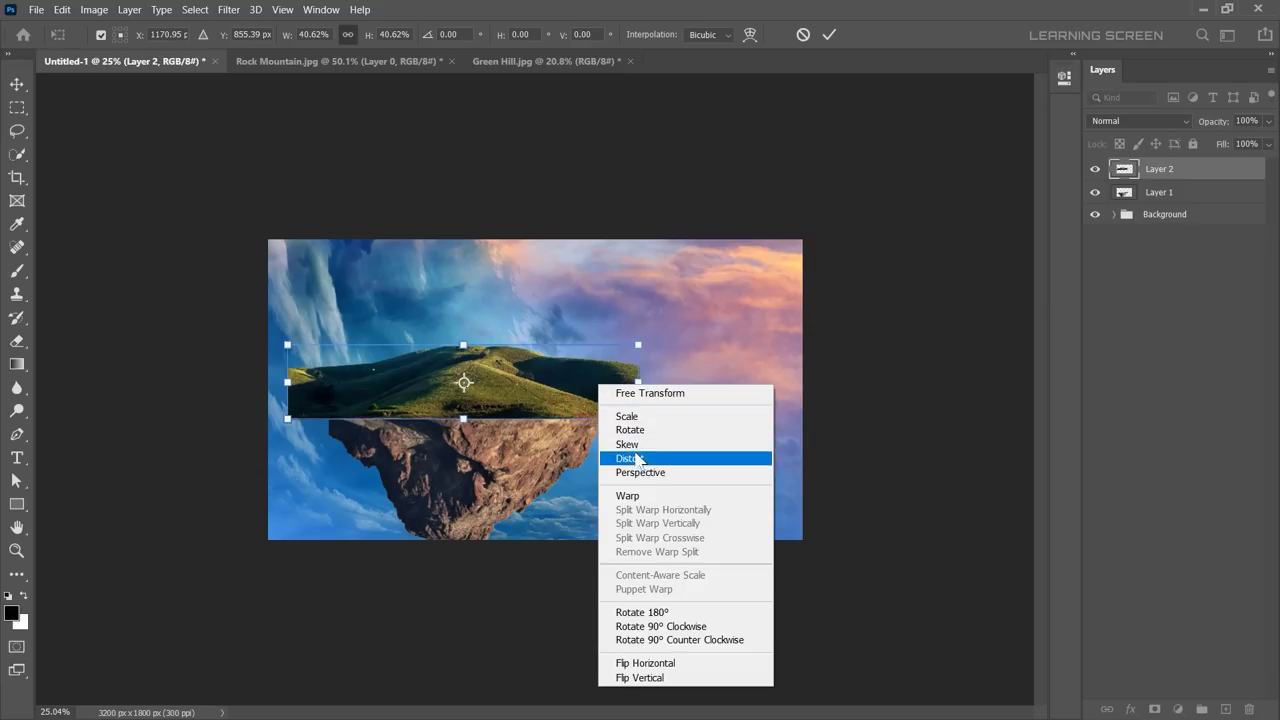
click(625, 500)
drag(474, 346, 474, 333)
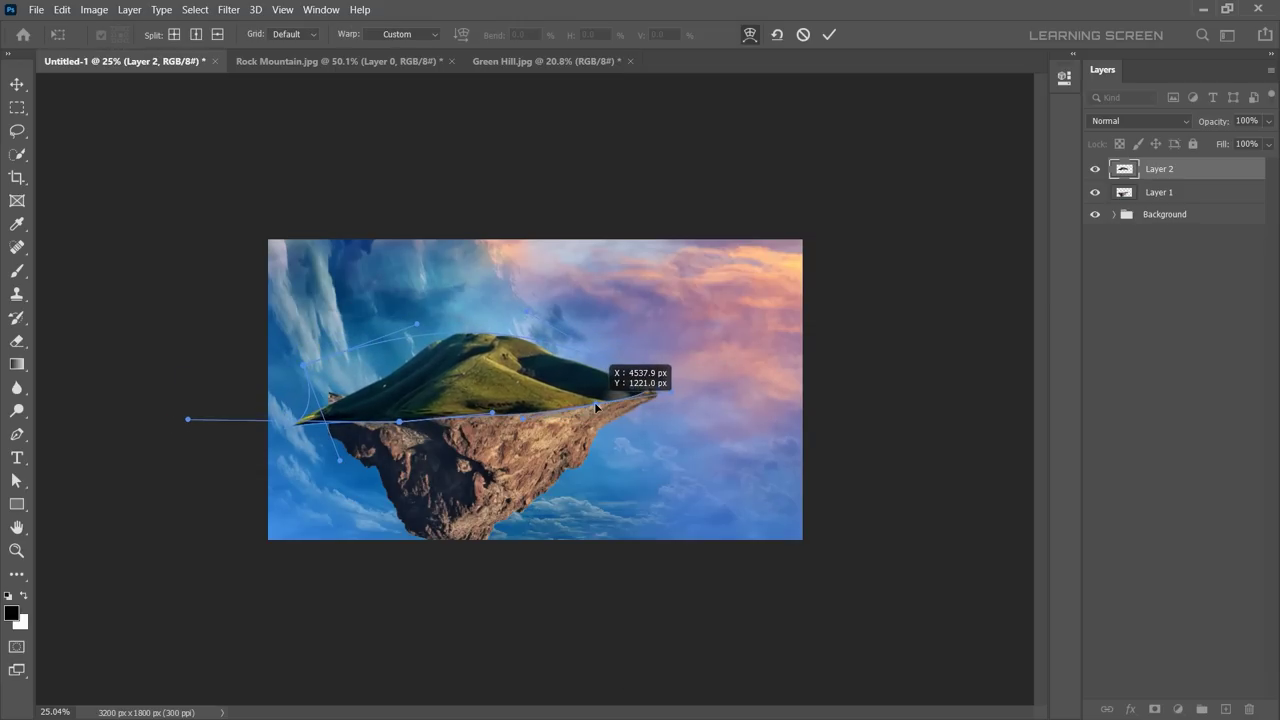
key(Return)
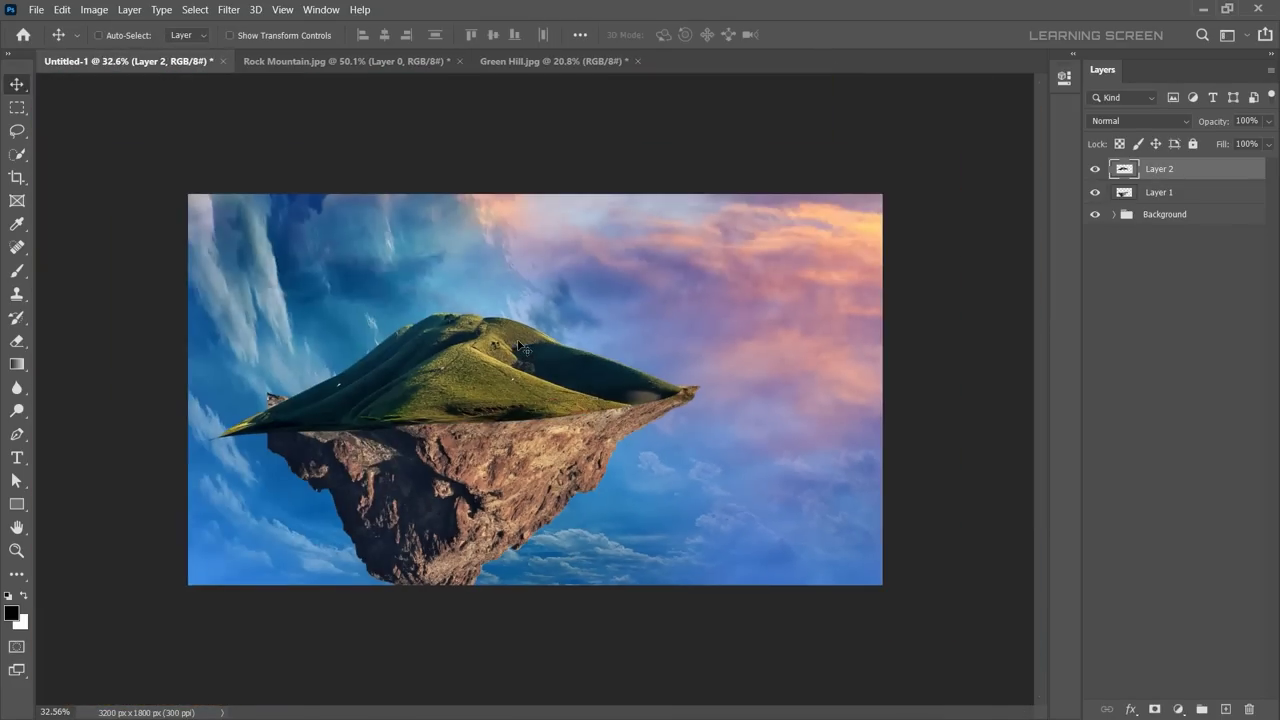
scroll(709, 393, up, 5)
key(l)
scroll(783, 423, up, 3)
Step: Bend the grass layer's left corner onto the rock and commit the warp
drag(465, 220, 900, 212)
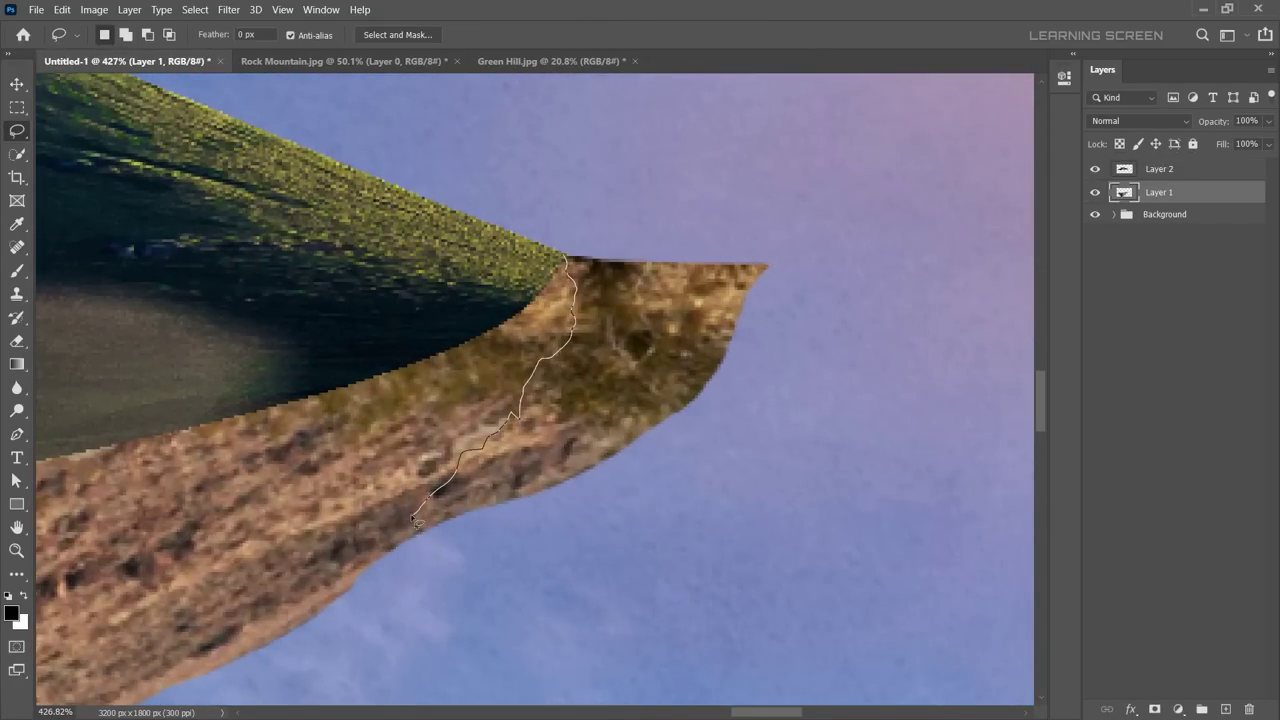
drag(555, 648, 577, 373)
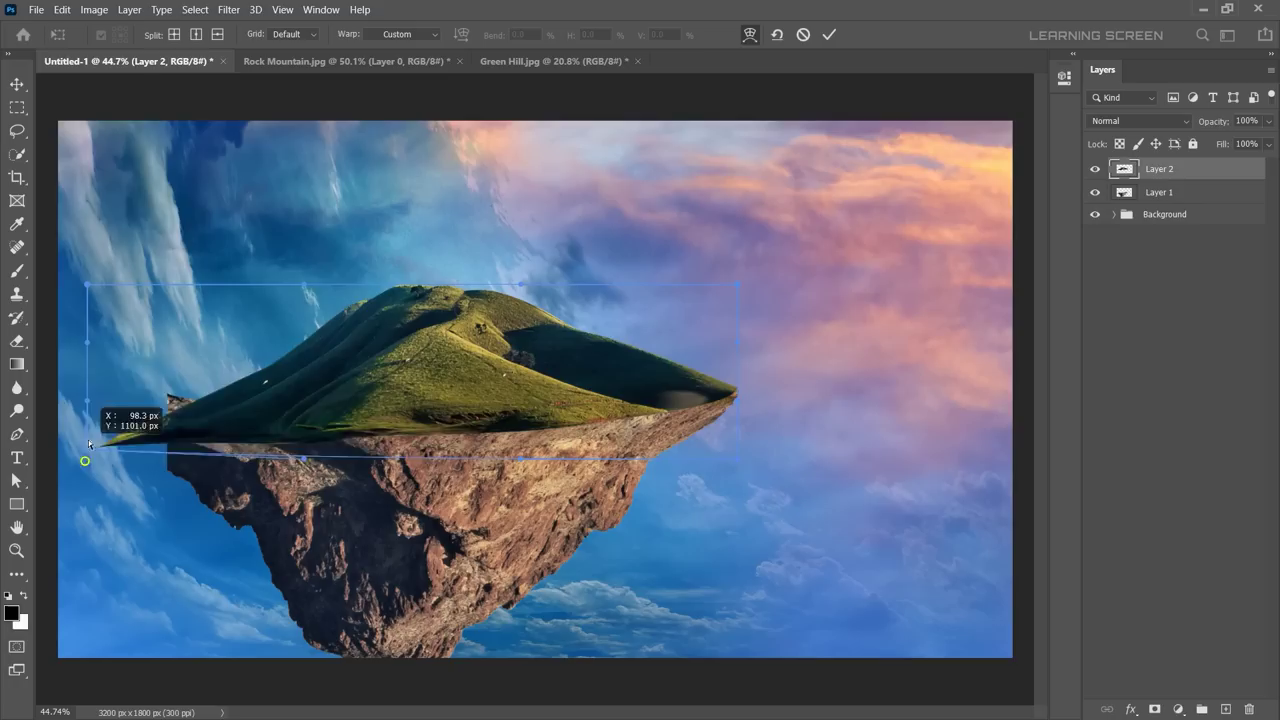
drag(88, 439, 141, 429)
key(Return)
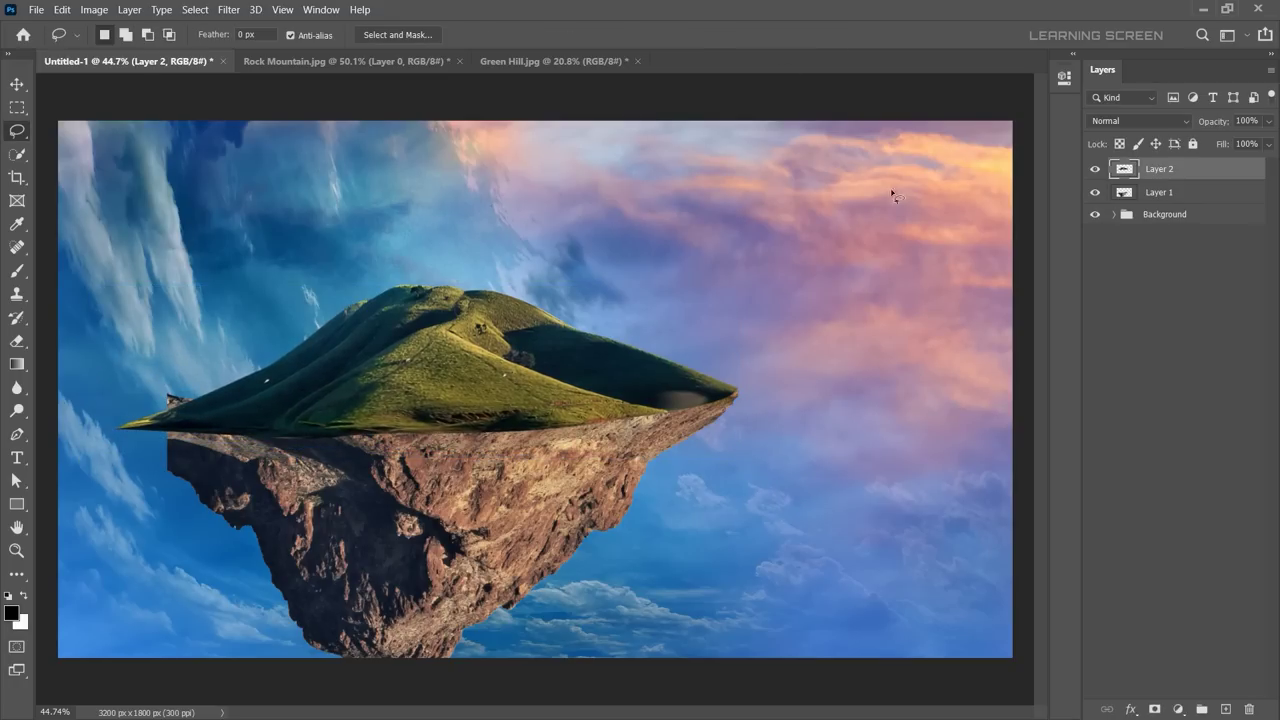
Step: Warp the rock layer's left corners and edge to meet the grass
click(1159, 192)
key(ctrl+t)
right_click(314, 185)
click(340, 294)
drag(340, 386, 300, 470)
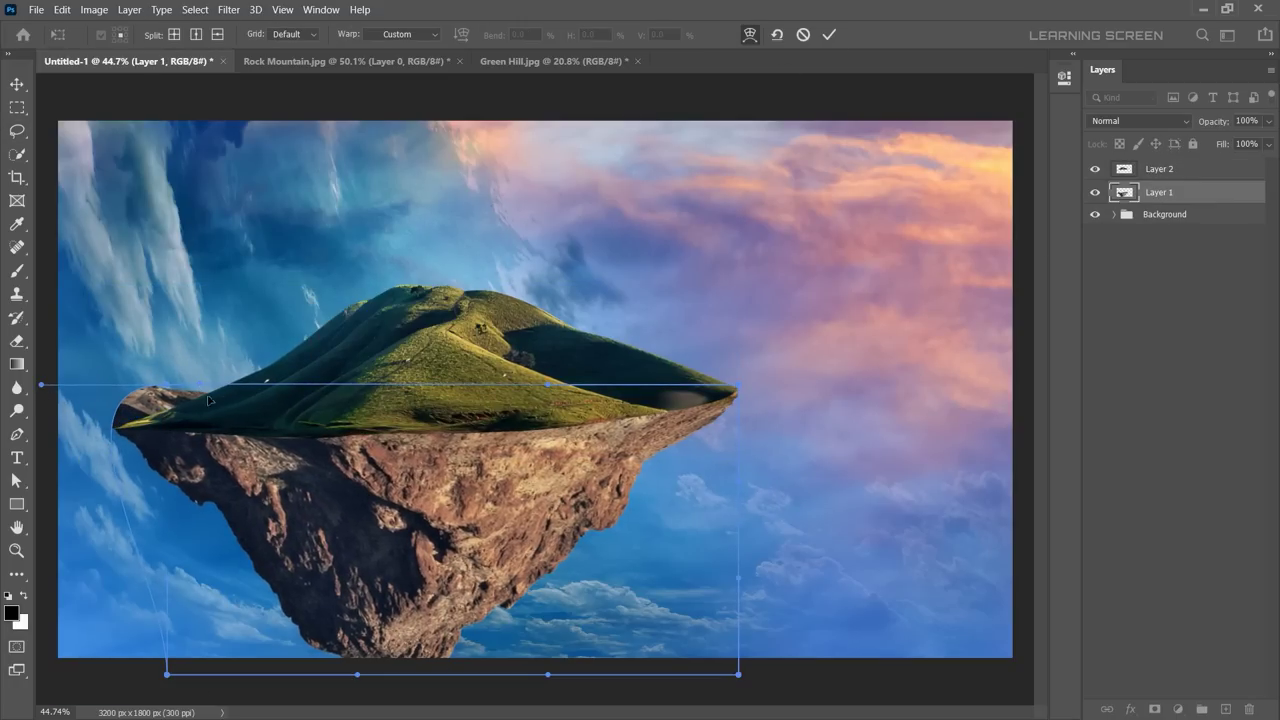
drag(166, 674, 220, 679)
drag(41, 384, 47, 393)
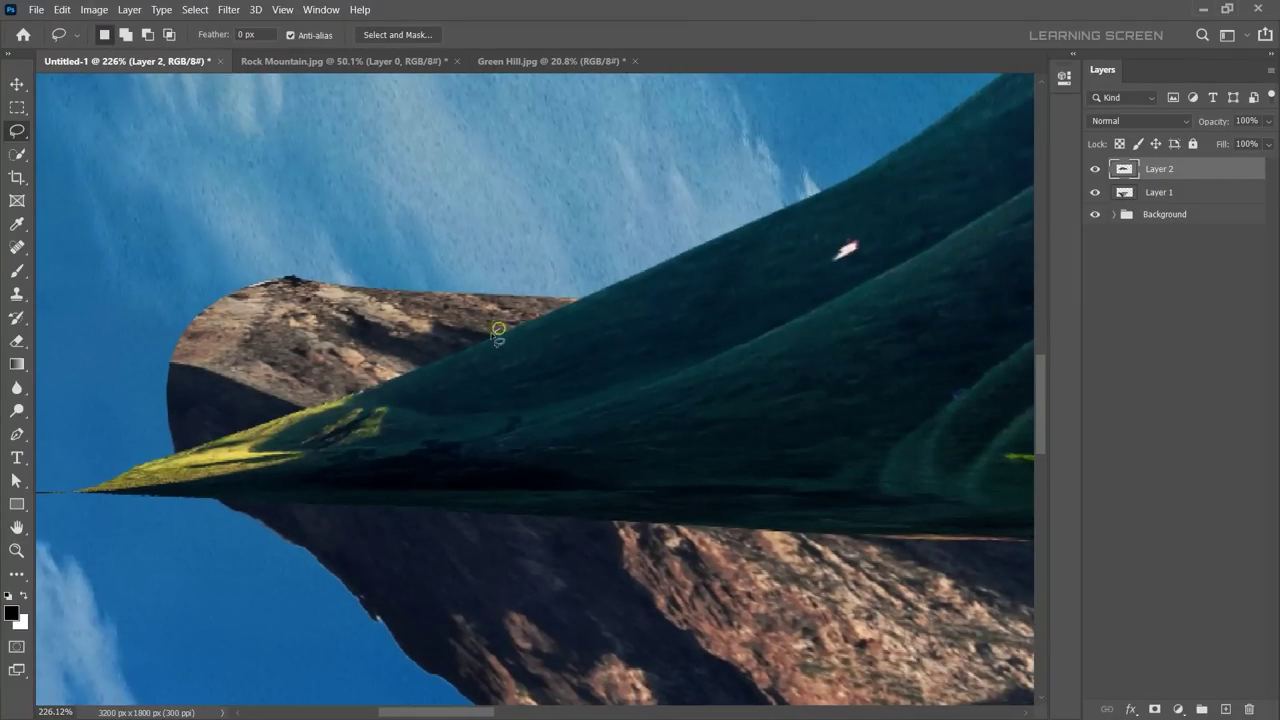
Step: Zoom in and lasso the grass edge along the left slope
scroll(298, 281, up, 1)
scroll(487, 448, up, 1)
scroll(451, 274, up, 1)
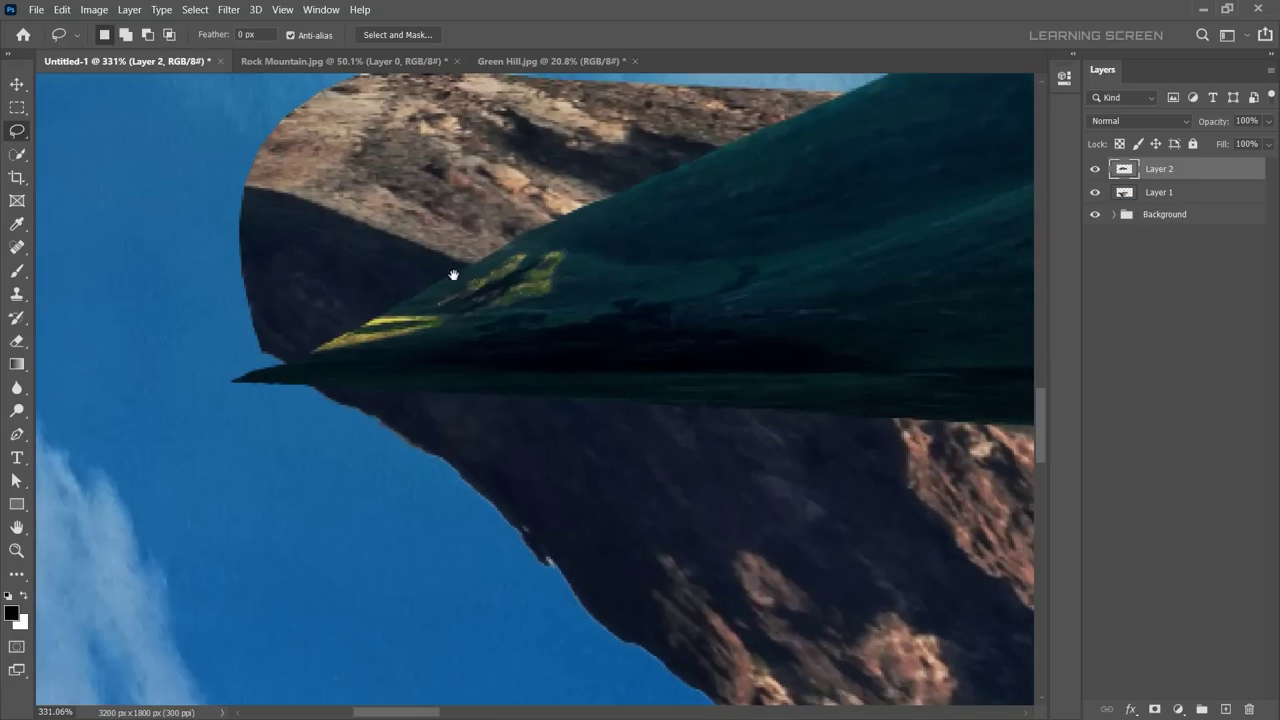
scroll(563, 233, up, 1)
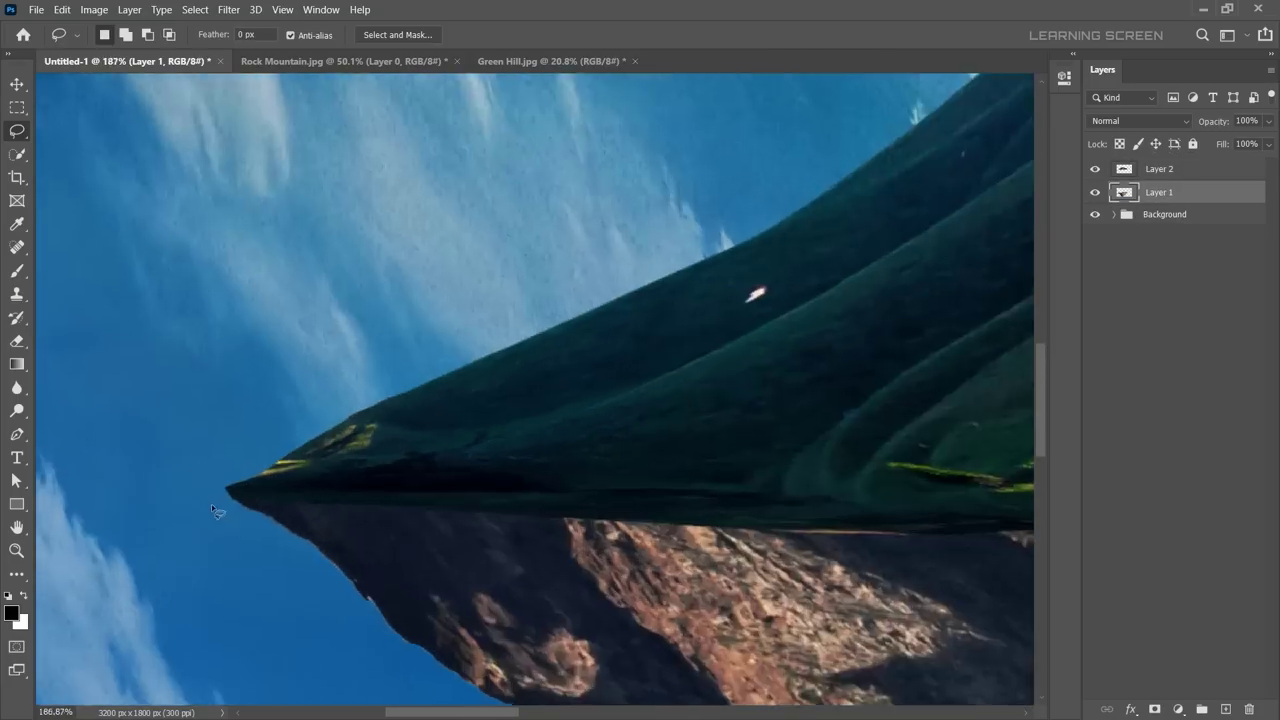
scroll(630, 395, up, 5)
scroll(790, 375, up, 2)
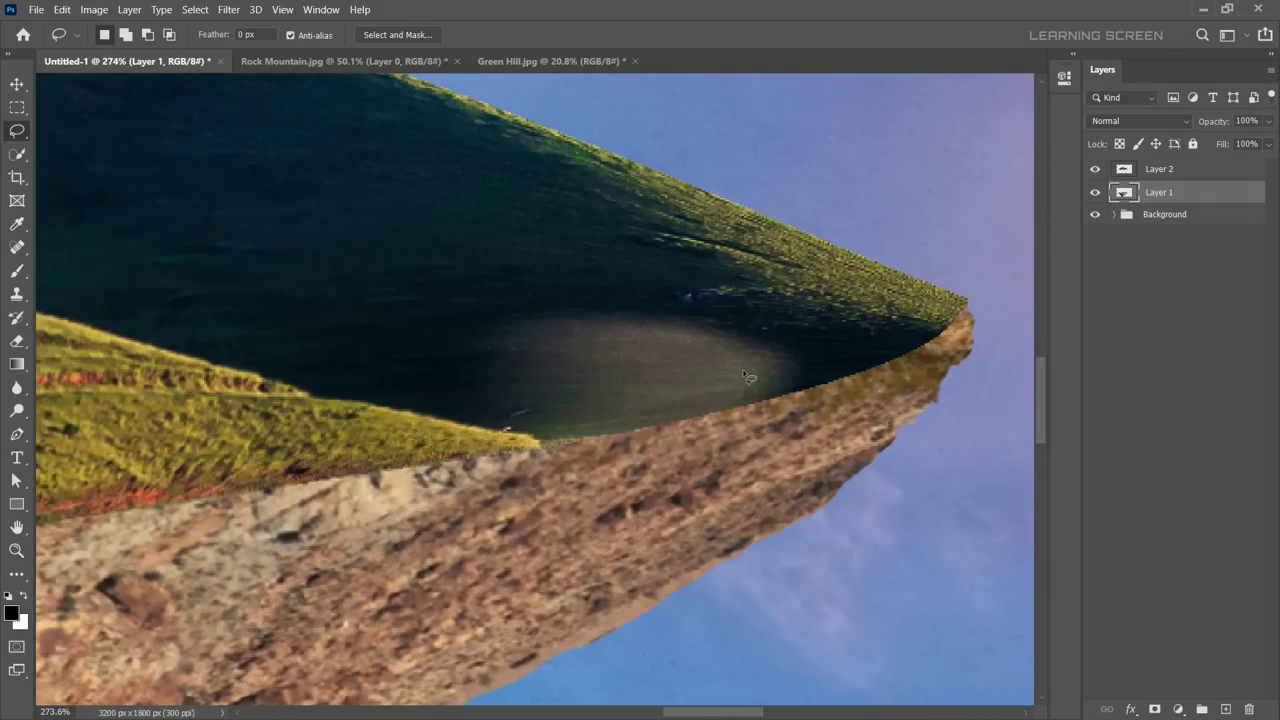
scroll(745, 376, down, 7)
scroll(436, 402, up, 3)
scroll(436, 402, up, 3)
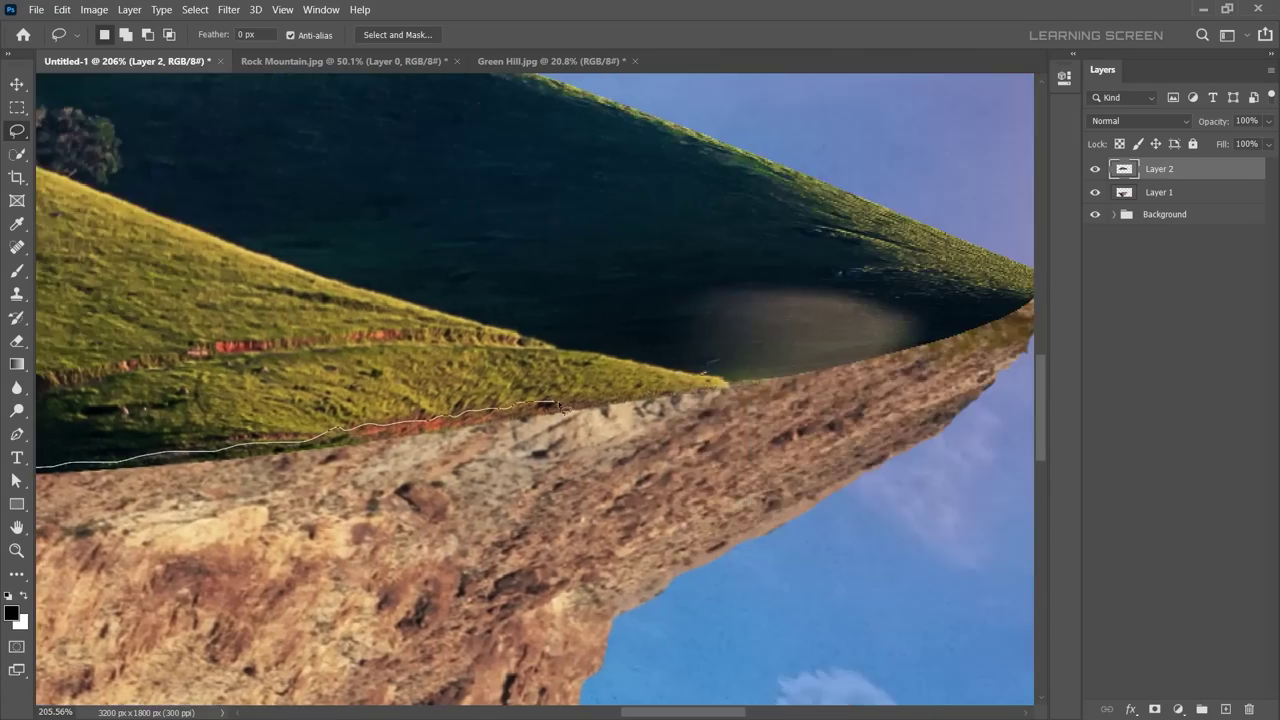
drag(697, 386, 384, 531)
scroll(655, 467, up, 4)
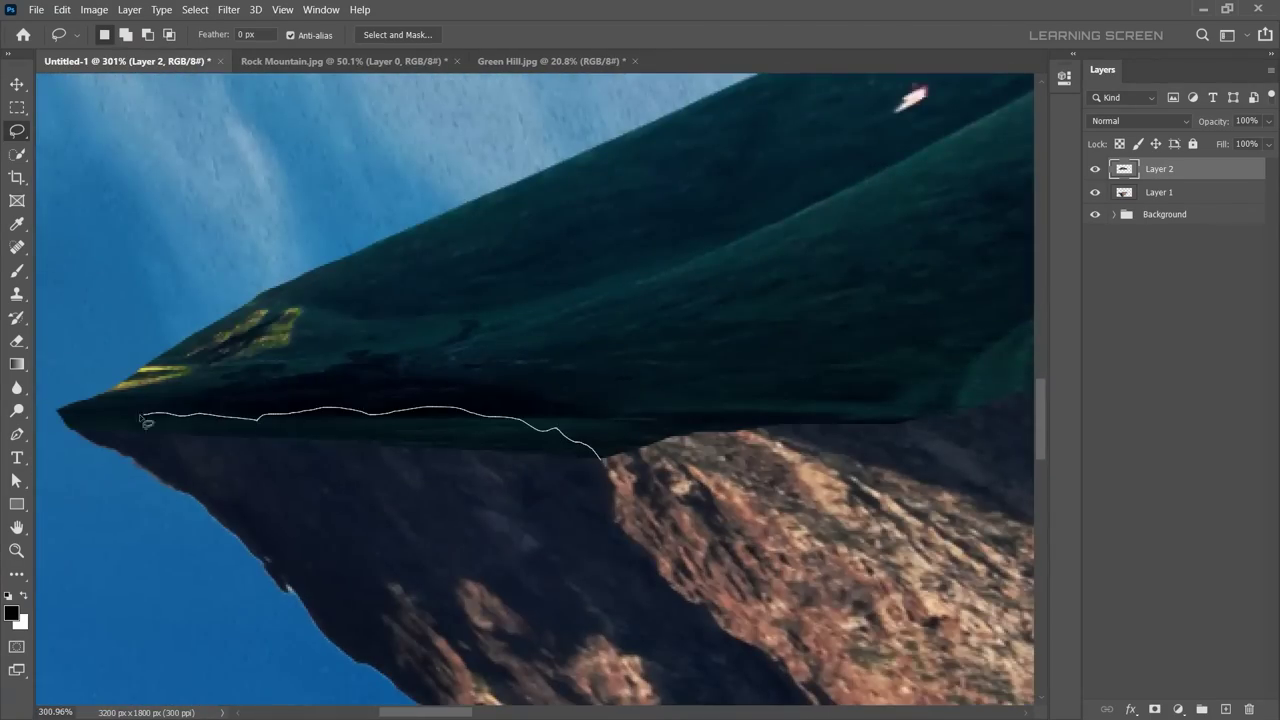
scroll(147, 422, down, 3)
scroll(187, 427, up, 2)
Step: Pick the Clone Stamp on the rock layer, then make the grass layer active
click(1100, 197)
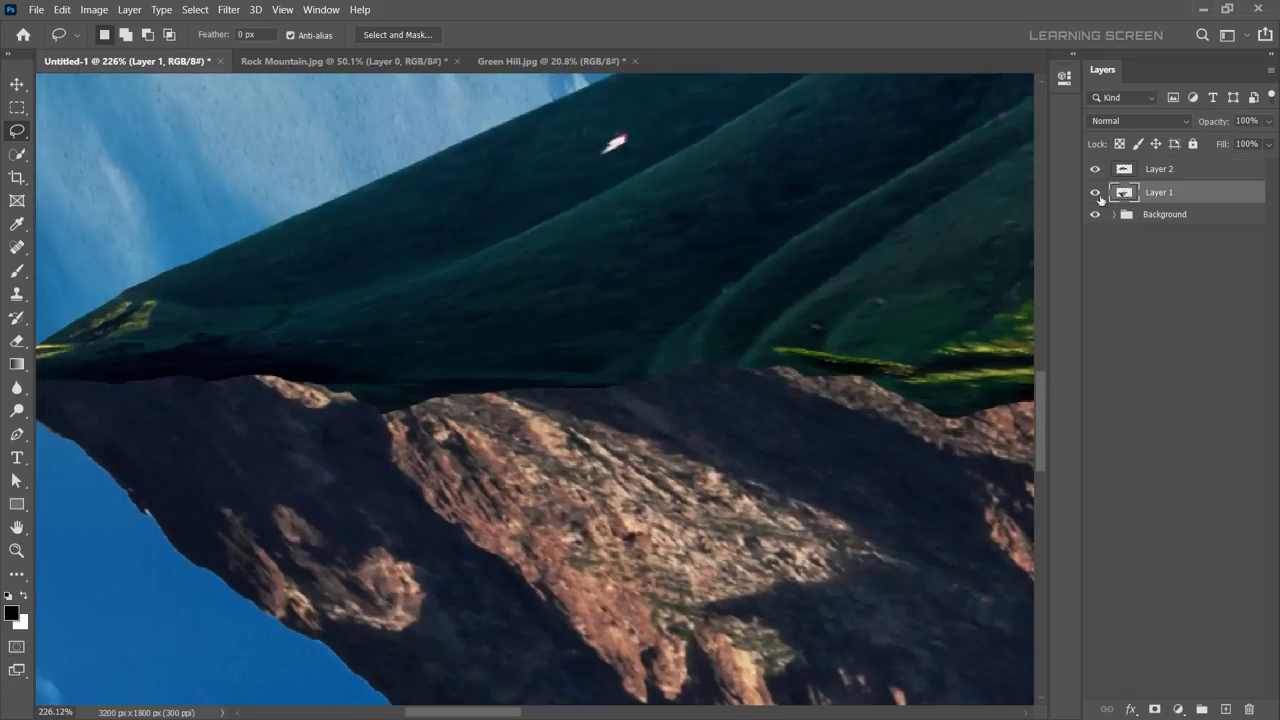
click(17, 299)
scroll(368, 380, up, 2)
scroll(320, 400, down, 5)
scroll(374, 483, down, 5)
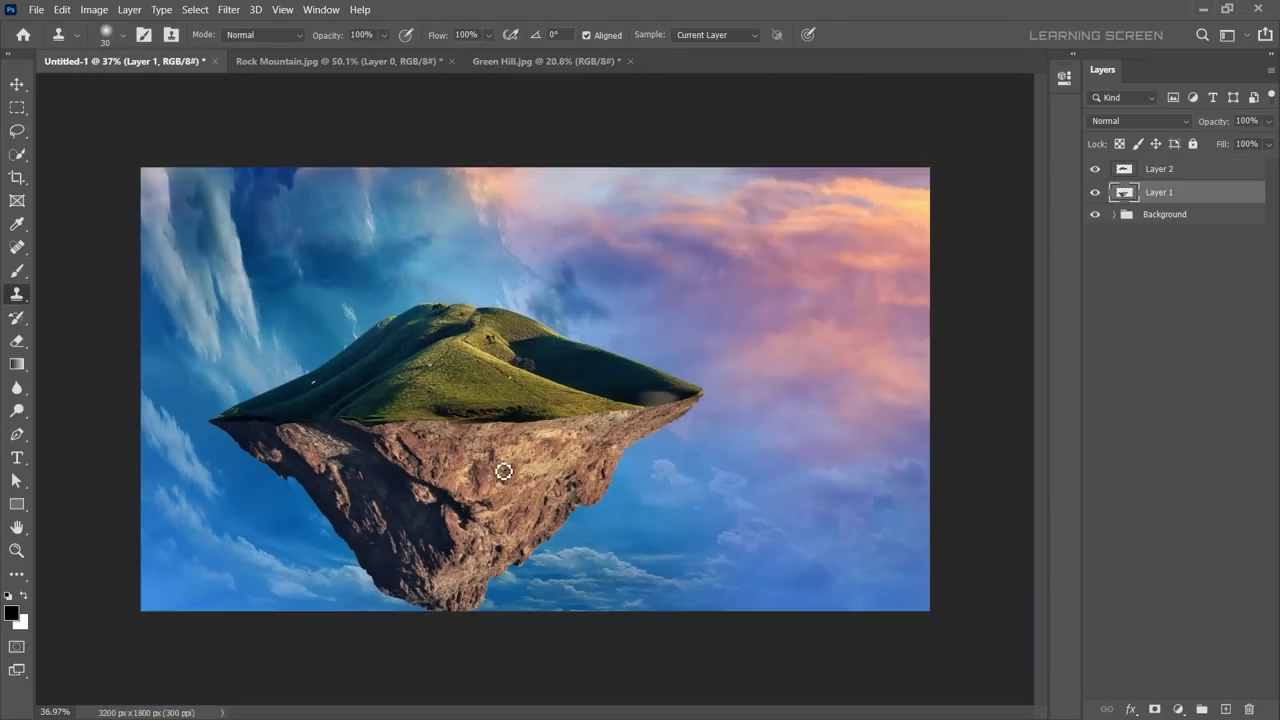
scroll(500, 466, up, 2)
scroll(551, 430, up, 4)
scroll(471, 302, up, 3)
key(alt+bracketright)
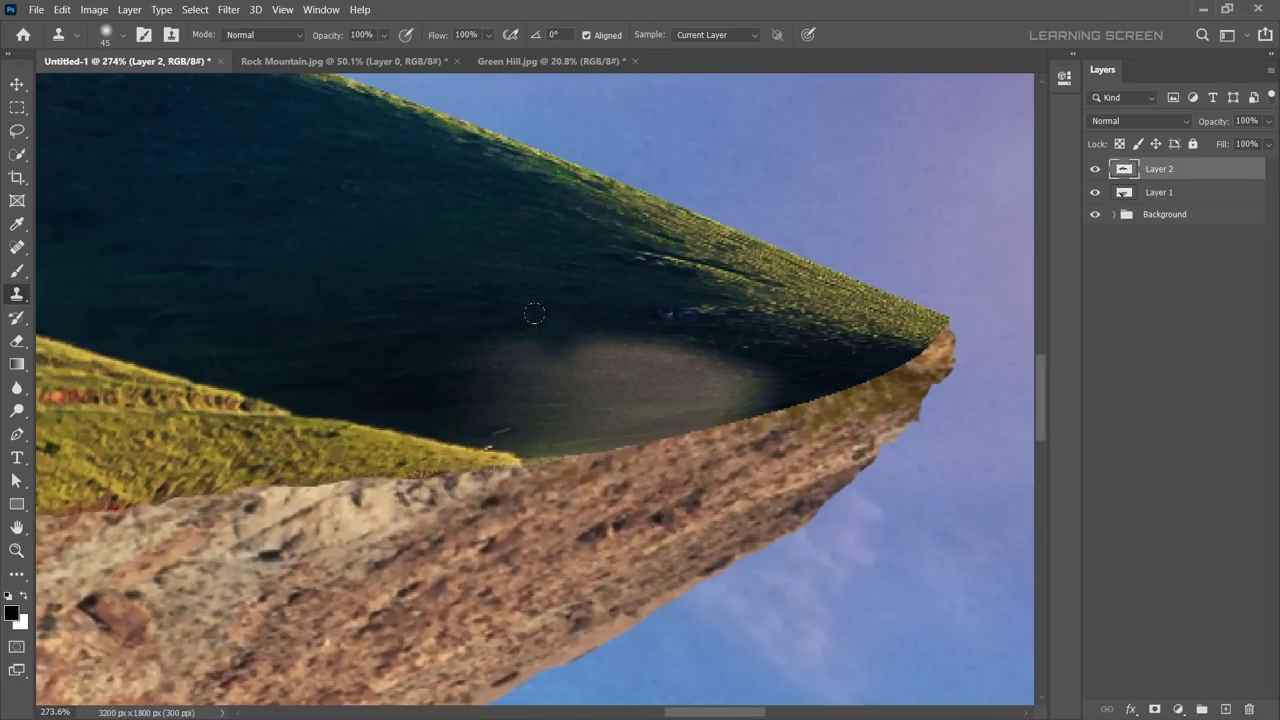
scroll(774, 353, down, 3)
scroll(563, 343, up, 3)
Step: Lasso the dark hollow under the grass's right tip
key(l)
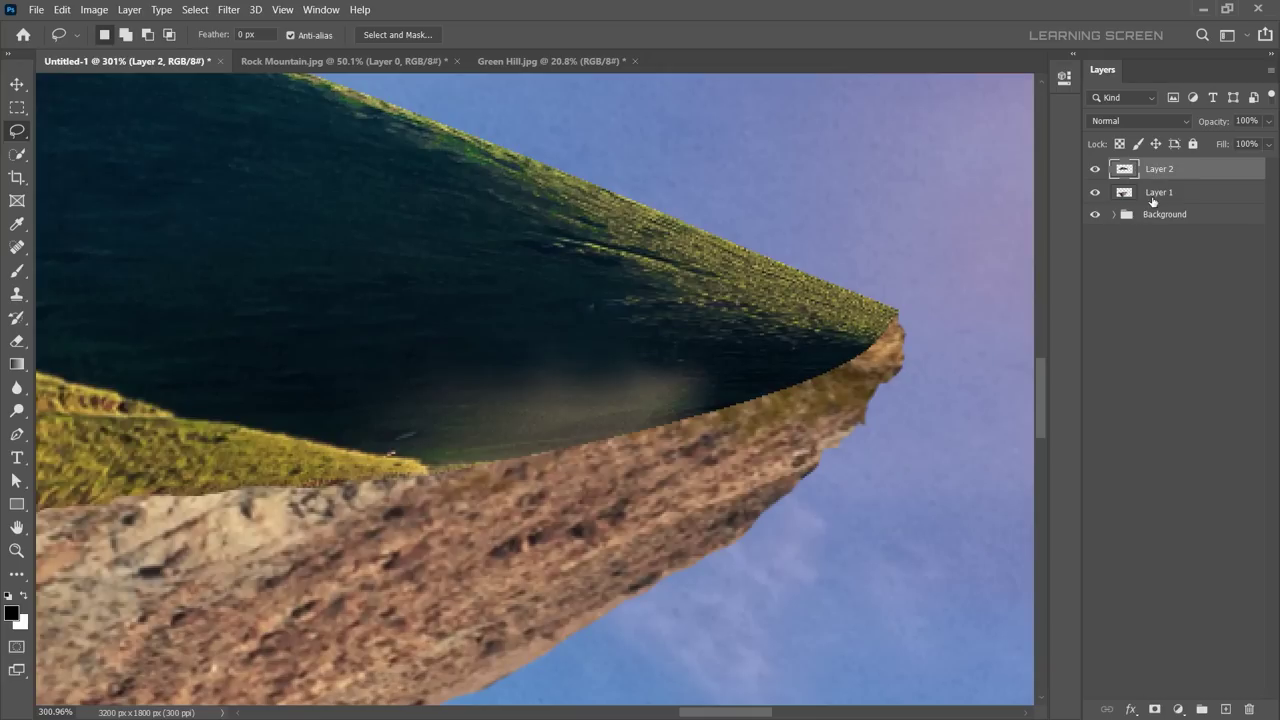
scroll(271, 406, up, 1)
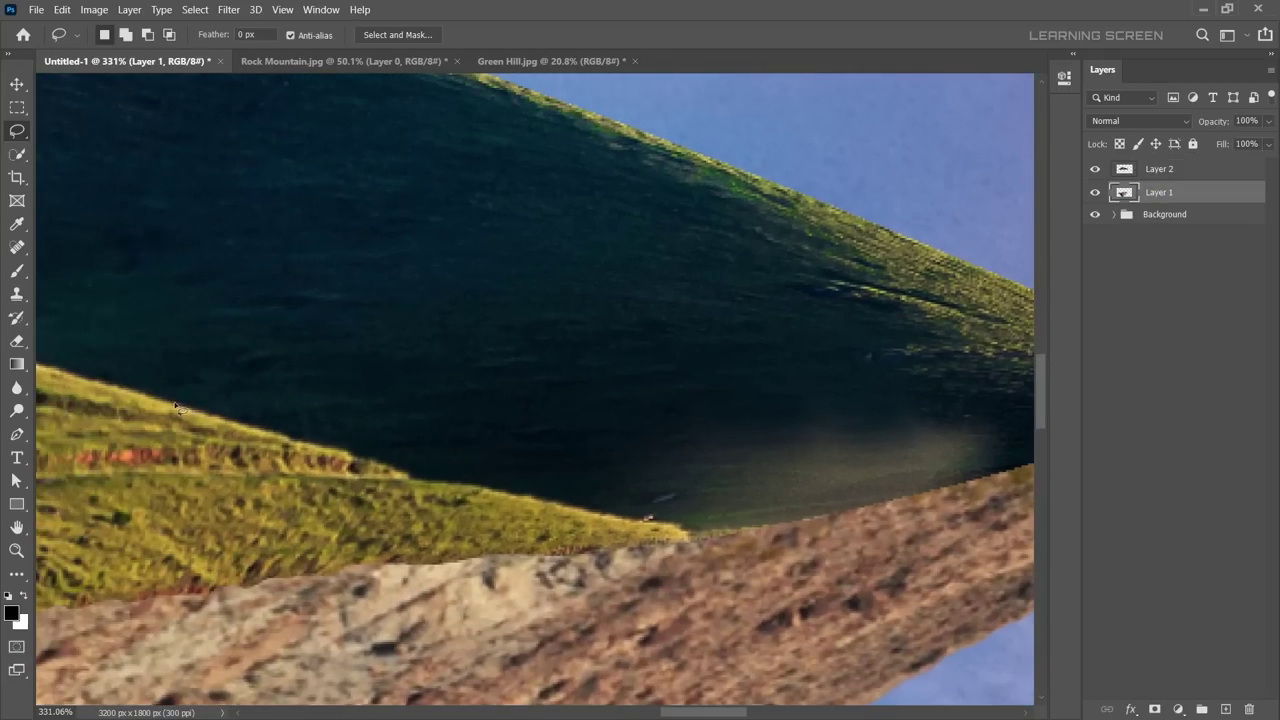
drag(590, 393, 500, 405)
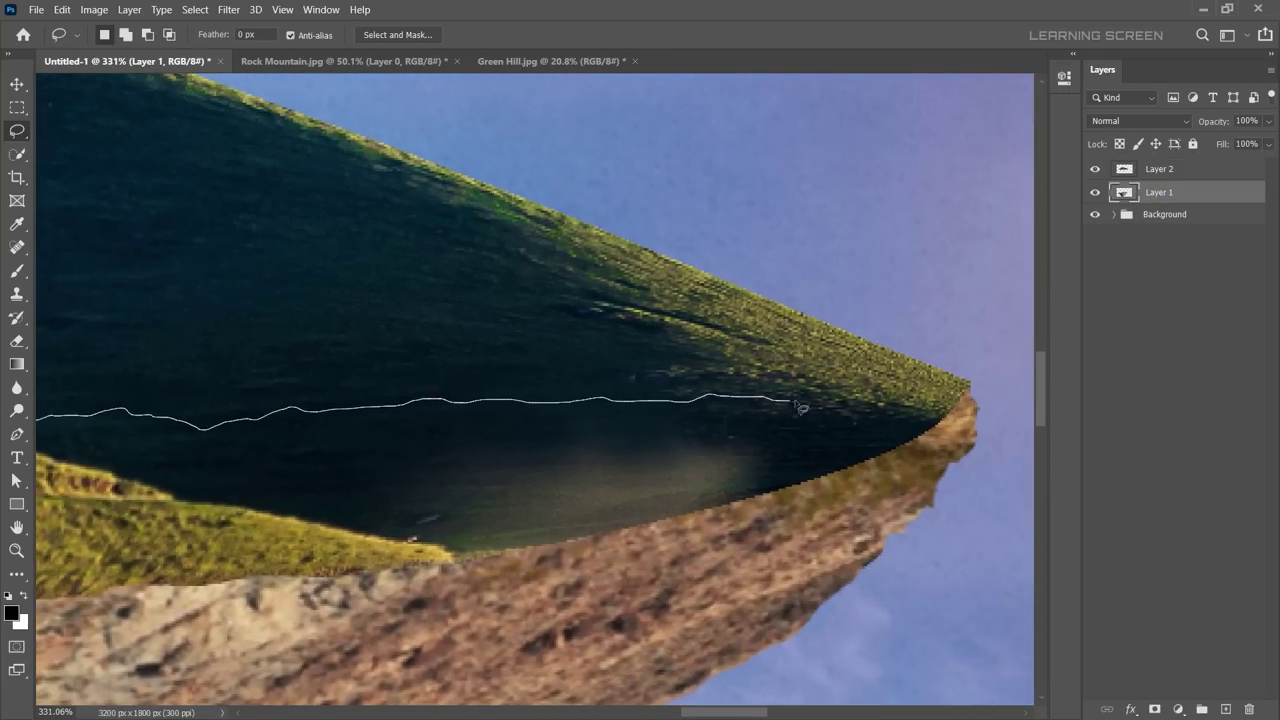
scroll(250, 514, down, 2)
scroll(252, 490, down, 2)
drag(250, 514, 254, 482)
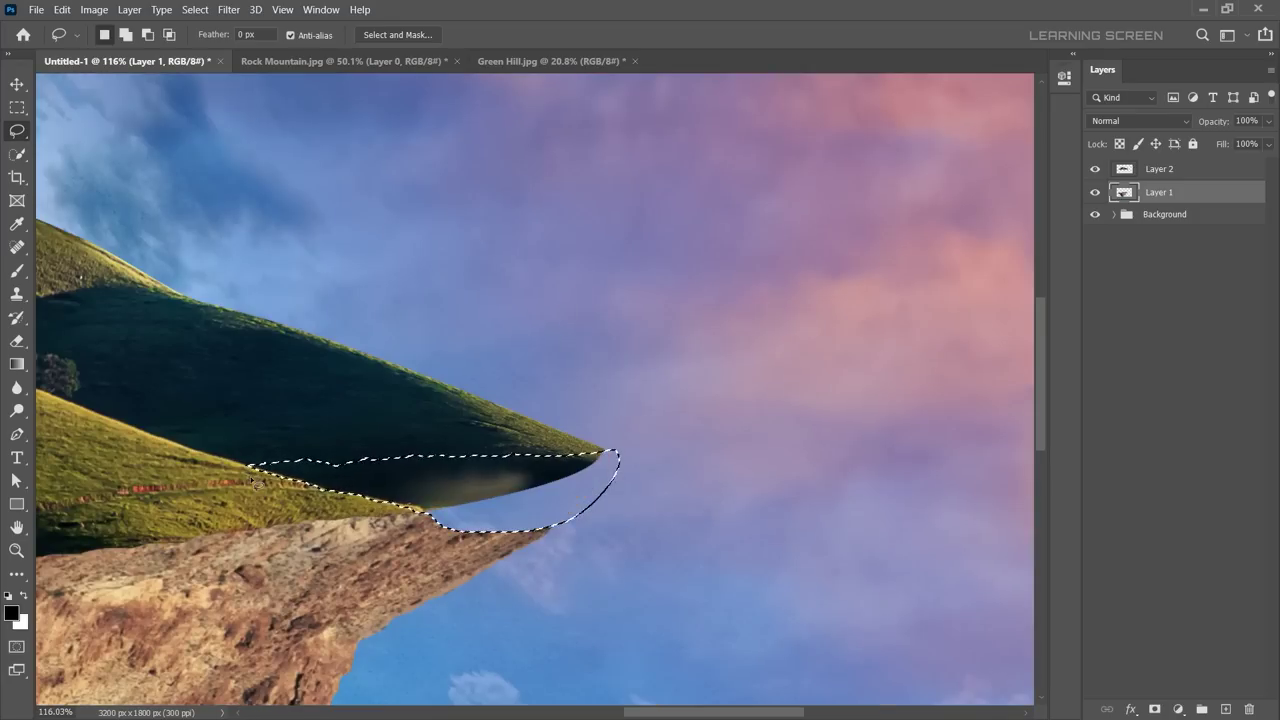
scroll(572, 495, down, 2)
scroll(600, 450, up, 1)
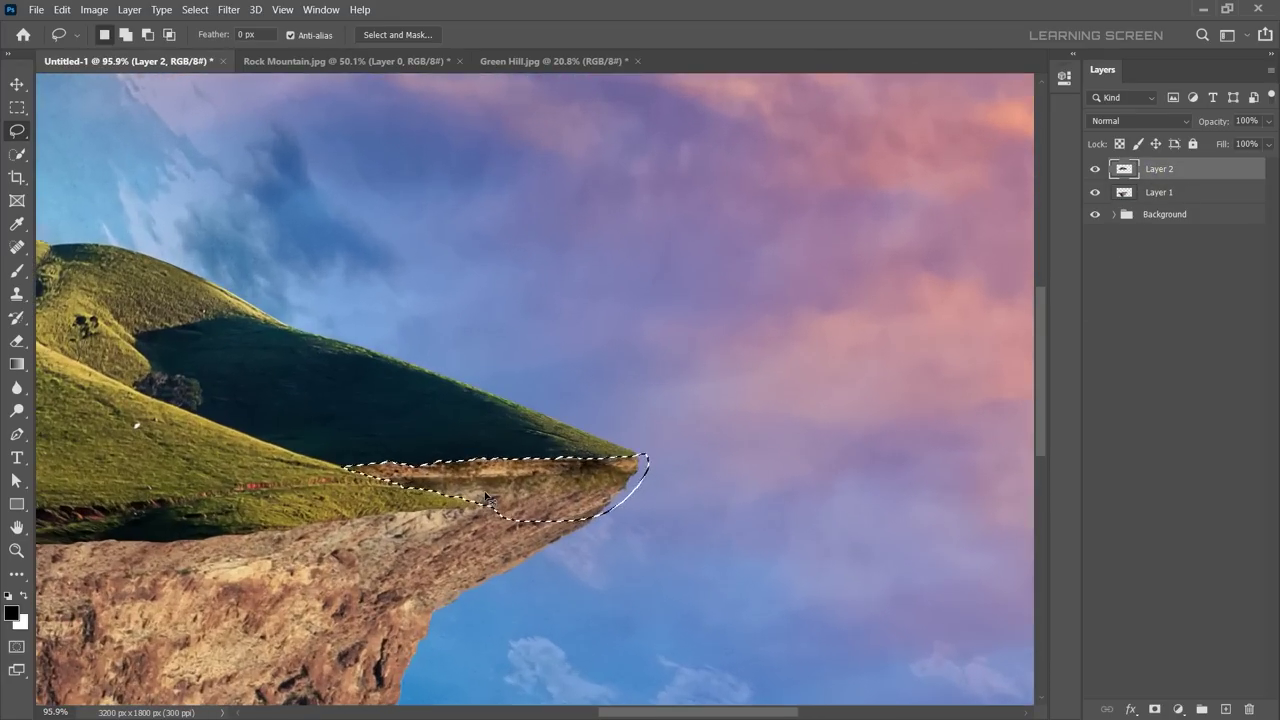
scroll(654, 396, down, 2)
scroll(654, 396, up, 4)
Step: Warp the selected grass near the right tip and lasso along the grass-sky edge
key(ctrl+t)
right_click(754, 402)
click(780, 500)
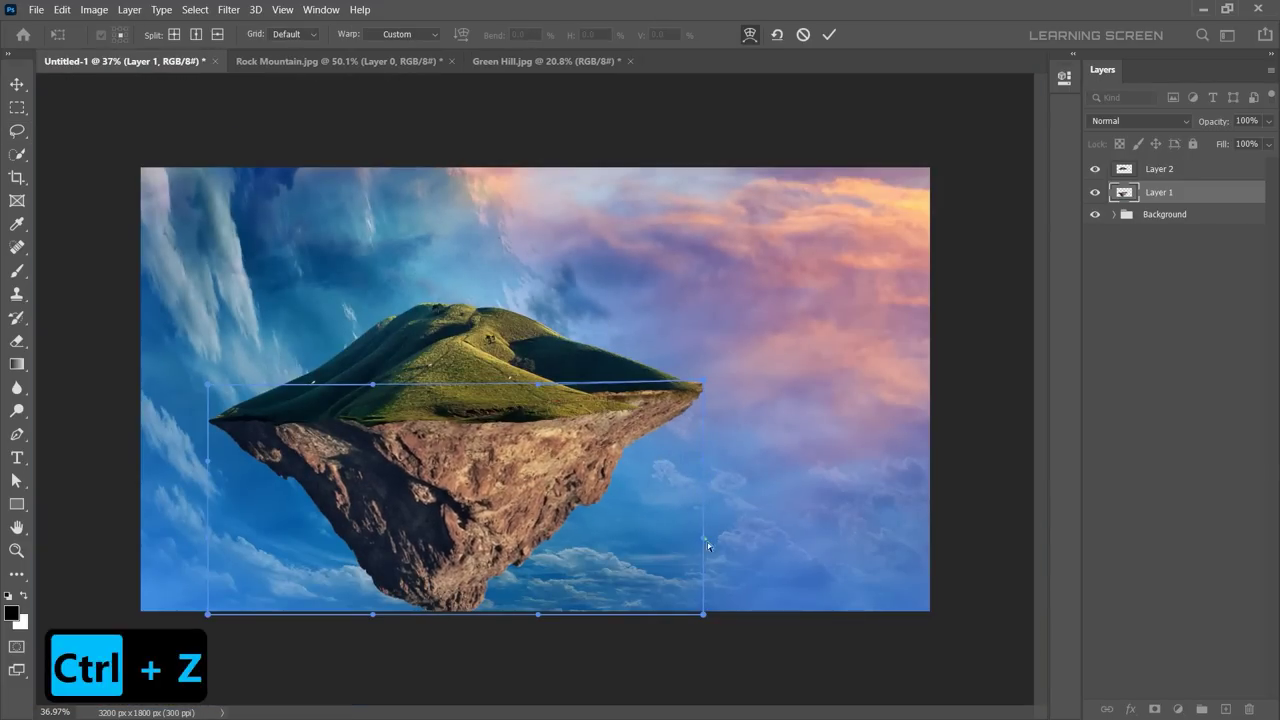
scroll(666, 396, up, 3)
drag(737, 423, 631, 396)
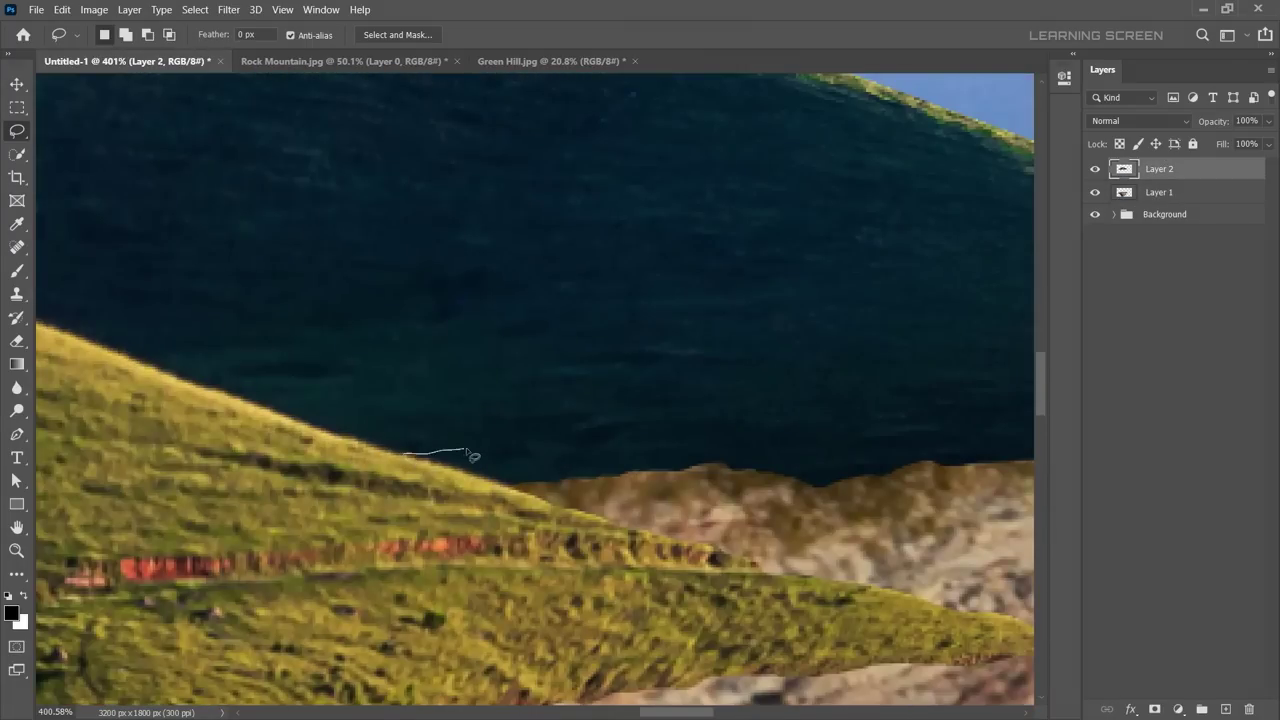
drag(474, 457, 301, 483)
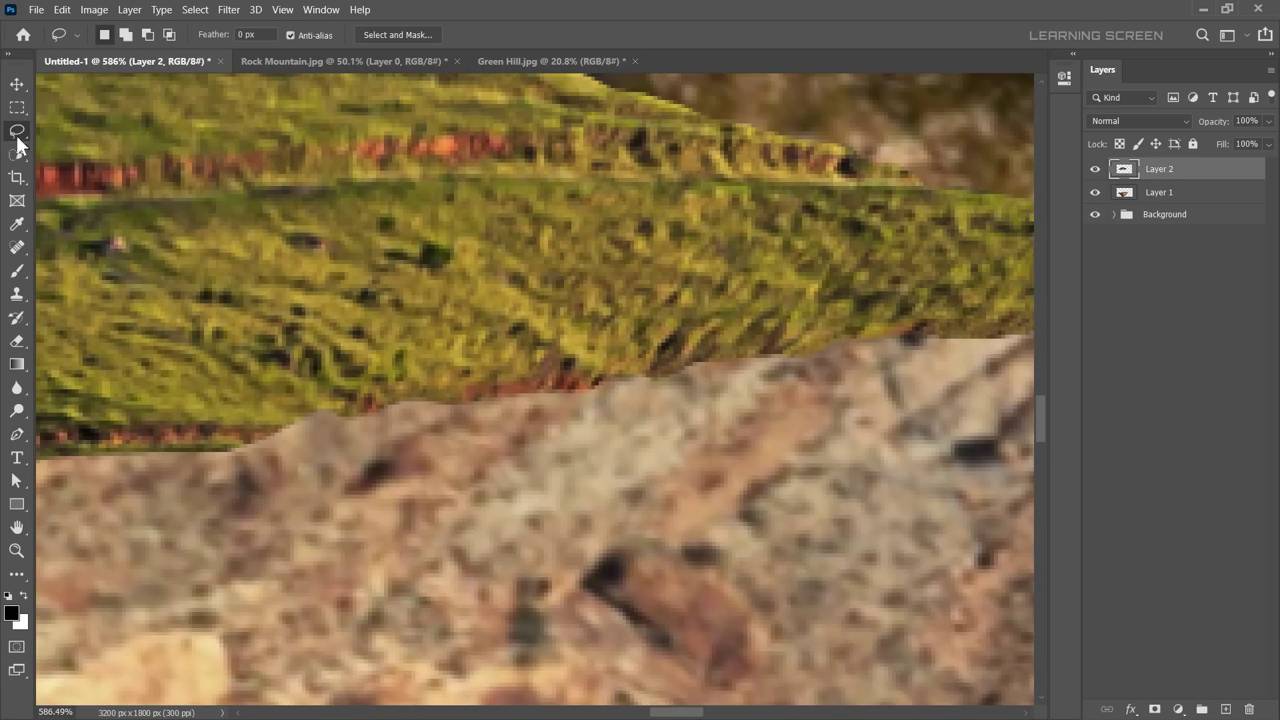
Step: Set the Eraser brush size to 9 px for touching up the seam
right_click(490, 440)
text(9)
key(Return)
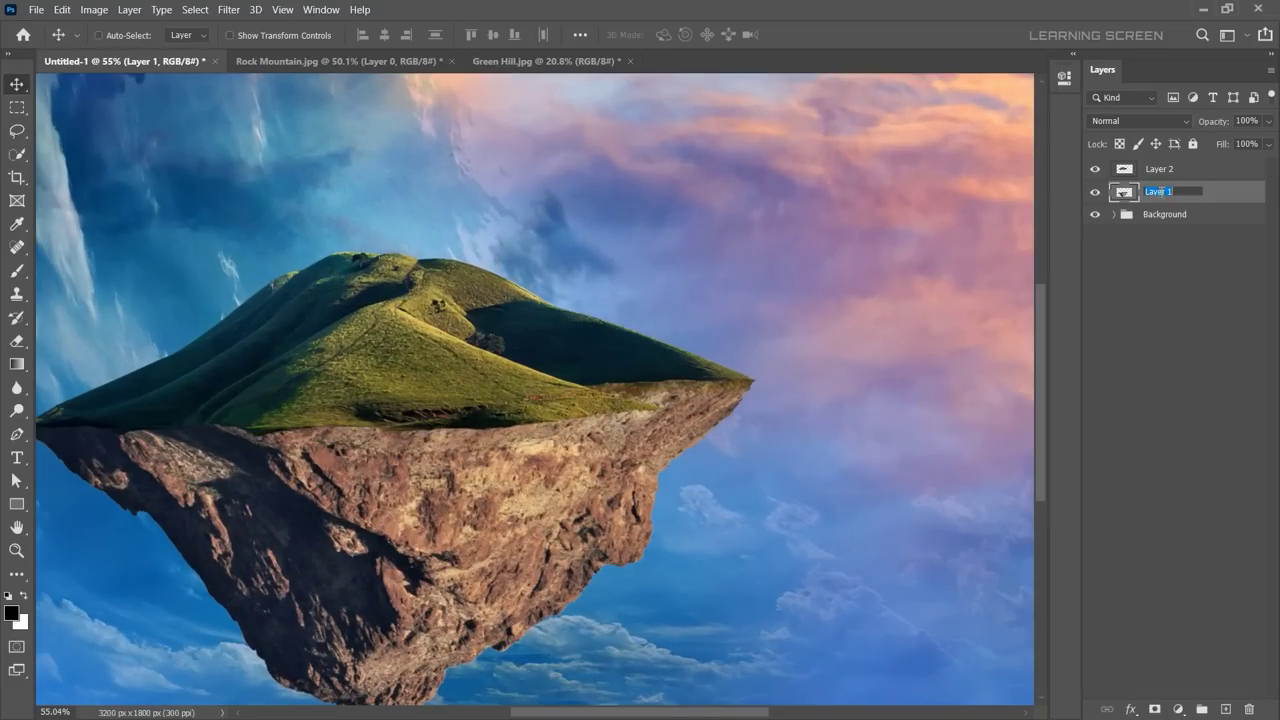
Step: Add a Levels adjustment above Cliff with output white lowered to 144
click(1178, 709)
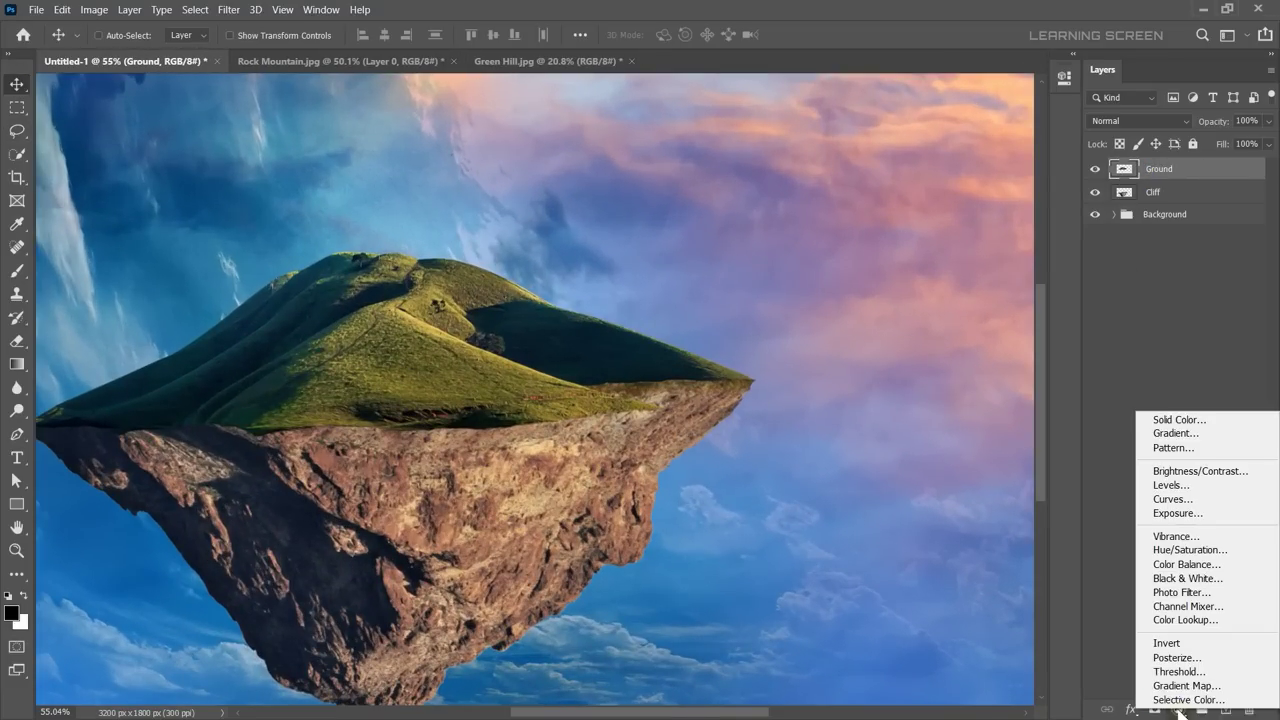
click(1170, 486)
drag(1126, 170, 1128, 203)
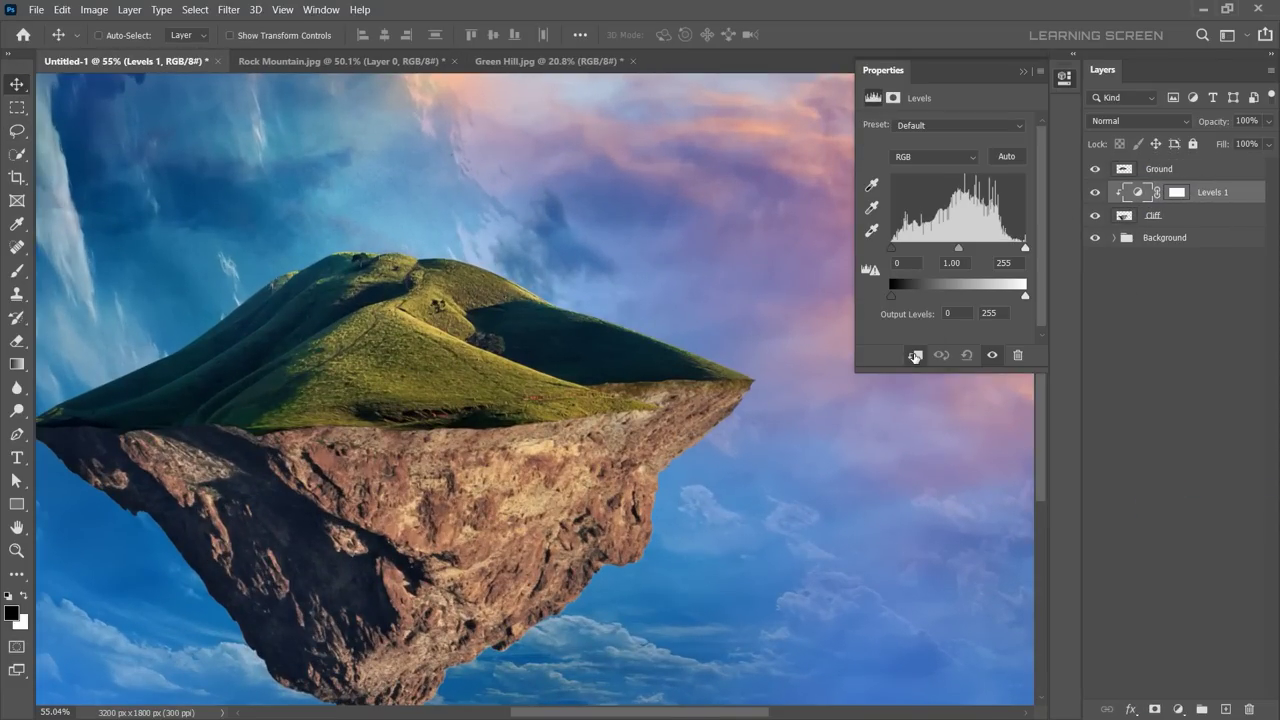
drag(1025, 296, 966, 296)
click(1022, 70)
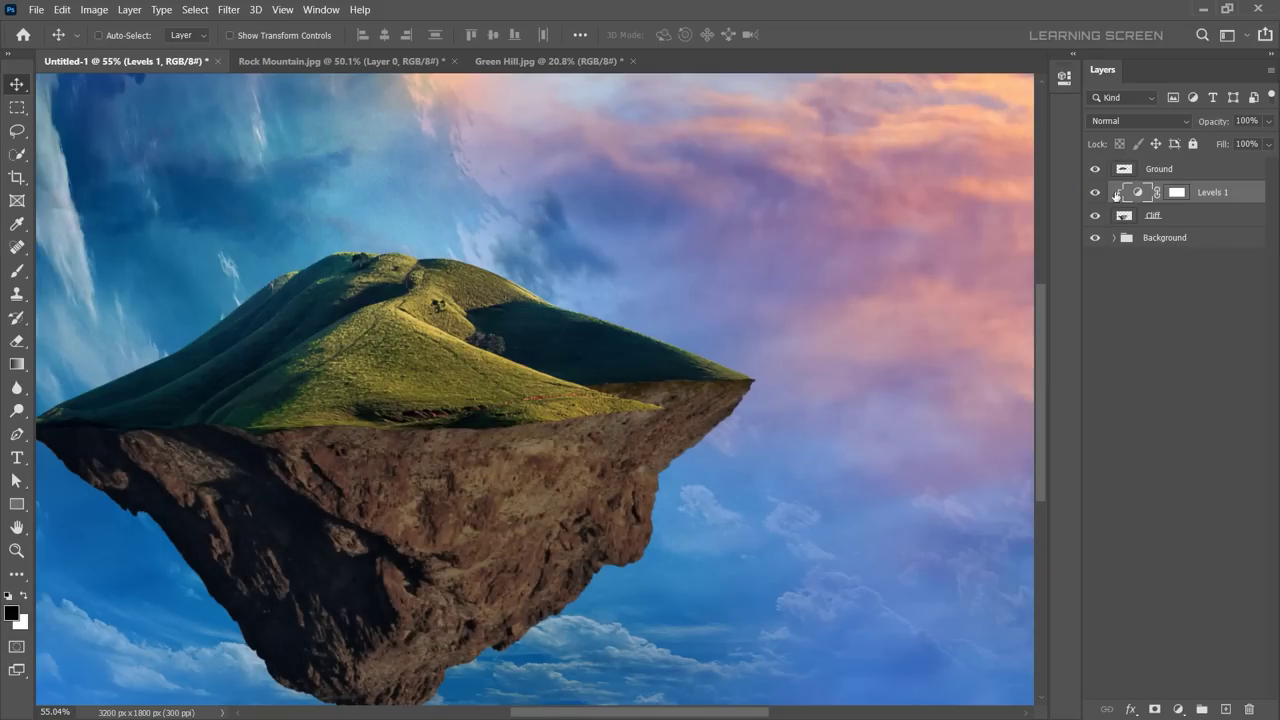
Step: Add a second clipped Levels pulling in the white point, and invert its mask
click(1178, 709)
click(1170, 486)
drag(1025, 247, 950, 247)
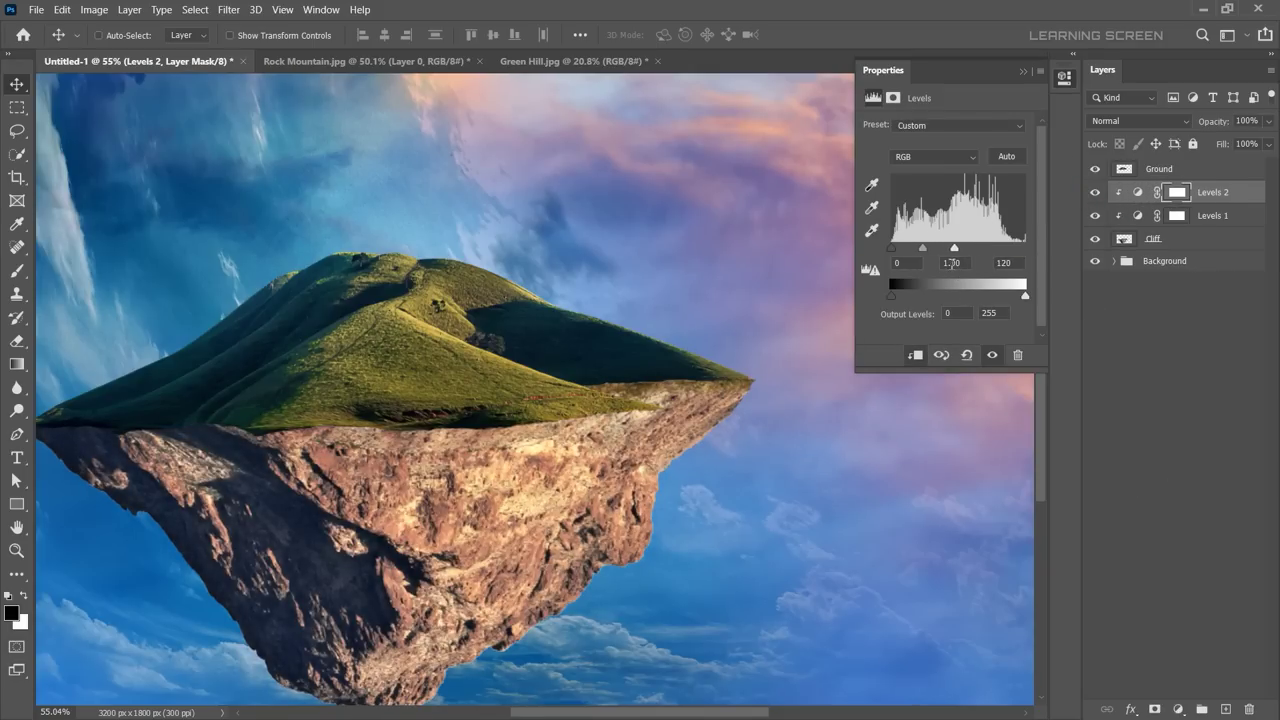
click(1022, 70)
key(ctrl+i)
Step: Set up a smaller soft white Brush for painting the mask
scroll(800, 391, up, 4)
click(17, 270)
right_click(452, 380)
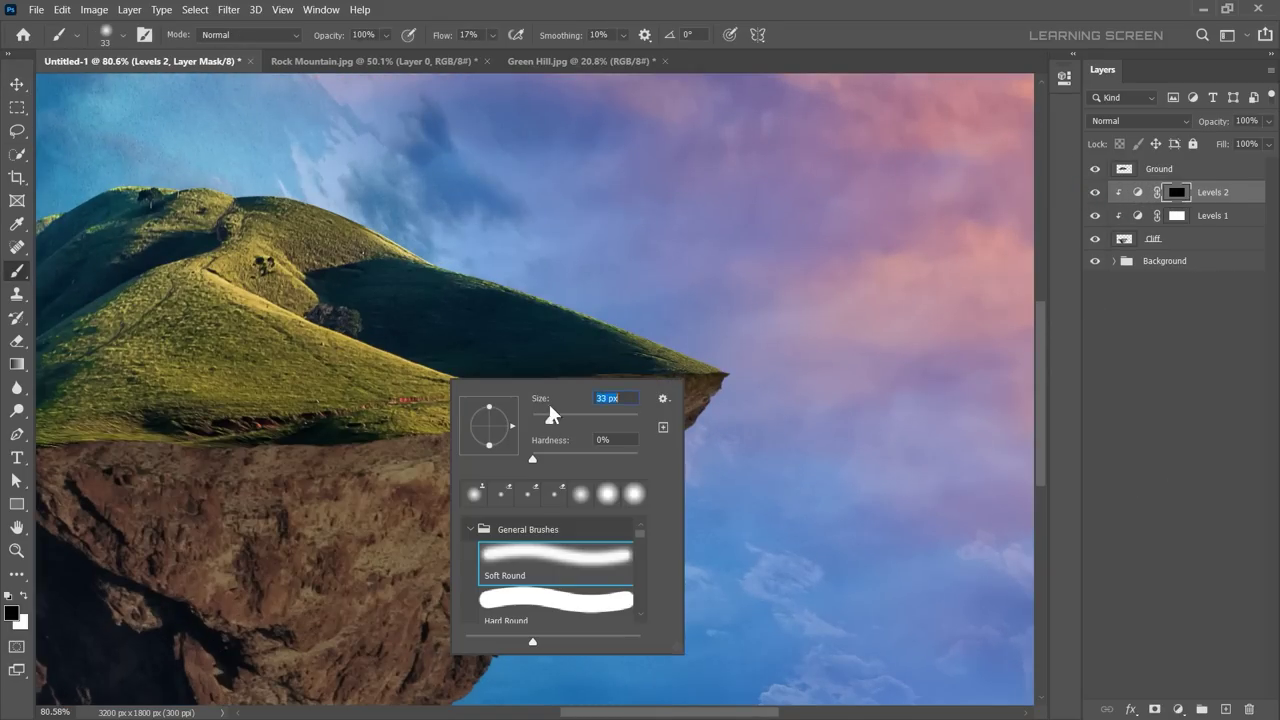
key(Escape)
scroll(829, 400, up, 2)
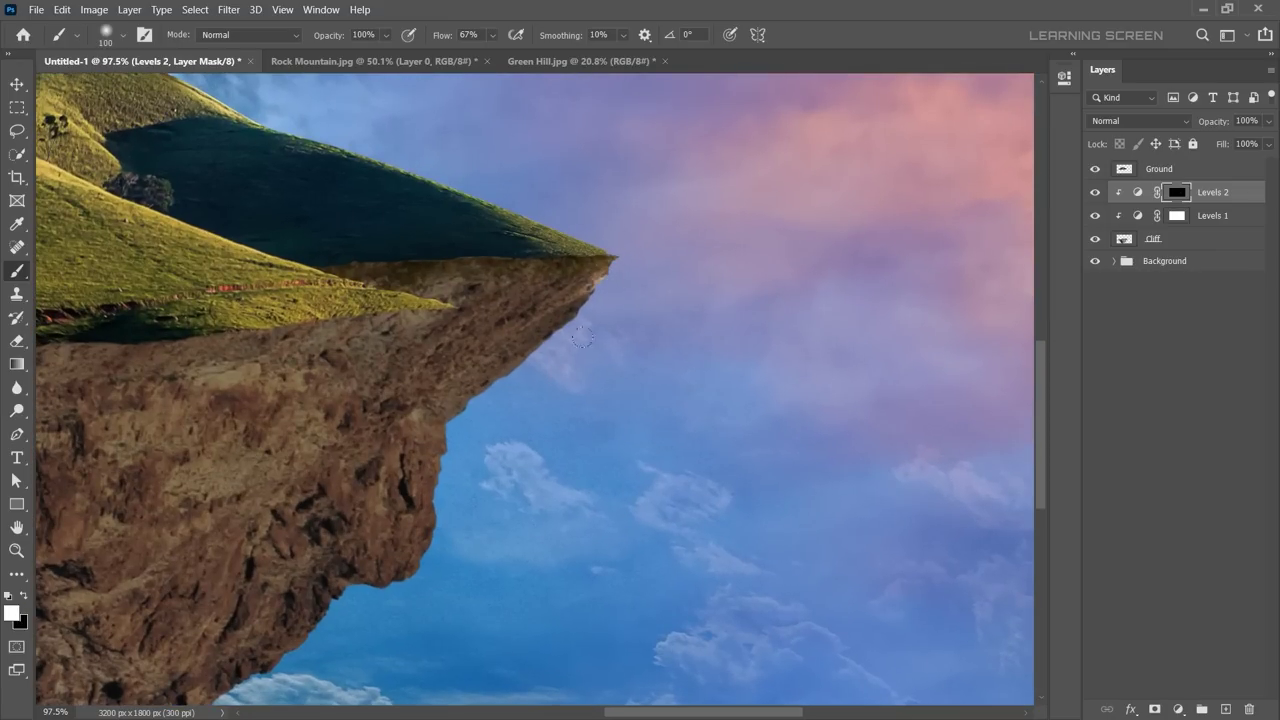
scroll(585, 300, up, 6)
key(bracketleft)
key(bracketleft)
key(bracketleft)
key(bracketleft)
scroll(349, 399, down, 3)
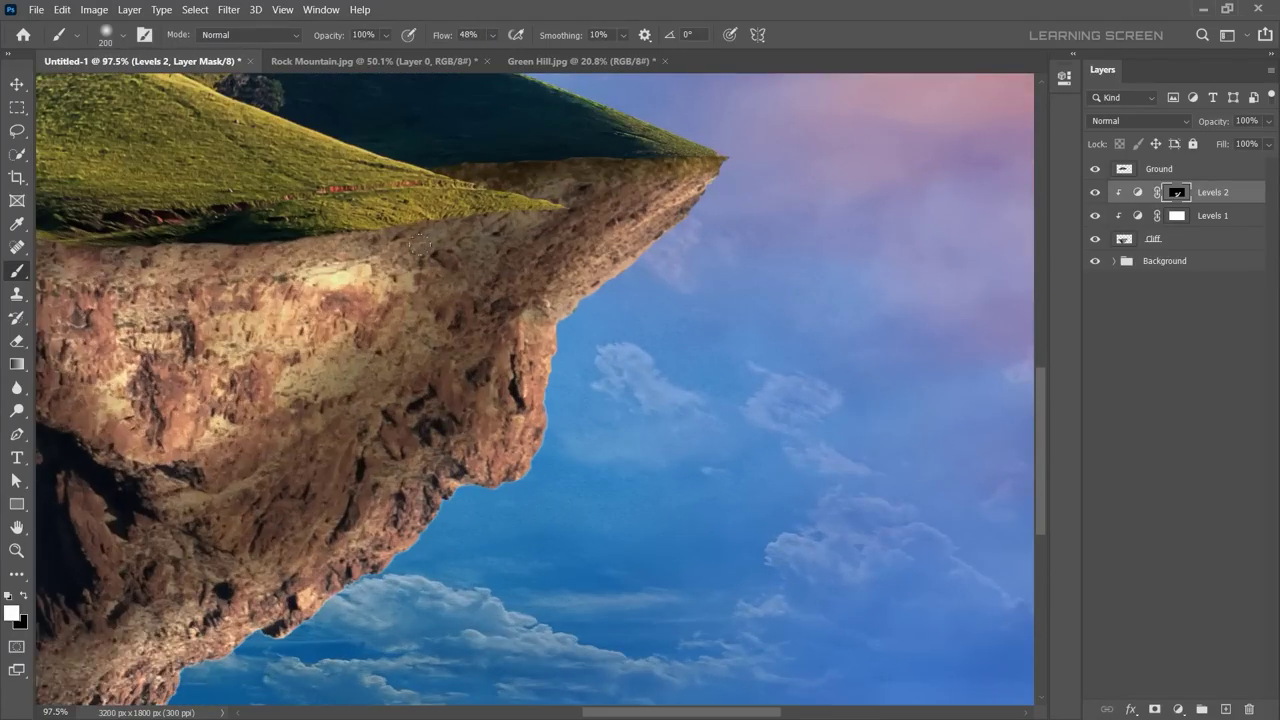
Step: Split Levels 2's dark blend range and paint brightness onto the cliff's lit face
click(1131, 709)
click(1100, 546)
drag(876, 607, 940, 605)
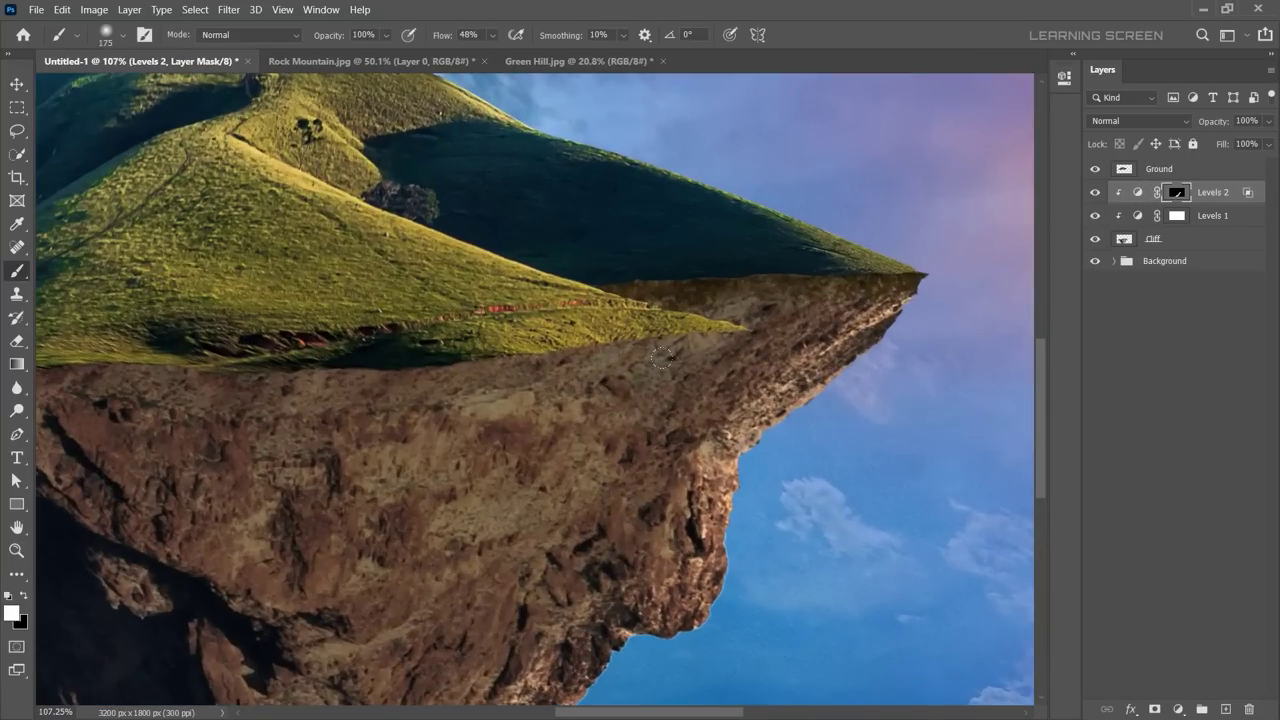
drag(690, 357, 450, 520)
scroll(535, 390, down, 3)
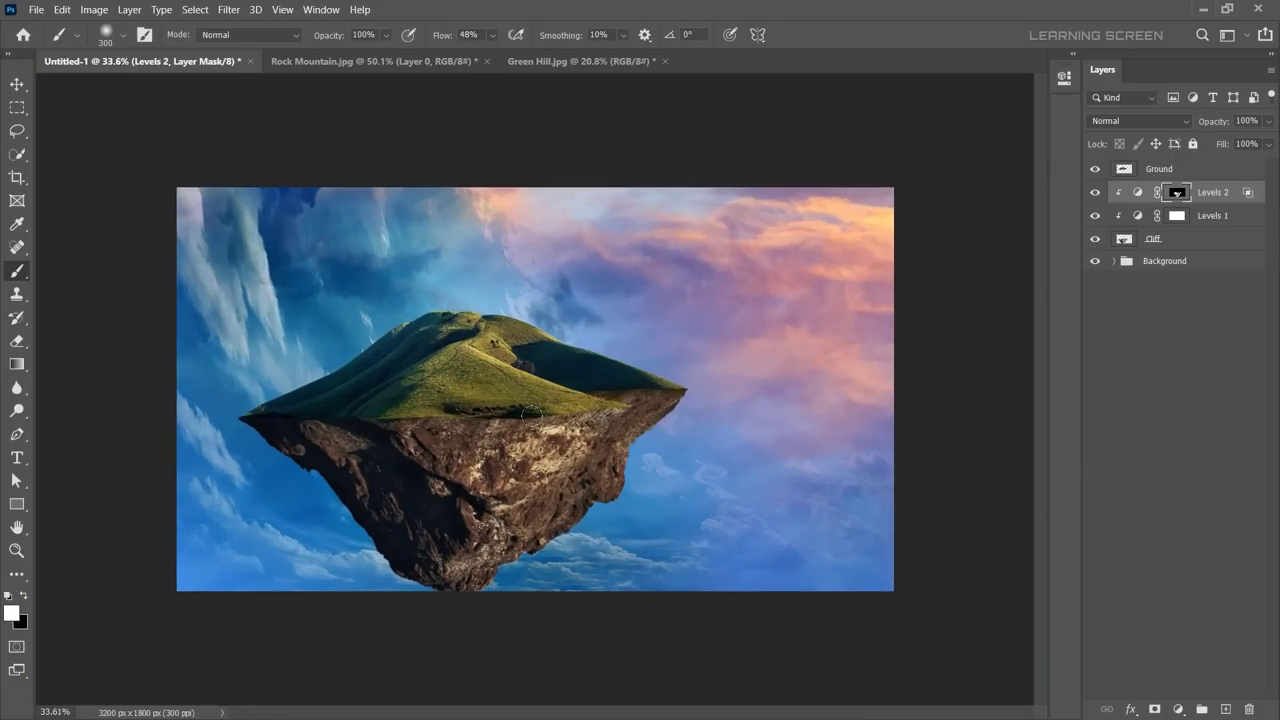
Step: Open Levels 2's blending options and lasso the cliff's lit edge for a highlight
double_click(1122, 240)
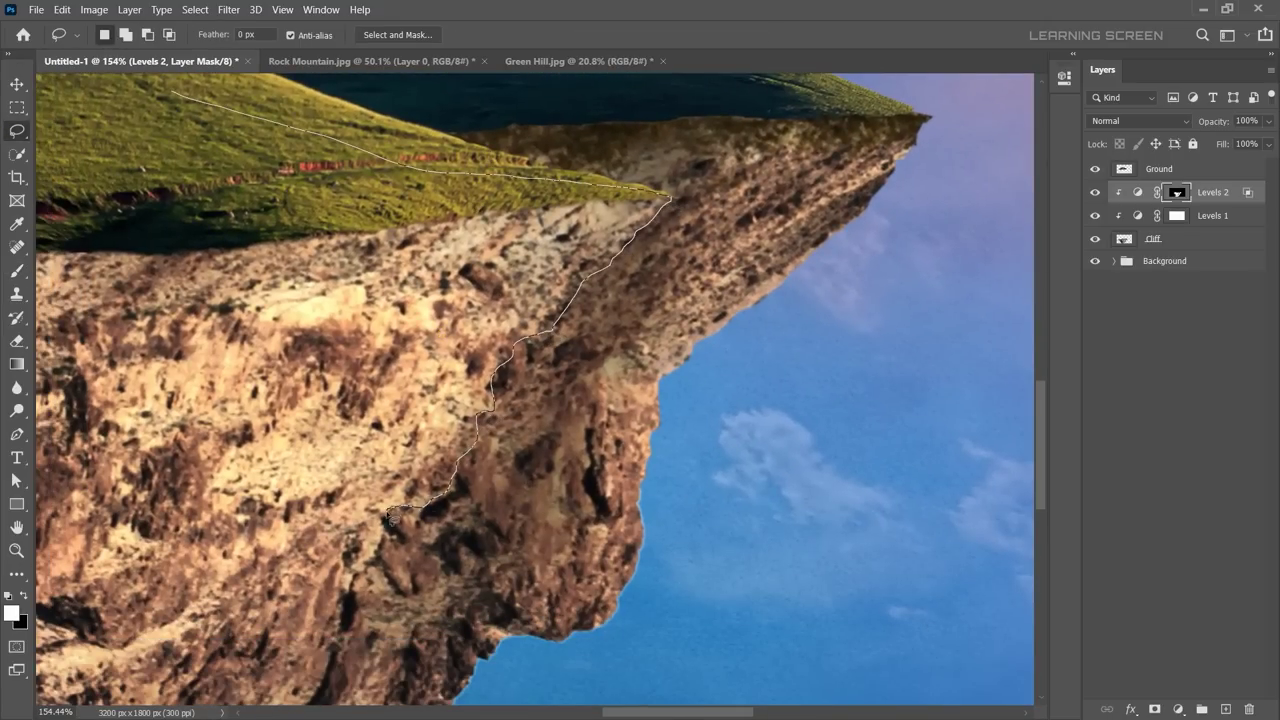
drag(390, 517, 552, 302)
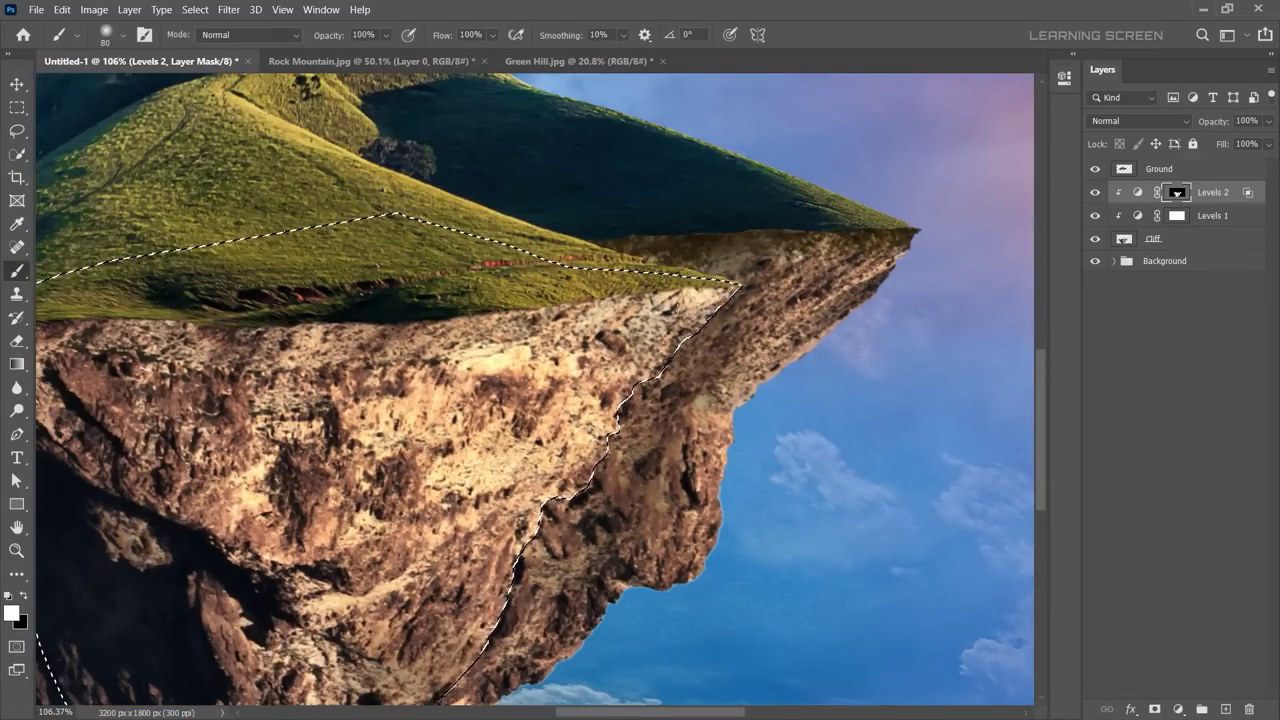
click(1178, 709)
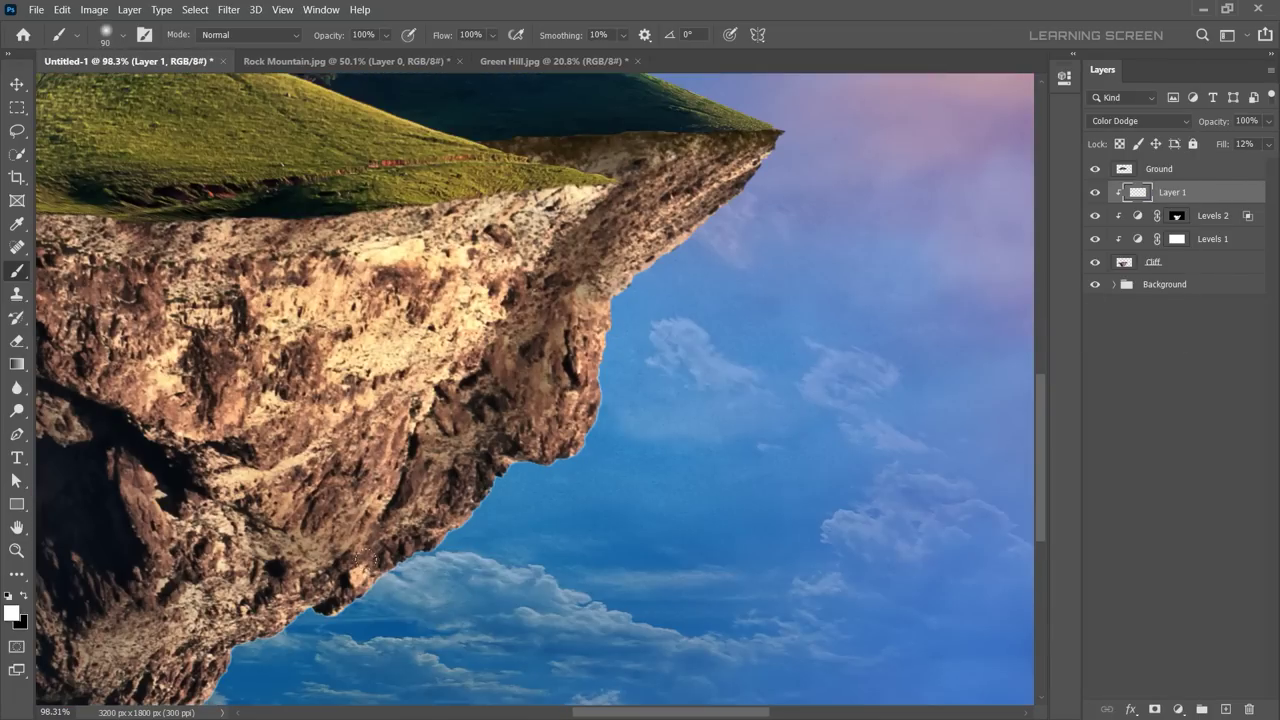
Step: Load the layer transparency as a selection, add a new shading layer, then deselect
scroll(652, 522, up, 5)
click(195, 9)
click(228, 337)
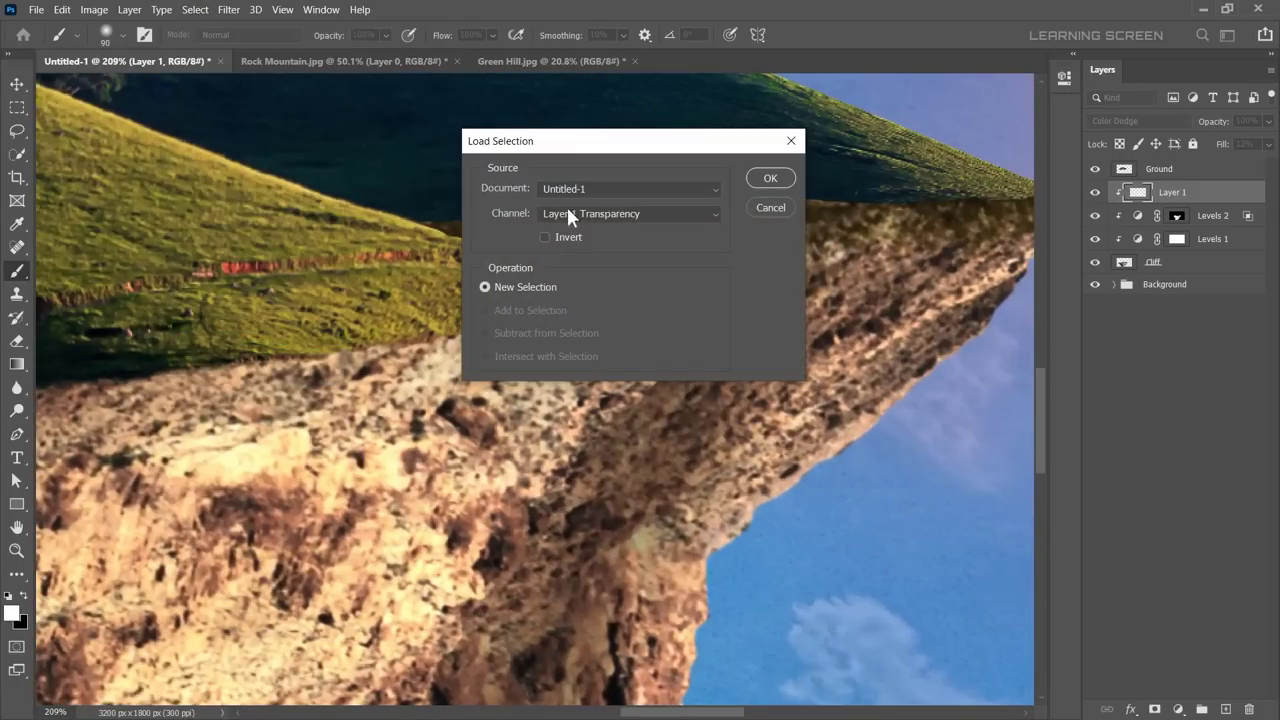
key(Return)
click(195, 9)
click(230, 74)
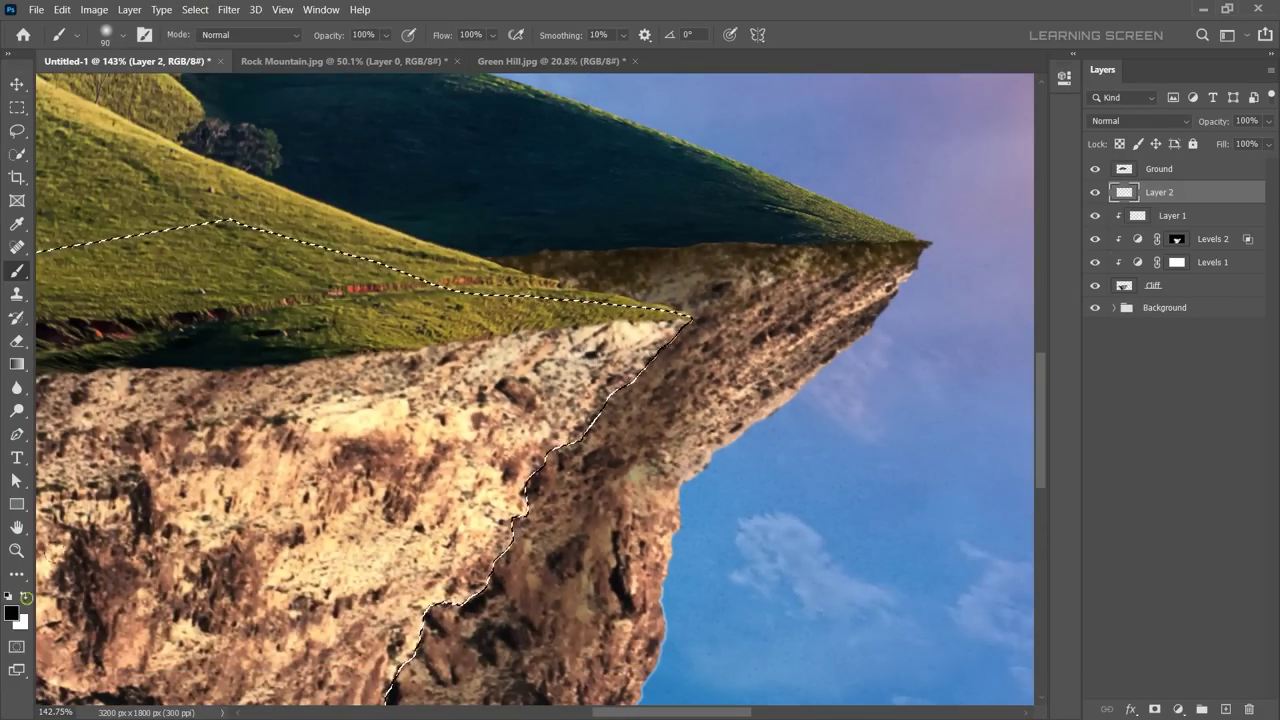
scroll(399, 551, down, 3)
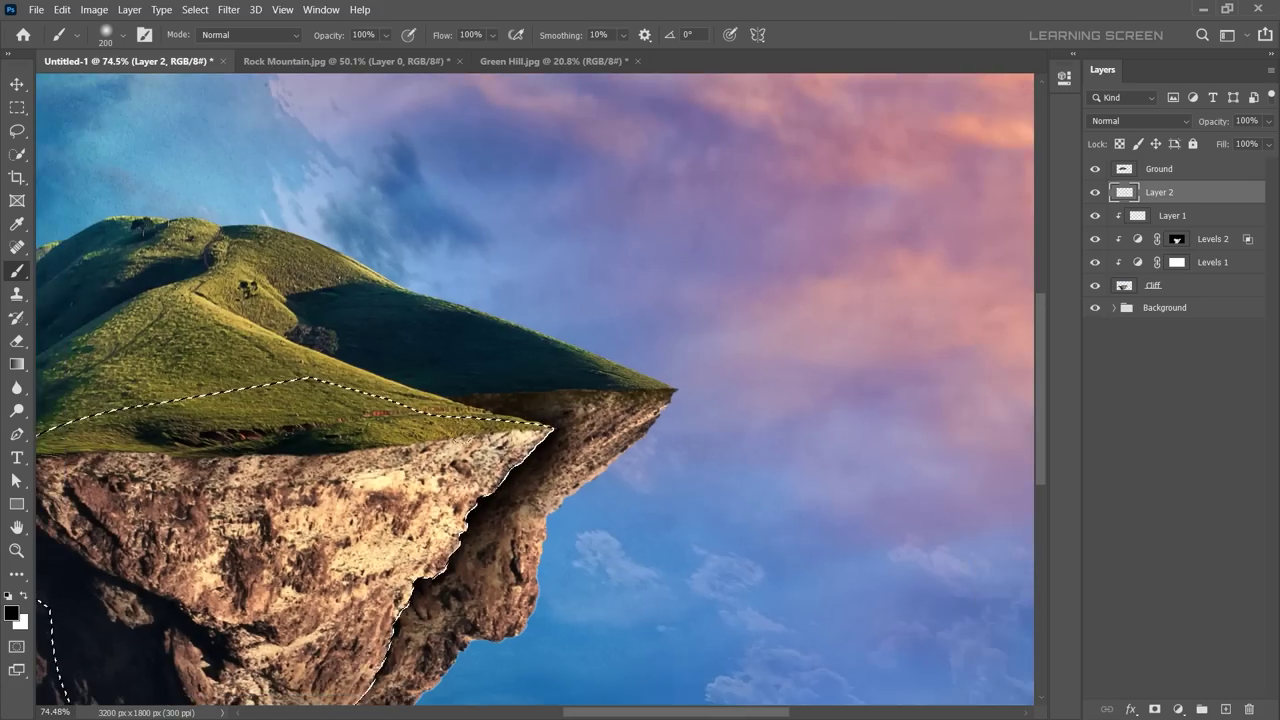
key(ctrl+d)
scroll(737, 372, up, 2)
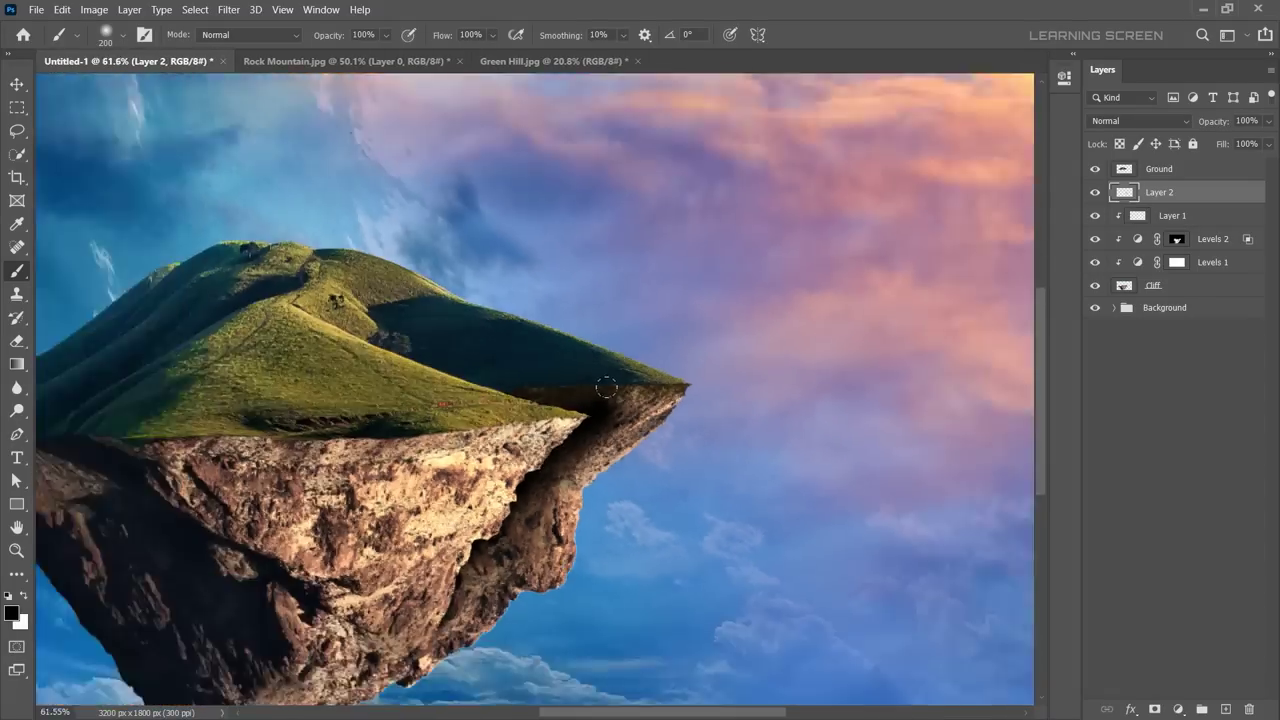
Step: Set Layer 2 to Luminosity blend mode with its fill lowered
click(1140, 121)
click(1128, 209)
click(1268, 144)
drag(1266, 163, 1205, 163)
click(1140, 121)
click(1110, 532)
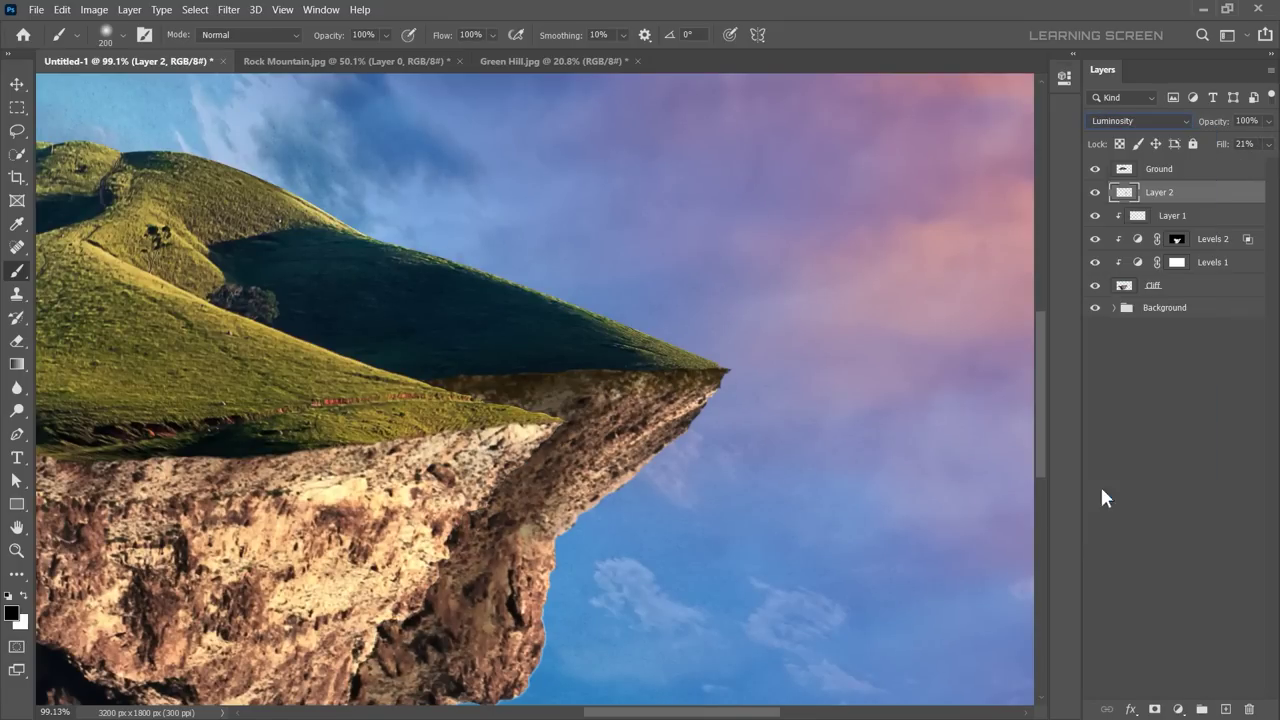
Step: Erase excess shading on Layer 2 with a smaller Eraser brush
key(e)
right_click(349, 298)
key(Return)
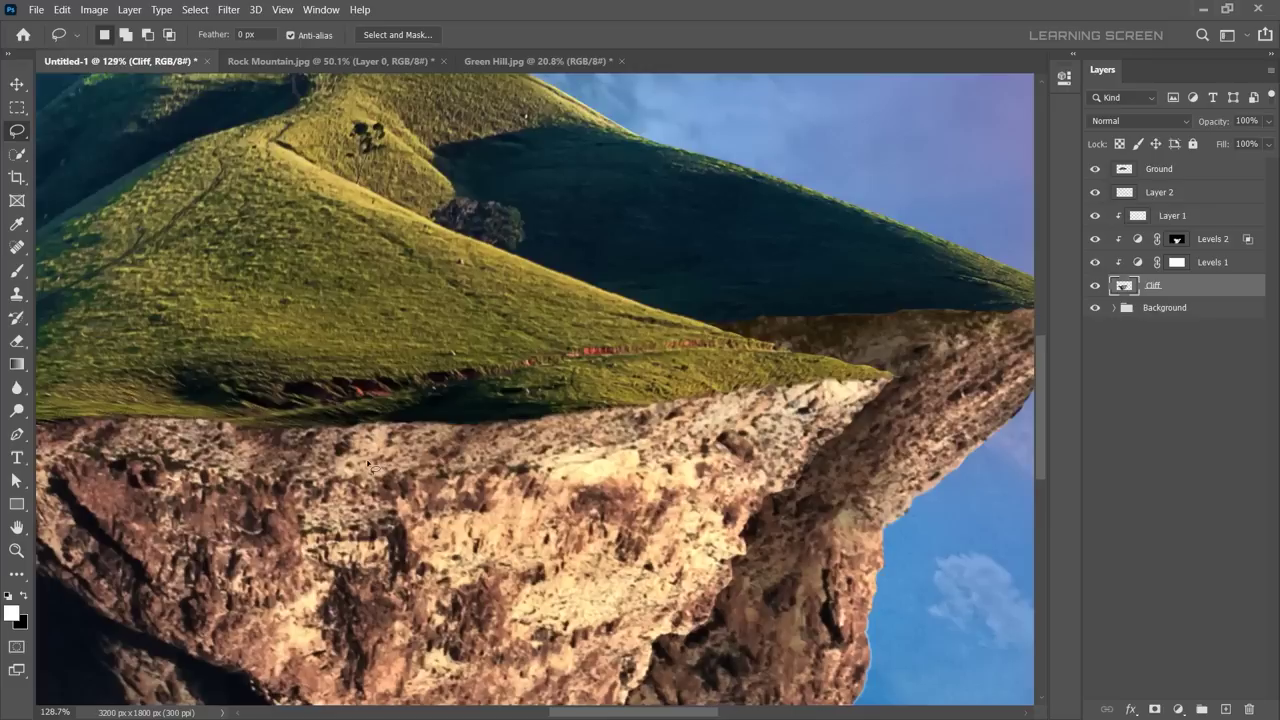
click(1138, 193)
scroll(443, 390, up, 3)
key(bracketleft)
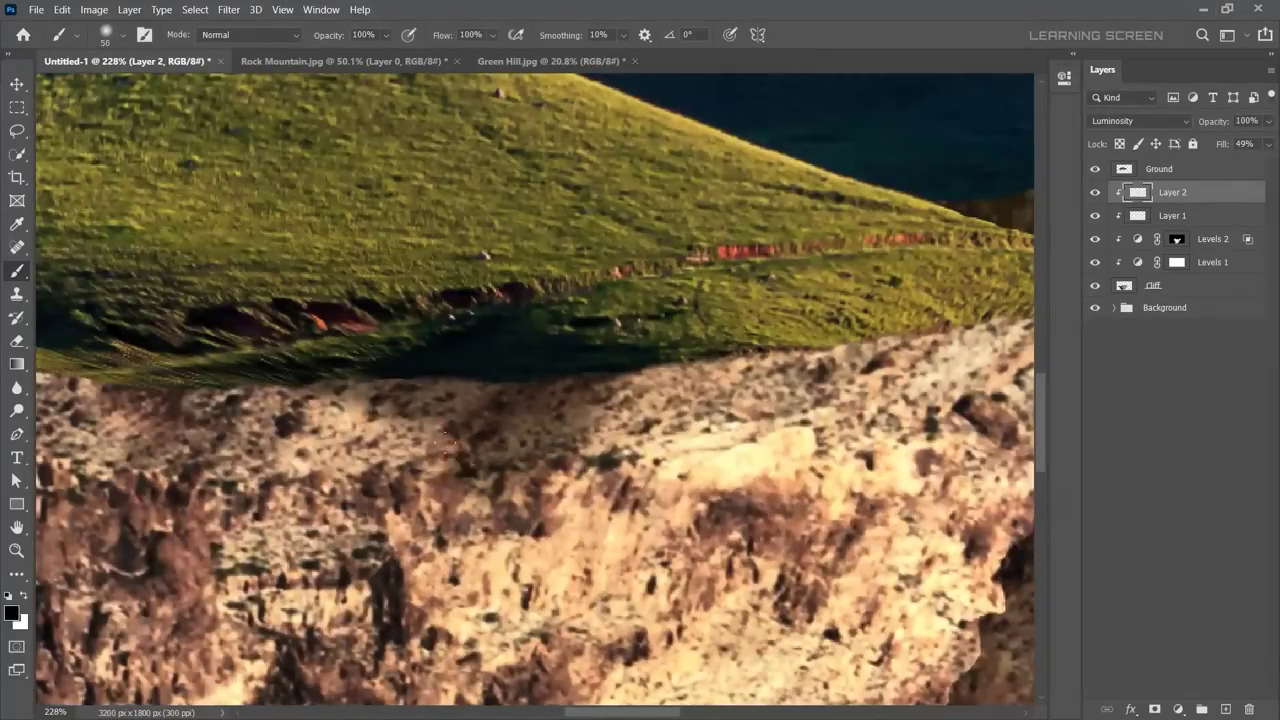
Step: Fit the composite in view and select all the island's layers for grouping
key(ctrl+0)
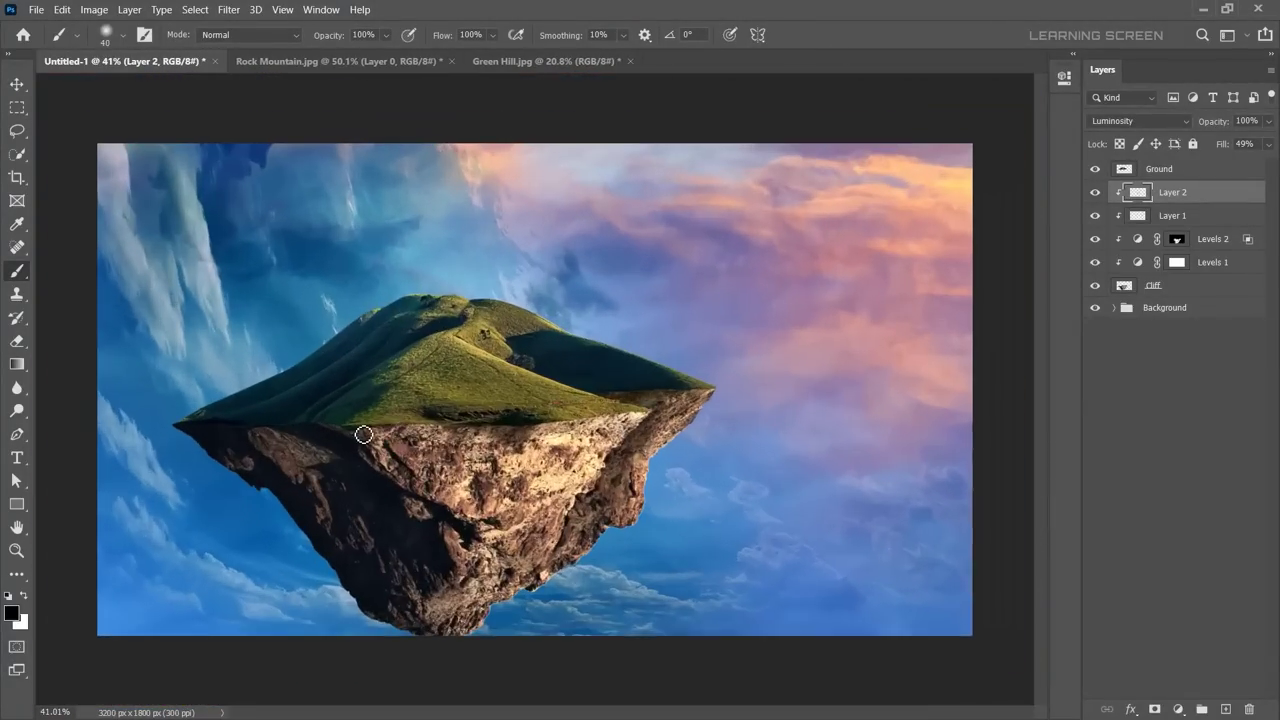
key(v)
right_click(1200, 296)
click(1060, 240)
text(Land_1)
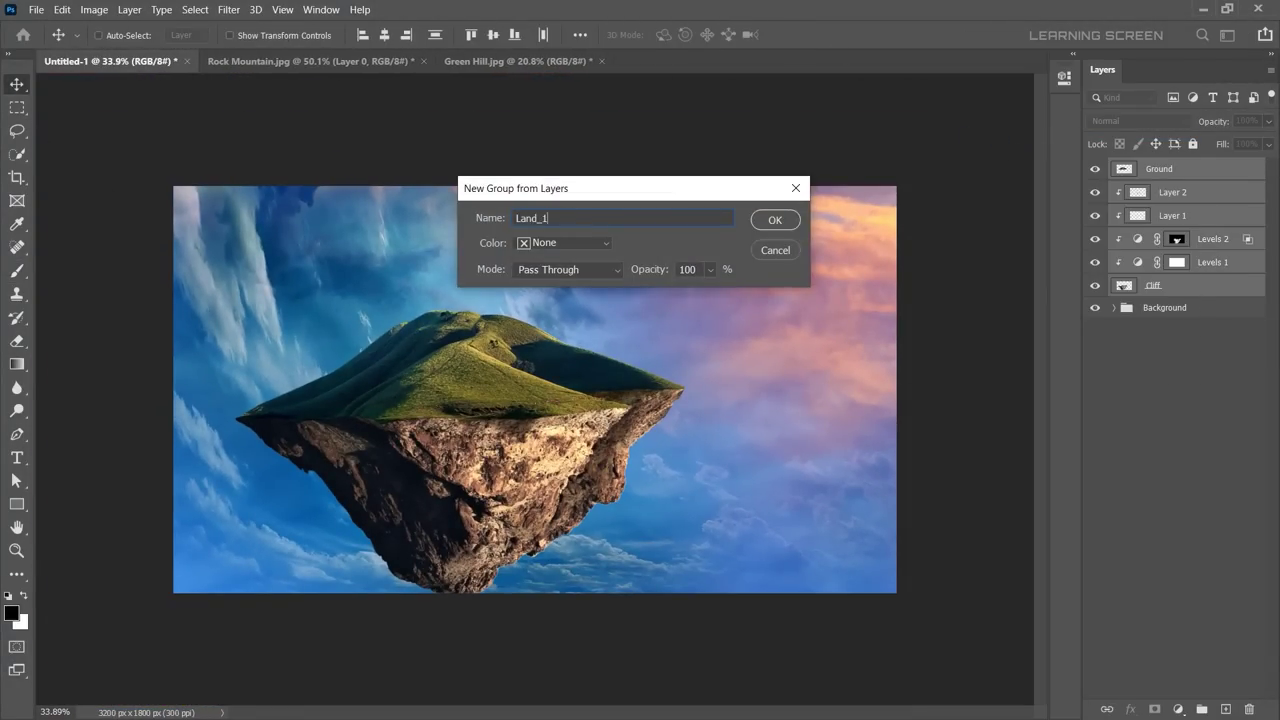
Step: Confirm the Land_1 group, squash it vertically and tilt it about -1.8°
key(Return)
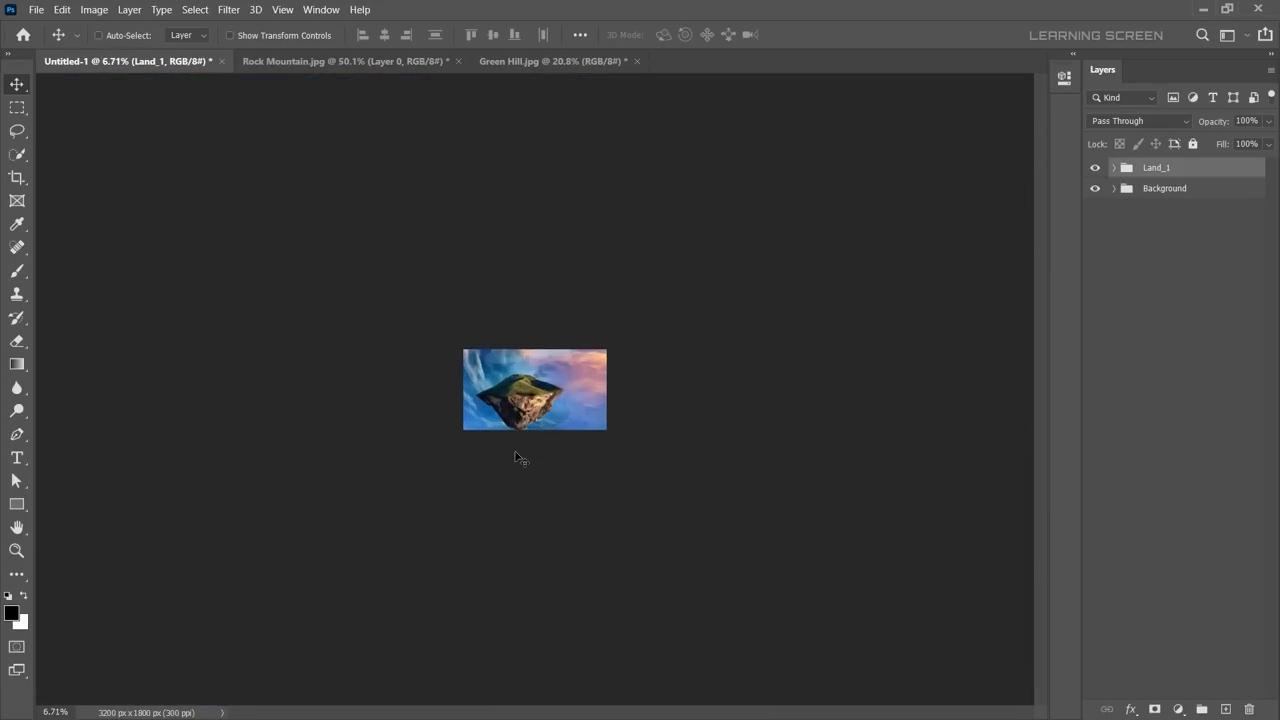
key(ctrl+t)
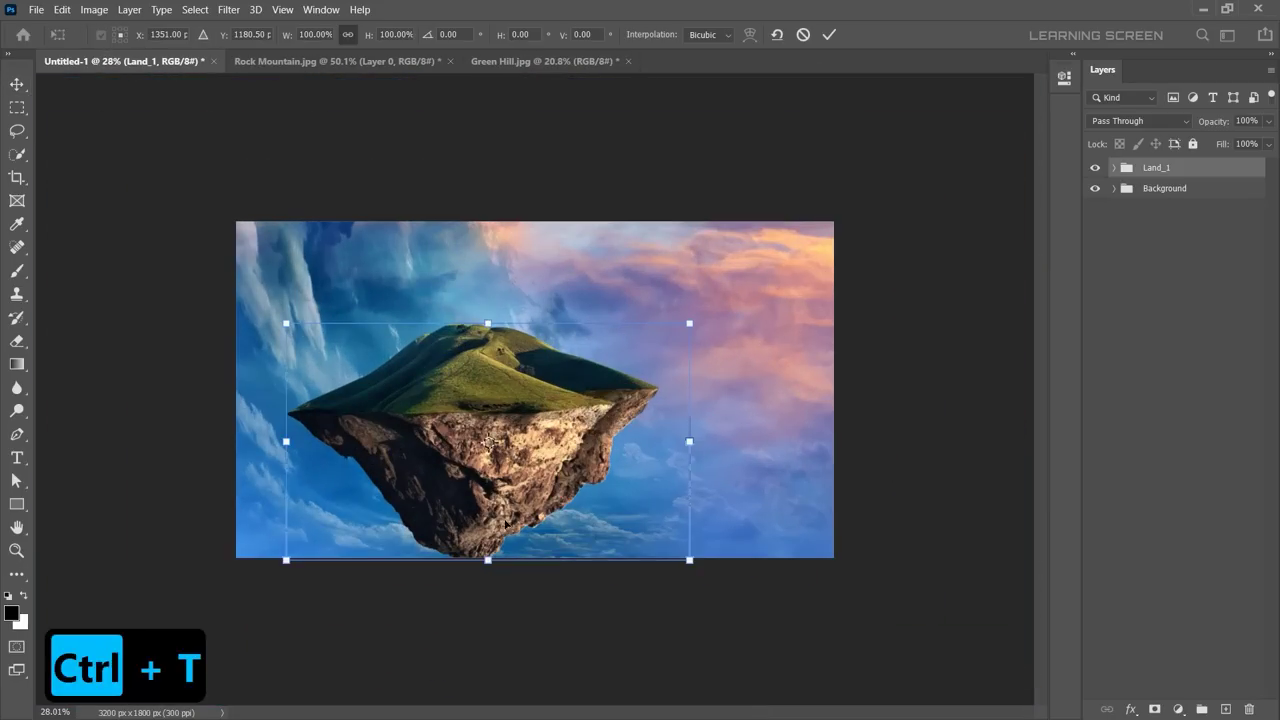
drag(487, 323, 487, 350)
click(829, 34)
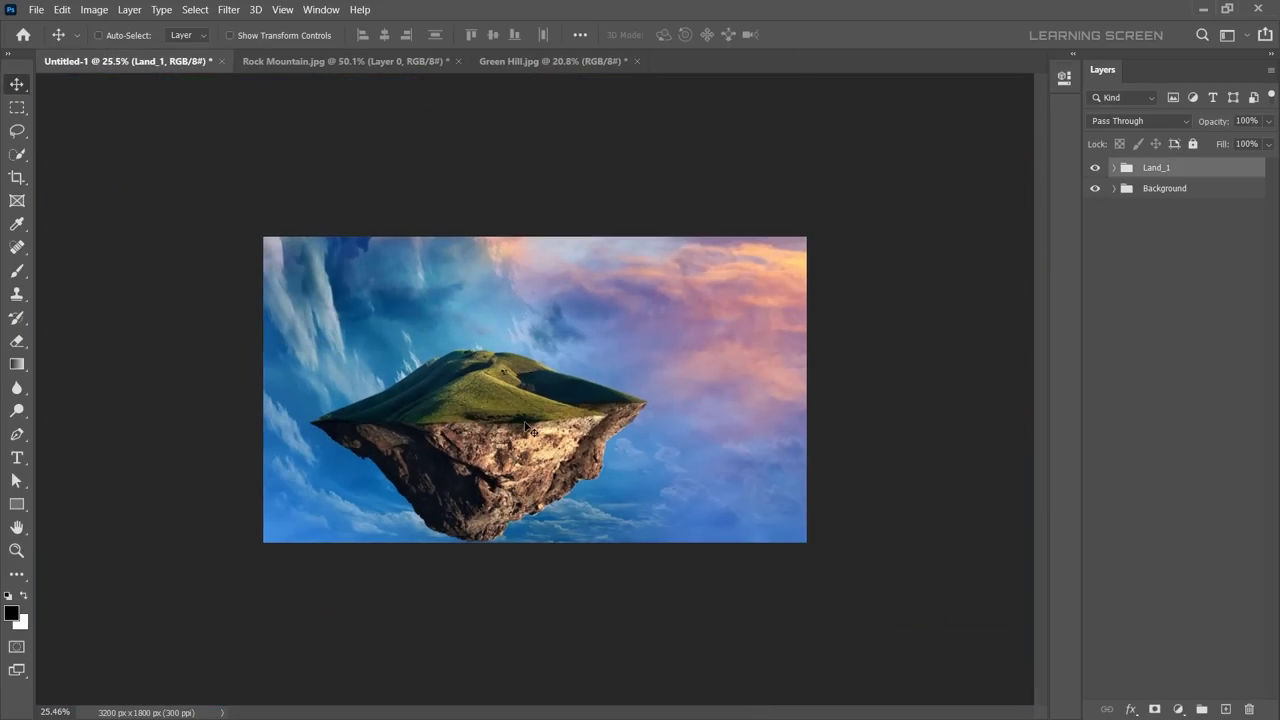
key(ctrl+t)
drag(694, 439, 694, 432)
key(Return)
Step: Duplicate the group as Land_2, then scale it down and move it beside Land_1
right_click(1156, 167)
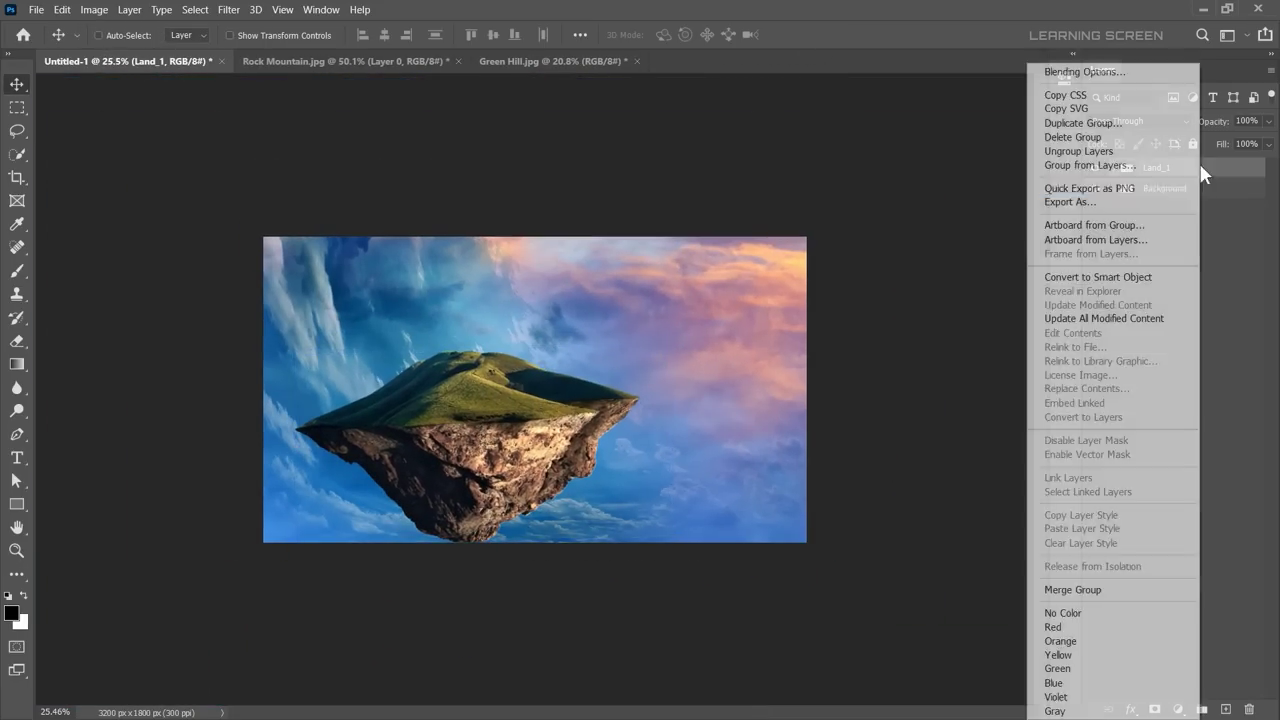
click(1090, 123)
text(Land_2)
key(Return)
drag(383, 494, 692, 380)
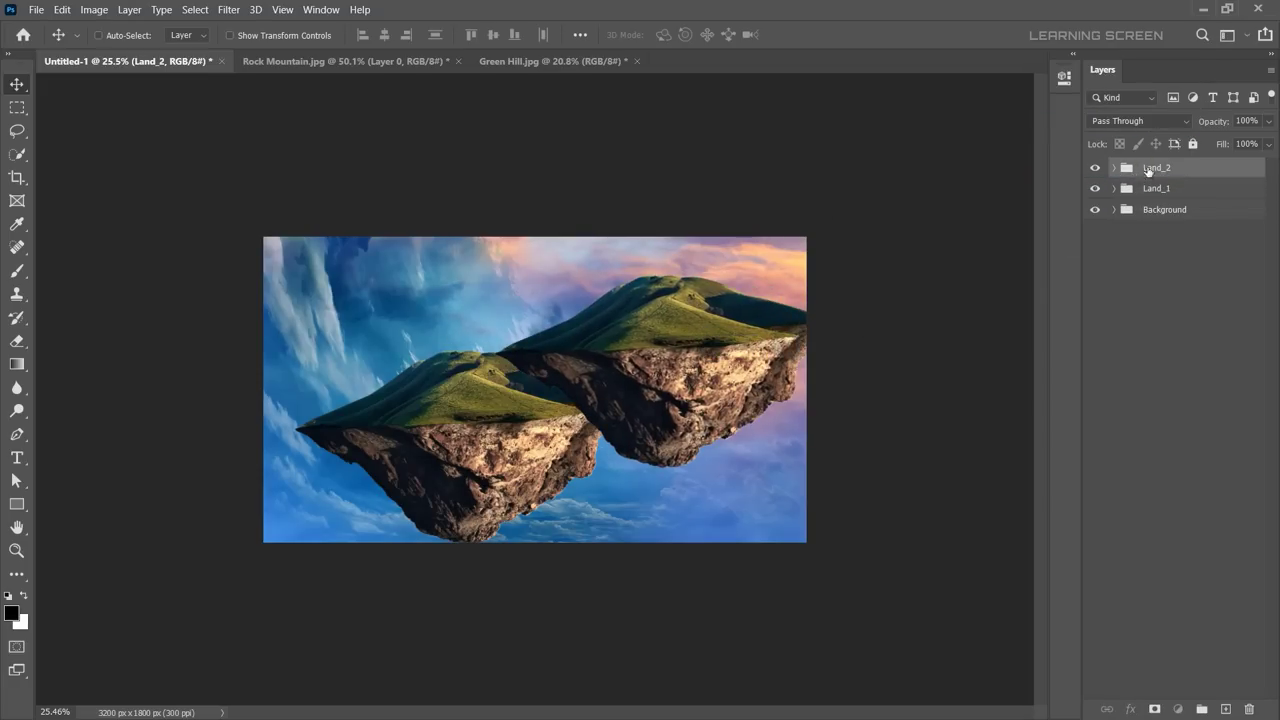
key(ctrl+t)
drag(500, 278, 657, 360)
drag(760, 410, 710, 360)
key(Return)
Step: Trace a pen path along Land_2's Ground ridge and convert it to a selection
scroll(594, 279, up, 5)
ctrl+click(594, 279)
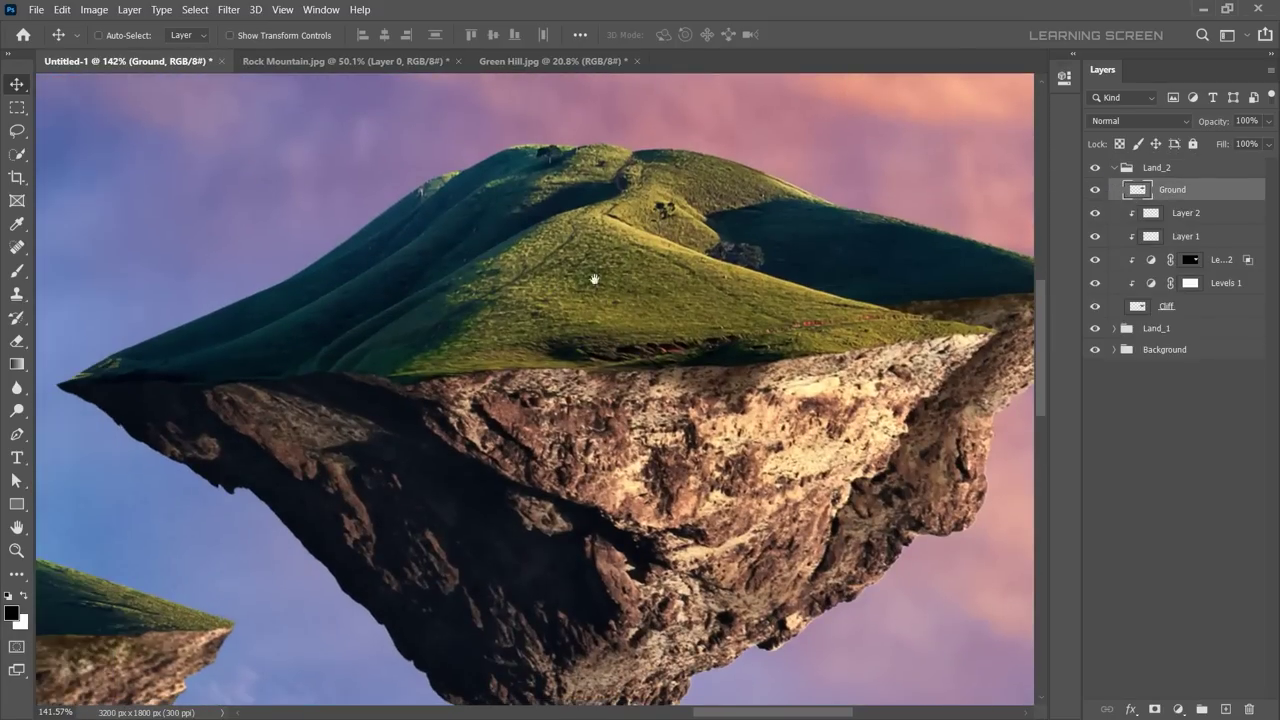
key(p)
scroll(594, 279, up, 5)
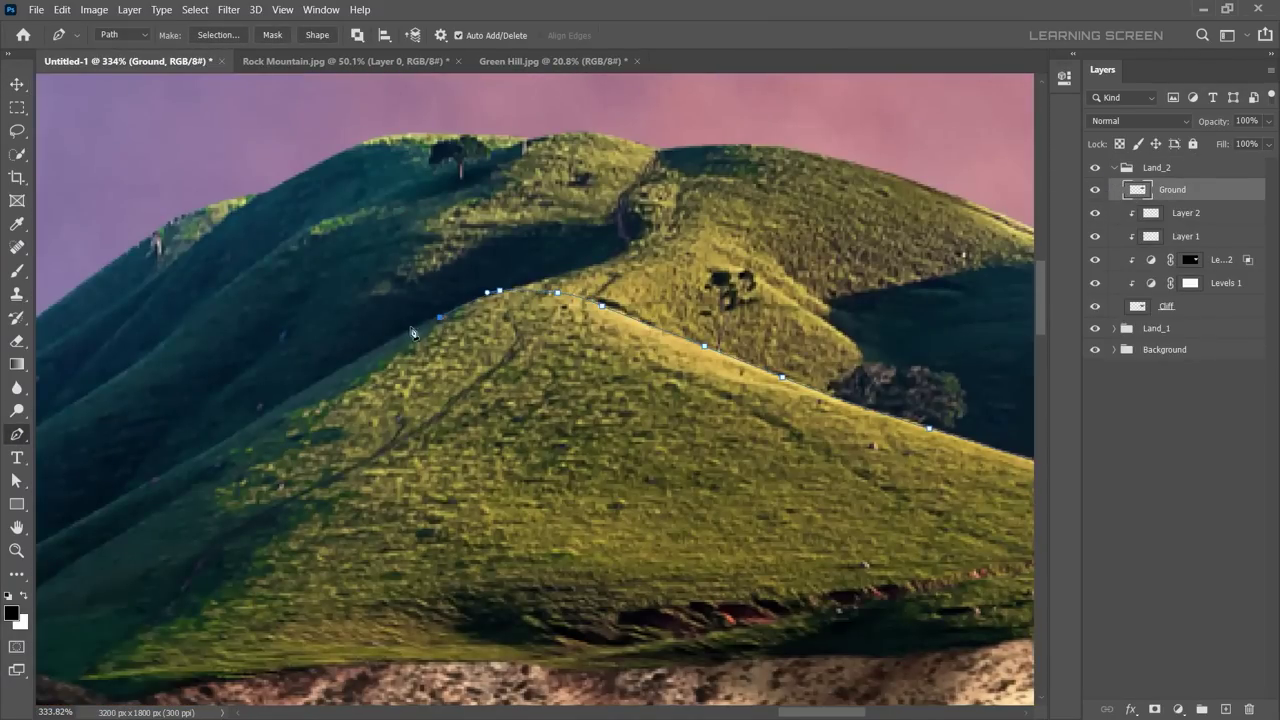
scroll(412, 333, left, 5)
click(620, 312)
drag(535, 303, 503, 300)
click(333, 364)
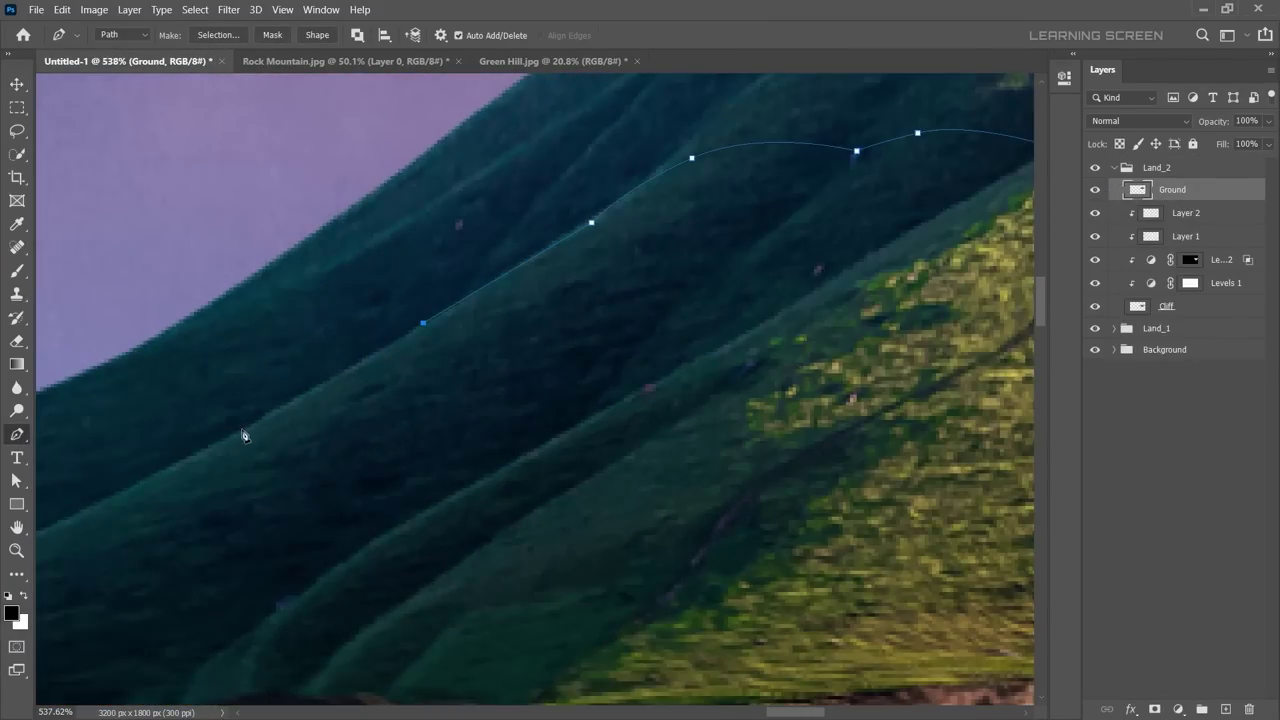
scroll(339, 419, down, 3)
scroll(47, 461, down, 5)
right_click(583, 234)
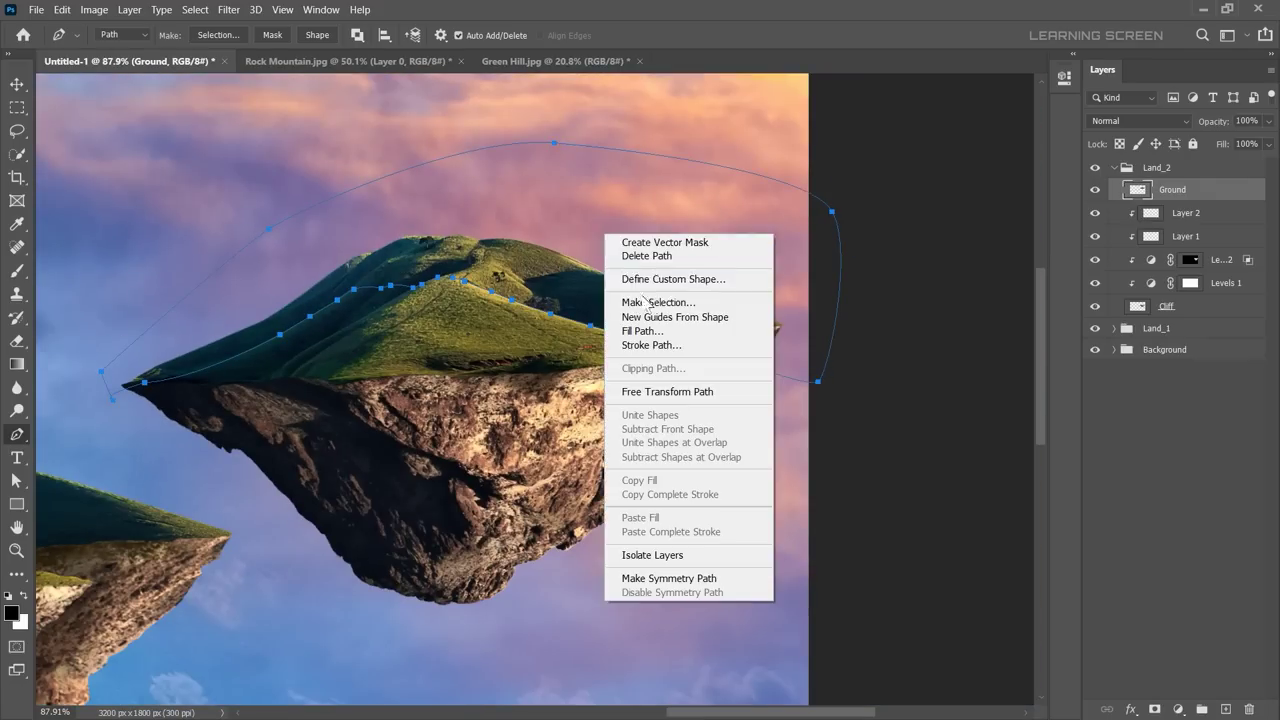
click(657, 300)
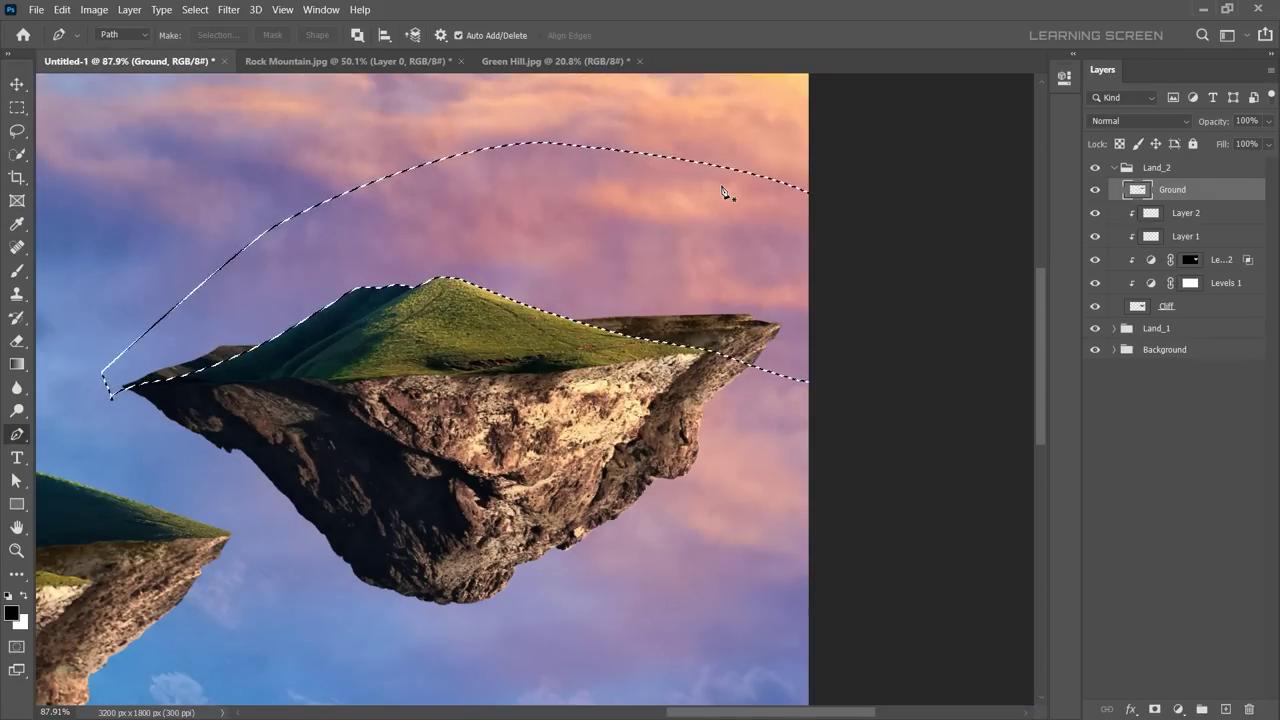
Step: Stretch the Cliff rock taller and reposition it with Free Transform
ctrl+click(651, 340)
scroll(651, 340, down, 2)
key(ctrl+t)
drag(509, 329, 506, 595)
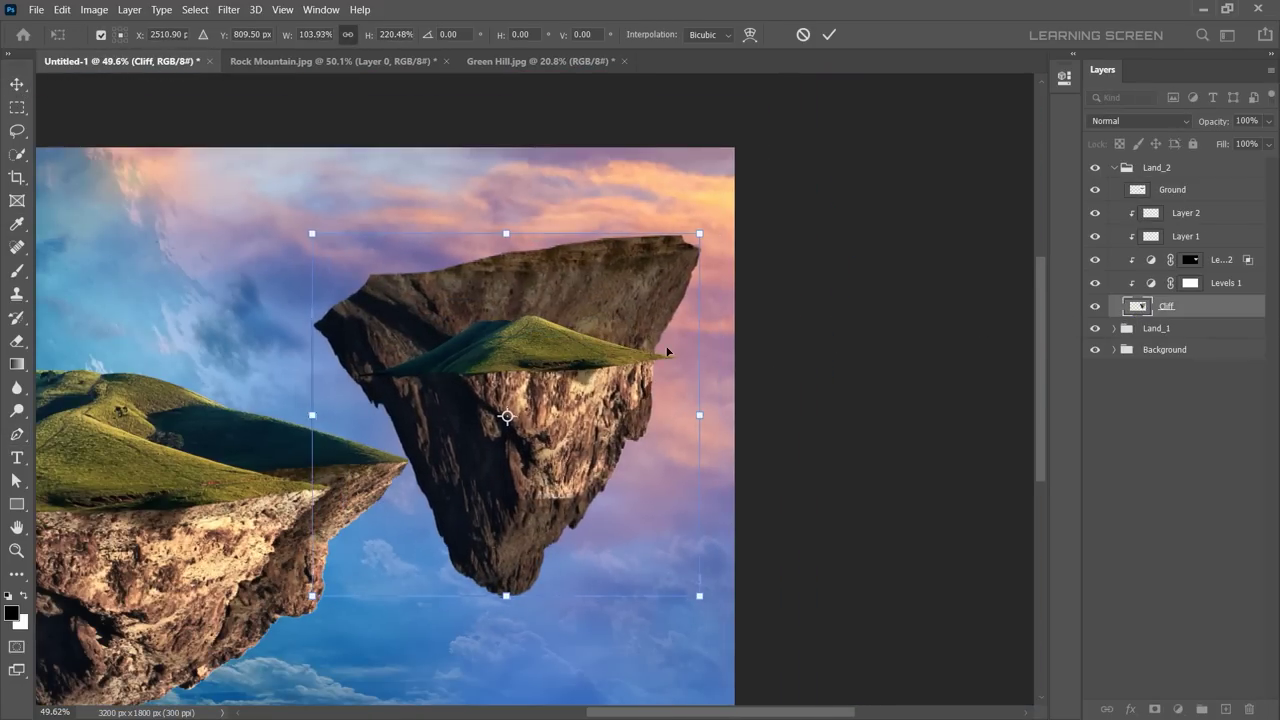
drag(506, 233, 506, 200)
mouse_move(500, 420)
mouse_down()
mouse_move(535, 420)
mouse_move(500, 400)
mouse_up()
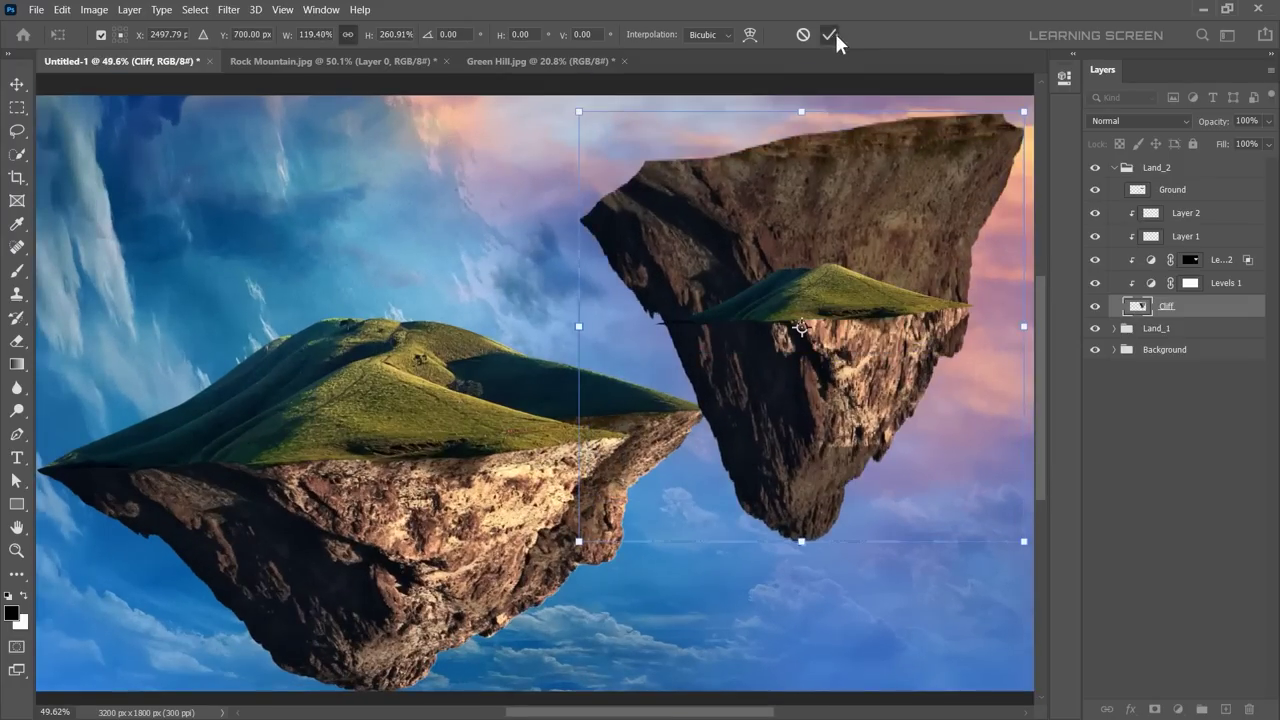
click(830, 35)
Step: Delete the rock's top, then scale and warp the cliff's corners to fit under the grass
drag(314, 143, 889, 357)
key(Delete)
key(ctrl+t)
drag(729, 346, 734, 342)
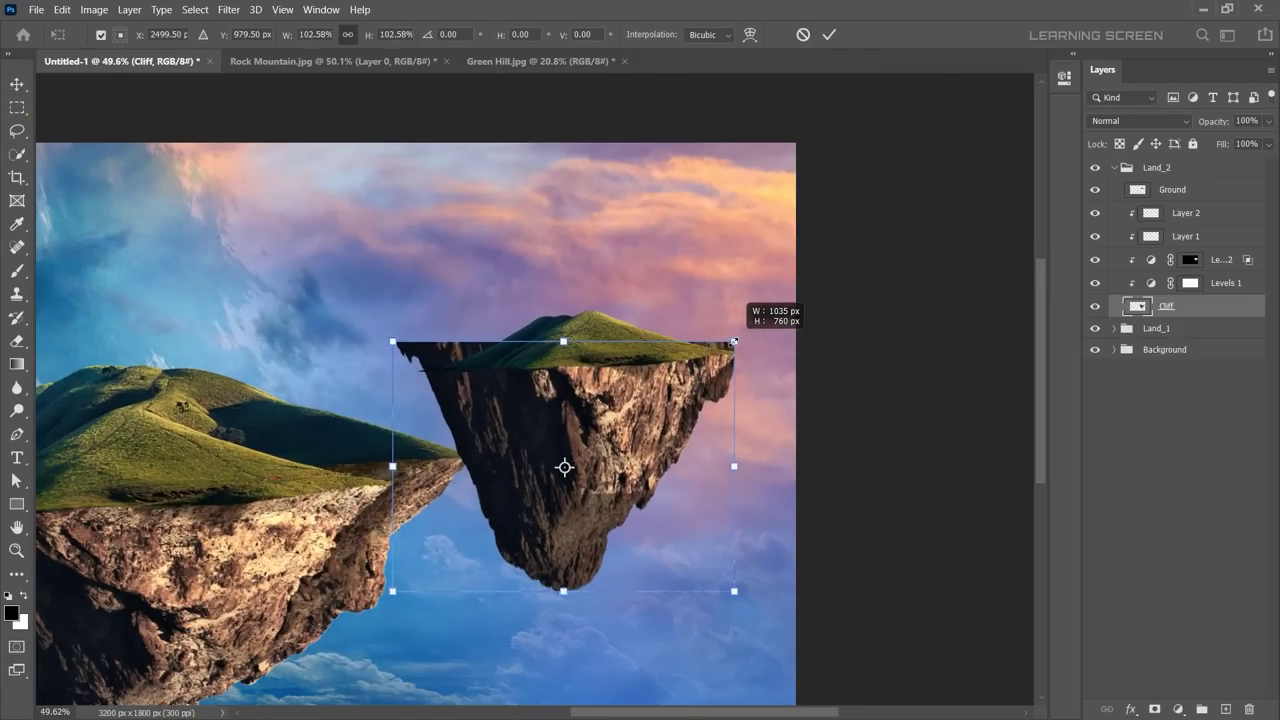
right_click(524, 400)
click(555, 517)
drag(392, 342, 422, 368)
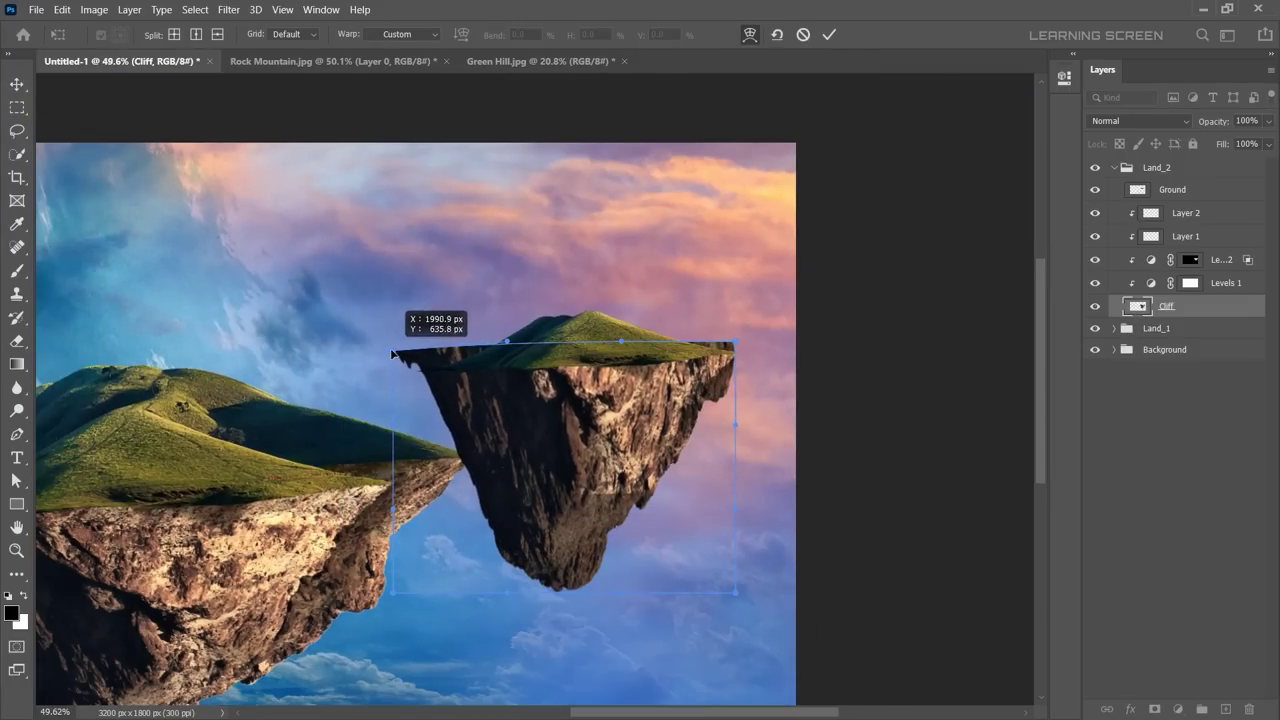
drag(736, 591, 720, 700)
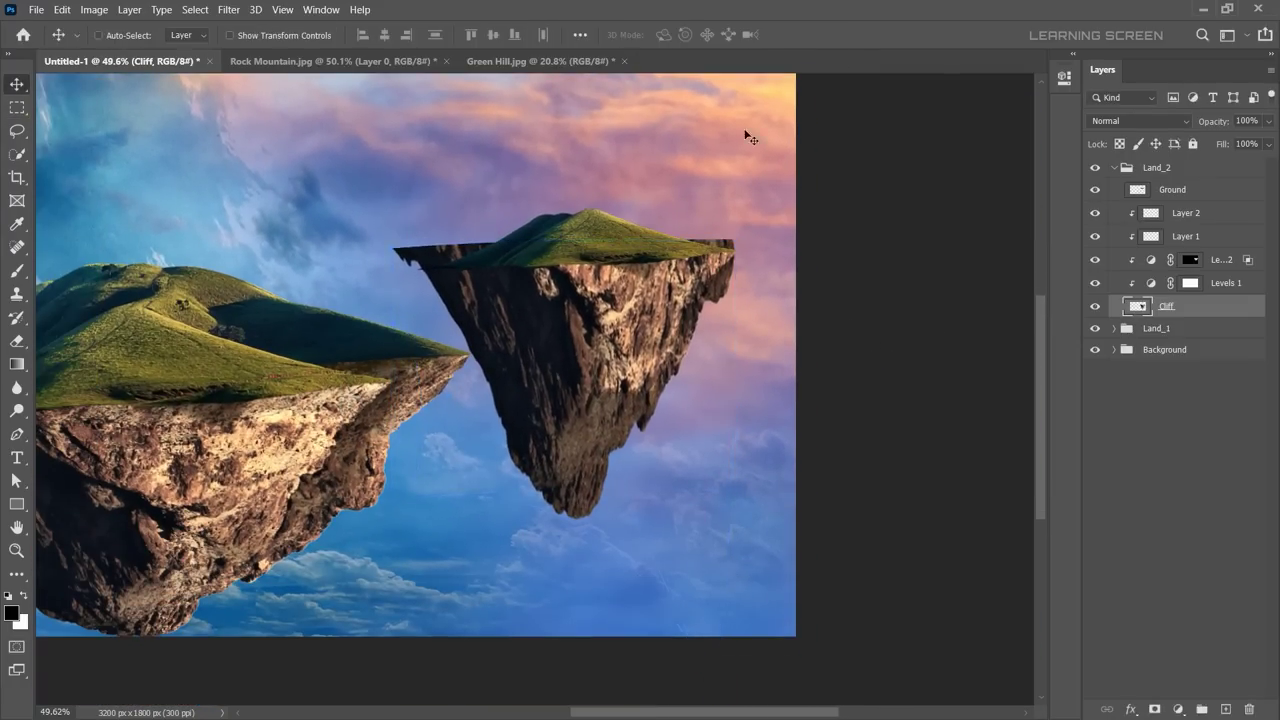
Step: Toggle the Levels 1 and Levels 2 adjustments' visibility on the cliff
scroll(744, 272, up, 4)
click(1190, 285)
drag(1097, 273, 1090, 234)
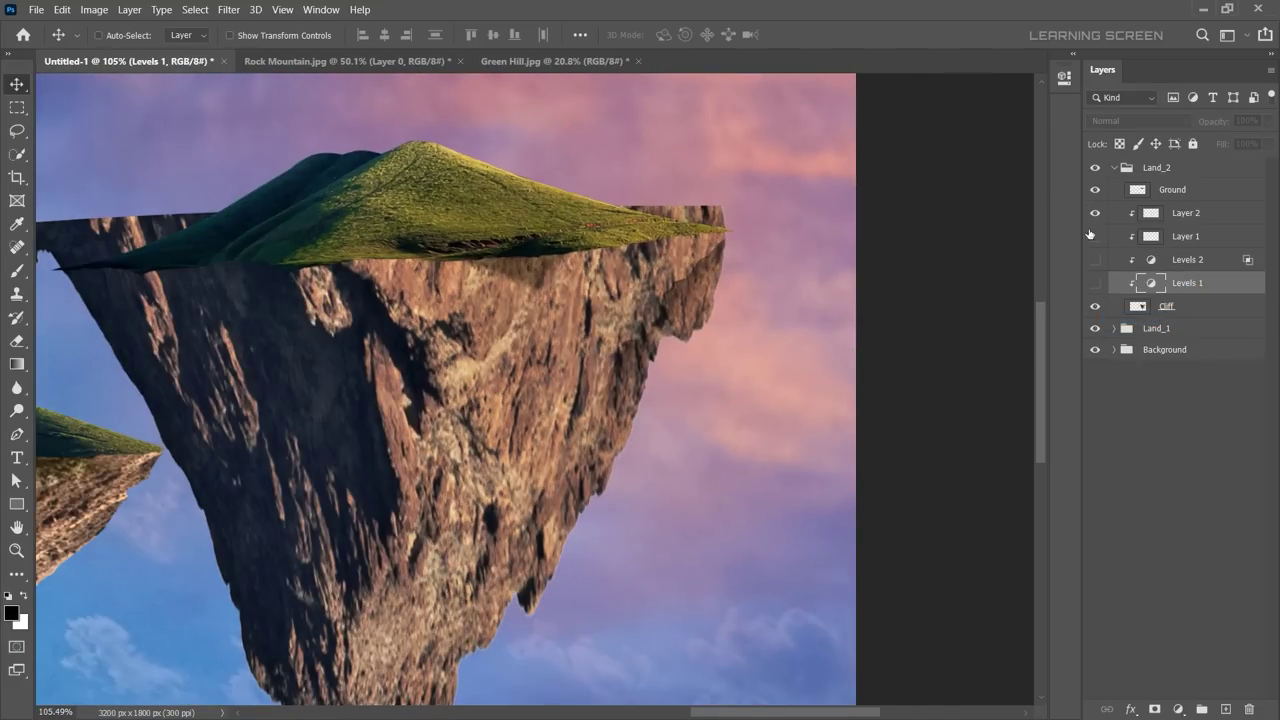
click(1095, 283)
click(1151, 287)
scroll(640, 351, down, 3)
scroll(640, 351, up, 4)
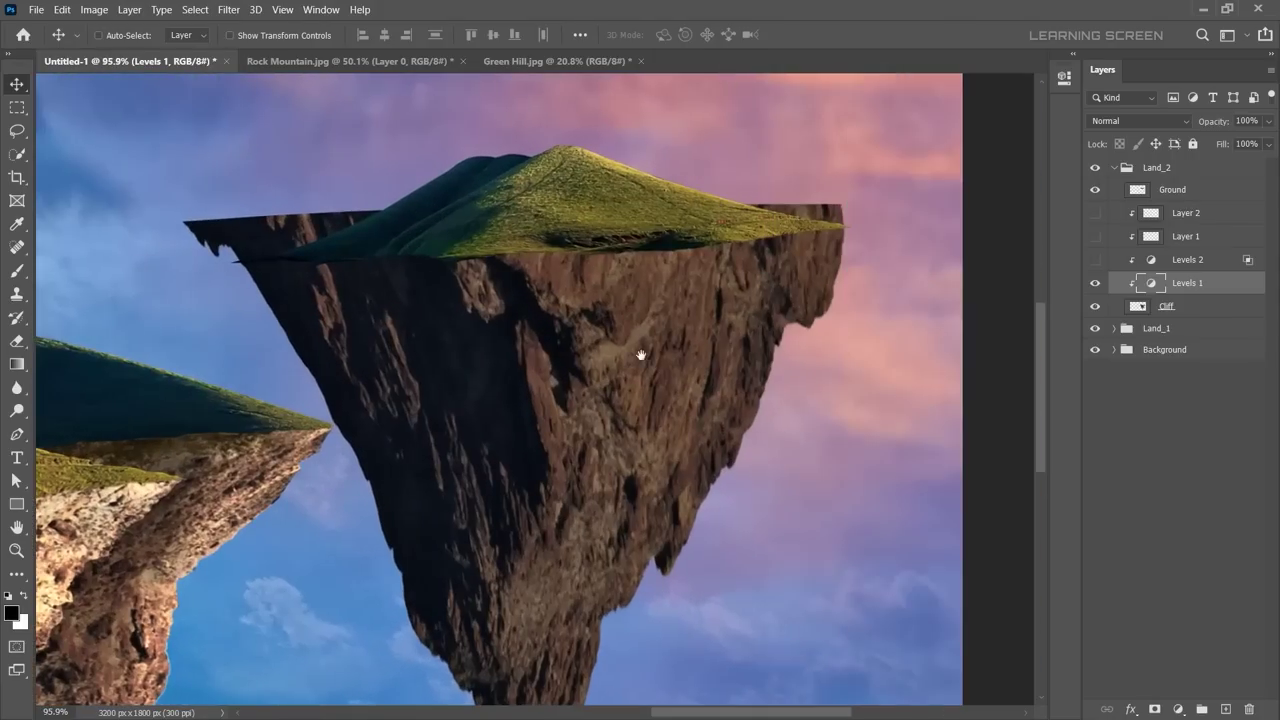
Step: Lasso the cliff top along the grass edge on the Cliff layer
key(l)
scroll(869, 200, up, 2)
ctrl+click(451, 497)
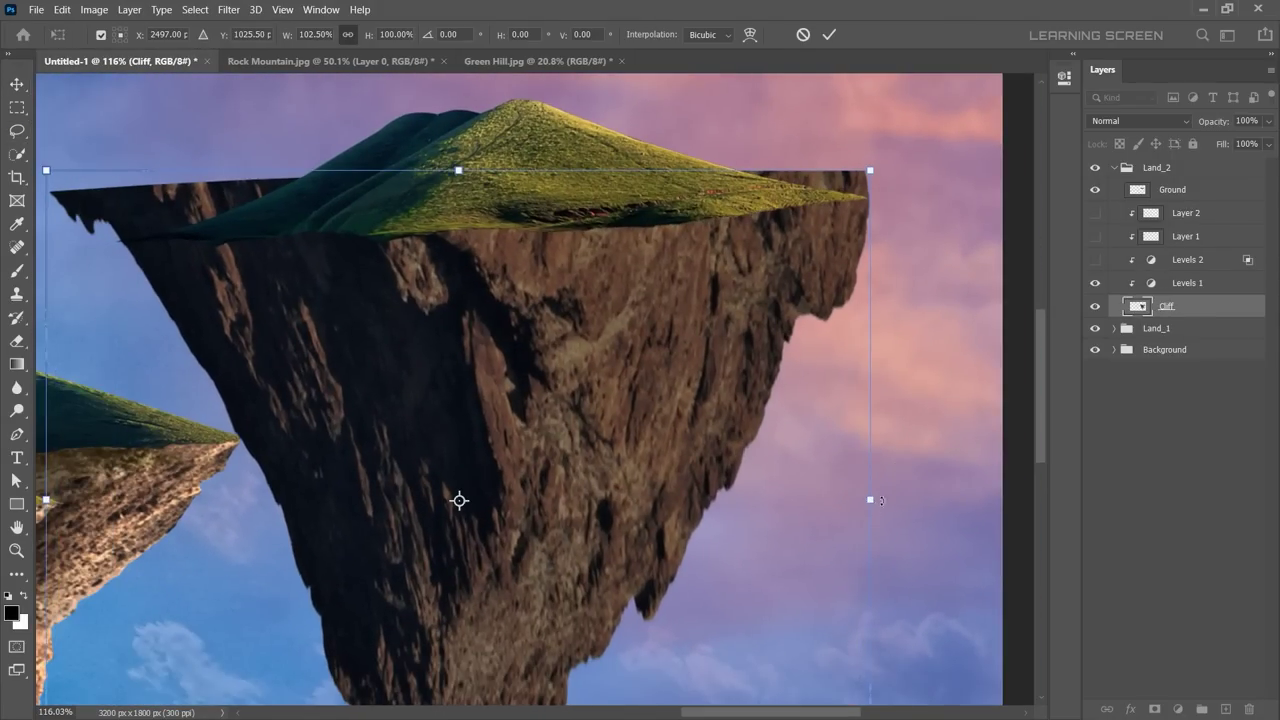
scroll(850, 127, up, 3)
scroll(940, 180, up, 3)
drag(517, 195, 730, 288)
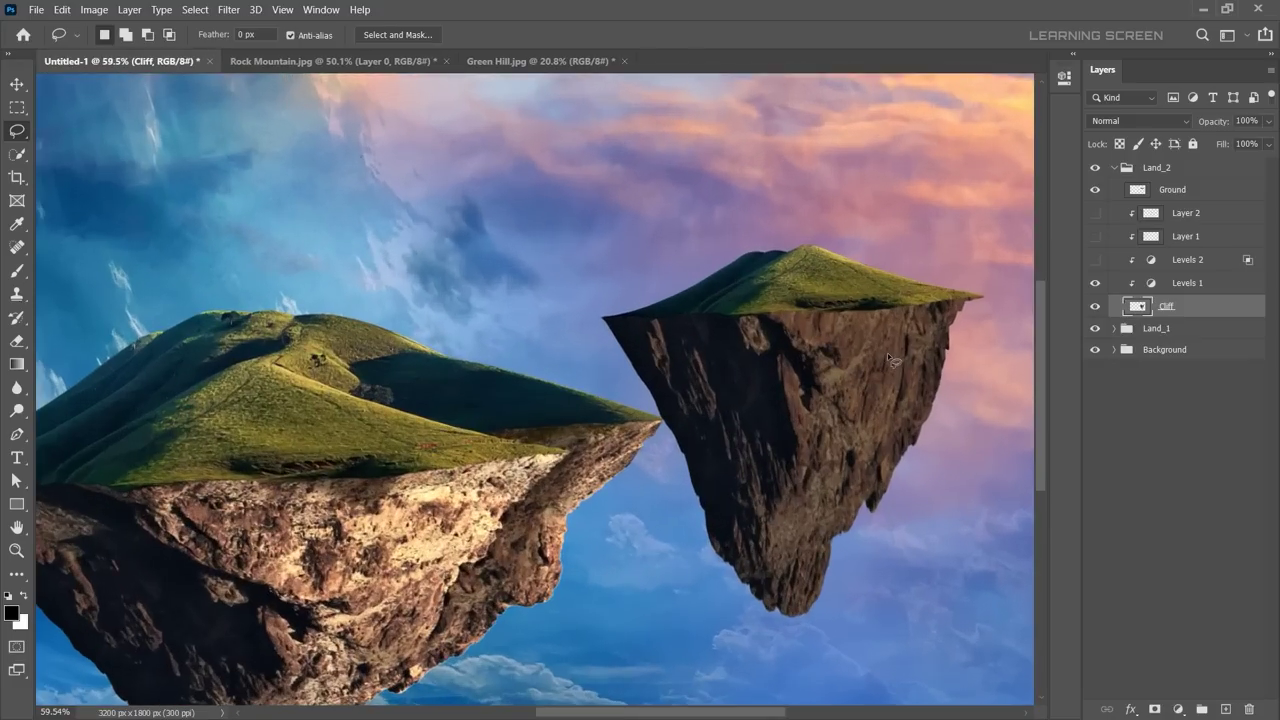
Step: Warp the Cliff layer to clean its edge, and make Levels 2 visible again
key(ctrl+t)
right_click(822, 392)
click(852, 500)
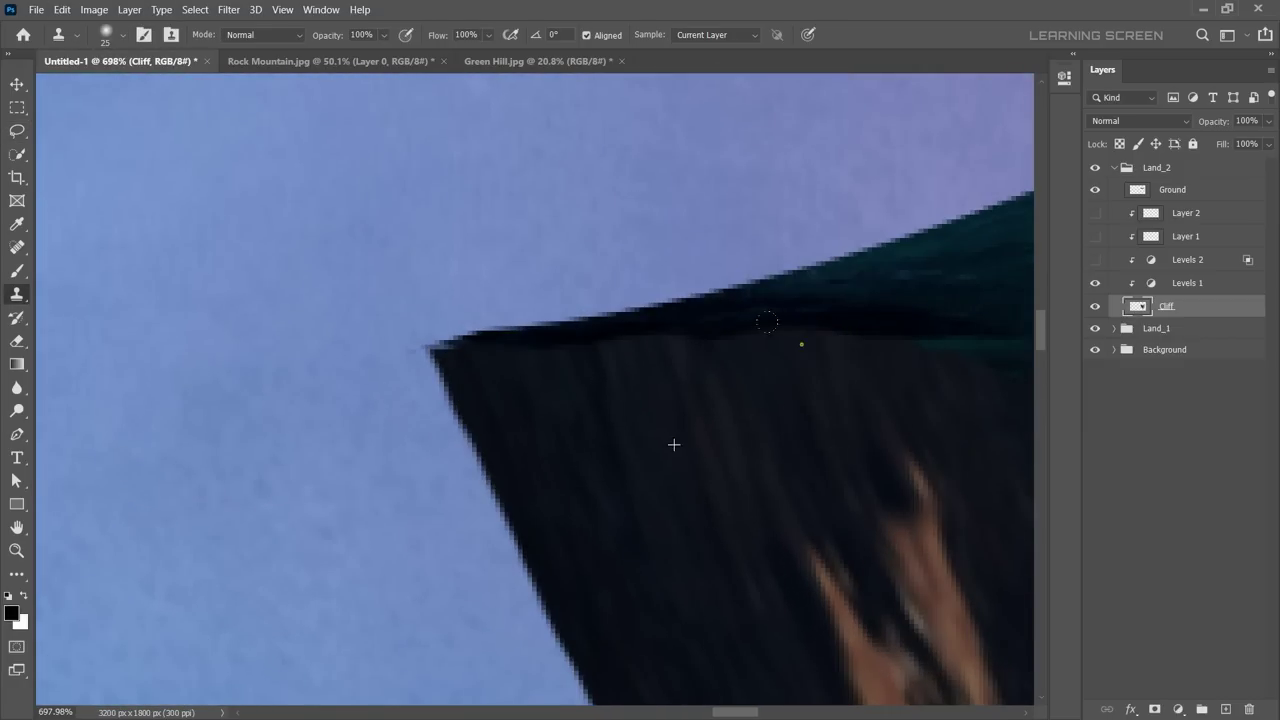
scroll(795, 340, down, 3)
scroll(665, 528, down, 3)
scroll(500, 400, up, 2)
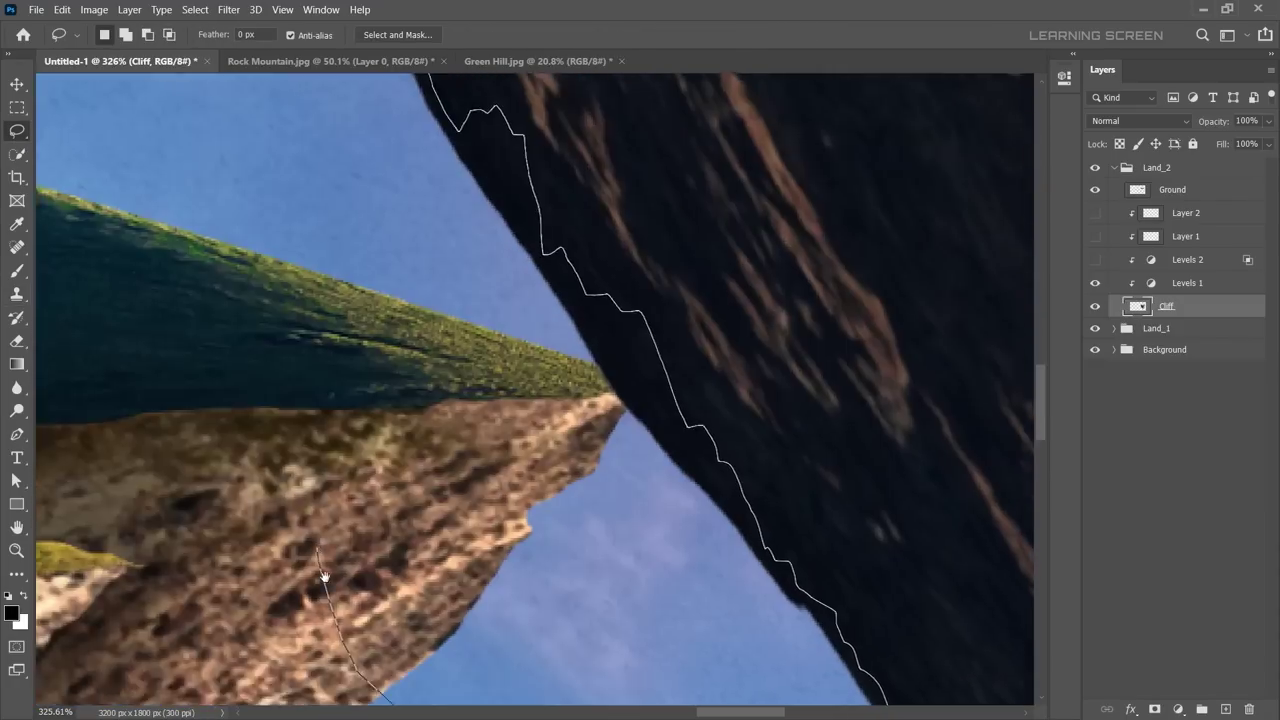
scroll(800, 496, down, 2)
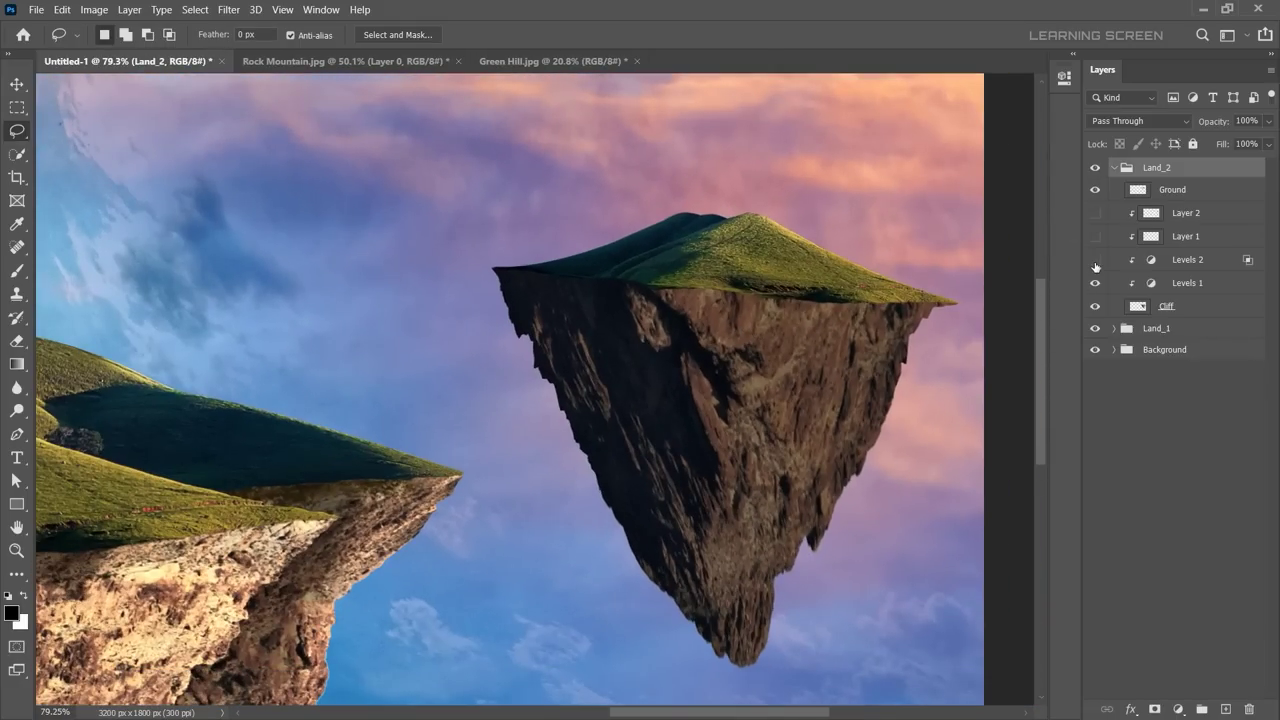
click(1095, 259)
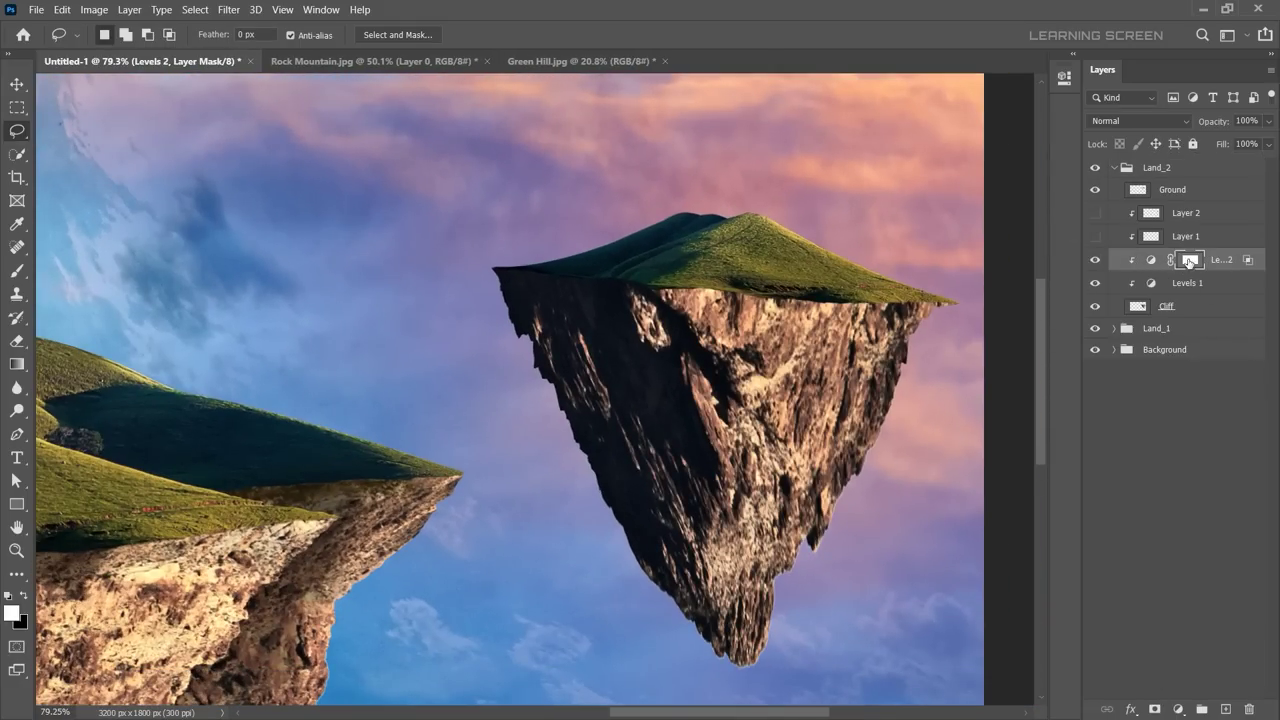
Step: Invert the Levels 2 mask to black and shrink the brush for painting it back
key(ctrl+i)
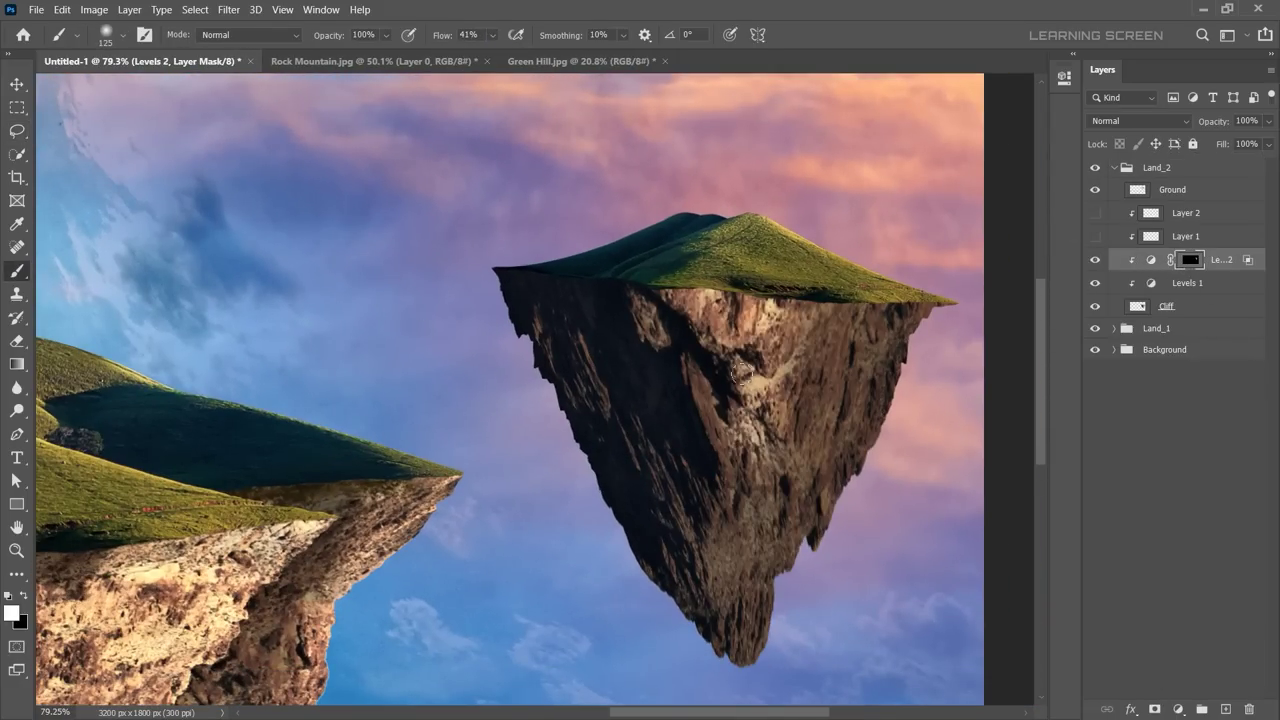
key(bracketleft)
scroll(713, 613, down, 3)
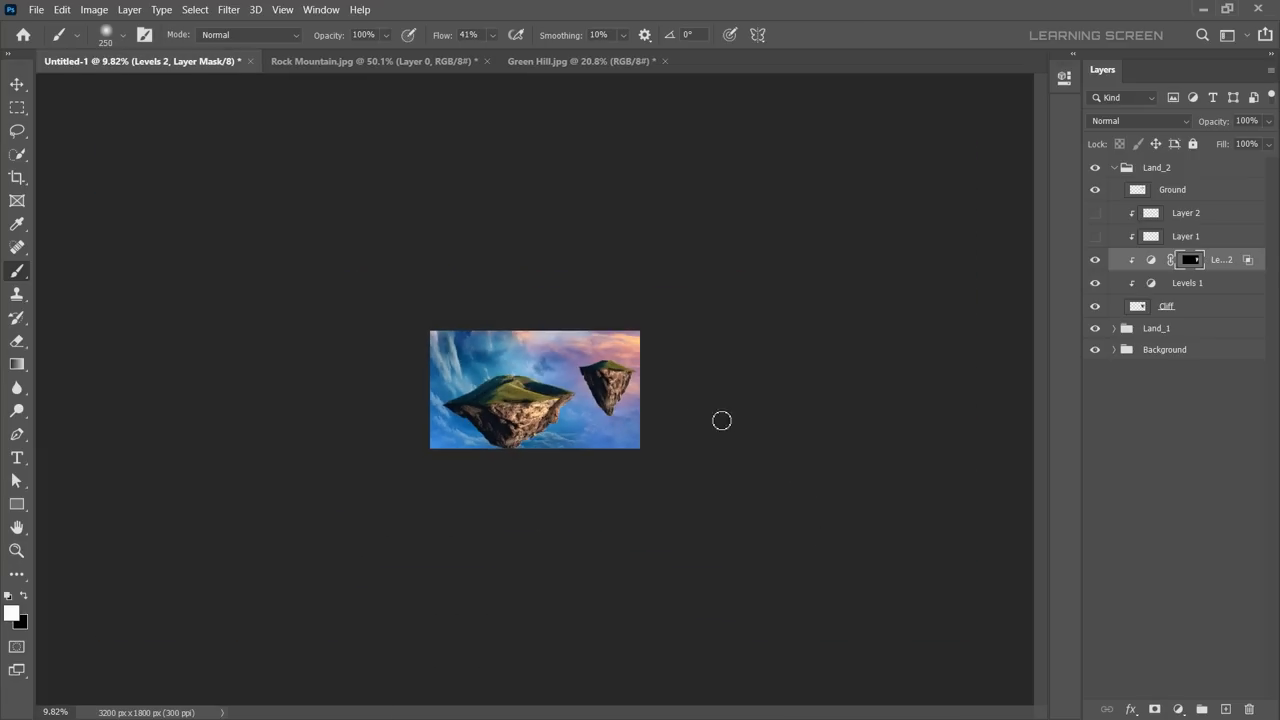
scroll(797, 323, down, 3)
scroll(714, 295, up, 5)
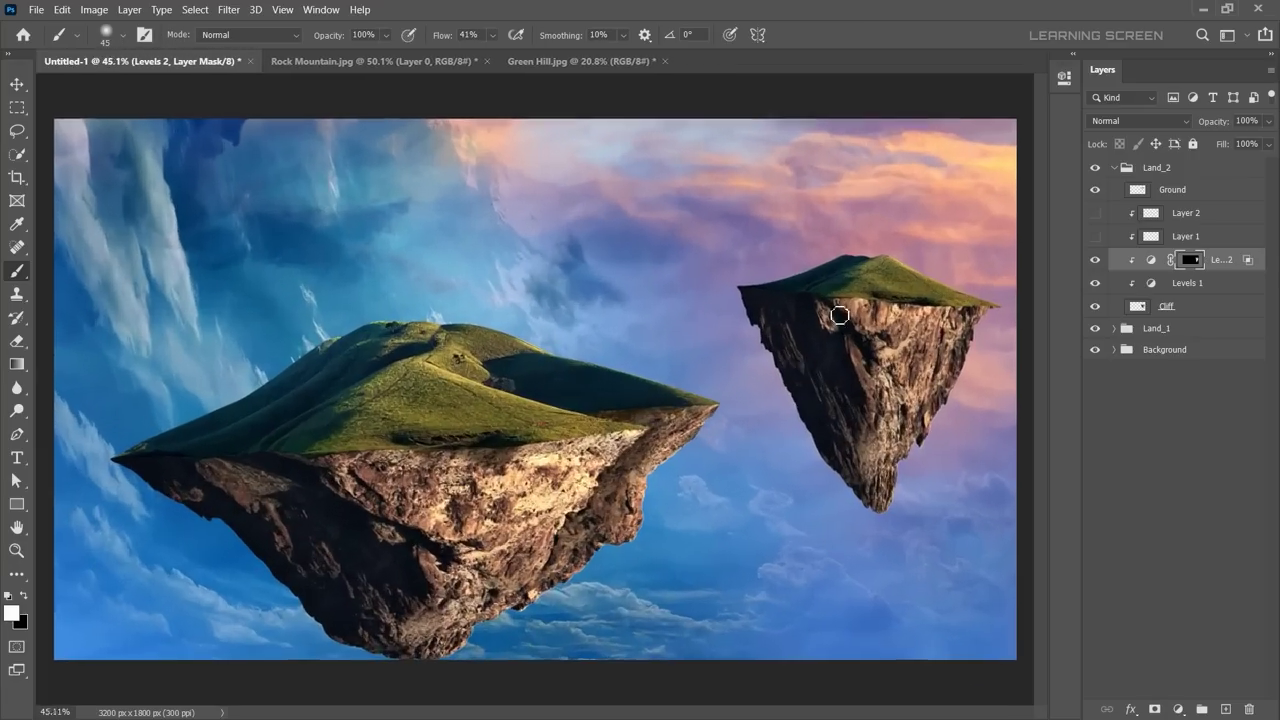
scroll(714, 295, up, 3)
Step: Warp the Ground hilltop to meet the cliff, then lasso a stray cliff piece
key(ctrl+t)
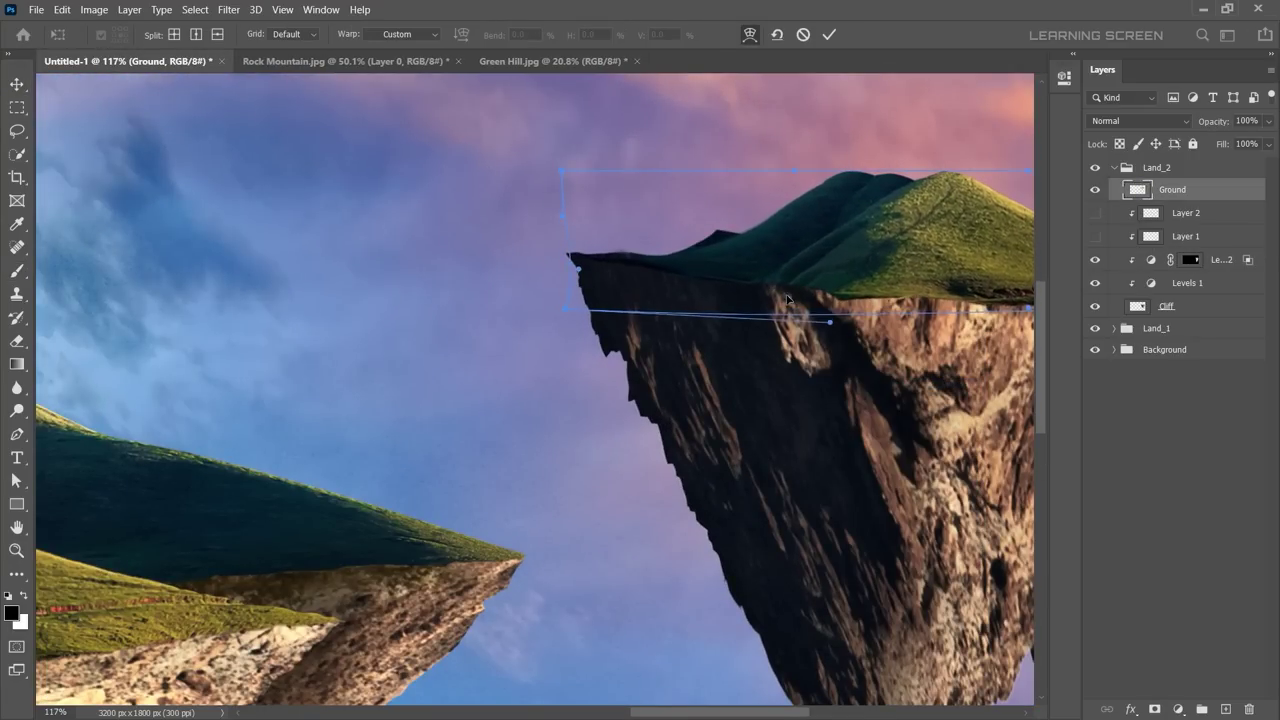
scroll(768, 302, down, 3)
key(ctrl+shift+z)
scroll(791, 243, up, 5)
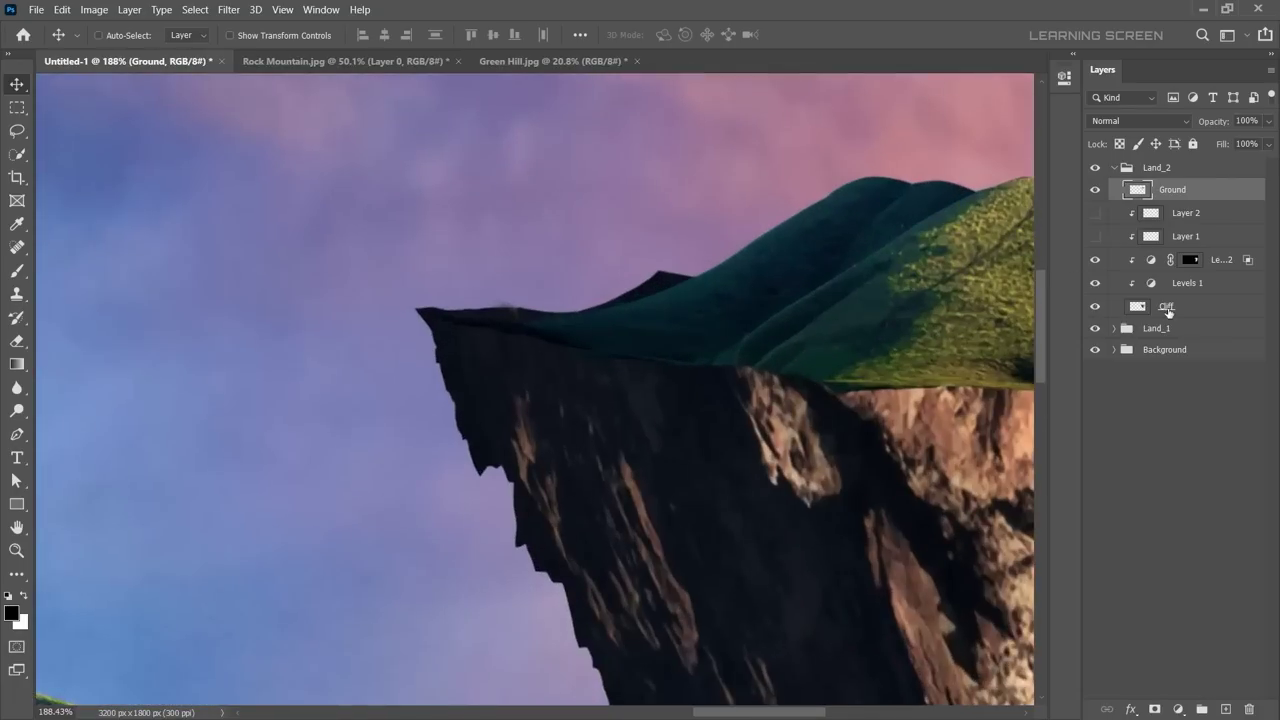
key(l)
drag(858, 212, 552, 323)
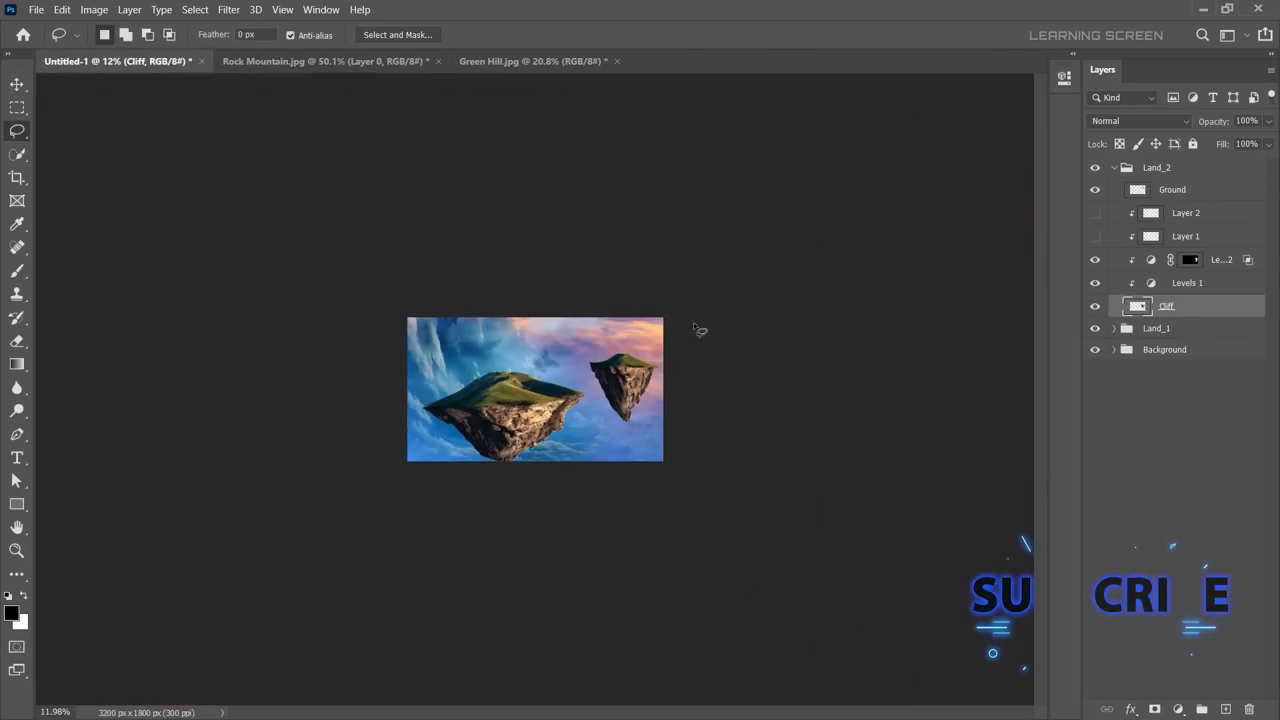
Step: Save the composite as Manipulation.psd
click(35, 9)
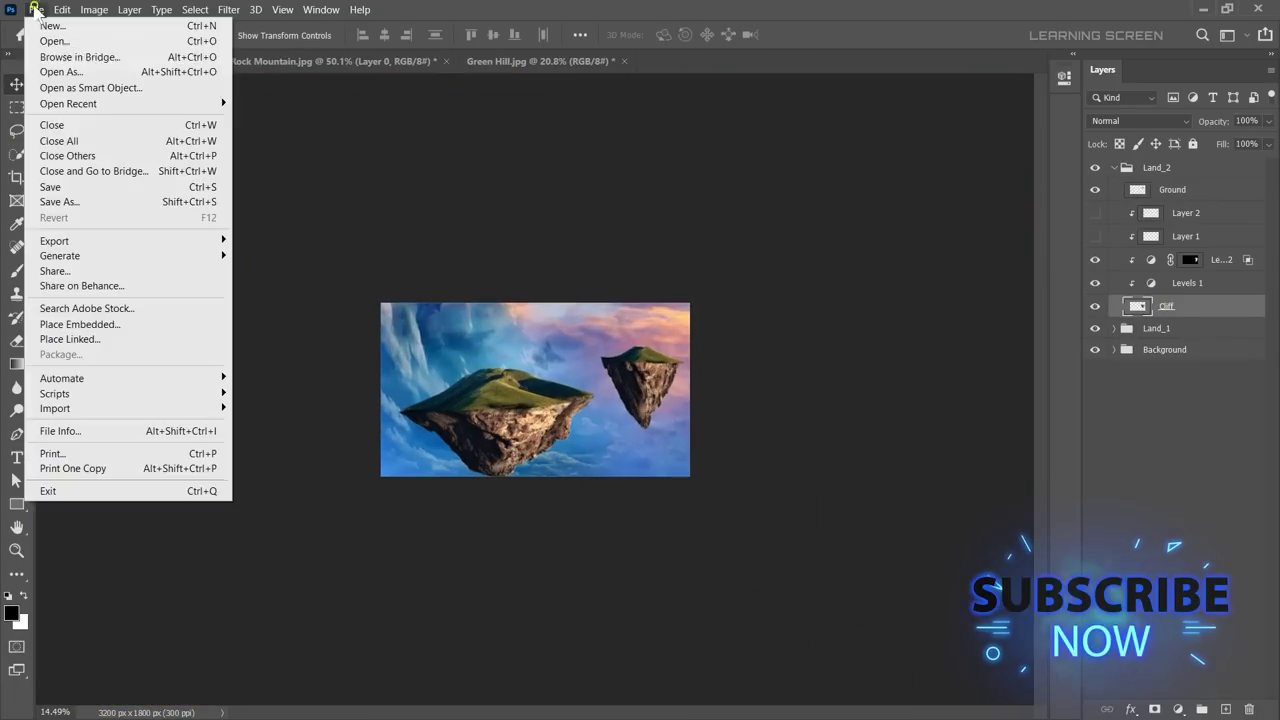
click(60, 200)
text(Manipulation)
key(Return)
click(823, 197)
Step: Lasso and remove a jagged bit of the cliff edge
scroll(500, 380, up, 5)
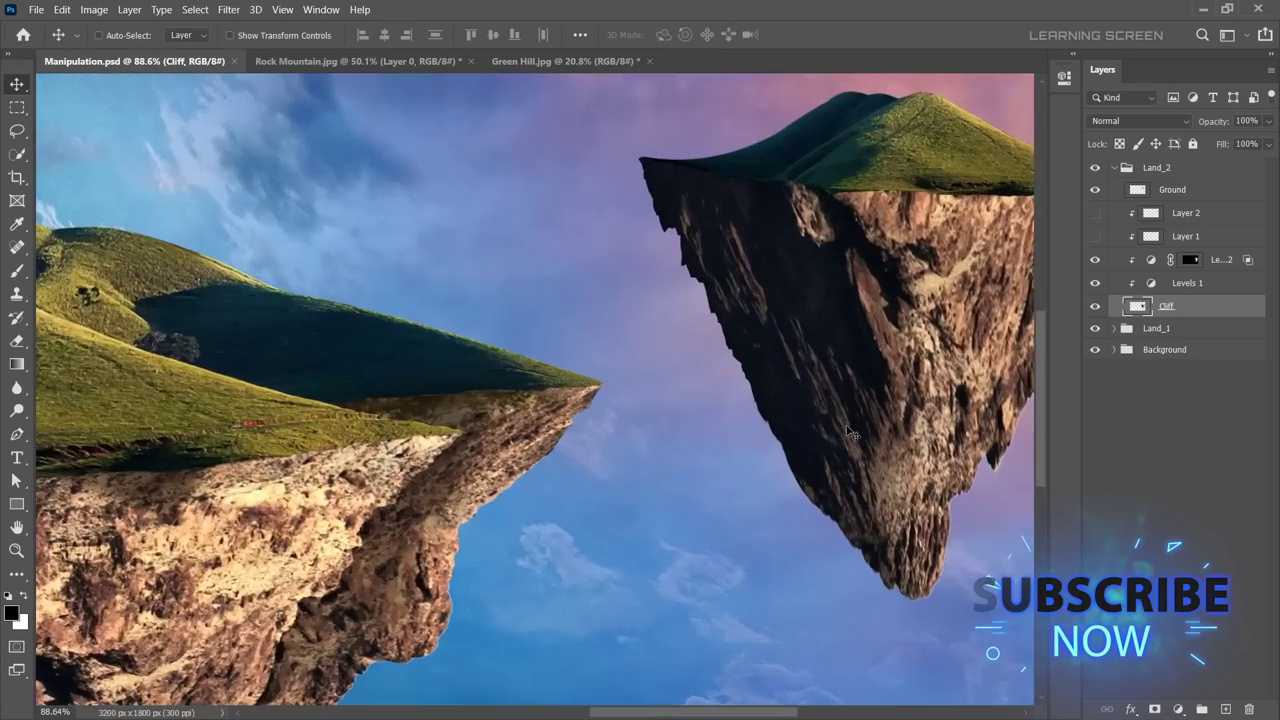
scroll(500, 380, up, 5)
click(18, 132)
scroll(623, 423, up, 3)
drag(493, 405, 522, 367)
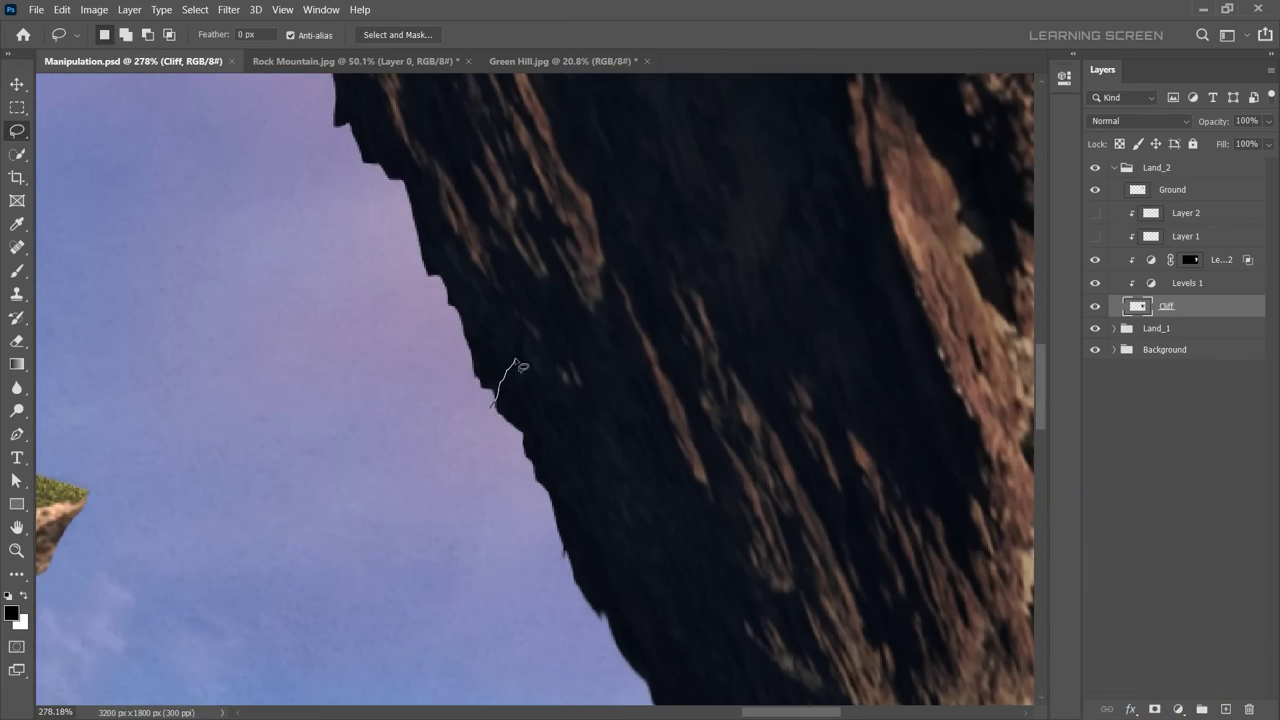
scroll(563, 502, down, 5)
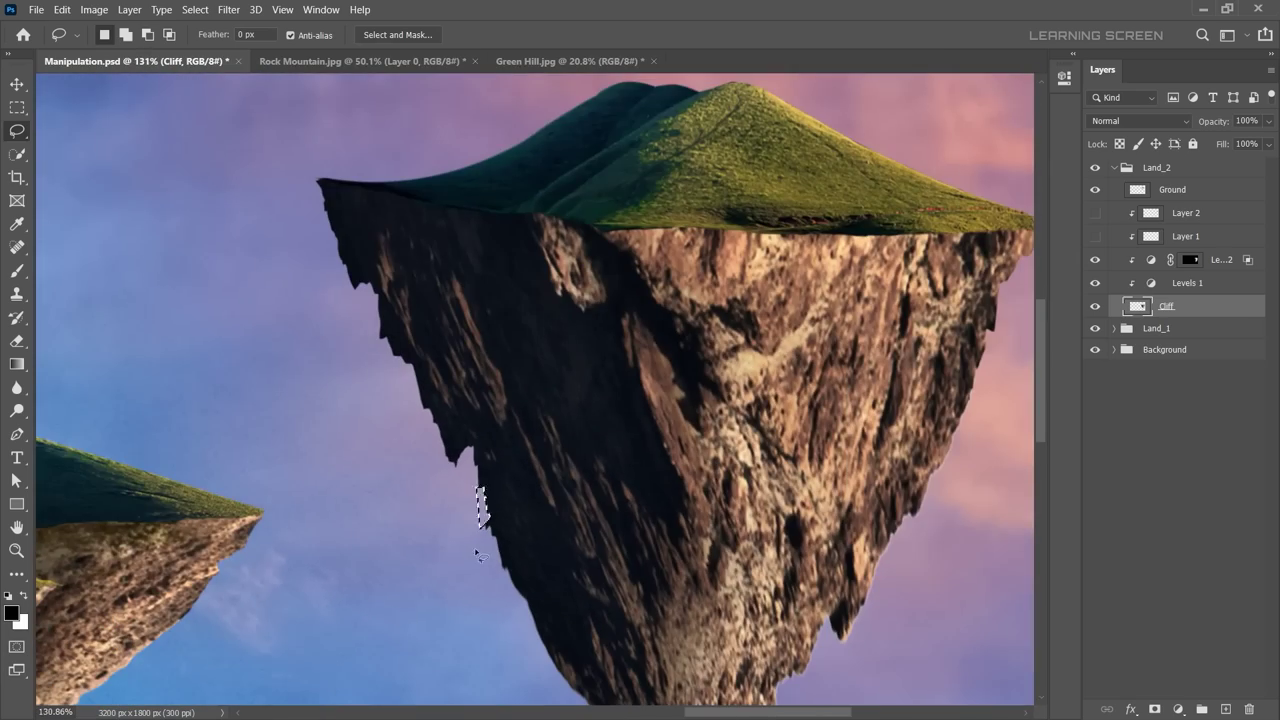
scroll(480, 508, up, 5)
Step: Trim two more stray spots along the cliff edge and bottom
drag(502, 575, 556, 622)
scroll(556, 622, down, 2)
scroll(700, 560, down, 4)
scroll(871, 509, down, 2)
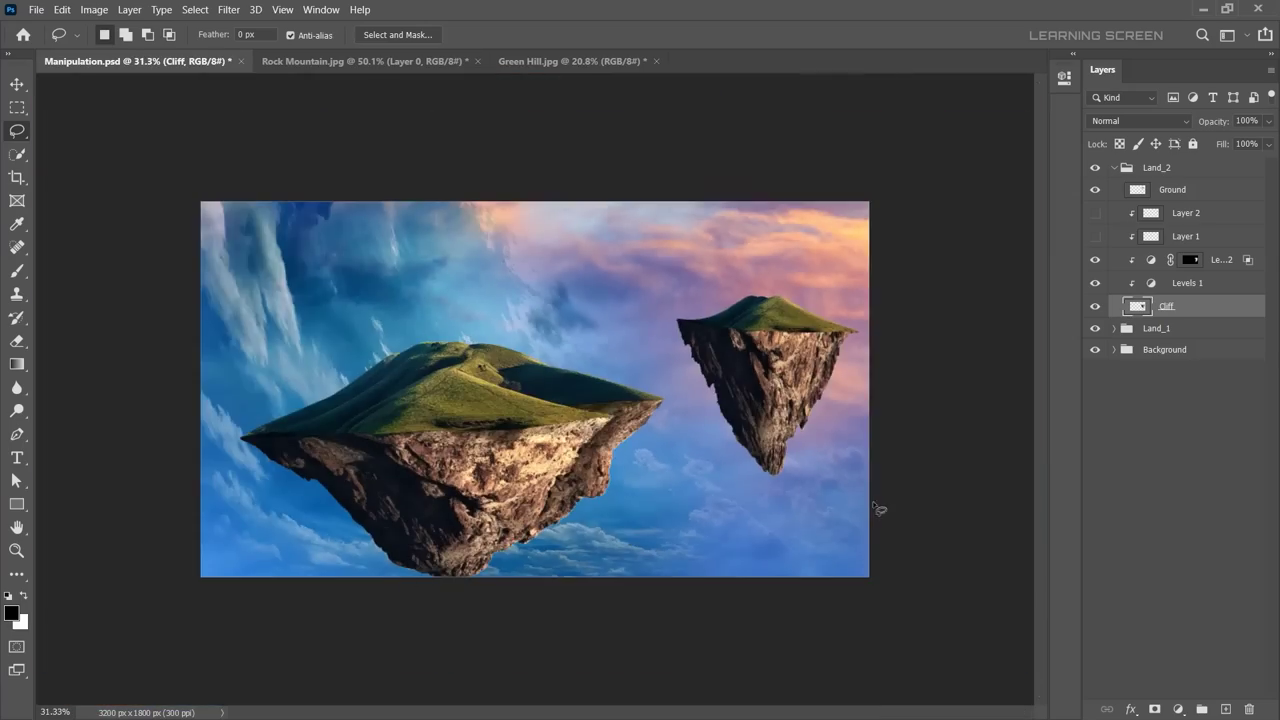
scroll(880, 495, up, 7)
drag(916, 389, 899, 485)
scroll(882, 492, up, 4)
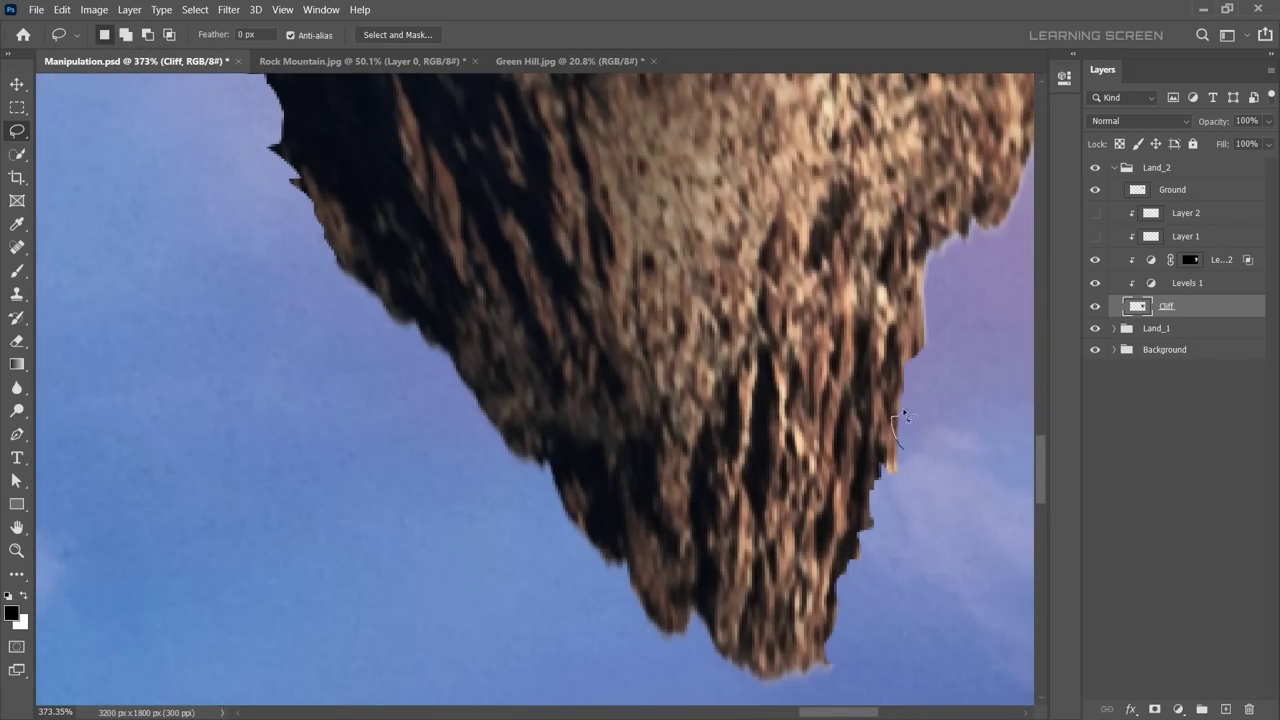
scroll(903, 414, down, 10)
scroll(700, 400, up, 3)
scroll(600, 400, down, 5)
scroll(500, 390, up, 2)
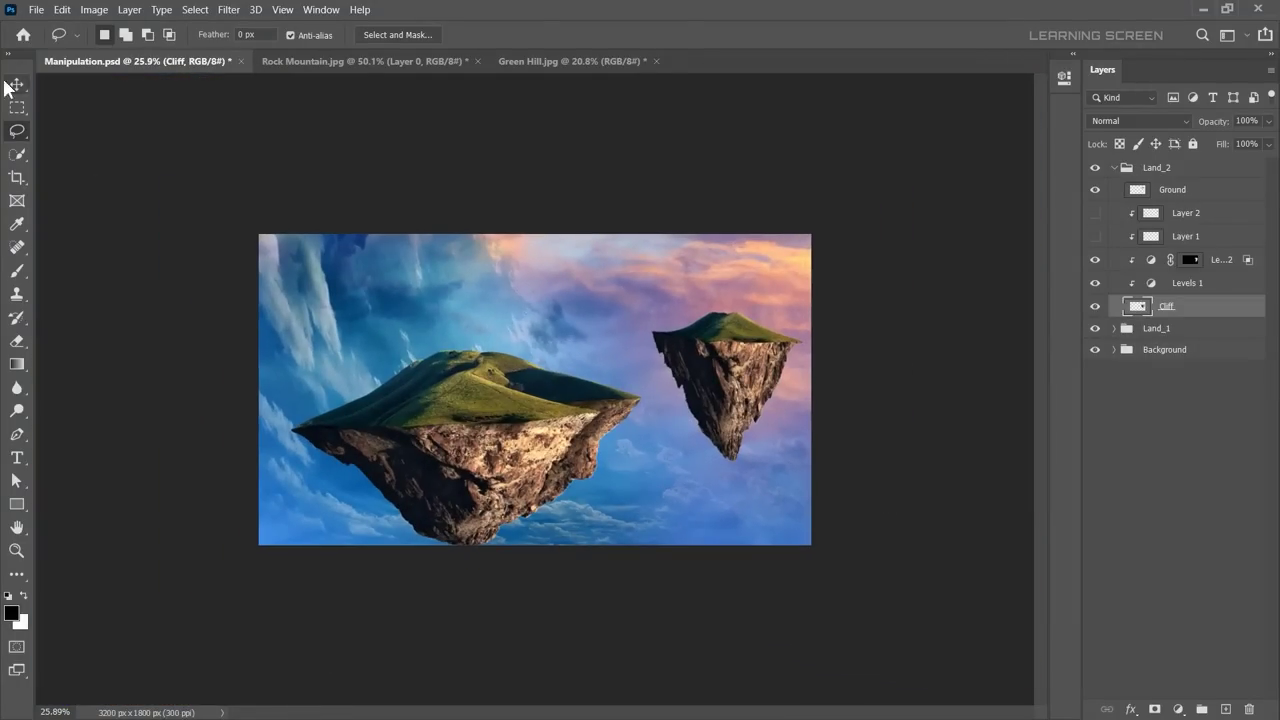
click(36, 9)
Step: Open Gate.jpg and close the Green Hill and Rock Mountain images
click(50, 36)
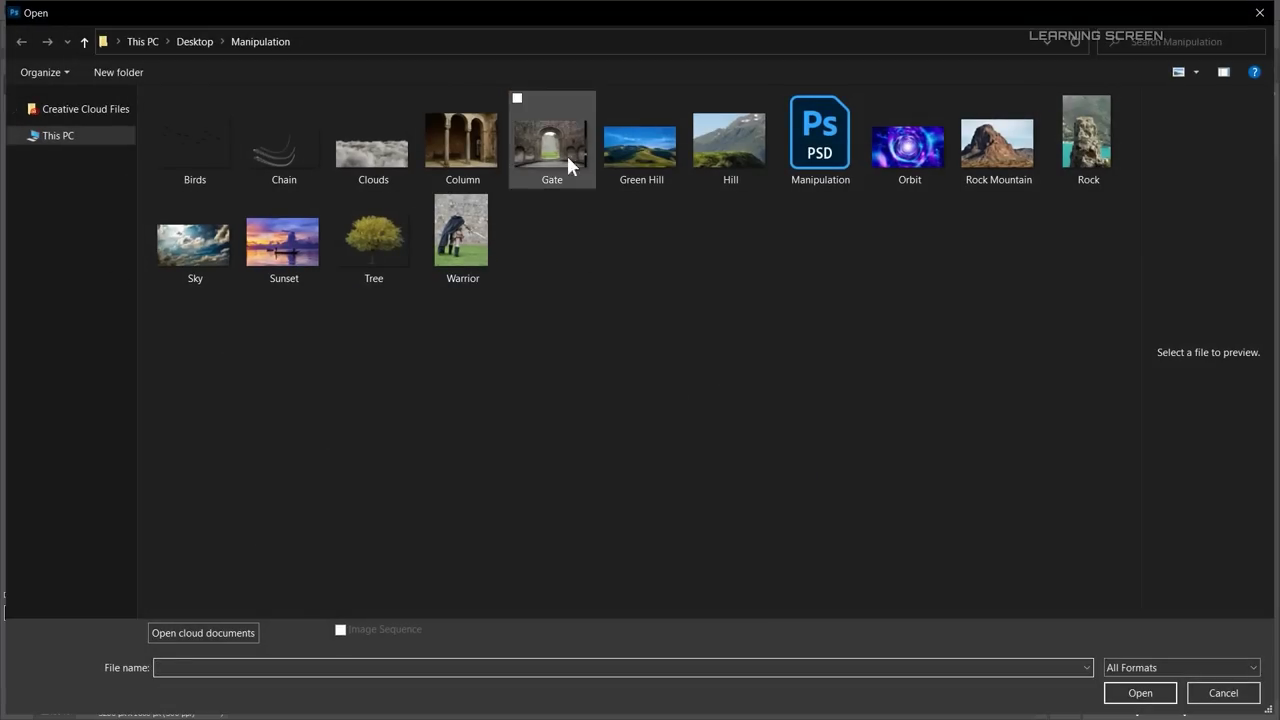
double_click(569, 160)
click(655, 61)
click(668, 61)
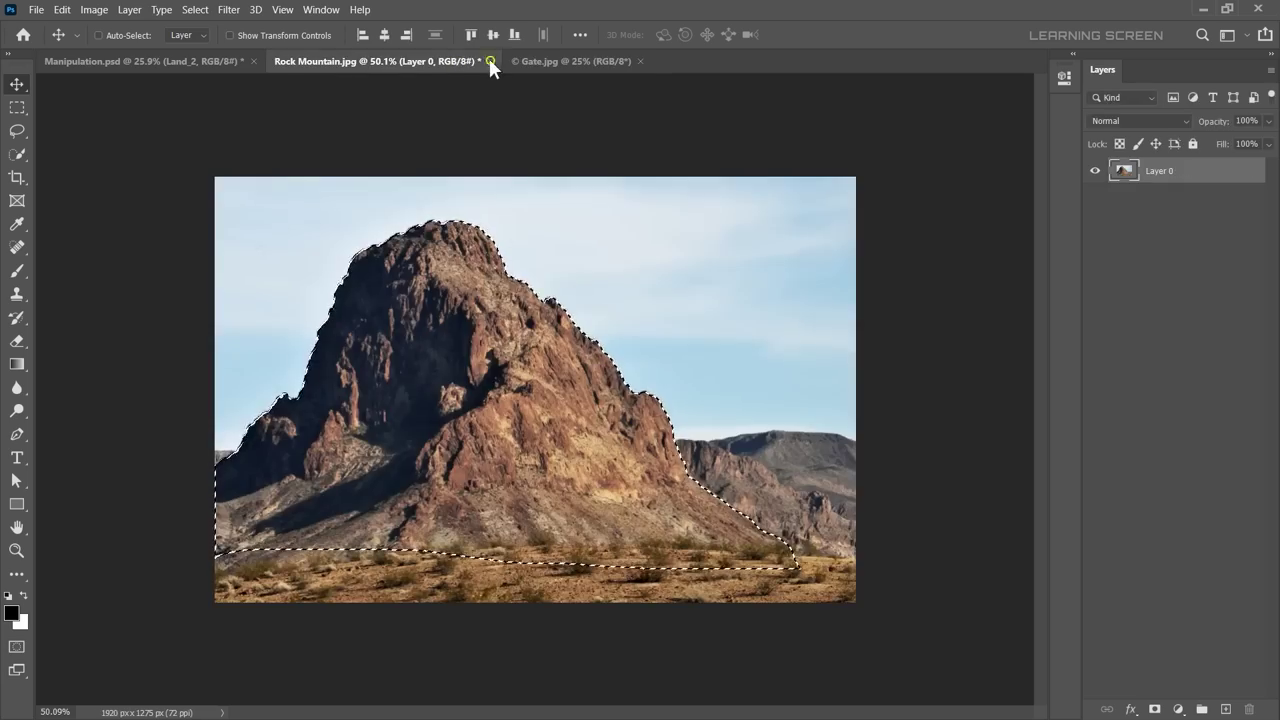
click(478, 61)
Step: Trace a Pen path up the pillar and around the stone arch
scroll(714, 614, up, 5)
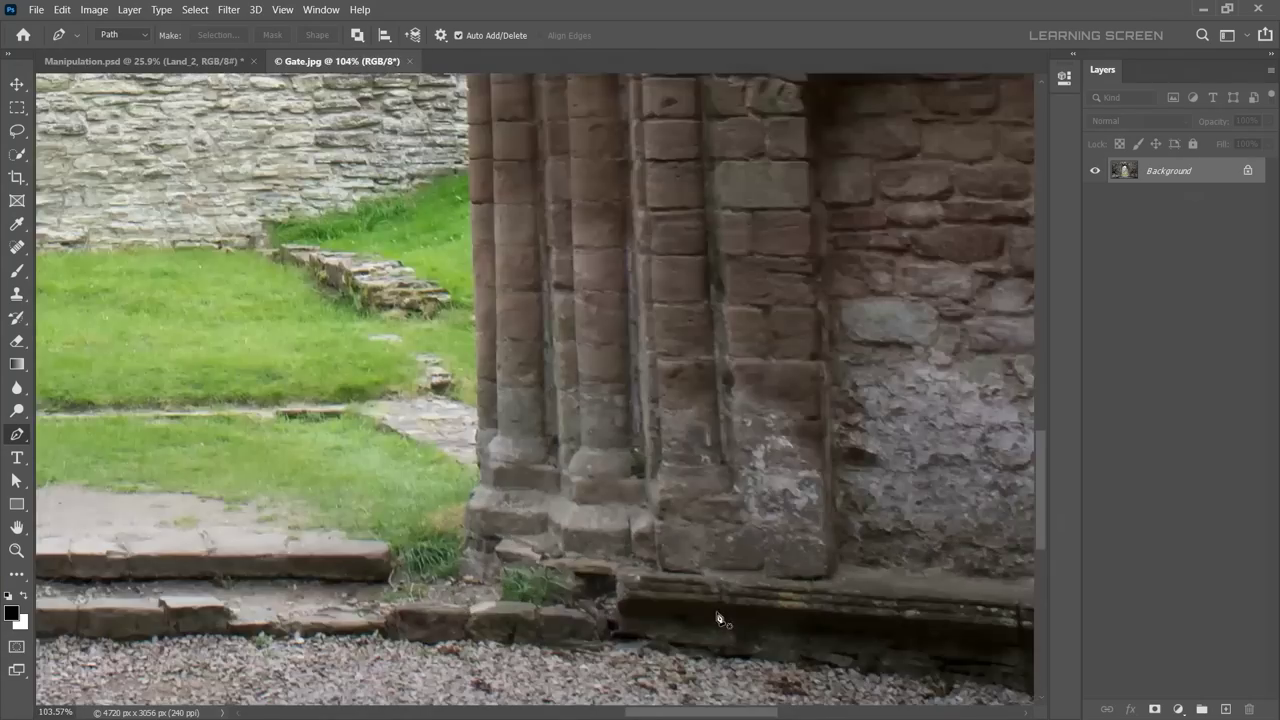
click(757, 686)
click(743, 614)
scroll(657, 343, up, 3)
click(602, 331)
click(600, 249)
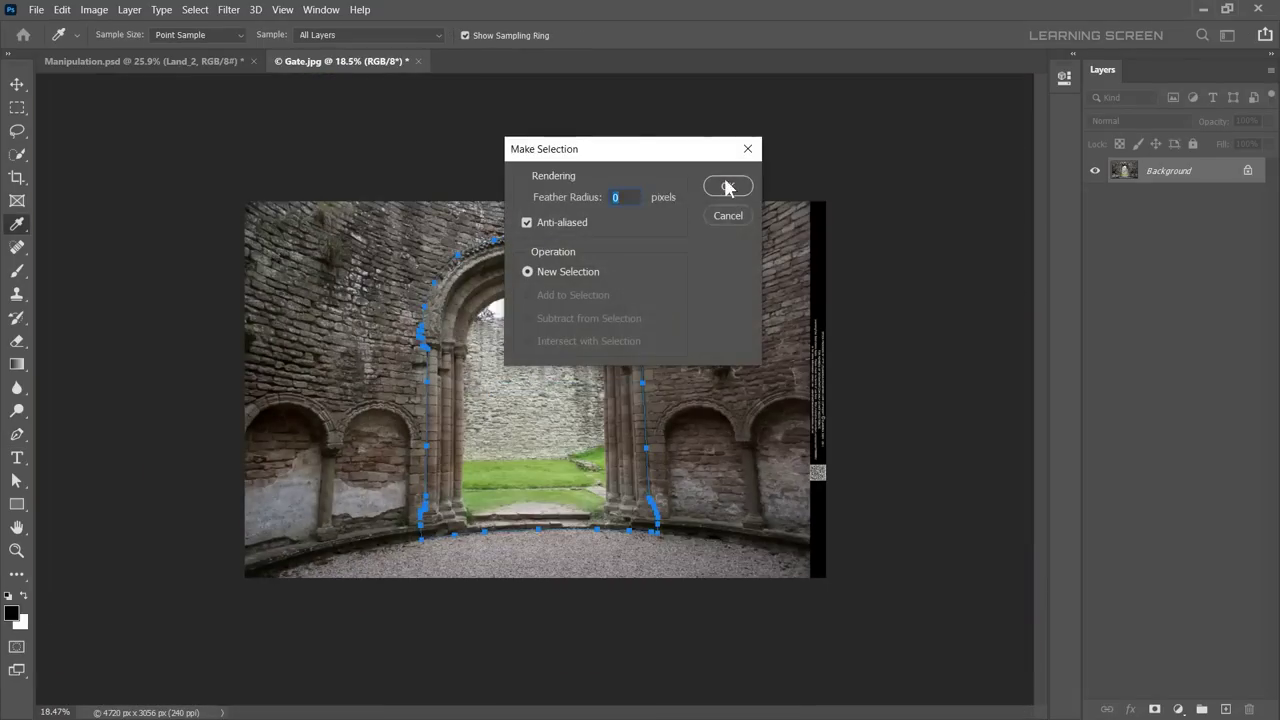
Step: Convert the arch path to a selection and move the arch into Manipulation.psd for warping
click(727, 187)
key(v)
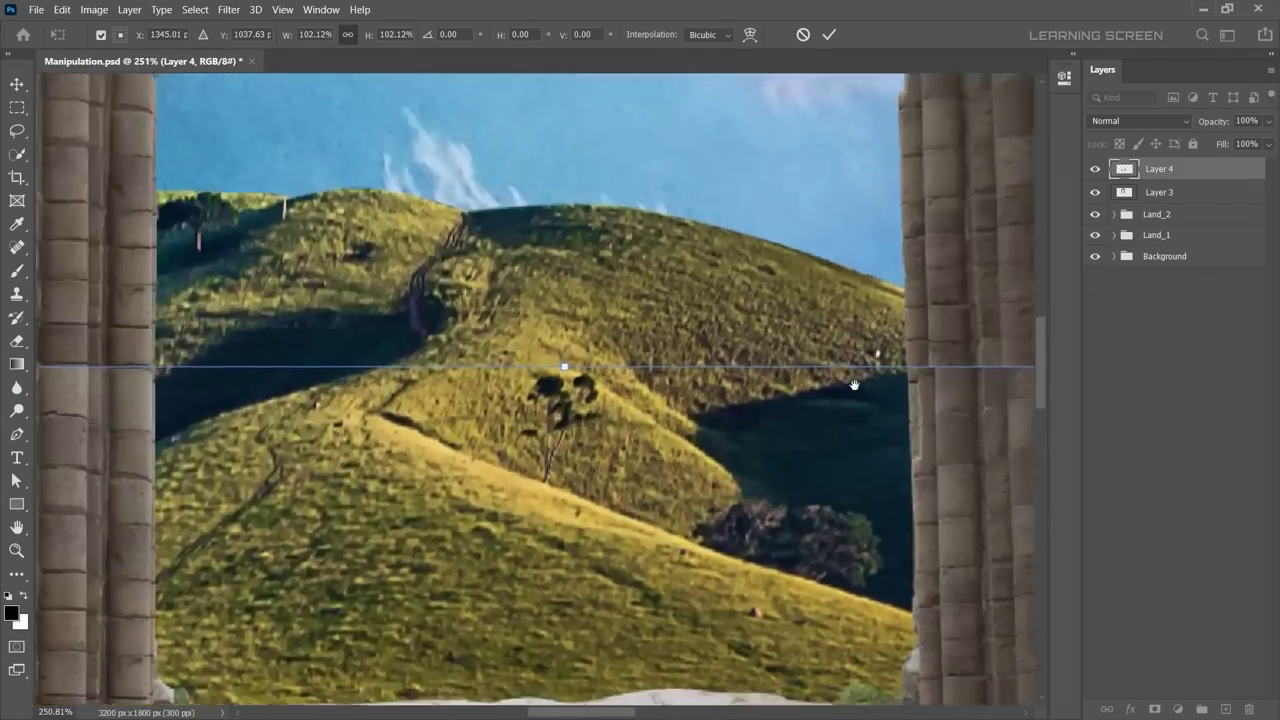
right_click(580, 365)
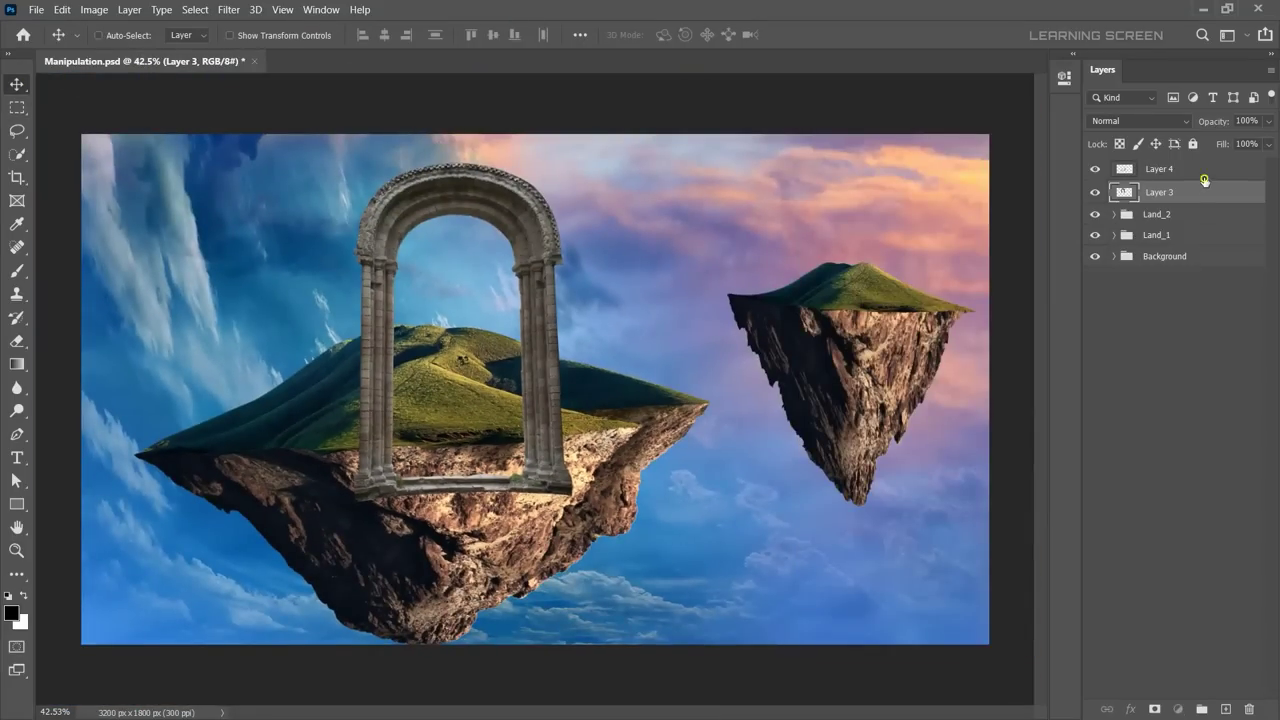
Step: Merge the arch layers, shrink to about 73%, and place it on the left hilltop
right_click(1204, 180)
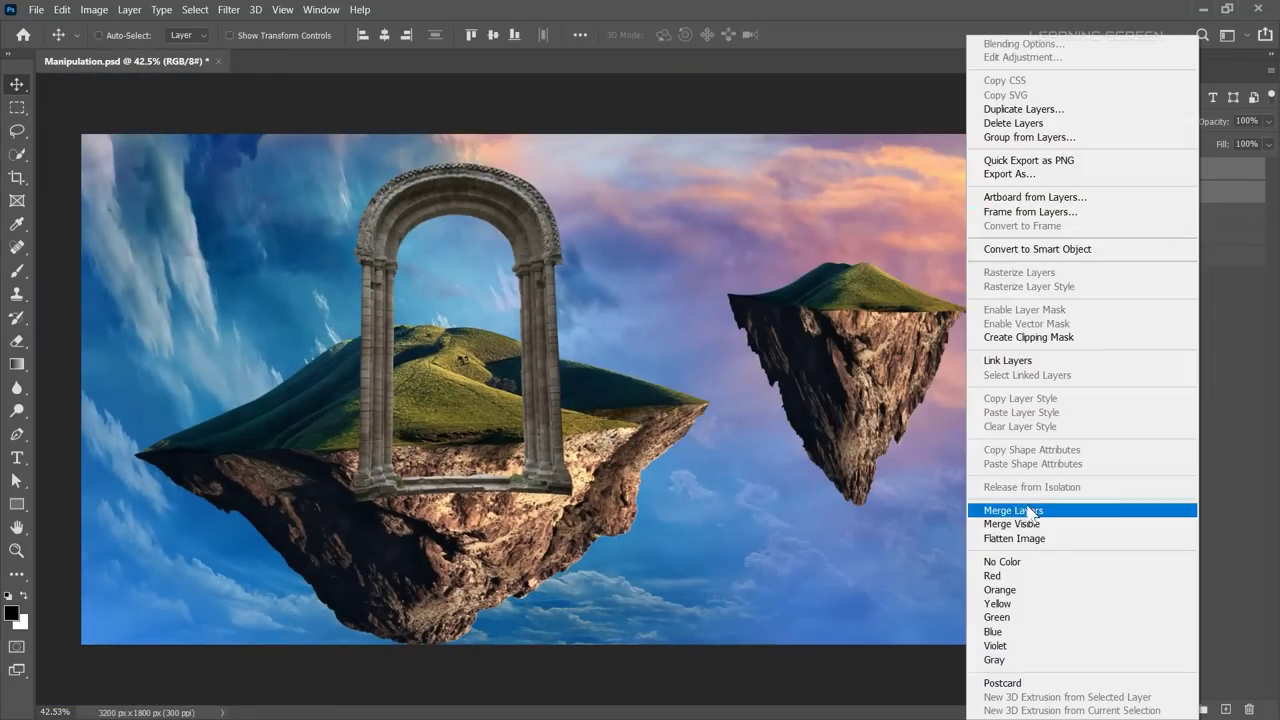
click(1171, 509)
key(ctrl+t)
key(ctrl+minus)
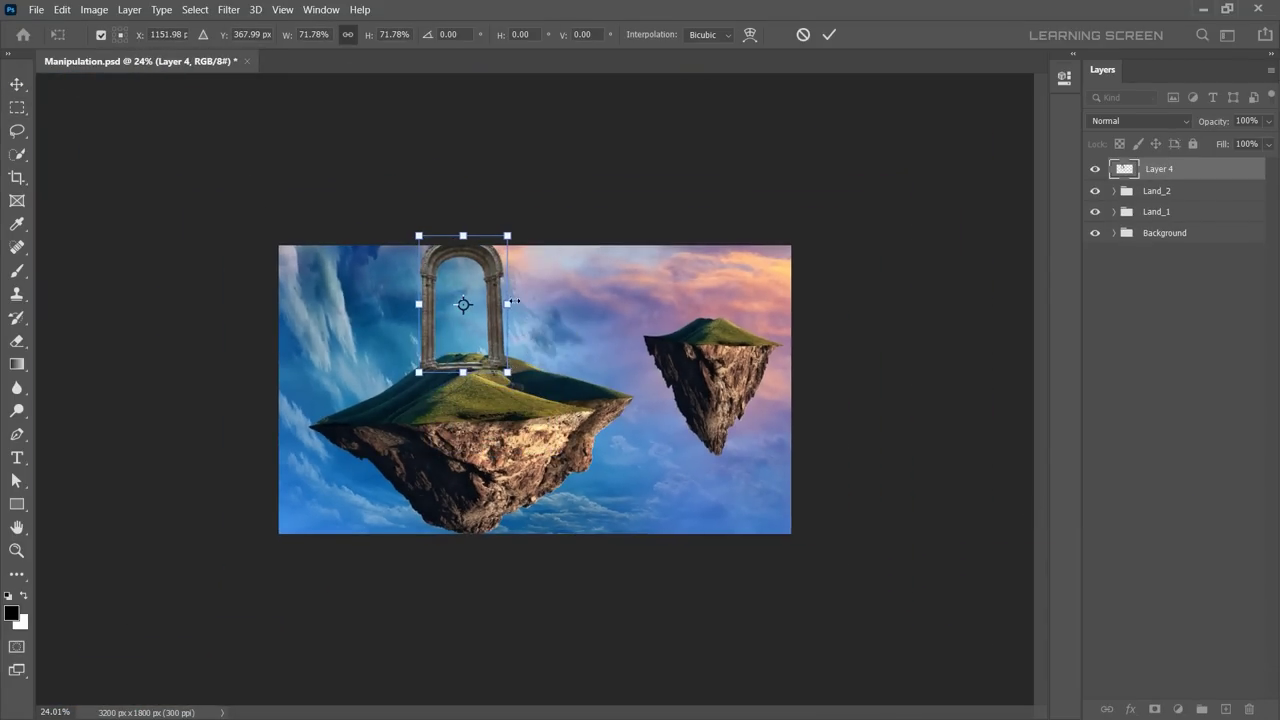
scroll(514, 301, up, 5)
drag(483, 334, 538, 412)
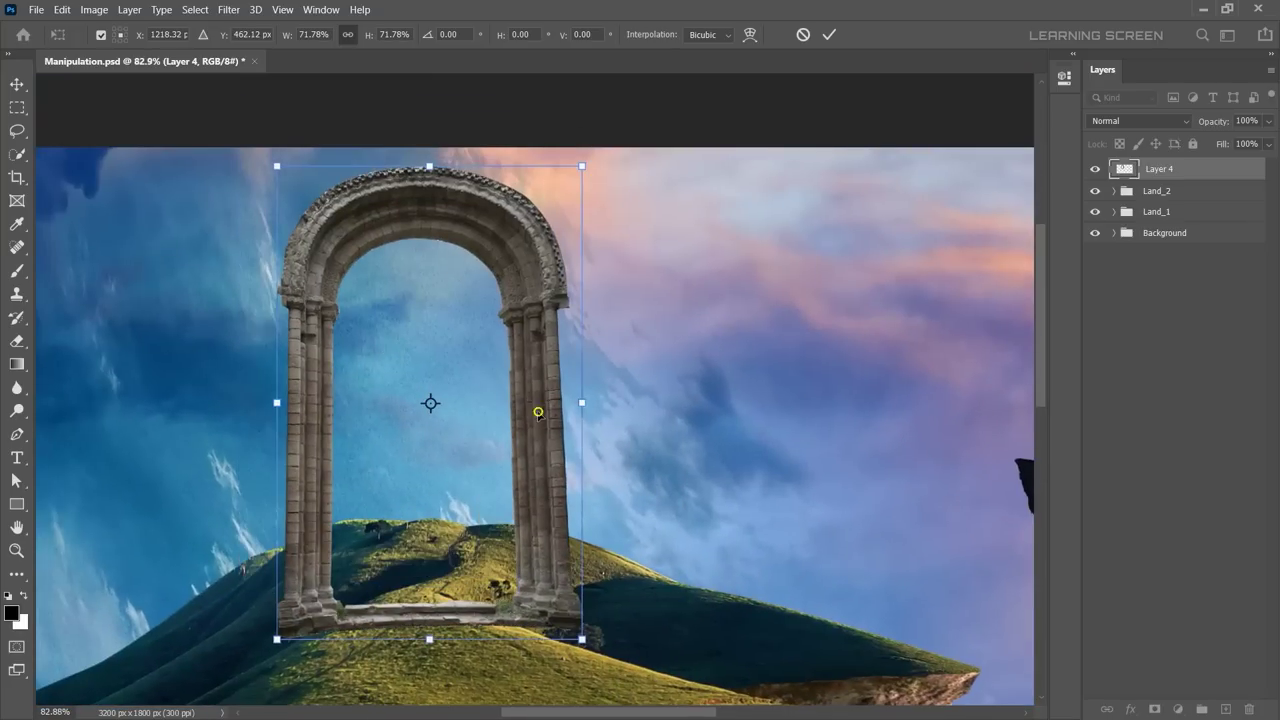
click(826, 38)
Step: Nudge the arch down onto the hill and skew it slightly to lean
key(ctrl+0)
key(ctrl+minus)
drag(504, 298, 508, 325)
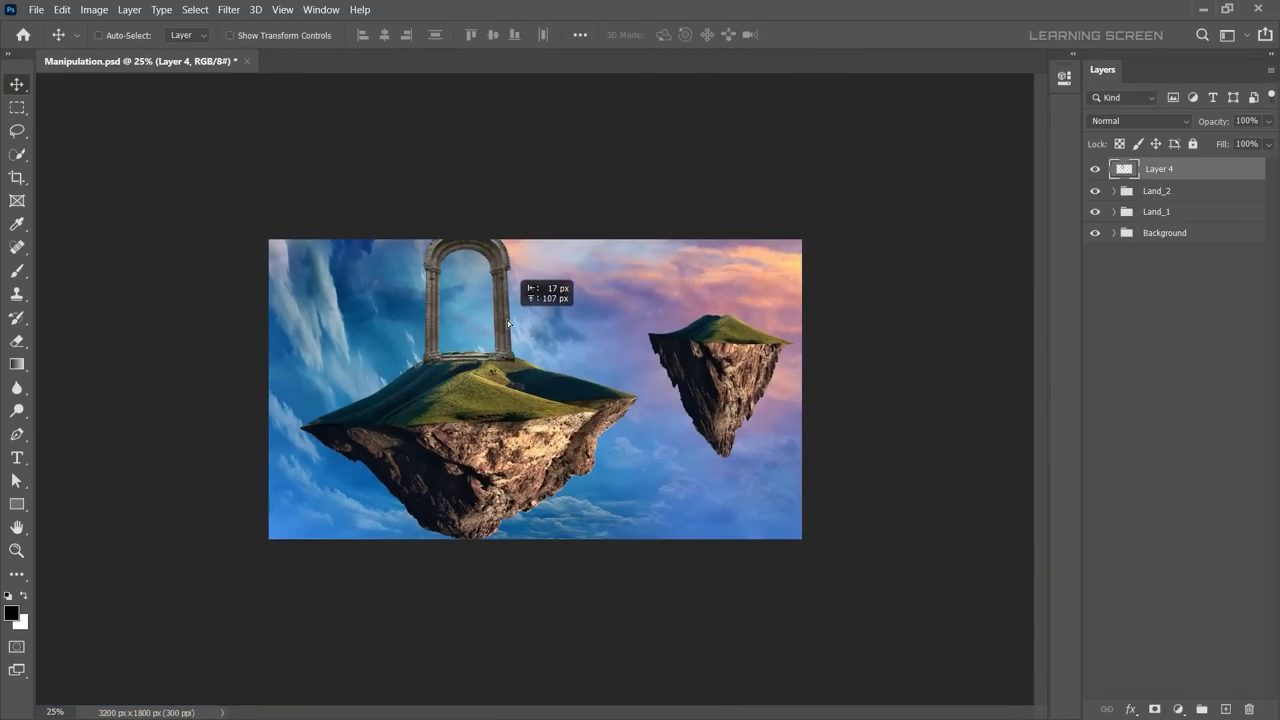
scroll(508, 323, up, 5)
key(ctrl+t)
drag(577, 201, 561, 203)
scroll(537, 385, down, 2)
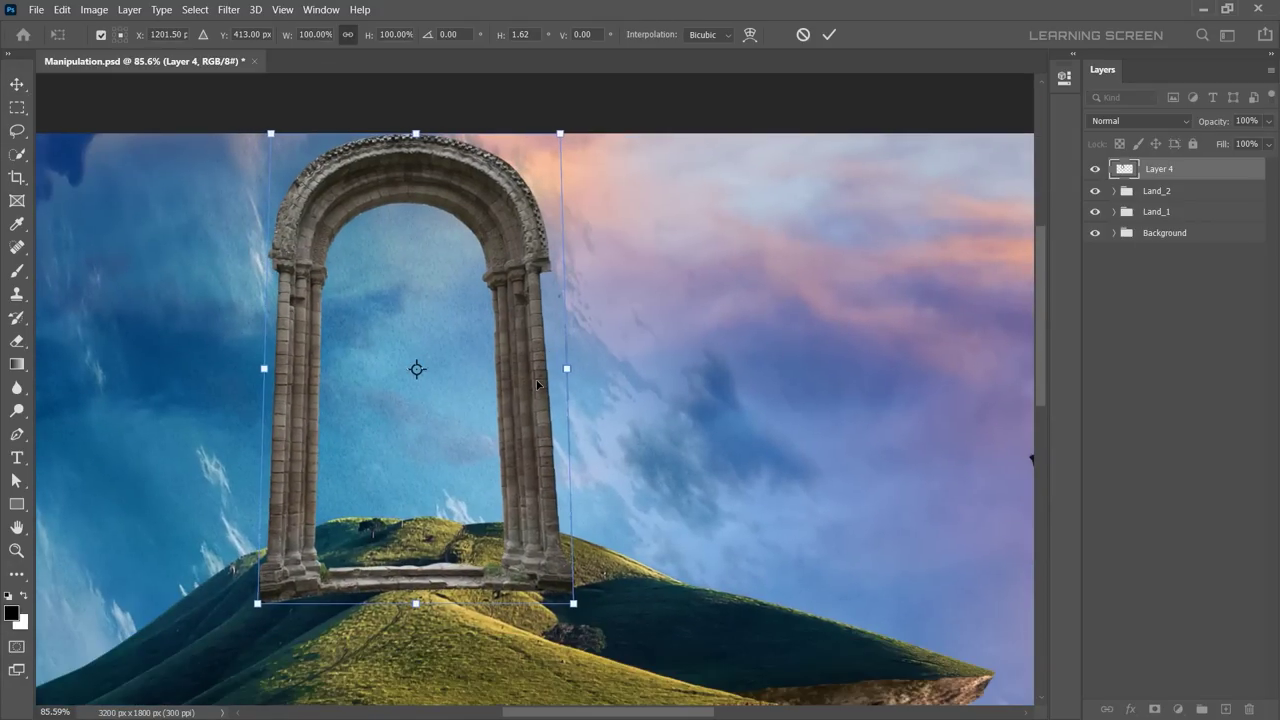
key(Return)
Step: Select the arch's lower part and squash it shorter
drag(666, 601, 89, 291)
key(ctrl+t)
drag(377, 602, 381, 581)
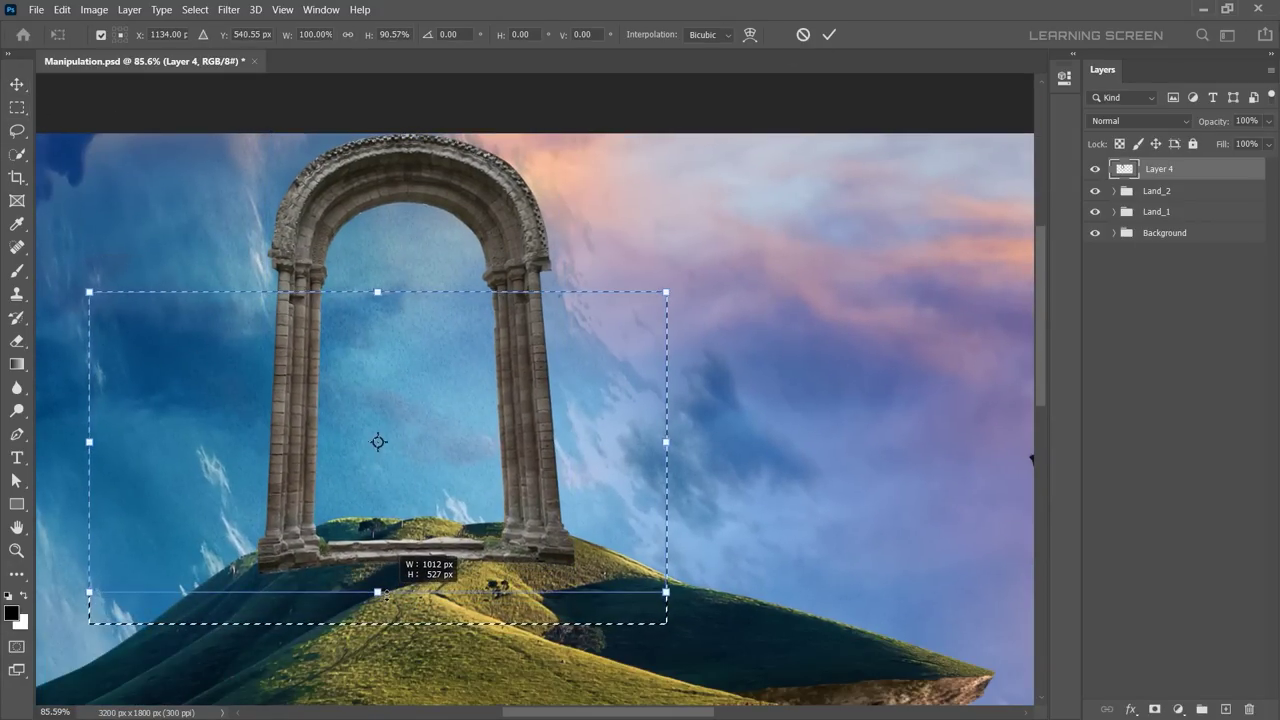
click(829, 34)
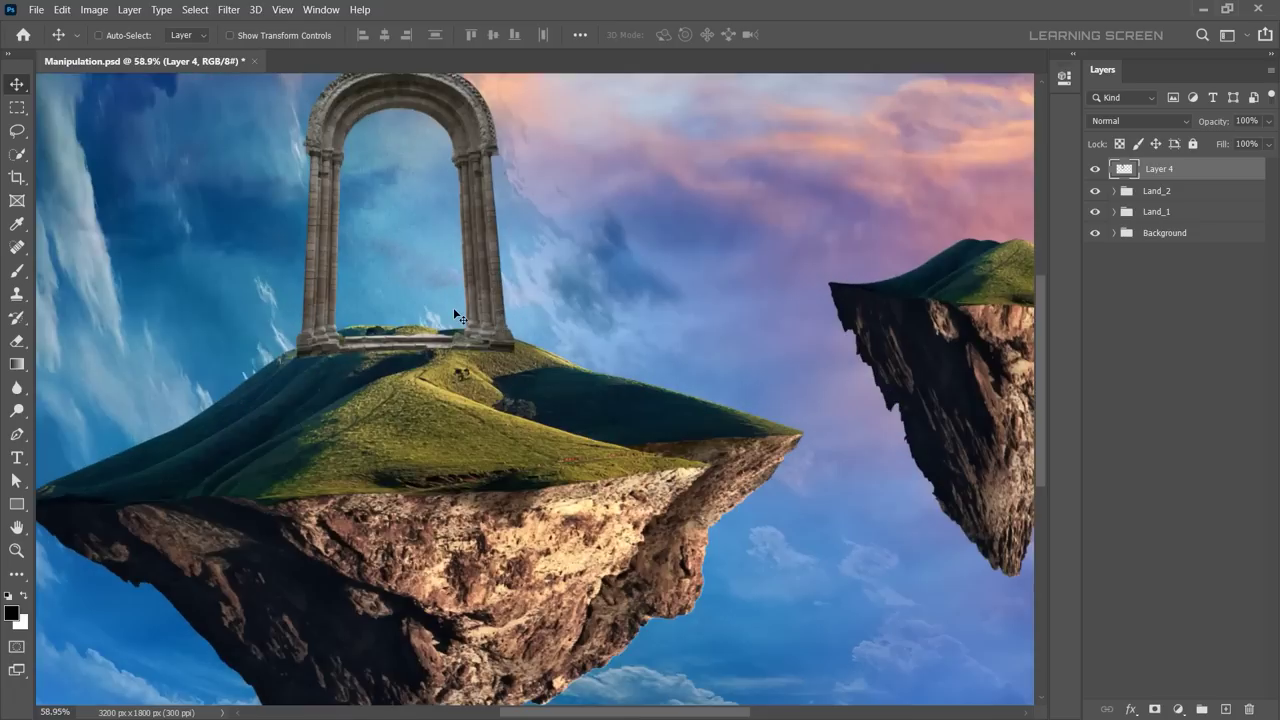
Step: Nudge the arch down 12 px onto the hill
scroll(453, 307, up, 5)
drag(492, 345, 492, 369)
scroll(492, 369, down, 1)
scroll(492, 369, up, 3)
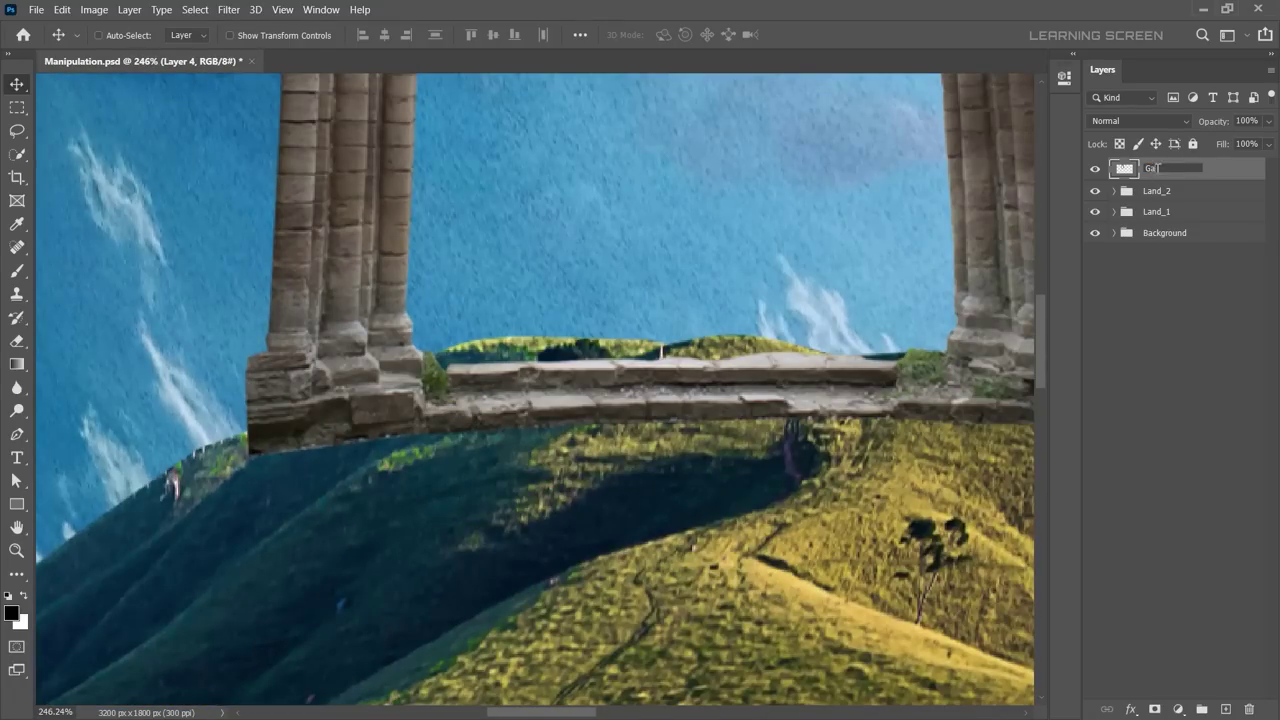
Step: Add a Levels adjustment below the arch layer and invert its mask to black
click(1180, 708)
click(1160, 488)
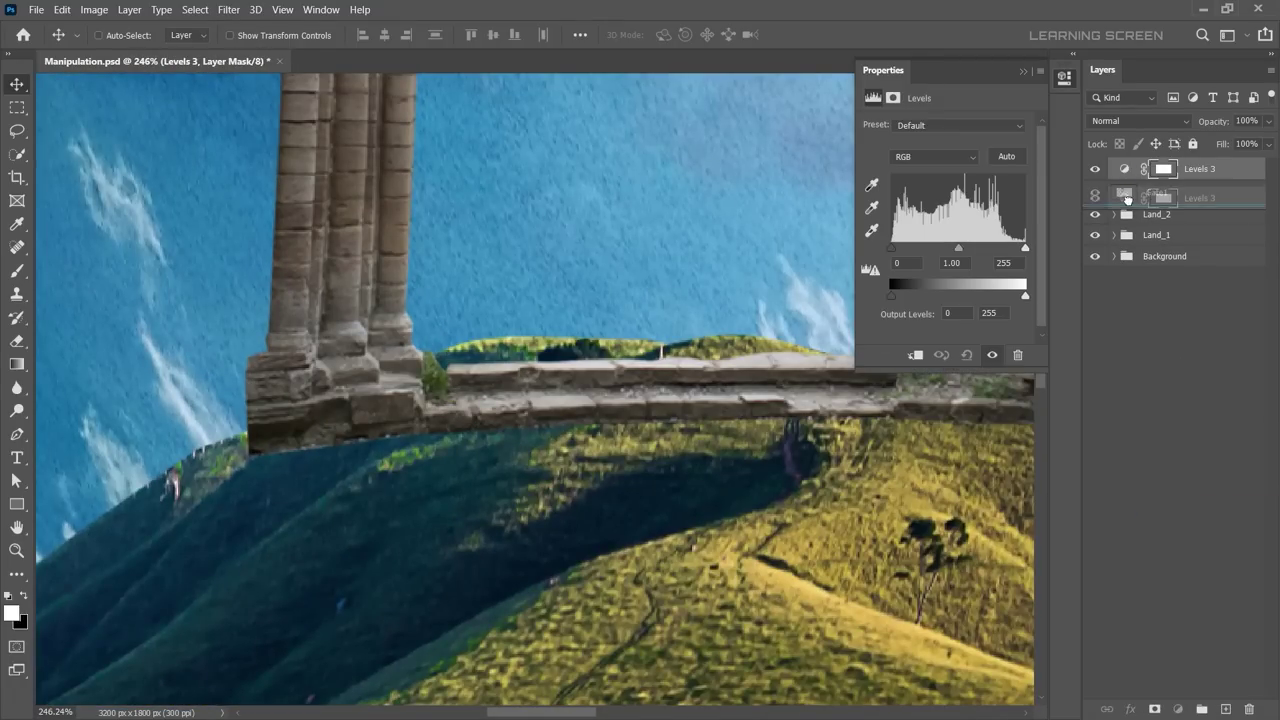
drag(1025, 296, 927, 296)
click(933, 156)
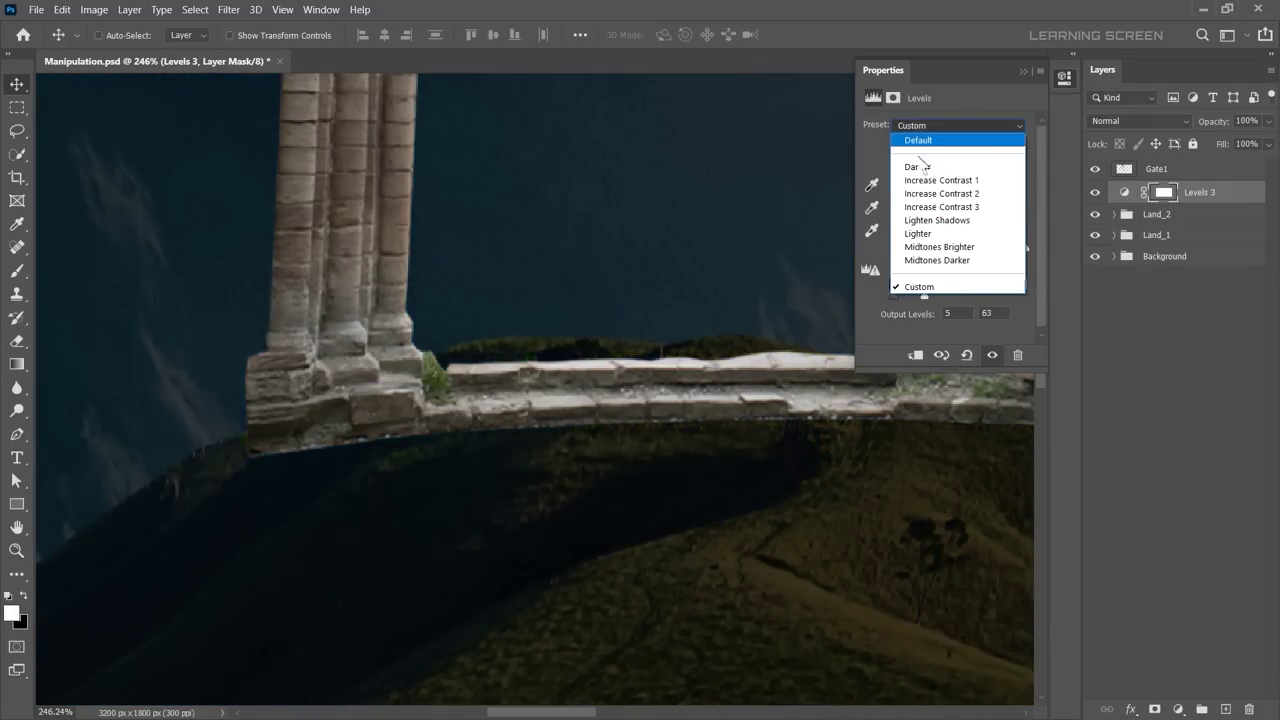
click(1163, 192)
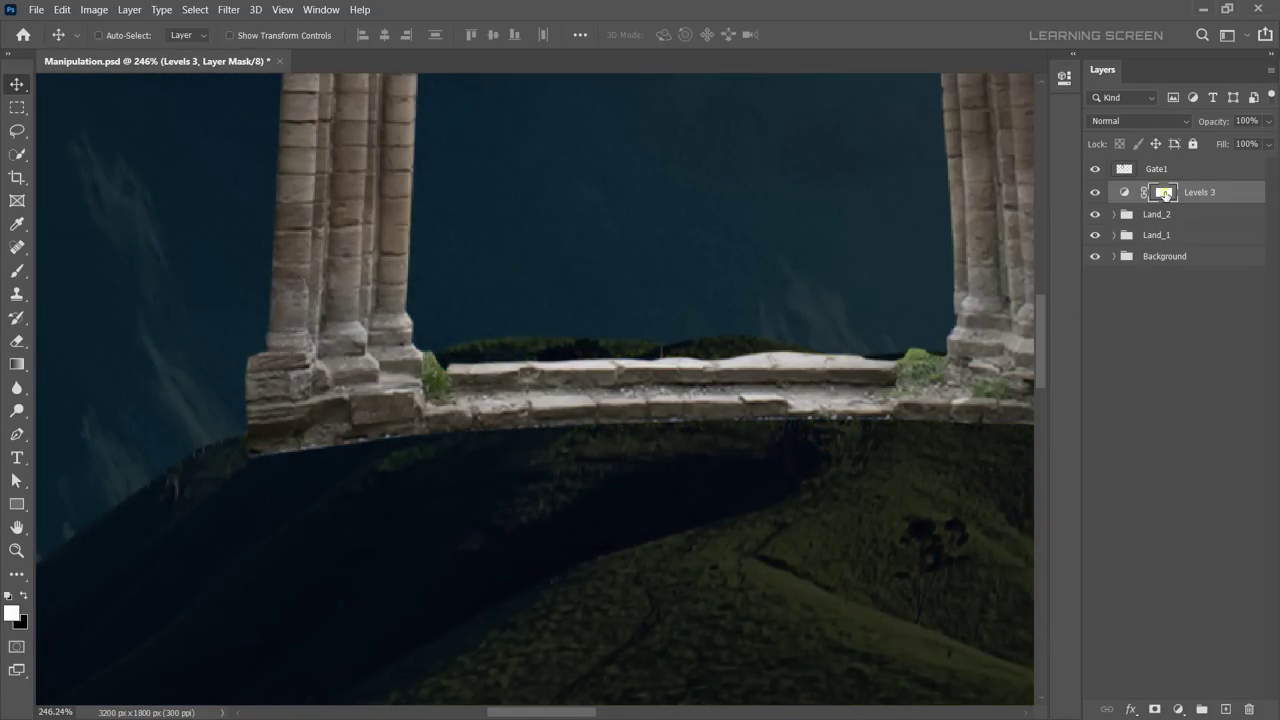
key(ctrl+i)
Step: Paint shading back into the Levels mask with a 9% flow brush
alt+scroll(255, 383, up, 2)
key(shift+0)
key(shift+9)
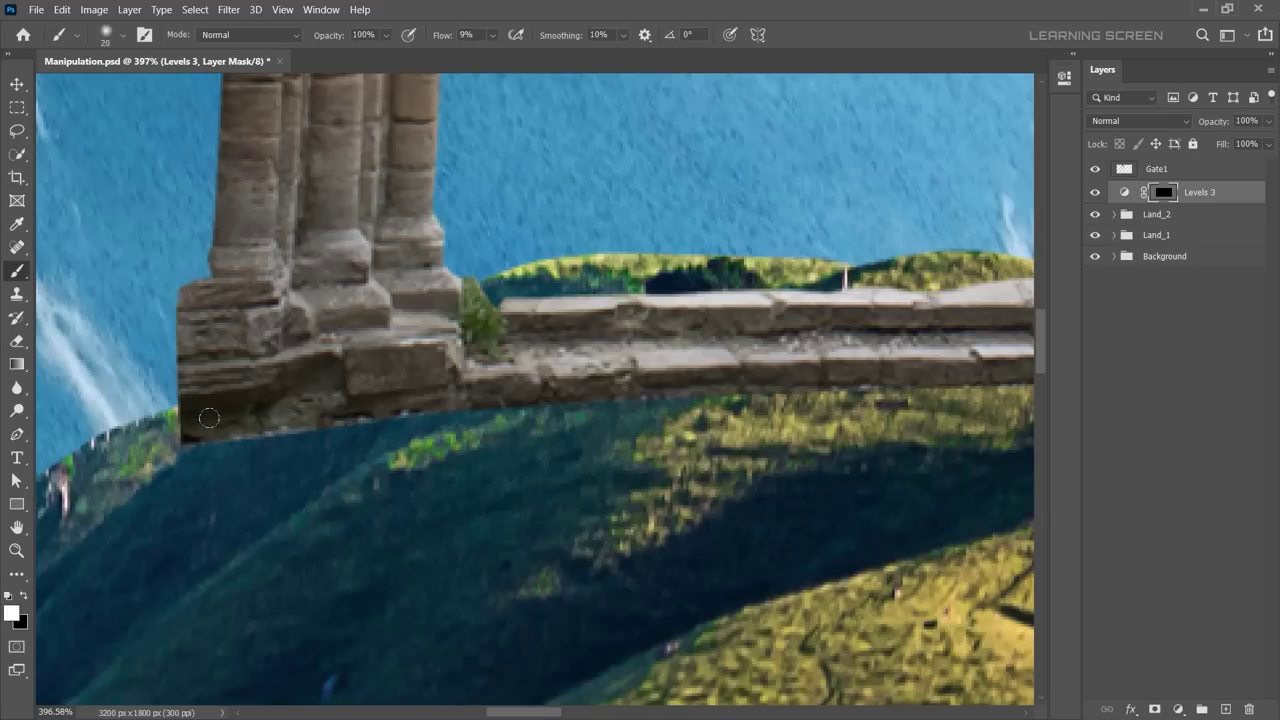
alt+scroll(459, 434, down, 3)
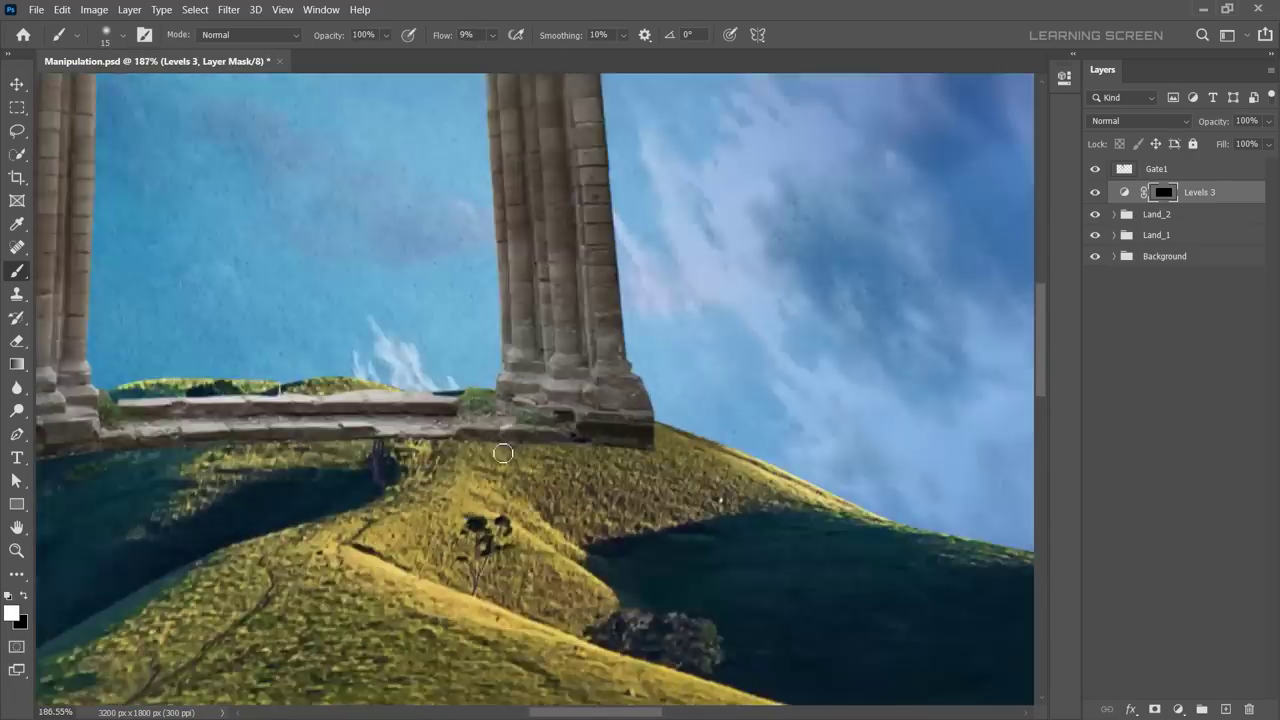
alt+scroll(430, 437, up, 2)
scroll(445, 403, left, 5)
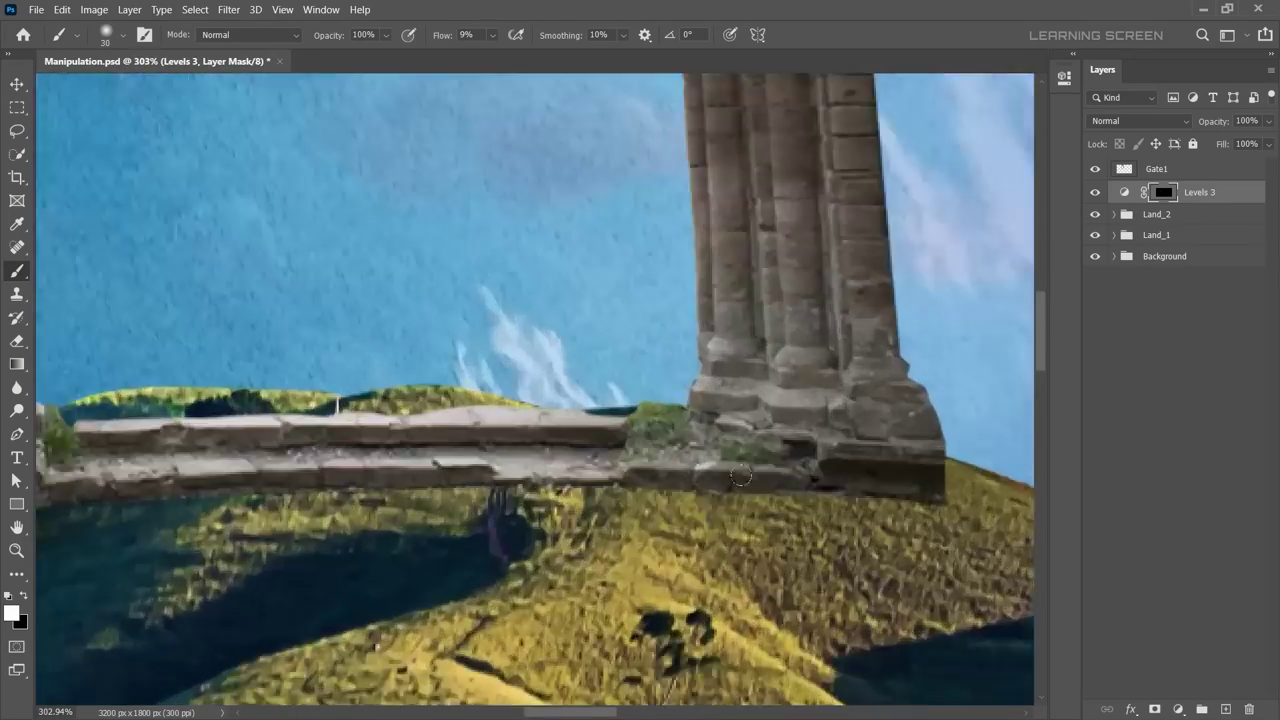
alt+scroll(286, 532, up, 2)
alt+scroll(286, 532, up, 2)
alt+scroll(815, 514, down, 2)
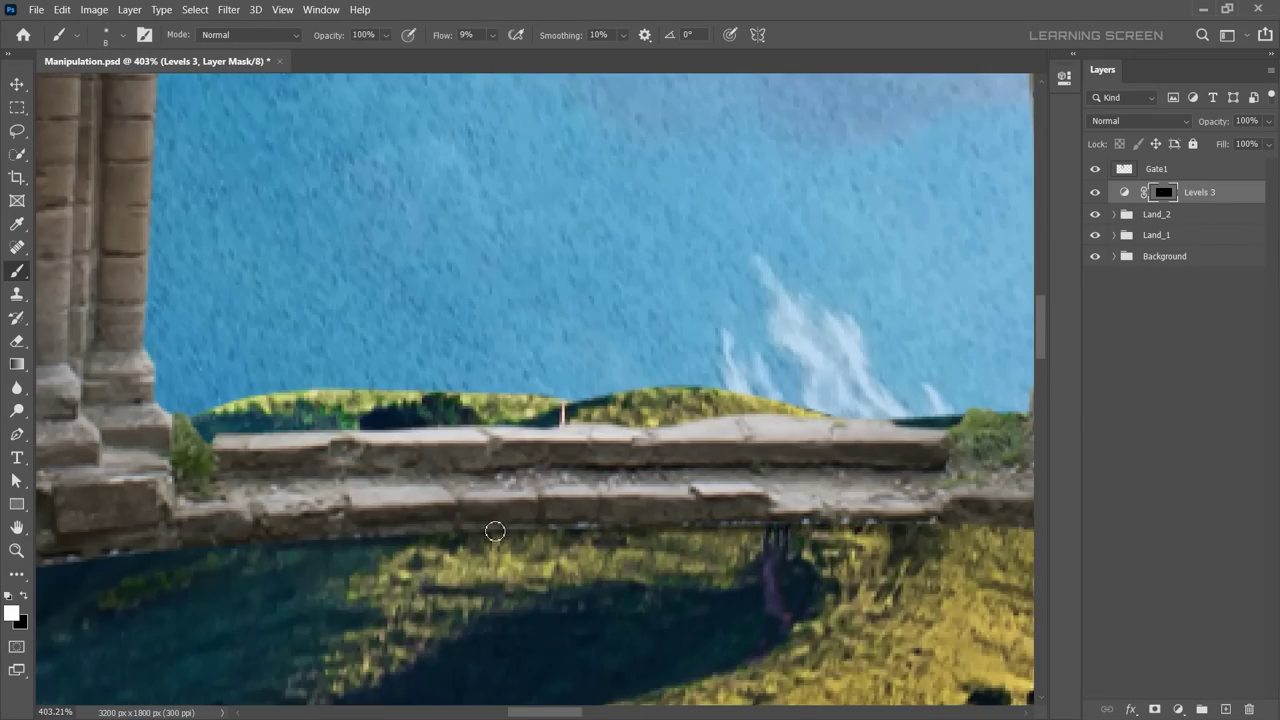
alt+scroll(491, 531, down, 2)
alt+scroll(491, 586, up, 3)
Step: Tidy the arch's base edges with an 8 px Eraser
key(alt+])
key(e)
key(bracketleft)
key(bracketleft)
key(bracketleft)
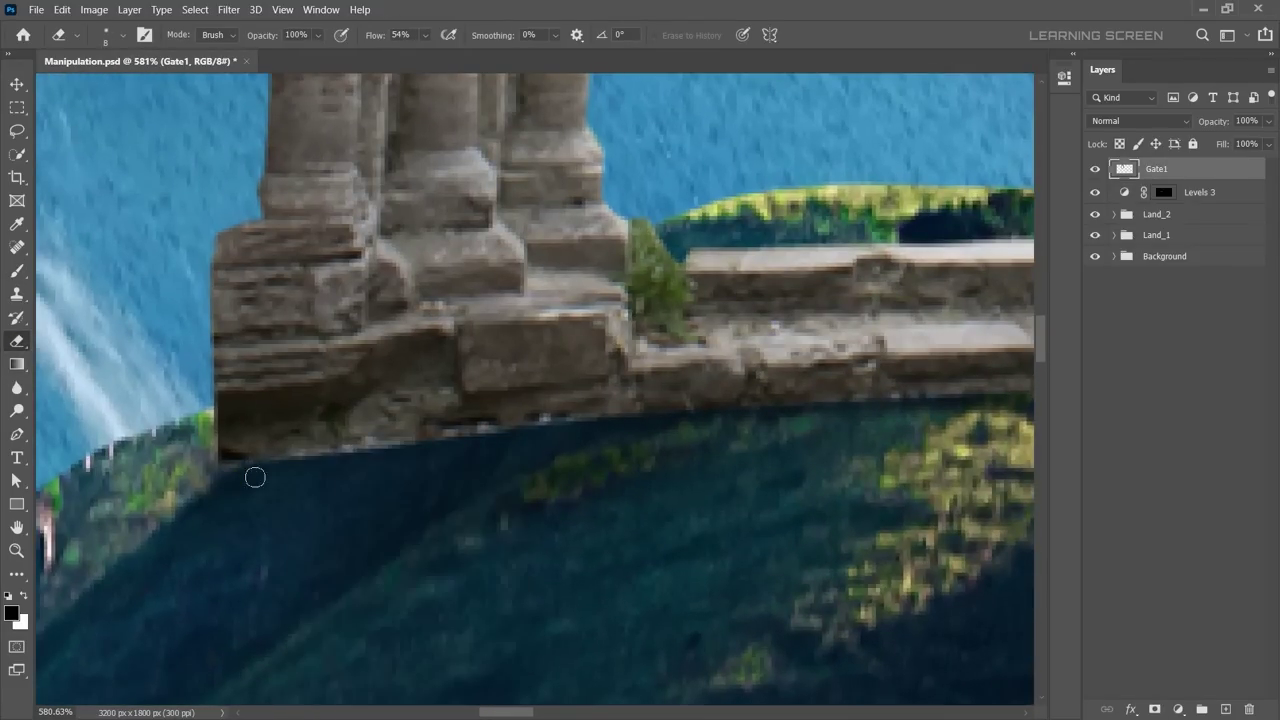
scroll(541, 428, right, 5)
scroll(787, 448, right, 5)
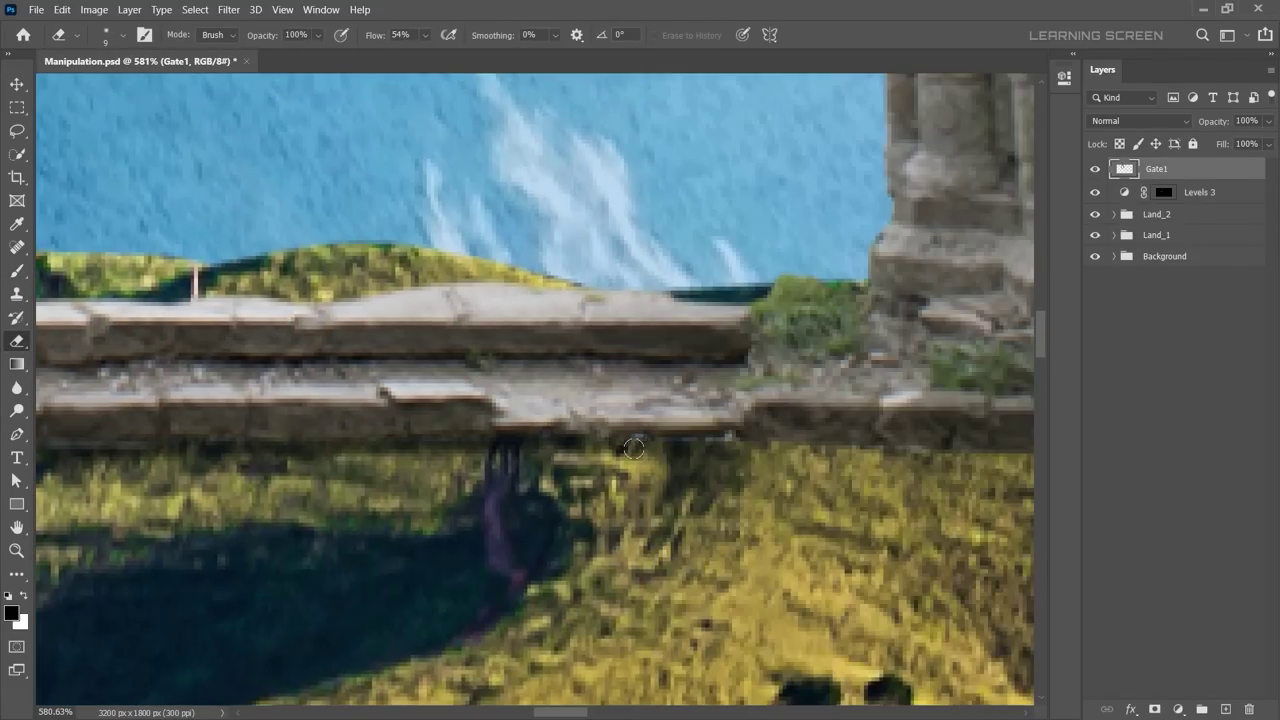
scroll(950, 452, down, 10)
scroll(506, 509, down, 5)
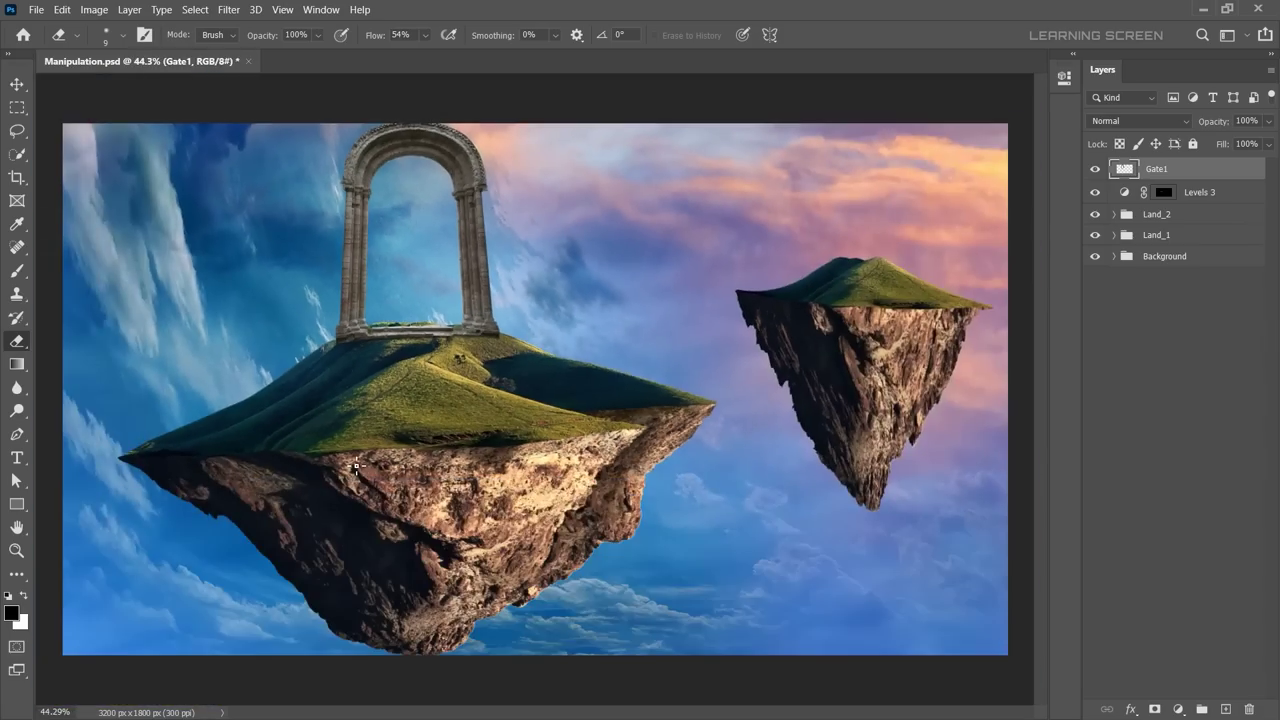
scroll(403, 302, up, 10)
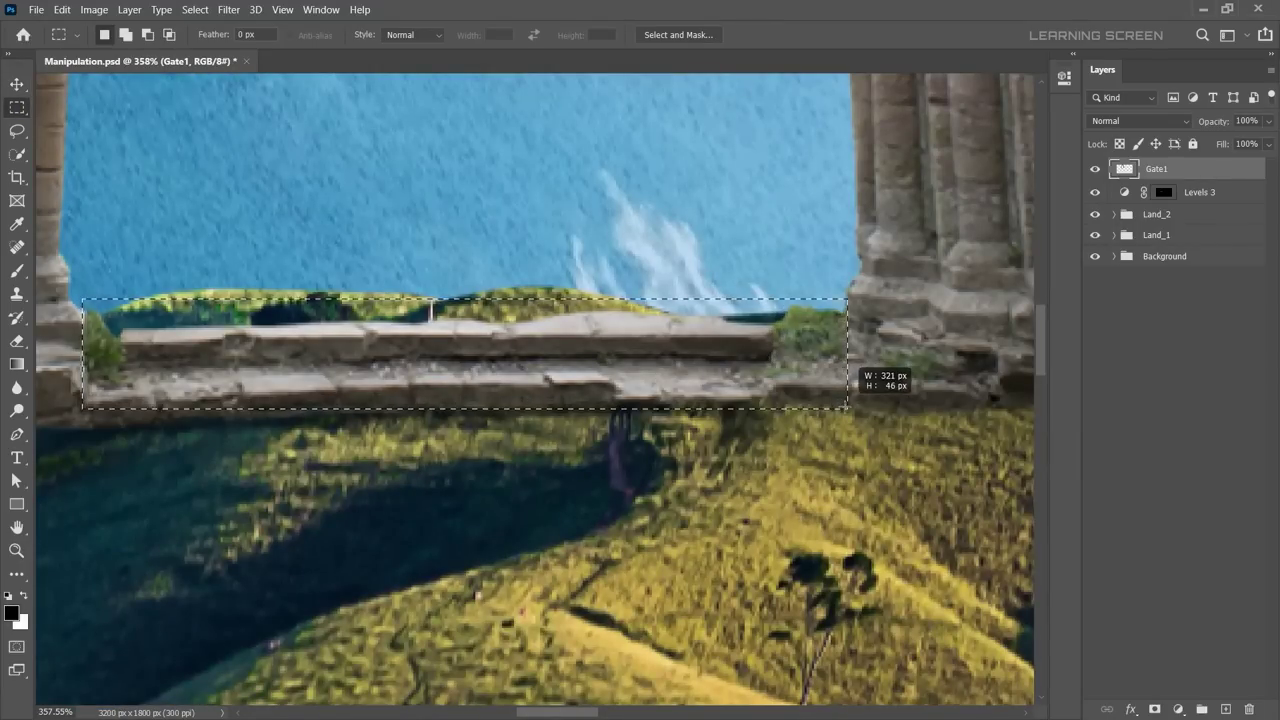
Step: Squash the selected ledge between the pillars to about 77% height and deselect
key(ctrl+t)
drag(464, 299, 464, 327)
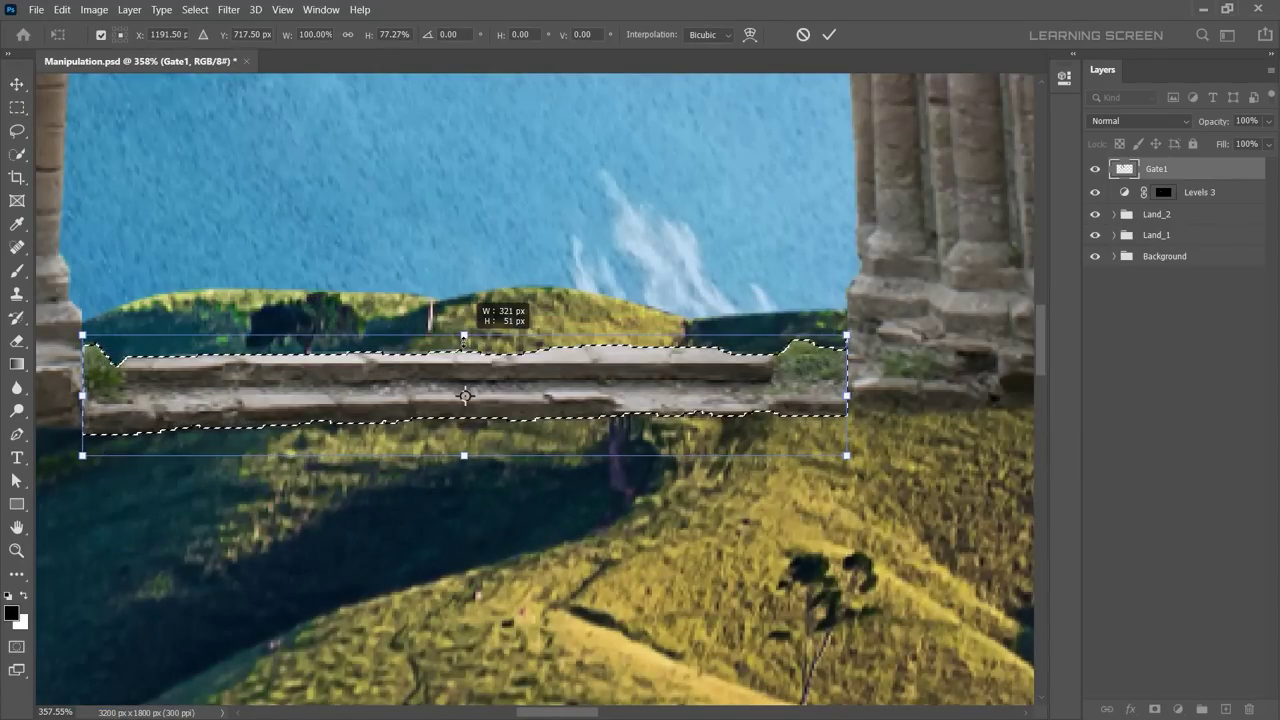
key(Return)
key(ctrl+d)
Step: Clone-stamp the stone around the squashed ledge on Gate1, undoing one stray stroke
scroll(850, 386, up, 5)
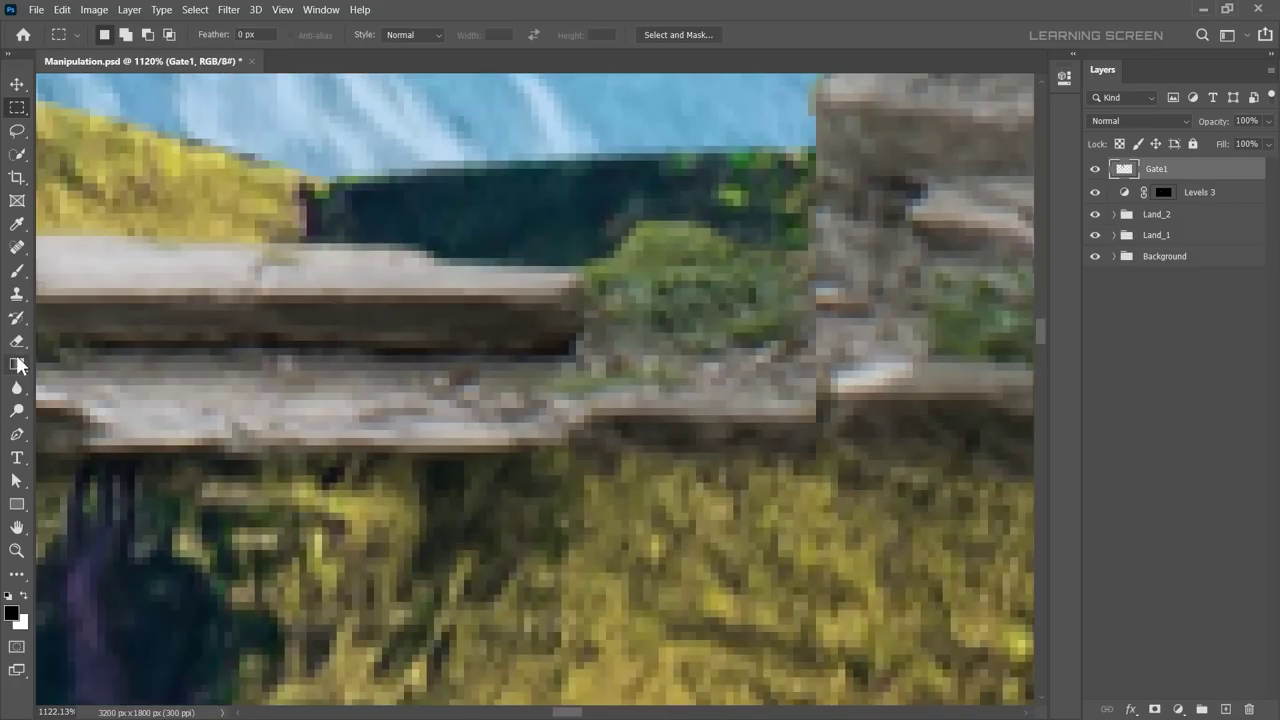
scroll(730, 370, left, 5)
scroll(600, 420, left, 5)
scroll(565, 454, up, 1)
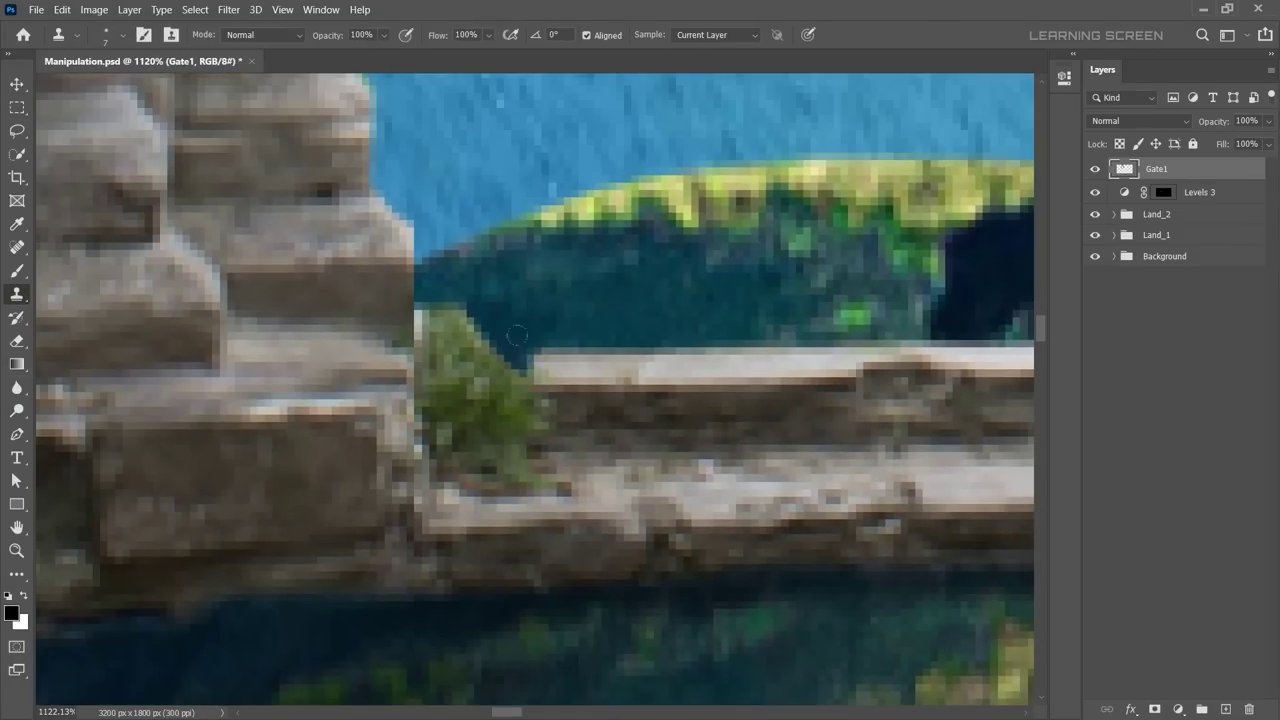
scroll(534, 360, up, 2)
scroll(449, 419, down, 5)
key(ctrl+z)
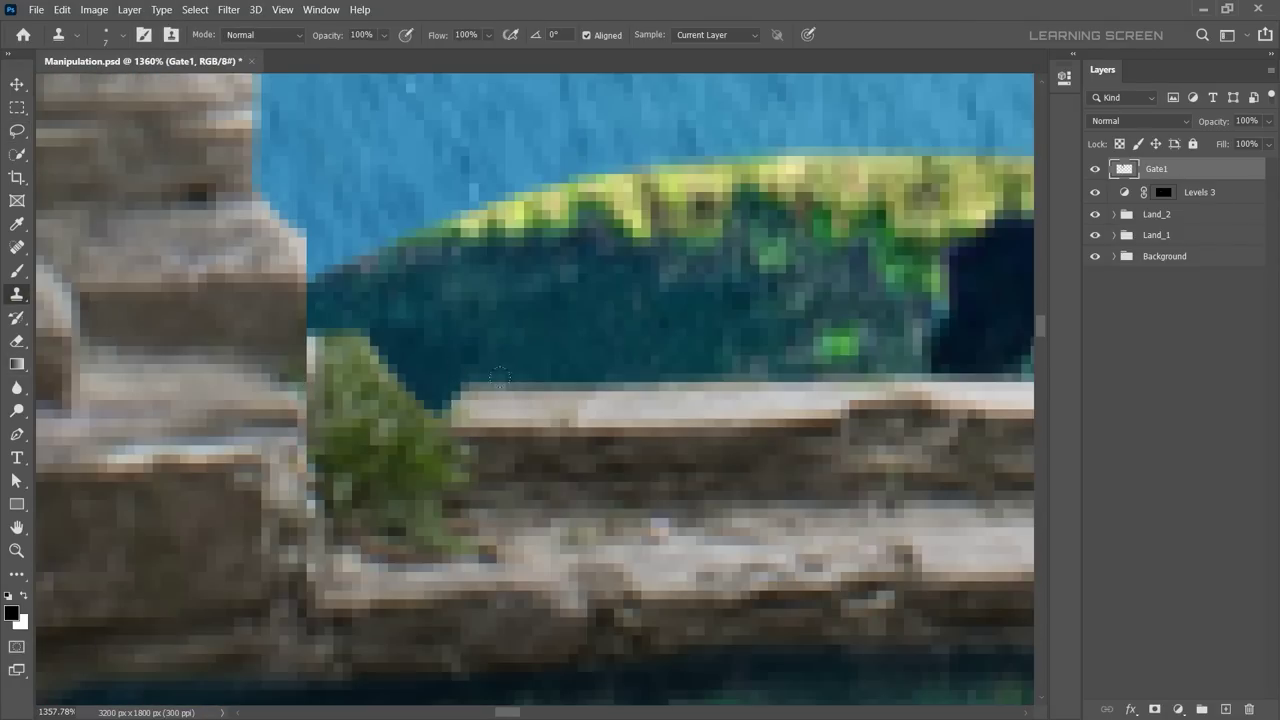
scroll(449, 419, up, 1)
scroll(449, 419, down, 3)
scroll(449, 419, down, 1)
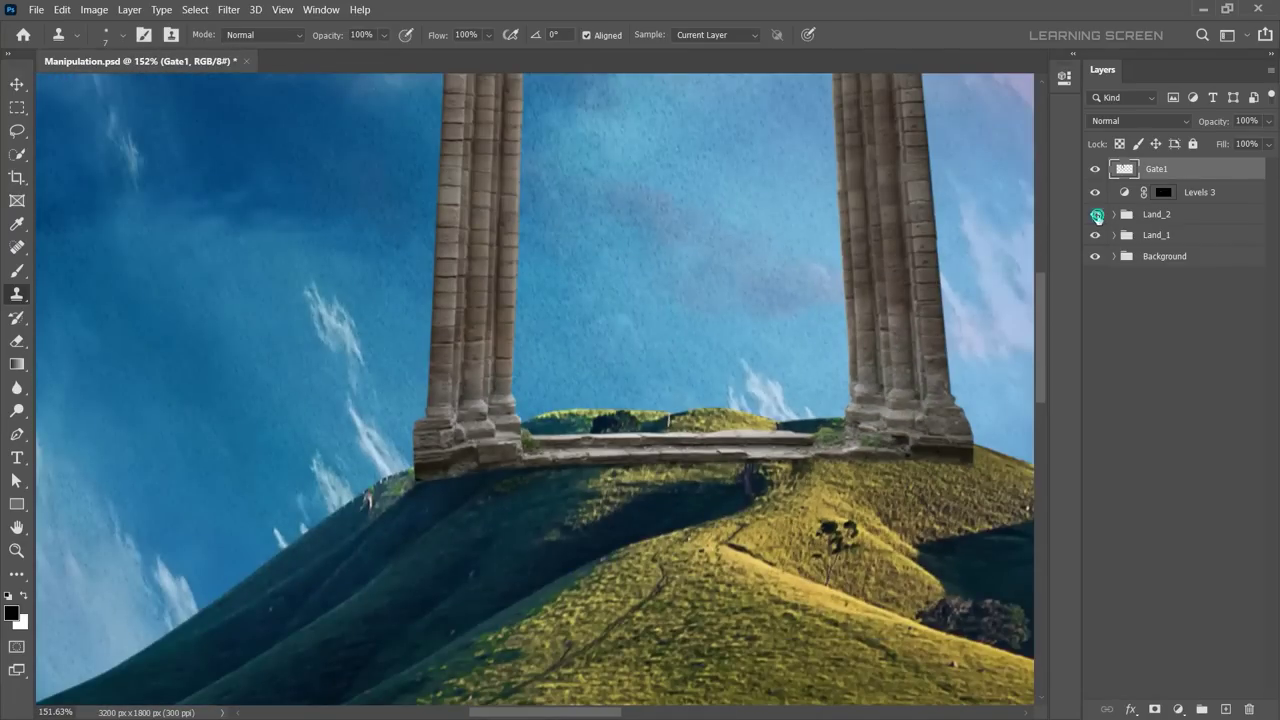
Step: Clone-stamp the Ground layer in Land_1 to erase the dark stray posts around the step
click(1114, 235)
click(1113, 258)
scroll(766, 470, up, 4)
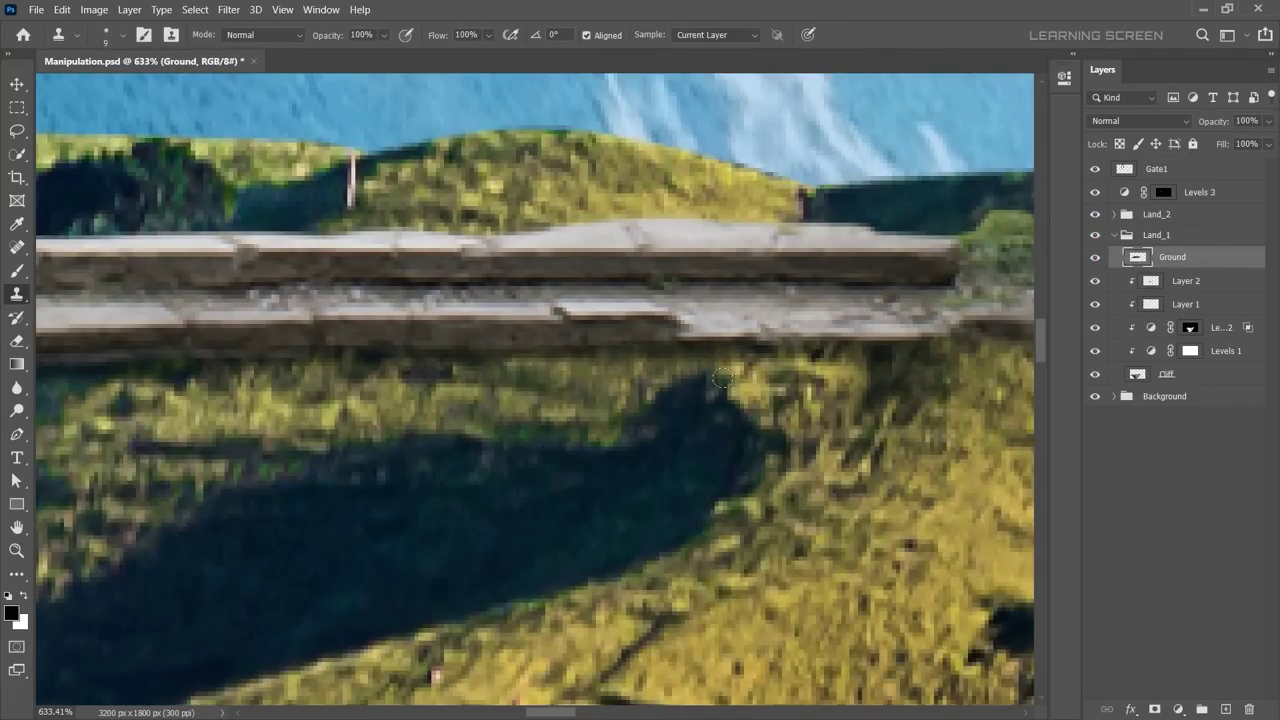
scroll(694, 400, down, 1)
scroll(680, 405, up, 1)
scroll(440, 480, down, 3)
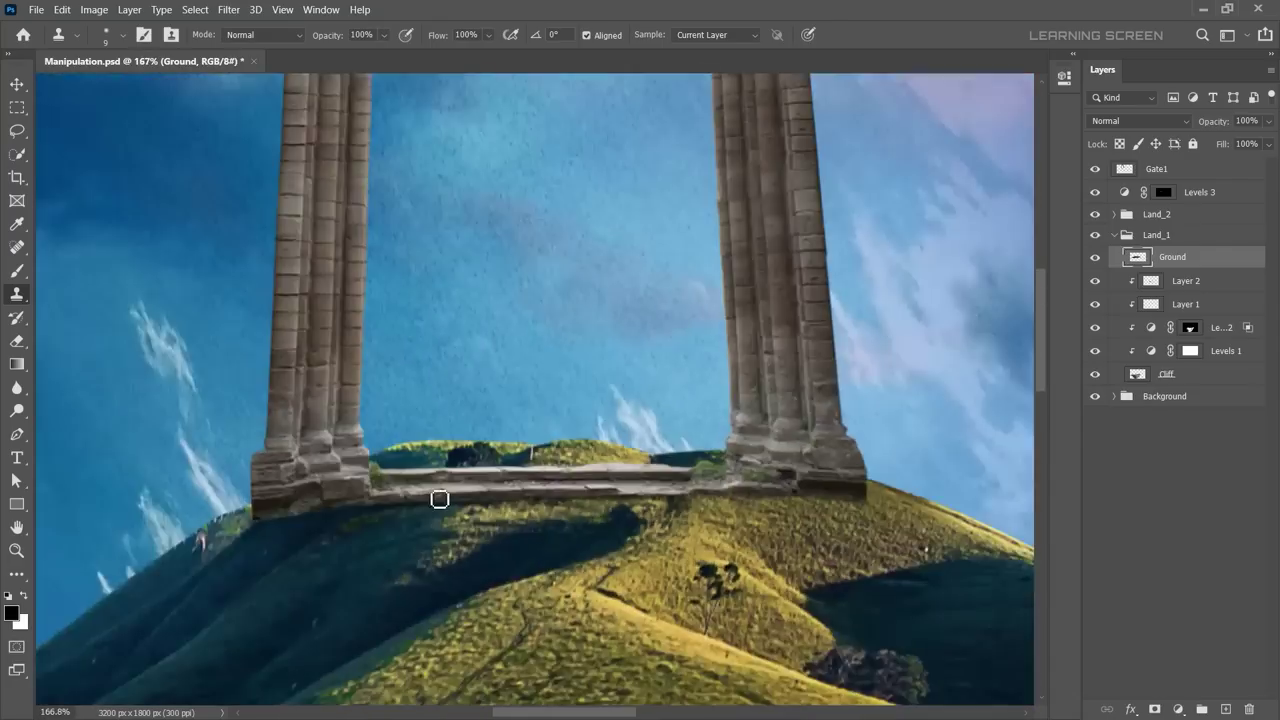
scroll(437, 413, up, 3)
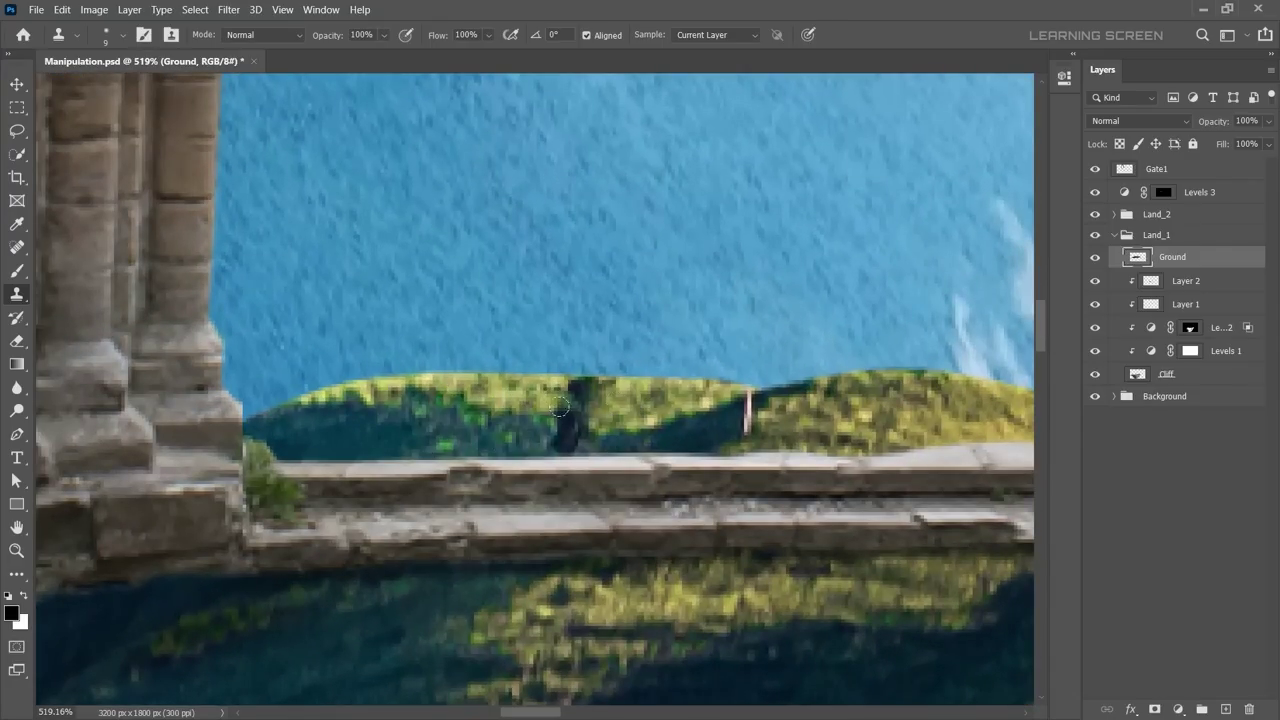
scroll(600, 440, down, 3)
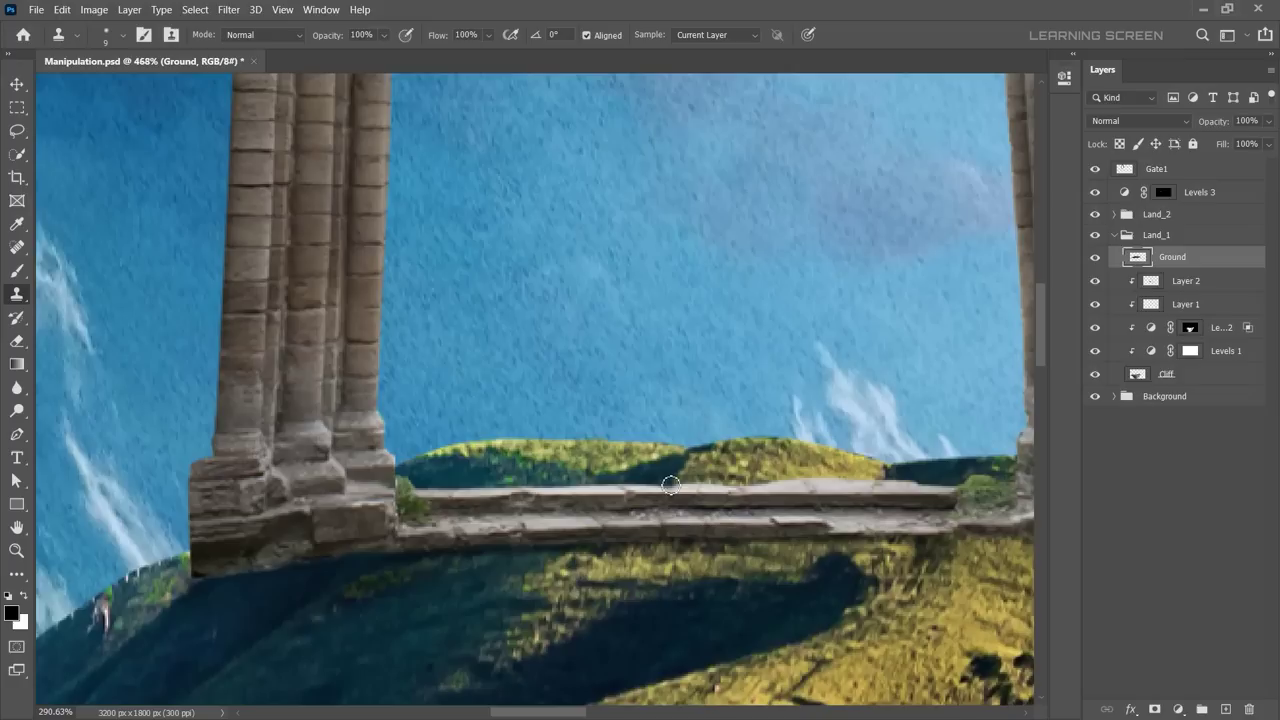
scroll(672, 487, down, 3)
scroll(491, 337, up, 3)
key(v)
click(1114, 235)
Step: Add a Levels adjustment clipped to Gate1 with lowered output white
click(1156, 169)
click(1178, 709)
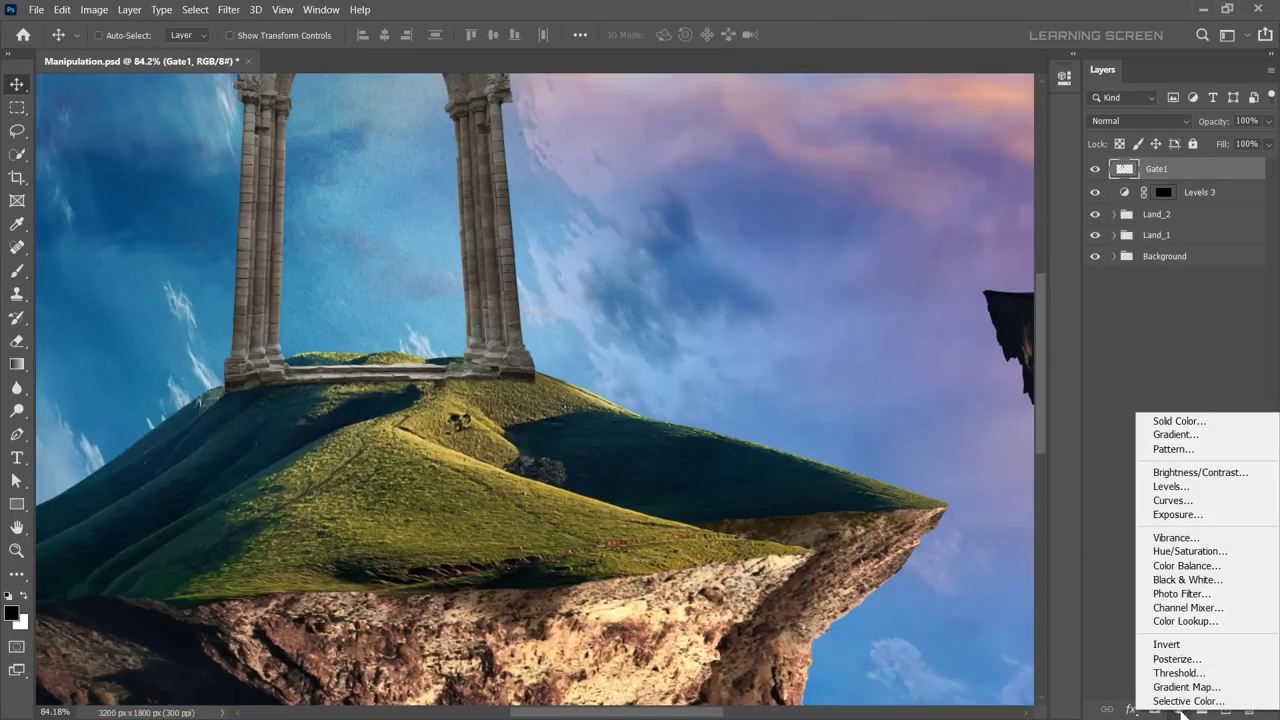
click(1167, 487)
mouse_move(1025, 284)
mouse_down()
mouse_move(943, 296)
mouse_move(979, 296)
mouse_up()
key(ctrl+alt+g)
Step: Tweak the Red and Green channels, then set RGB output white to 168
key(alt+3)
scroll(487, 329, up, 5)
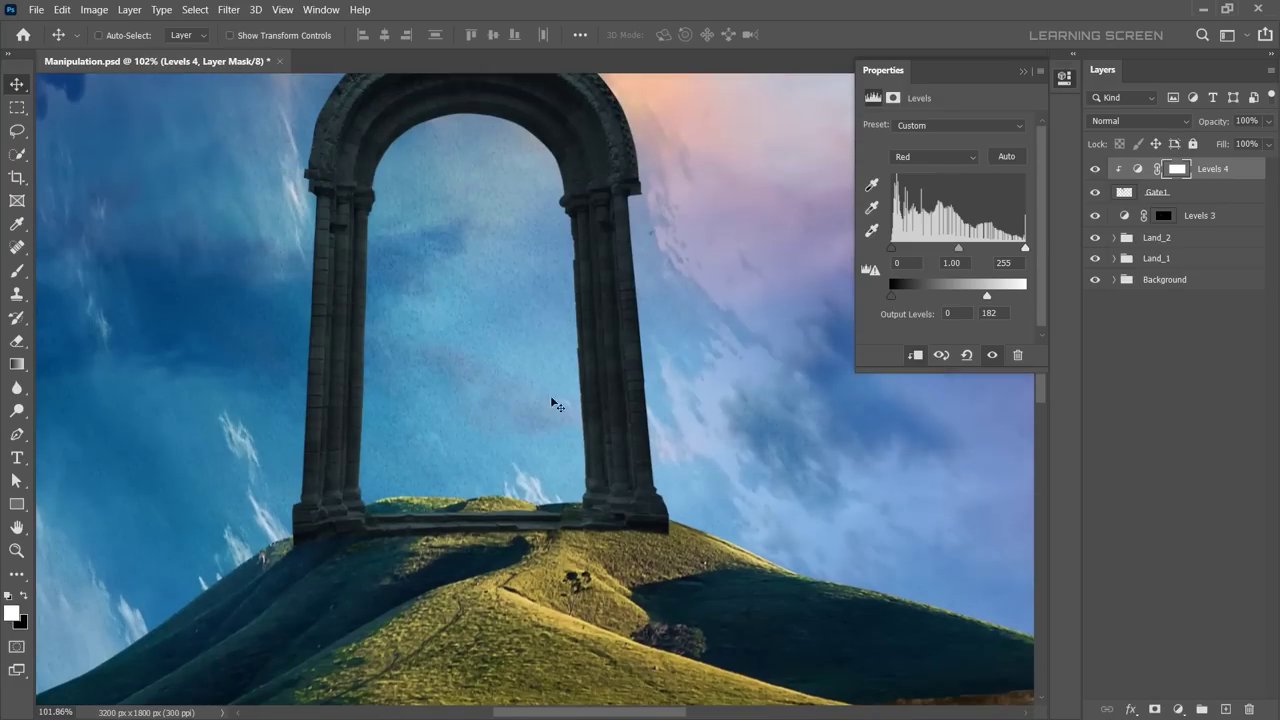
click(933, 157)
click(901, 196)
click(933, 157)
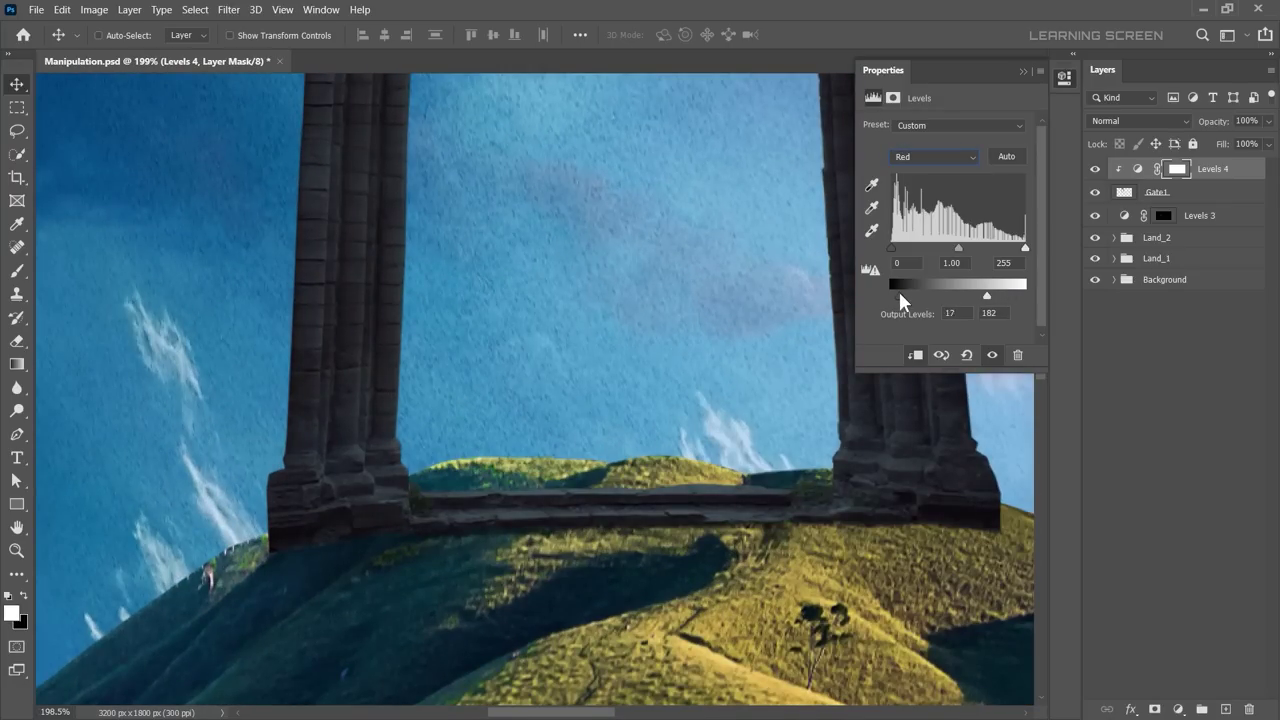
click(905, 172)
mouse_move(1025, 296)
mouse_down()
mouse_move(965, 294)
mouse_move(979, 296)
mouse_up()
Step: Paint the Levels mask along the pillars with a small brush at 50% flow
scroll(615, 400, down, 5)
scroll(447, 282, up, 8)
key(b)
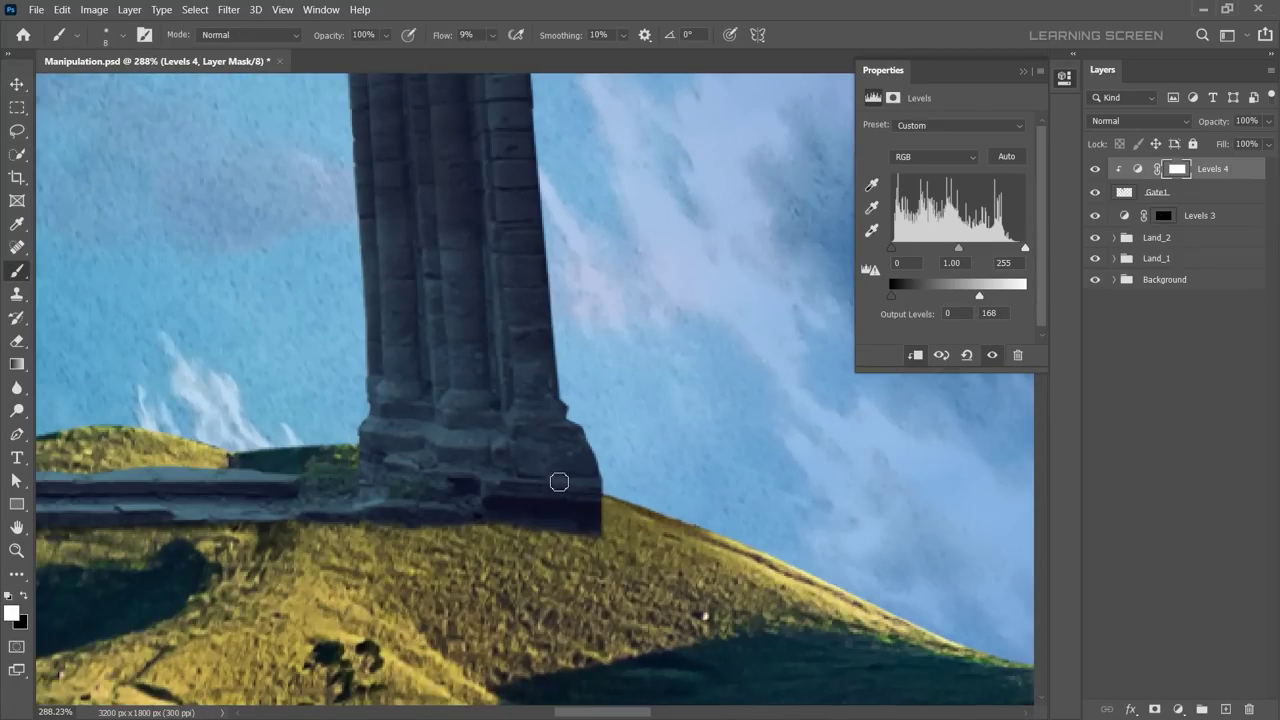
scroll(578, 518, down, 2)
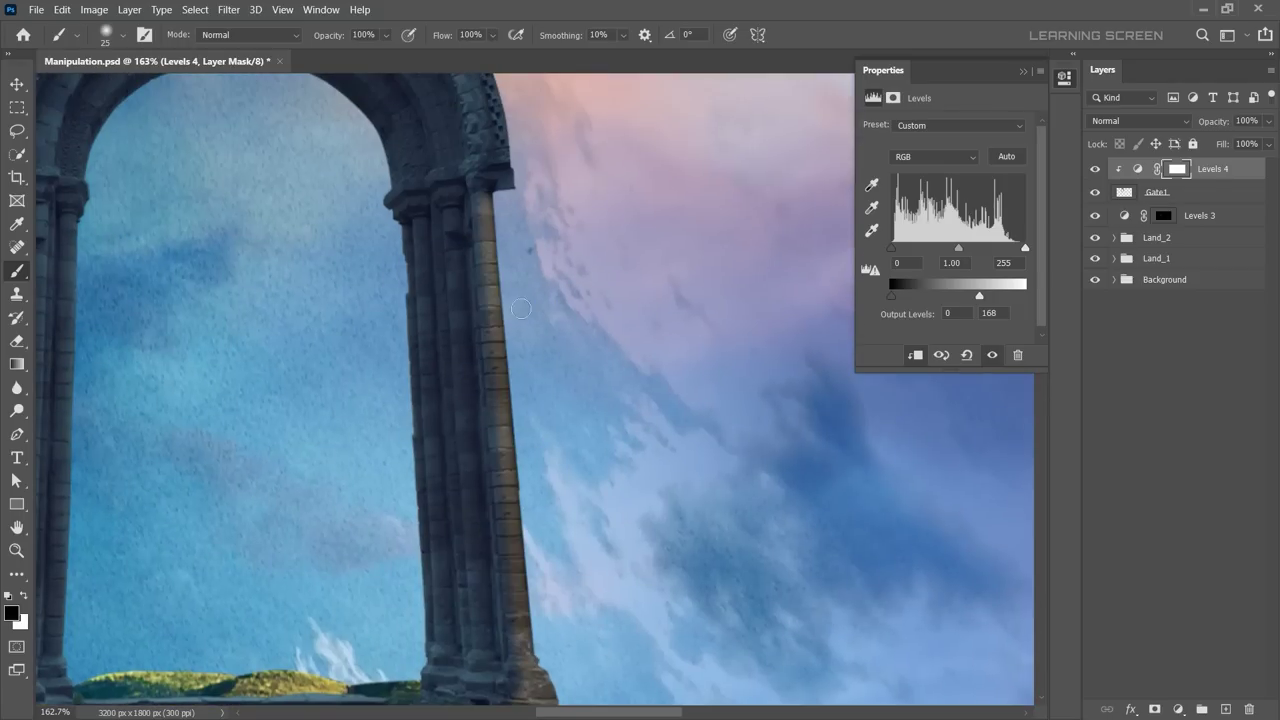
key(shift+5)
scroll(514, 494, down, 3)
scroll(363, 452, left, 3)
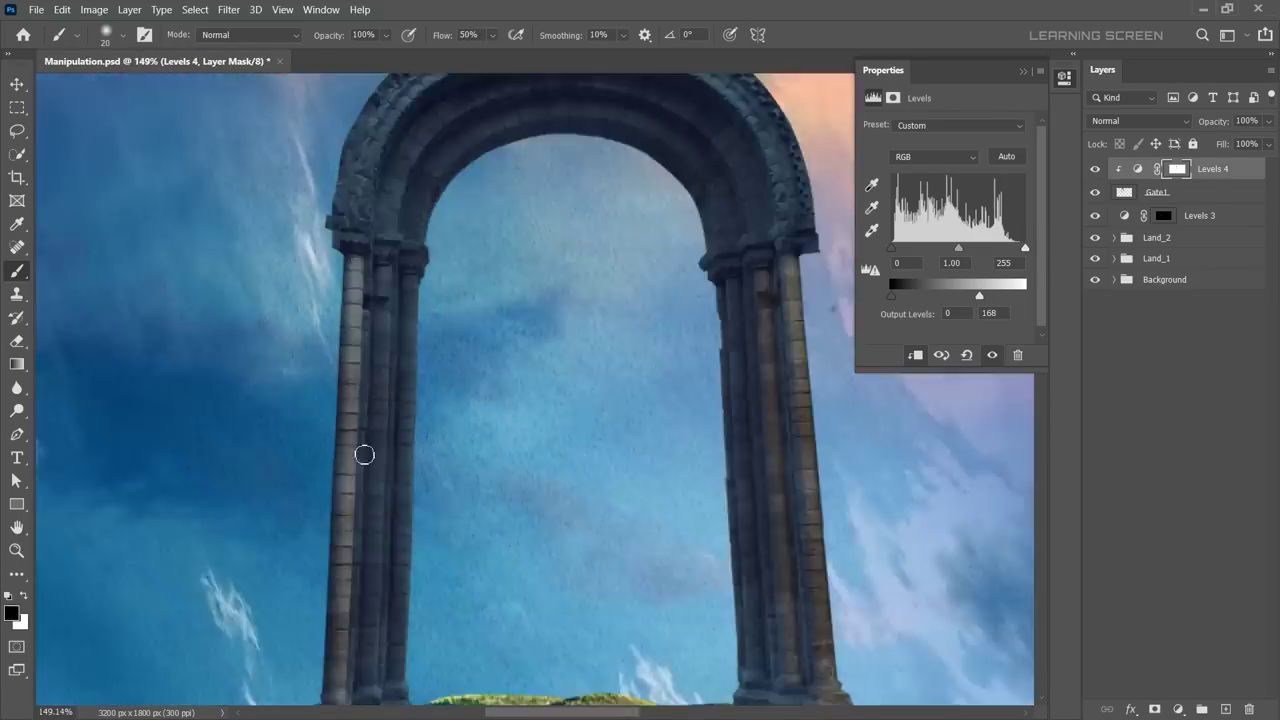
scroll(741, 460, up, 3)
scroll(741, 460, up, 3)
key(bracketleft)
key(bracketleft)
key(bracketleft)
scroll(544, 490, down, 4)
key(bracketright)
key(bracketright)
key(bracketright)
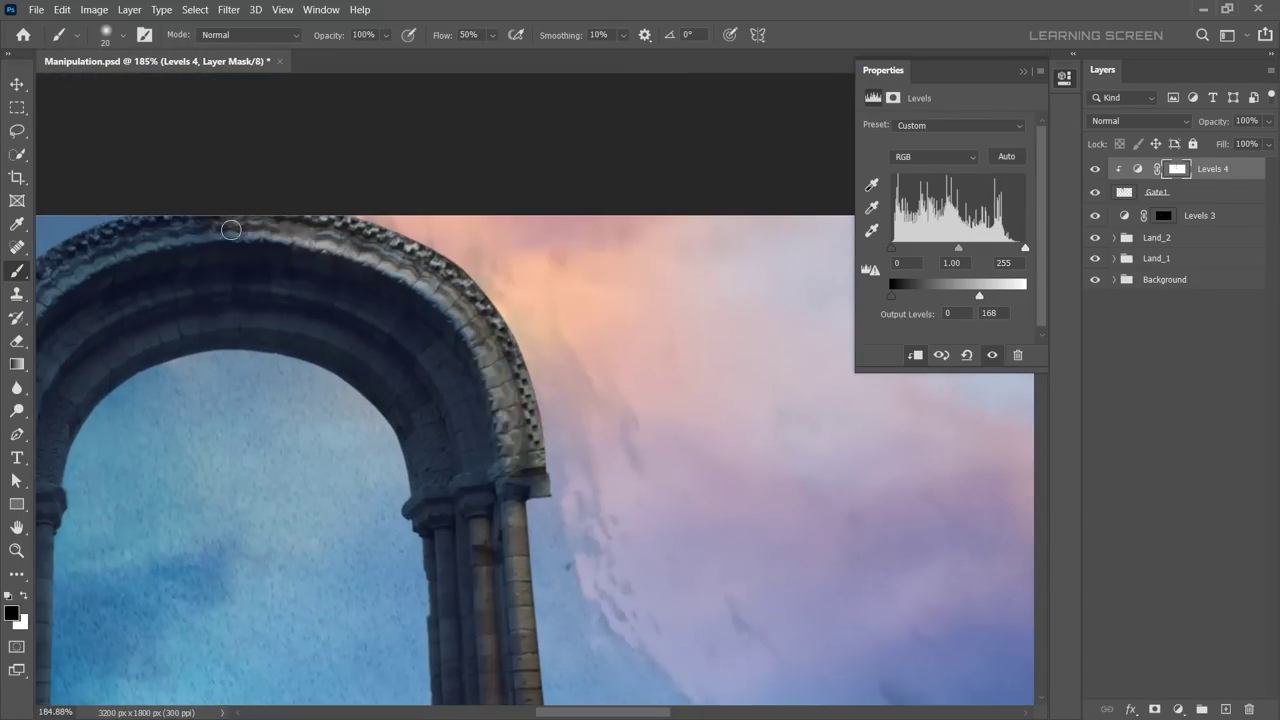
scroll(569, 303, down, 3)
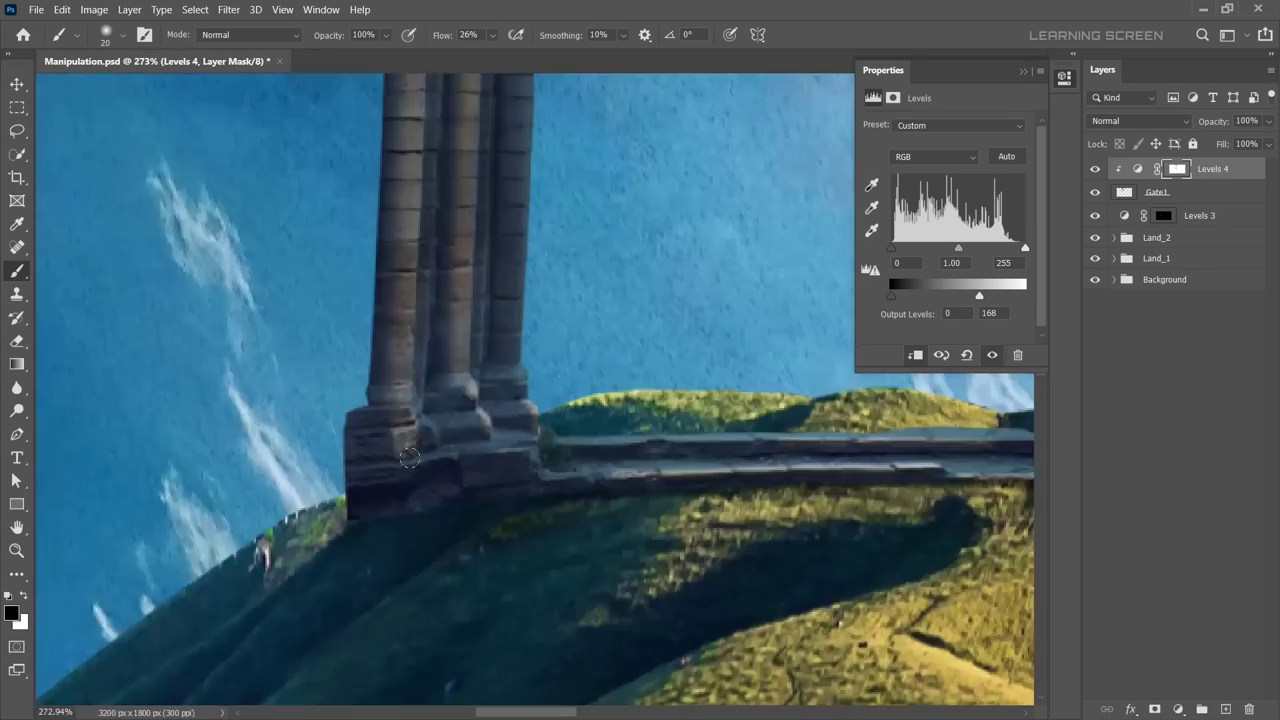
scroll(533, 180, up, 3)
key(bracketleft)
key(shift+0)
Step: Refine the Levels mask along the arch edges, varying the brush size
scroll(533, 180, down, 3)
scroll(533, 180, up, 2)
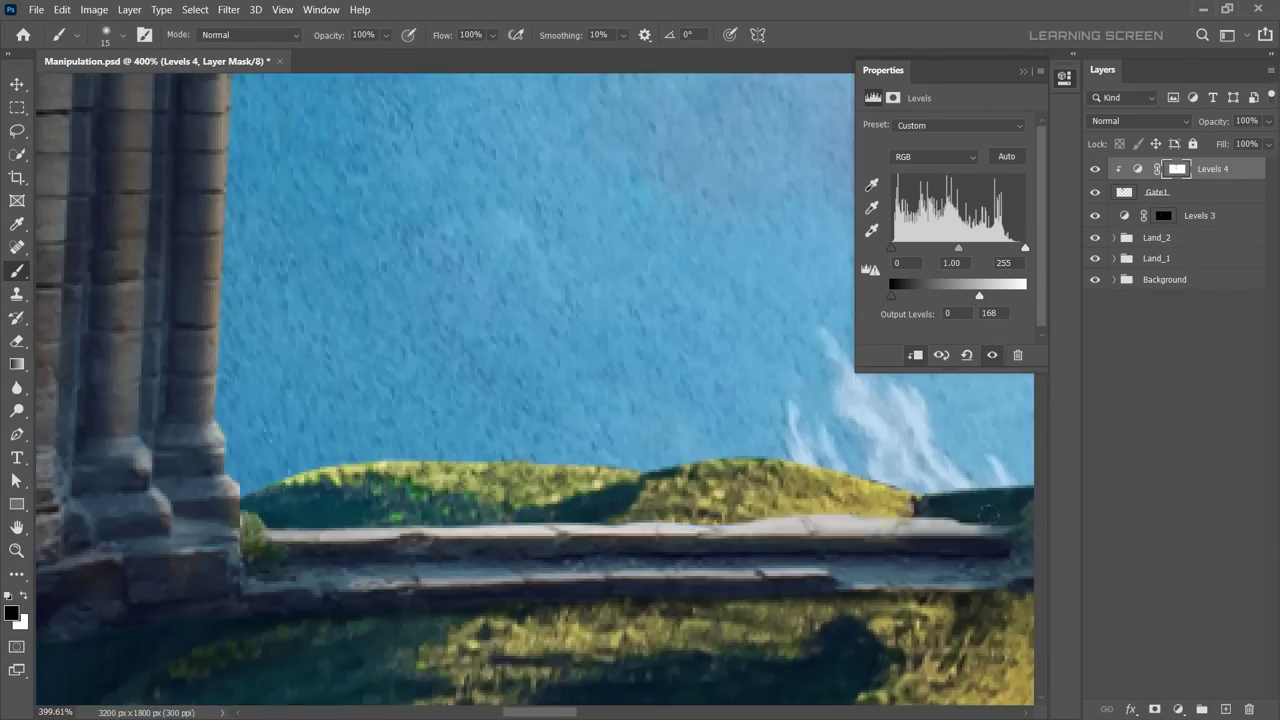
scroll(651, 457, down, 2)
key(bracketright)
key(bracketright)
key(bracketright)
scroll(634, 514, down, 5)
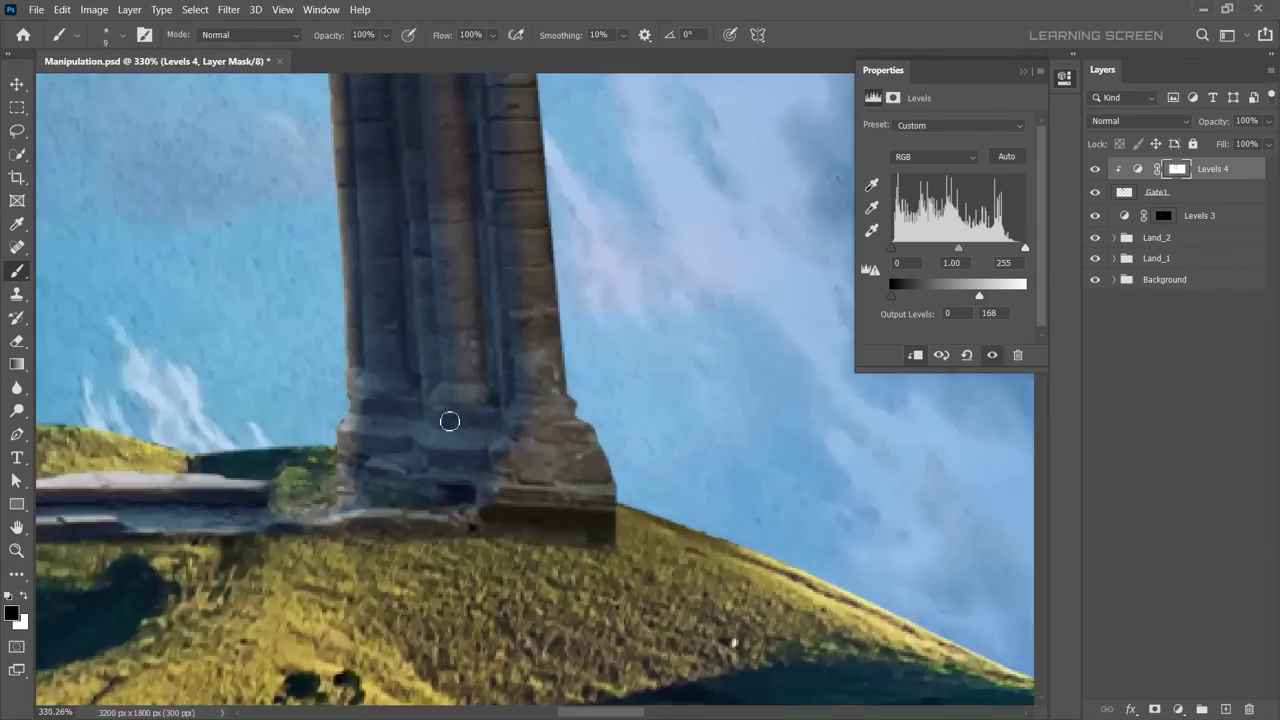
scroll(449, 420, up, 2)
scroll(474, 466, up, 1)
key(bracketleft)
key(bracketleft)
key(bracketleft)
scroll(464, 481, up, 2)
scroll(300, 200, up, 5)
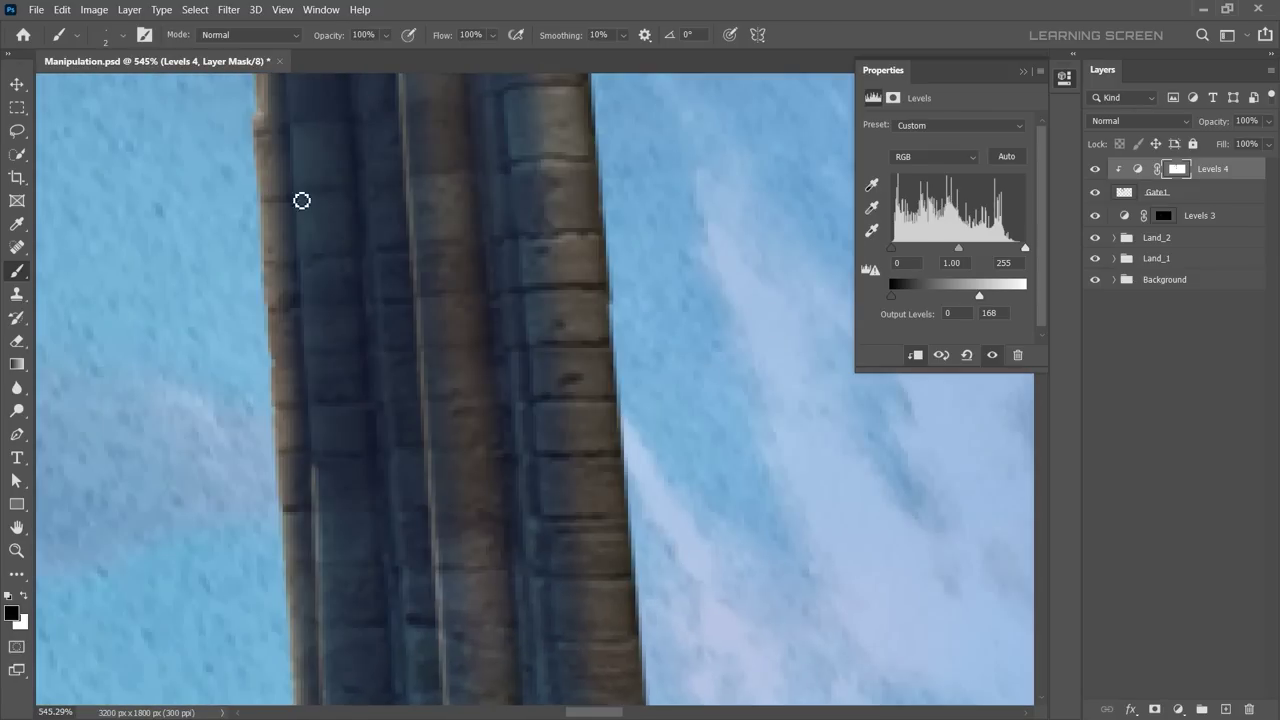
scroll(363, 314, up, 3)
scroll(254, 526, down, 4)
scroll(186, 503, up, 3)
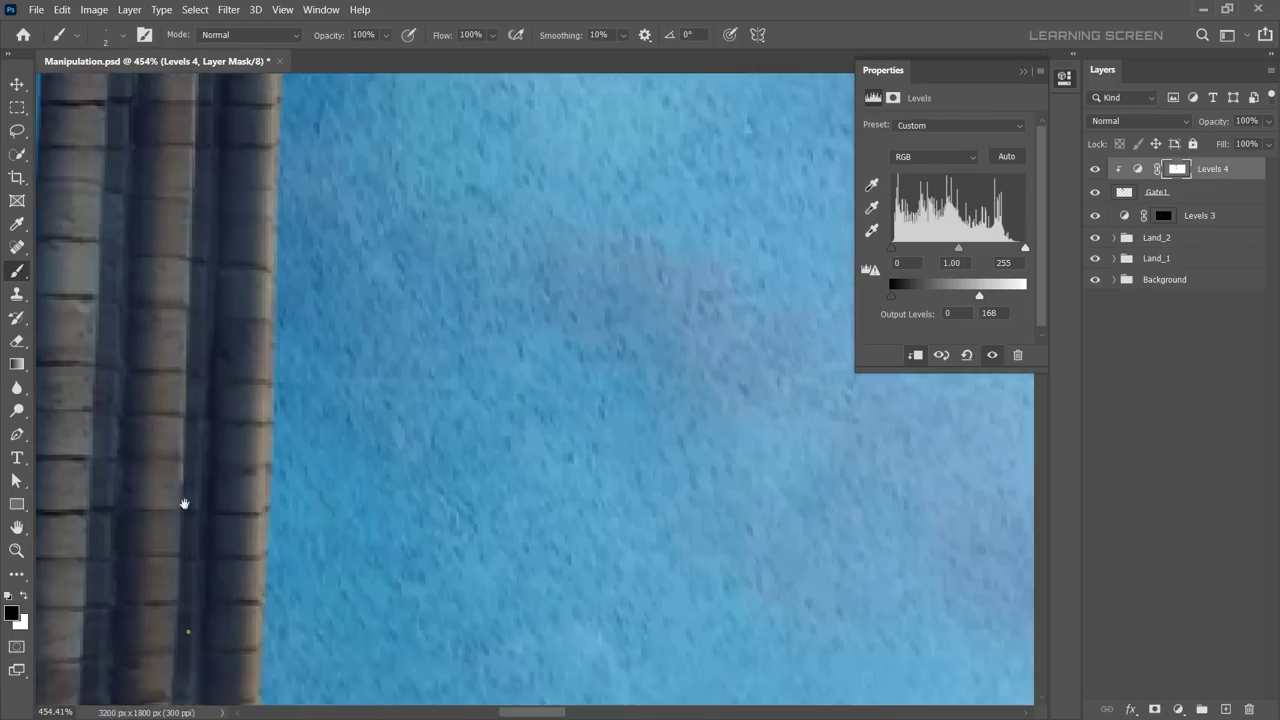
scroll(343, 263, down, 3)
scroll(387, 232, up, 1)
key(bracketright)
scroll(387, 232, right, 3)
scroll(617, 489, down, 3)
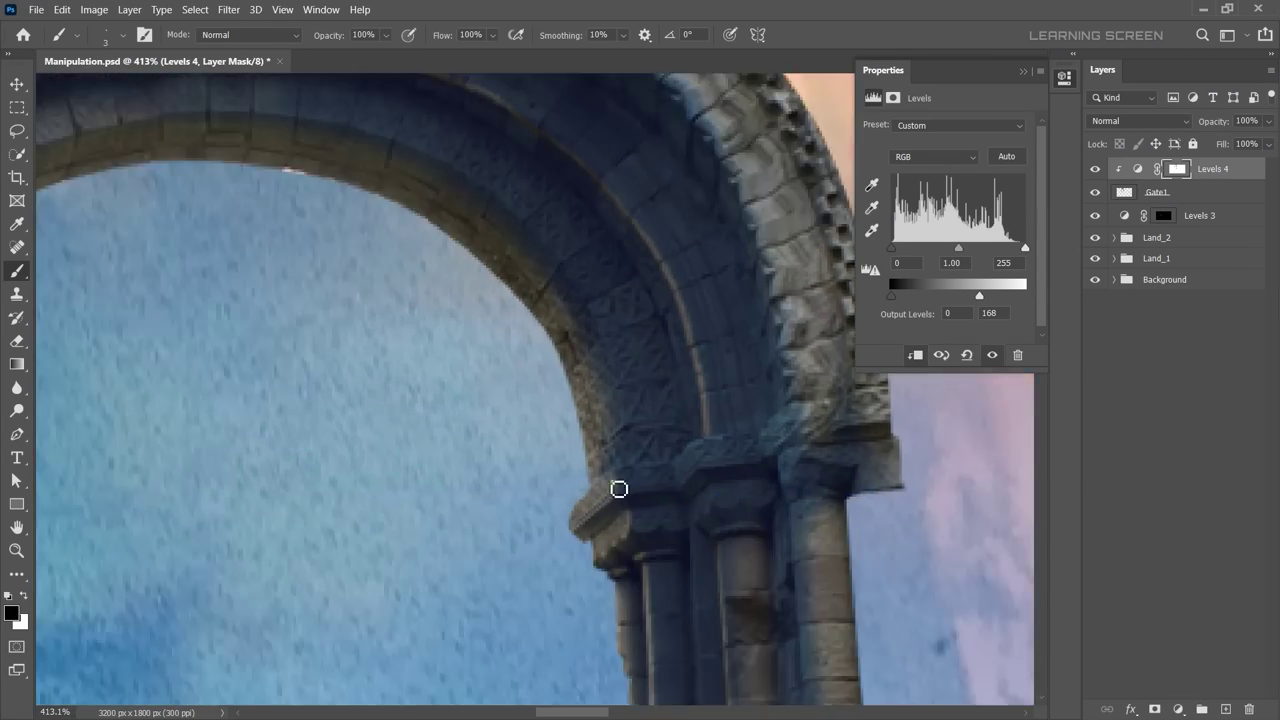
scroll(214, 486, left, 3)
scroll(489, 405, down, 8)
key(bracketright)
key(bracketright)
key(bracketright)
scroll(489, 405, up, 2)
Step: Add a clipped Levels 5 that brightens the arch highlights, with its mask inverted
key(v)
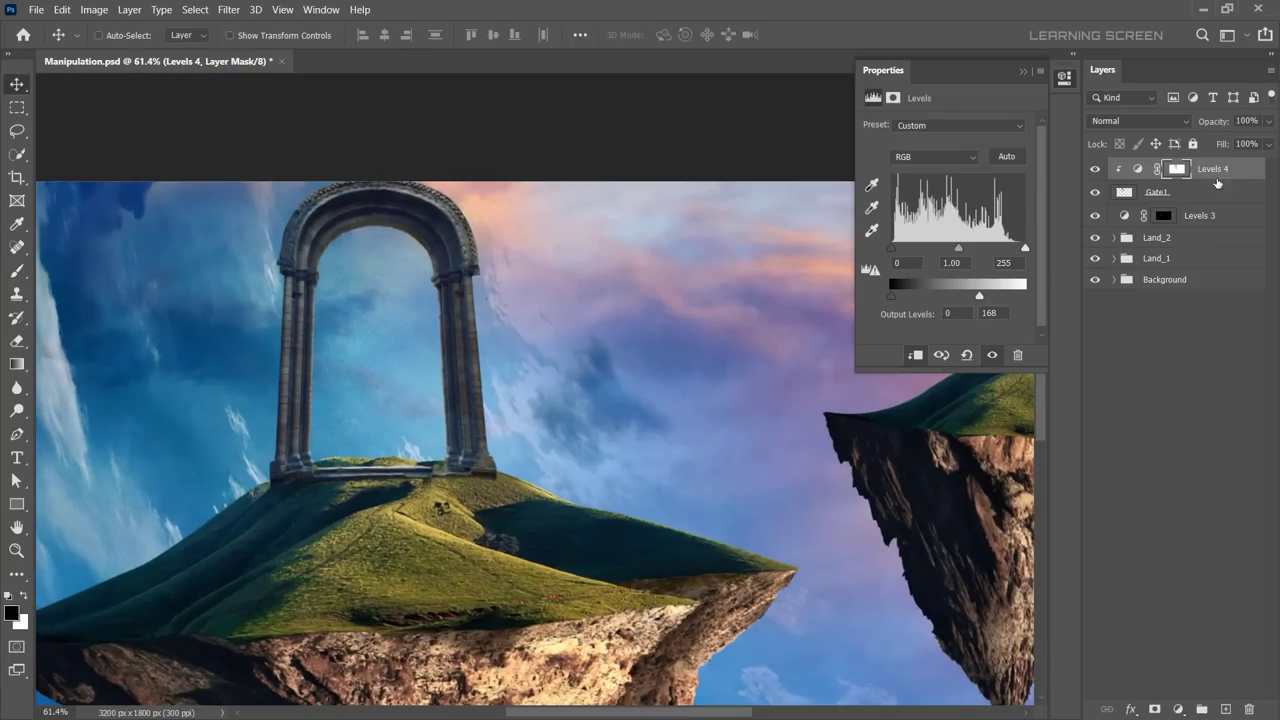
click(1177, 709)
click(1180, 481)
drag(1025, 247, 980, 248)
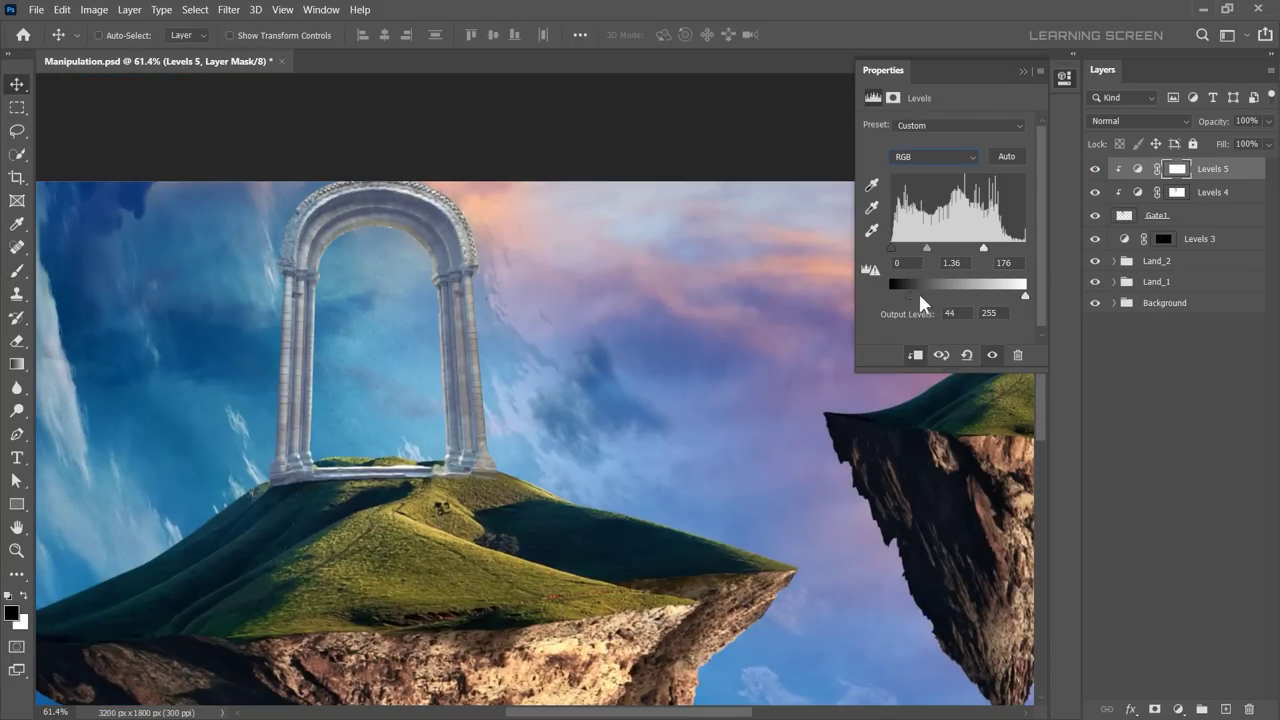
key(alt+3)
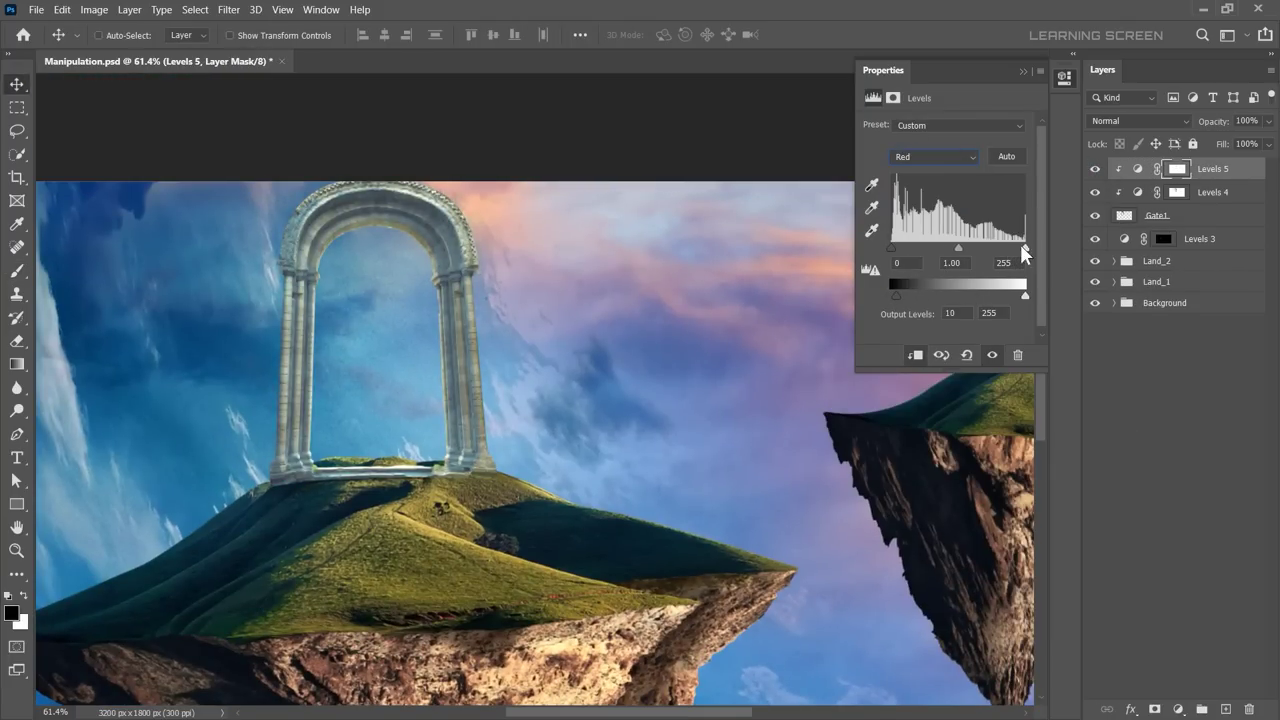
key(ctrl+i)
Step: Paint highlights into the Levels 5 mask around the pillar base at 35% flow
key(b)
scroll(410, 294, up, 5)
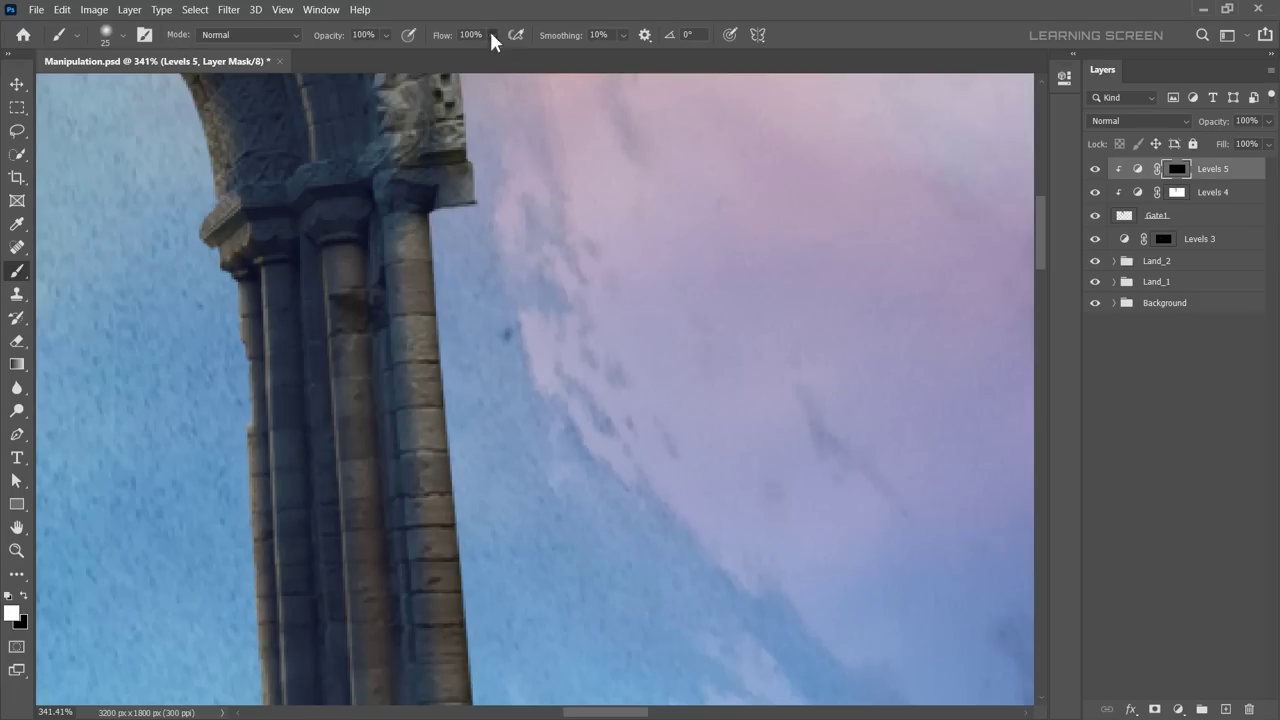
scroll(420, 500, down, 5)
scroll(383, 571, up, 3)
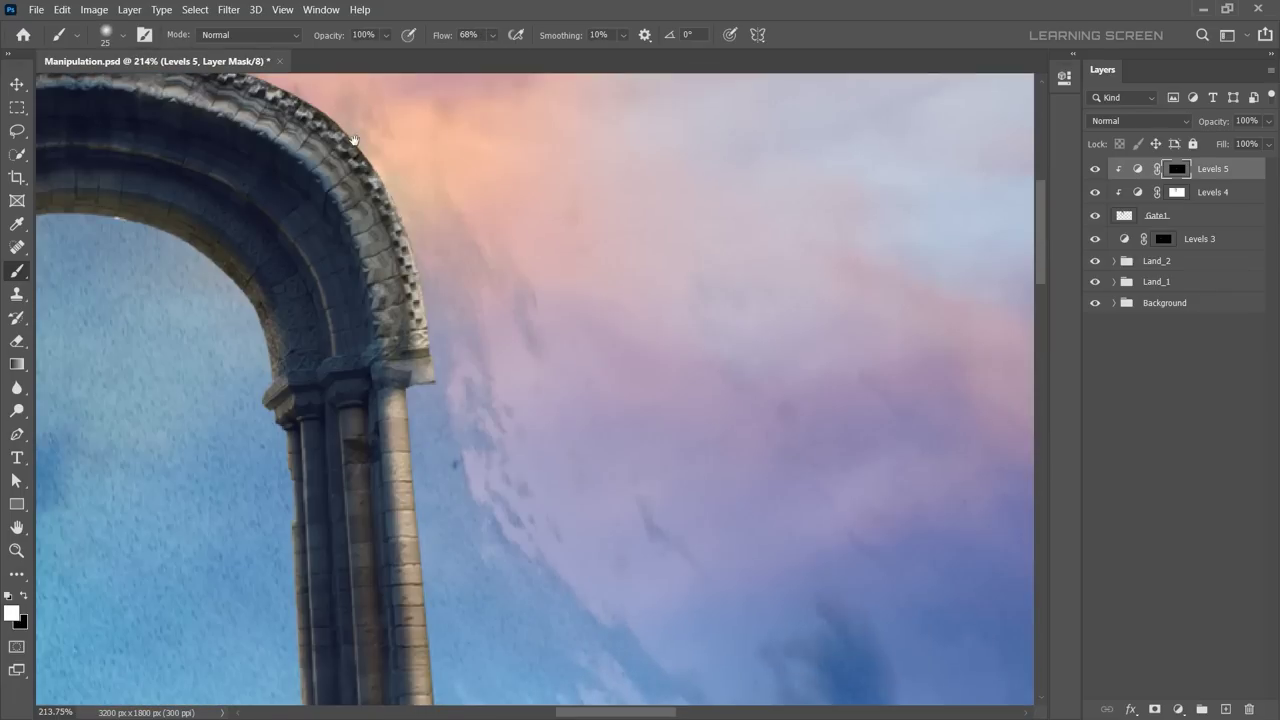
scroll(491, 509, down, 3)
scroll(508, 385, up, 4)
key(bracketleft)
key(bracketleft)
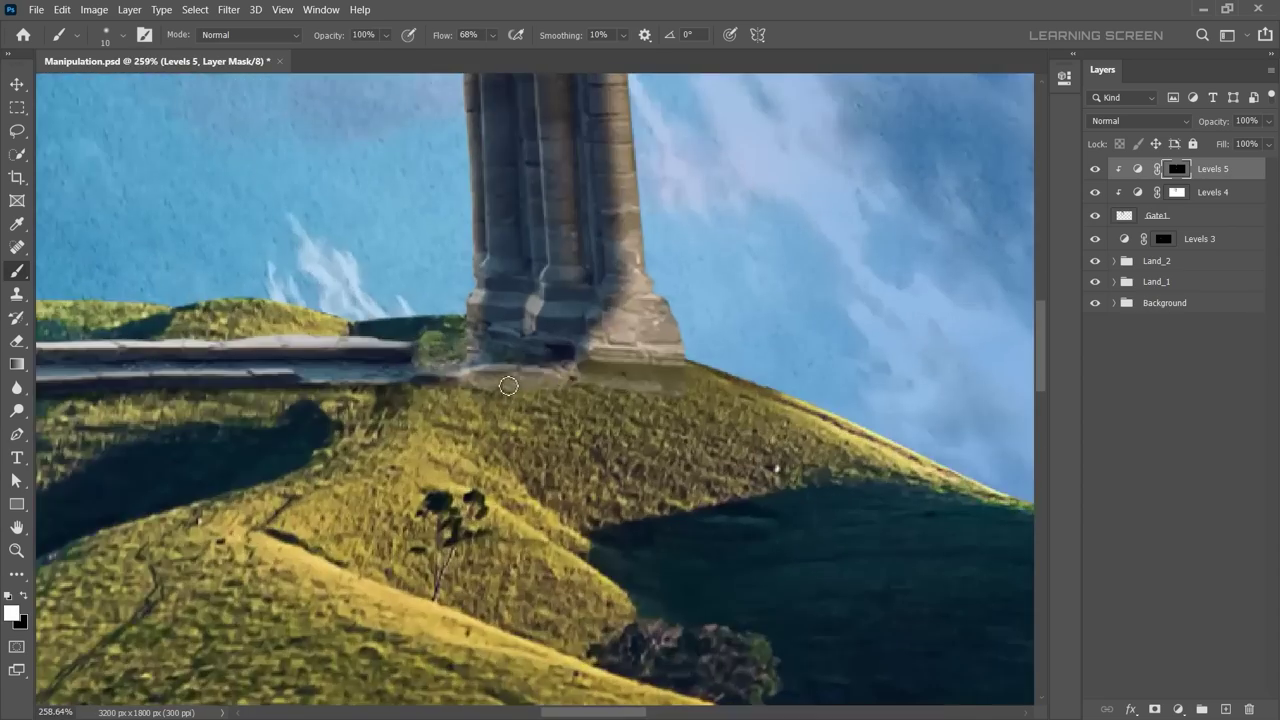
key(ctrl+z)
scroll(508, 385, down, 2)
scroll(483, 103, up, 3)
scroll(263, 183, down, 1)
scroll(280, 296, up, 3)
key(shift+3)
key(shift+5)
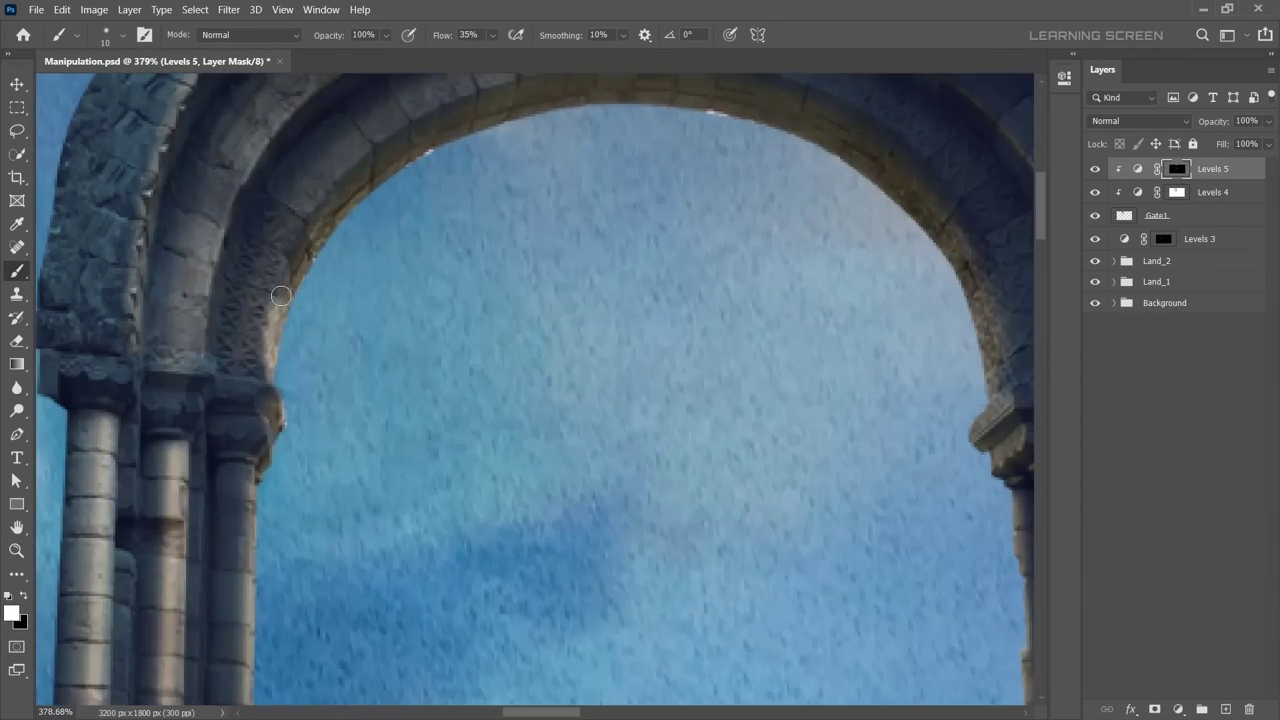
scroll(389, 309, down, 3)
scroll(483, 300, down, 1)
scroll(135, 505, down, 5)
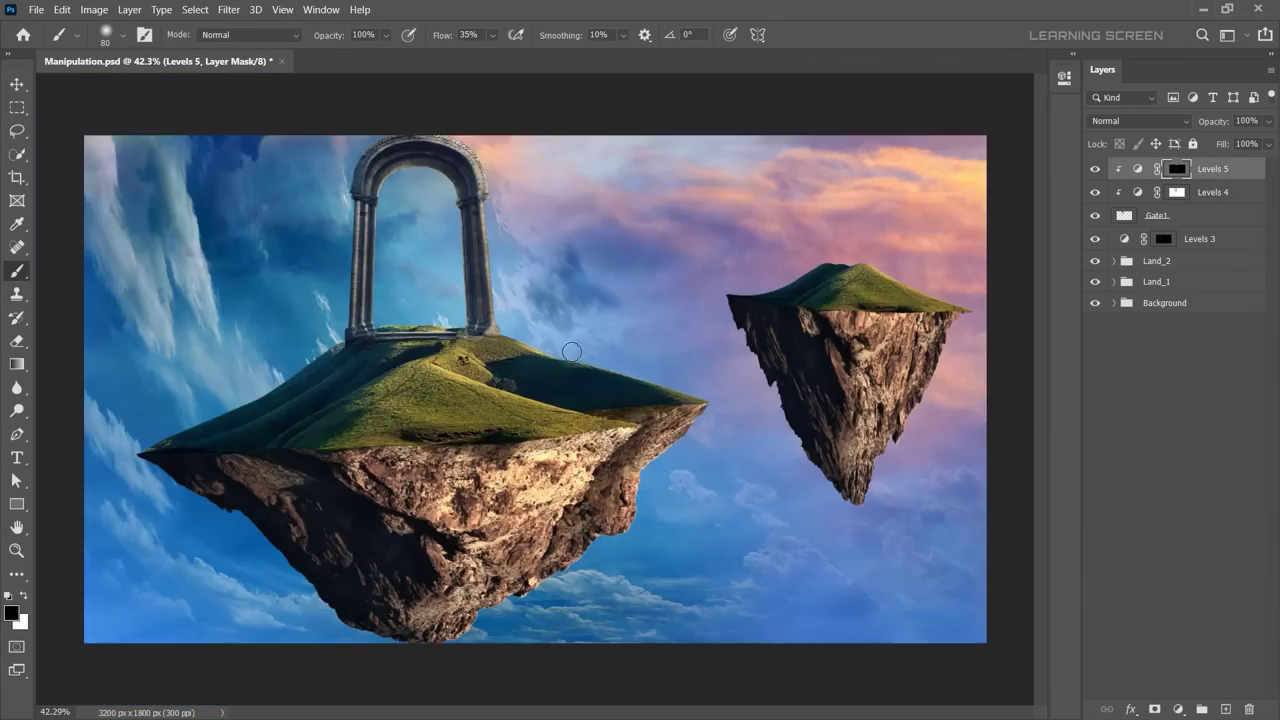
scroll(511, 240, up, 2)
scroll(574, 320, down, 1)
scroll(511, 240, down, 1)
key(bracketright)
scroll(538, 394, down, 2)
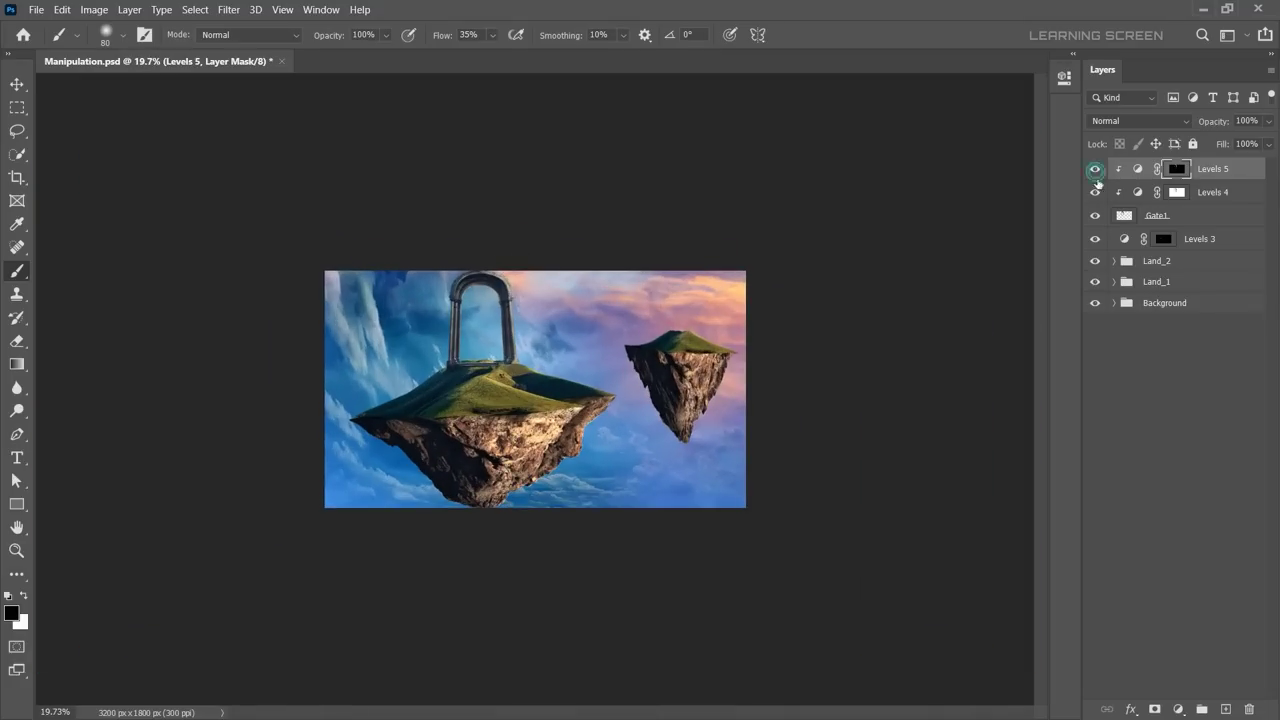
scroll(540, 391, up, 2)
scroll(451, 190, up, 3)
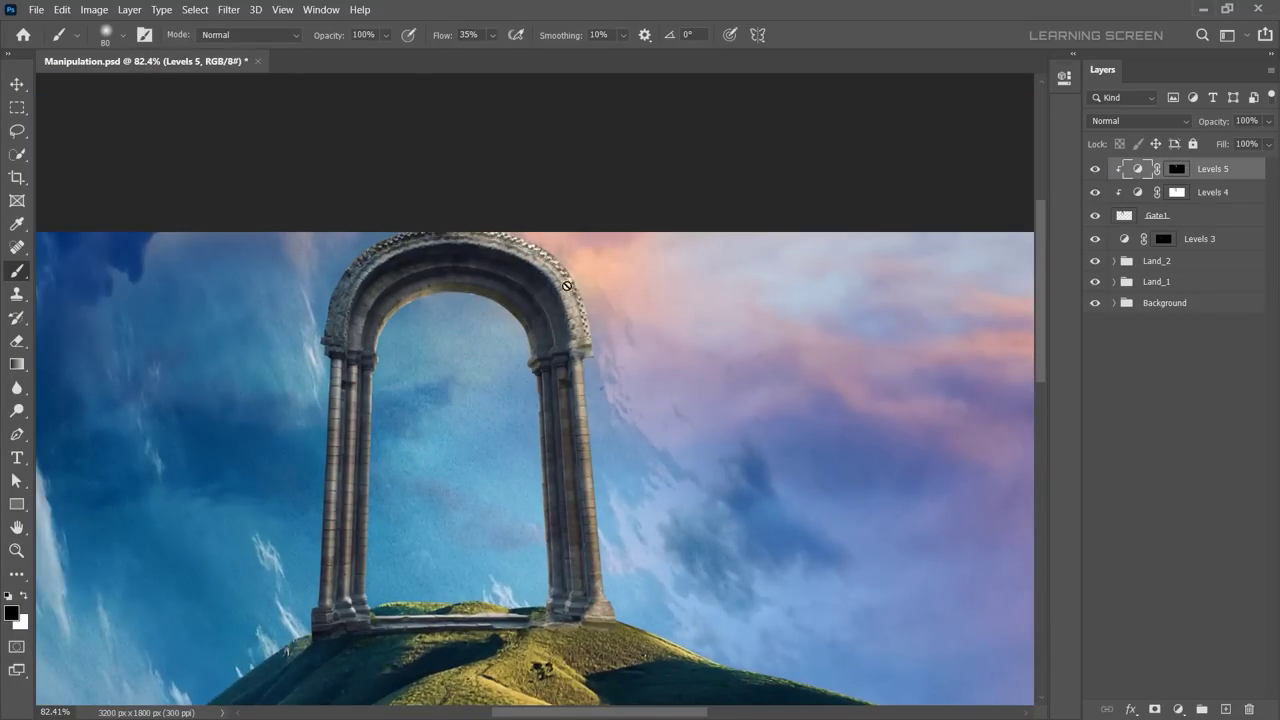
Step: Add a Hue/Saturation layer tinting the arch cyan, set to Color Dodge
click(18, 86)
click(1178, 709)
click(1200, 567)
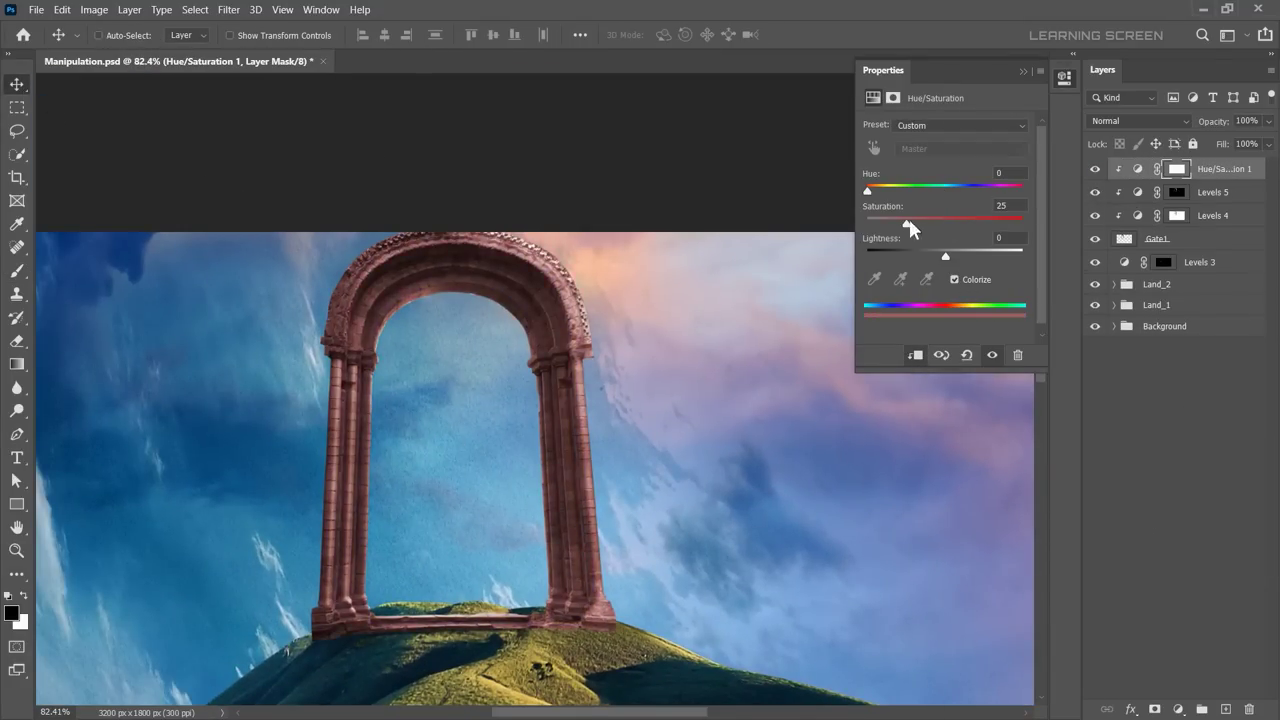
drag(867, 190, 950, 190)
click(1023, 70)
click(1140, 121)
click(1120, 217)
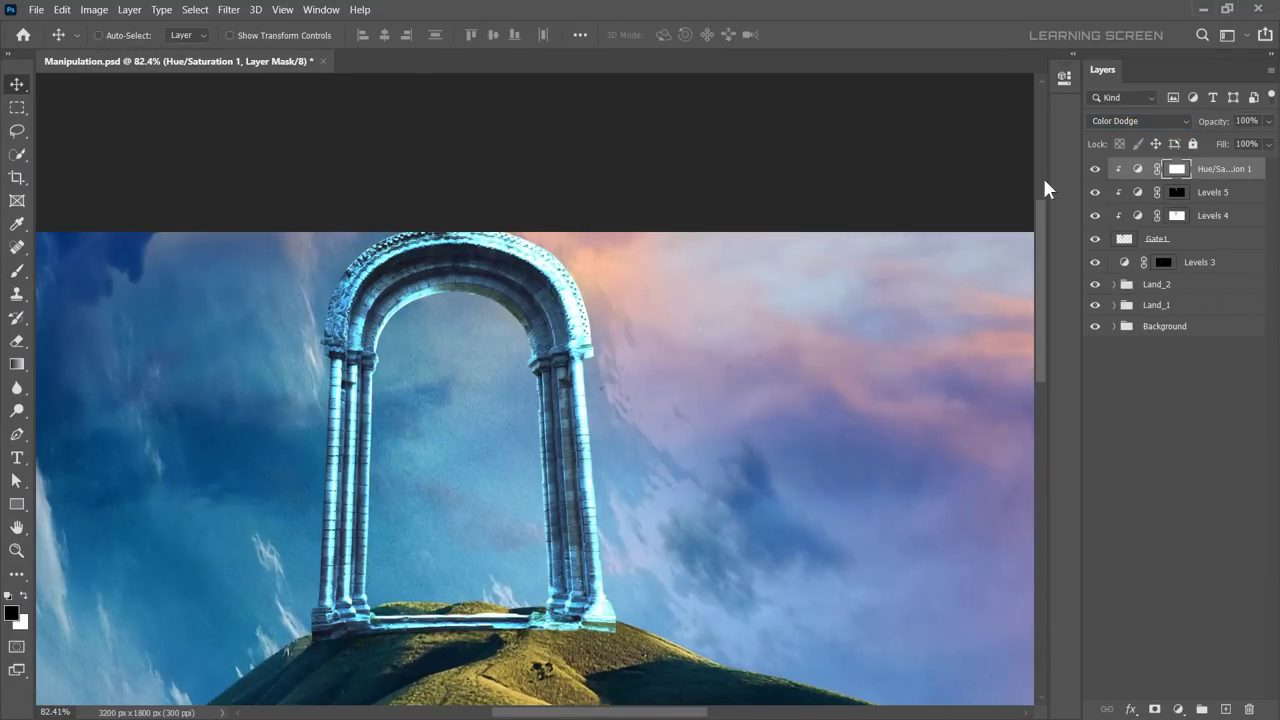
Step: Split the Hue/Saturation layer's dark Blend If range so shadows stay untinted
double_click(1240, 169)
drag(903, 507, 929, 506)
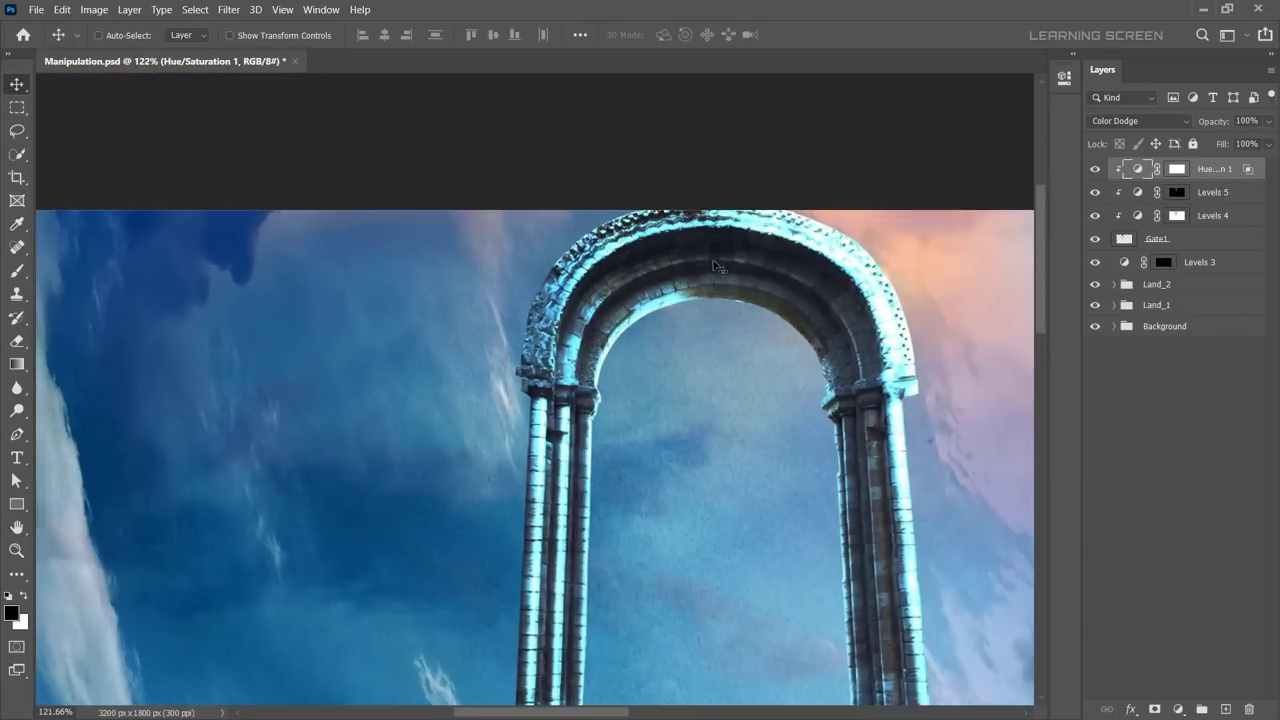
key(ctrl+shift+z)
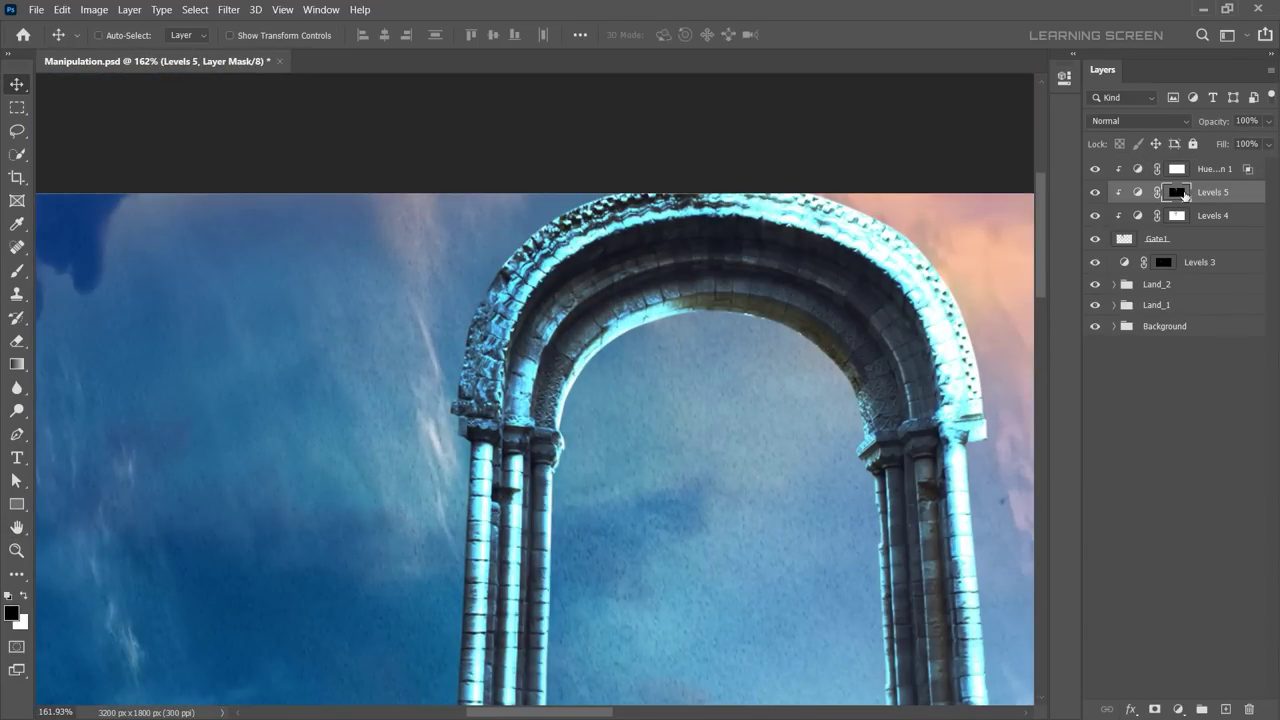
key(b)
scroll(640, 355, up, 3)
scroll(730, 270, down, 3)
scroll(730, 270, down, 2)
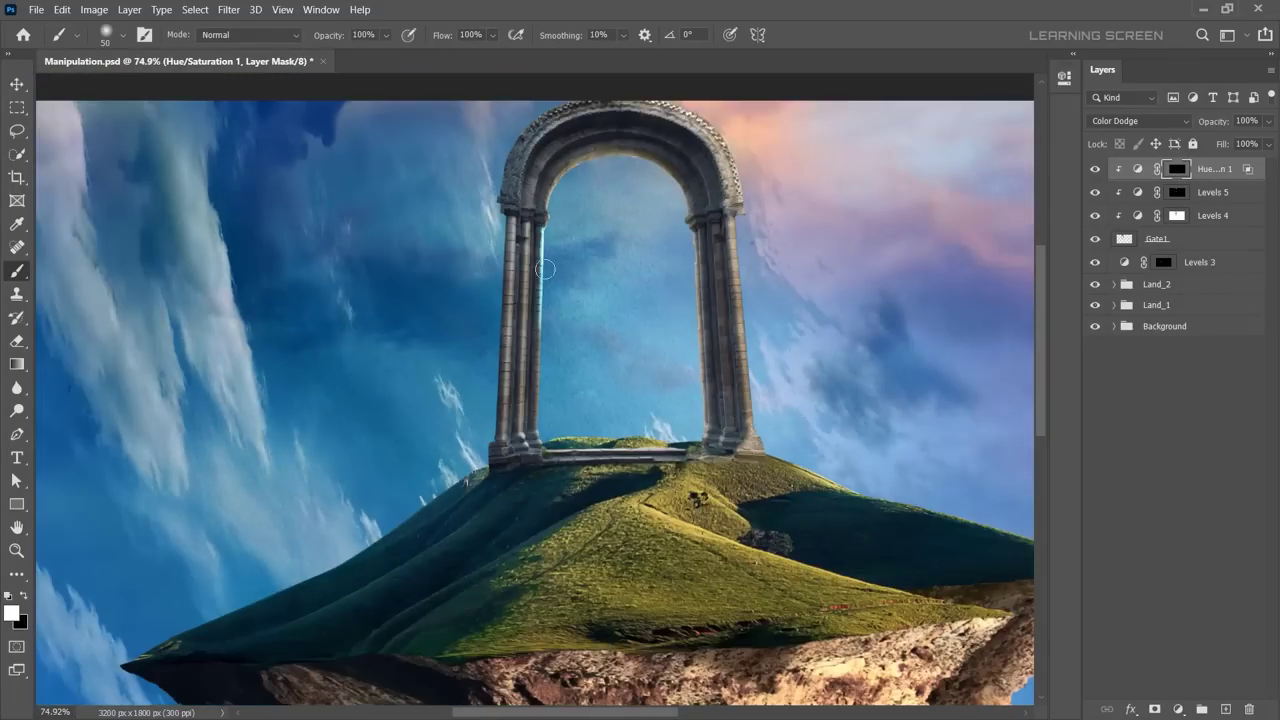
Step: Paint a cyan glow along the arch's inner edge with an 80 px brush, then Radial Blur it
right_click(545, 269)
drag(528, 215, 678, 190)
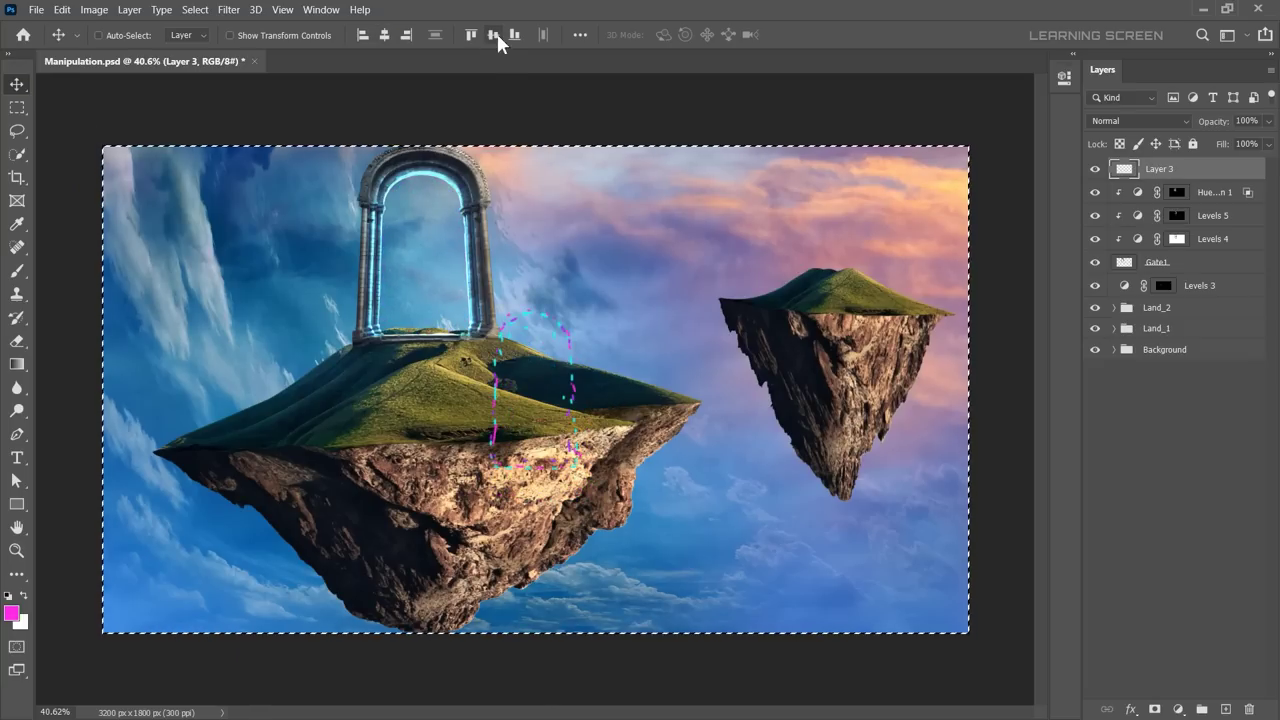
click(229, 9)
click(470, 303)
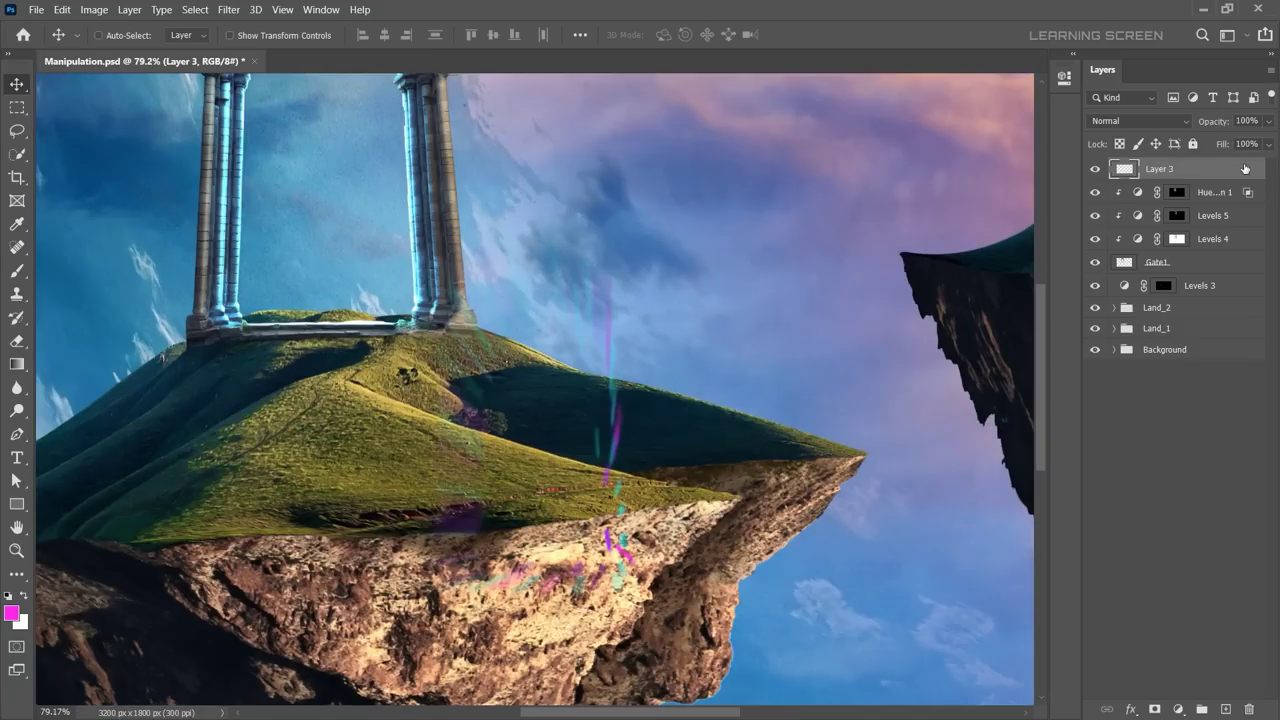
Step: Duplicate and merge the streak layer, then move and scale it to fit inside the arch
key(ctrl+j)
key(ctrl+j)
key(ctrl+j)
key(ctrl+j)
key(ctrl+e)
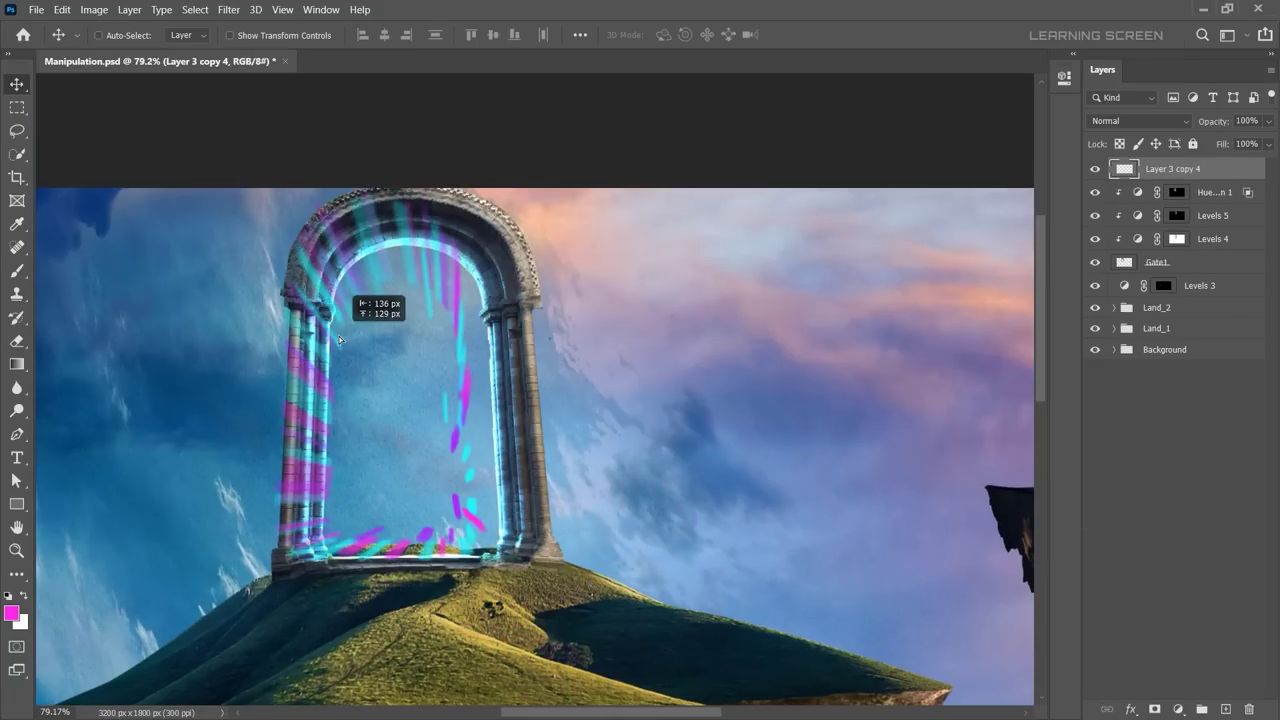
drag(339, 336, 358, 284)
key(ctrl+t)
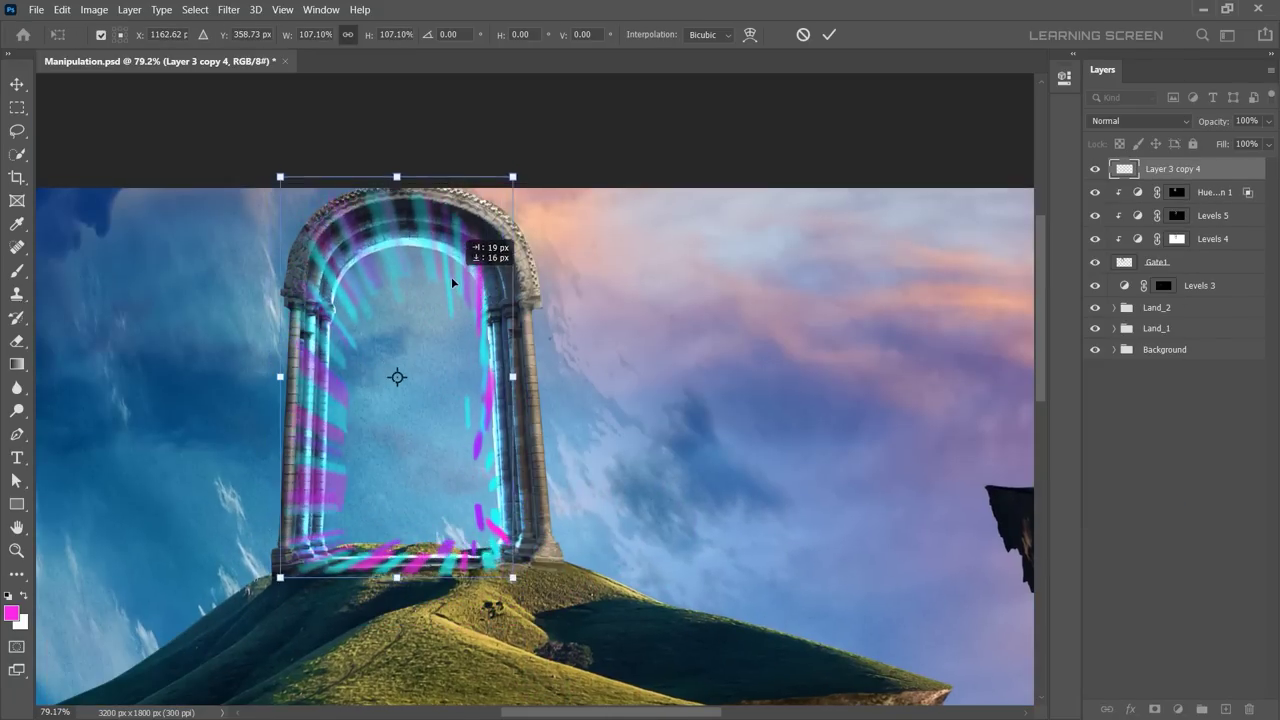
key(Return)
Step: Place a flipped copy of the streaks on the right pillar and clip it to the gate
key(ctrl+j)
key(ctrl+t)
drag(365, 304, 449, 363)
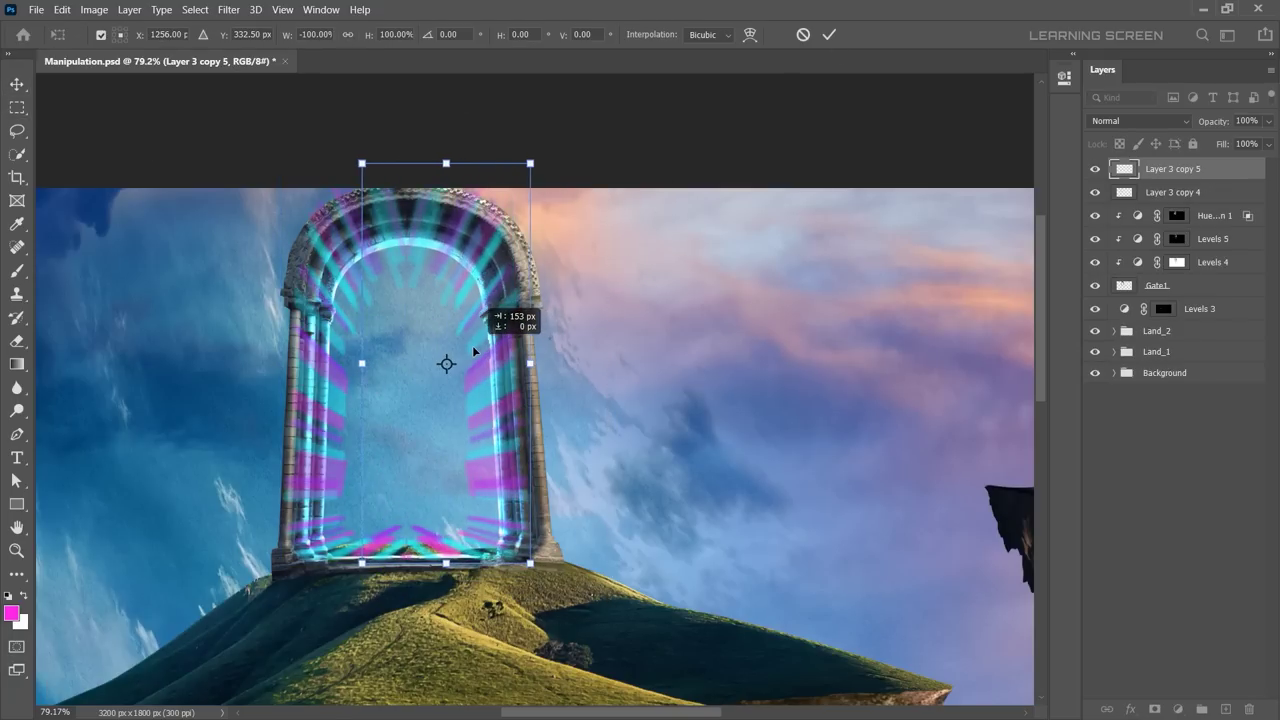
key(Return)
scroll(809, 268, up, 3)
key(ctrl+alt+g)
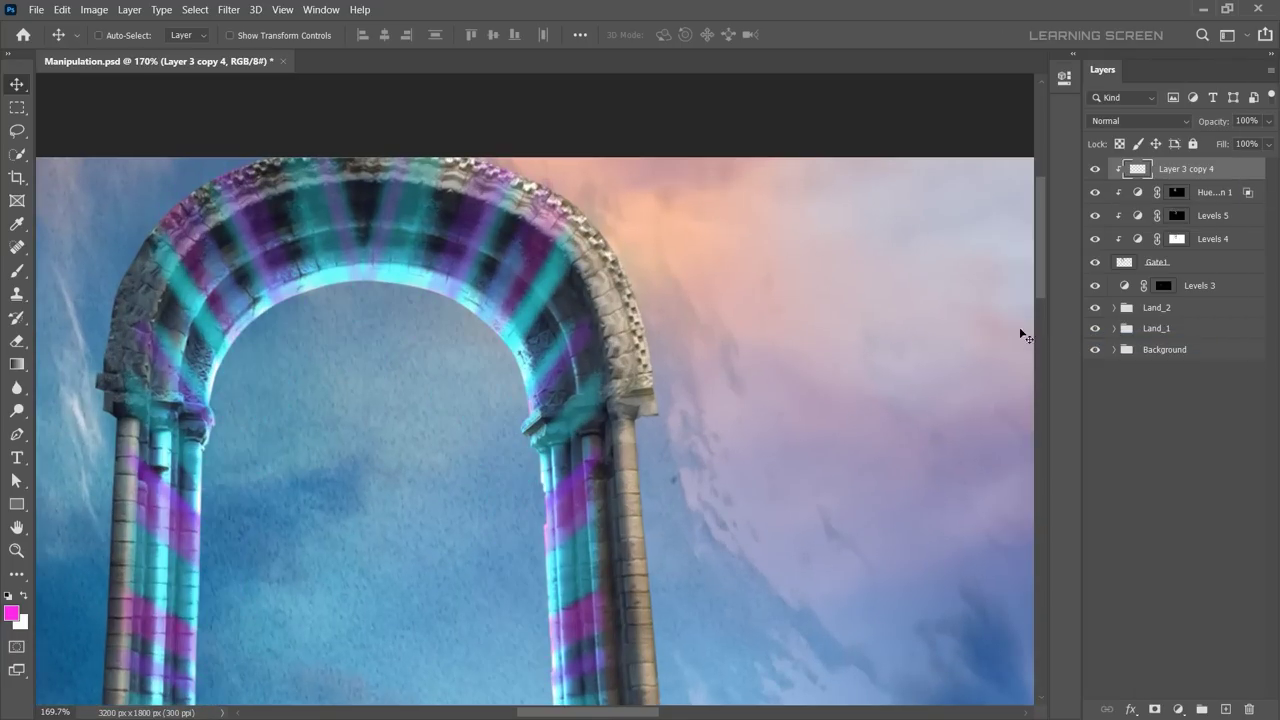
Step: Apply a Gaussian Blur to the streak layer
click(229, 9)
click(471, 246)
click(229, 9)
click(260, 27)
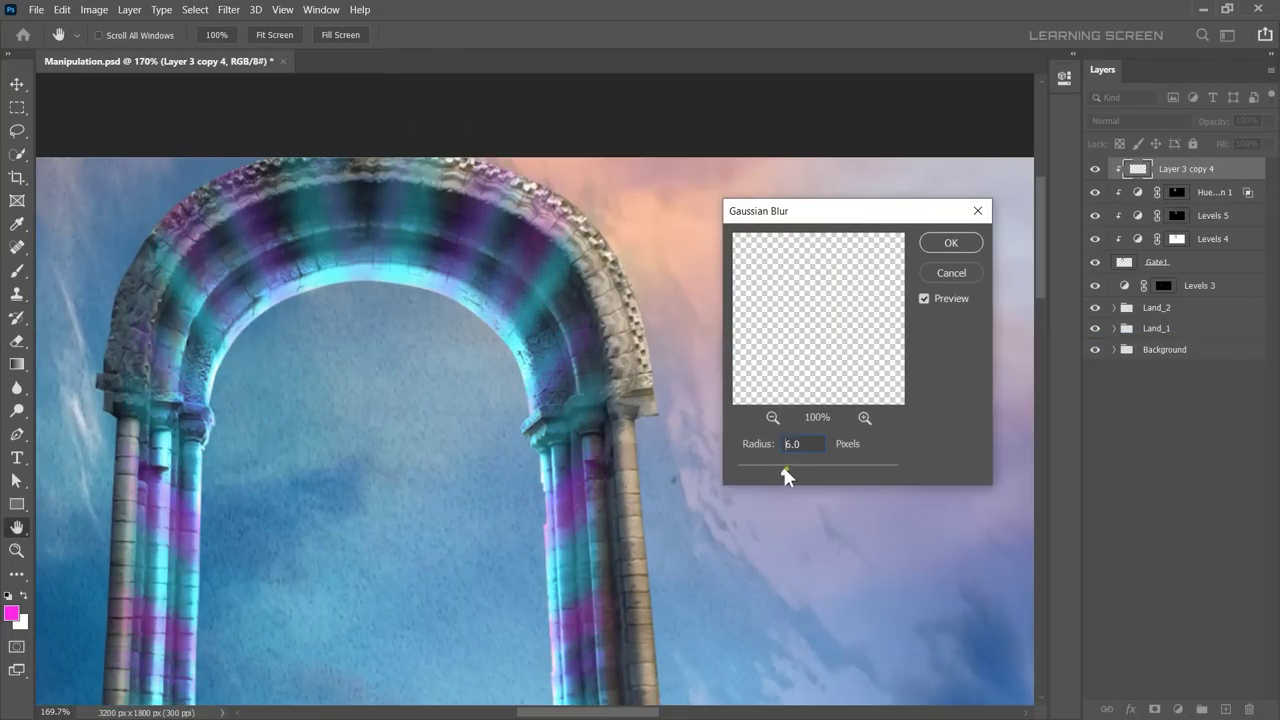
key(Return)
scroll(777, 471, down, 3)
Step: Set the Rays copy layer to Color Dodge and move the Rays layer above it
key(v)
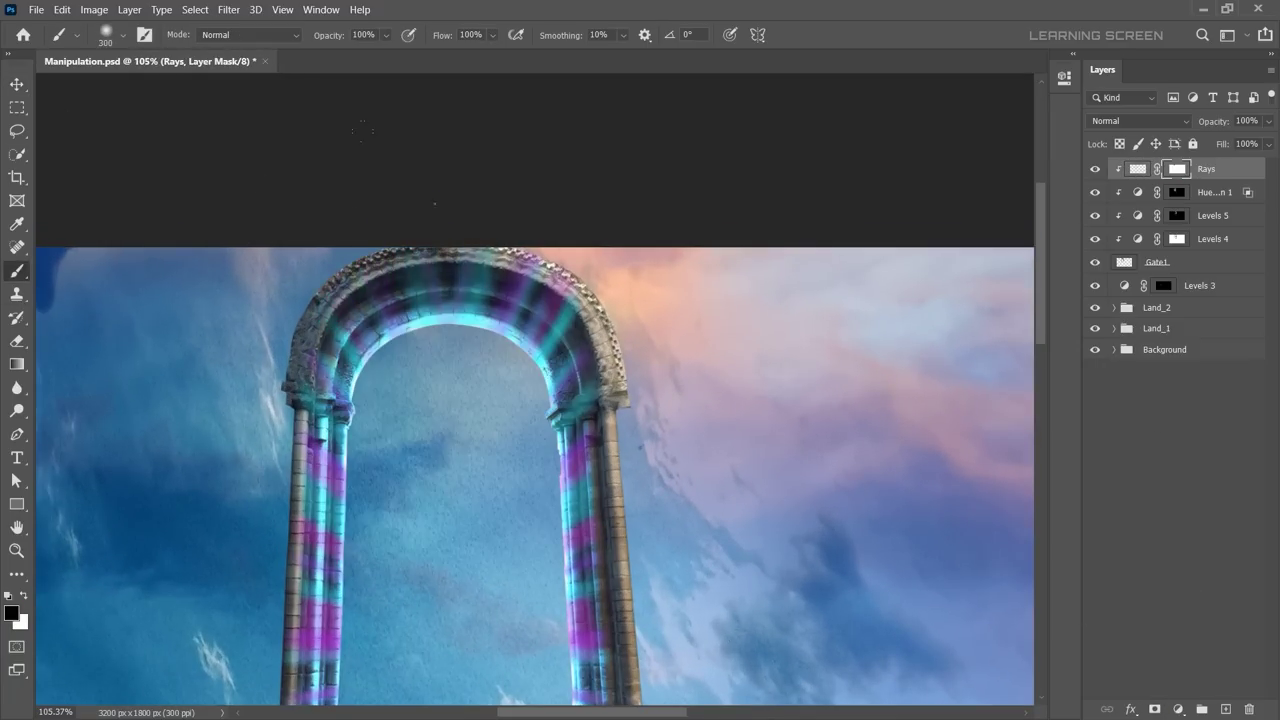
drag(621, 562, 577, 481)
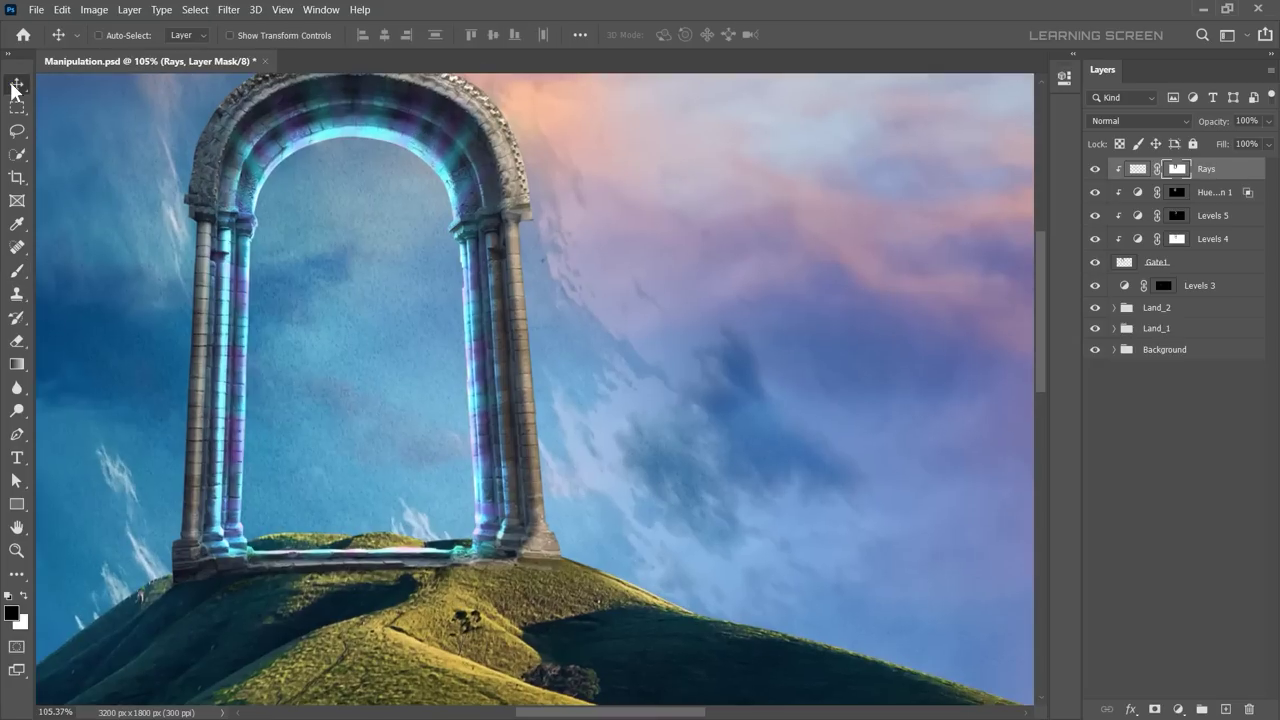
click(1138, 121)
click(1120, 280)
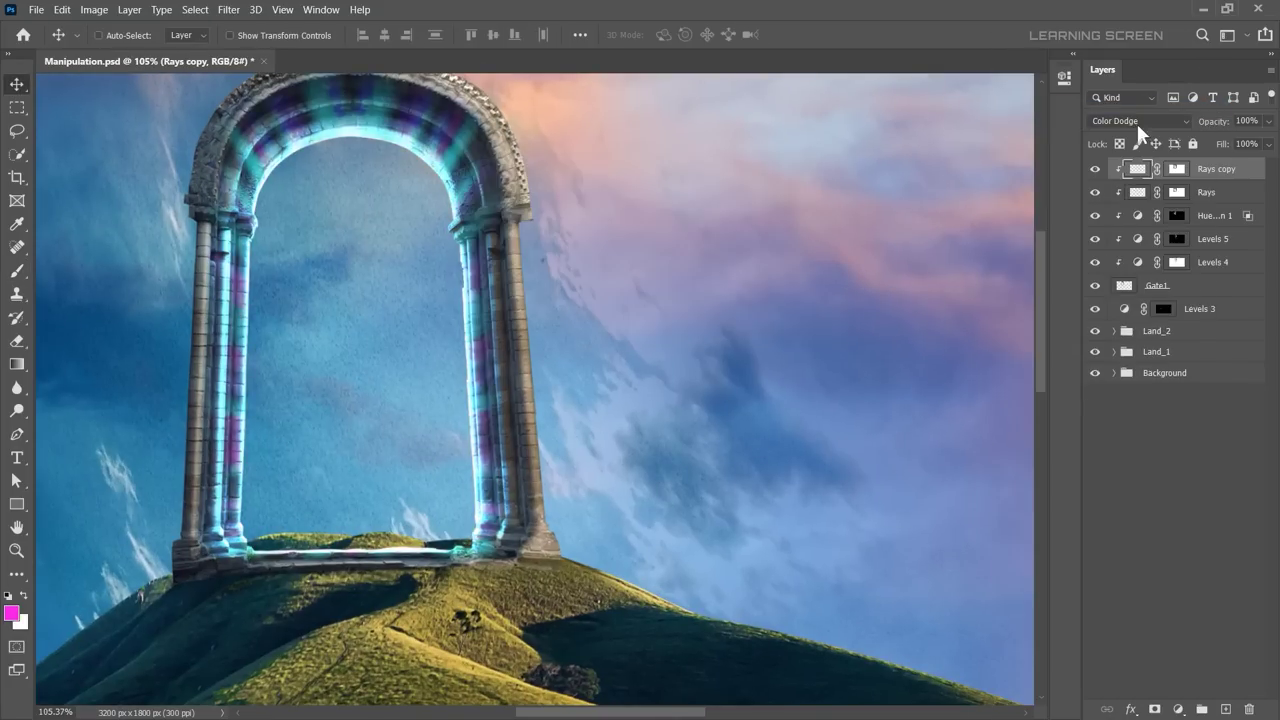
drag(1177, 192, 1181, 170)
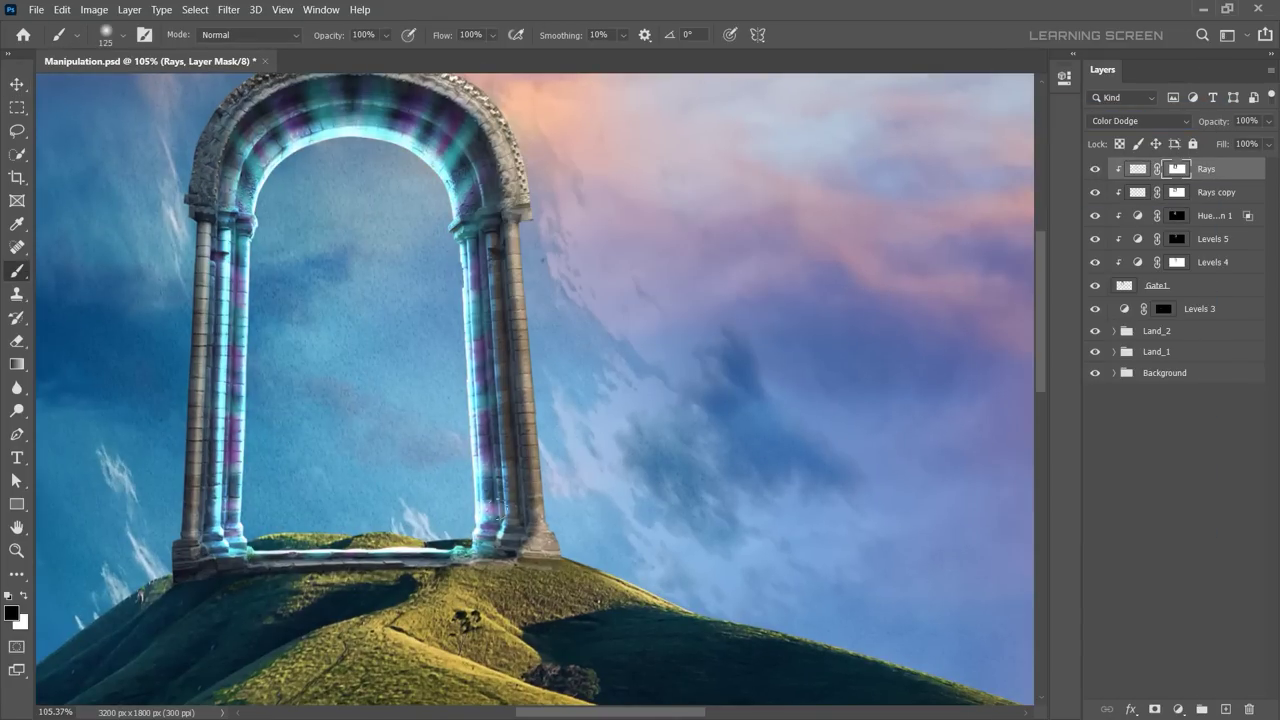
Step: Copy the entire tunnel image from the Orbit.jpg document
click(17, 84)
key(ctrl+0)
scroll(492, 402, up, 3)
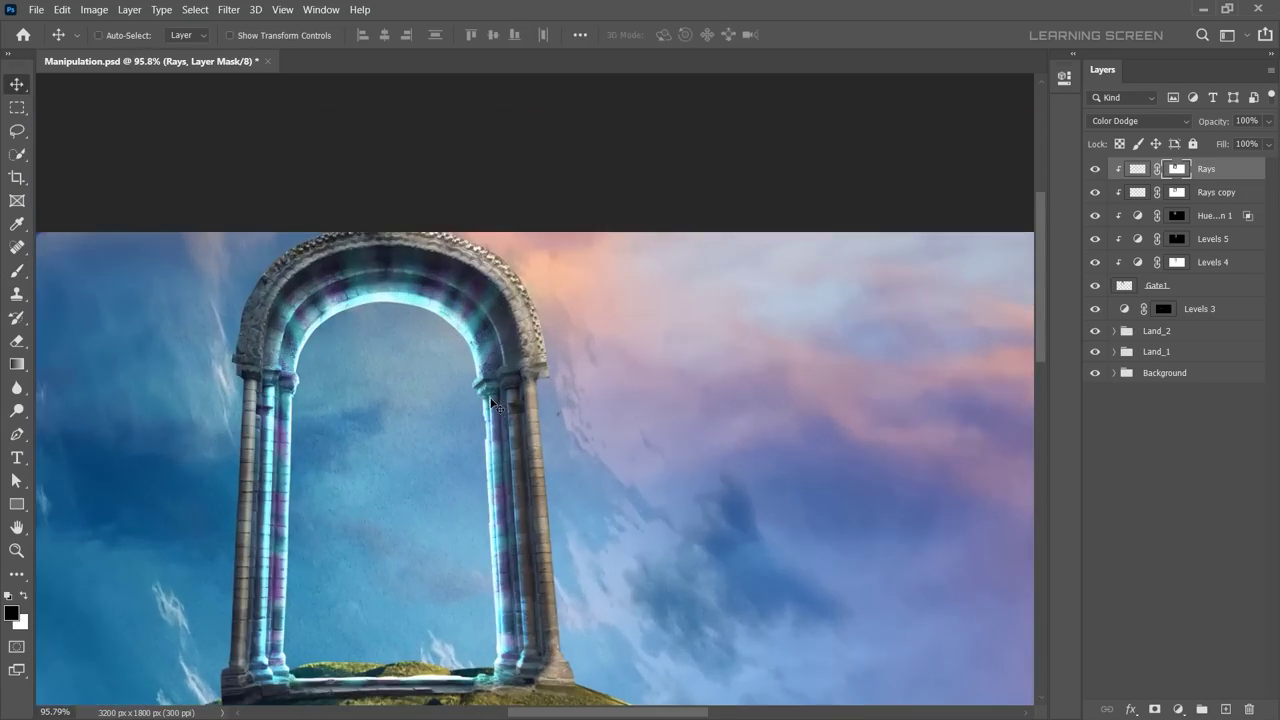
key(ctrl+Tab)
key(ctrl+a)
key(ctrl+c)
Step: Paste the tunnel into the composite, rotate it 90° counter-clockwise and scale it into the arch
key(ctrl+Tab)
key(ctrl+v)
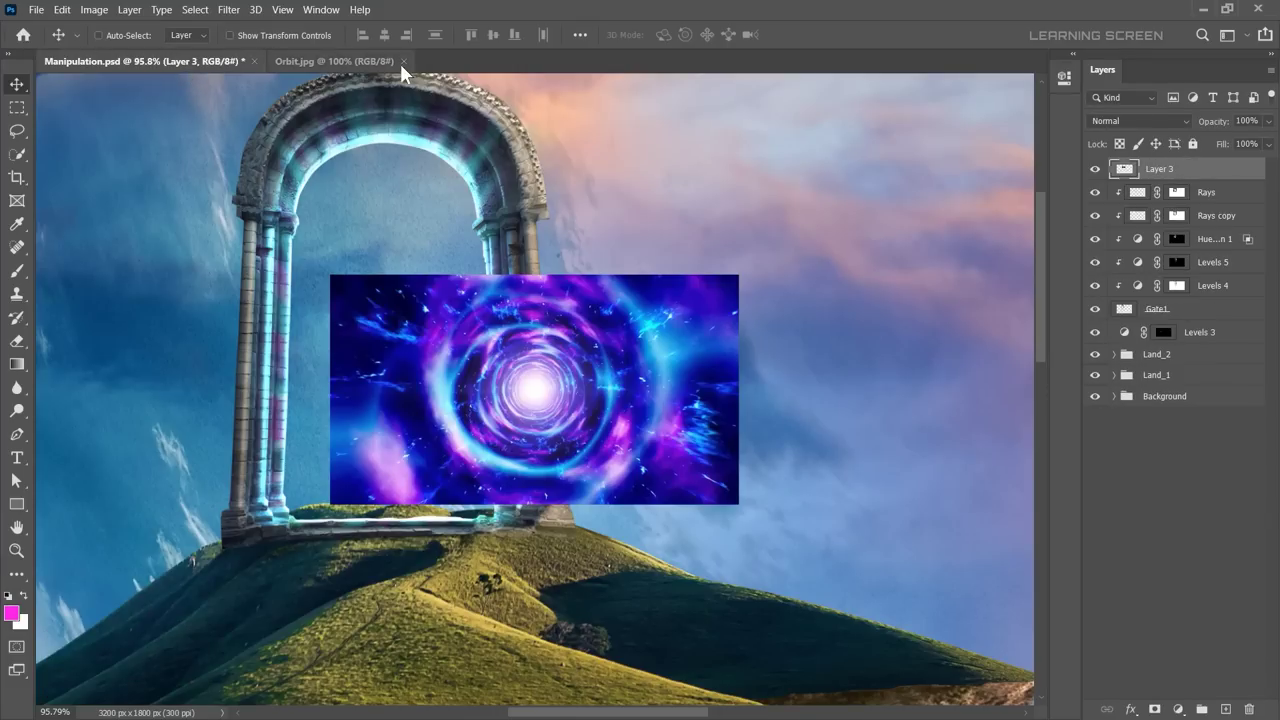
key(ctrl+t)
drag(641, 238, 382, 283)
right_click(568, 348)
click(600, 643)
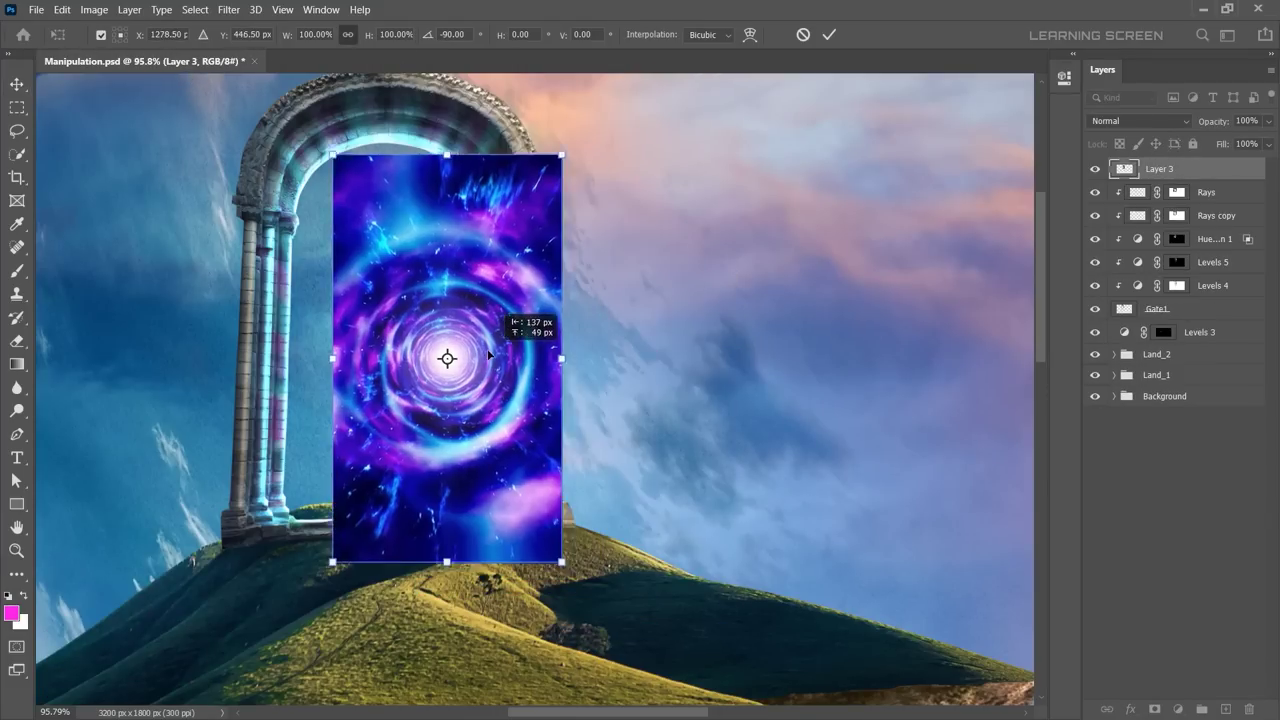
drag(500, 314, 513, 133)
click(829, 34)
Step: Set the tunnel layer to Screen and add a black mask, ready to paint white inside the opening
click(1140, 120)
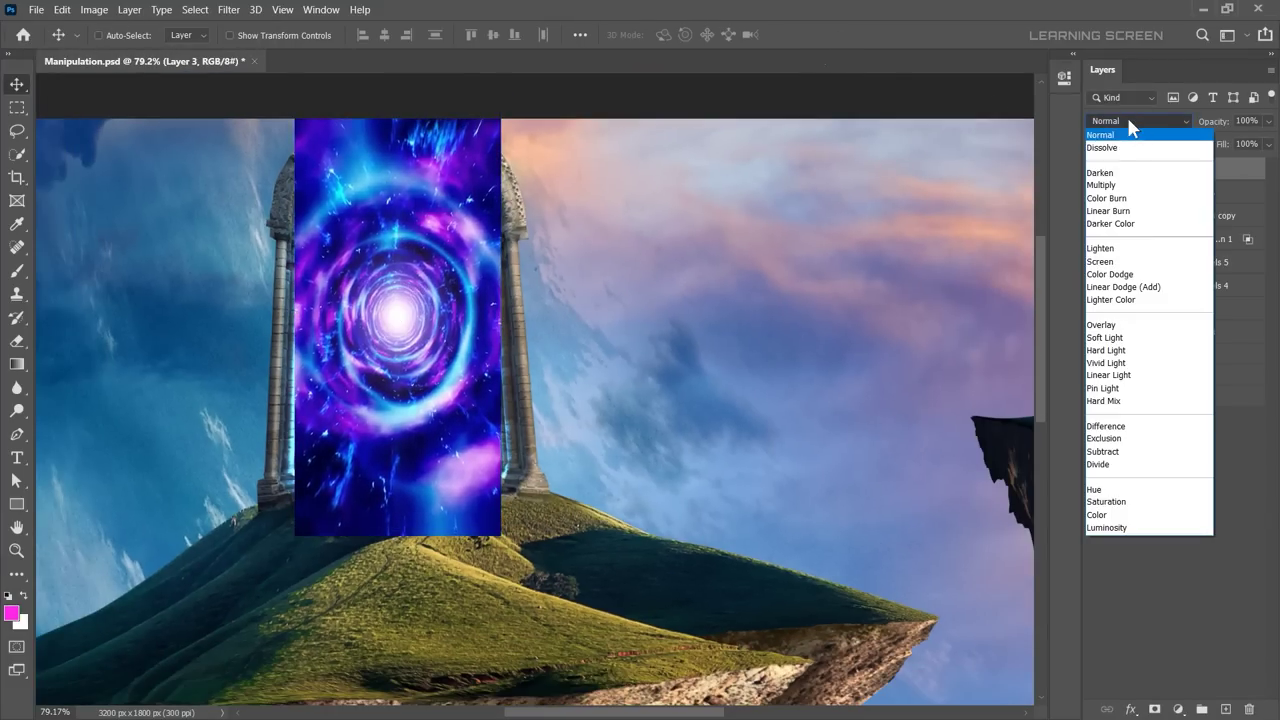
click(1104, 250)
alt+scroll(405, 300, up, 3)
alt+click(1154, 709)
alt+scroll(330, 250, up, 4)
key(b)
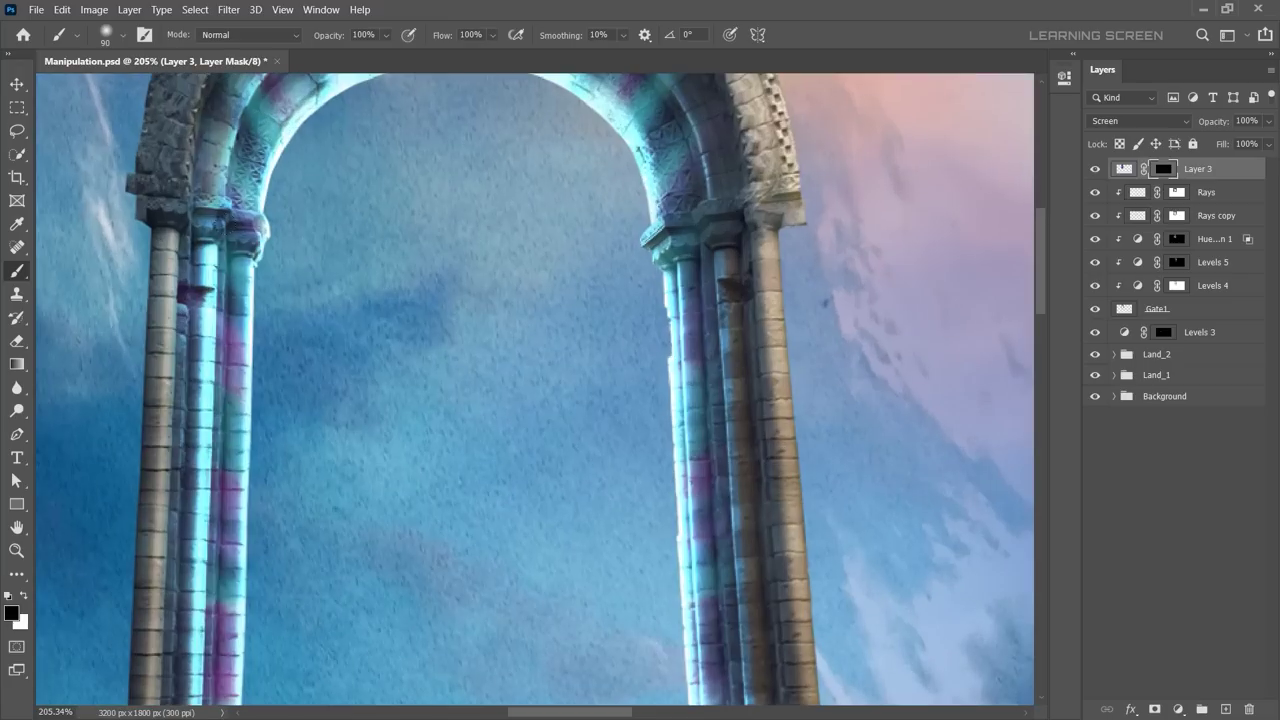
key(x)
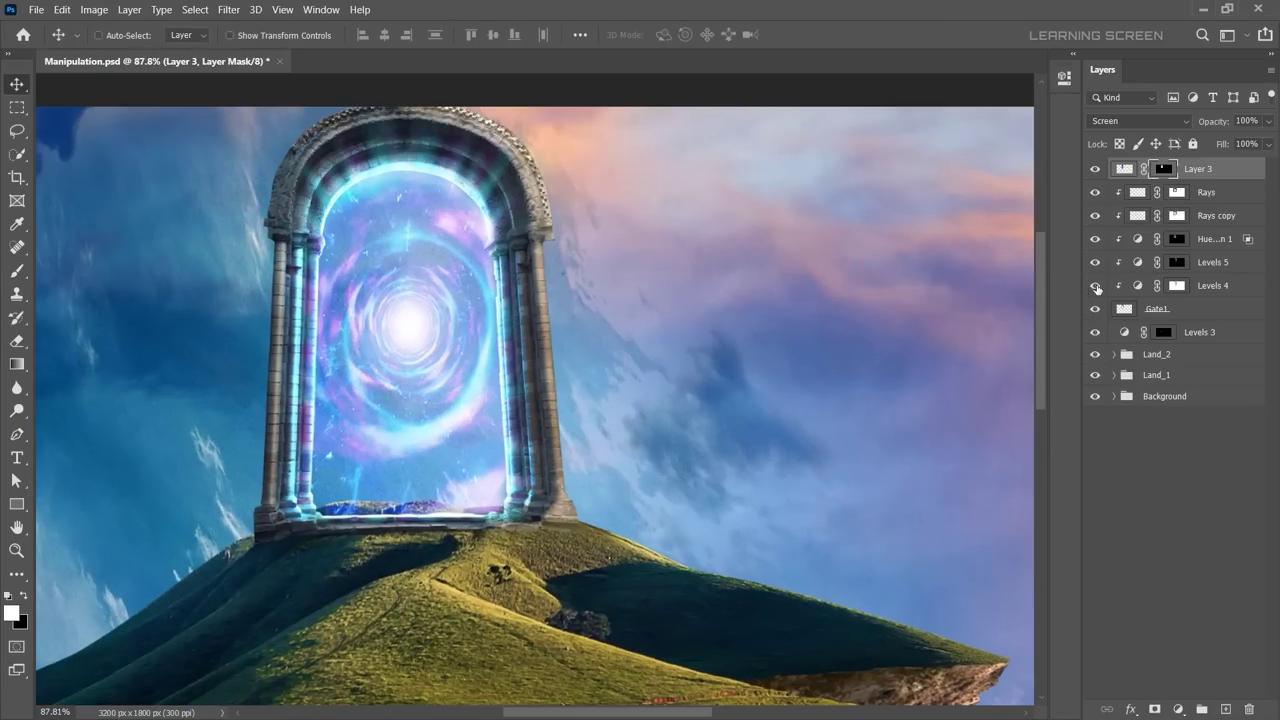
click(1098, 288)
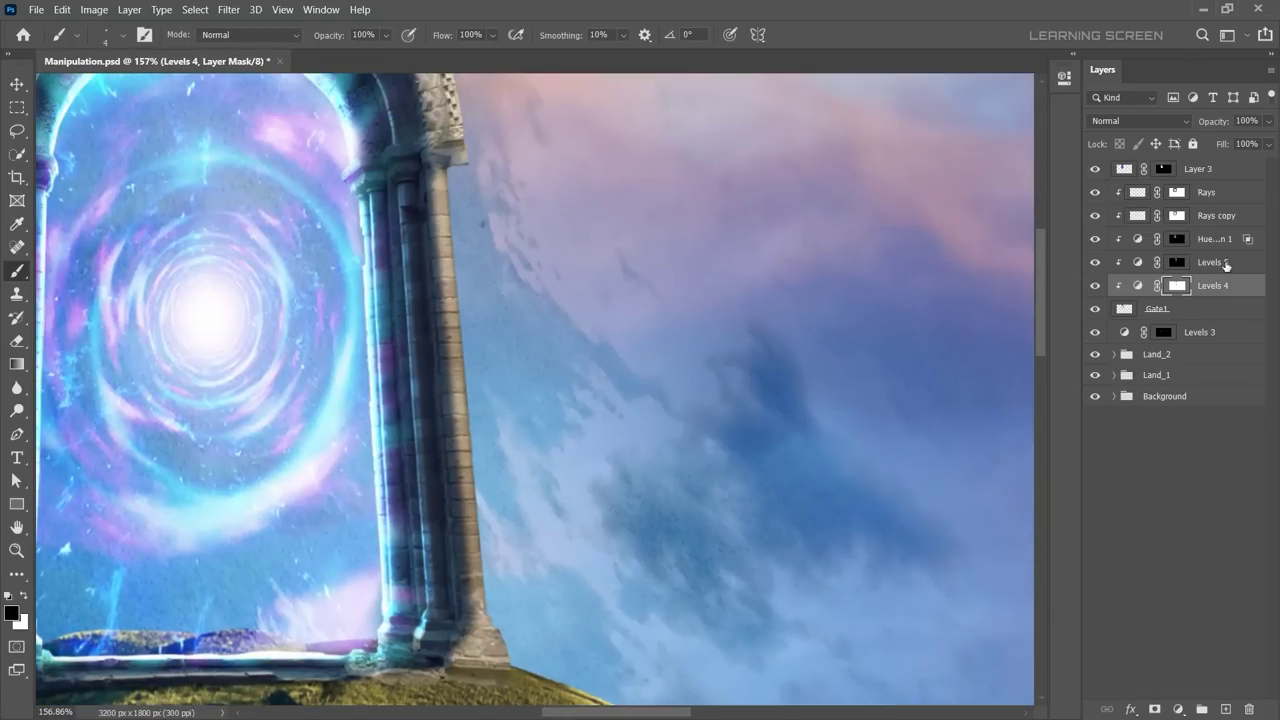
Step: Add a clipped Levels 6 with output black 49, Color Dodge at 42% fill, and an inverted mask
click(1178, 709)
click(1160, 486)
drag(889, 296, 914, 296)
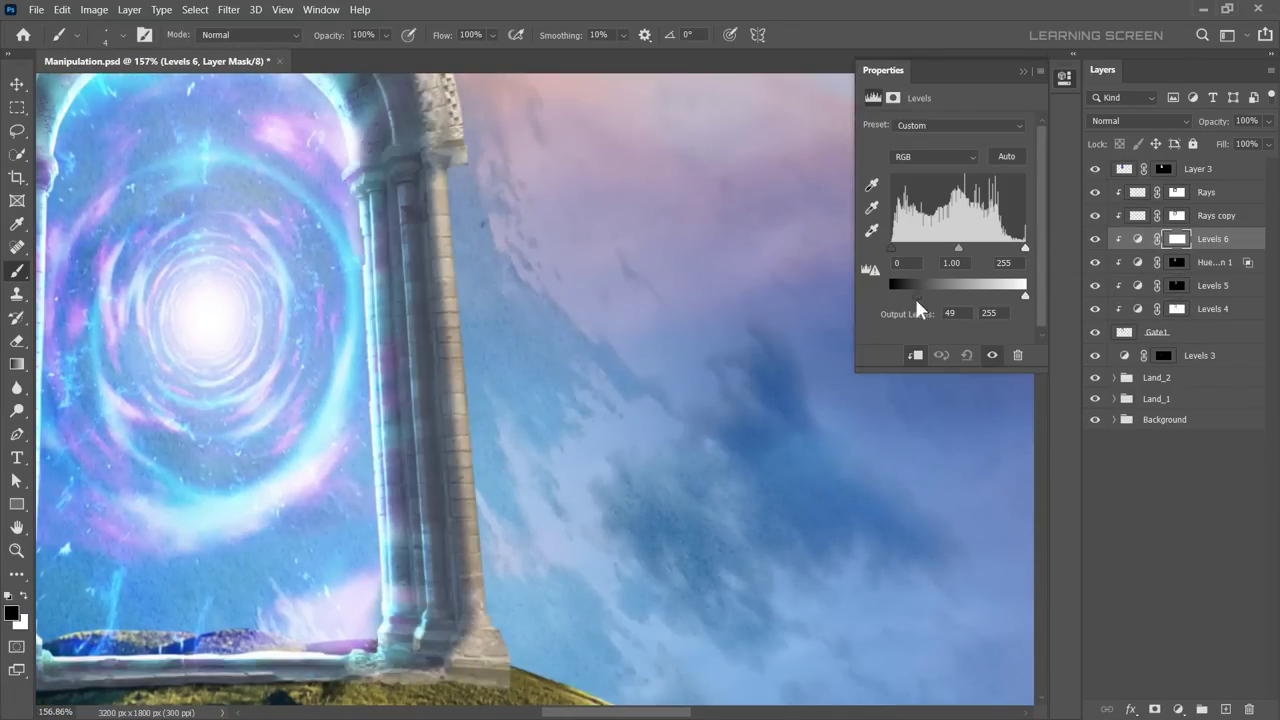
drag(1025, 247, 973, 253)
click(1140, 120)
click(1128, 274)
drag(1221, 143, 1200, 143)
key(ctrl+i)
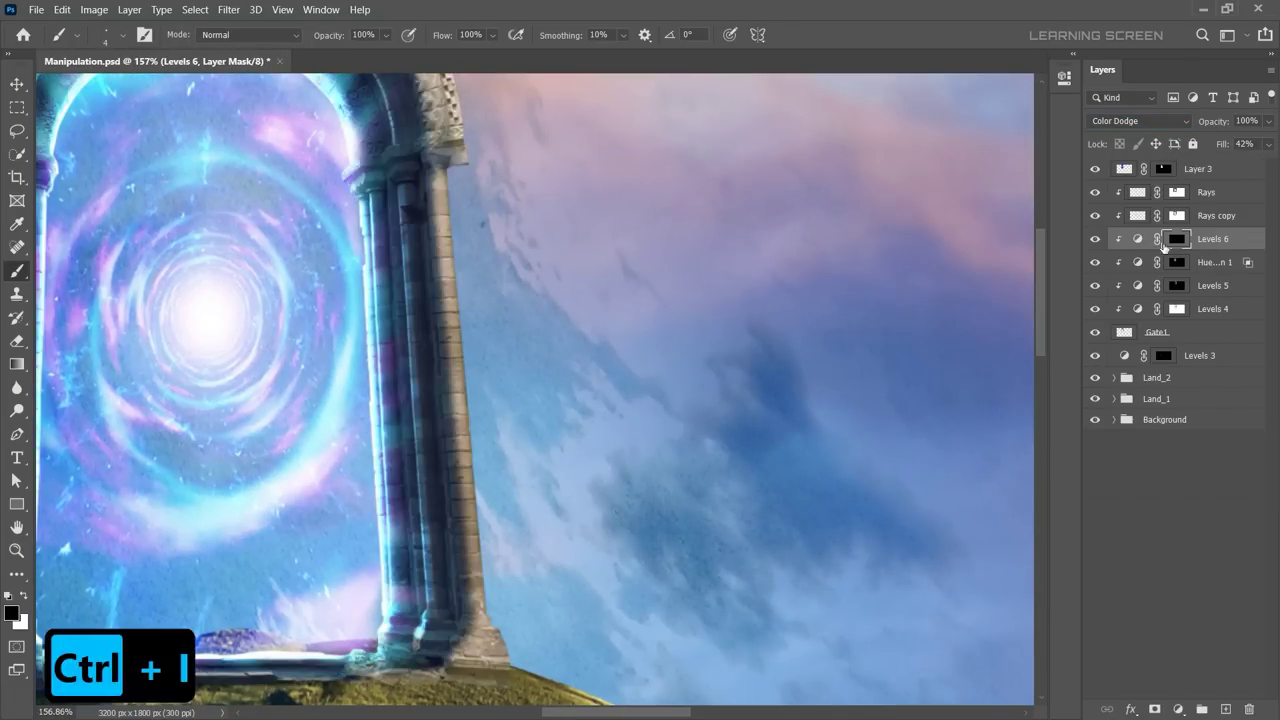
Step: Set up a larger white brush and retouch the Levels 6 mask around the gate
alt+scroll(63, 589, up, 5)
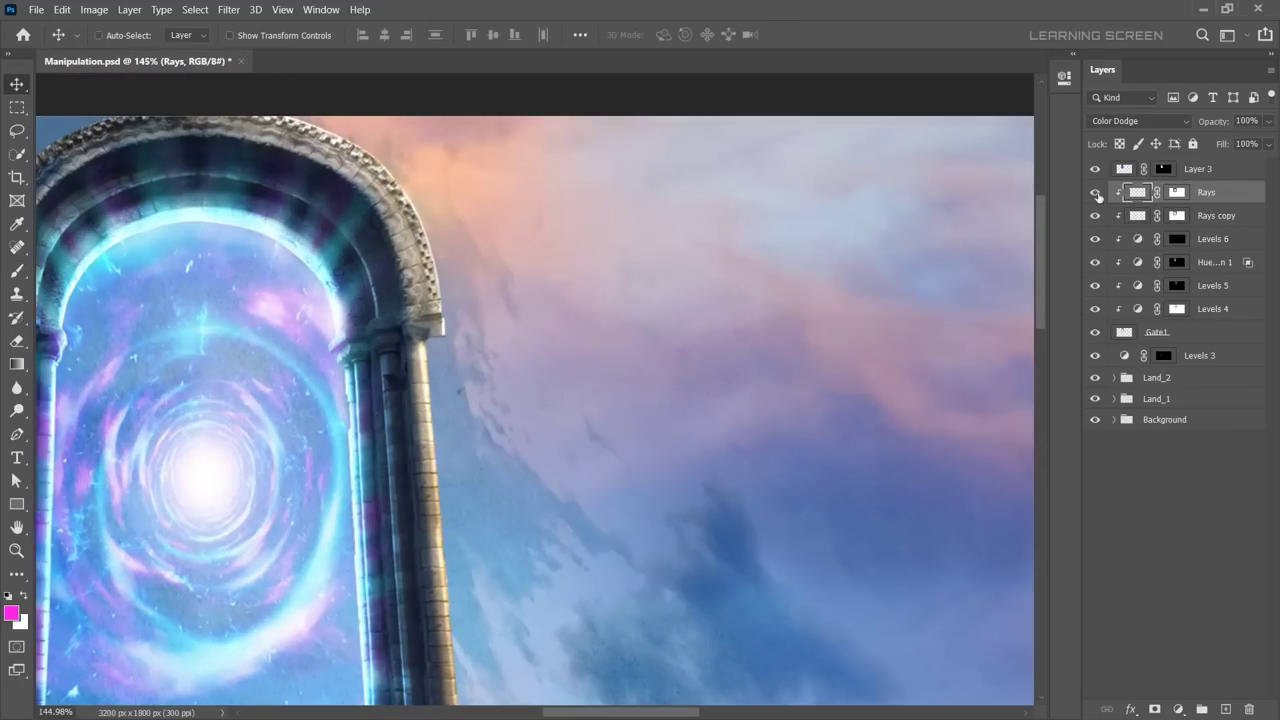
scroll(369, 252, down, 3)
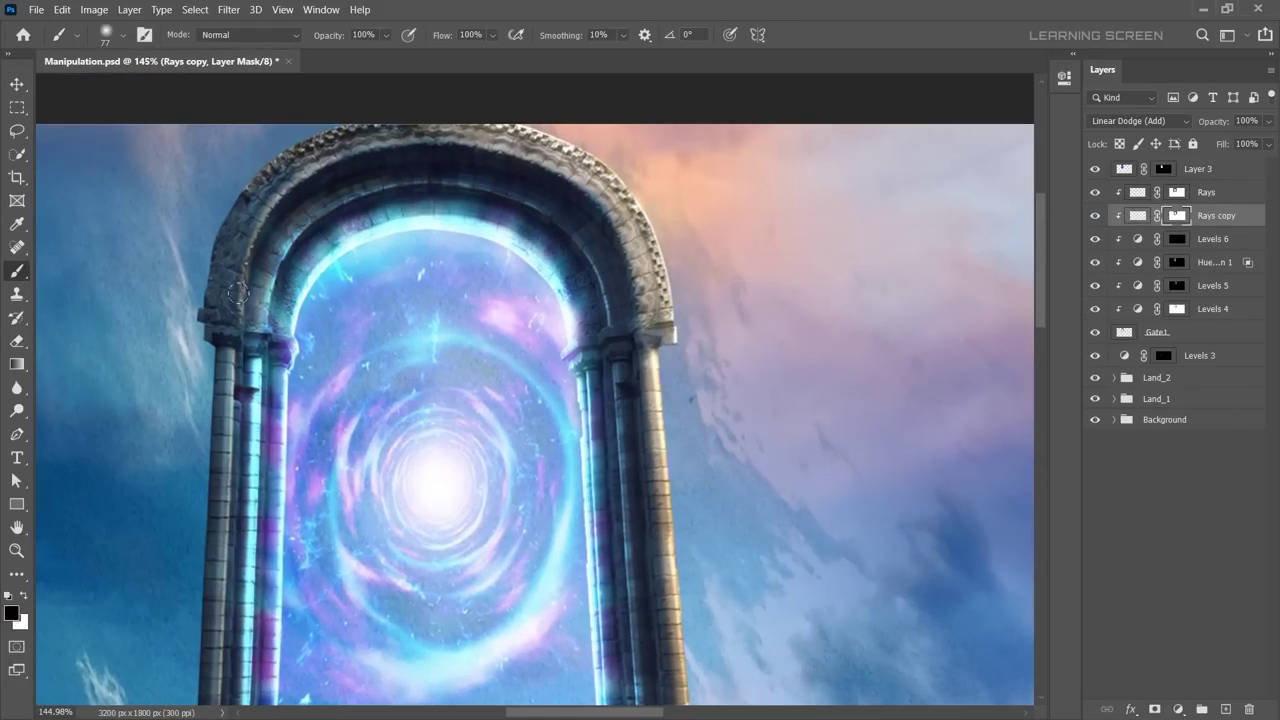
scroll(369, 252, down, 2)
scroll(369, 252, down, 3)
scroll(369, 252, down, 2)
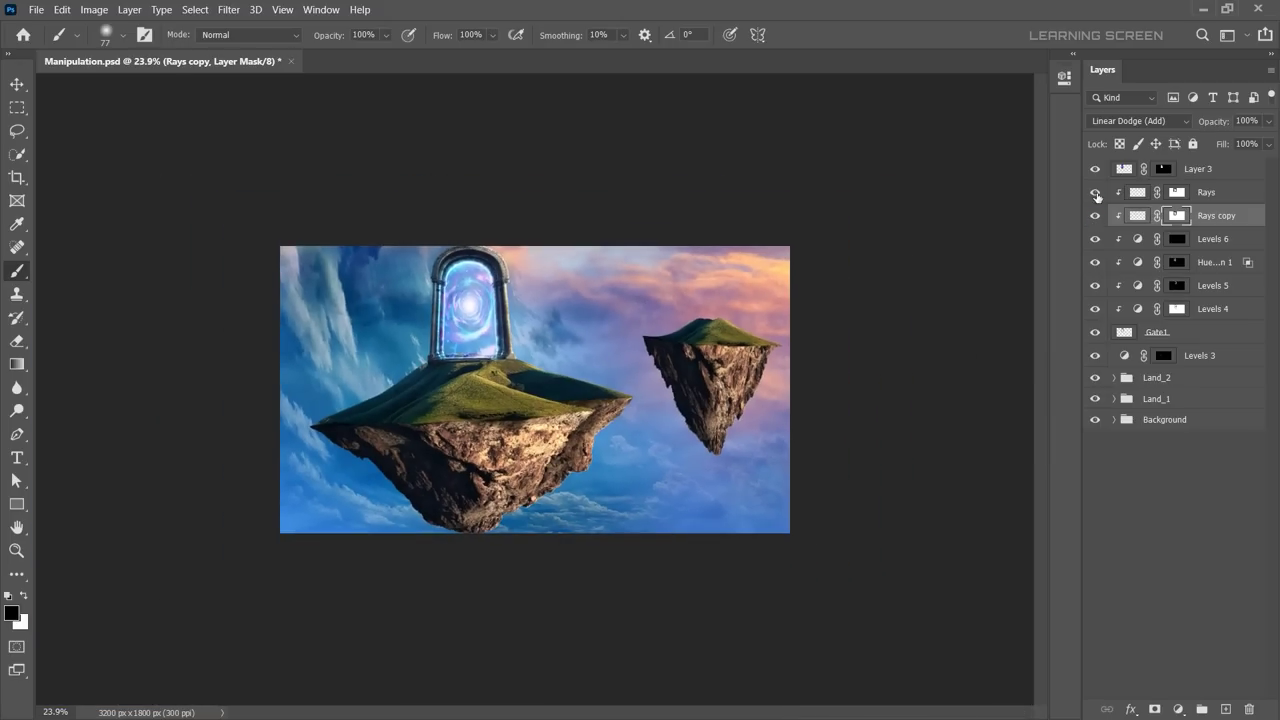
scroll(481, 261, up, 2)
scroll(481, 261, up, 3)
scroll(481, 261, up, 1)
key(x)
key(bracketright)
key(bracketright)
key(bracketright)
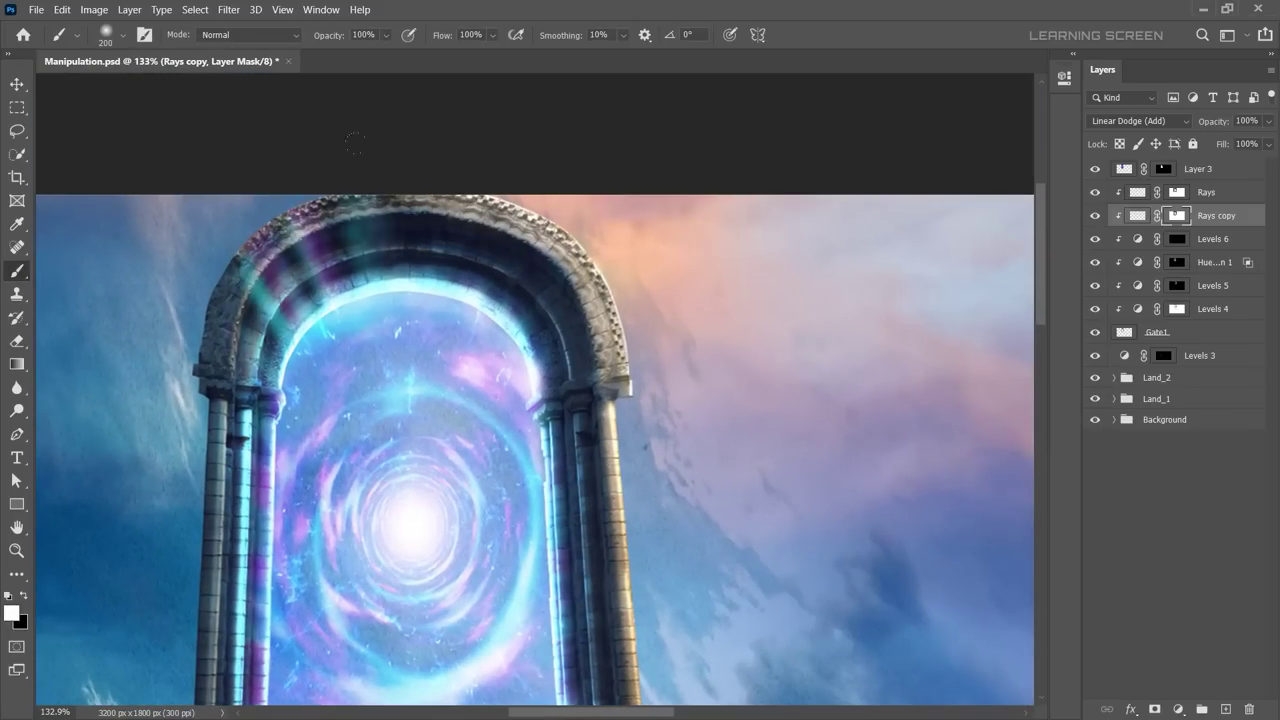
scroll(280, 249, down, 3)
scroll(280, 249, up, 2)
scroll(553, 327, down, 4)
key(x)
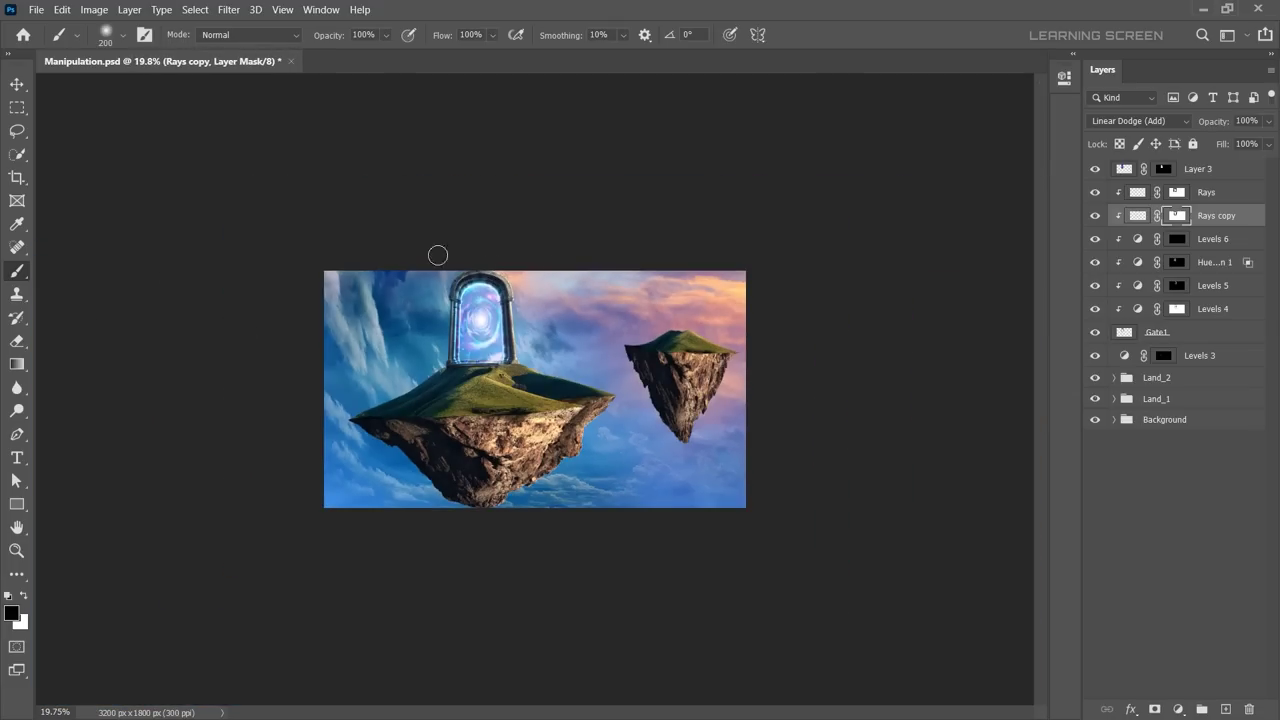
Step: Turn the Levels 5 adjustment's visibility back on
key(v)
scroll(448, 330, up, 3)
scroll(452, 360, up, 1)
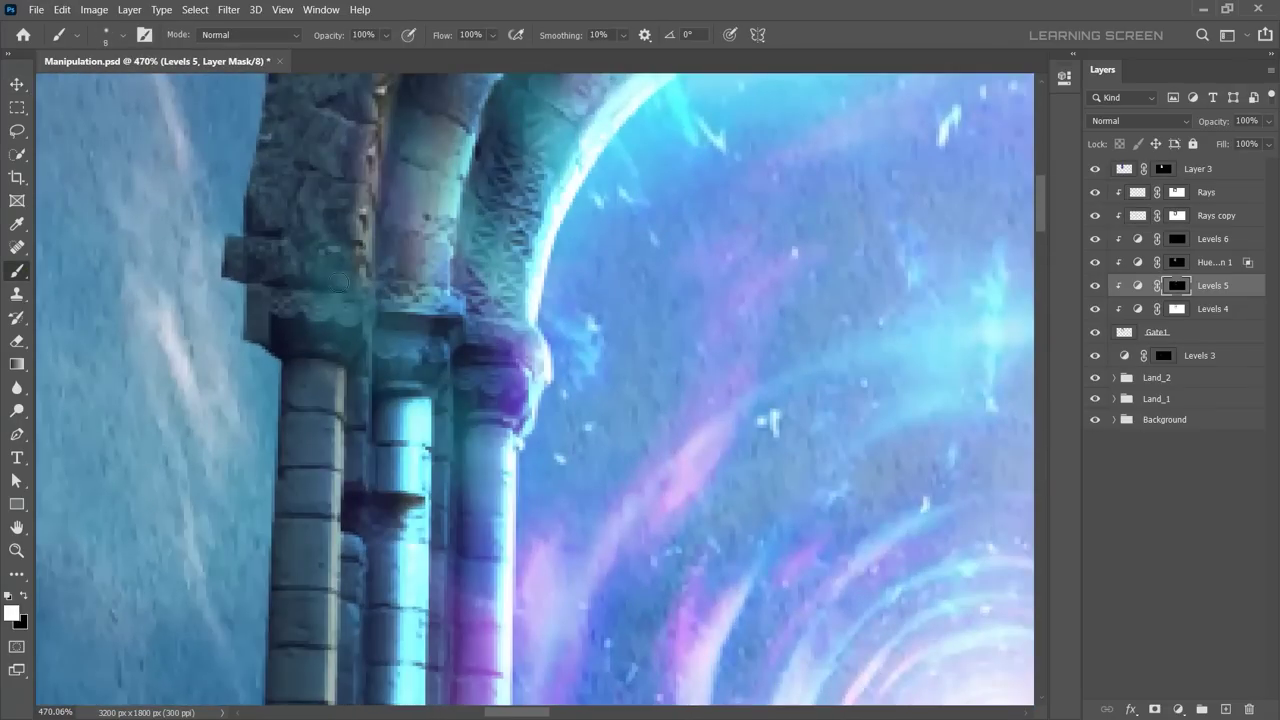
scroll(451, 369, up, 3)
scroll(914, 317, right, 5)
scroll(604, 520, down, 3)
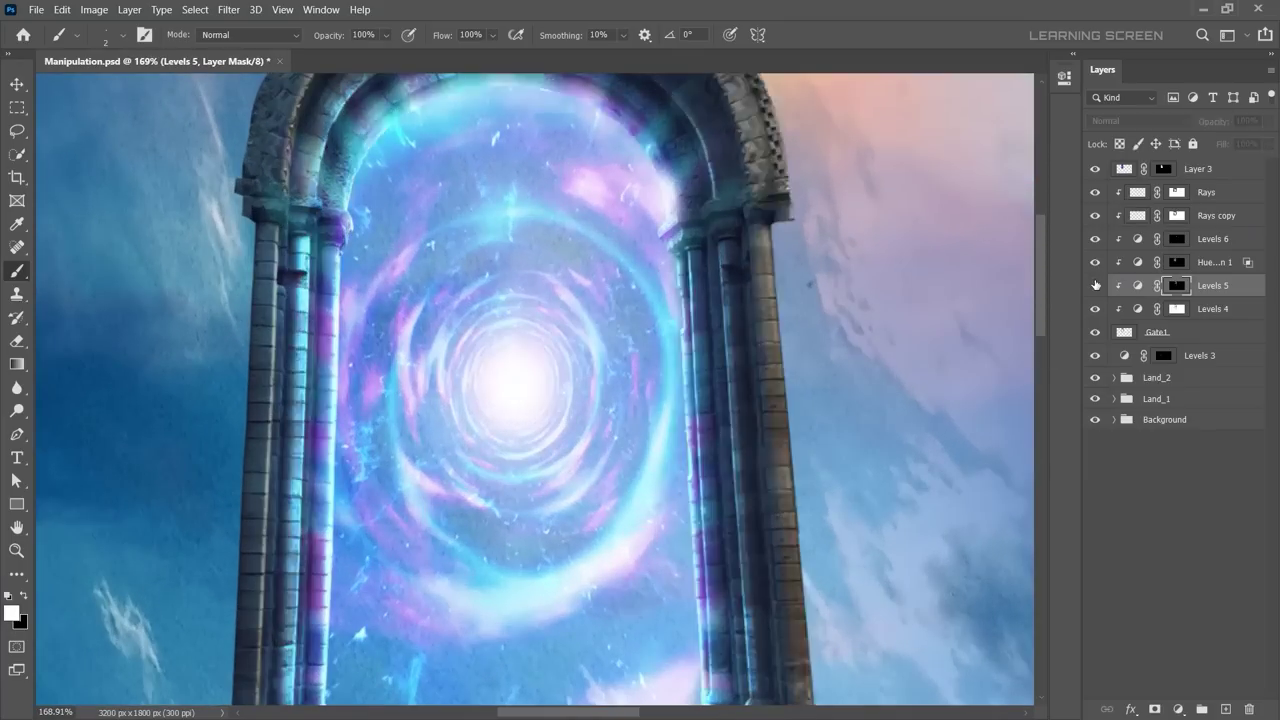
click(1095, 285)
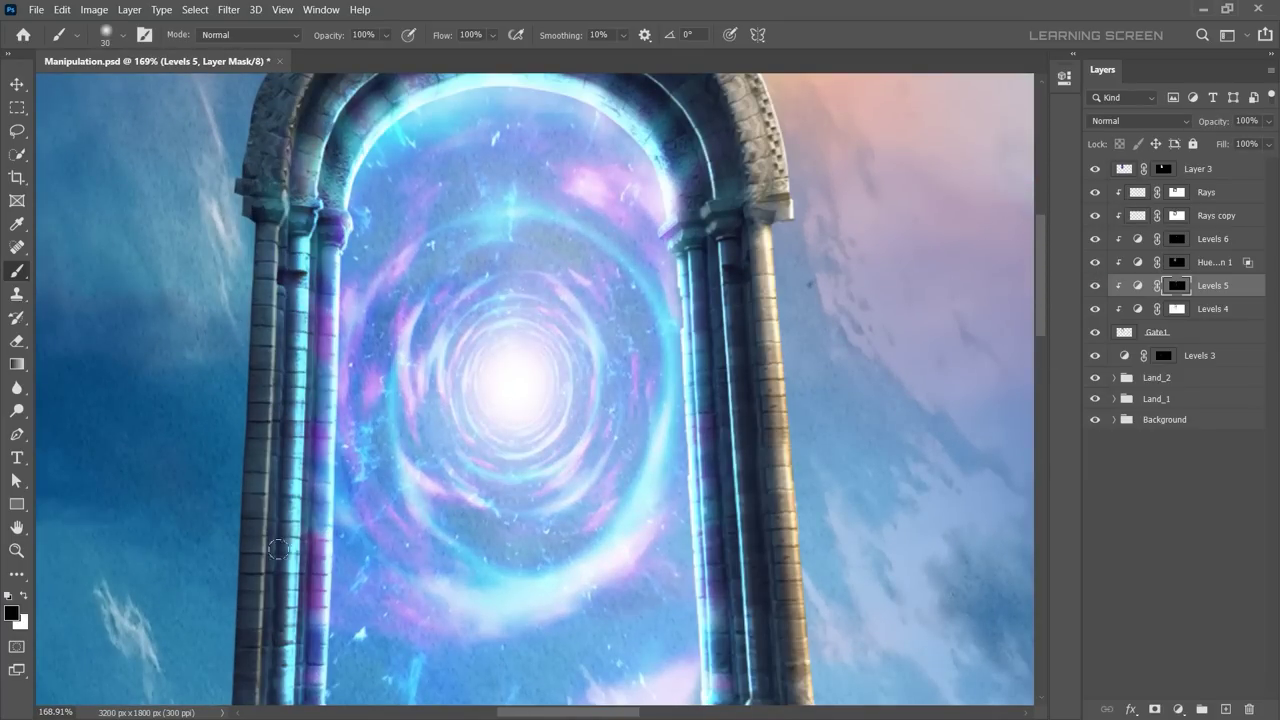
scroll(278, 549, down, 3)
scroll(328, 516, down, 2)
Step: Group the gate layers and set the Hue/Saturation adjustment to hue 189, saturation 63
right_click(1205, 168)
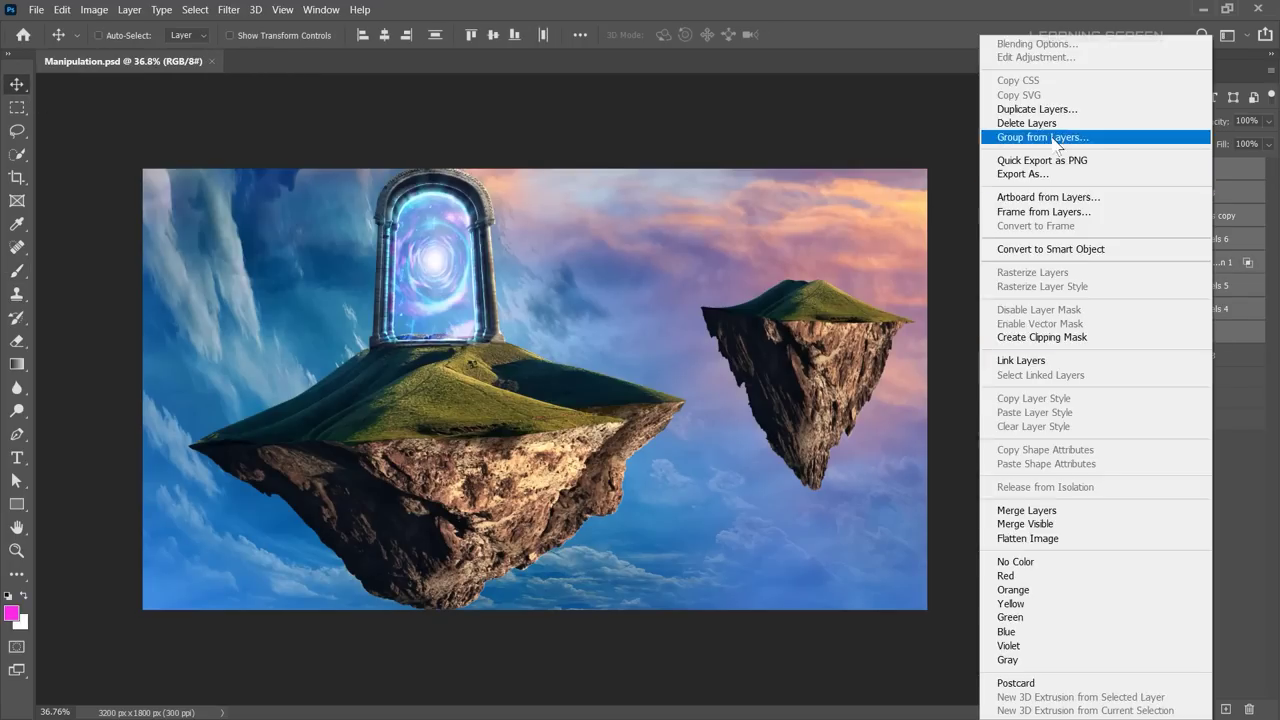
click(1020, 134)
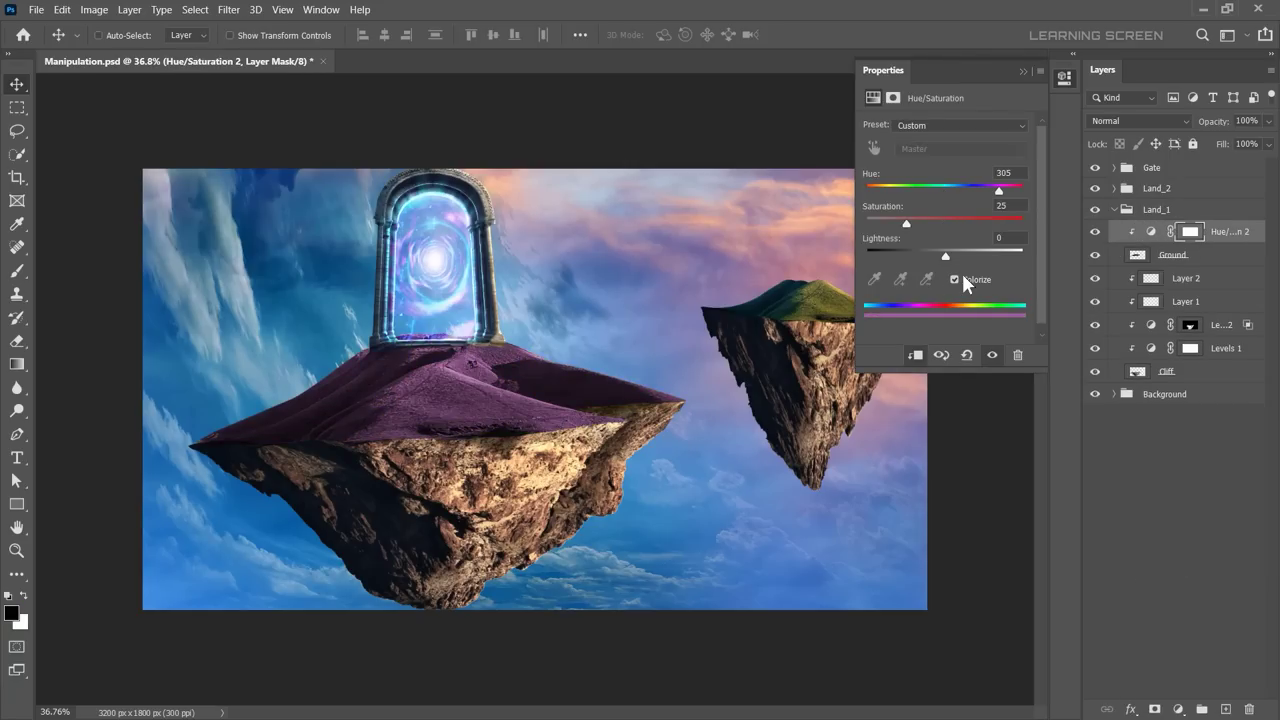
click(964, 221)
drag(999, 189, 949, 190)
Step: Blend the Hue/Saturation adjustment in Color Dodge, invert its mask, and paint glow onto the ground near the gate
click(1138, 121)
click(1120, 279)
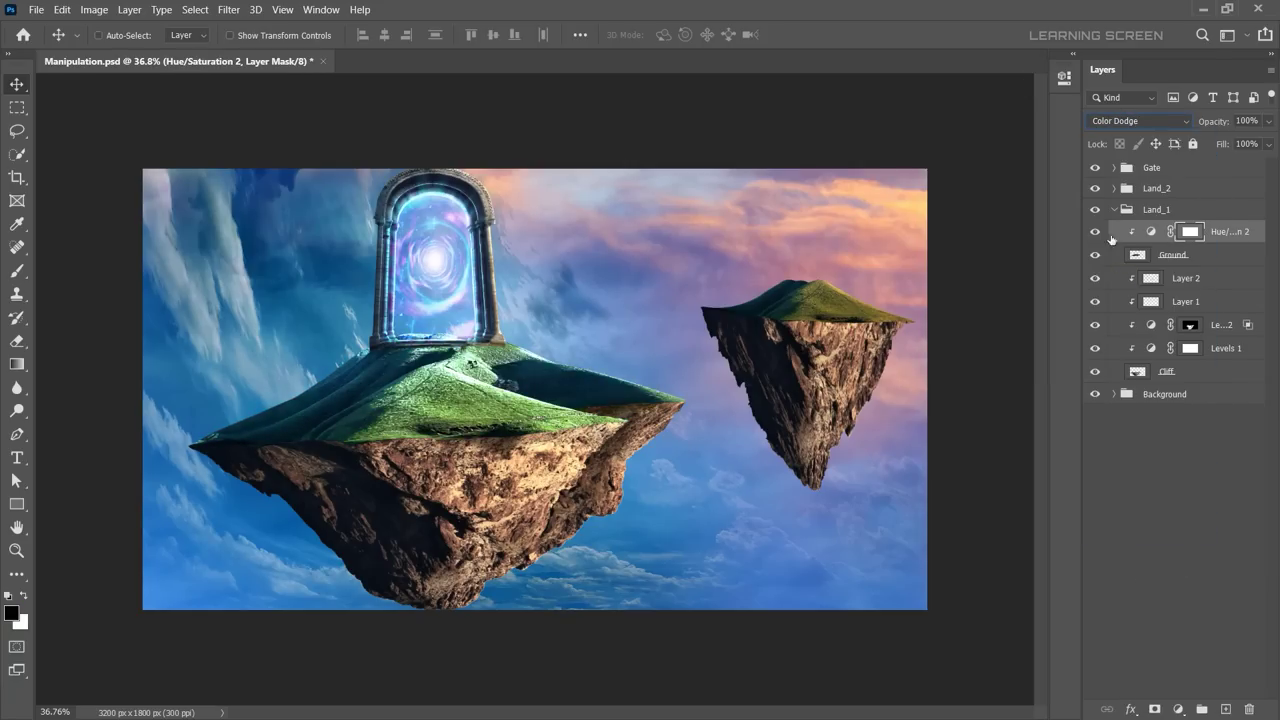
scroll(443, 353, up, 5)
key(ctrl+i)
key(b)
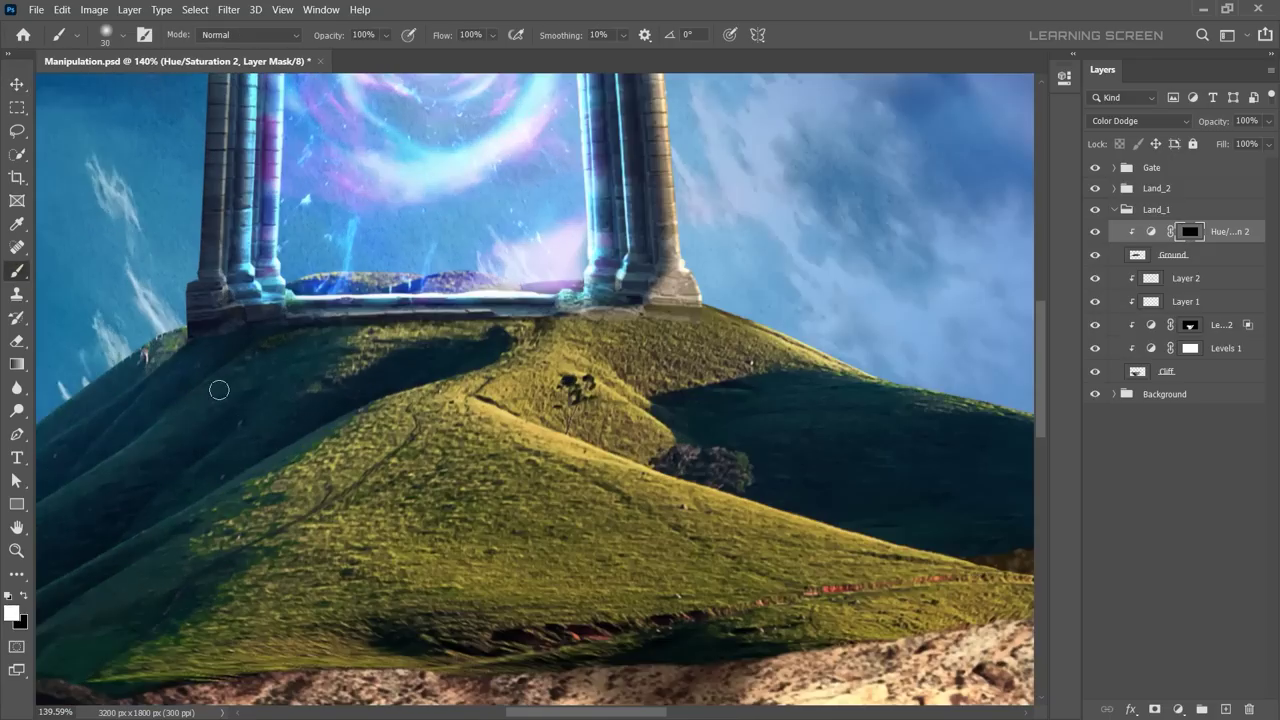
drag(420, 340, 640, 440)
scroll(535, 390, down, 2)
key(x)
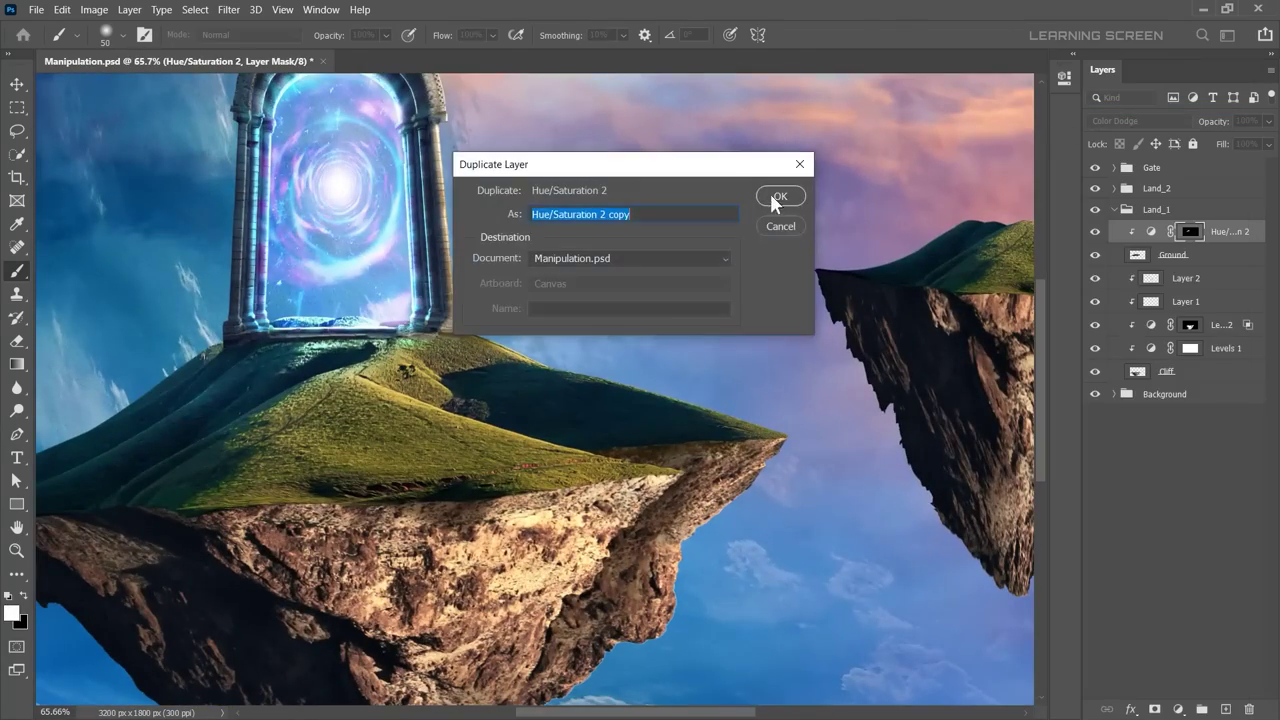
Step: Duplicate the Hue/Saturation 2 glow layer at 71% fill and clear the selection
click(771, 197)
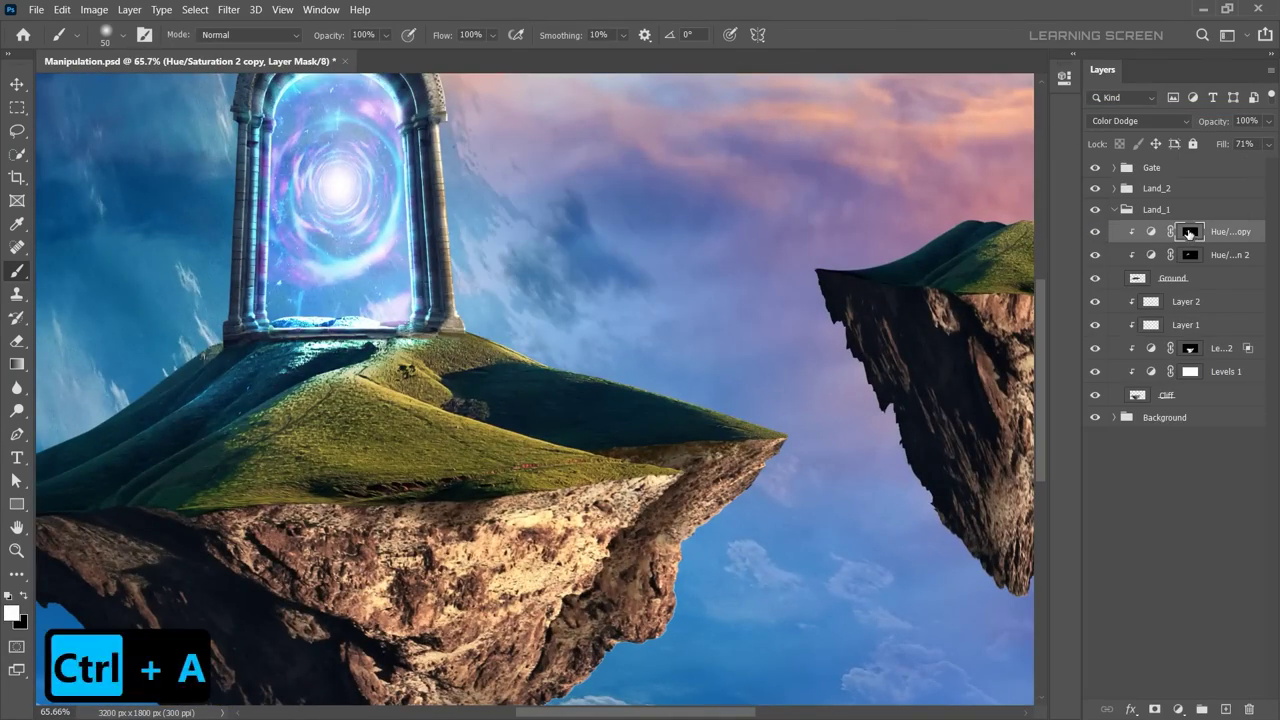
key(ctrl+d)
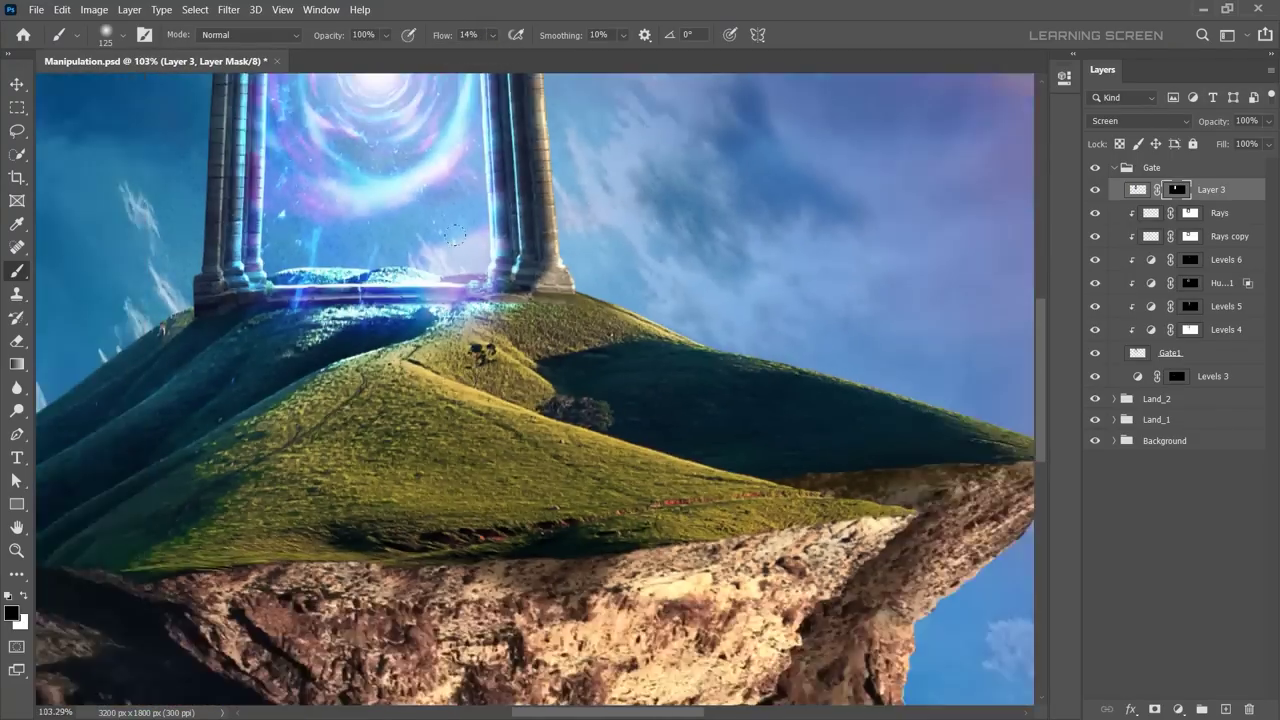
scroll(318, 329, up, 3)
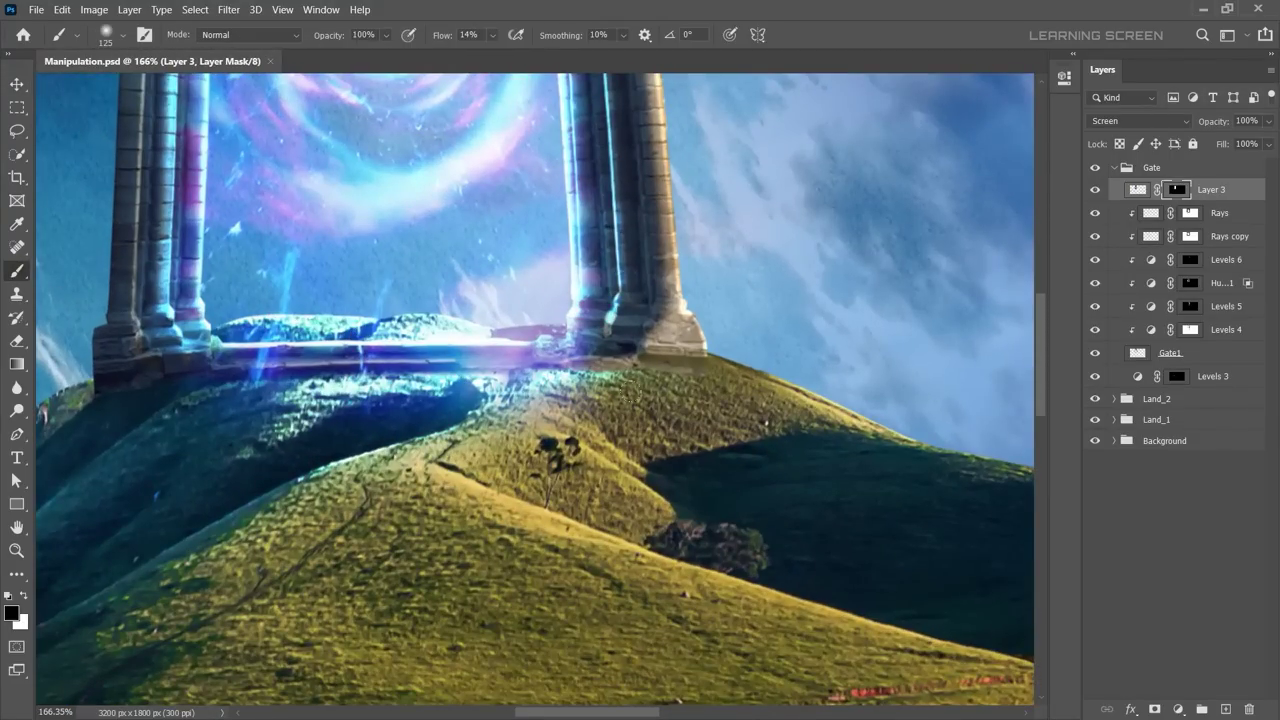
scroll(635, 400, up, 1)
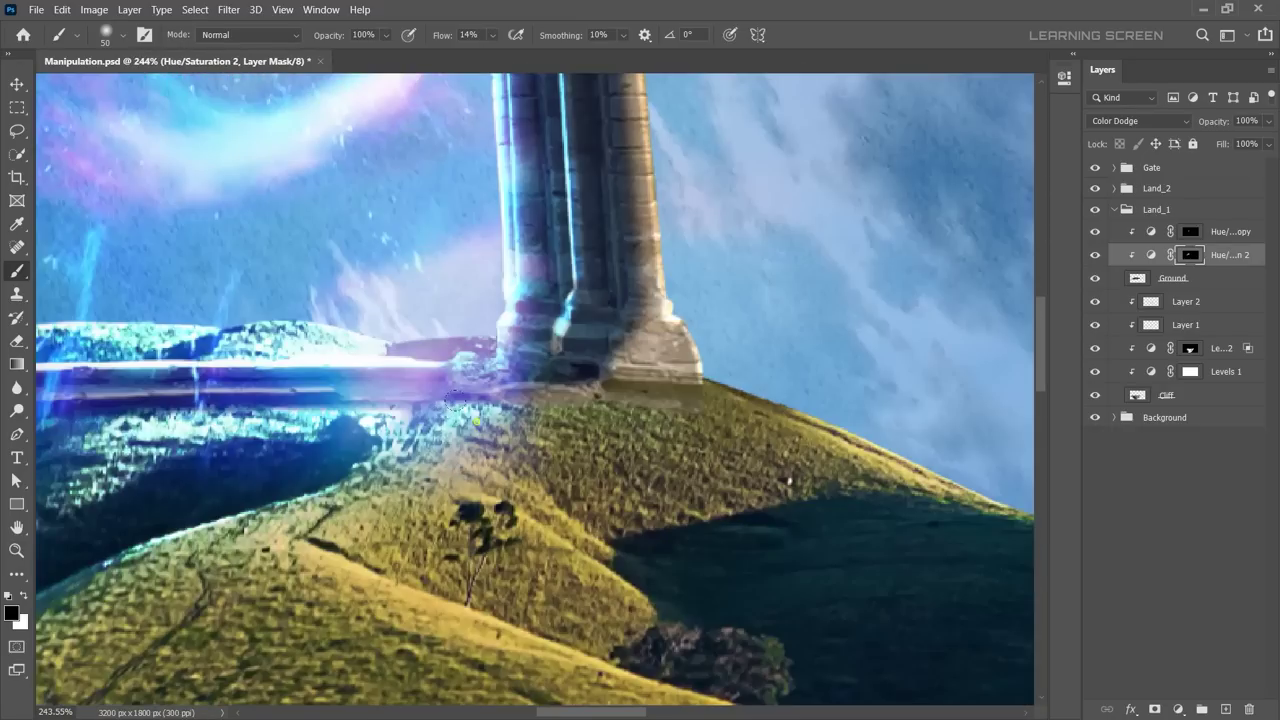
key(ctrl+0)
click(18, 85)
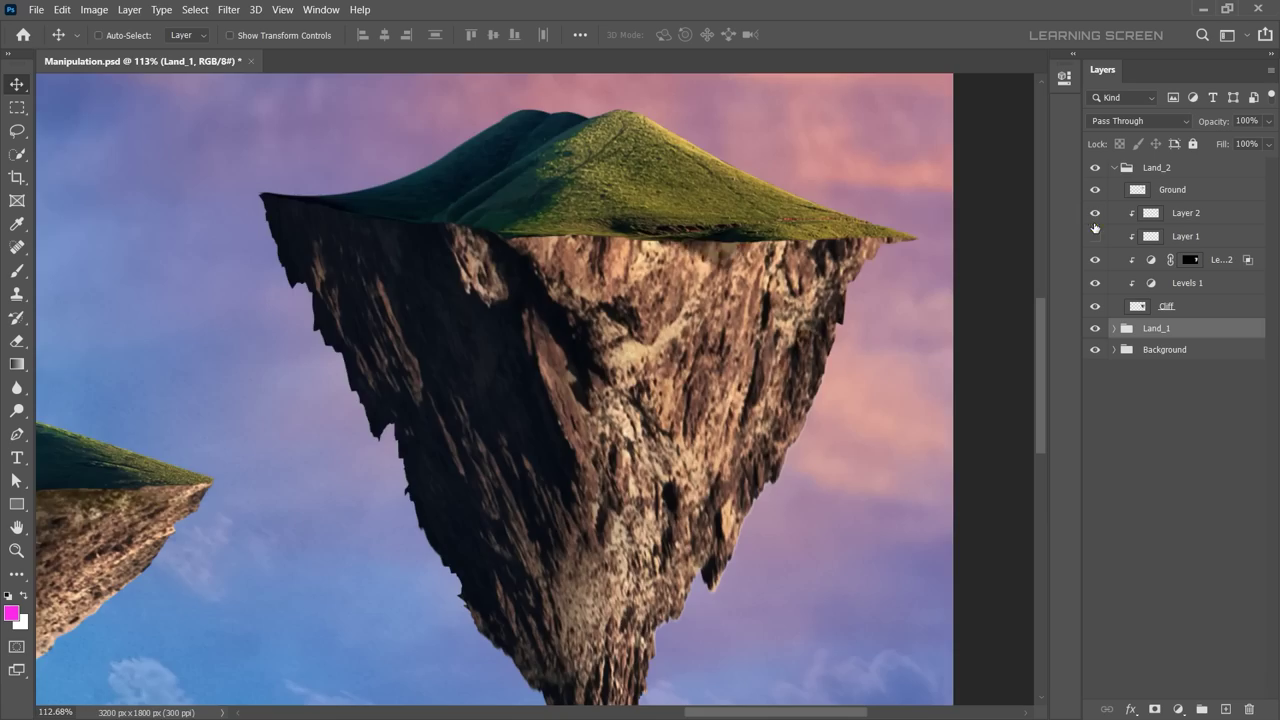
Step: Target the Levels 2 layer mask in Land_2 with the Lasso tool active
click(1151, 257)
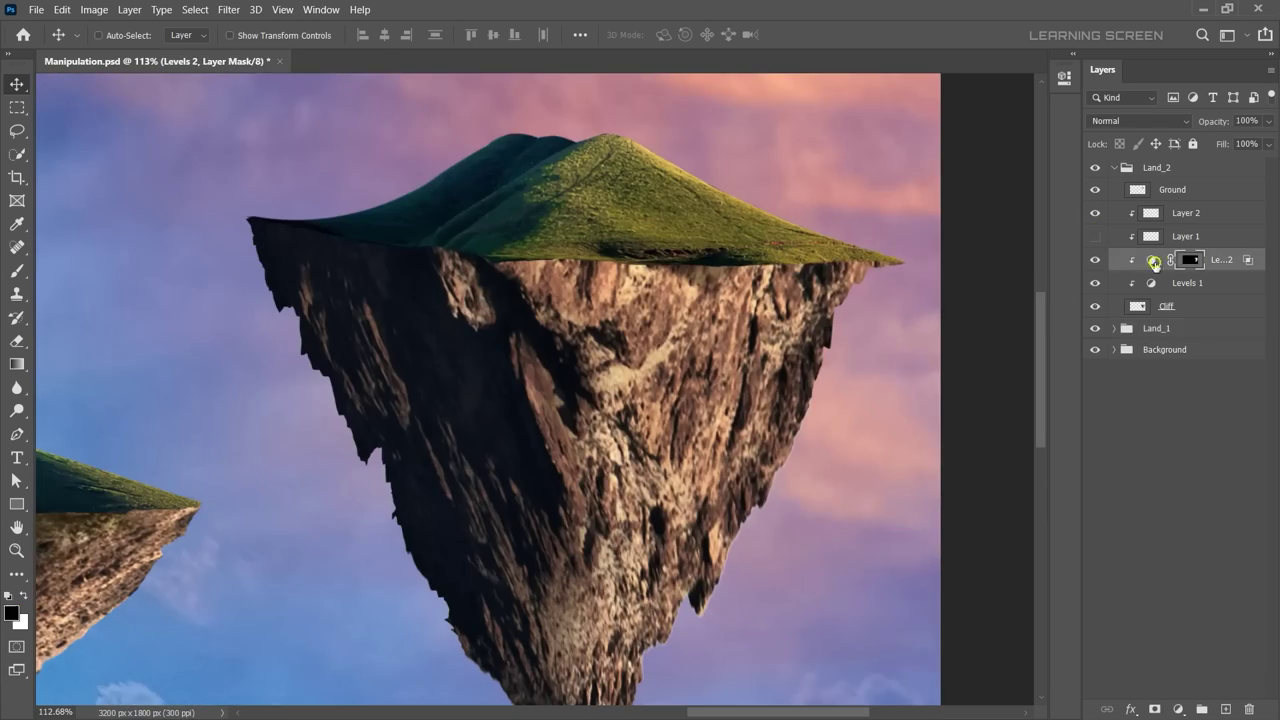
key(l)
scroll(520, 259, up, 5)
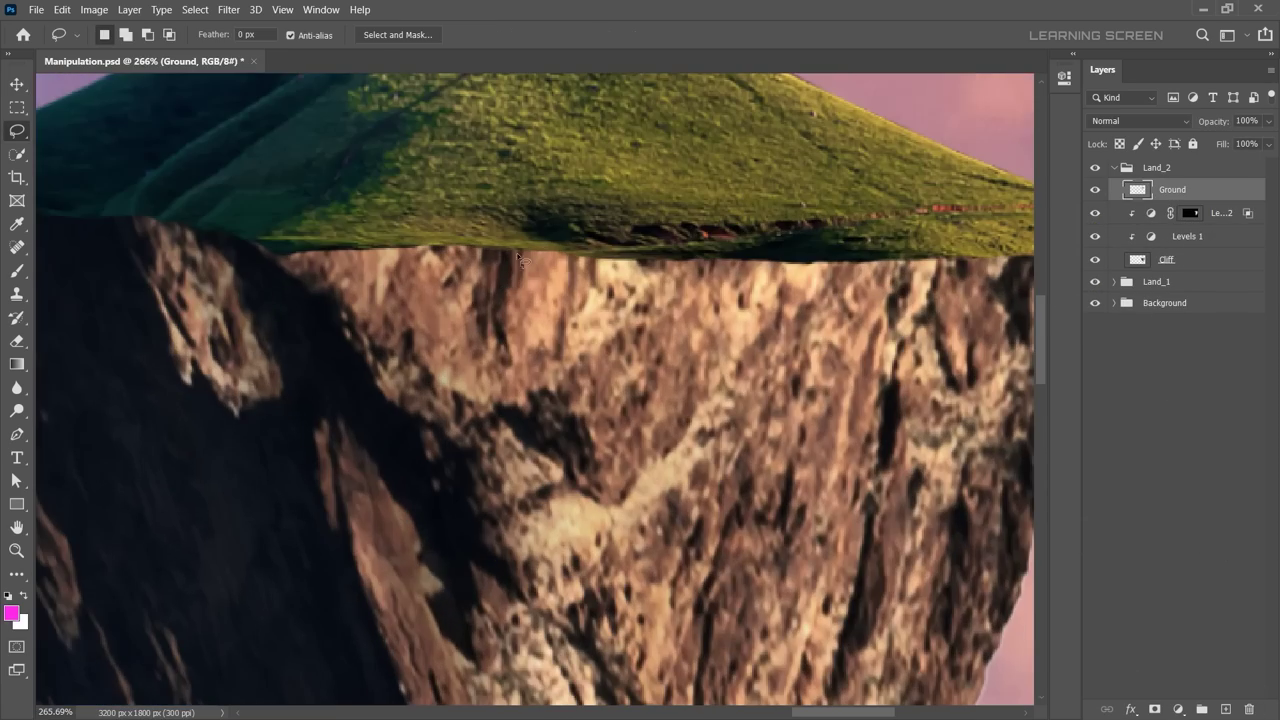
scroll(684, 380, down, 2)
scroll(500, 380, down, 3)
scroll(268, 390, up, 3)
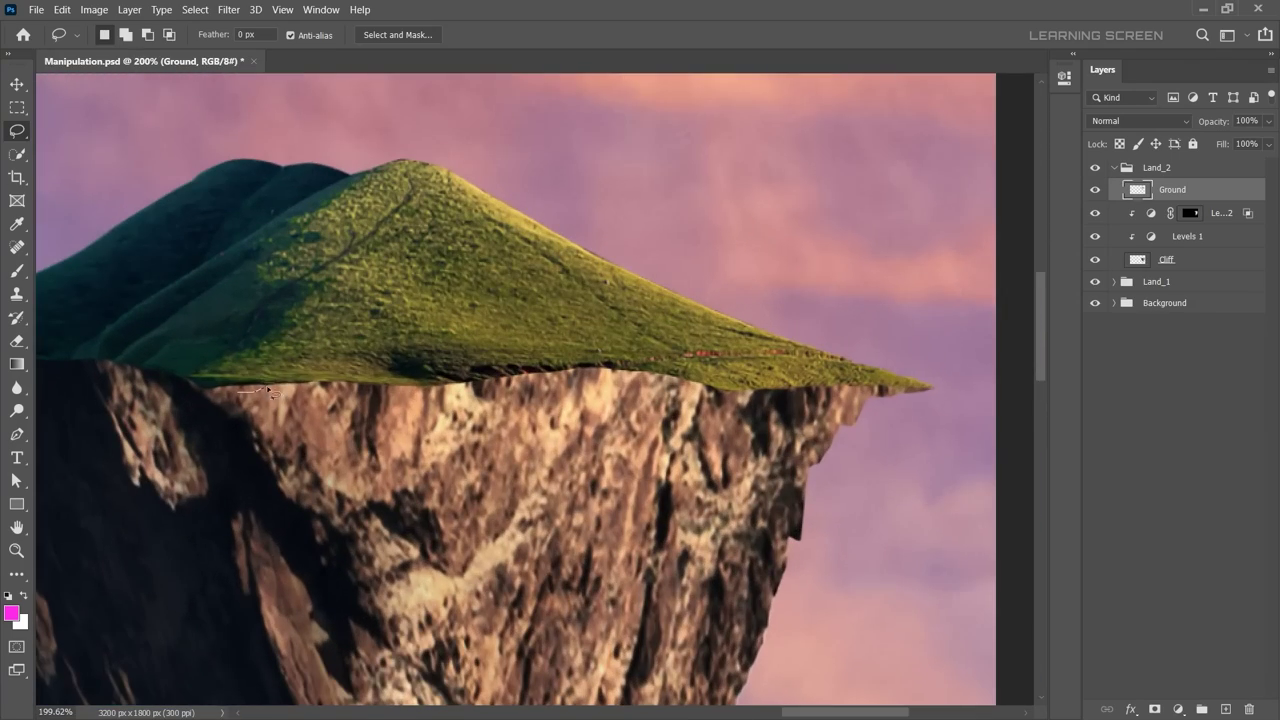
scroll(688, 374, down, 2)
scroll(700, 320, up, 3)
click(1190, 213)
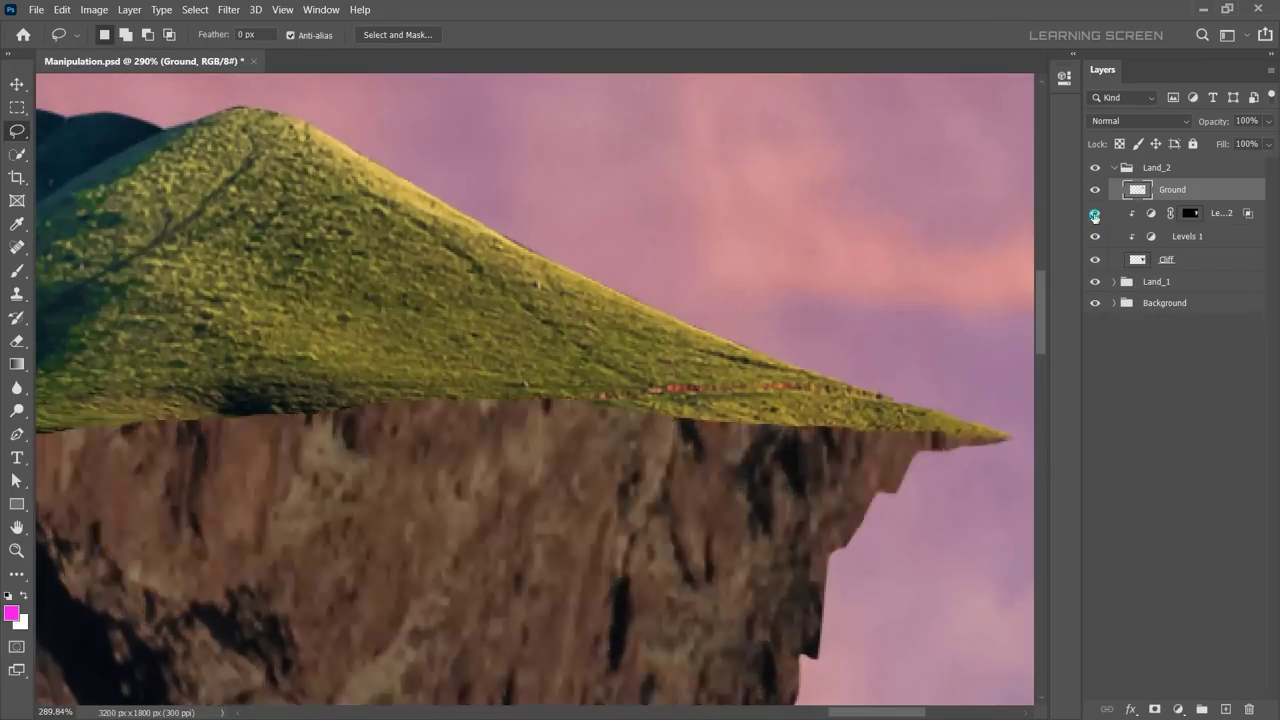
Step: Add a Levels 7 adjustment above the cliff with adjusted tones and an inverted mask
click(1177, 709)
click(1180, 520)
drag(957, 300, 940, 297)
key(ctrl+i)
scroll(33, 145, up, 2)
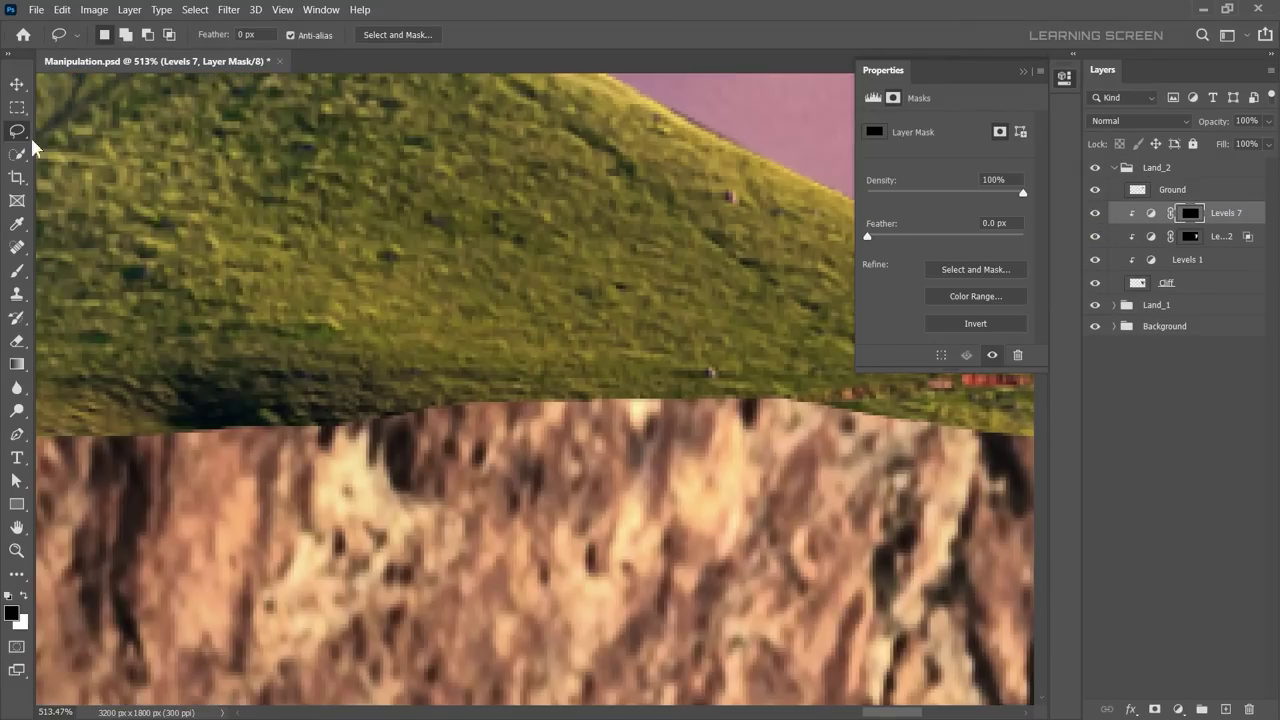
scroll(277, 414, down, 5)
scroll(500, 380, up, 4)
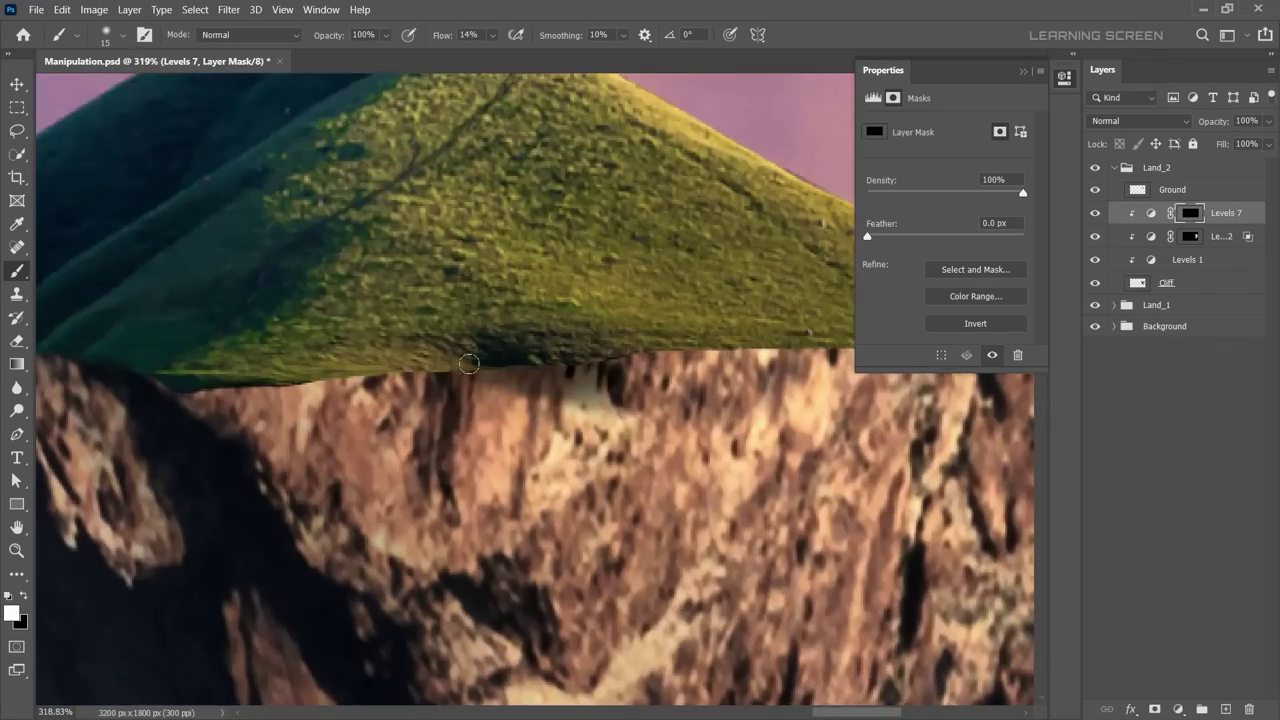
scroll(484, 394, down, 2)
key(bracketright)
key(bracketright)
key(bracketright)
scroll(484, 394, down, 3)
scroll(577, 352, up, 1)
key(bracketleft)
key(bracketleft)
key(bracketleft)
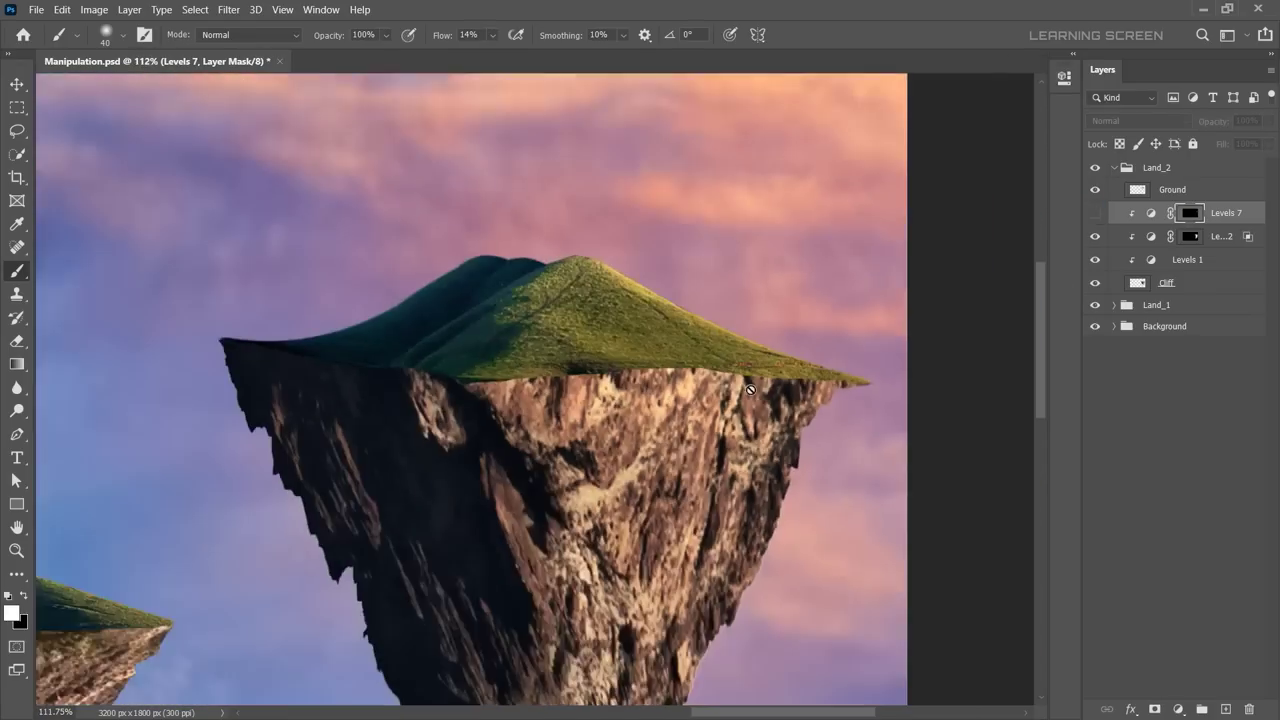
scroll(750, 389, up, 3)
click(1096, 213)
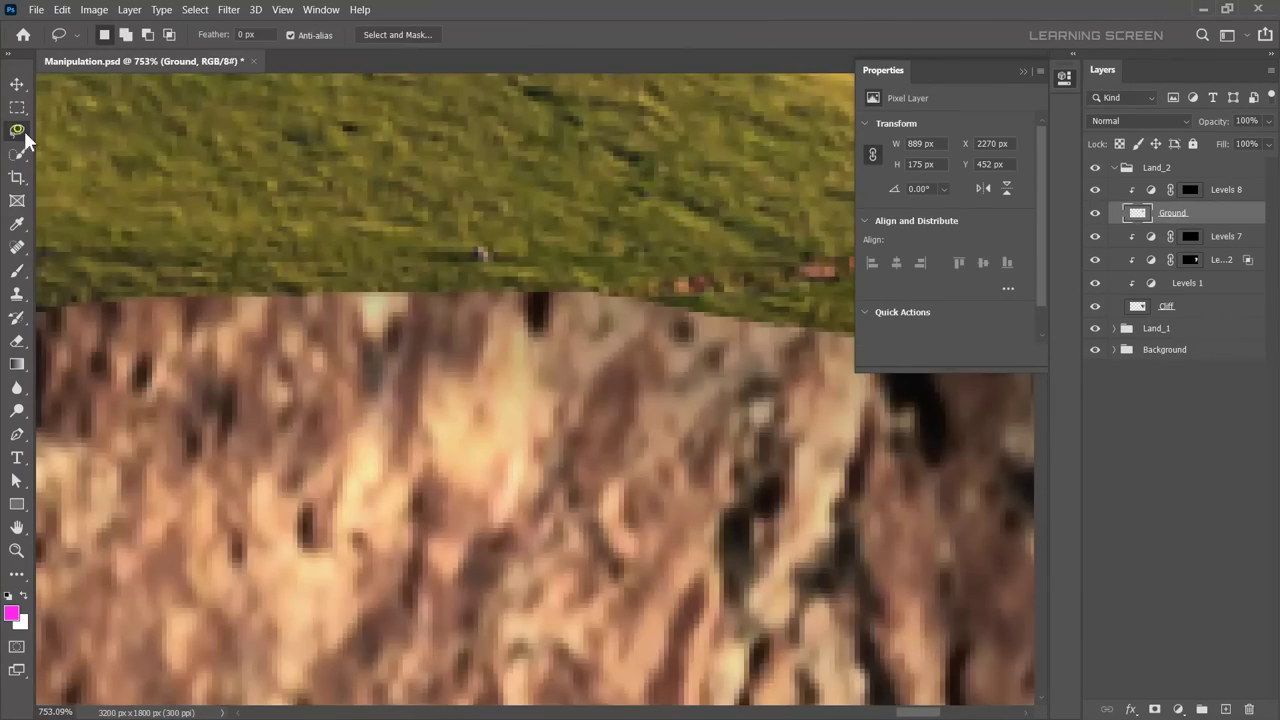
Step: Lasso-select the grass edge, then open Column.jpg
drag(562, 304, 370, 292)
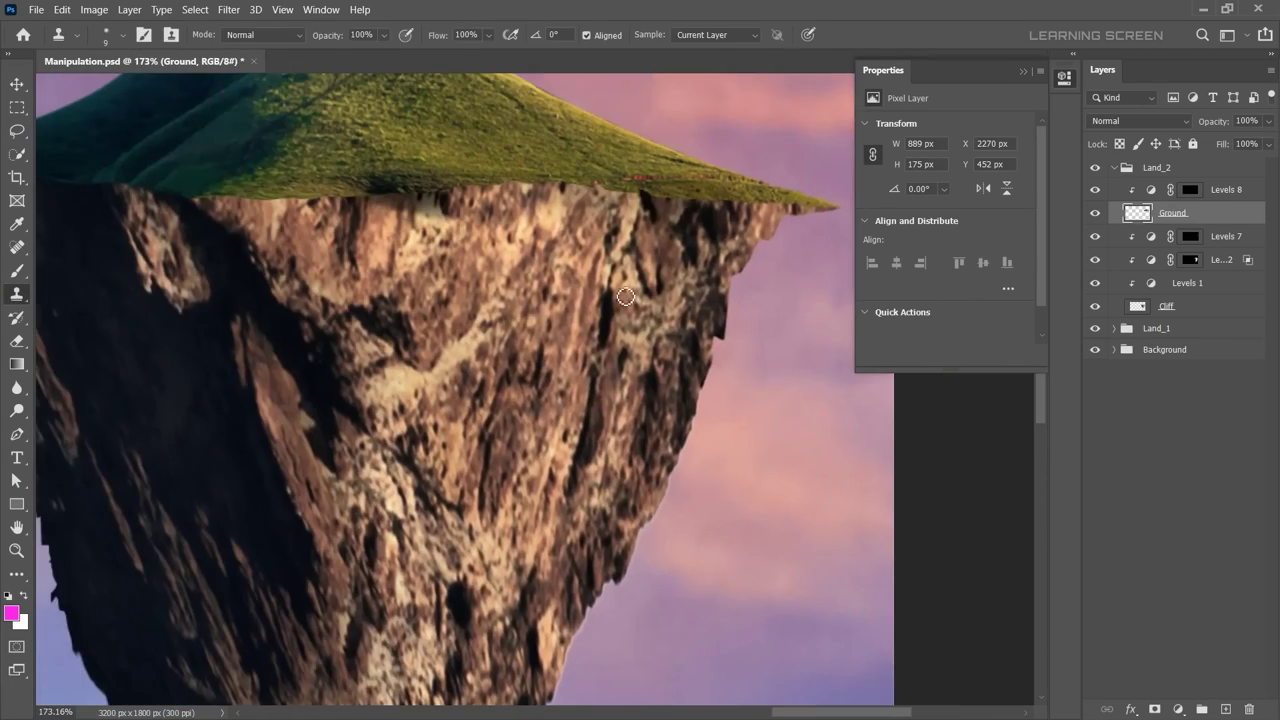
scroll(569, 445, down, 3)
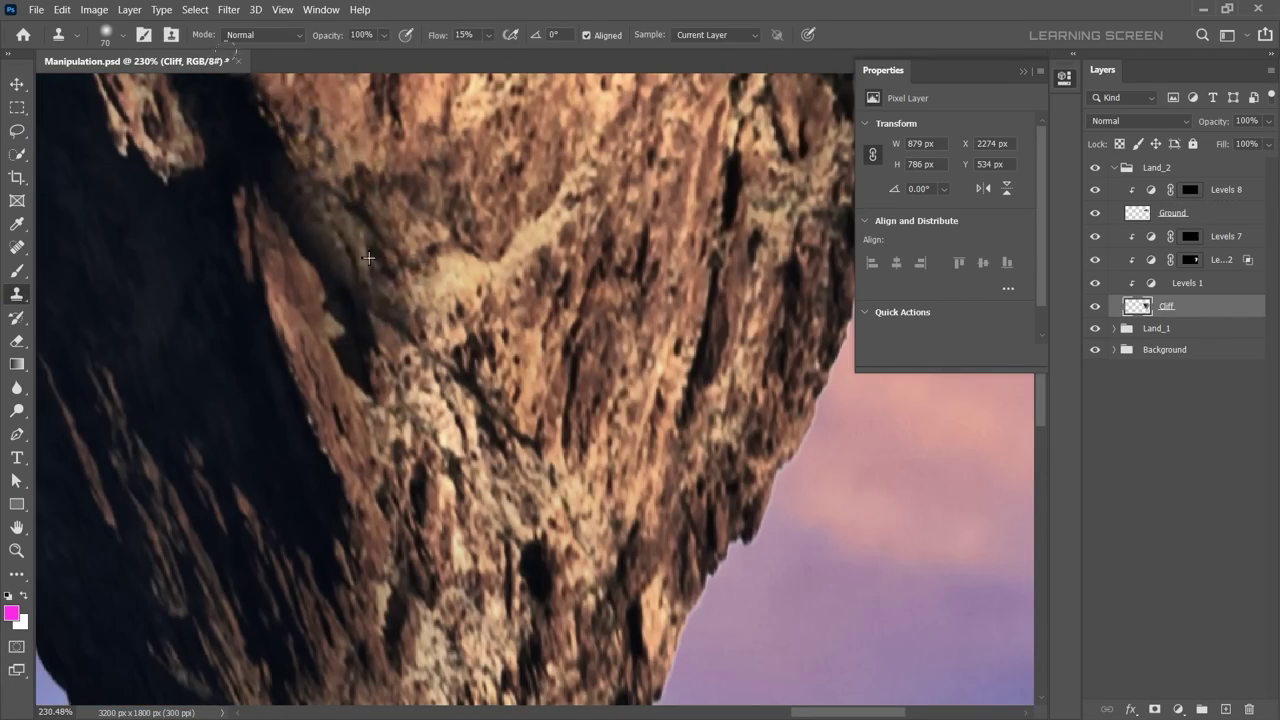
scroll(574, 524, up, 3)
scroll(432, 481, up, 10)
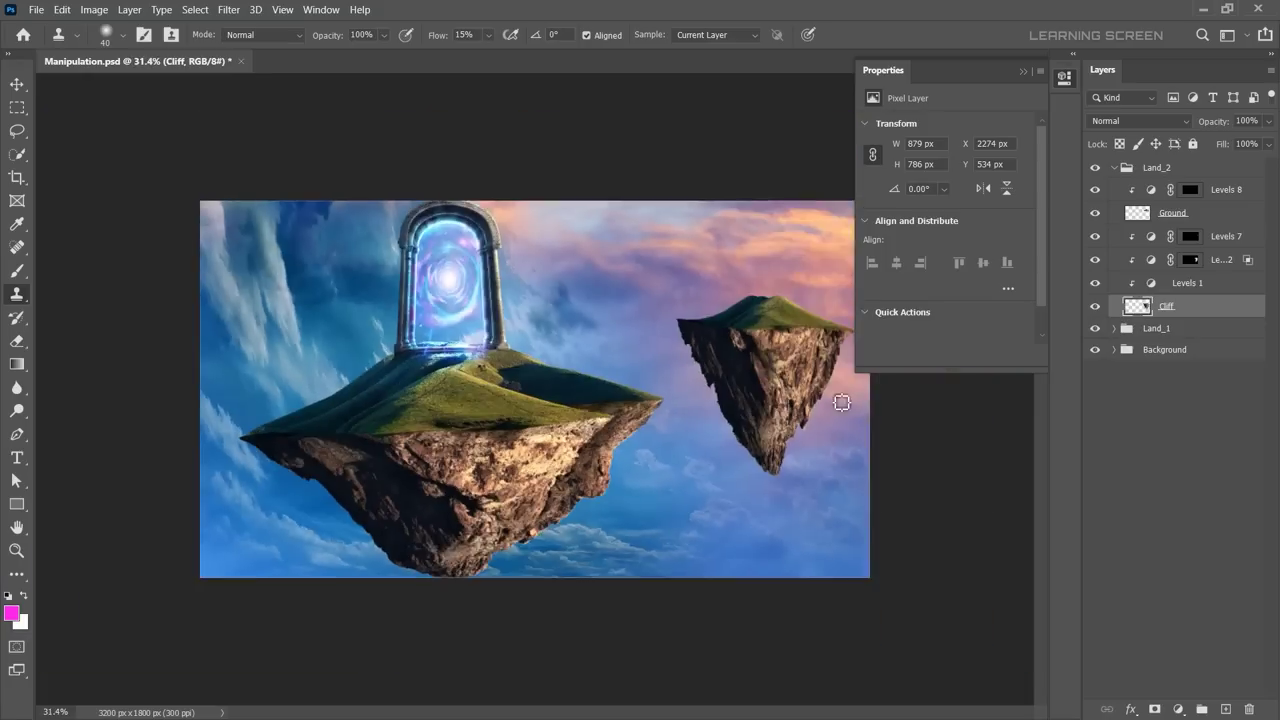
click(35, 9)
click(50, 41)
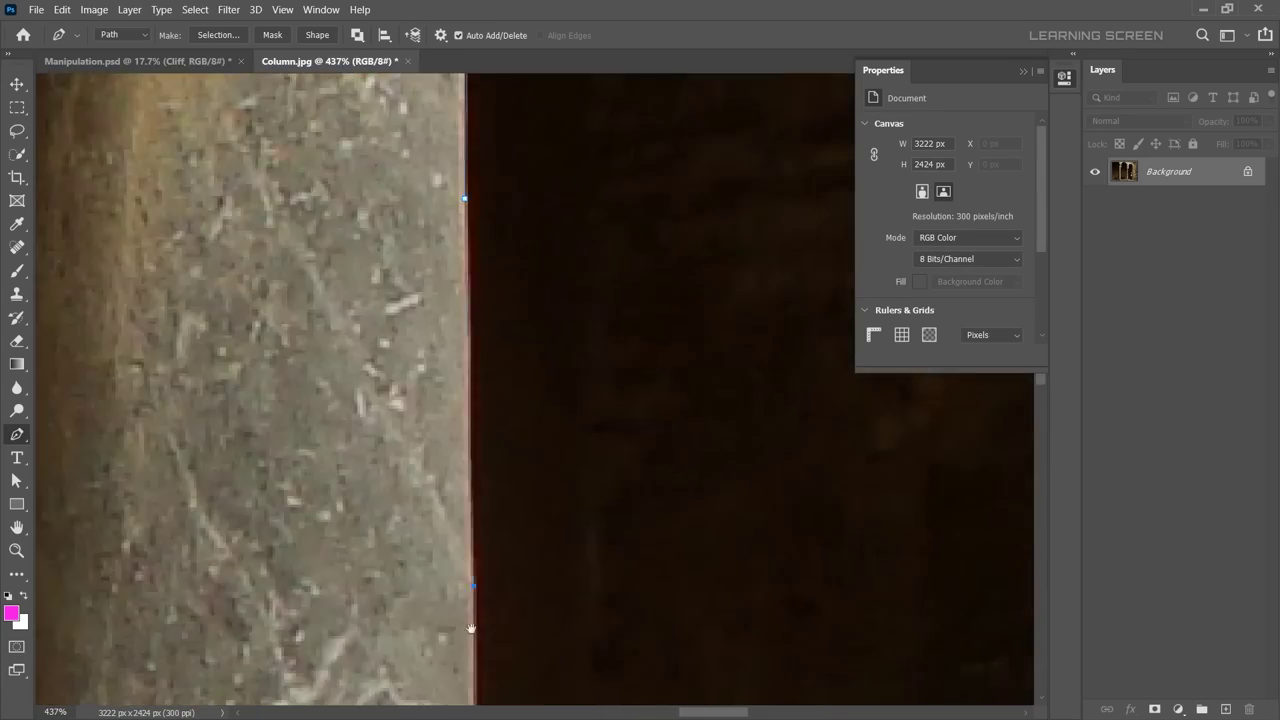
Step: Copy the traced columns and the arch path selection onto their own new layers
key(ctrl+z)
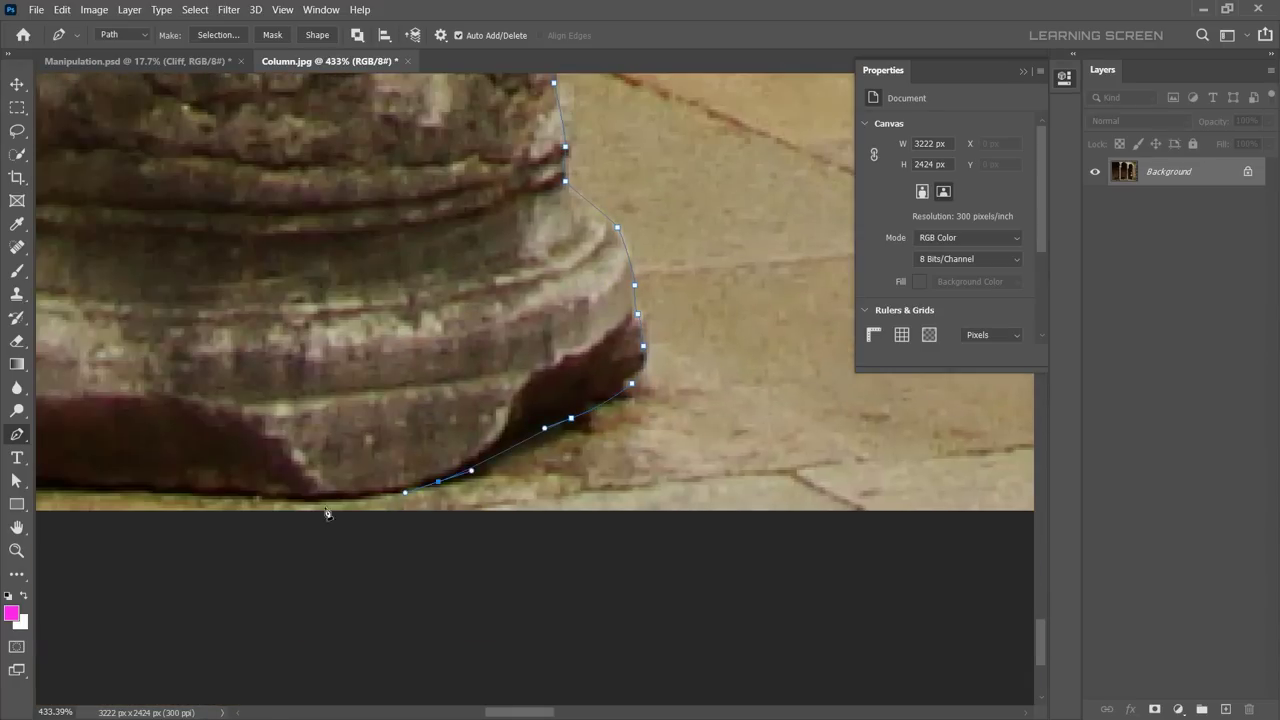
key(ctrl+j)
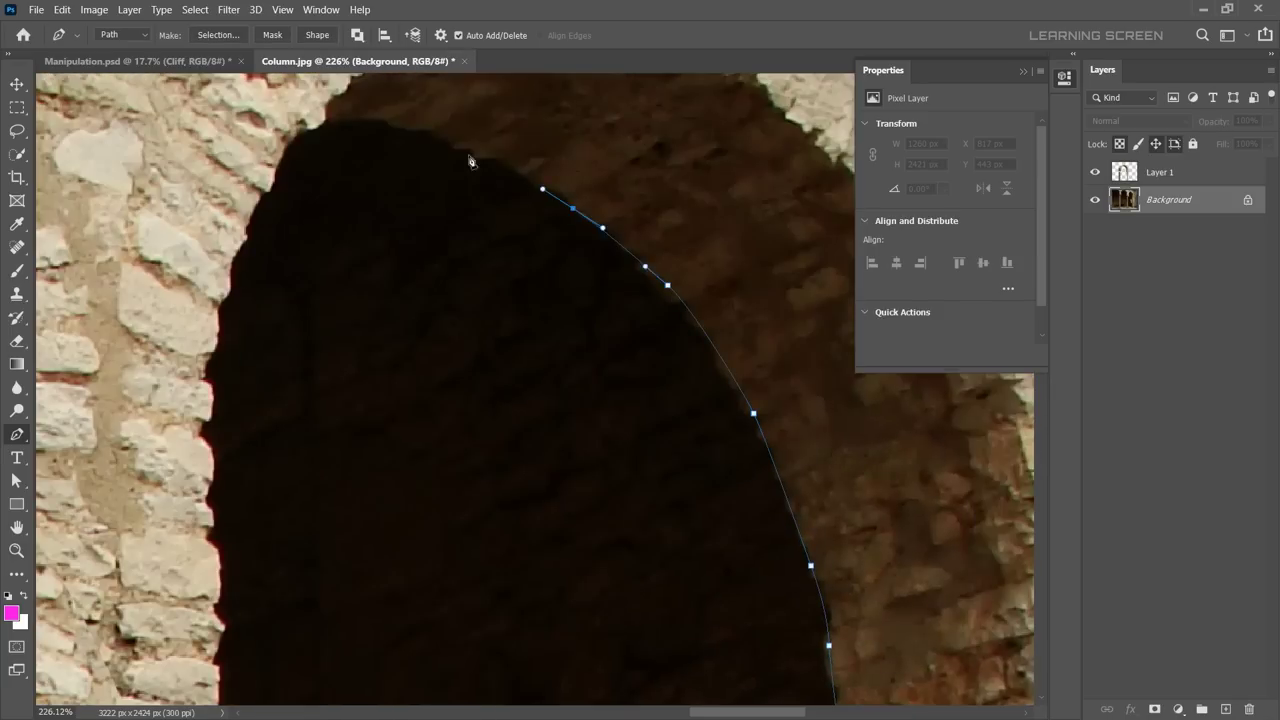
right_click(17, 435)
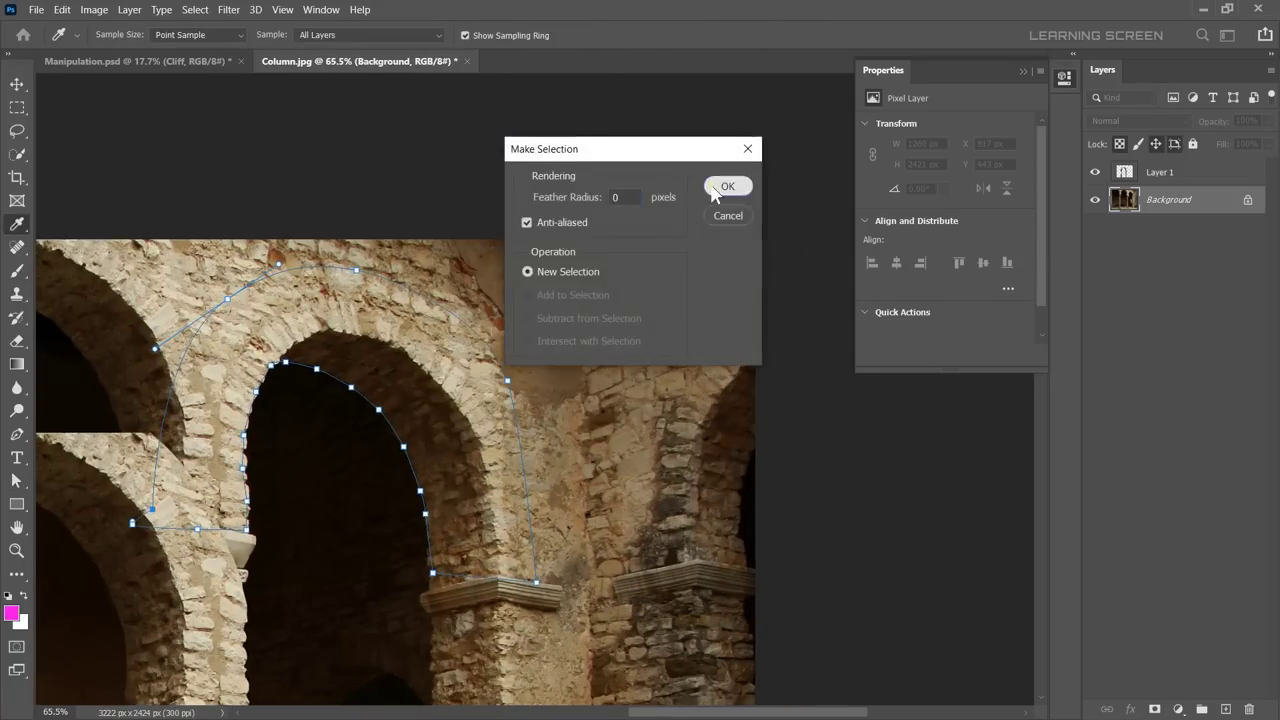
click(727, 186)
key(ctrl+j)
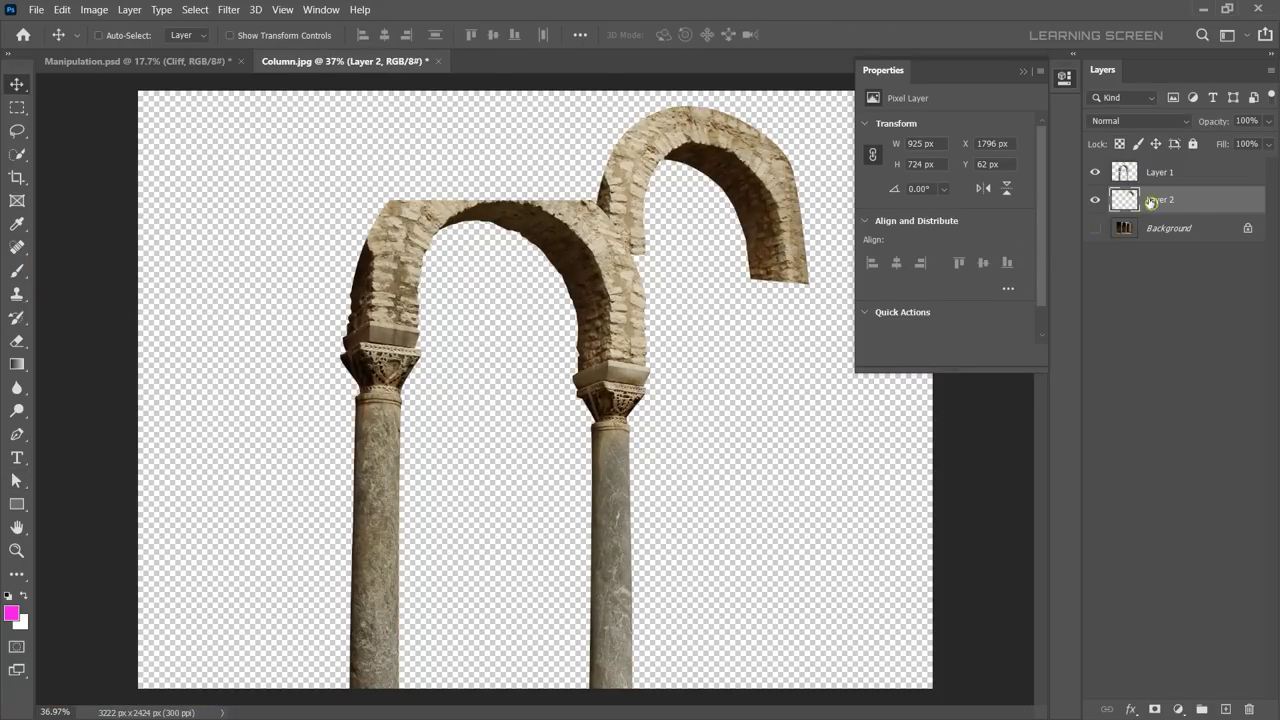
key(ctrl+t)
key(Return)
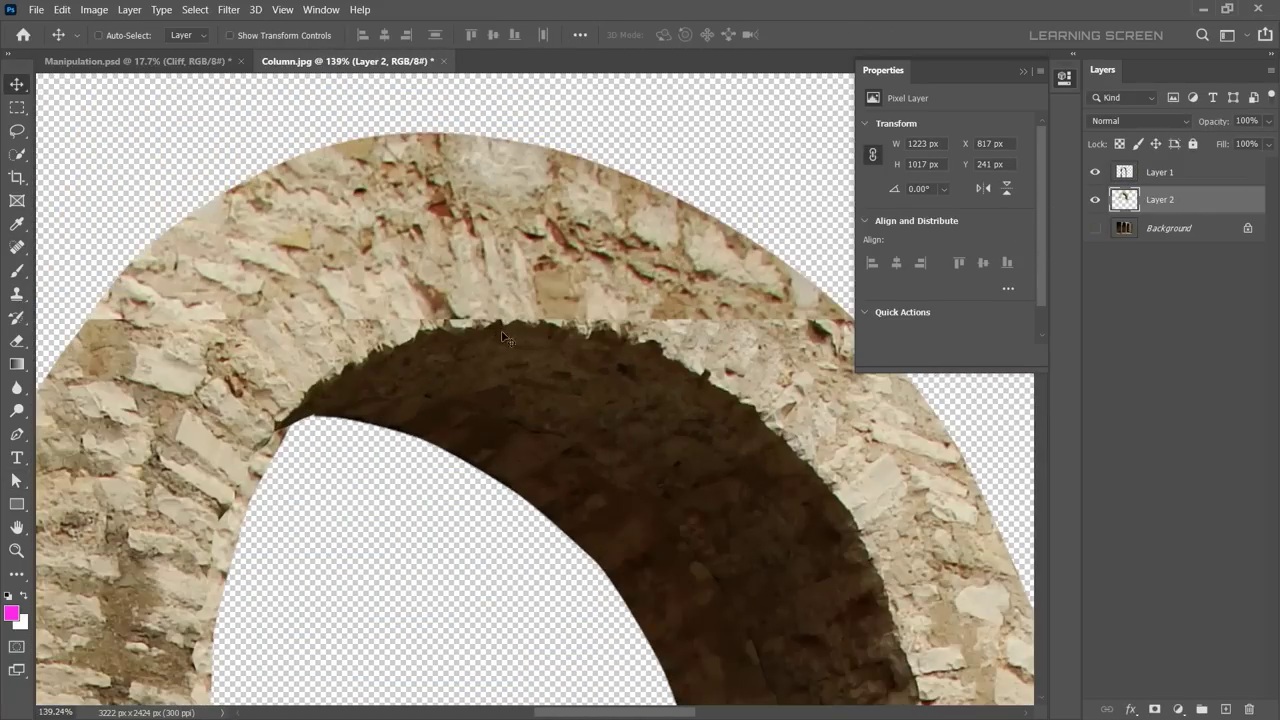
Step: Give Layer 2 a hide-all mask and paint back the arch's upper stones
click(1154, 709)
key(ctrl+i)
key(b)
drag(381, 285, 700, 200)
drag(250, 230, 650, 180)
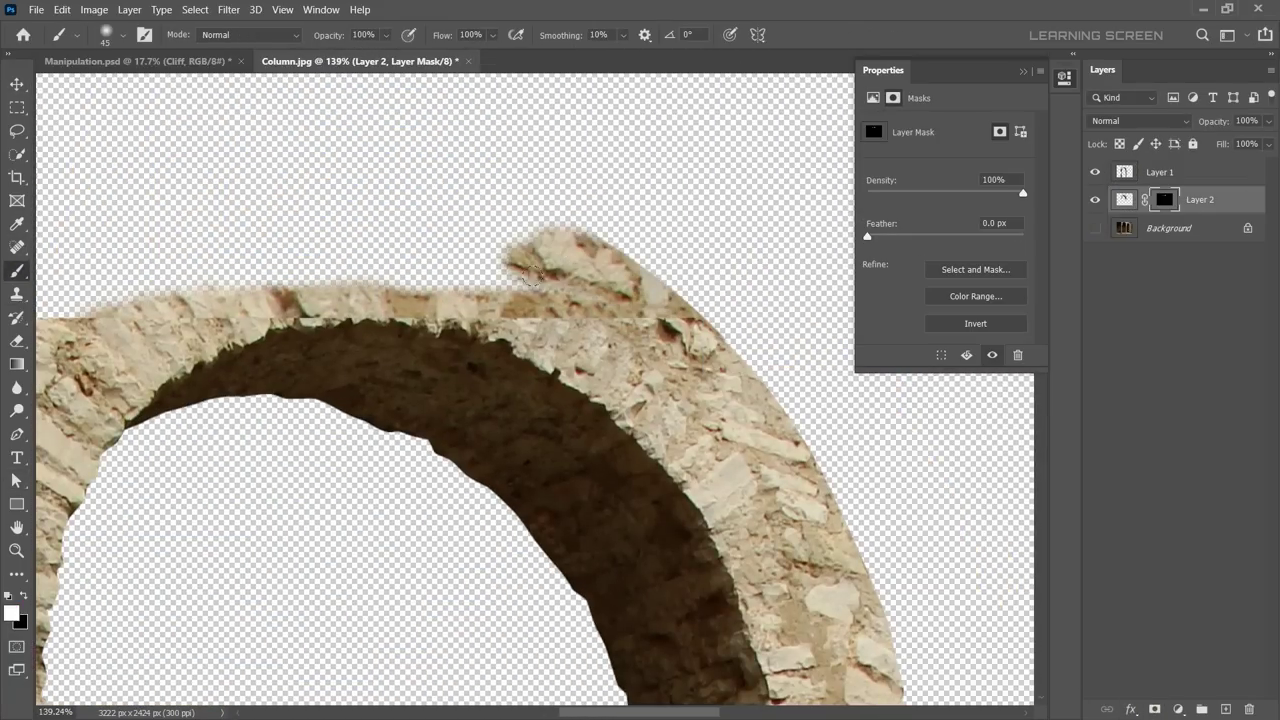
drag(200, 260, 600, 200)
drag(300, 240, 497, 237)
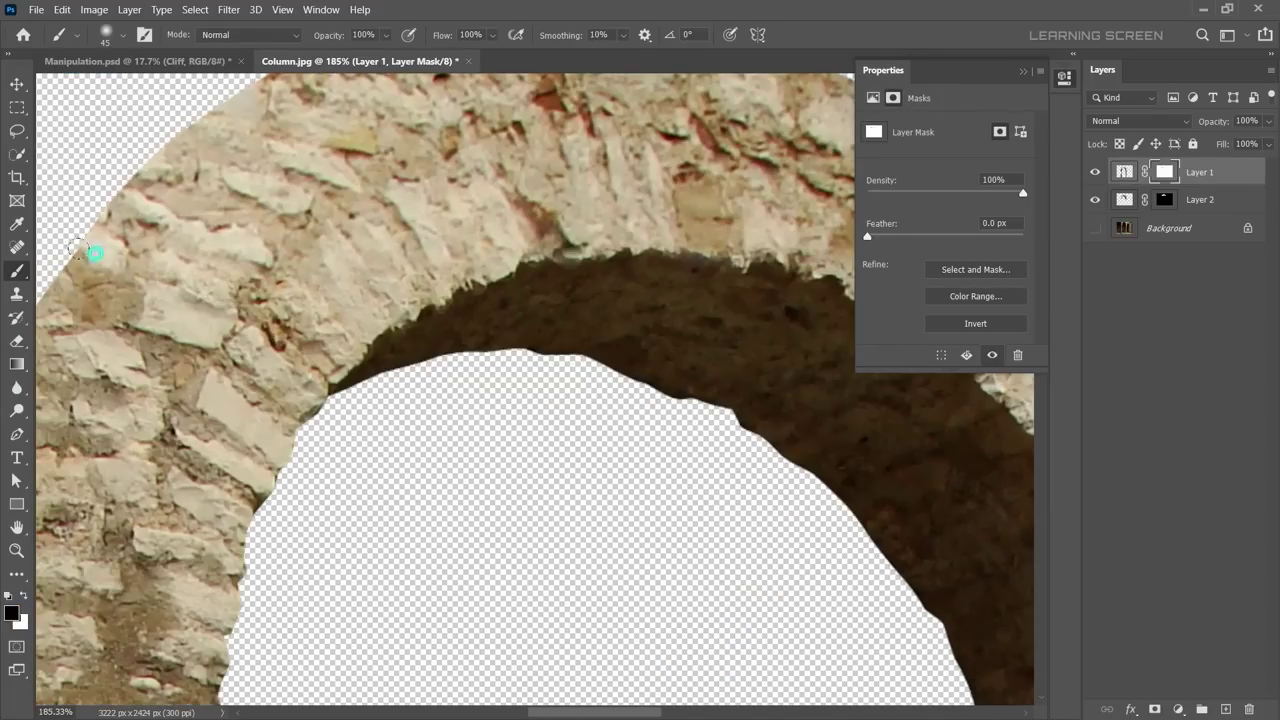
Step: Fit the column image in the window, apply the pending transform, and select all
key(ctrl+0)
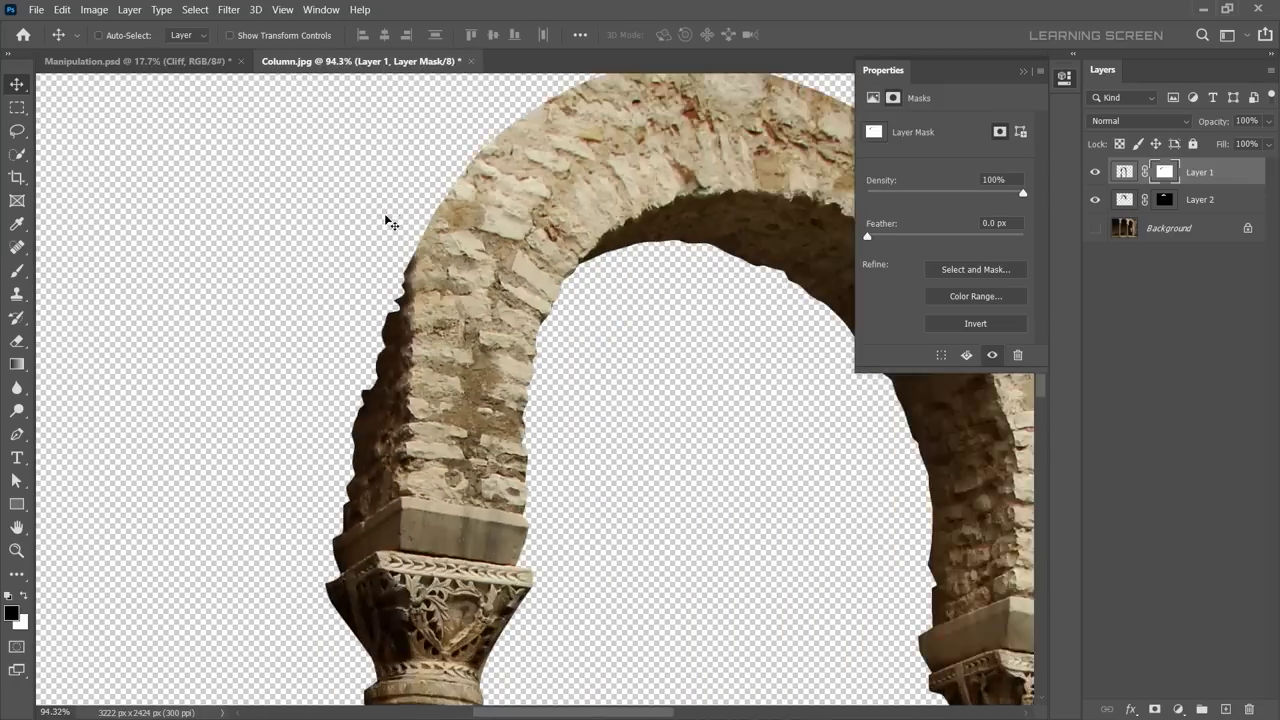
key(Return)
key(ctrl+a)
Step: Paste the arch into Manipulation.psd and scale it down onto the right island's grassy peak
key(ctrl+c)
key(ctrl+Tab)
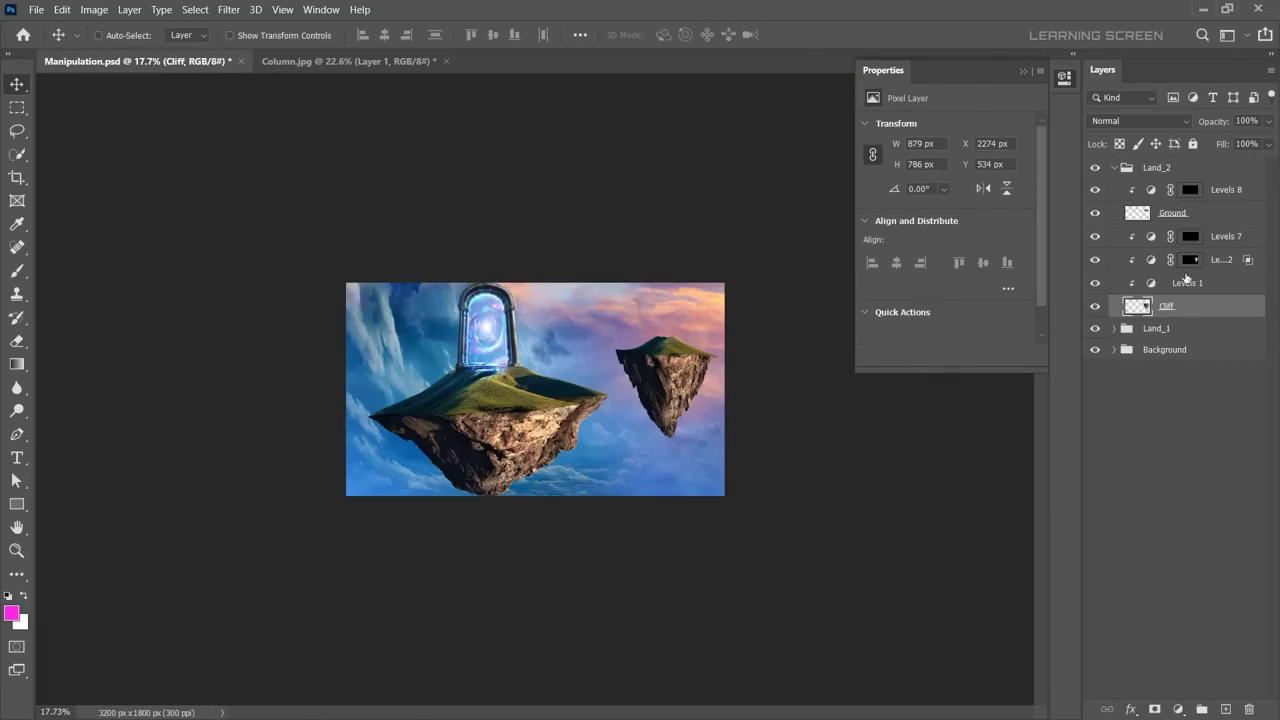
key(ctrl+v)
key(ctrl+t)
scroll(750, 252, up, 10)
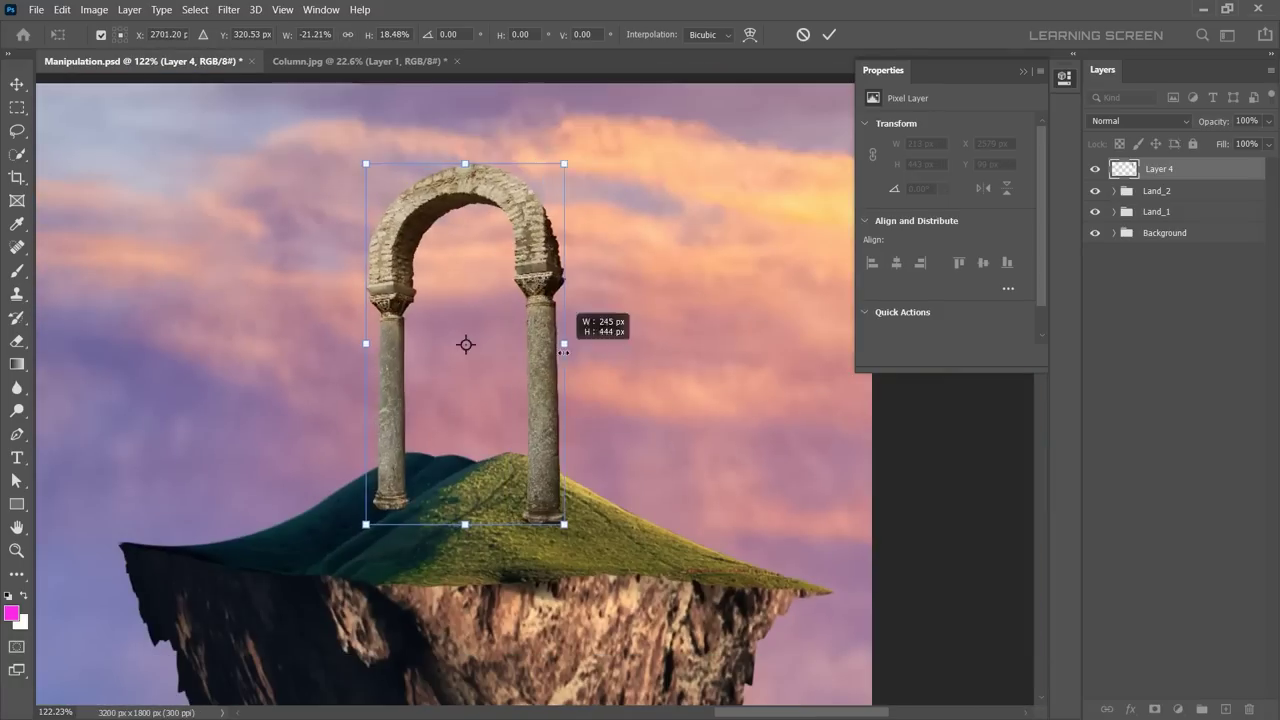
mouse_move(557, 343)
mouse_down()
mouse_move(543, 163)
mouse_move(534, 300)
mouse_up()
key(Return)
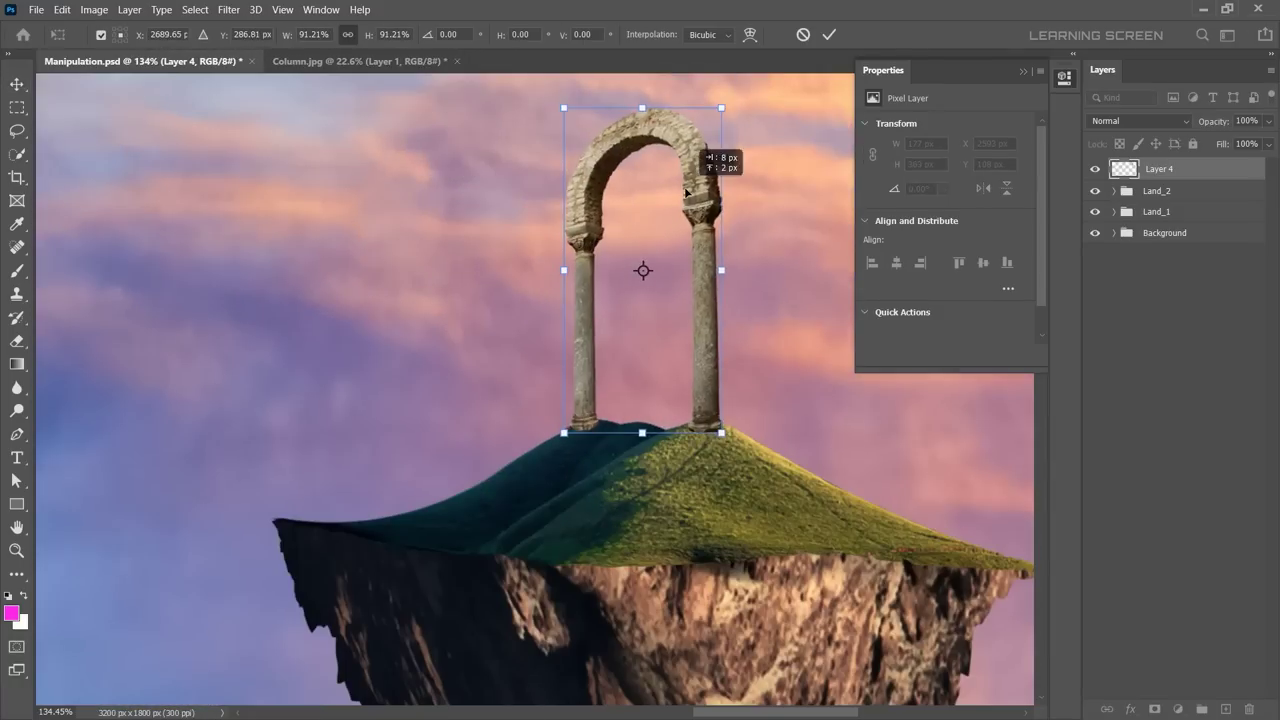
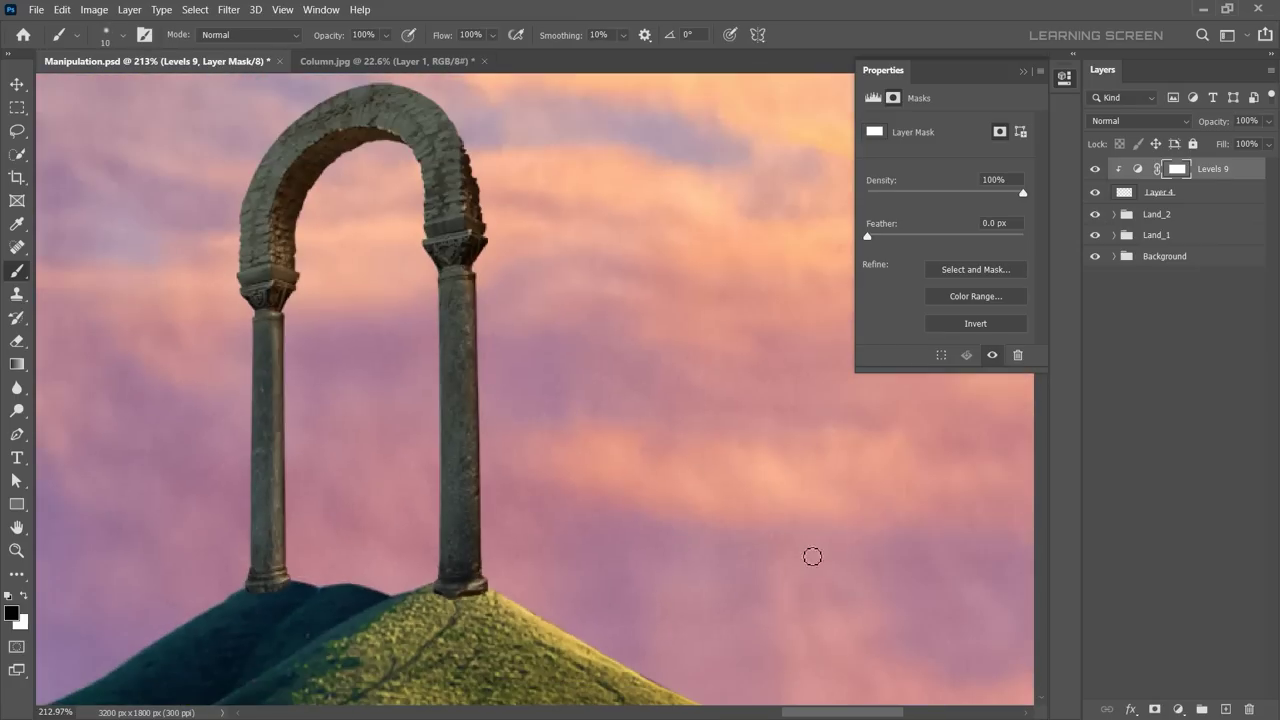
Step: Add a brightening Curves layer clipped to the arch, with its mask inverted to black
click(1178, 709)
click(1177, 497)
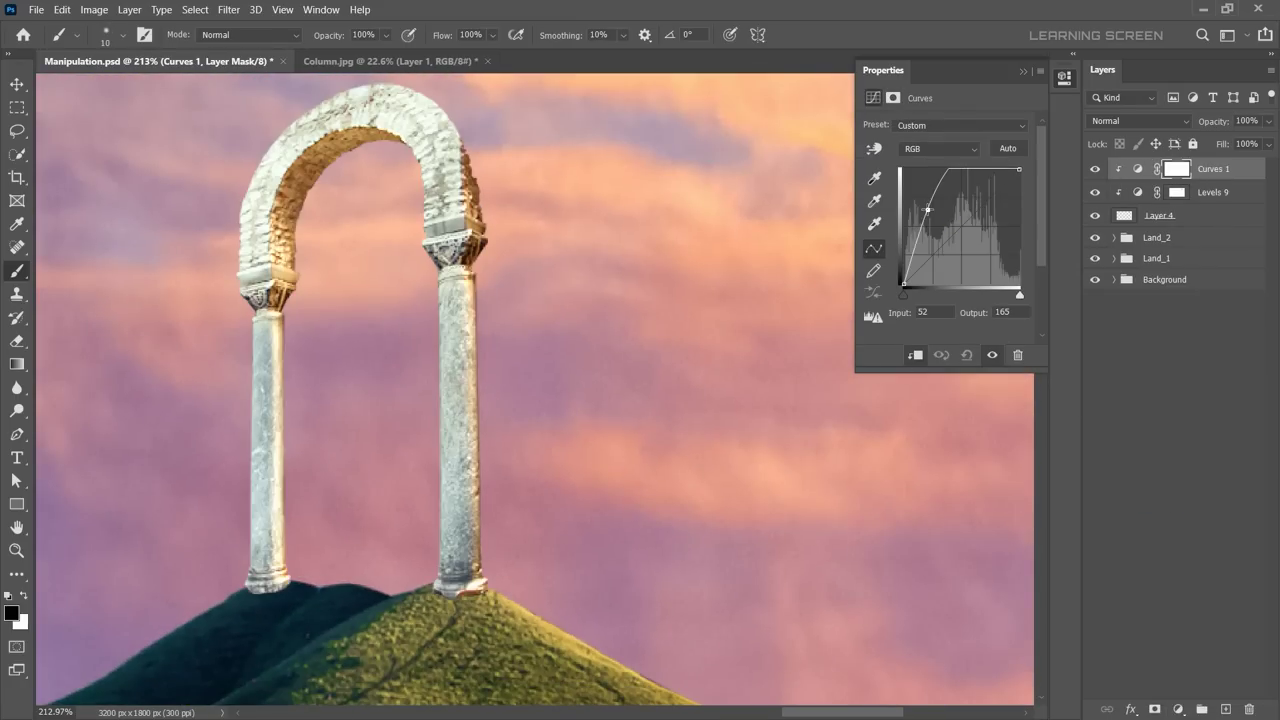
click(1140, 120)
click(1022, 71)
key(ctrl+i)
Step: Paint white on the Curves mask to brighten the arch's edges
scroll(129, 573, up, 5)
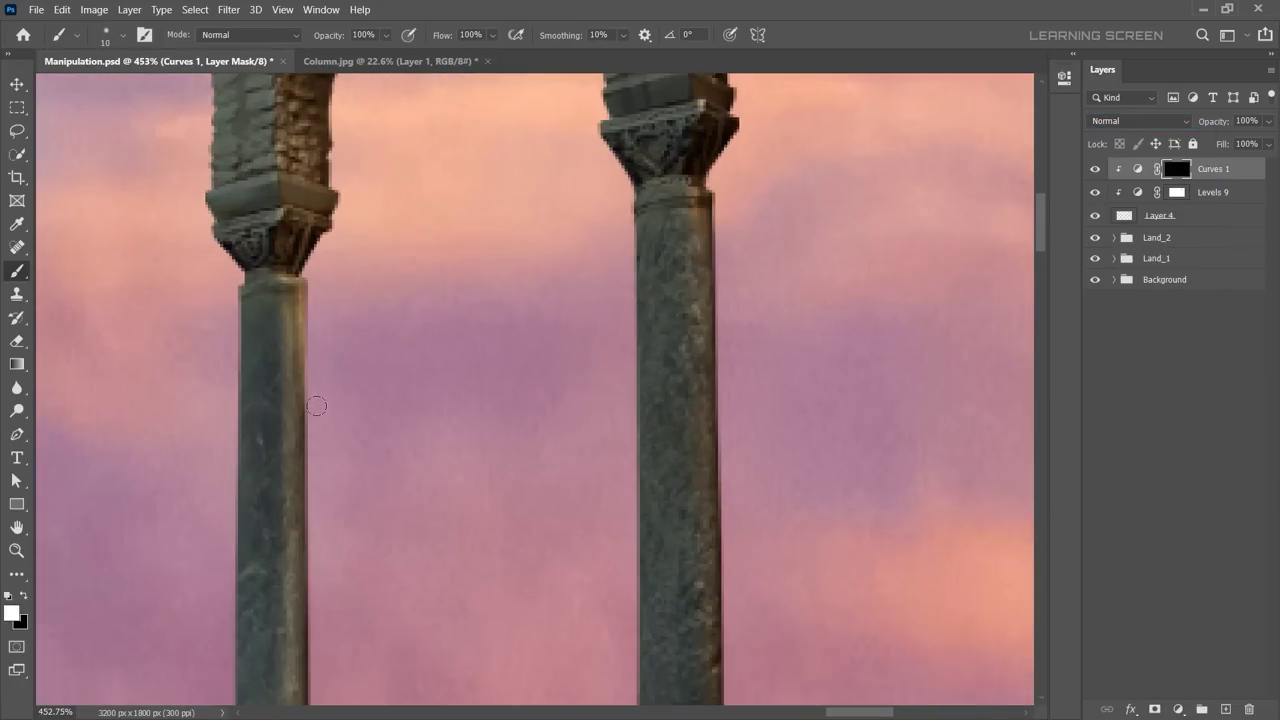
key(x)
scroll(200, 560, up, 5)
scroll(297, 543, up, 5)
scroll(302, 196, down, 8)
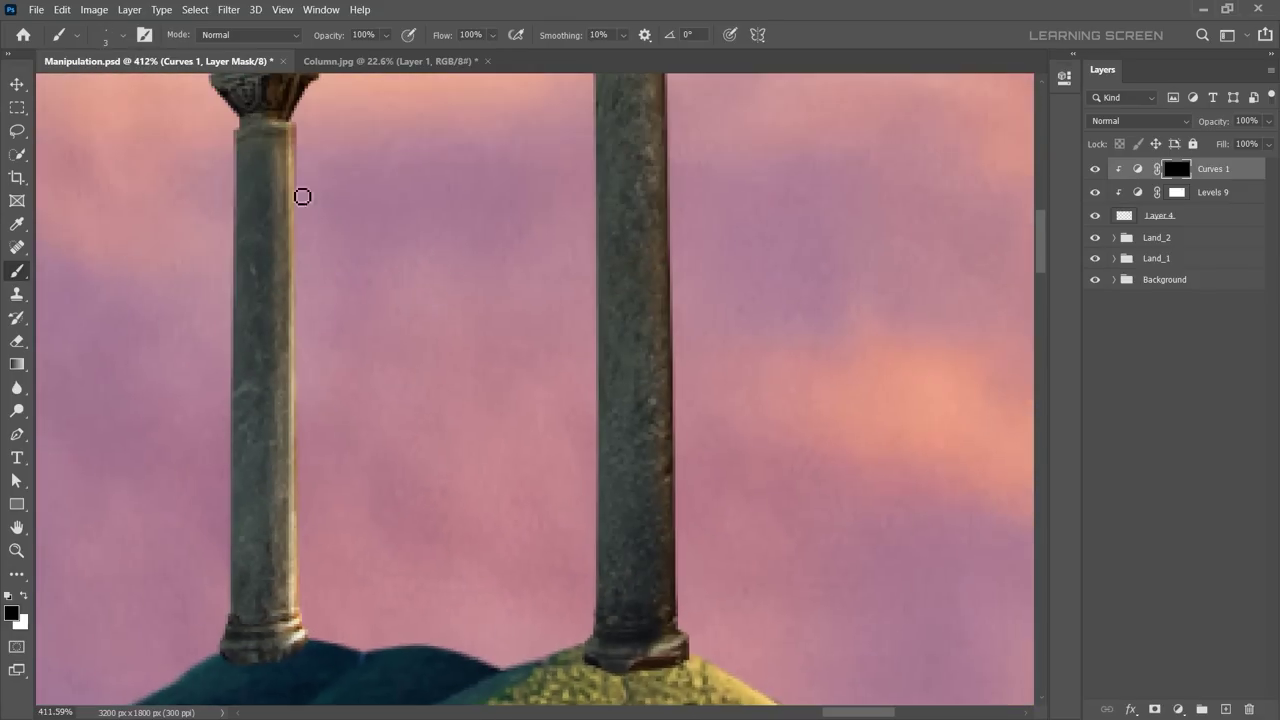
scroll(308, 420, up, 3)
scroll(531, 200, up, 3)
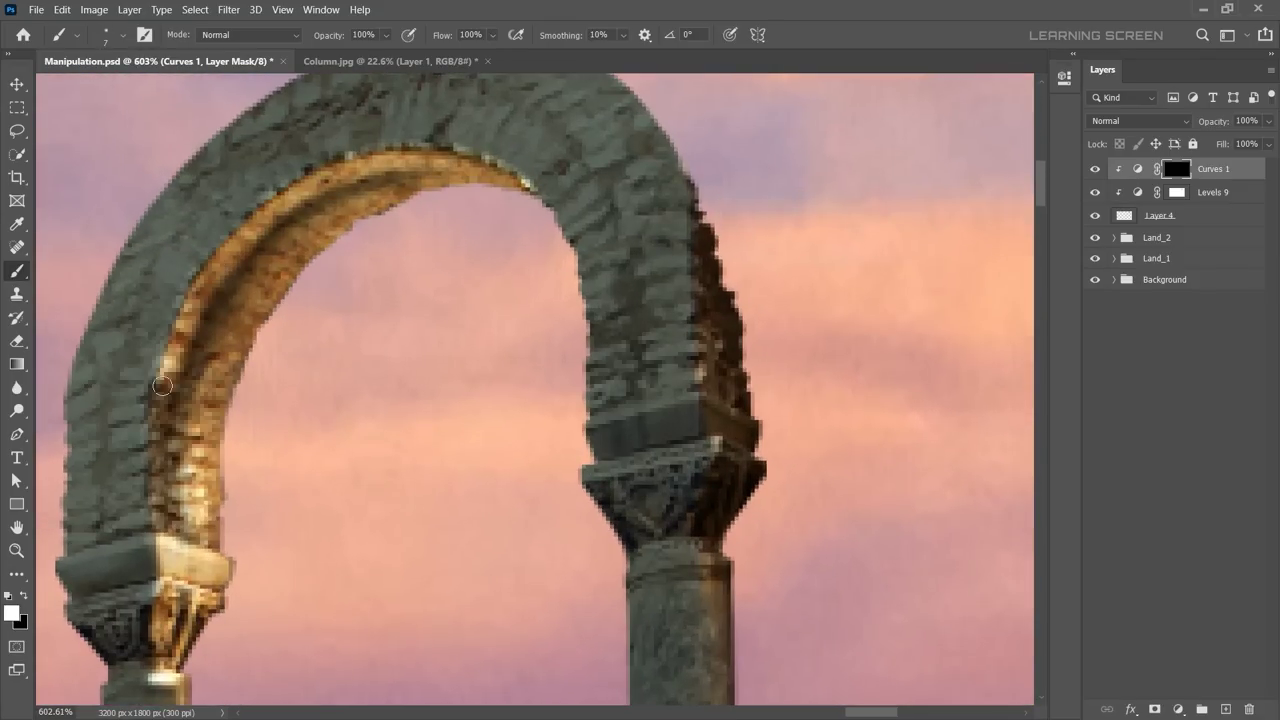
scroll(745, 383, down, 3)
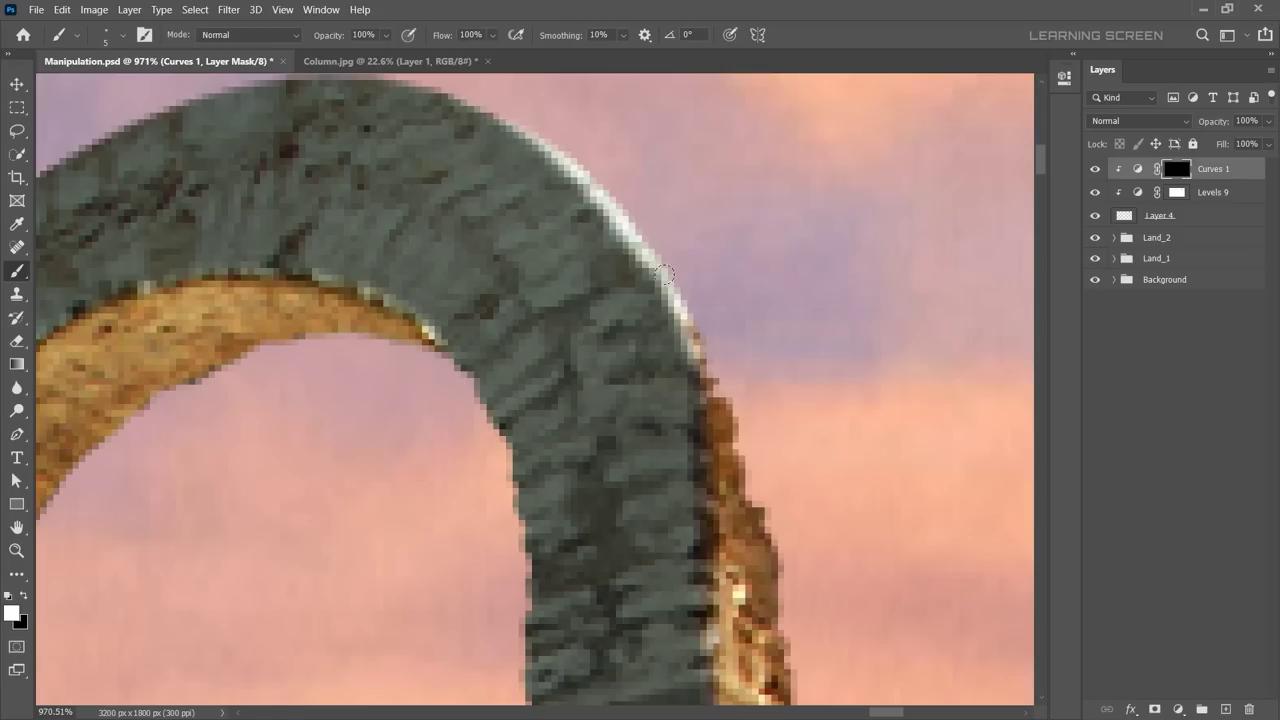
scroll(611, 466, down, 5)
scroll(637, 420, down, 3)
scroll(637, 420, down, 2)
scroll(813, 305, up, 2)
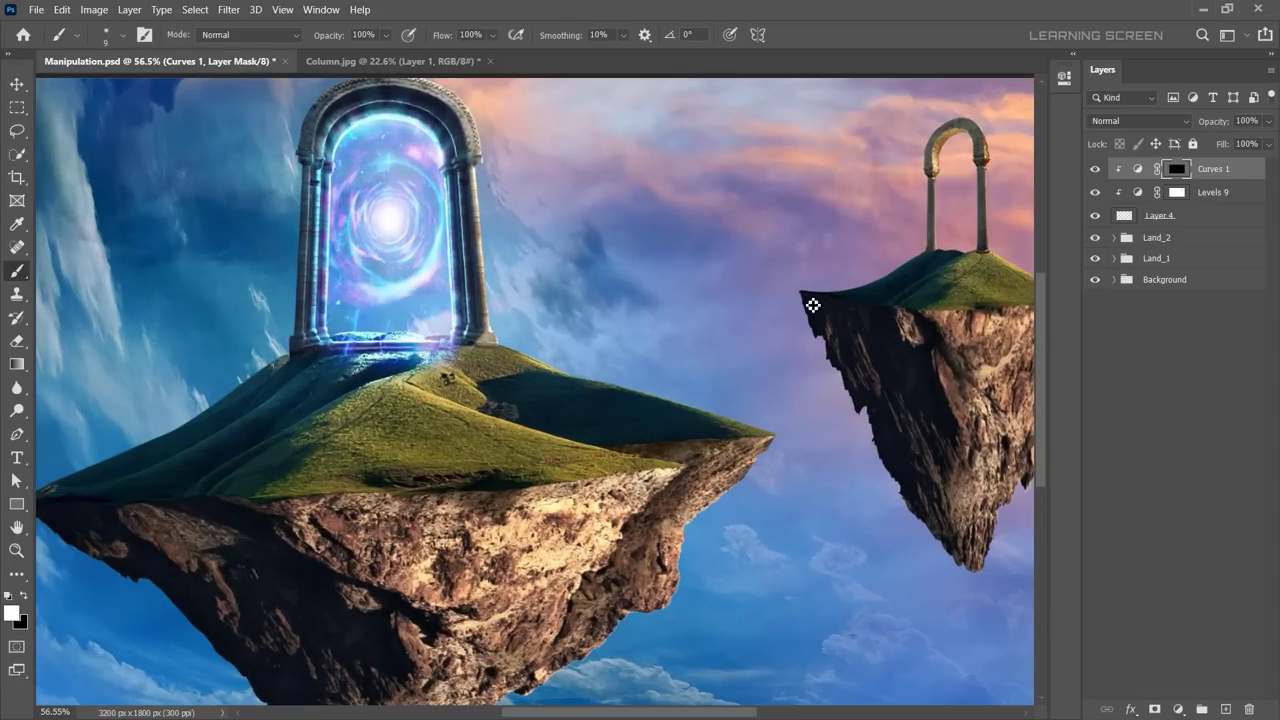
Step: In Land_1's Gate group, add Hue/Saturation and Color Balance adjustments above Gate1
click(1126, 280)
click(1183, 465)
click(1177, 709)
click(1170, 549)
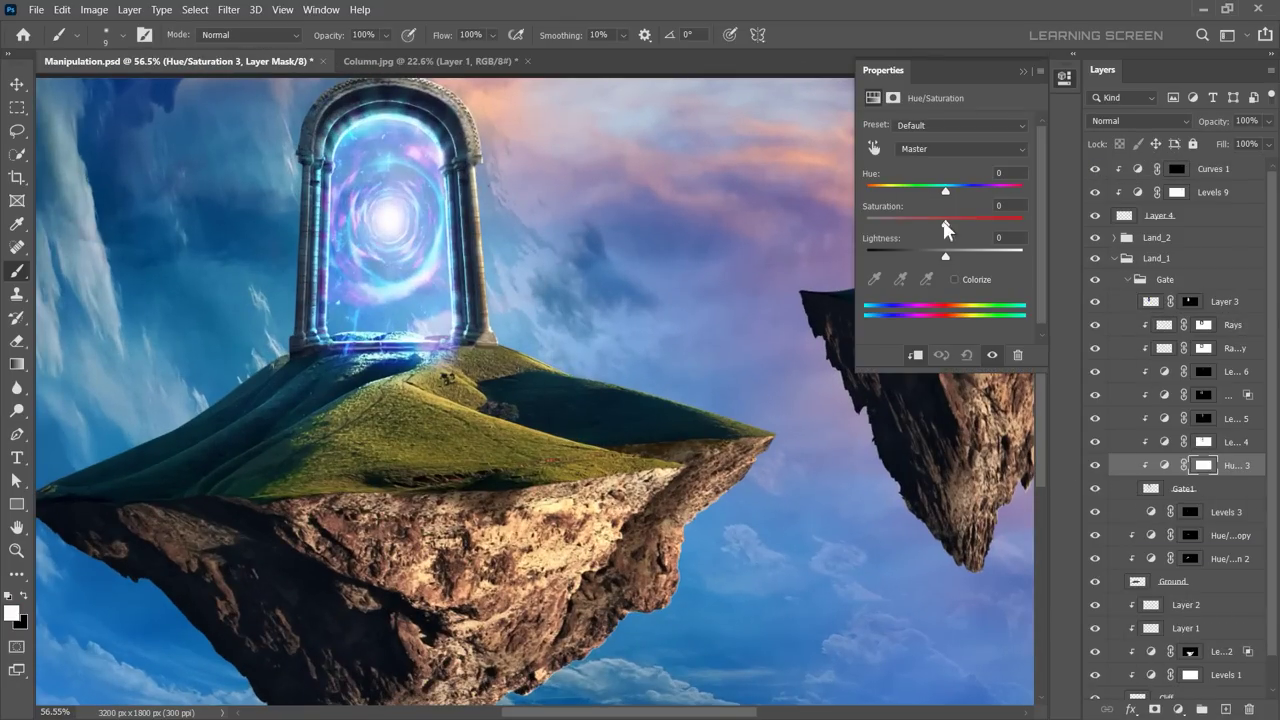
click(1177, 709)
click(1170, 565)
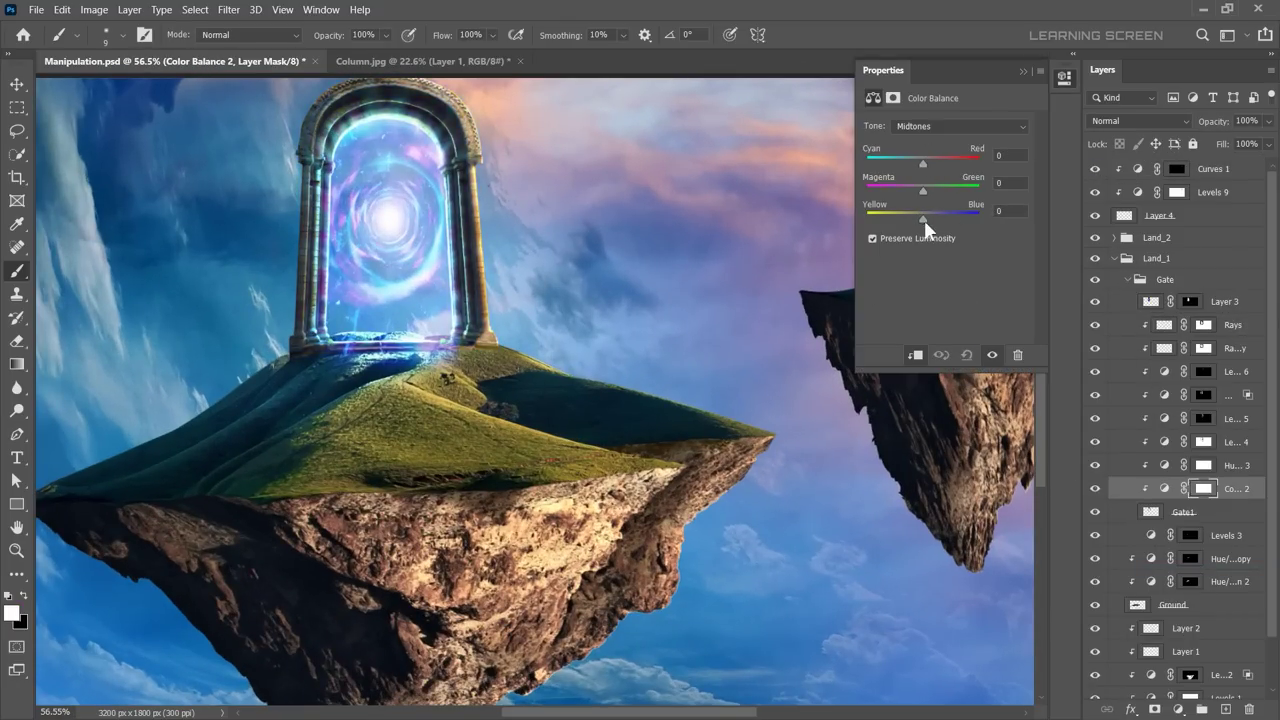
scroll(779, 264, down, 6)
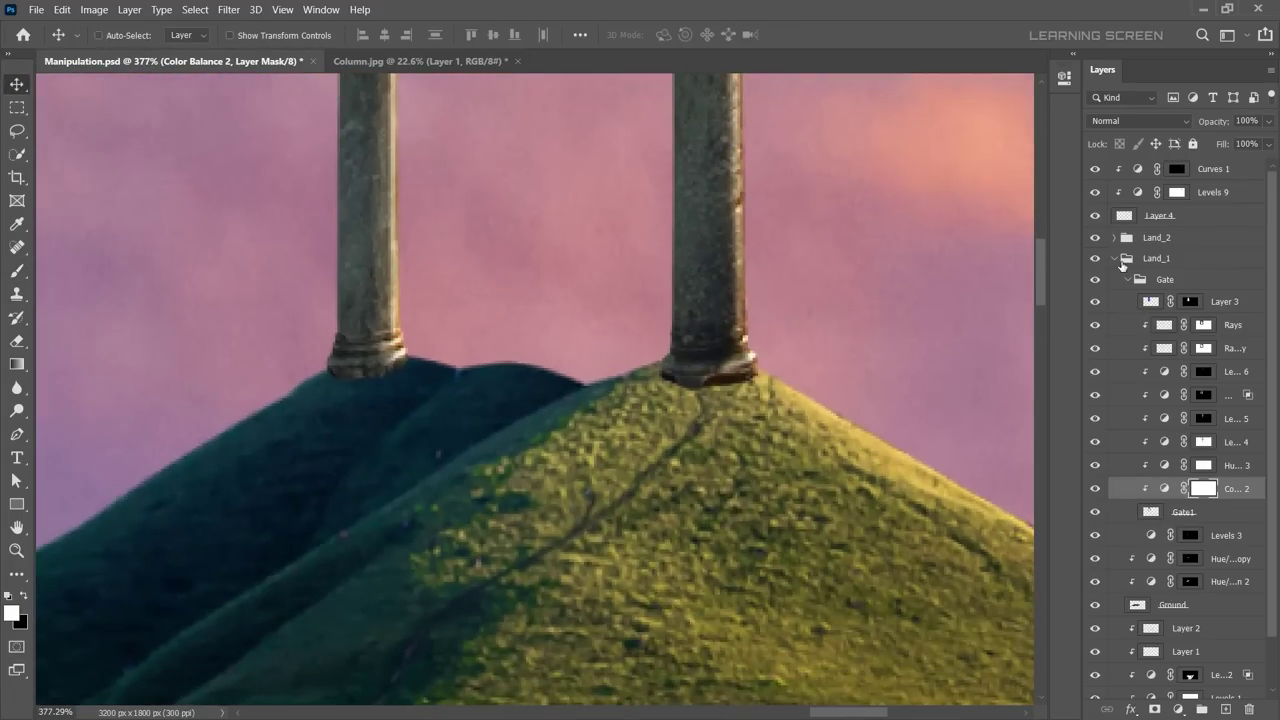
Step: Add a darkening Levels layer below Layer 4, with inverted mask and Luminosity blending
click(1177, 709)
click(1170, 478)
drag(1200, 215, 1200, 240)
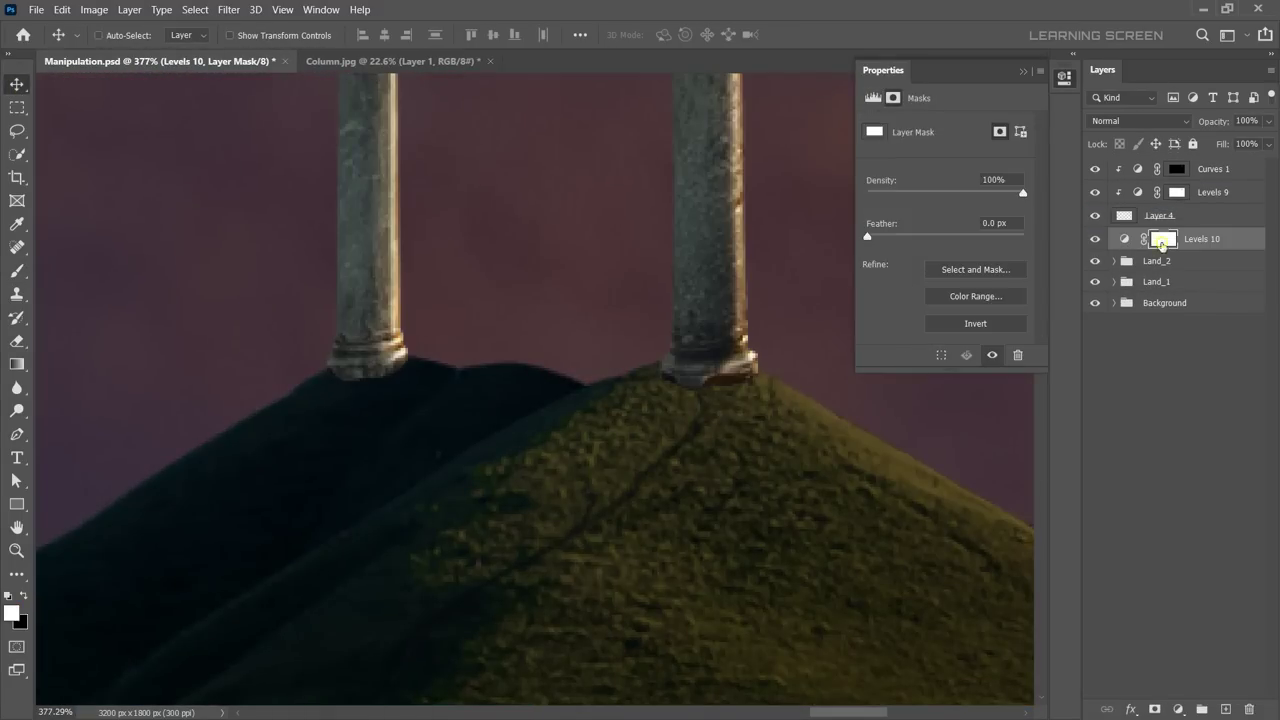
key(ctrl+i)
key(b)
scroll(646, 377, up, 3)
click(1140, 120)
click(1130, 688)
Step: Paint the Levels mask to reveal the darkening where needed
key(ctrl+0)
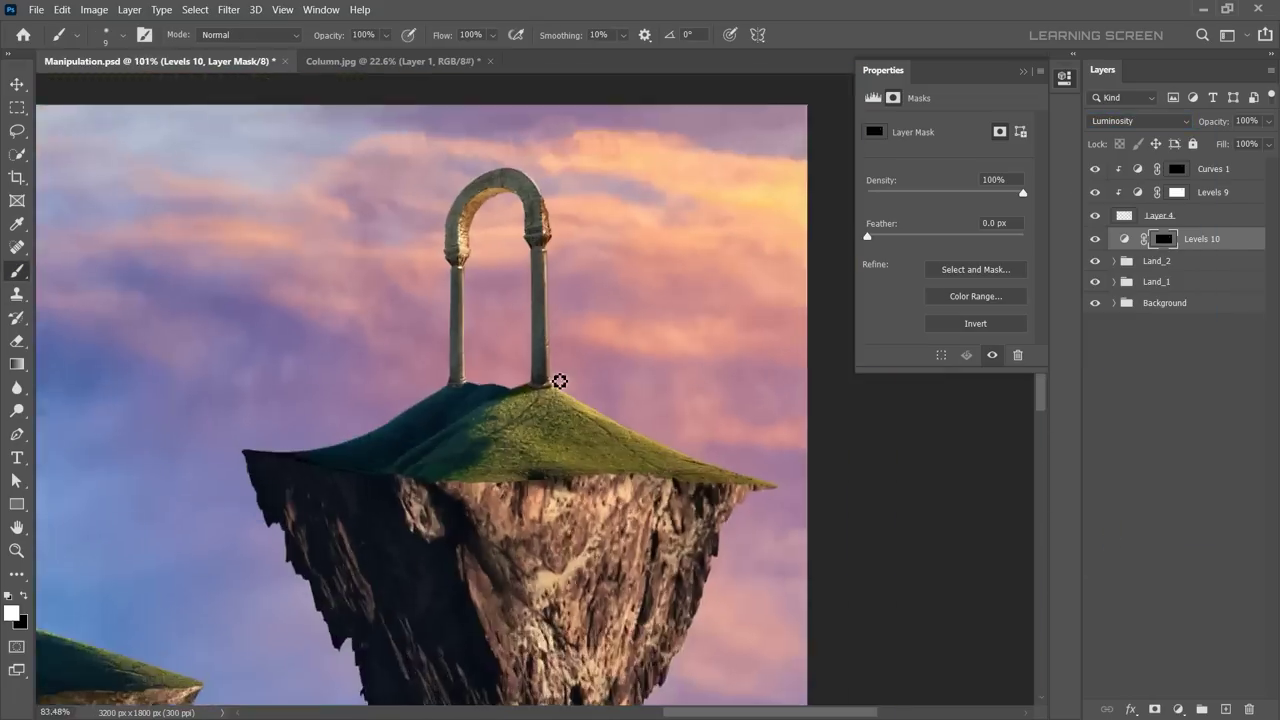
scroll(356, 396, up, 5)
scroll(356, 396, up, 3)
scroll(193, 433, down, 4)
key(x)
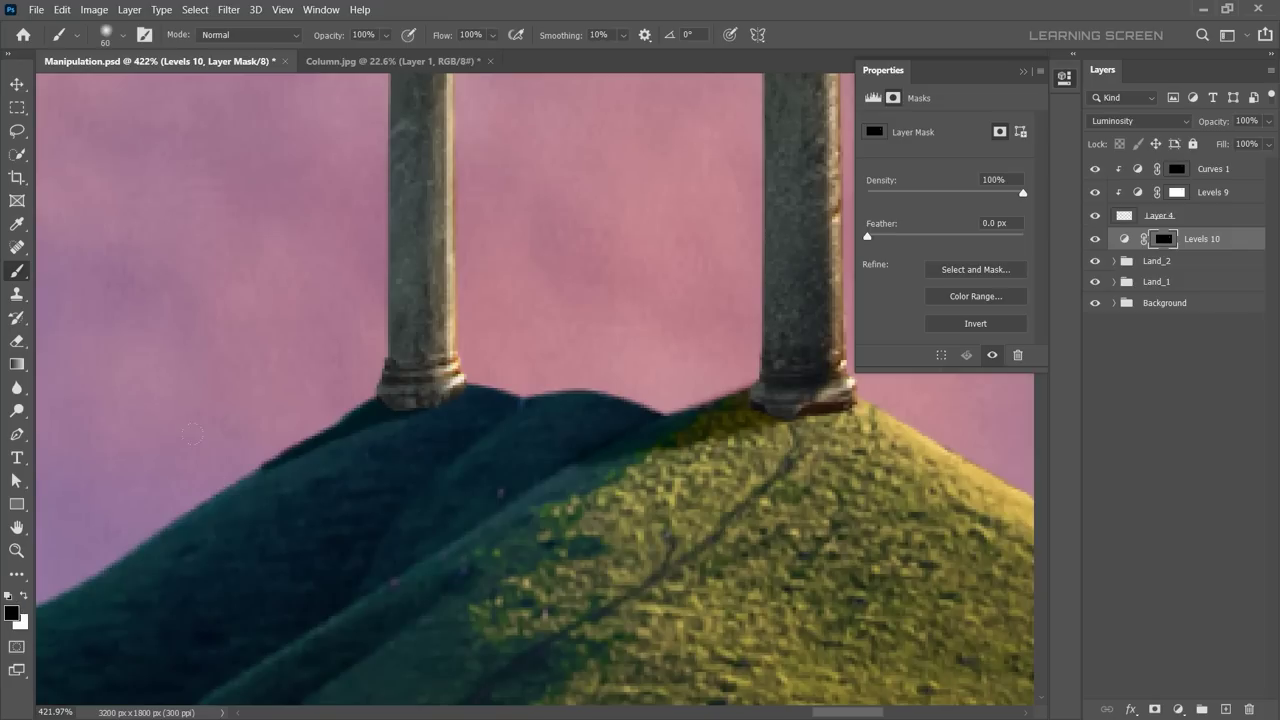
key(ctrl+0)
Step: Select a layer inside the Gate group and save the document
key(v)
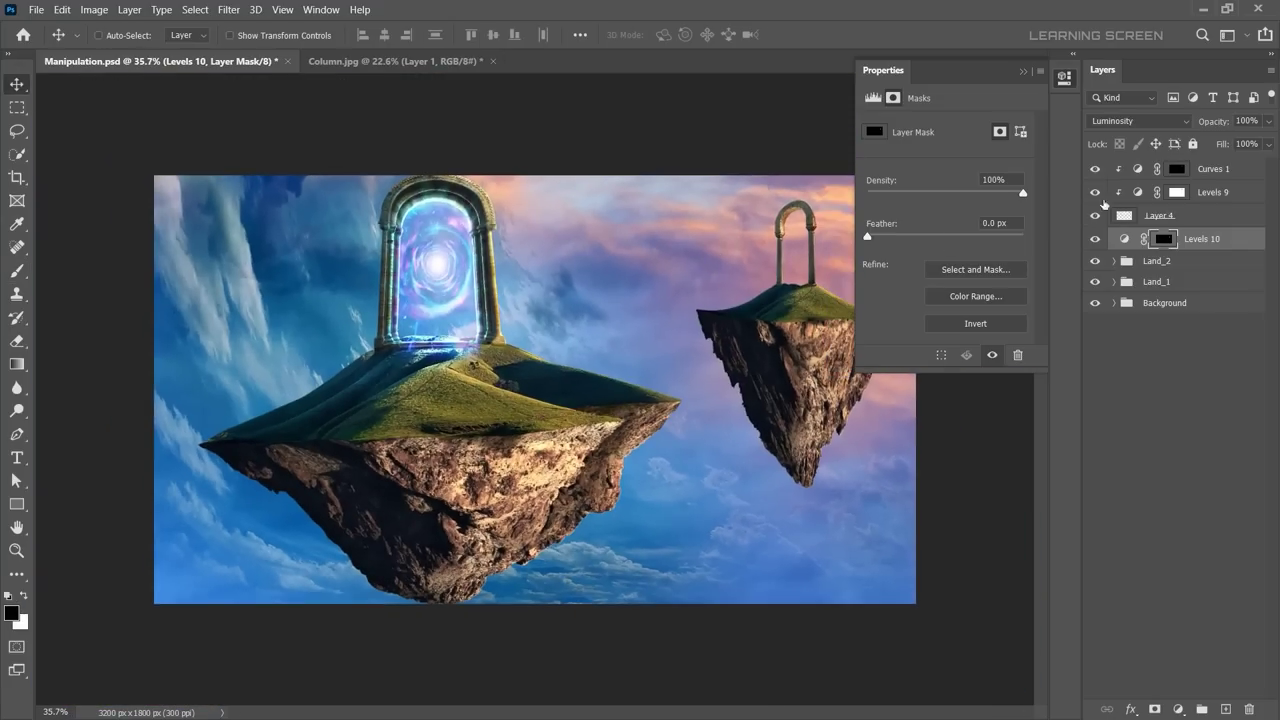
click(1115, 281)
click(1105, 511)
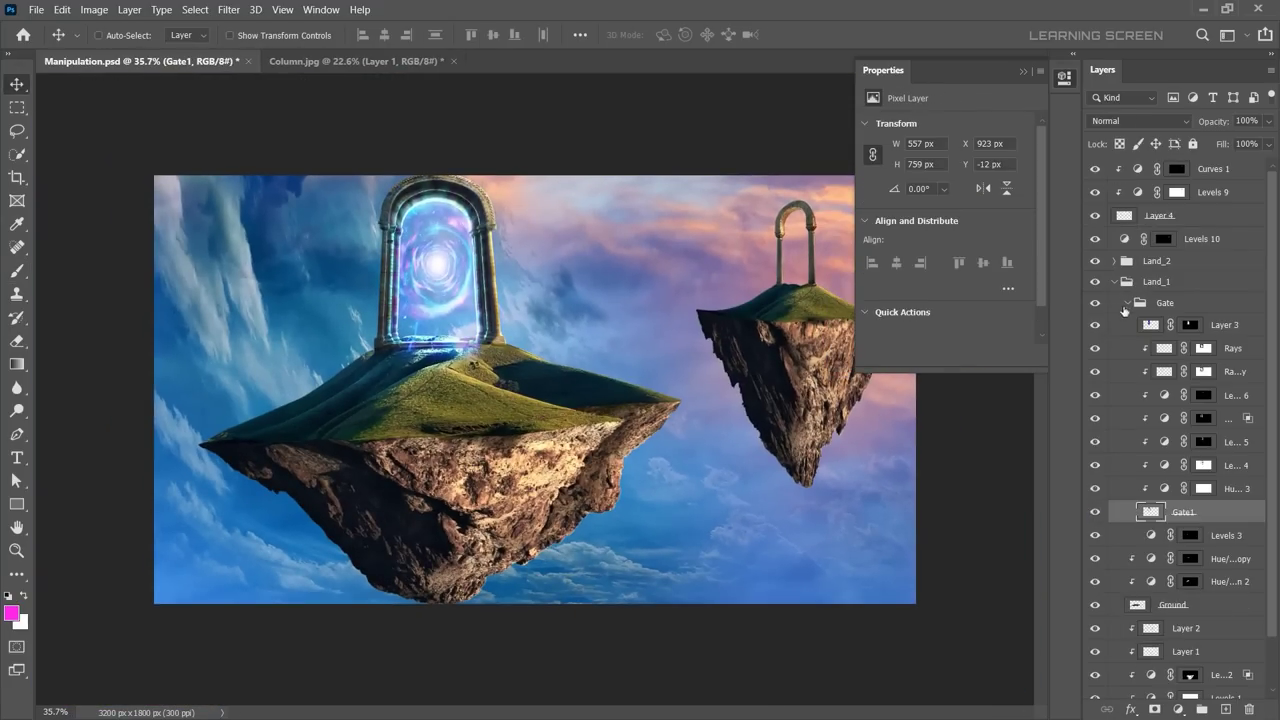
click(1115, 281)
key(ctrl+s)
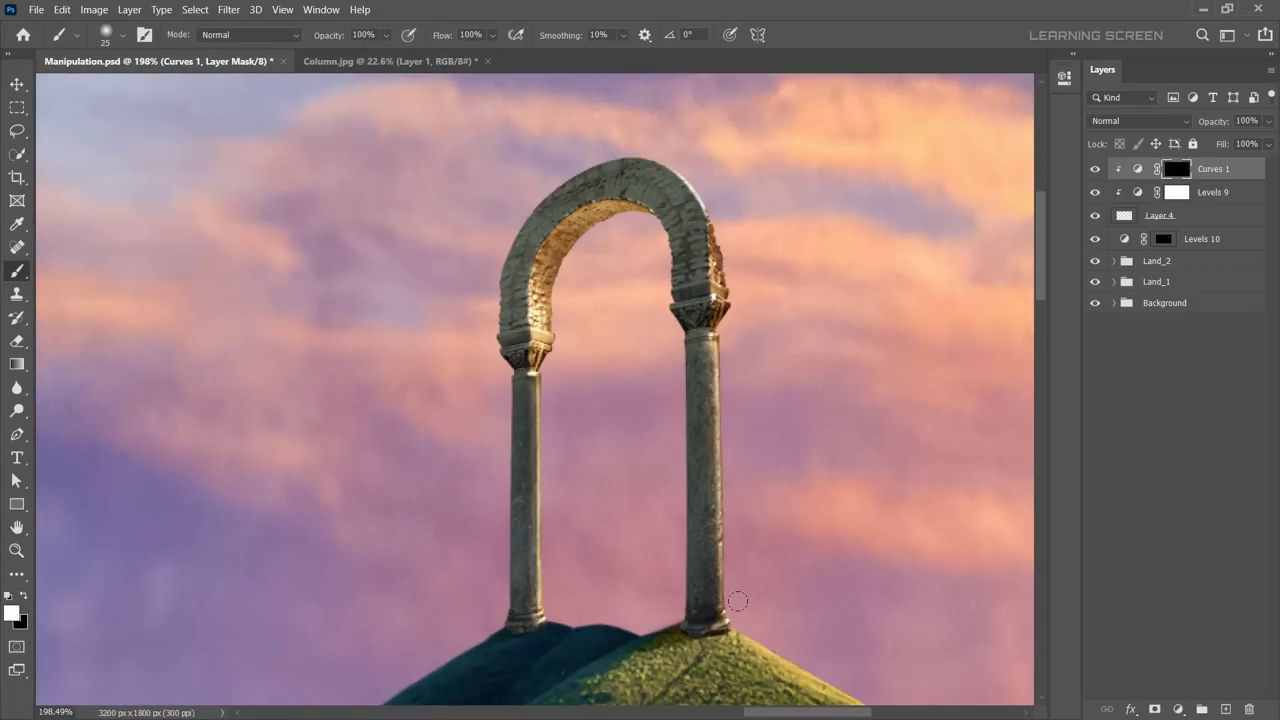
Step: Add a blue colorized Hue/Saturation above Land_2's hill layers and duplicate it
scroll(737, 600, down, 5)
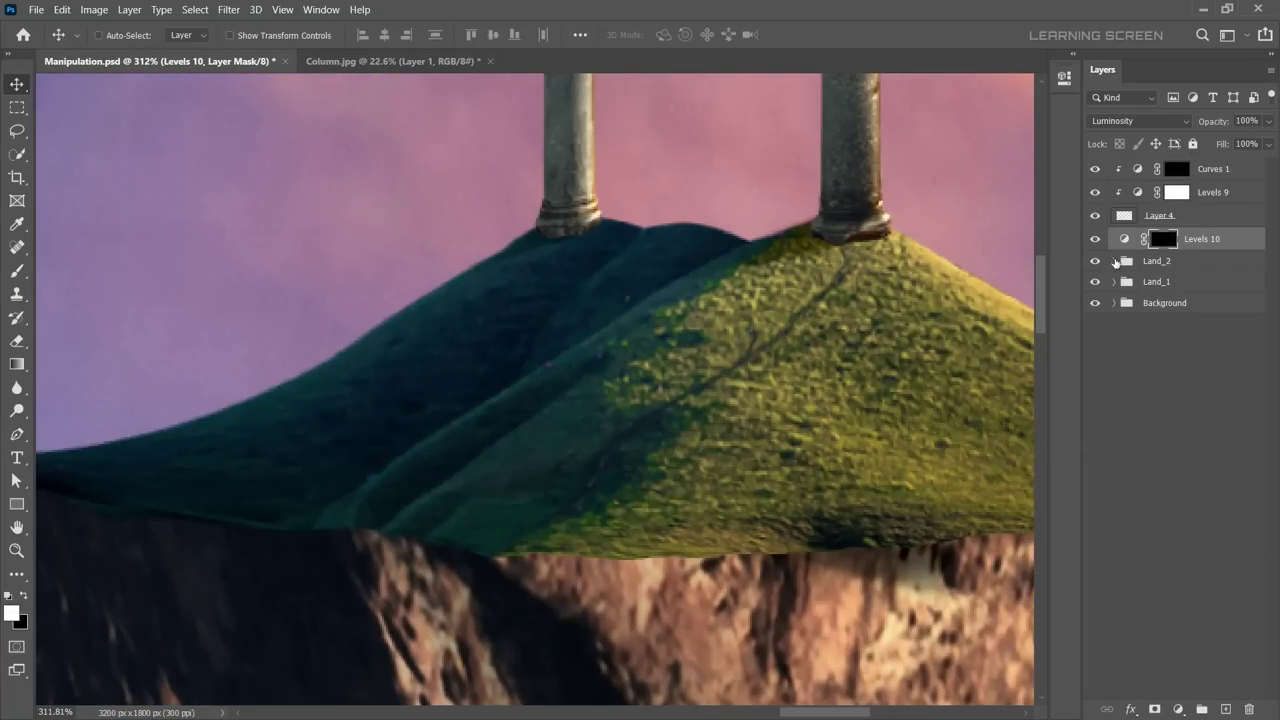
click(963, 277)
drag(960, 180, 969, 165)
drag(1130, 234, 1130, 290)
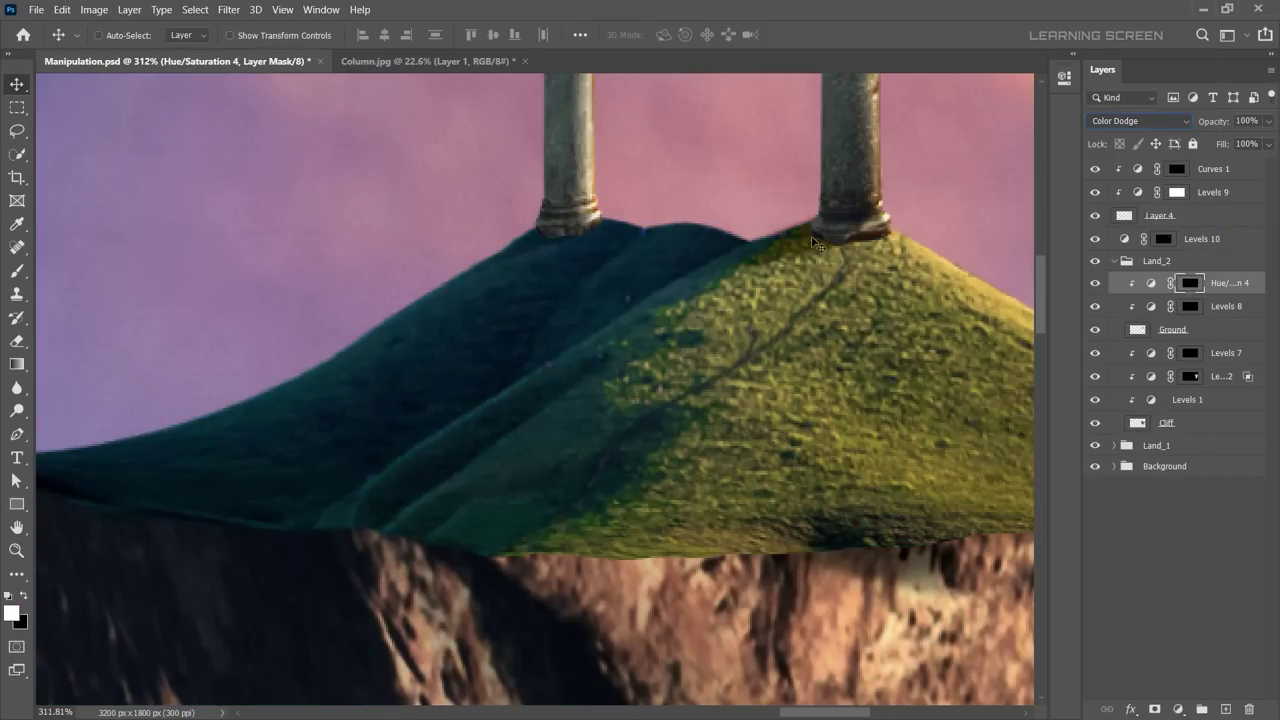
key(ctrl+j)
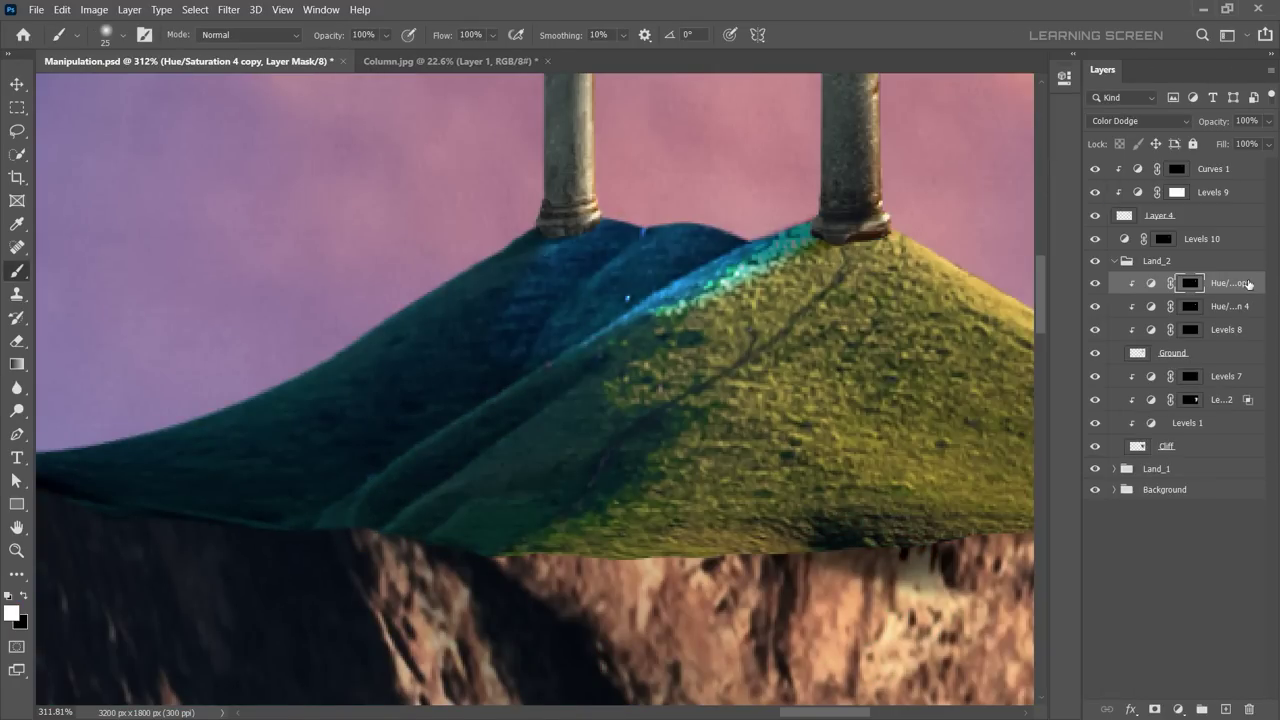
scroll(700, 260, down, 5)
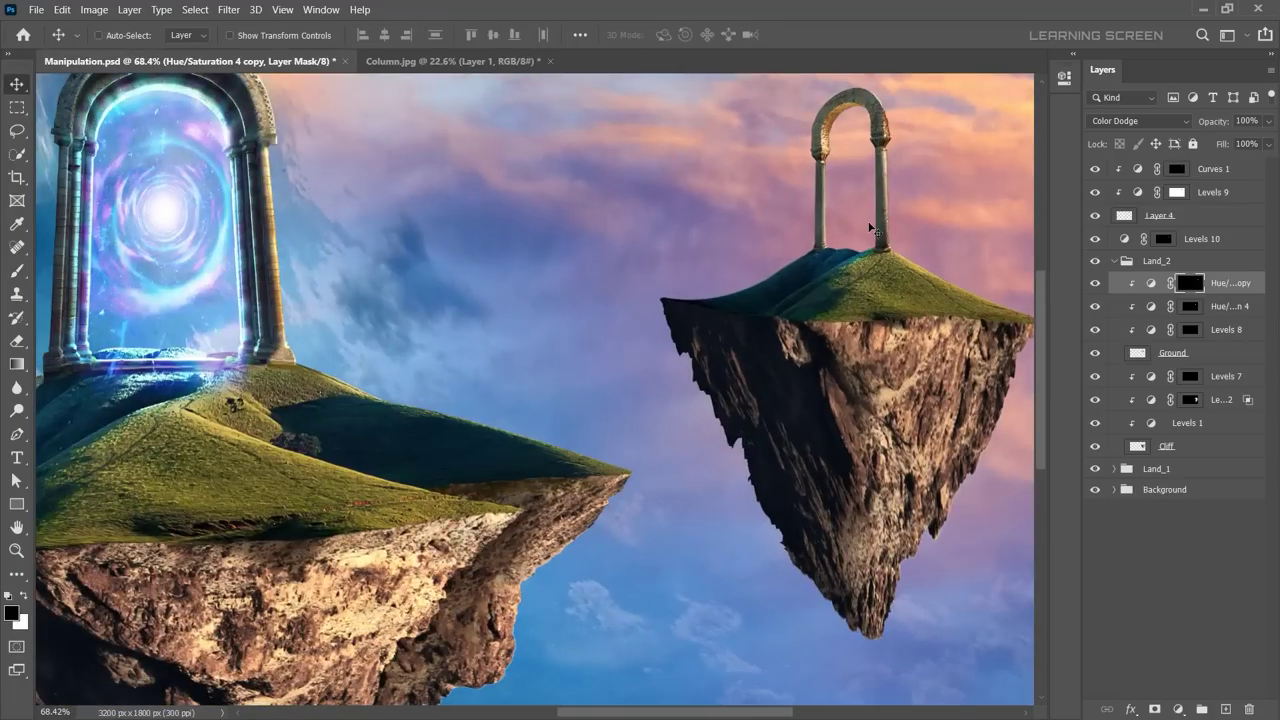
key(ctrl+c)
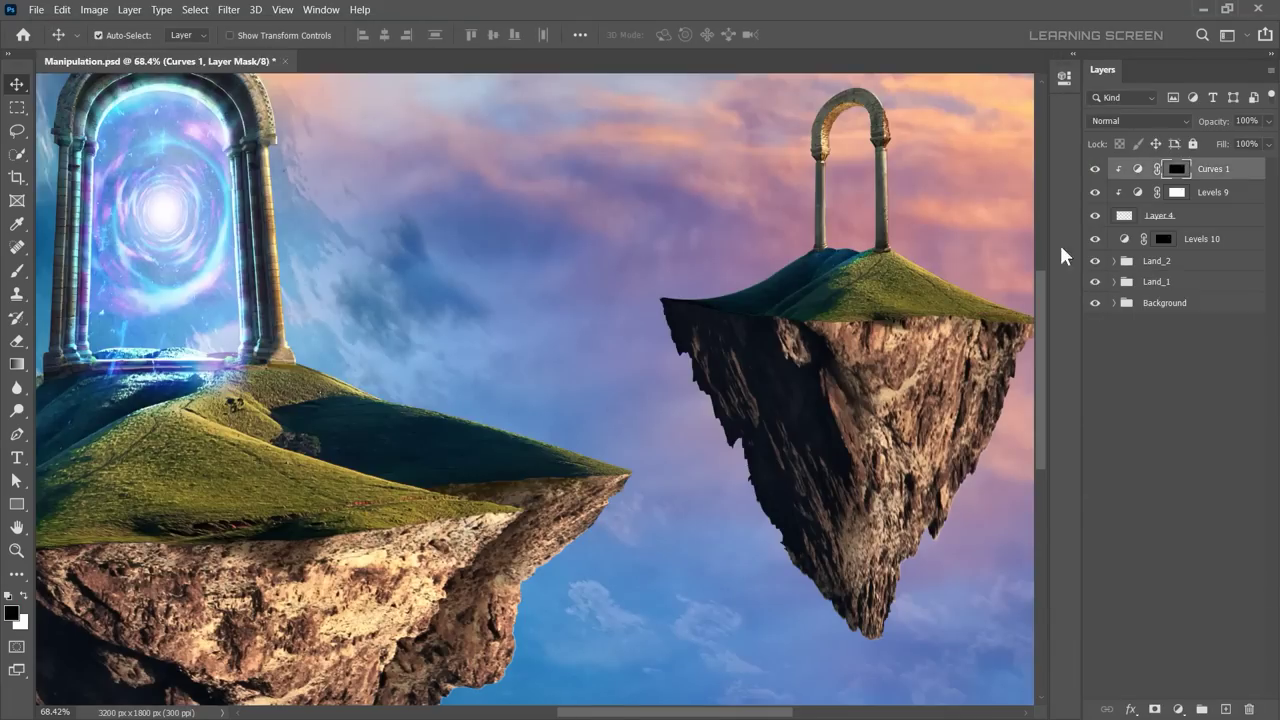
Step: Paste the portal, then rotate, scale and perspective-fit it into the right island's arch
key(ctrl+v)
key(ctrl+t)
drag(515, 454, 868, 178)
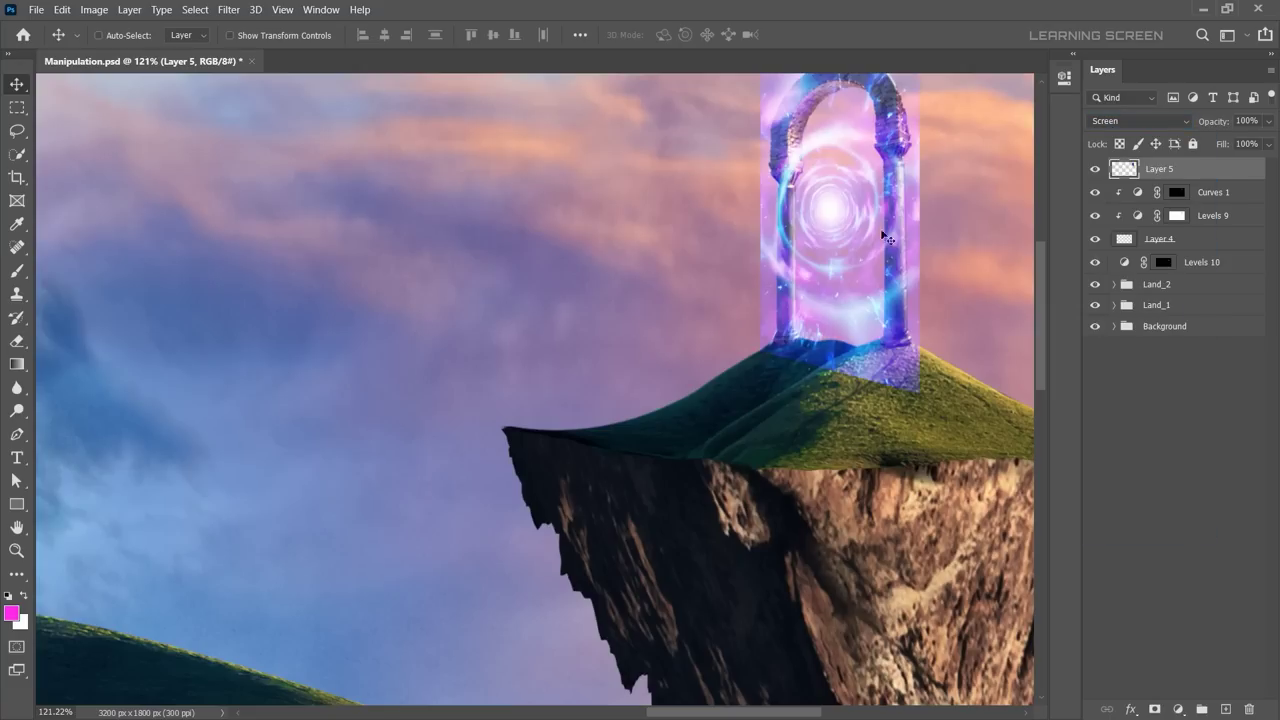
right_click(775, 312)
click(786, 403)
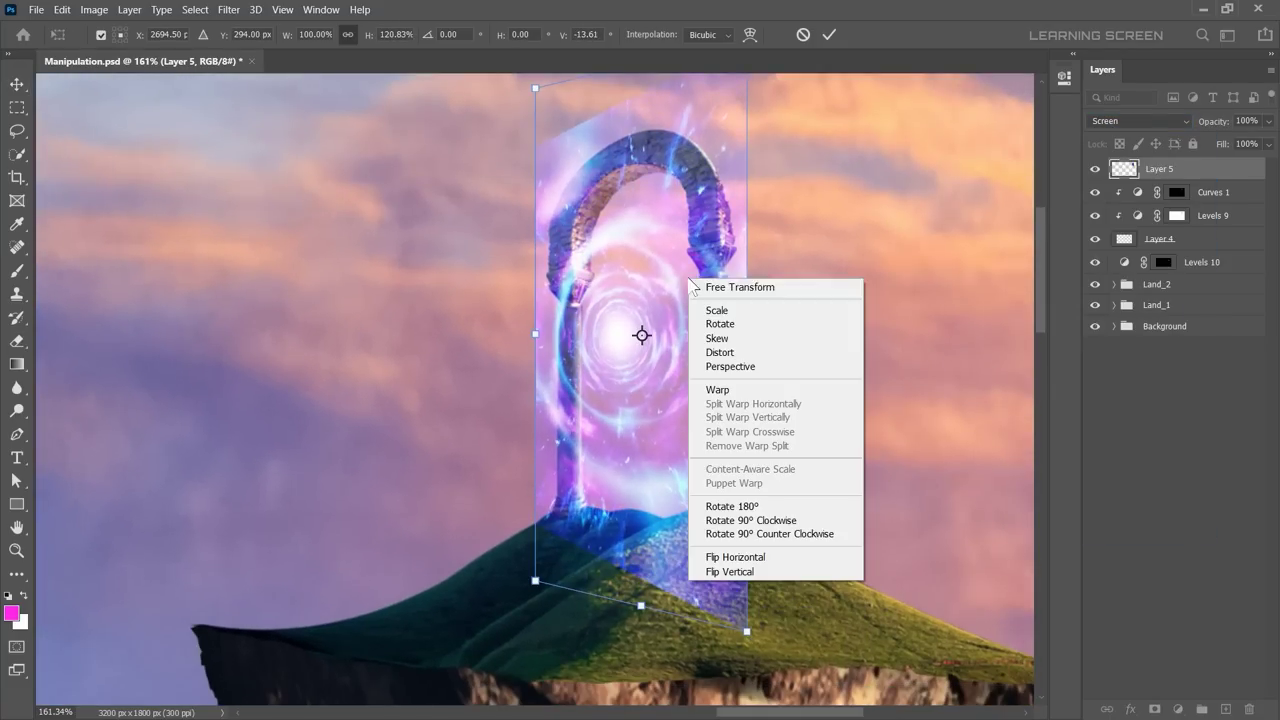
mouse_move(717, 487)
mouse_down()
mouse_move(717, 500)
mouse_move(677, 368)
mouse_up()
Step: Mask the portal layer, painting black to hide it behind the pillars
key(Return)
click(1154, 709)
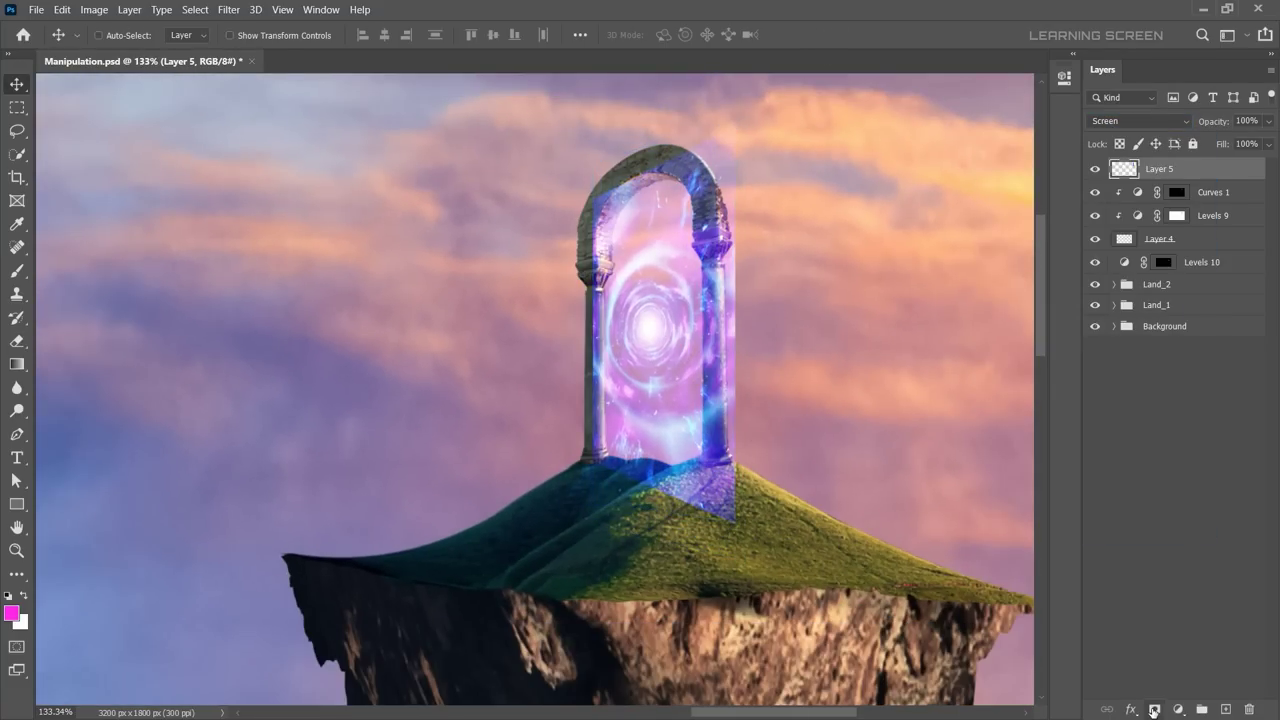
key(b)
key(d)
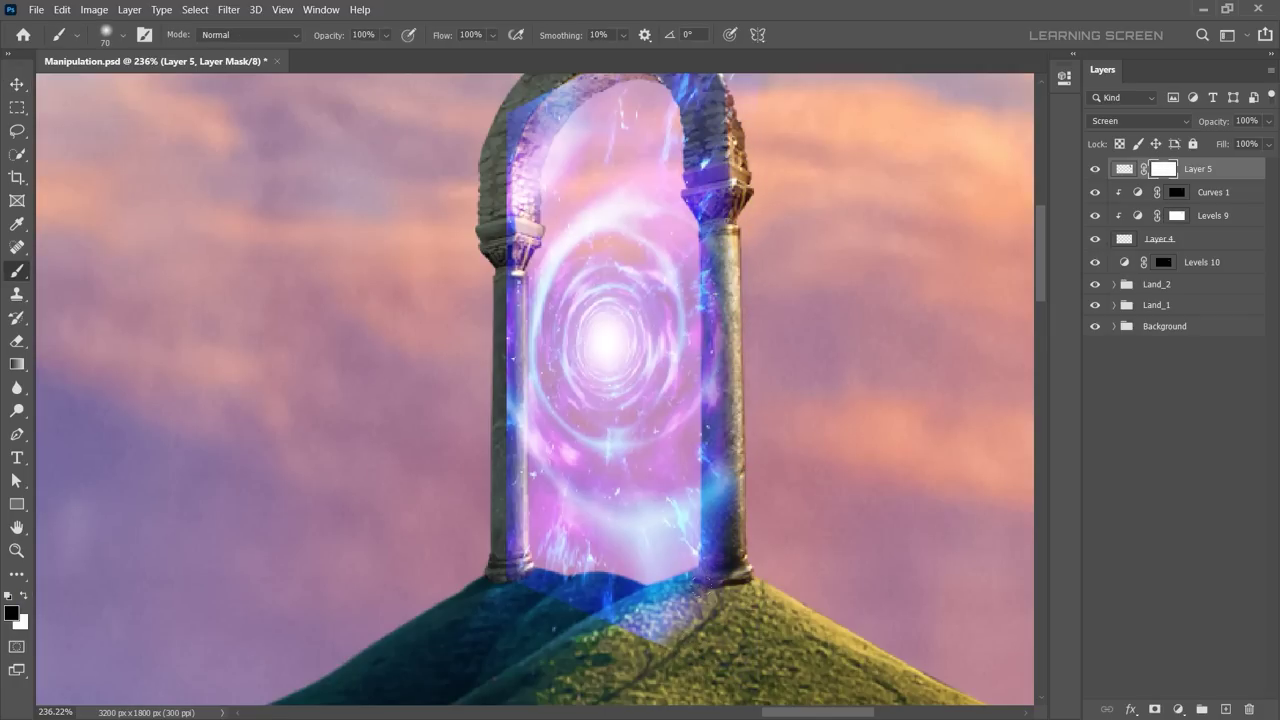
drag(725, 259, 608, 209)
key(bracketright)
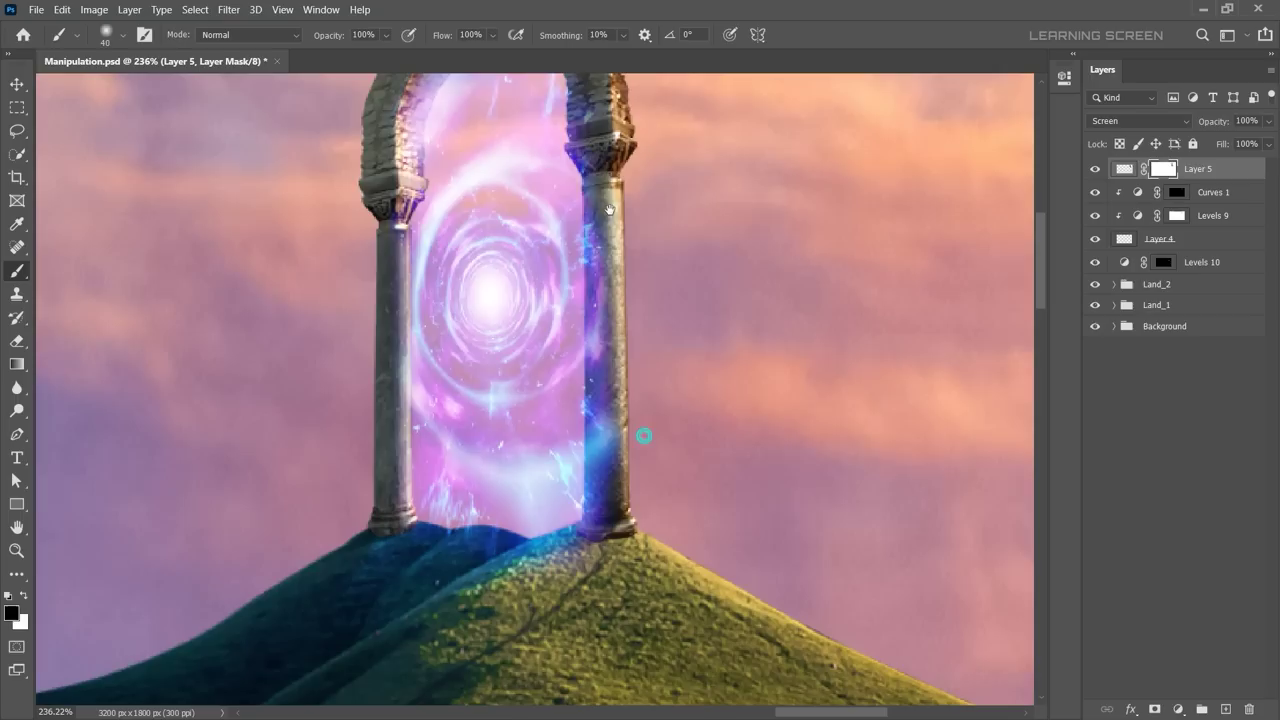
scroll(603, 517, down, 10)
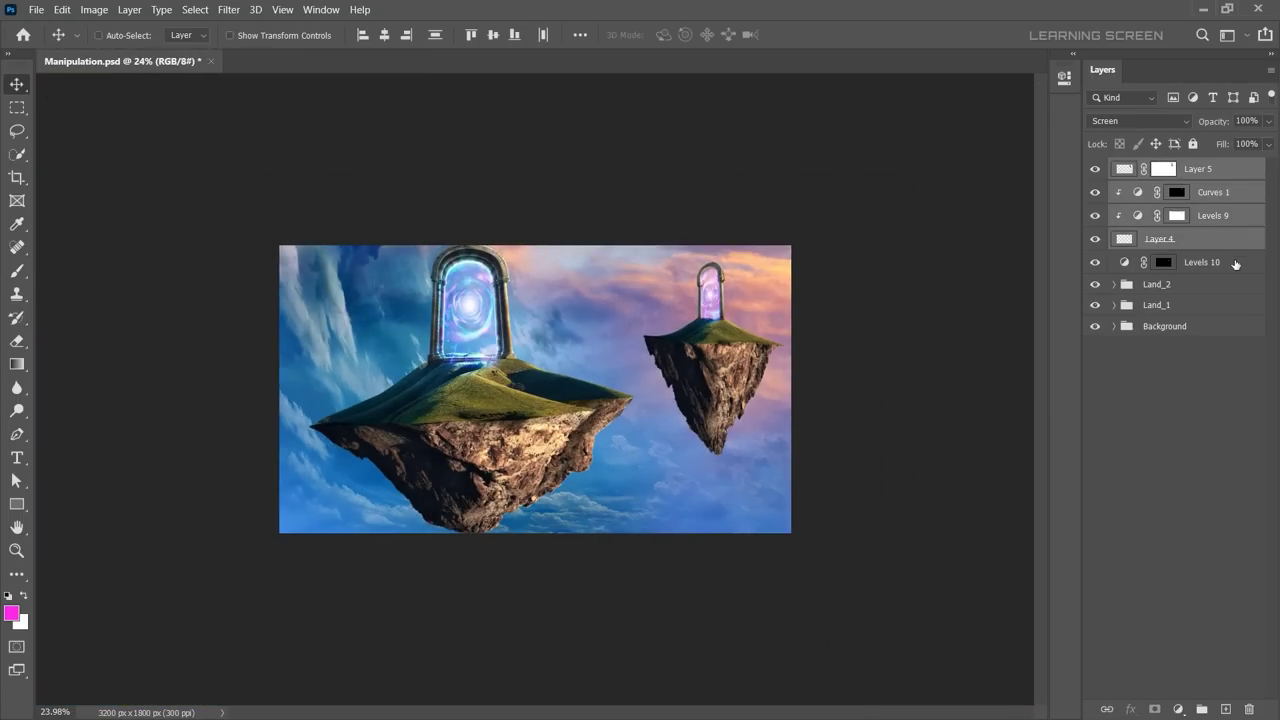
Step: Group the portal layers through Levels 10 into a single group
click(1236, 263)
shift+click(1200, 169)
right_click(1200, 169)
click(1100, 130)
key(Return)
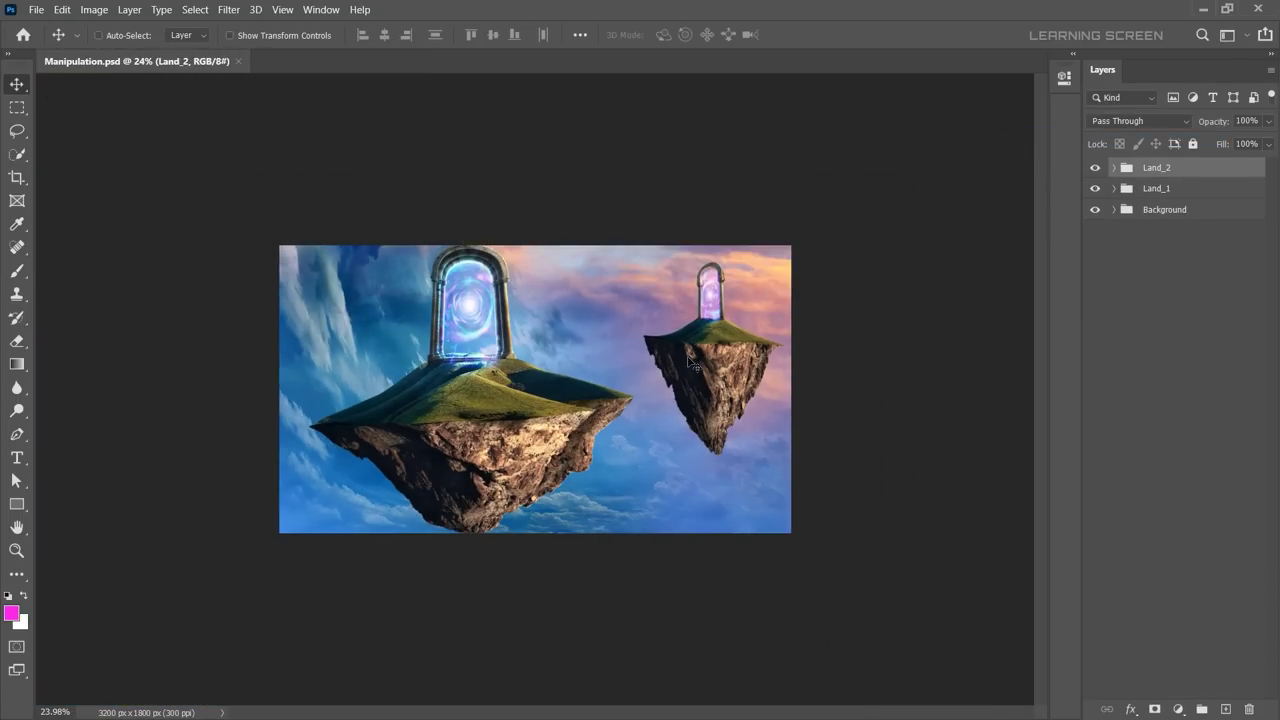
Step: Paint dark blue over the left portal on a new empty layer
click(1225, 708)
key(i)
click(11, 612)
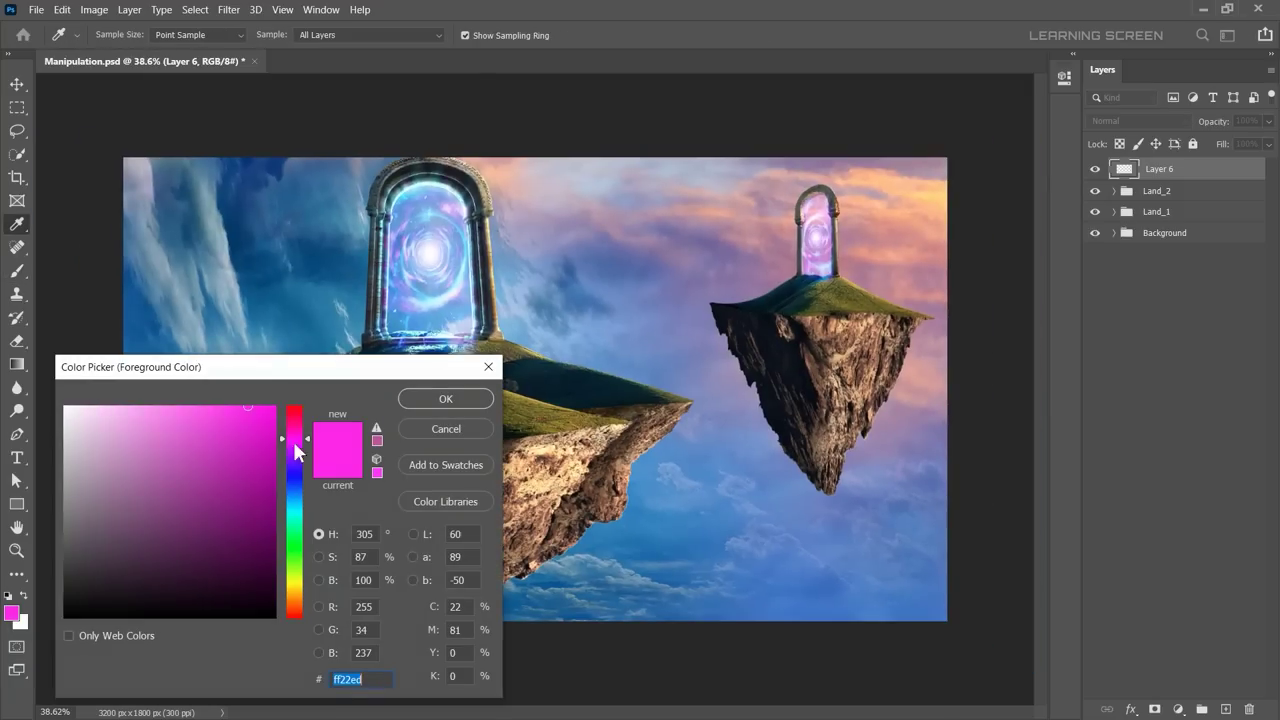
drag(294, 452, 294, 478)
click(446, 398)
key(b)
scroll(537, 427, up, 1)
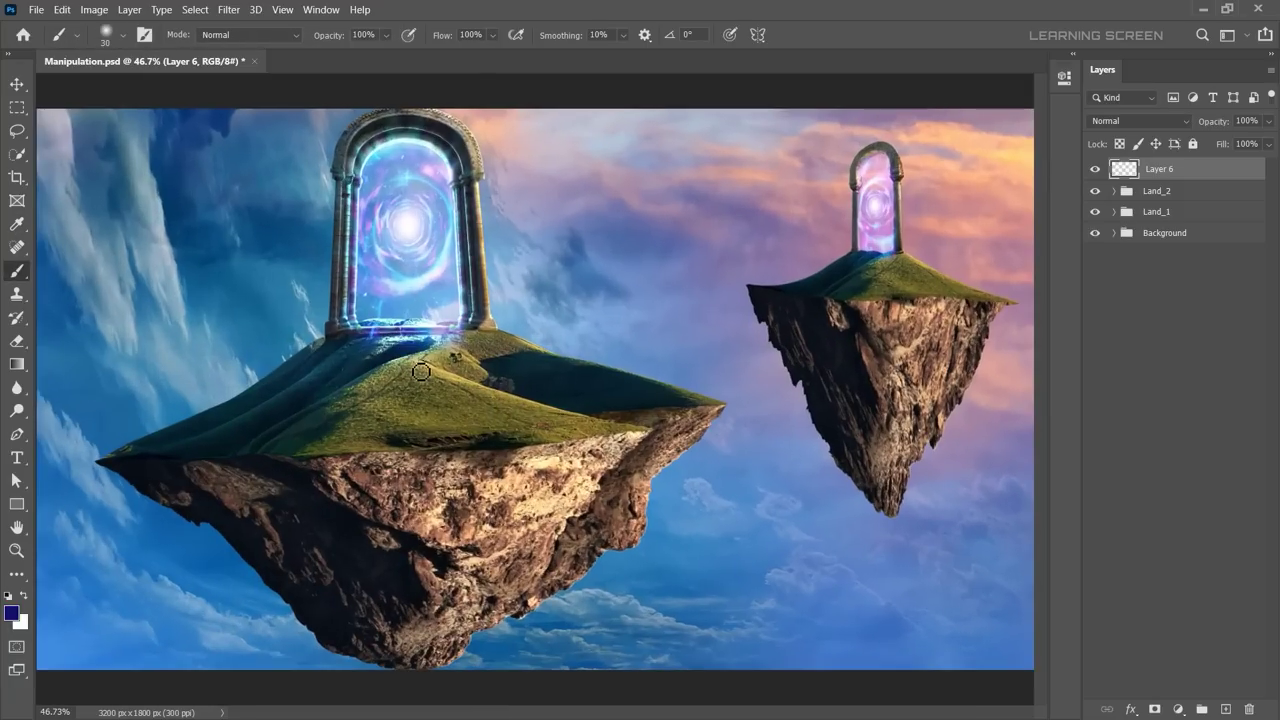
drag(365, 135, 385, 275)
mouse_move(313, 118)
mouse_down()
mouse_move(460, 300)
mouse_move(440, 170)
mouse_move(490, 210)
mouse_up()
Step: Set the dark blue paint layer to Screen blending
click(1110, 121)
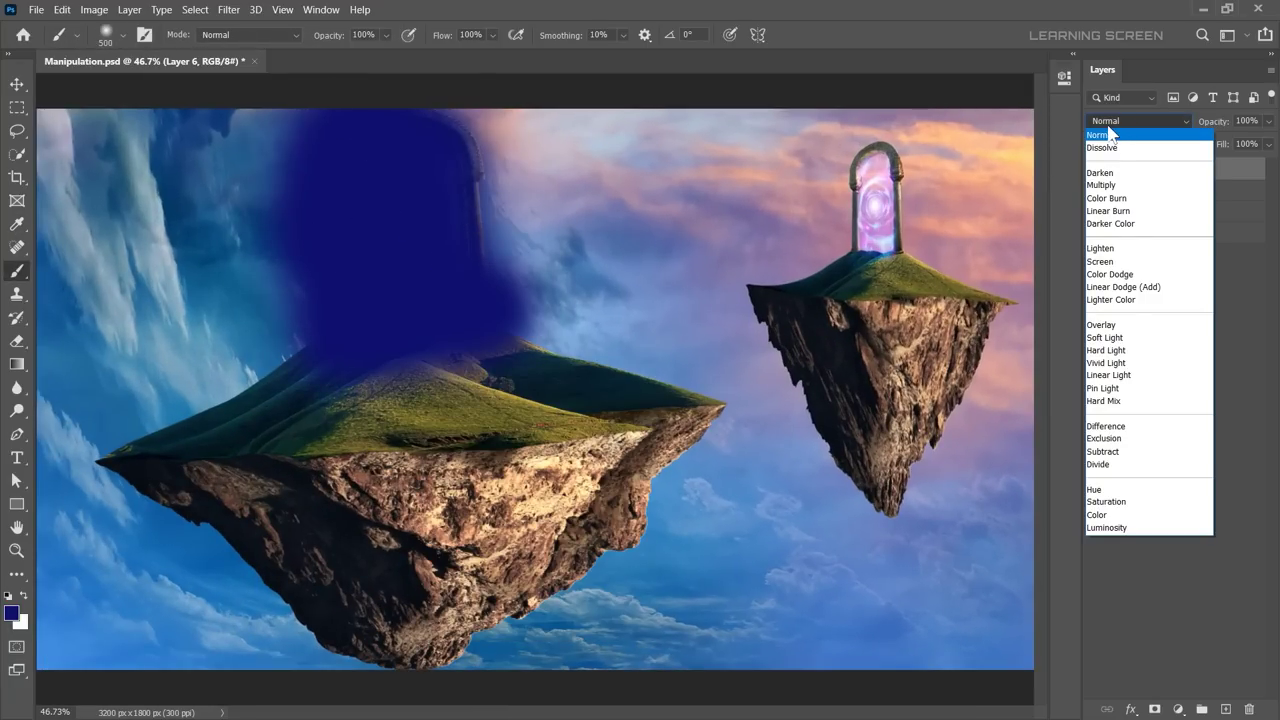
click(1100, 261)
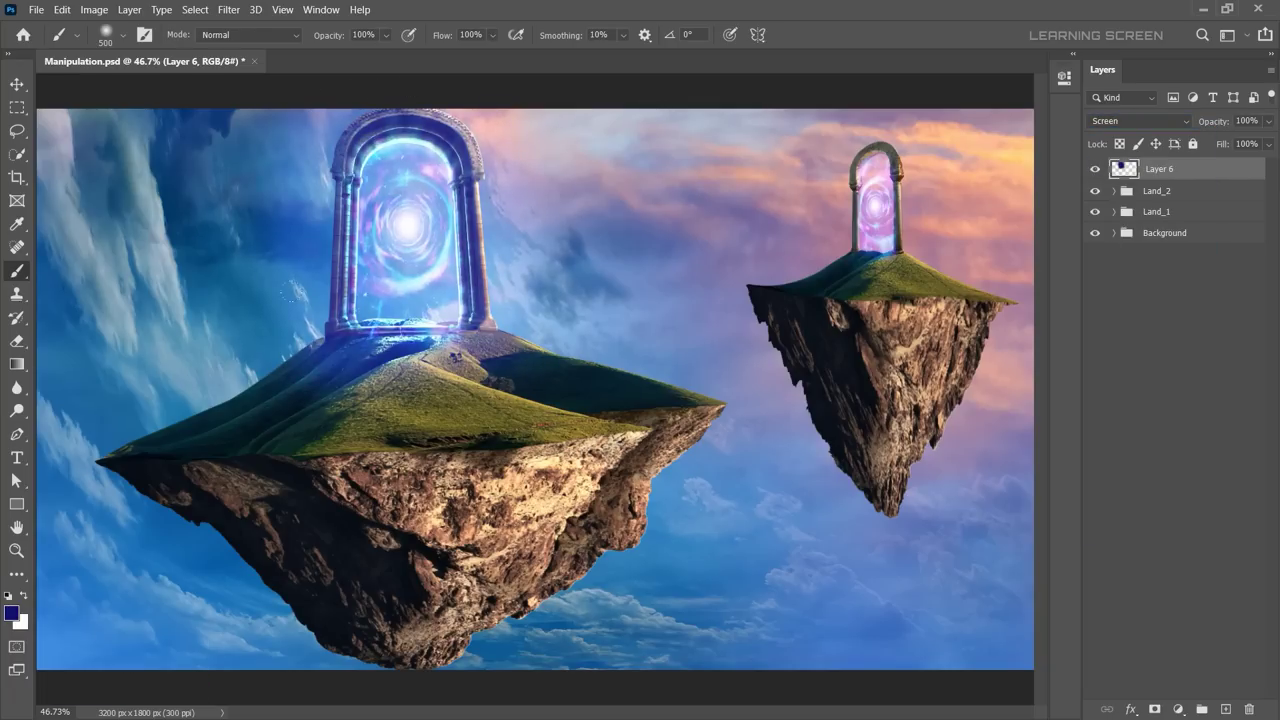
key(bracketleft)
scroll(815, 178, up, 2)
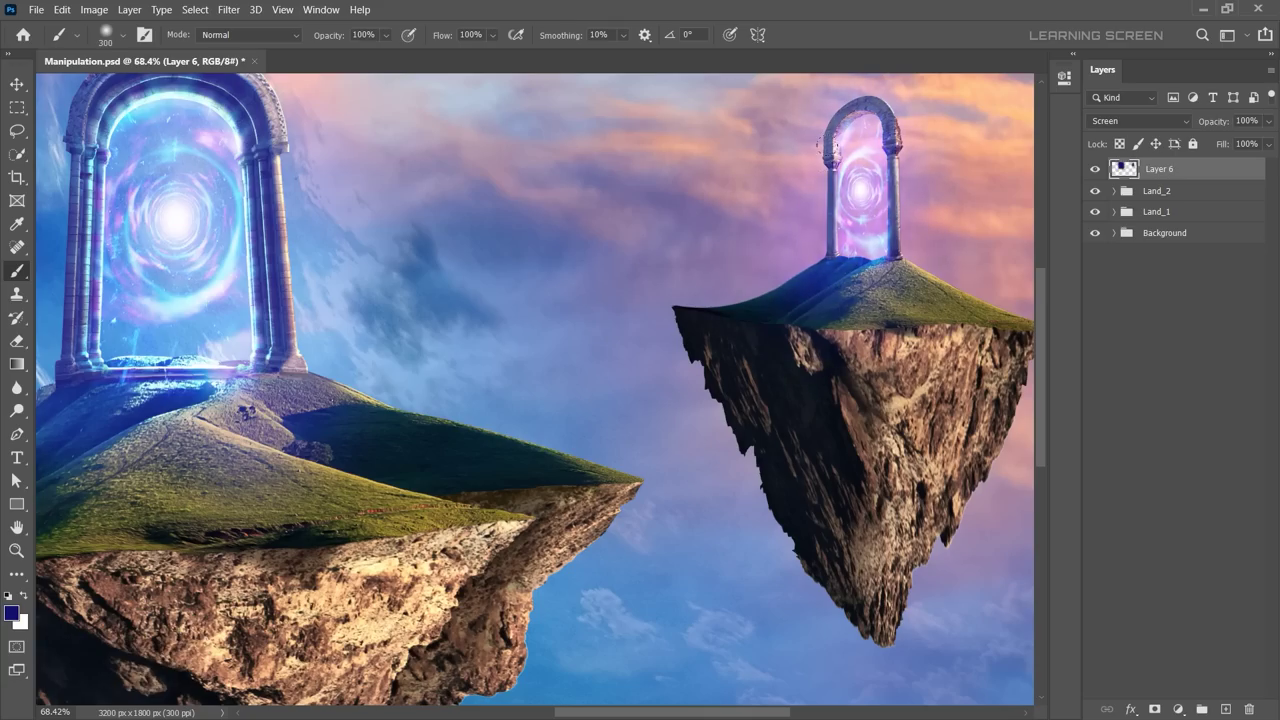
scroll(535, 390, down, 3)
scroll(535, 390, down, 2)
scroll(535, 390, up, 1)
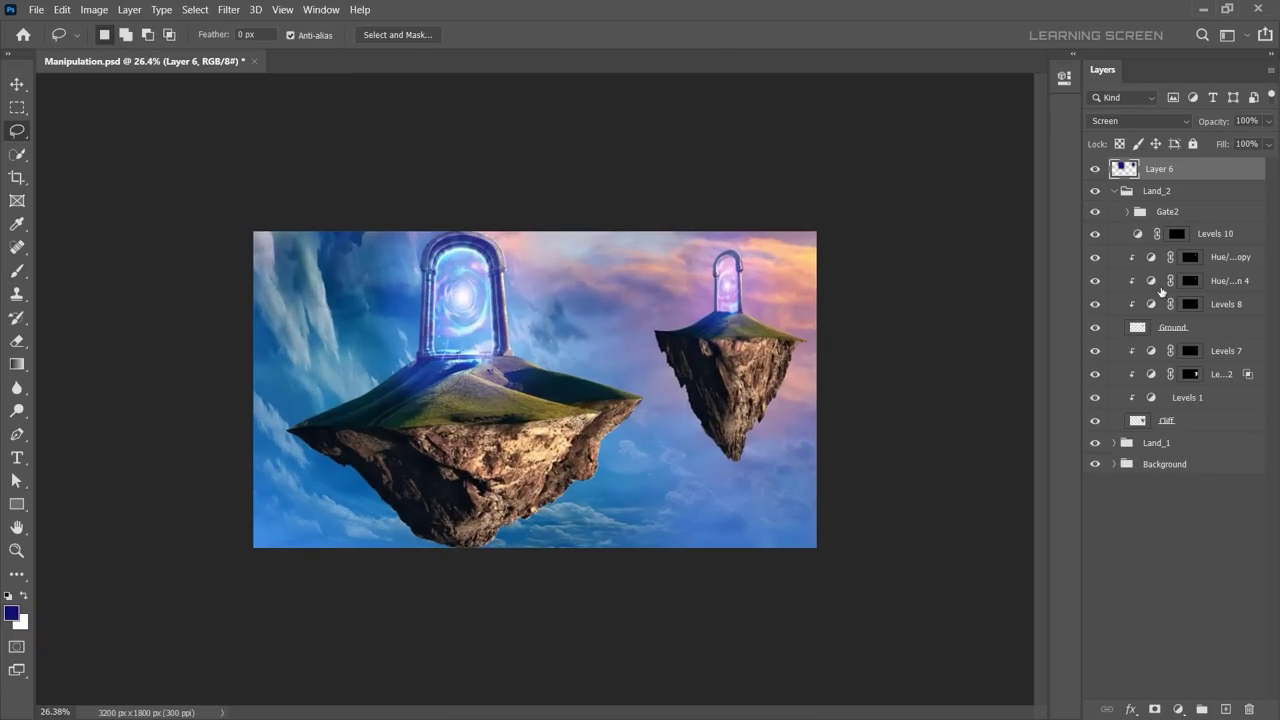
Step: Select the Cliff layer inside the Land_2 group
click(1166, 420)
scroll(560, 400, up, 3)
scroll(760, 440, up, 5)
scroll(671, 474, down, 5)
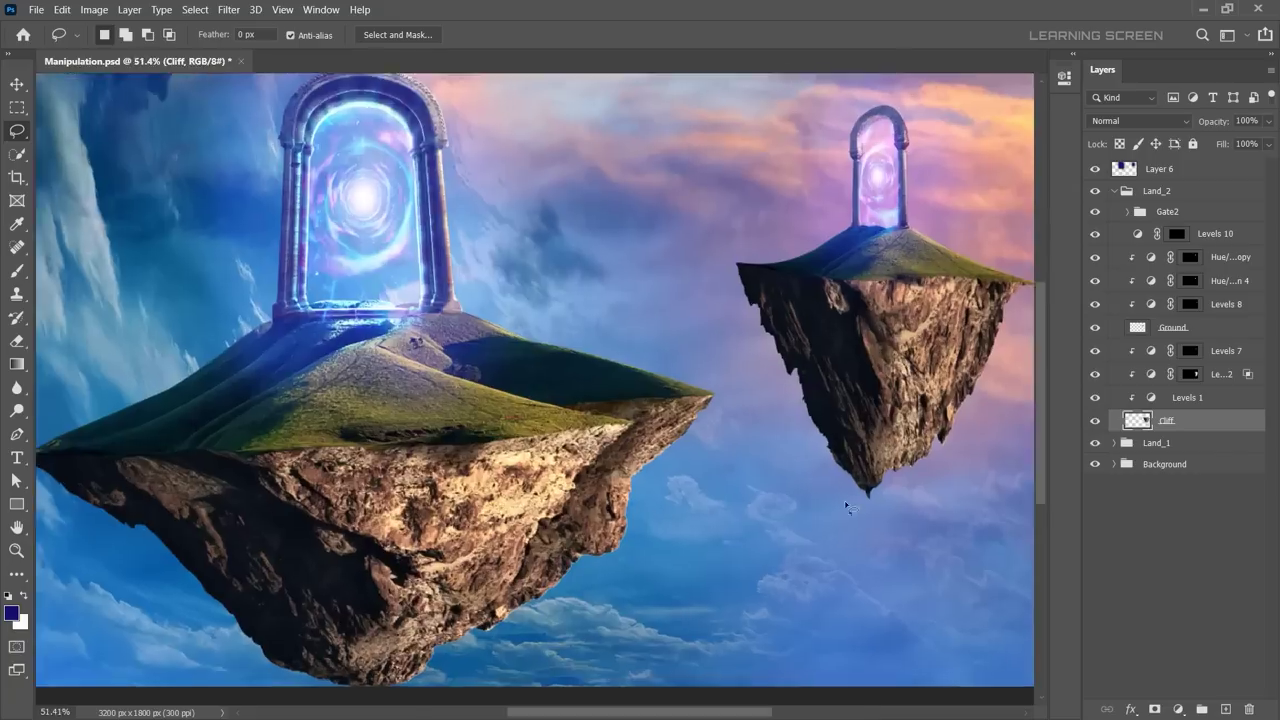
scroll(849, 509, up, 5)
scroll(814, 503, down, 1)
scroll(769, 486, down, 5)
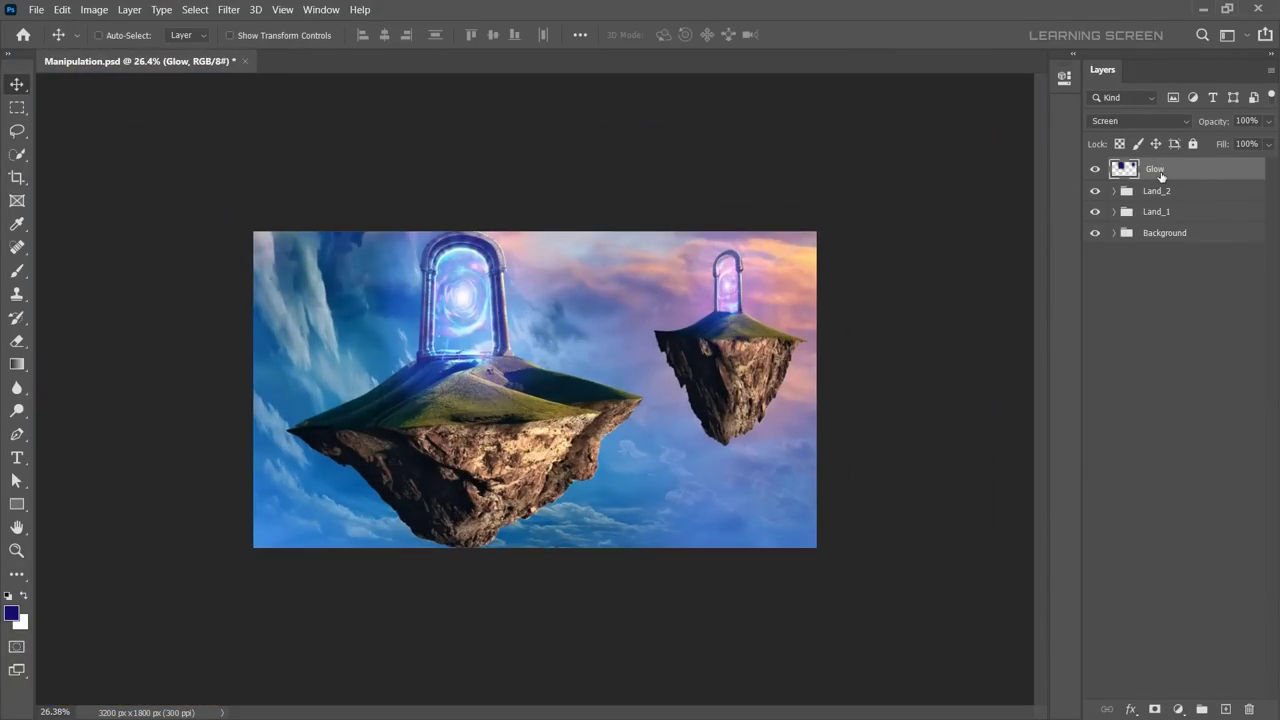
Step: Open the Hill.jpg photo from the File menu
click(35, 9)
click(300, 103)
scroll(726, 160, up, 5)
Step: Lasso the grassy hill and mask away its sky and mountain
scroll(500, 400, up, 1)
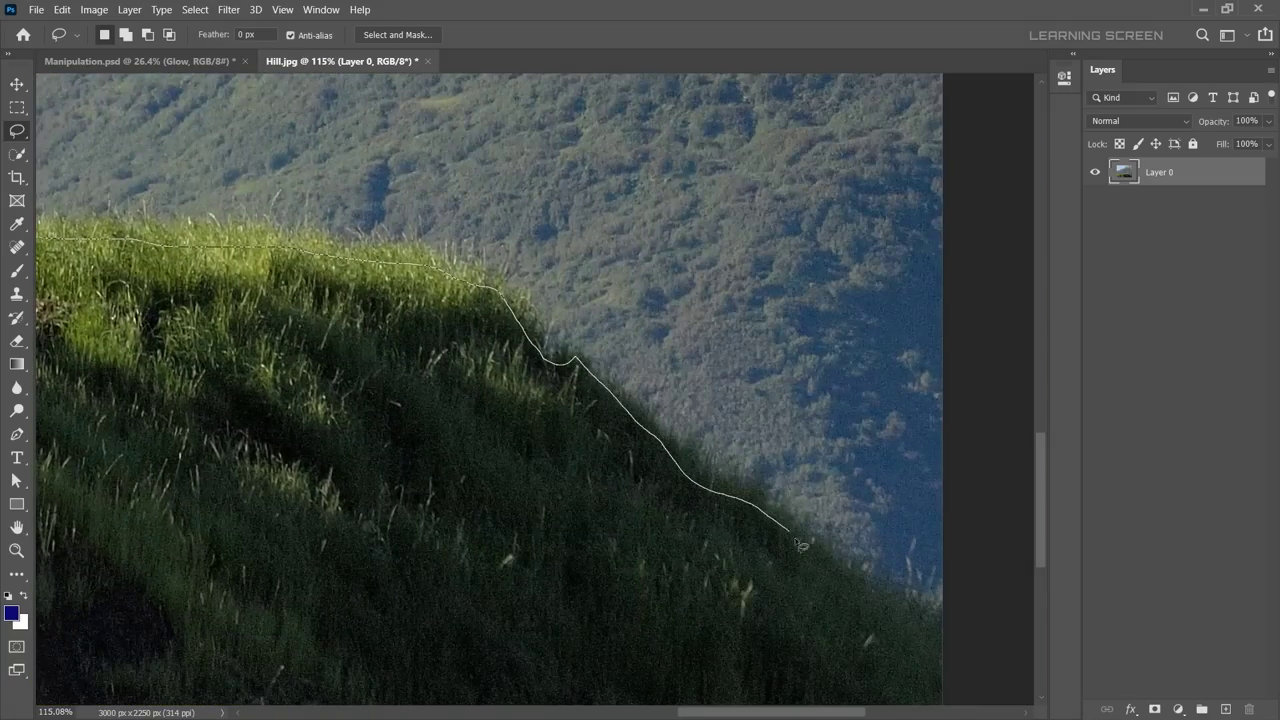
mouse_move(768, 334)
mouse_down()
mouse_move(778, 611)
mouse_move(917, 520)
mouse_up()
key(ctrl+0)
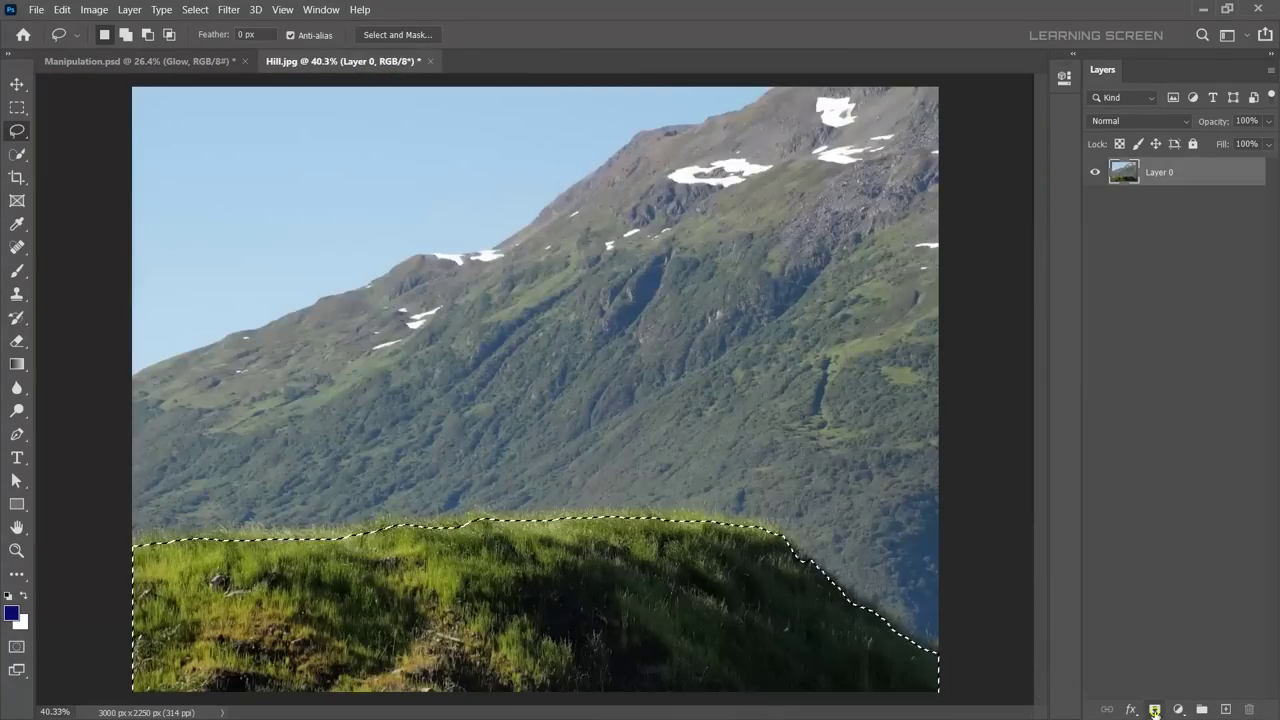
key(v)
Step: Put a black-filled layer beneath the hill layer
click(63, 380)
key(d)
click(457, 354)
drag(1159, 172, 1159, 210)
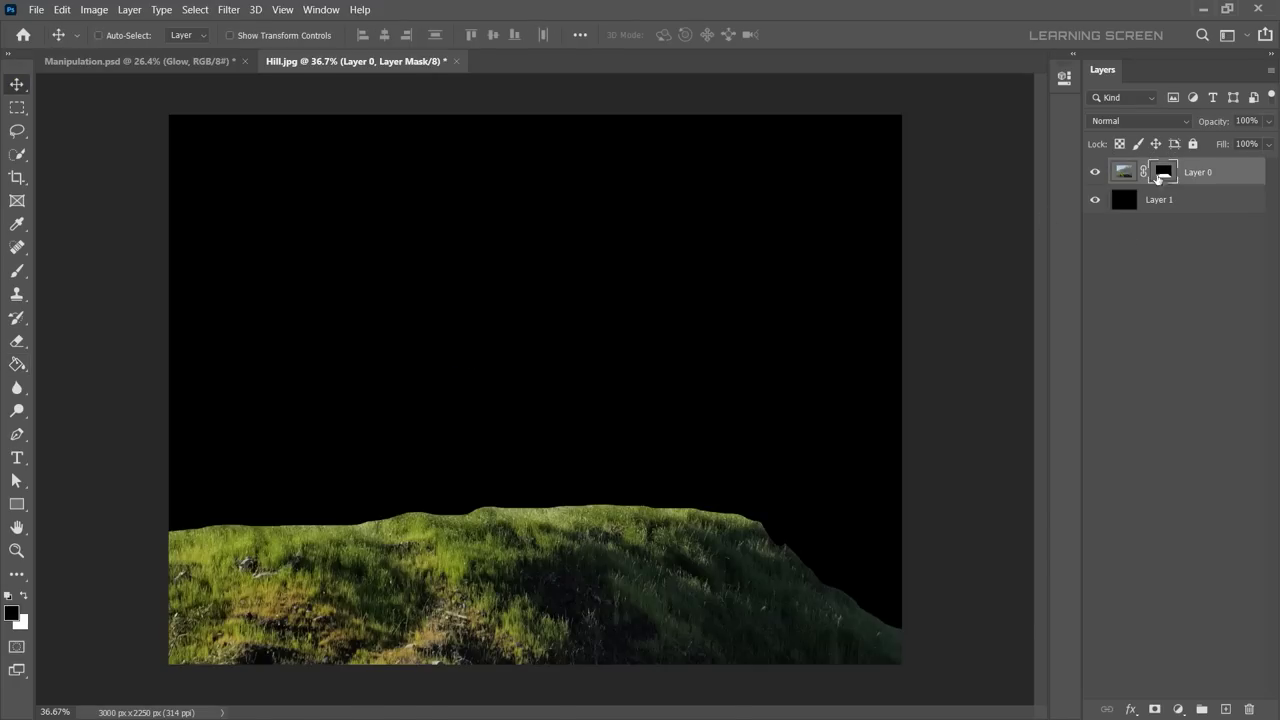
Step: Choose a grass-blade brush tip with white as the painting colour
key(b)
right_click(468, 310)
scroll(412, 524, up, 5)
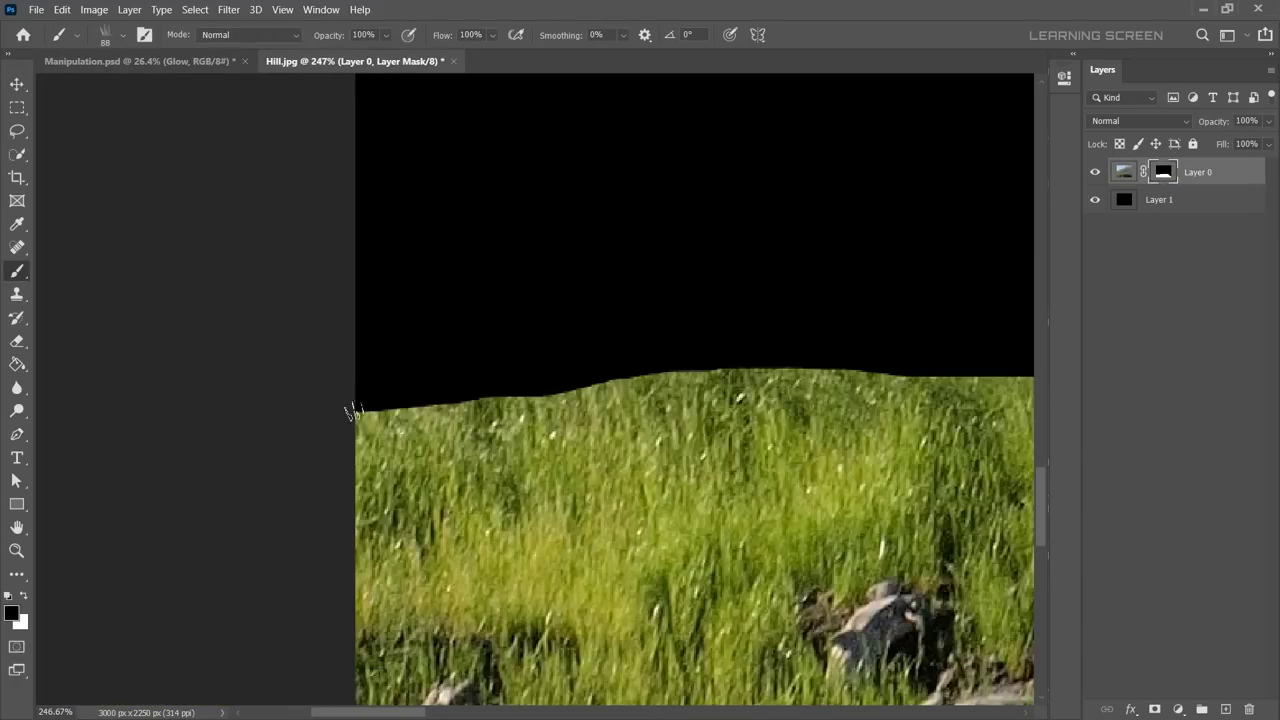
scroll(749, 325, right, 3)
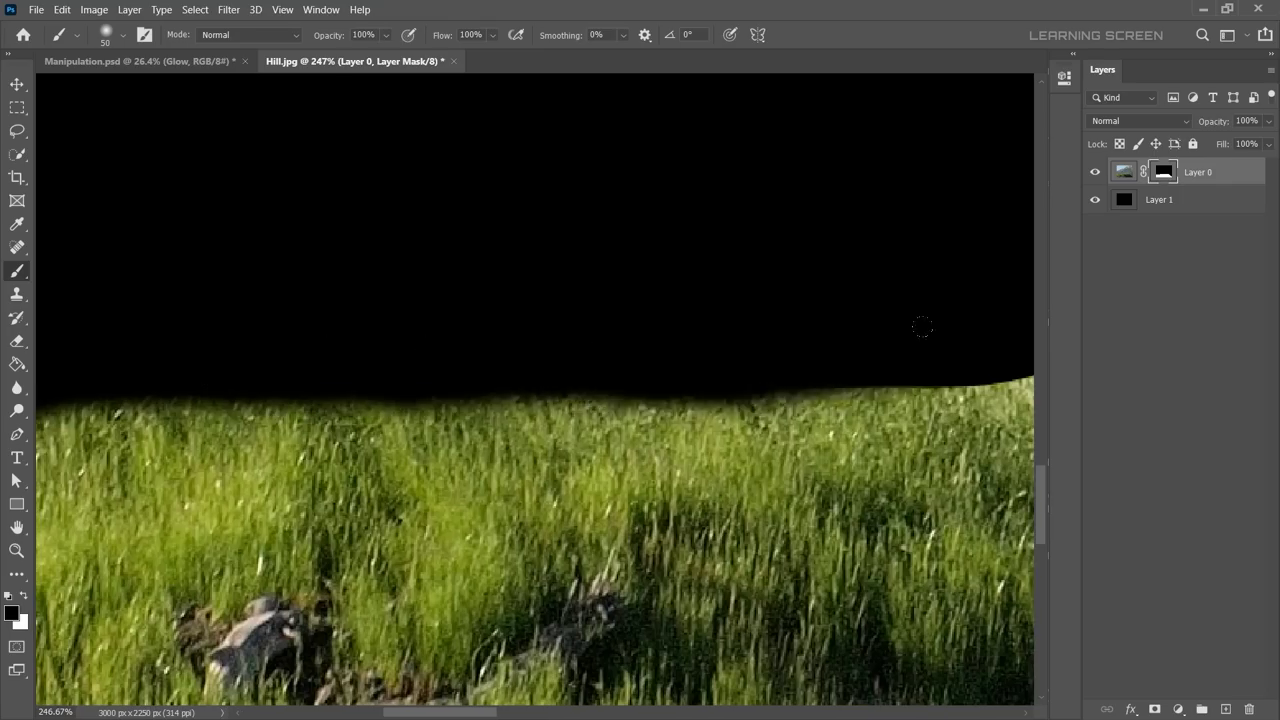
scroll(920, 323, right, 3)
scroll(851, 206, right, 3)
scroll(651, 240, right, 3)
scroll(545, 241, right, 3)
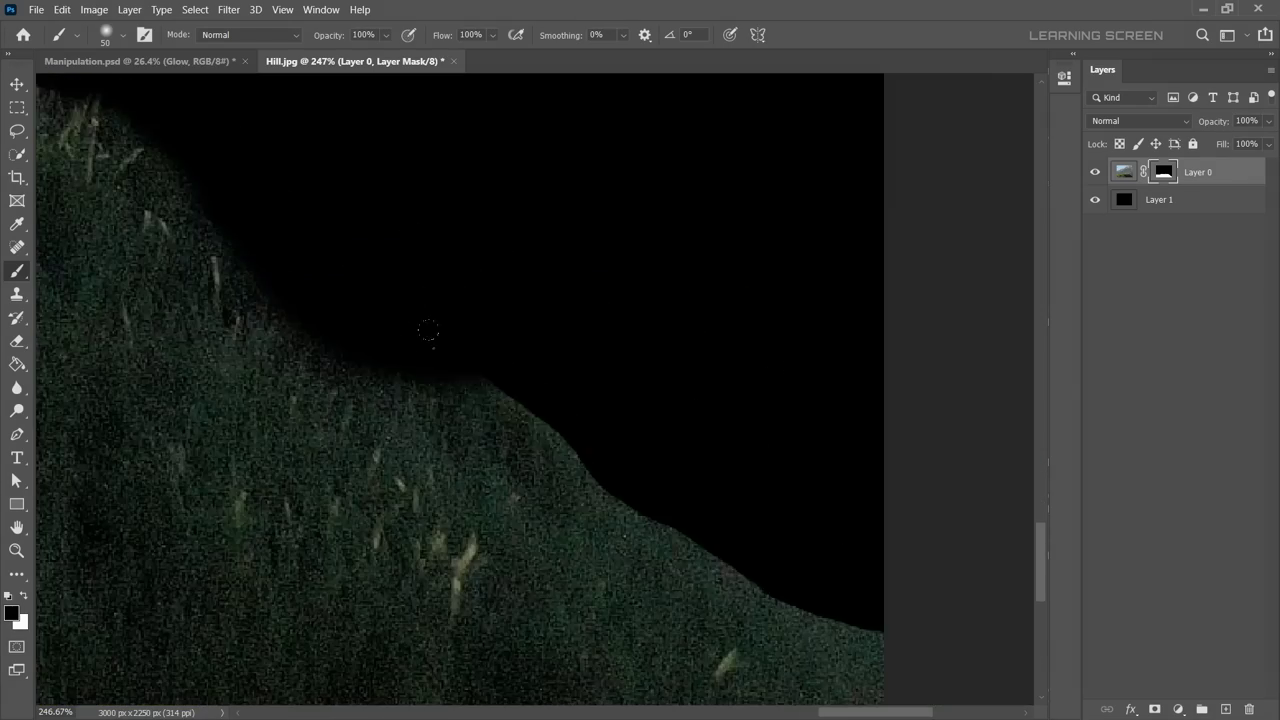
scroll(429, 331, left, 10)
scroll(594, 363, up, 1)
right_click(594, 363)
click(25, 597)
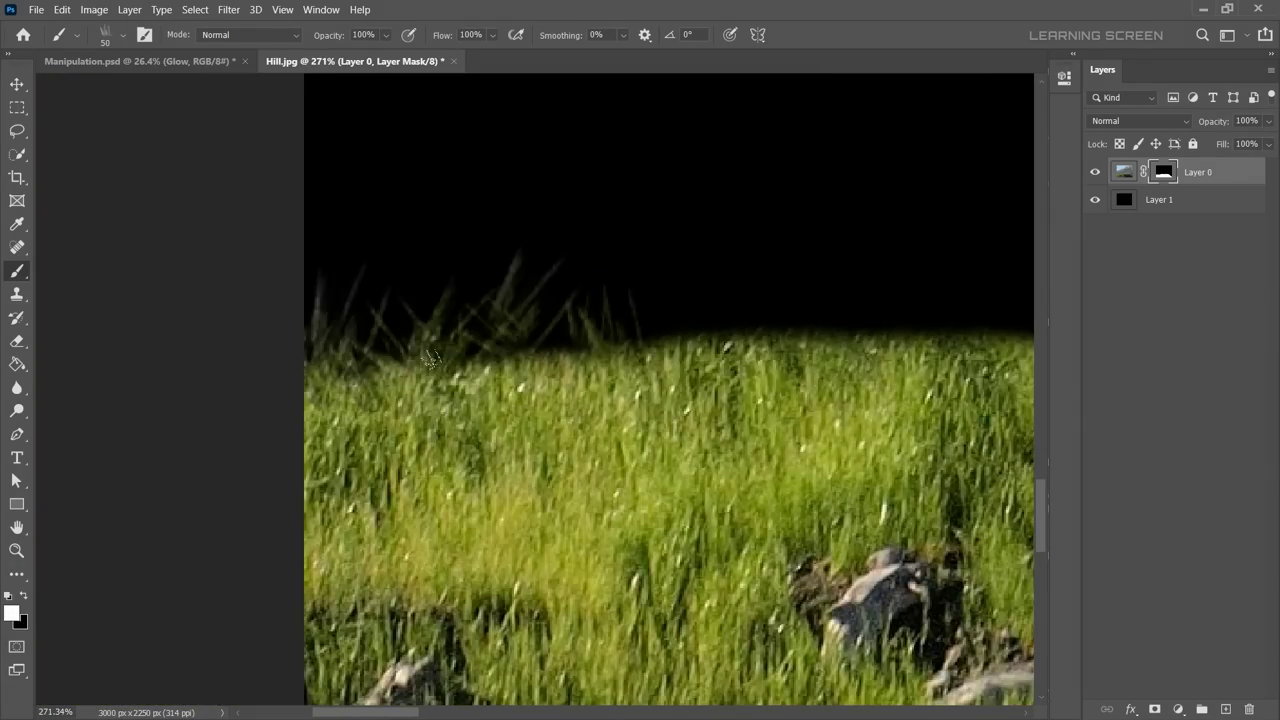
Step: Paint soft grass-blade edges along the hill top on the mask, varying brush size
scroll(431, 358, down, 2)
scroll(523, 331, right, 3)
scroll(700, 345, down, 2)
key(bracketright)
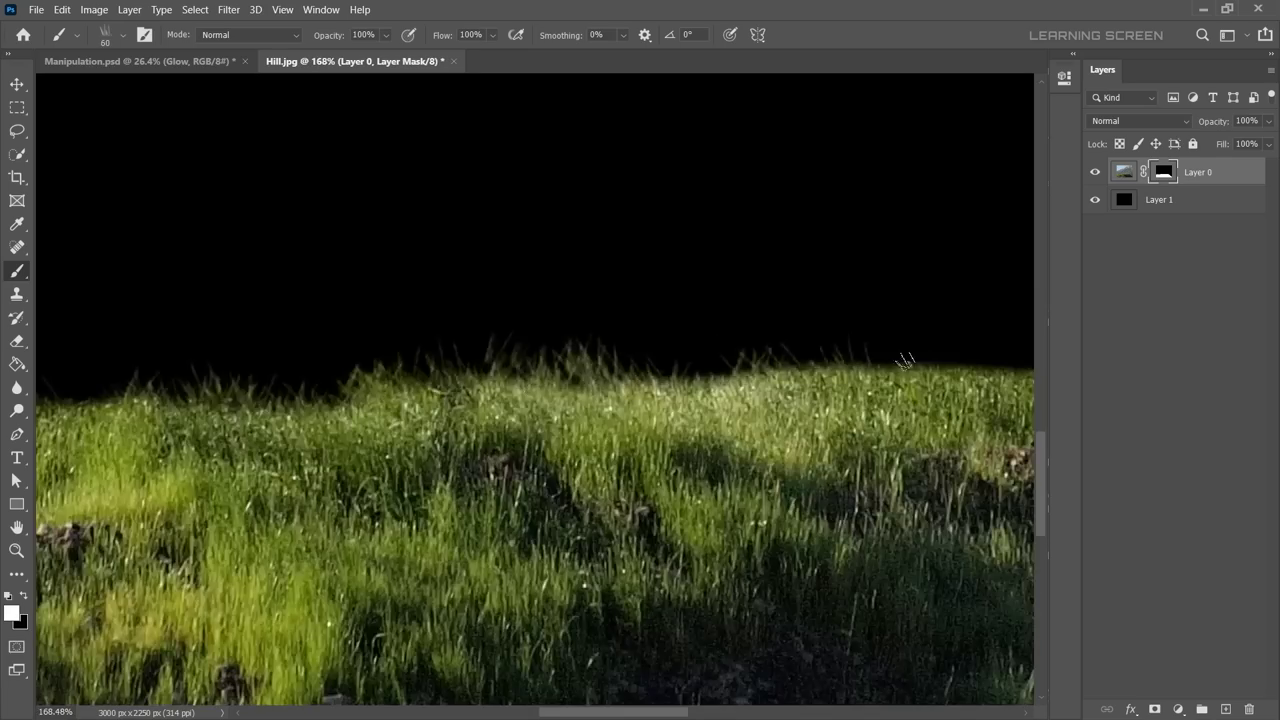
scroll(905, 360, right, 3)
scroll(820, 537, left, 8)
scroll(363, 396, up, 1)
key(bracketleft)
key(bracketleft)
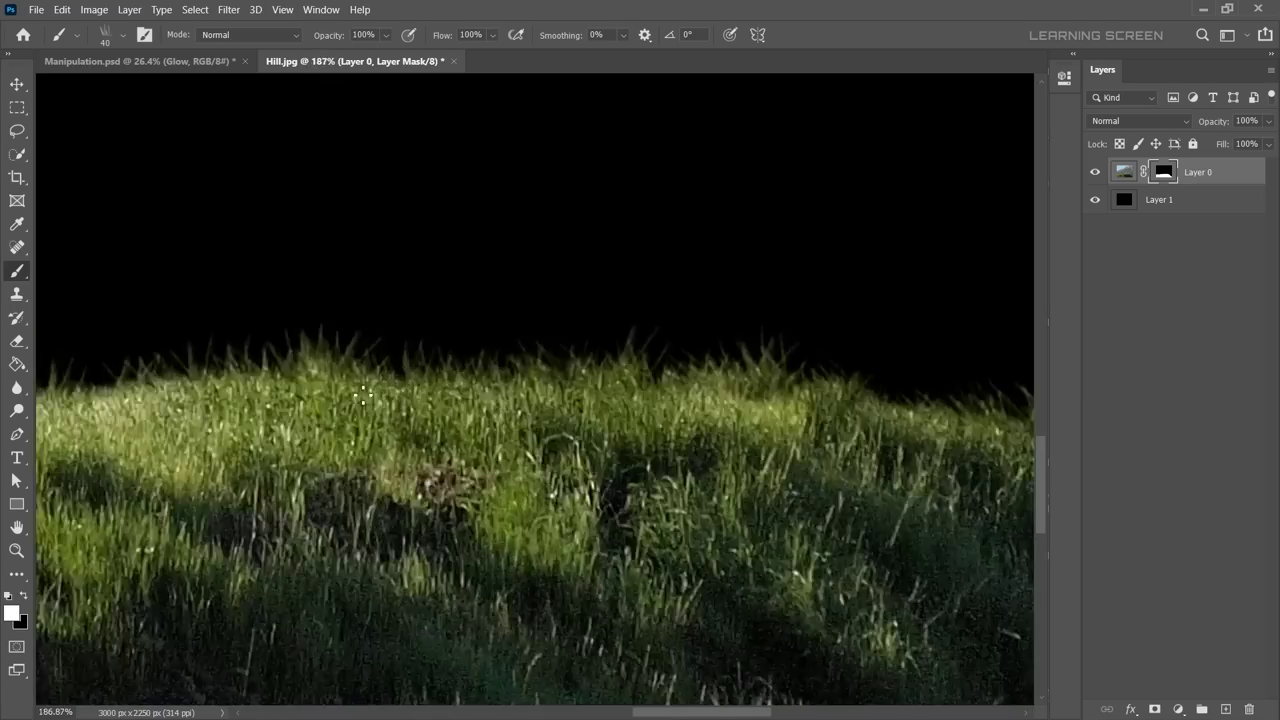
scroll(363, 396, down, 10)
scroll(300, 450, up, 8)
scroll(200, 500, down, 3)
scroll(77, 549, down, 2)
key(bracketright)
key(bracketright)
key(bracketright)
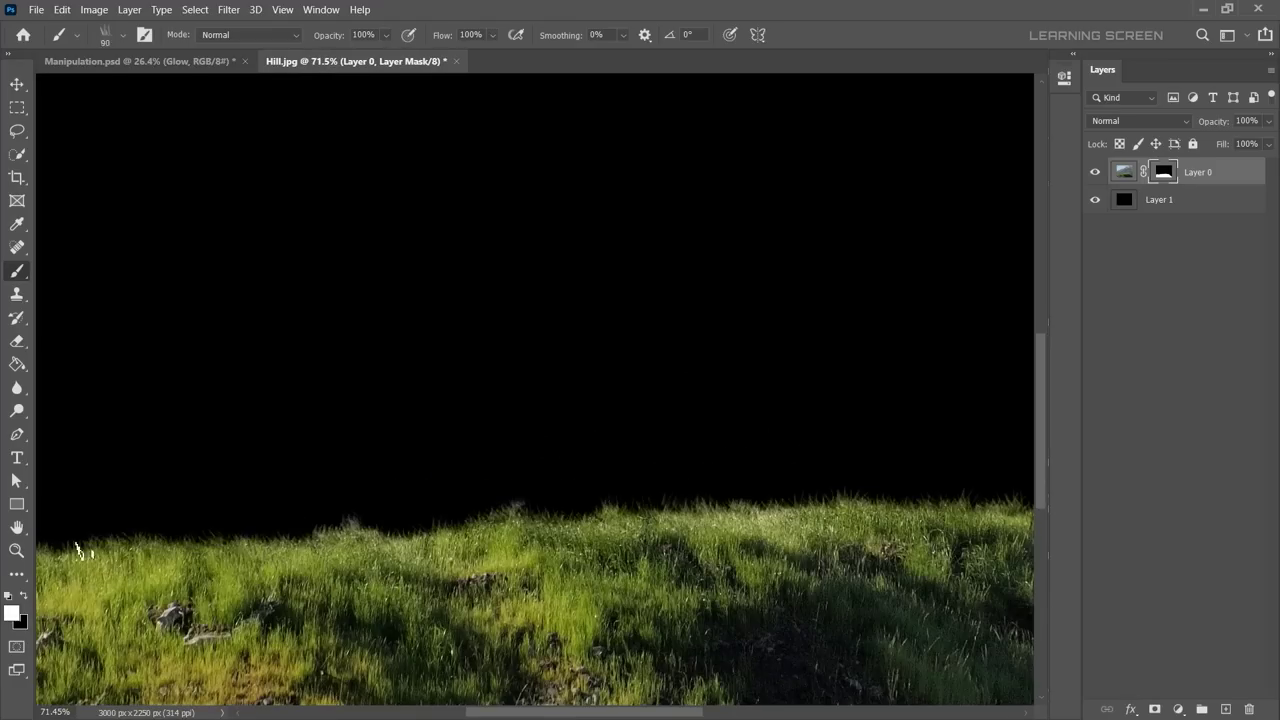
scroll(114, 571, down, 3)
scroll(620, 457, down, 2)
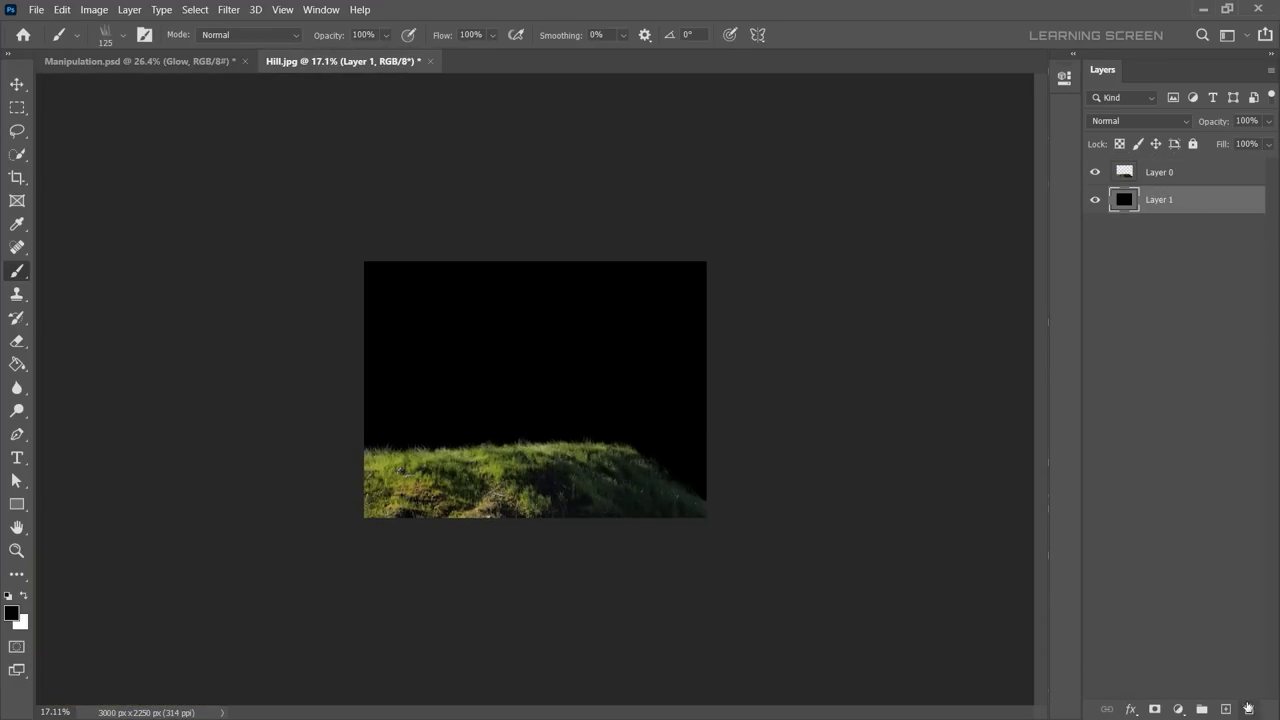
key(Delete)
key(ctrl+a)
Step: Paste the hill into the Manipulation composite, close Hill.jpg unsaved, and move it to the bottom
key(ctrl+c)
click(199, 62)
key(ctrl+v)
key(ctrl+Tab)
key(ctrl+w)
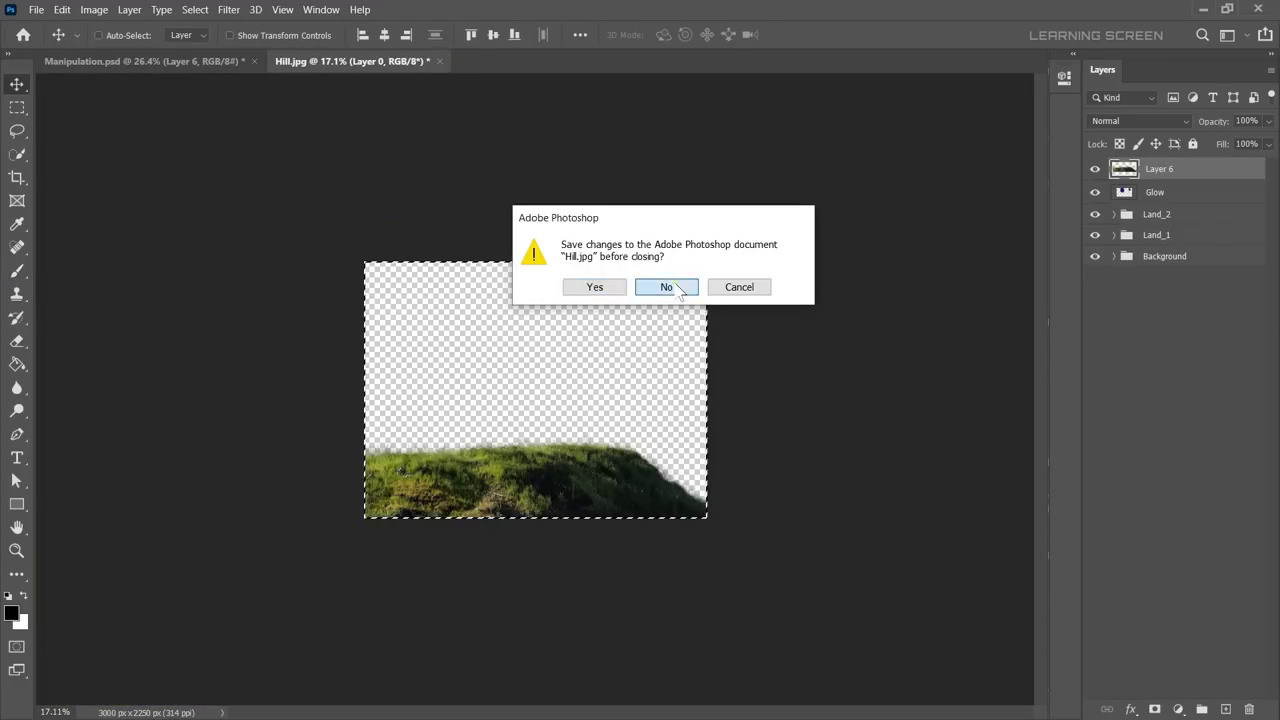
click(662, 285)
drag(662, 272, 670, 345)
Step: Duplicate the hill layer and shrink the original into the lower-right corner
key(ctrl+t)
key(Return)
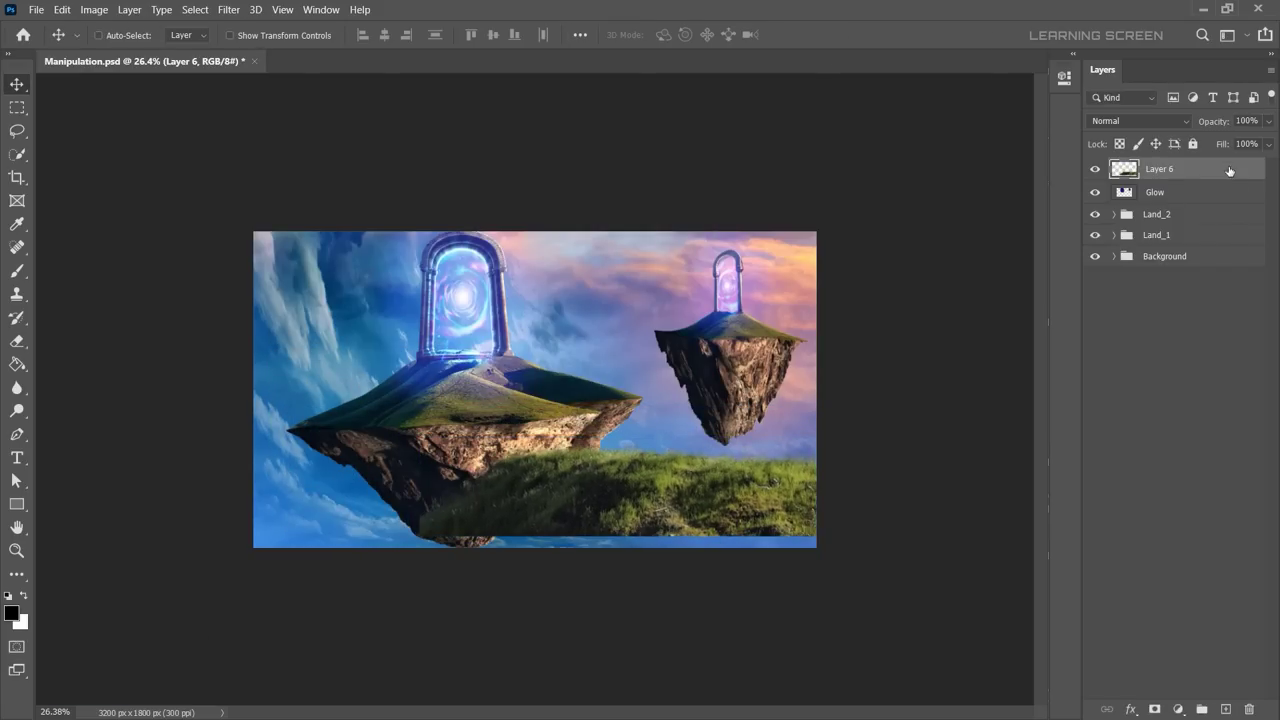
key(ctrl+j)
key(ctrl+t)
drag(715, 474, 776, 551)
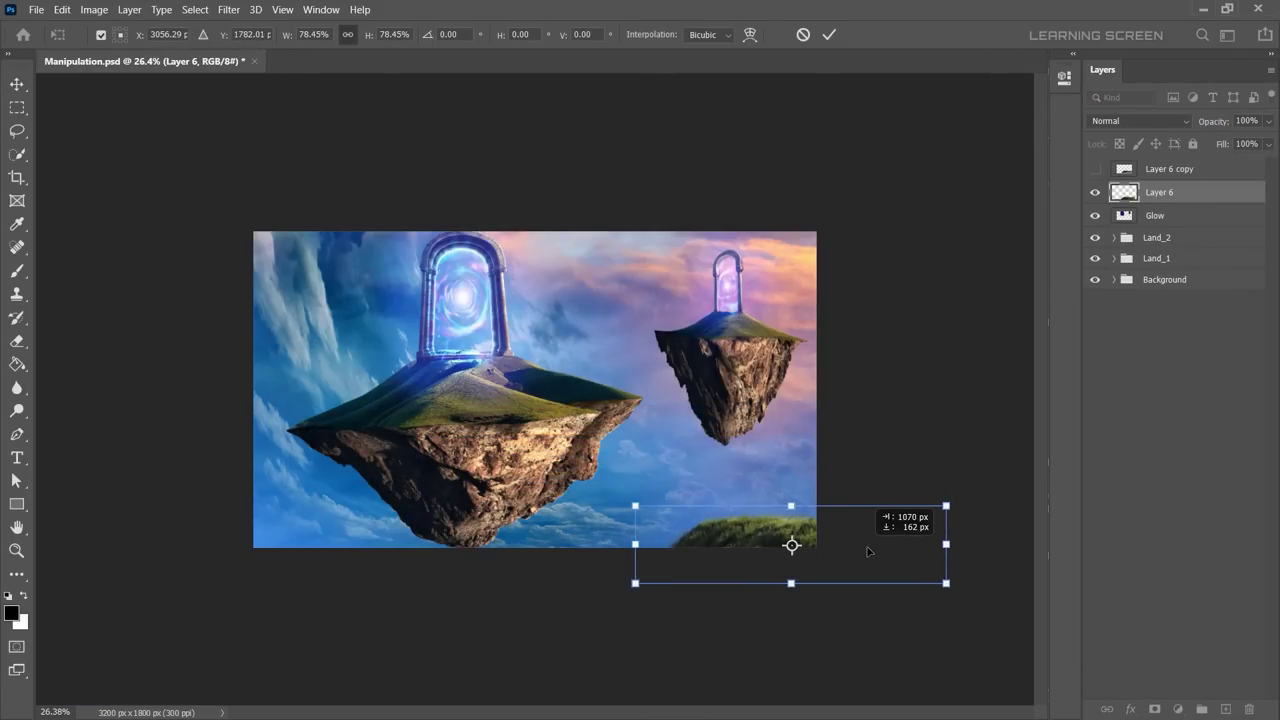
key(Return)
Step: Move the hill copy to the lower left and warp it into a rising slope
right_click(1170, 169)
click(771, 194)
key(ctrl+t)
drag(640, 540, 395, 549)
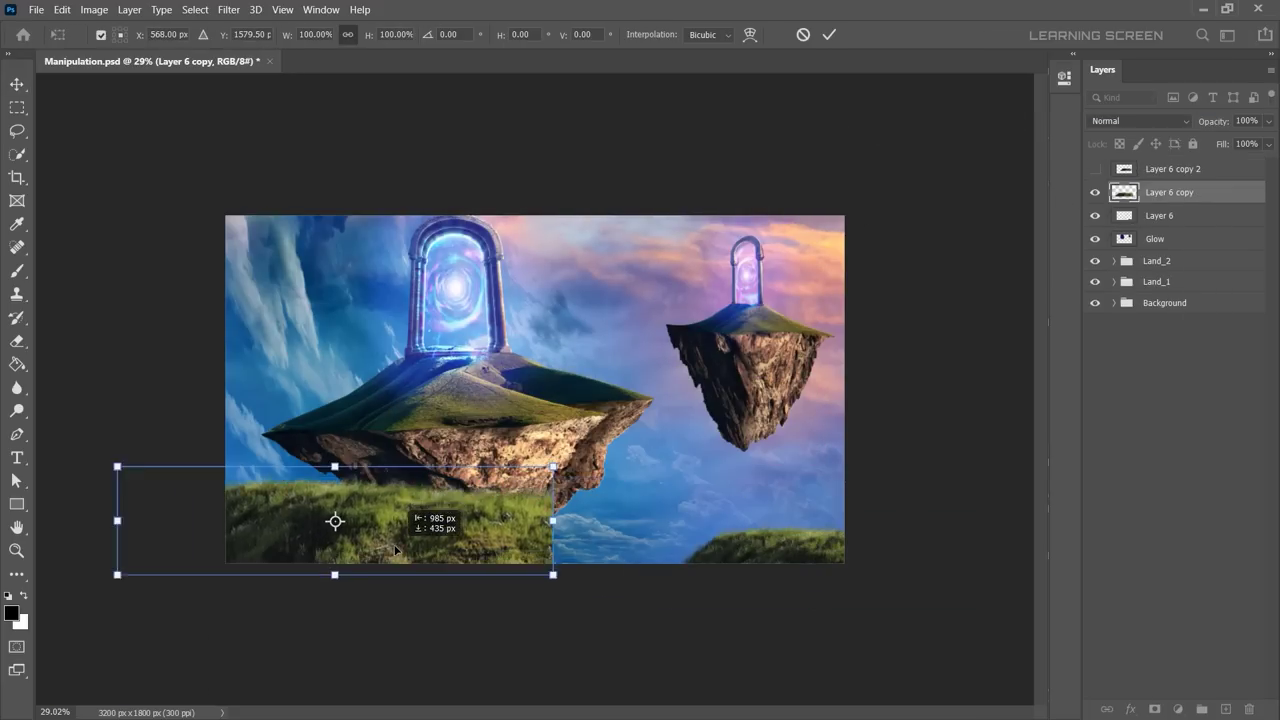
right_click(476, 494)
click(520, 320)
drag(586, 560, 576, 608)
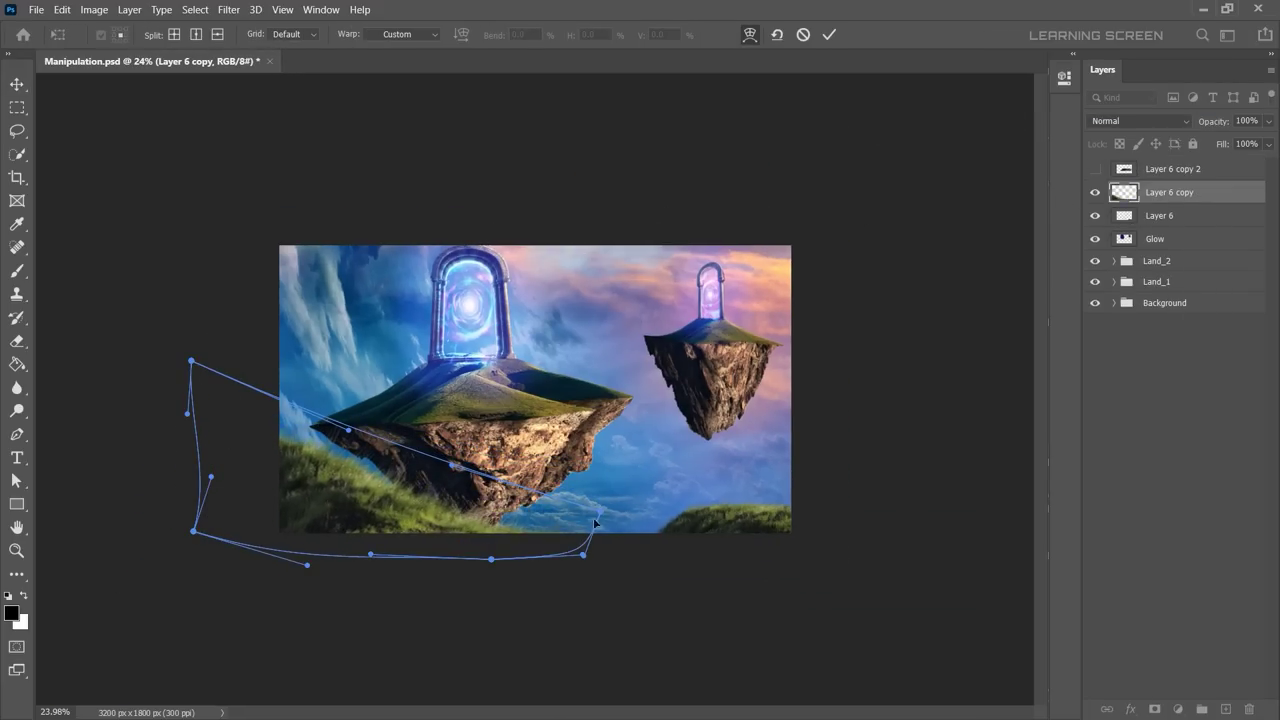
key(Return)
Step: Merge the two hill layers and rename the result 'Forground'
scroll(245, 459, up, 5)
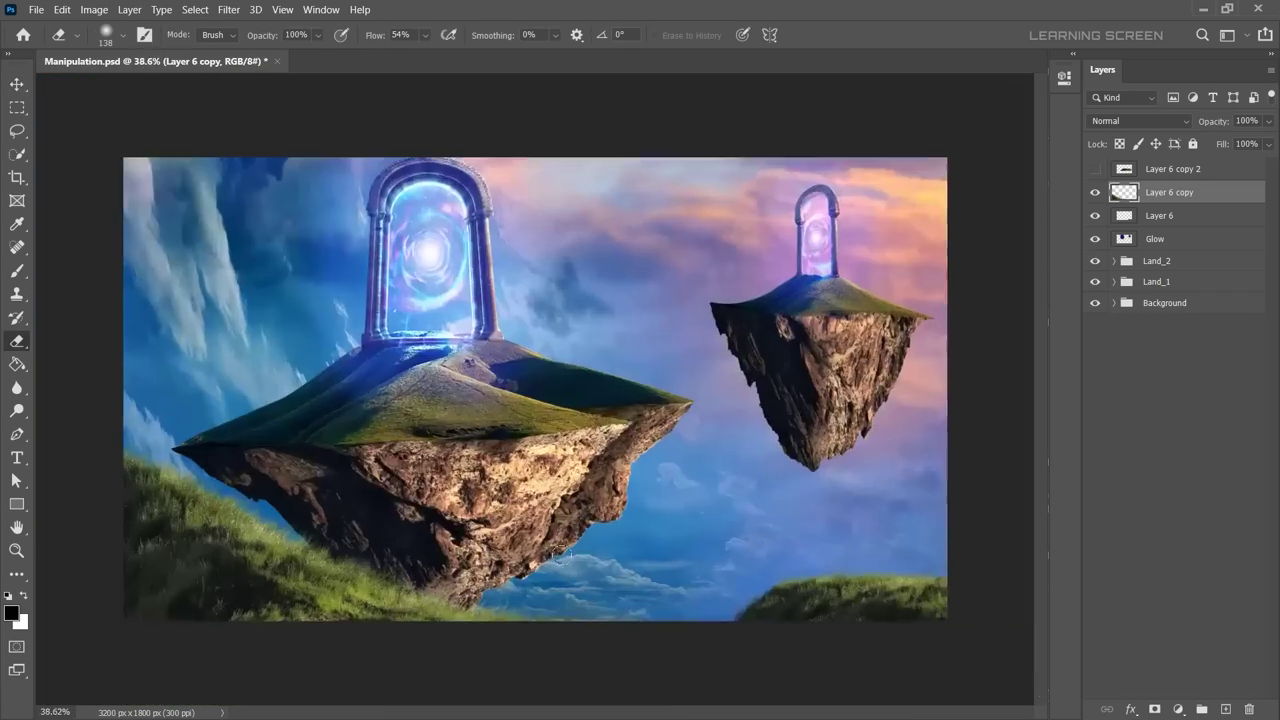
scroll(605, 560, down, 5)
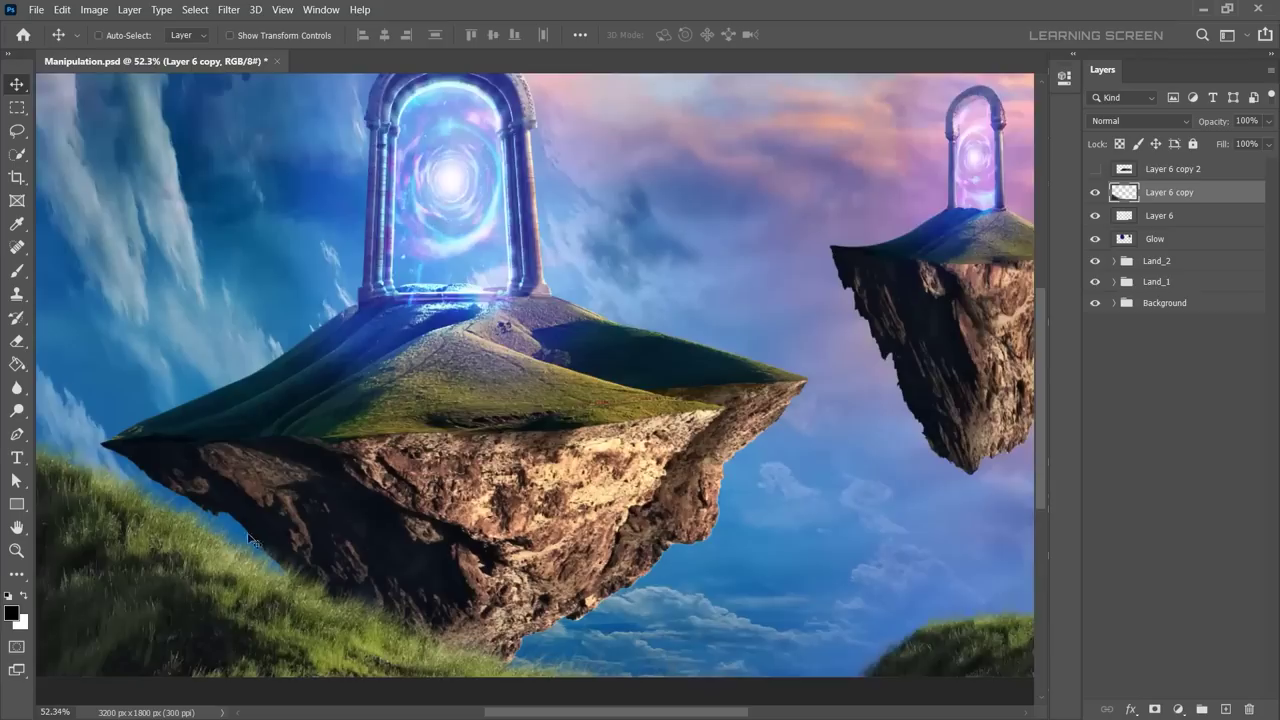
ctrl+click(1160, 215)
right_click(1175, 215)
click(1000, 509)
double_click(1160, 192)
text(Forground)
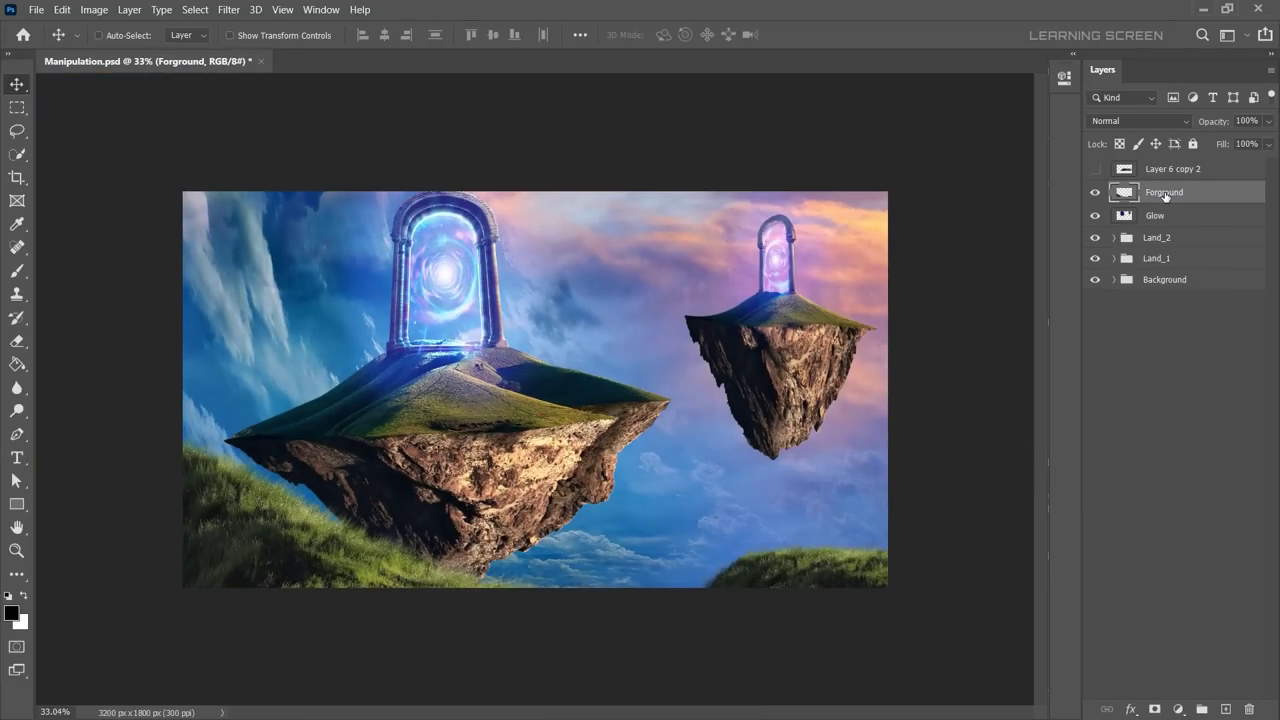
Step: Tint the Forground grass yellower with a clipped Channel Mixer in Normal mode, then open Tree.png
click(1178, 709)
click(1183, 608)
drag(977, 206, 989, 210)
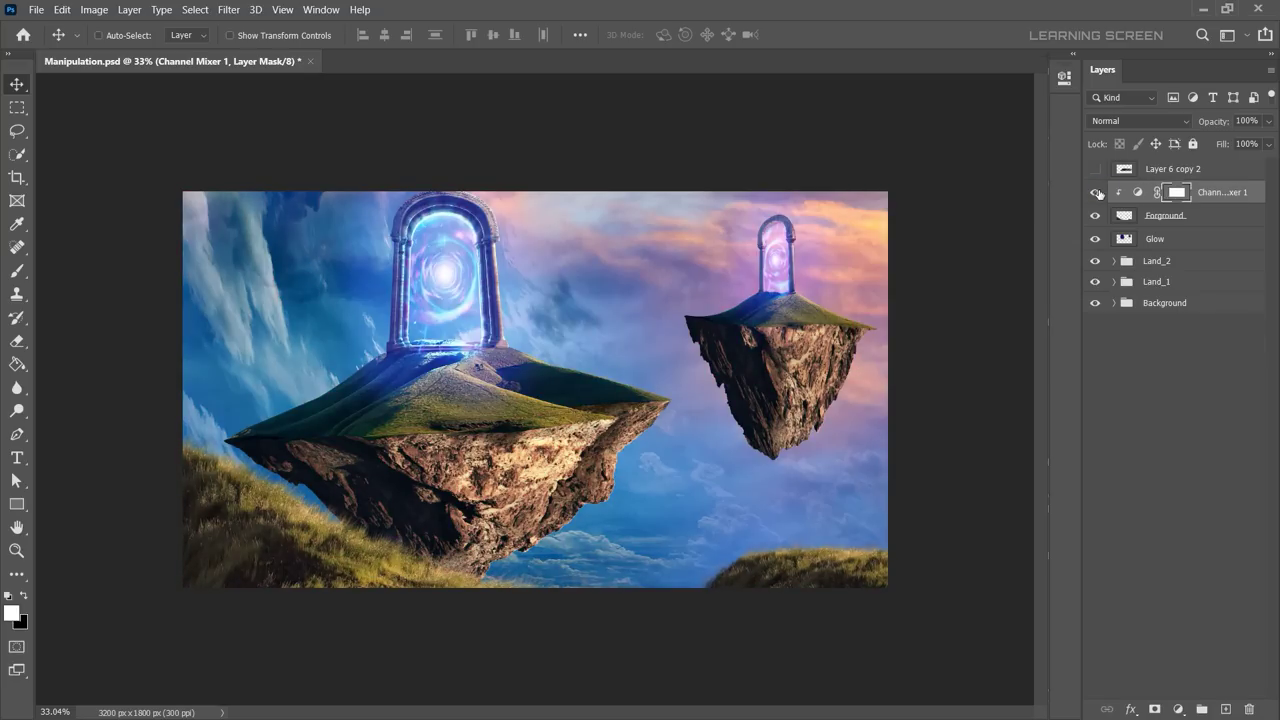
click(1138, 120)
click(1092, 135)
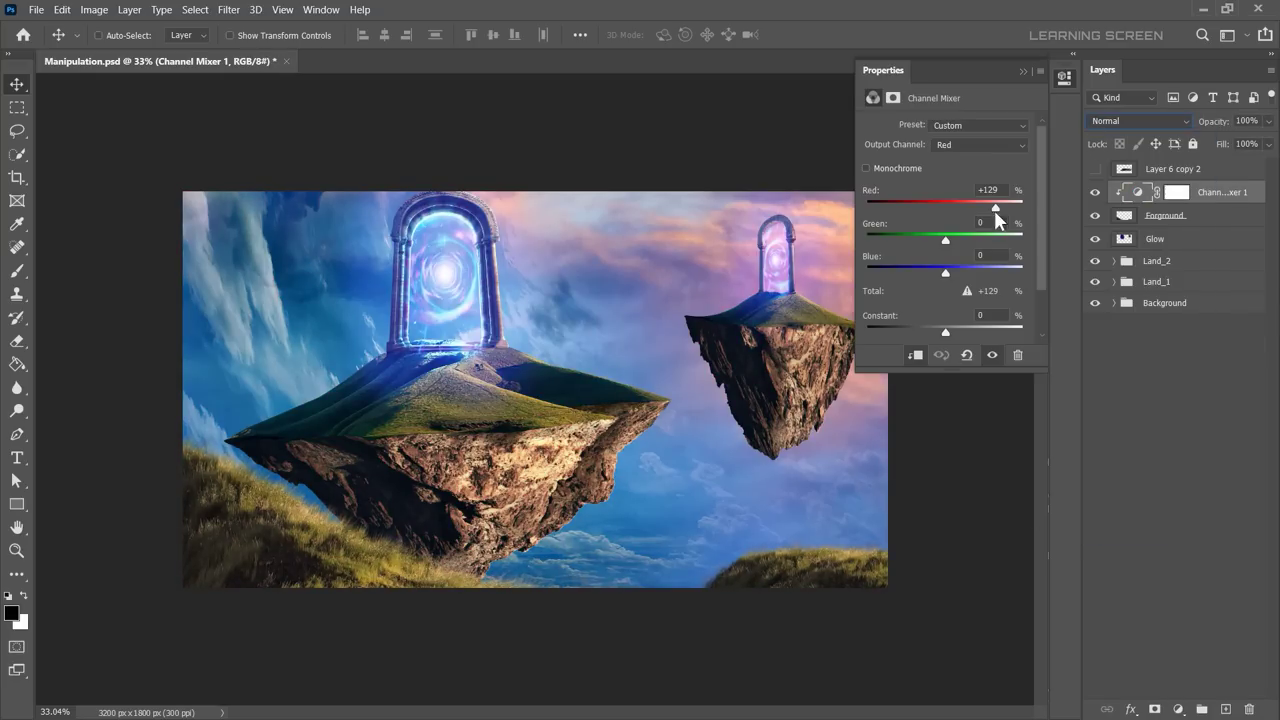
click(1022, 71)
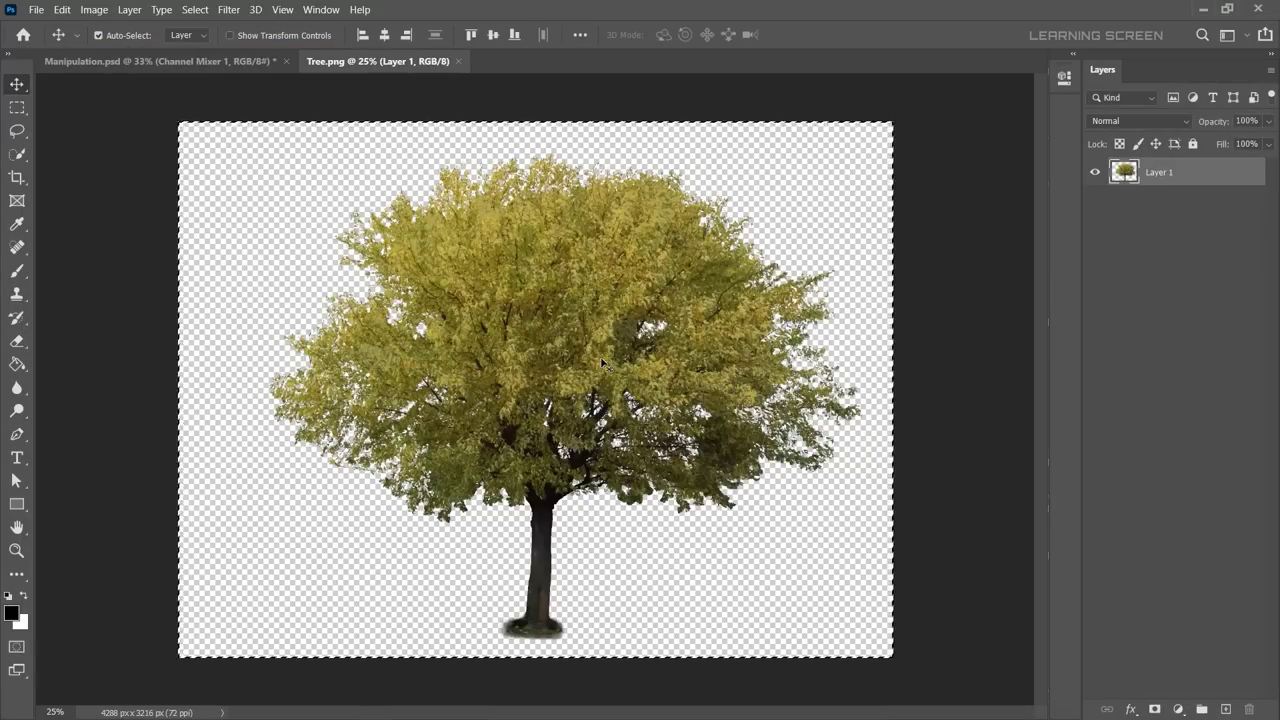
Step: Paste the tree into the composite, scaled and placed at the left edge on the slope
key(ctrl+Tab)
key(ctrl+v)
key(ctrl+t)
drag(963, 194, 424, 252)
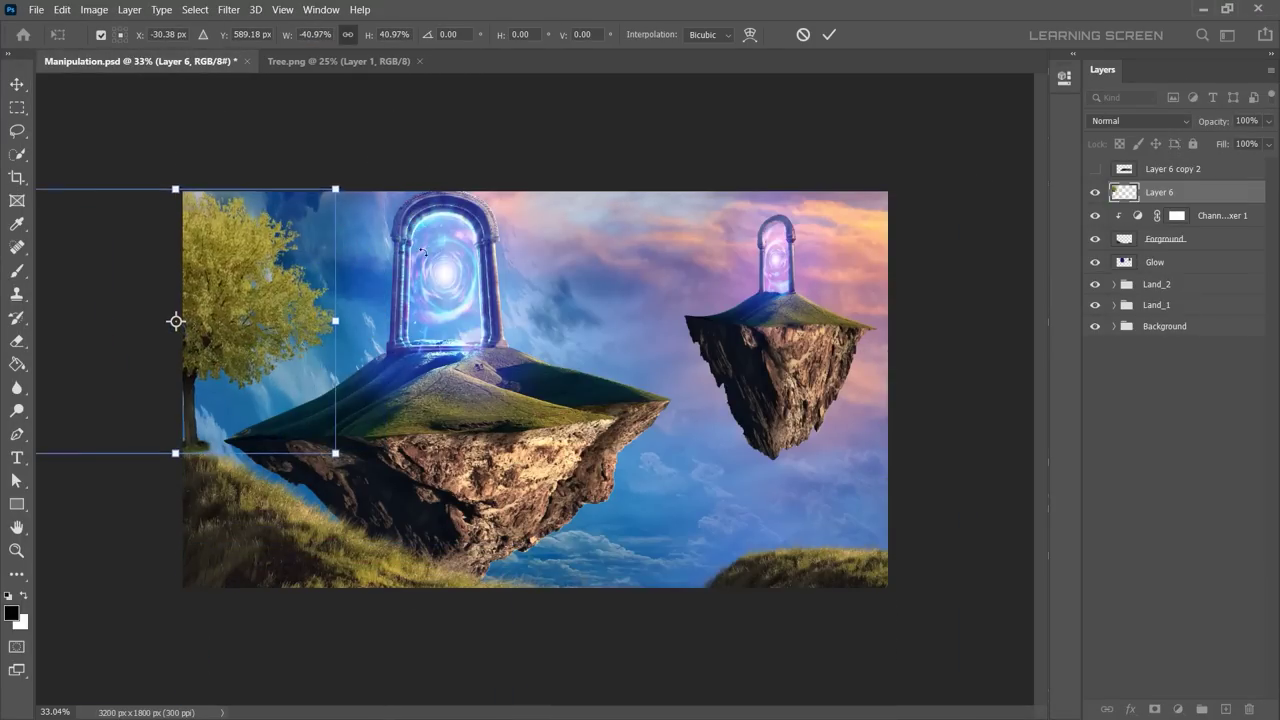
drag(335, 189, 380, 91)
drag(200, 300, 509, 343)
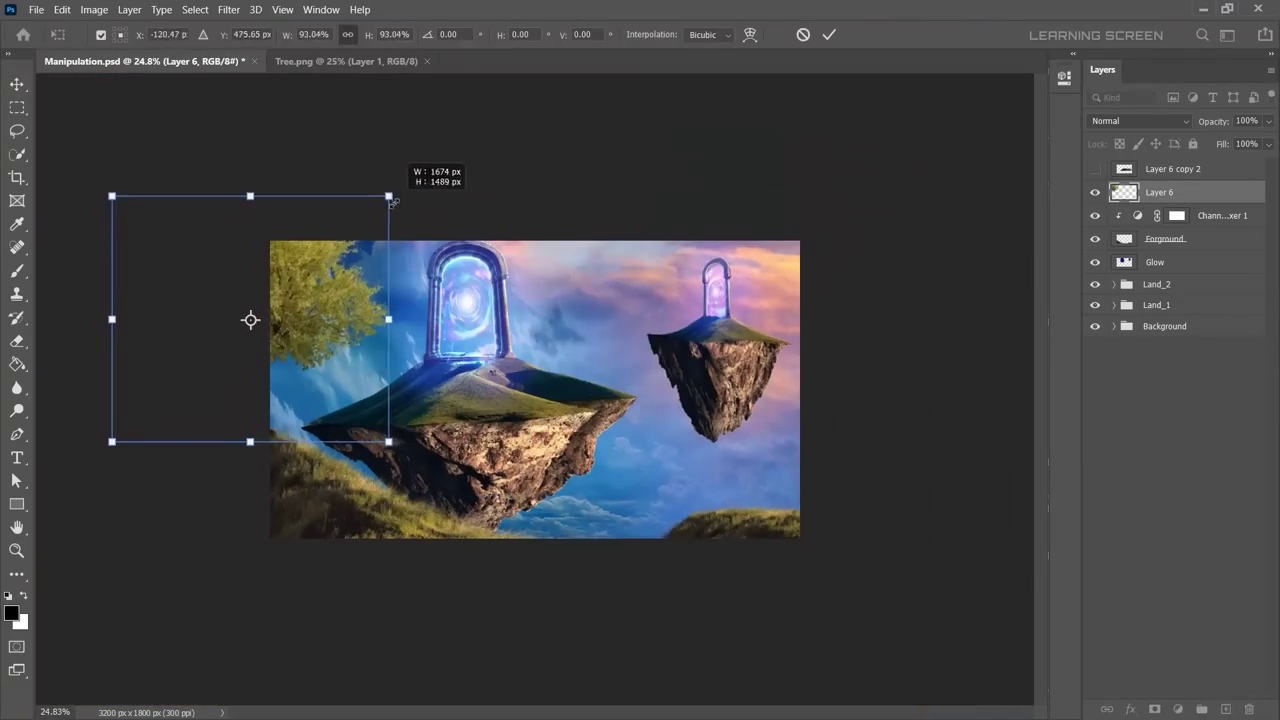
drag(251, 320, 271, 320)
click(829, 36)
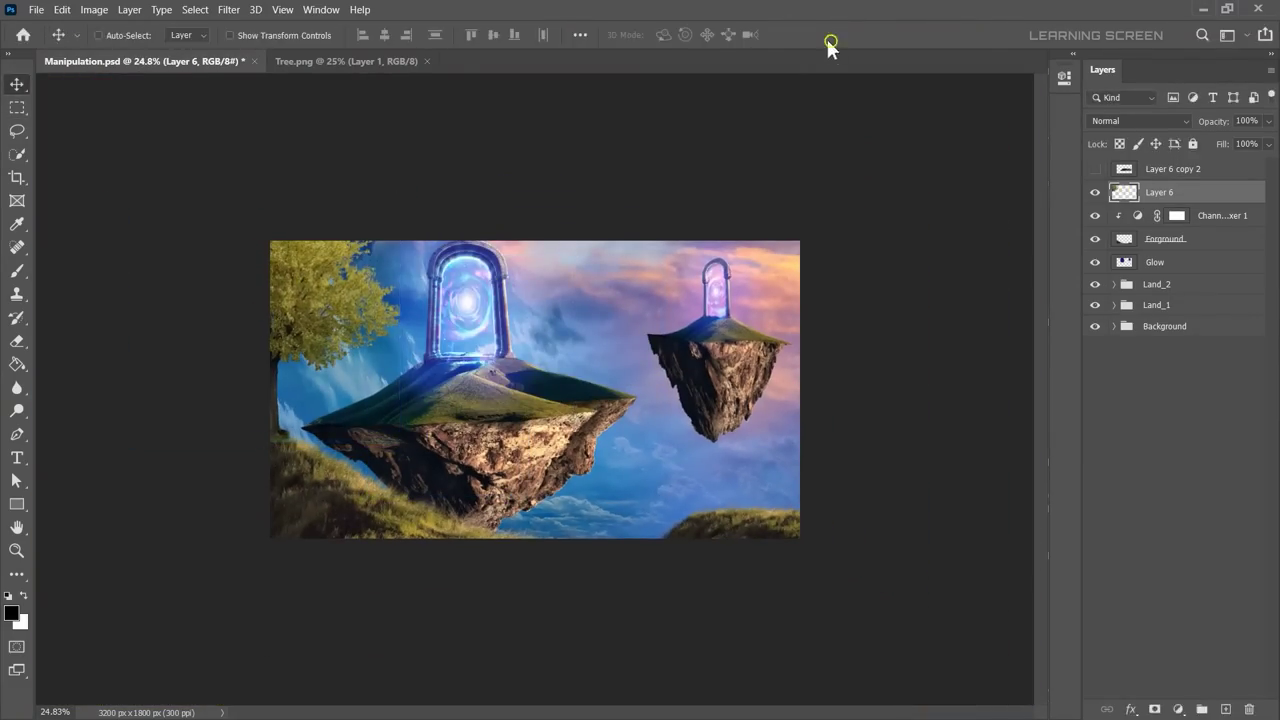
Step: Paint the tree's mask with a soft black brush to hide the trunk base in the grass
scroll(285, 430, up, 10)
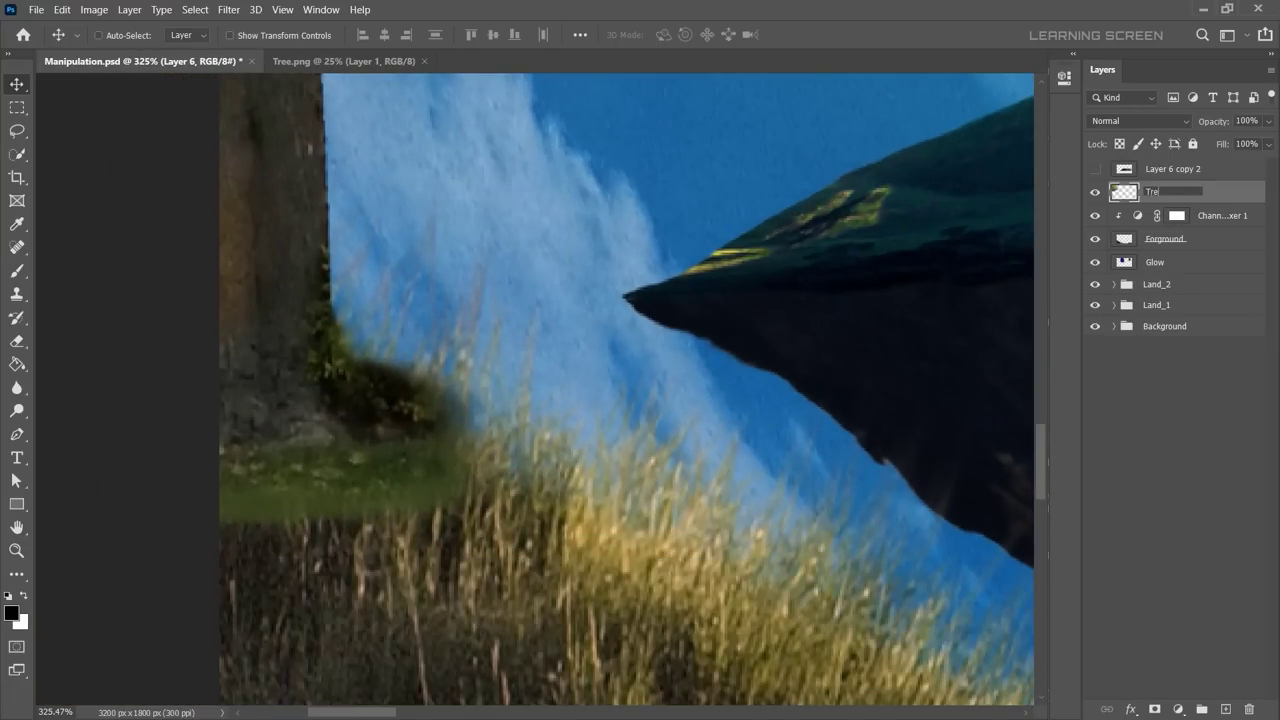
right_click(398, 374)
key(Return)
key(x)
drag(235, 485, 301, 505)
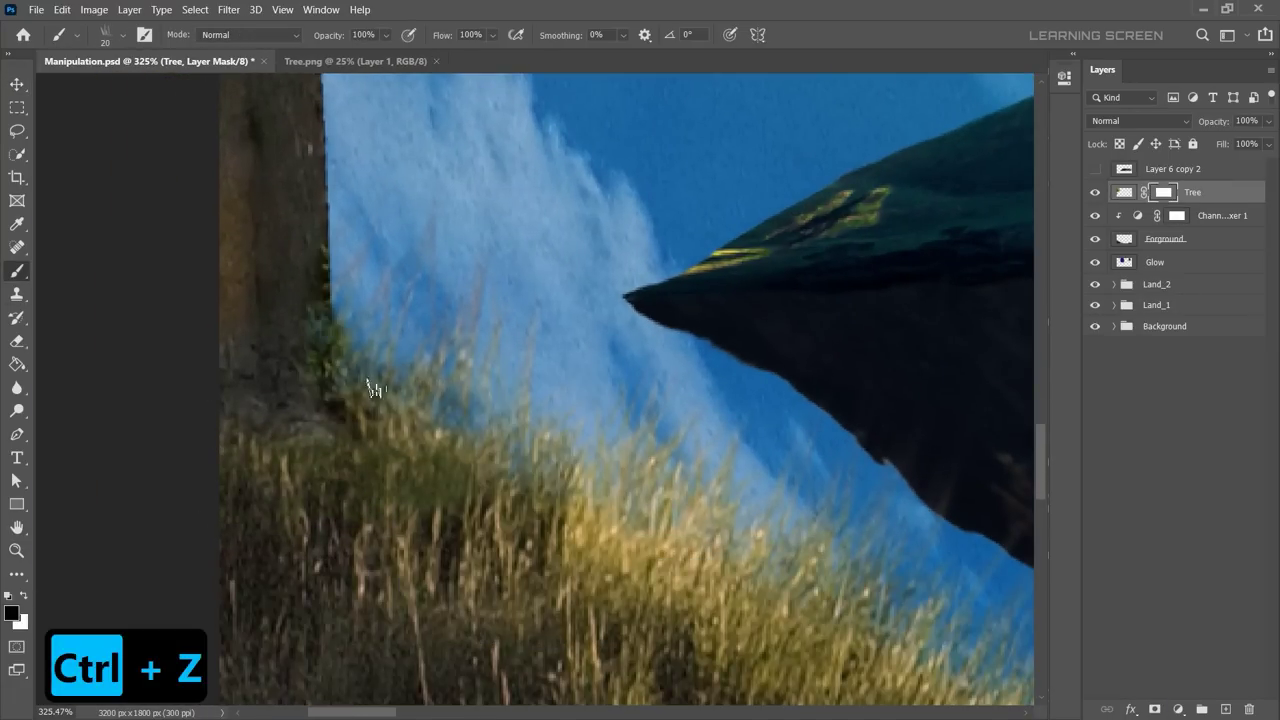
scroll(415, 465, up, 1)
scroll(350, 505, down, 7)
Step: Add a clipped Exposure of about +3.53 and a Levels layer to the tree, both with inverted masks
key(v)
click(1178, 709)
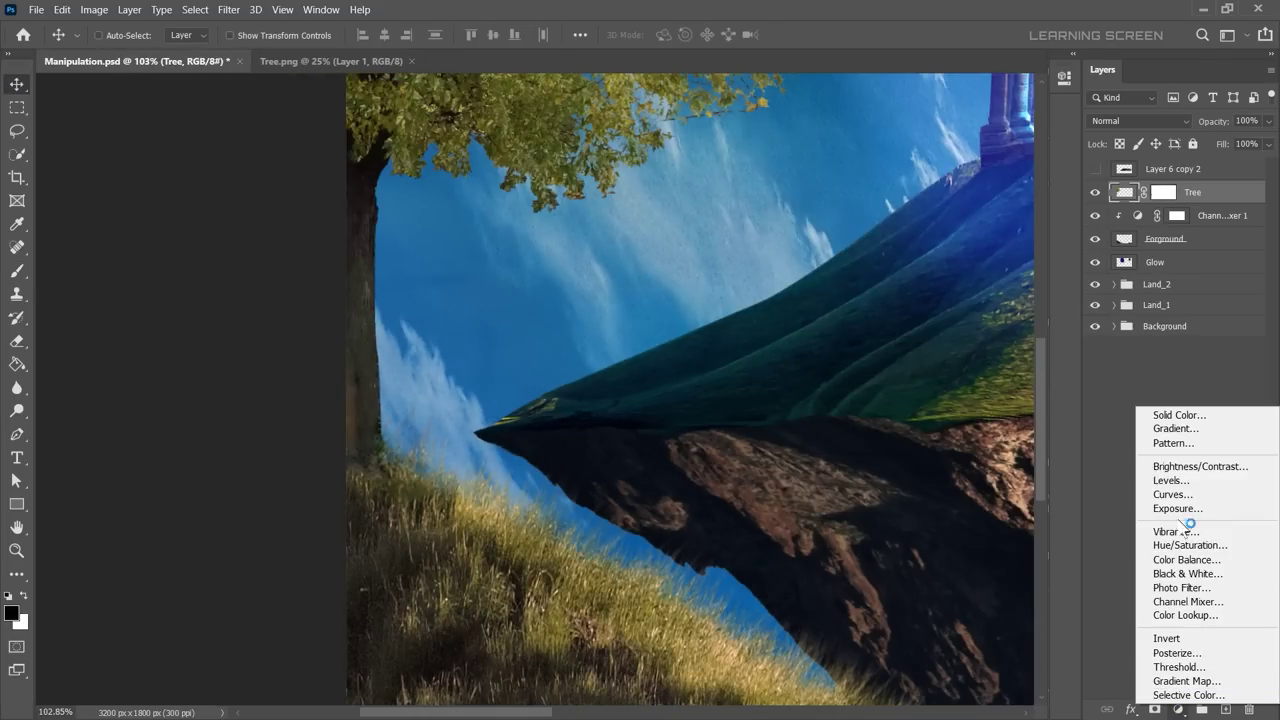
click(1165, 507)
drag(945, 167, 988, 170)
click(1065, 77)
key(ctrl+i)
key(b)
right_click(495, 312)
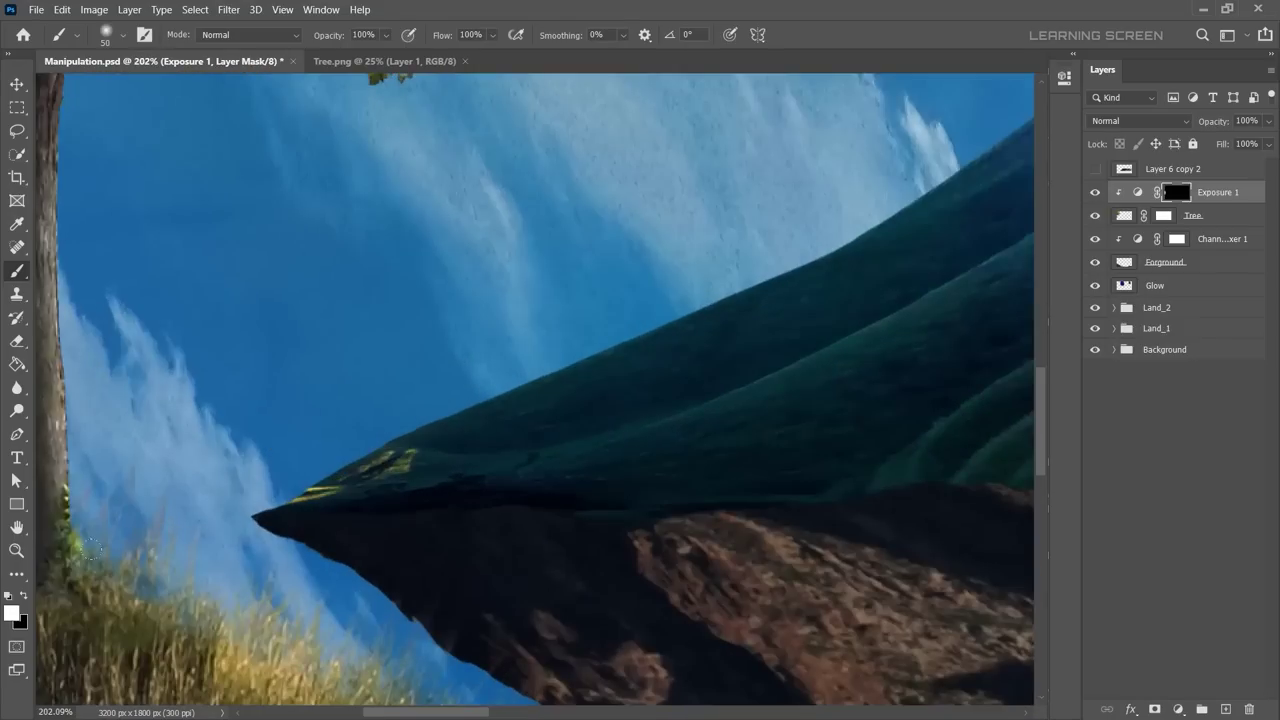
click(1171, 487)
key(ctrl+i)
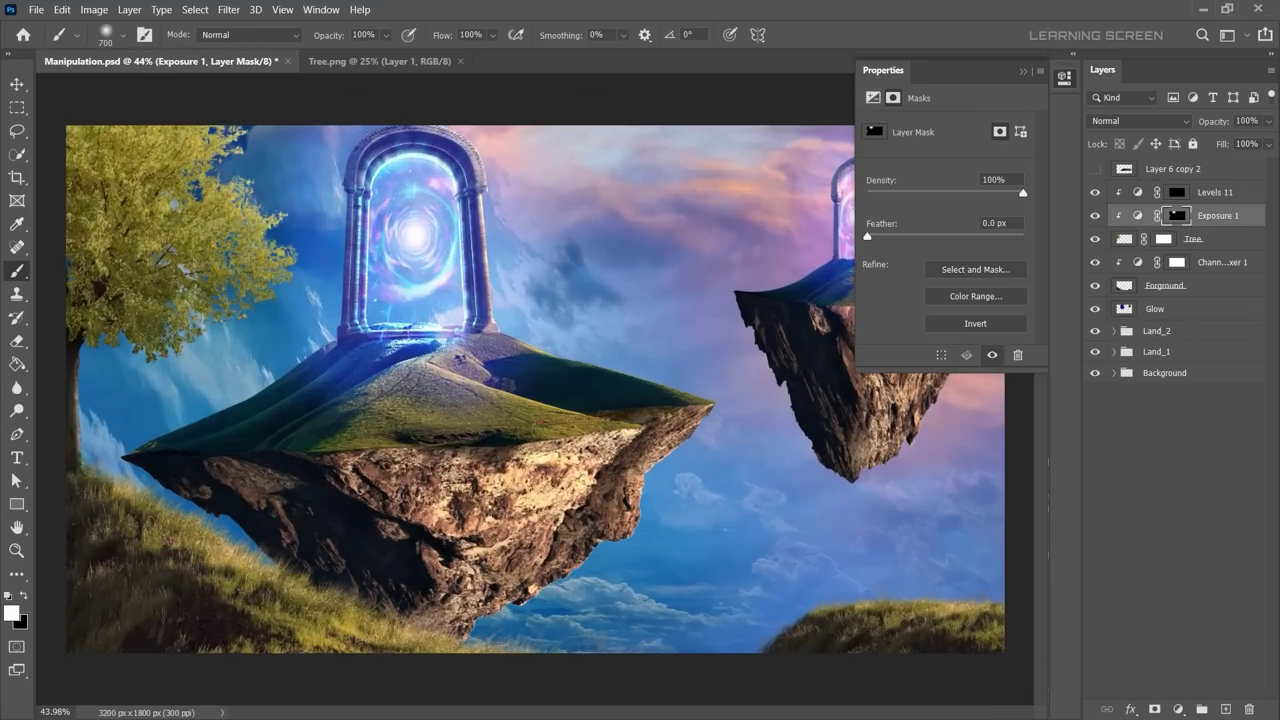
Step: Add a second clipped Exposure (~+1.39) in Color Dodge with lowered fill and an inverted mask
click(1215, 192)
click(1178, 709)
click(1170, 511)
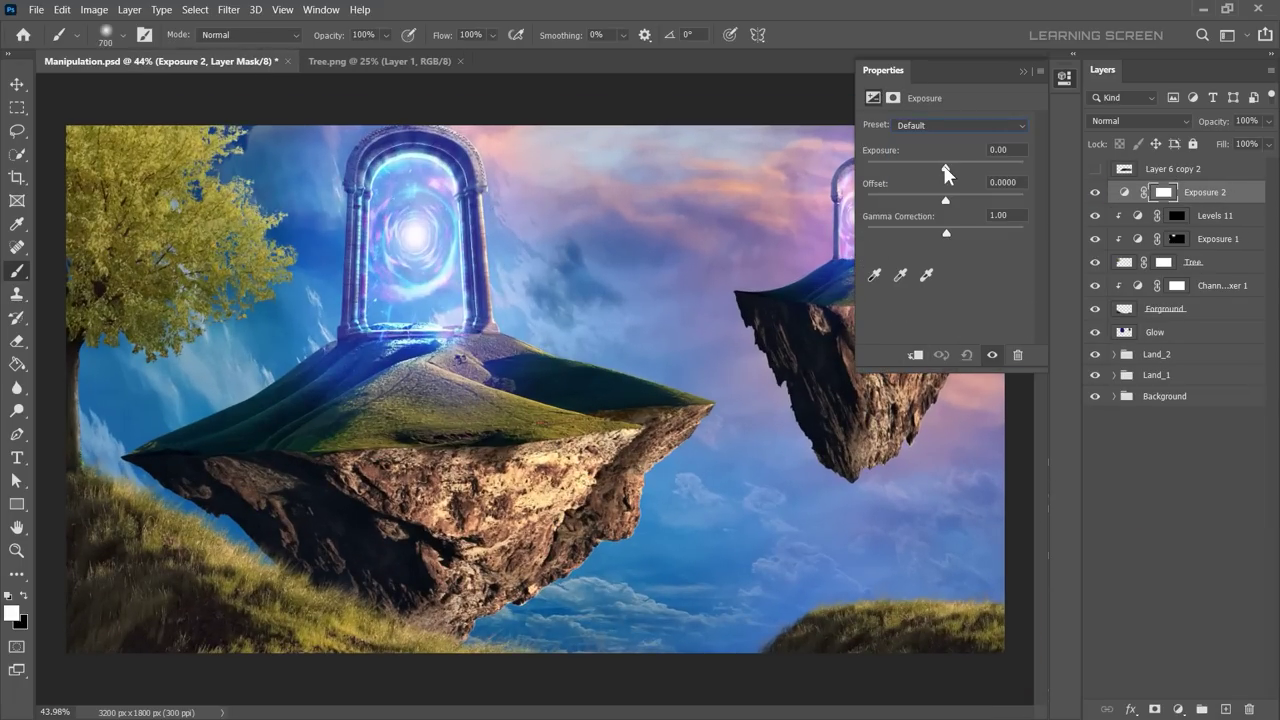
drag(946, 174, 962, 170)
key(ctrl+alt+g)
click(1140, 121)
click(1112, 278)
mouse_move(1268, 144)
mouse_down()
mouse_move(1200, 172)
mouse_move(1218, 172)
mouse_up()
key(ctrl+i)
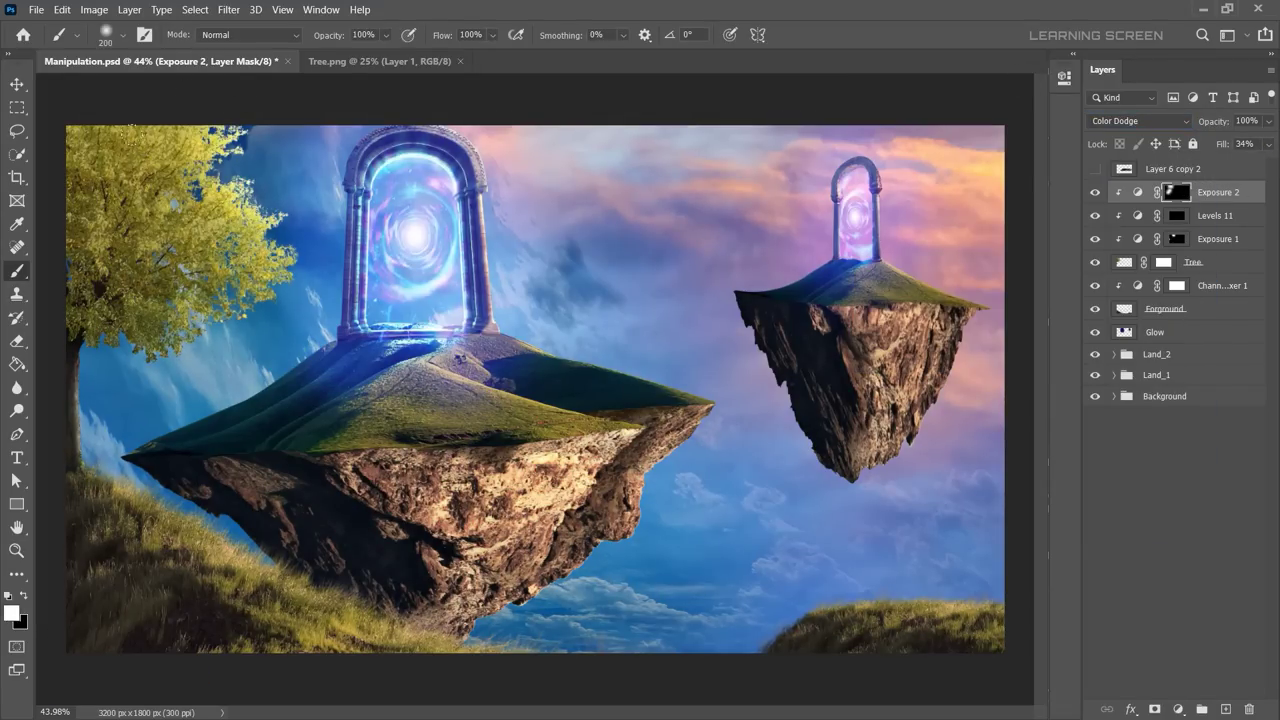
Step: Paint the second Exposure's mask over the left part of the tree foliage
scroll(100, 190, up, 2)
drag(100, 190, 200, 255)
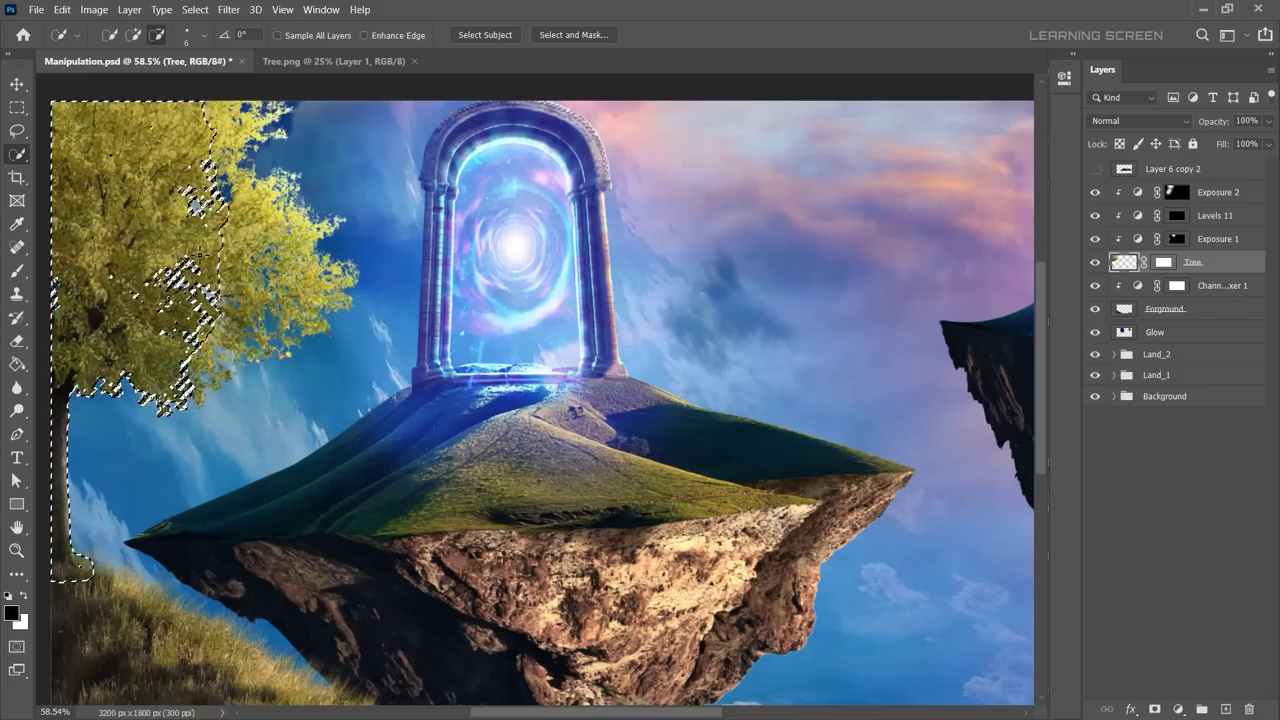
click(1175, 192)
key(b)
key(ctrl+d)
scroll(581, 350, down, 5)
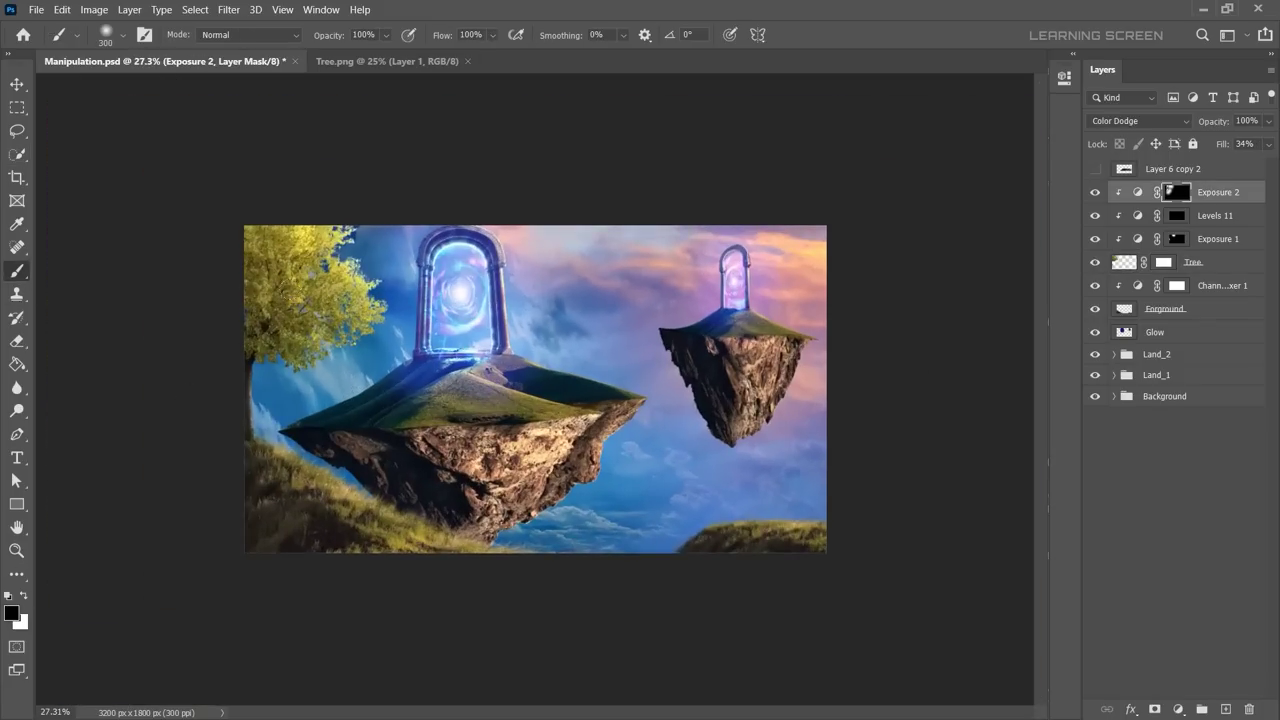
scroll(535, 389, up, 4)
Step: Fine-tune the second Exposure layer, bringing it to about +1.68
click(1136, 194)
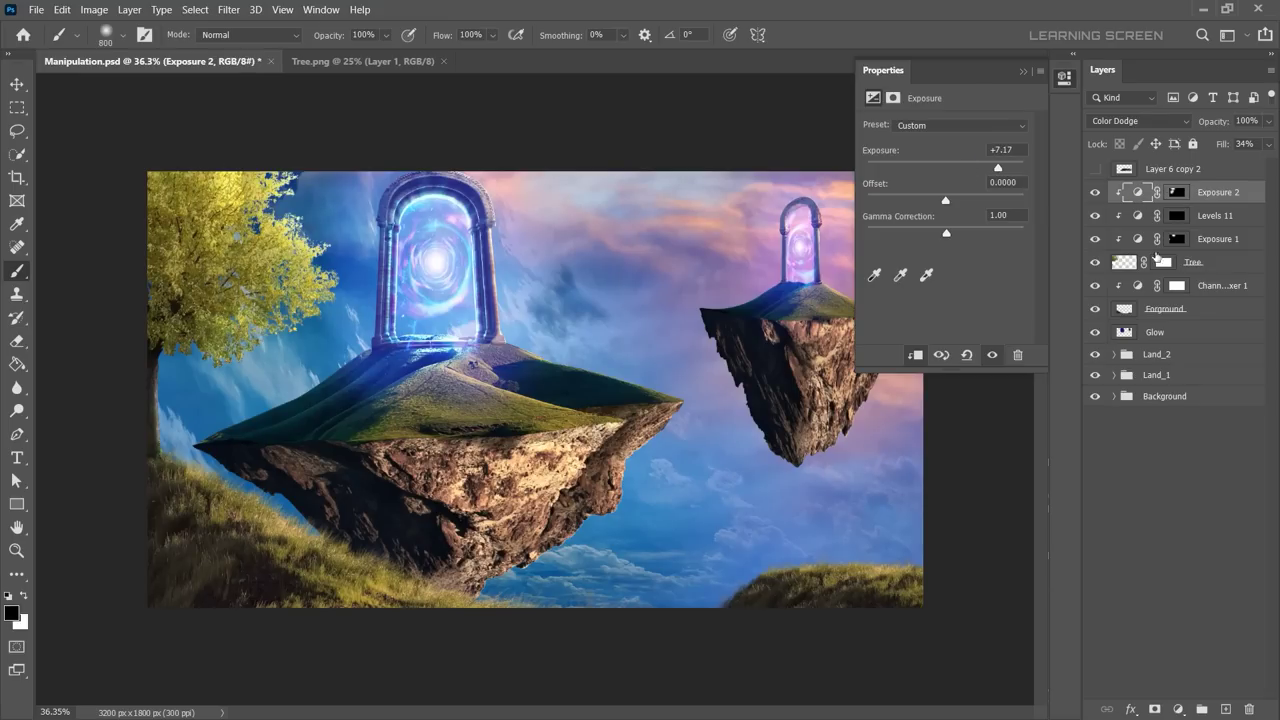
key(ctrl+z)
double_click(1240, 192)
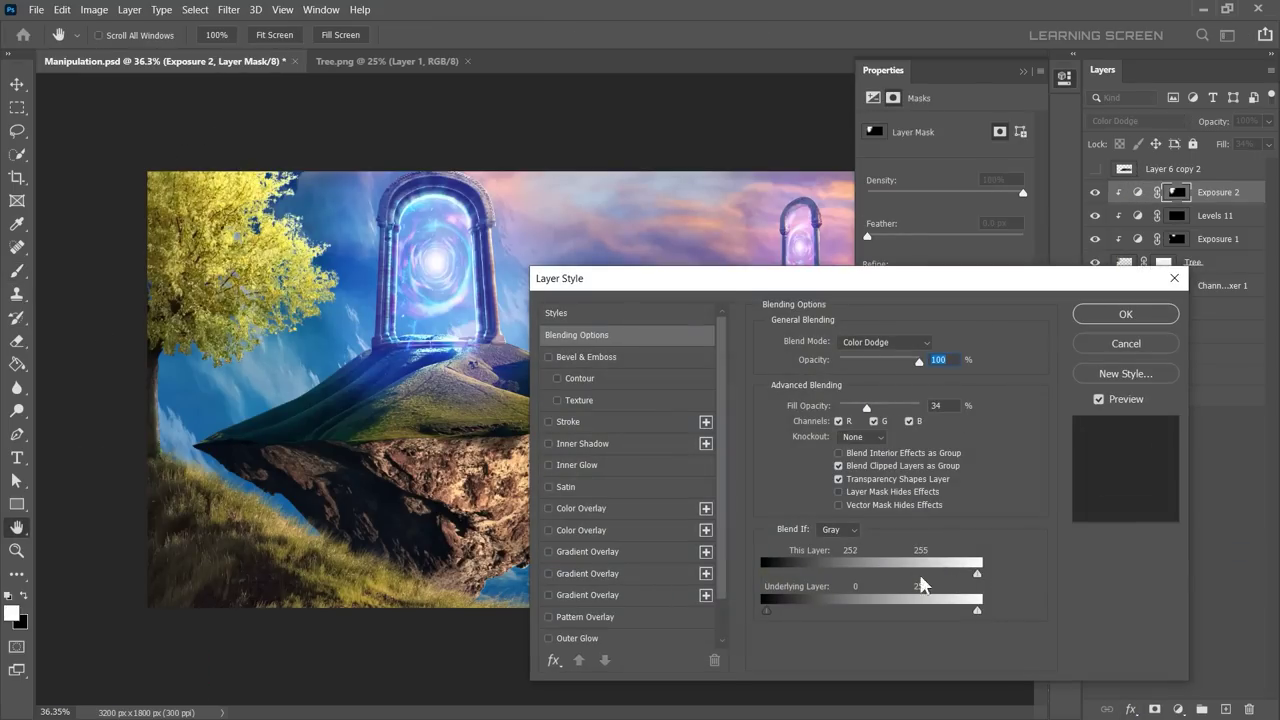
key(Escape)
click(1136, 192)
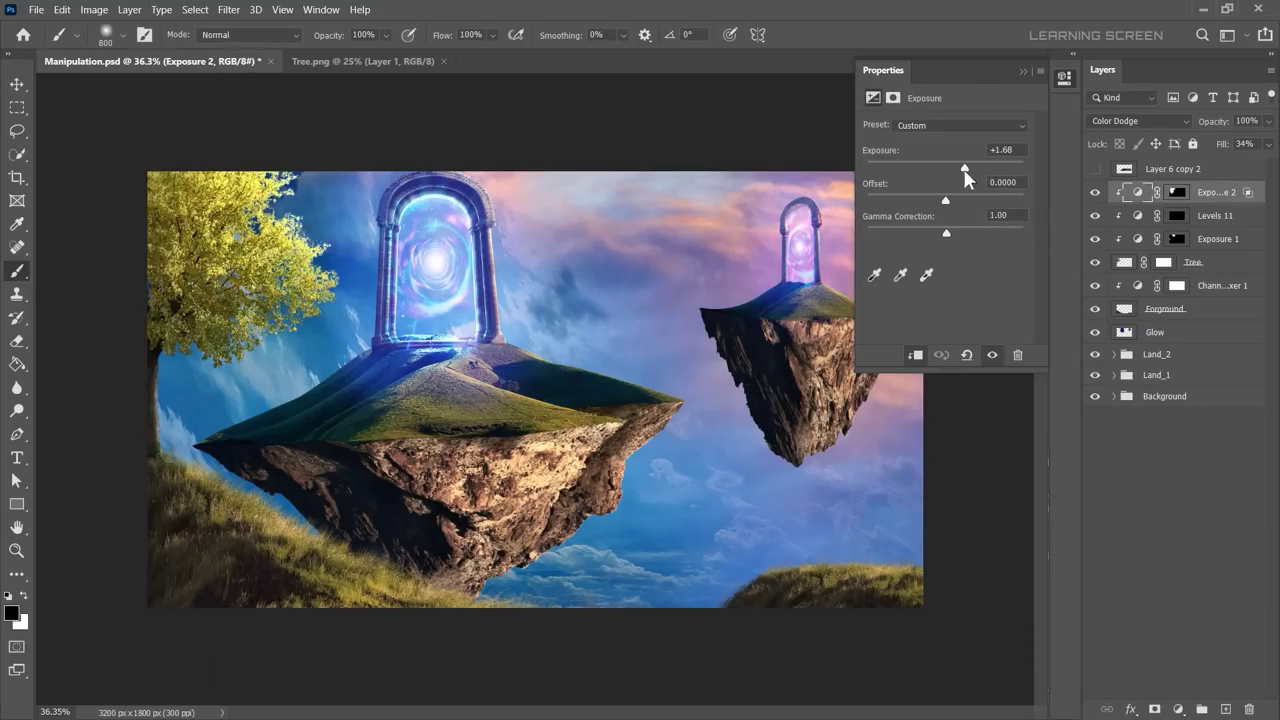
click(1023, 71)
scroll(583, 443, down, 4)
scroll(583, 443, up, 3)
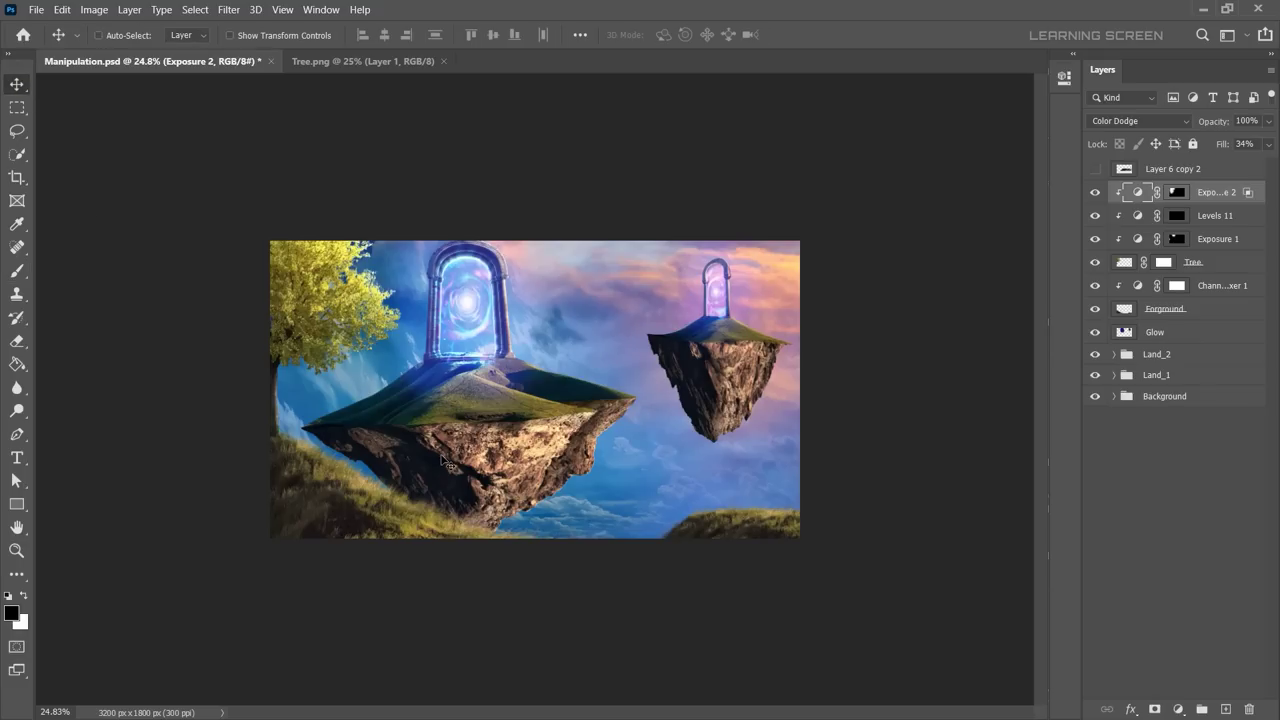
Step: Name the tree group 'Tree' and group the Channel Mixer and Forground layers as 'Forground'
text(Tree)
key(Return)
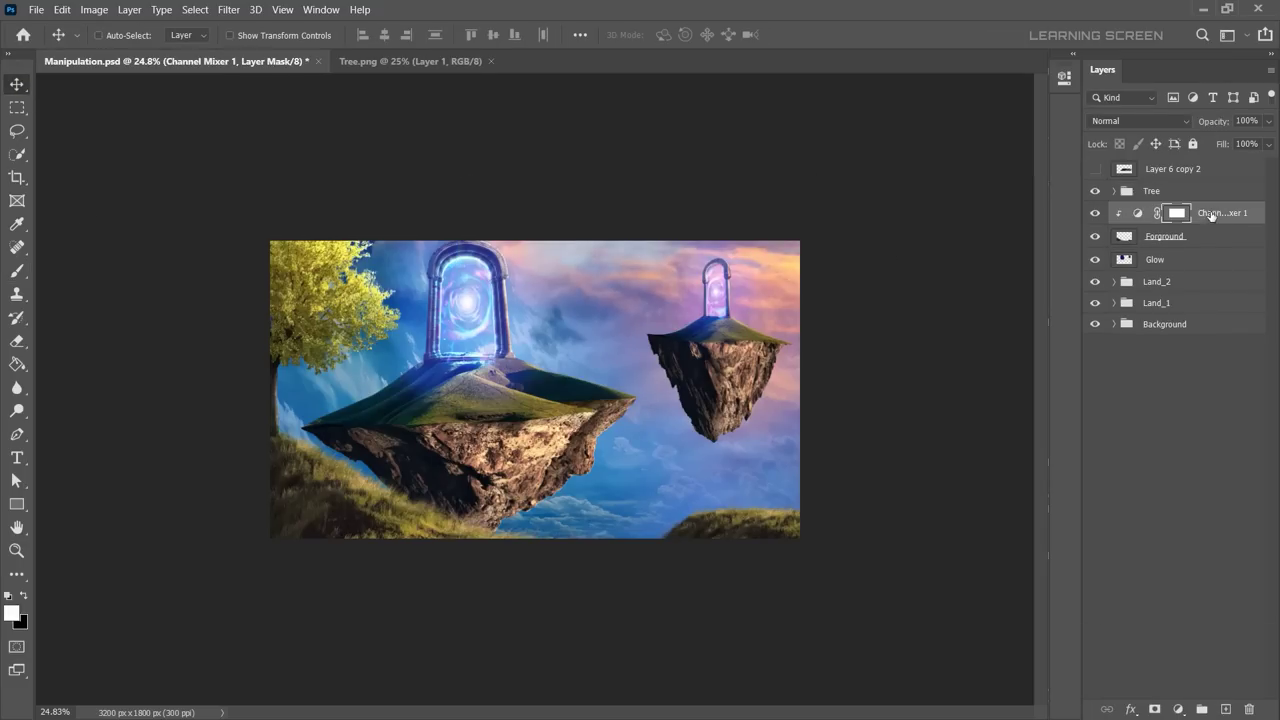
click(1220, 213)
shift+click(1164, 236)
key(BackSpace)
text(d)
key(Return)
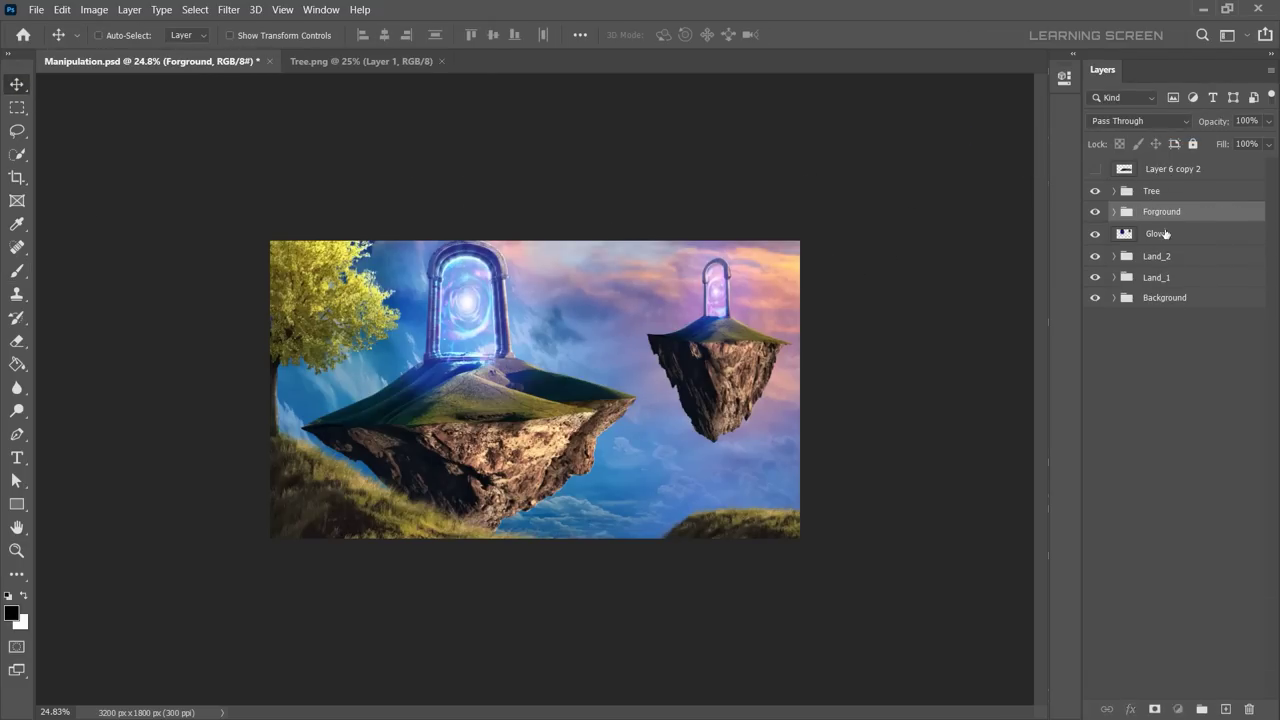
Step: Add a new layer named Atmosphere above Glow and pick light blue as the foreground colour
click(1165, 233)
key(ctrl+shift+alt+n)
scroll(557, 457, up, 4)
double_click(1156, 233)
text(Atmoshphere)
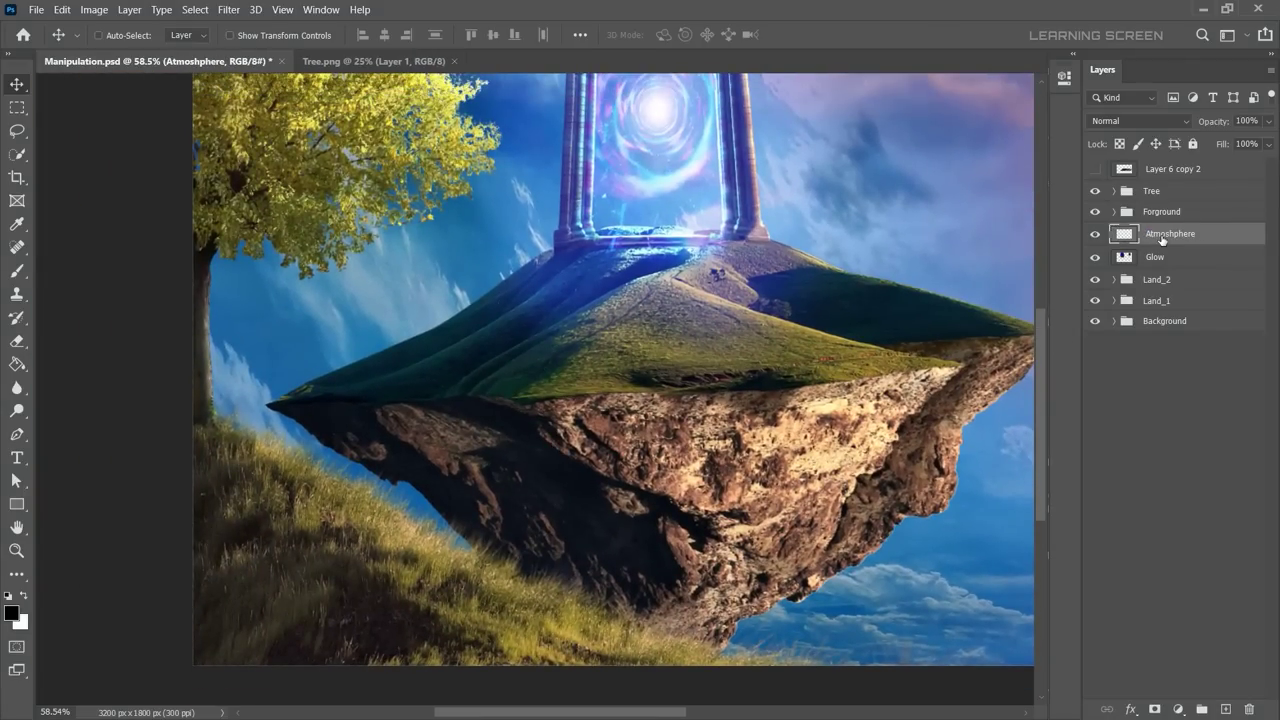
click(11, 612)
click(288, 497)
key(Return)
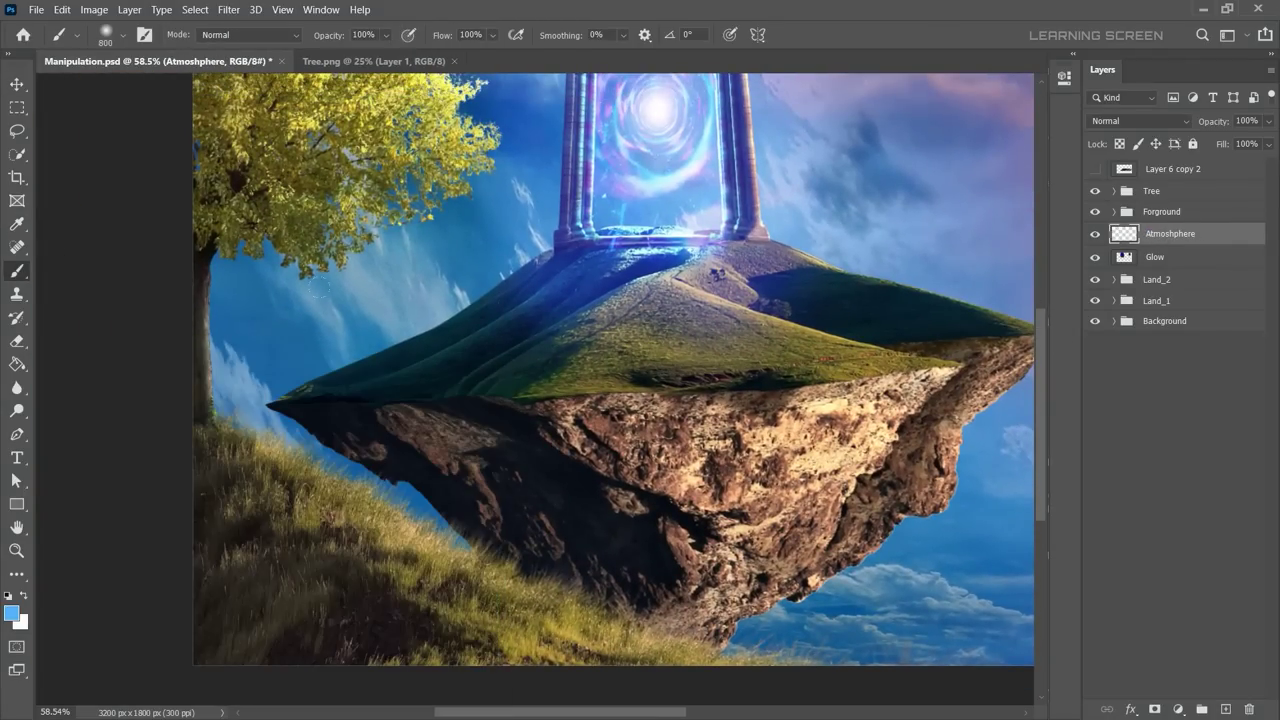
Step: Paint soft light-blue haze under the big island with a 900 px, 9%-flow brush
key(bracketright)
key(bracketright)
key(ctrl+0)
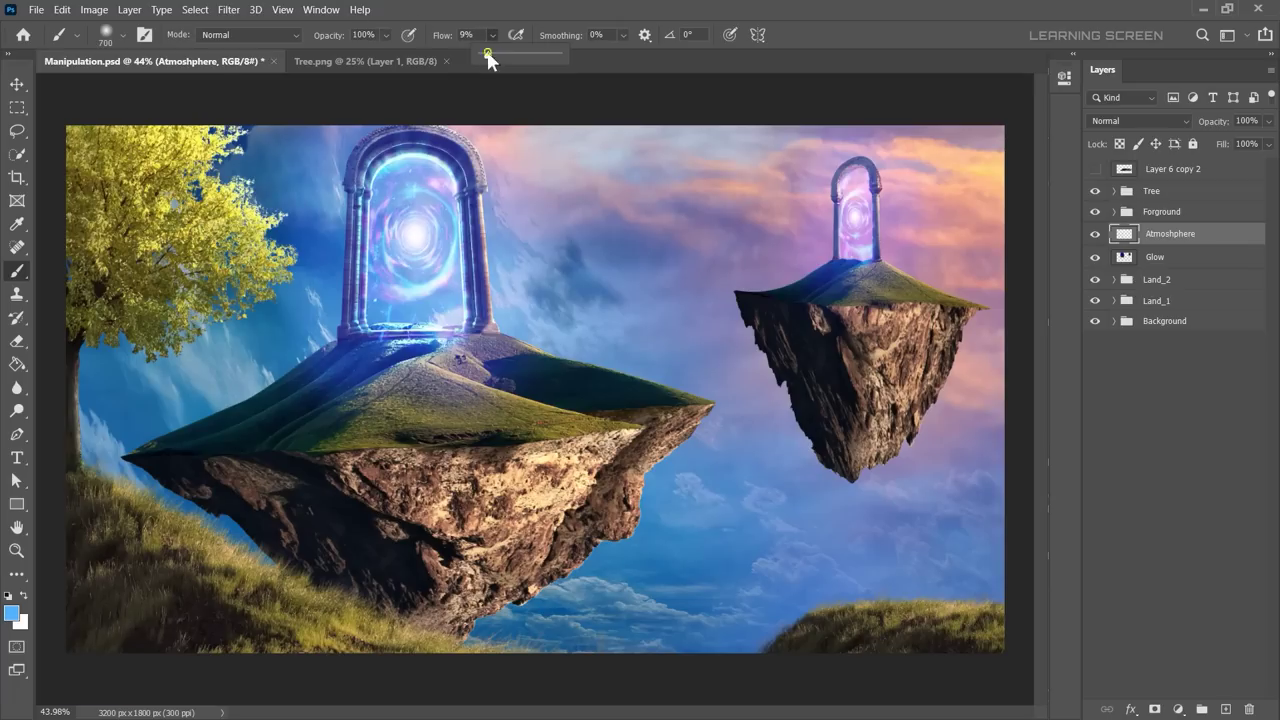
key(shift+0)
key(shift+9)
key(bracketright)
key(bracketright)
key(bracketright)
scroll(530, 394, down, 1)
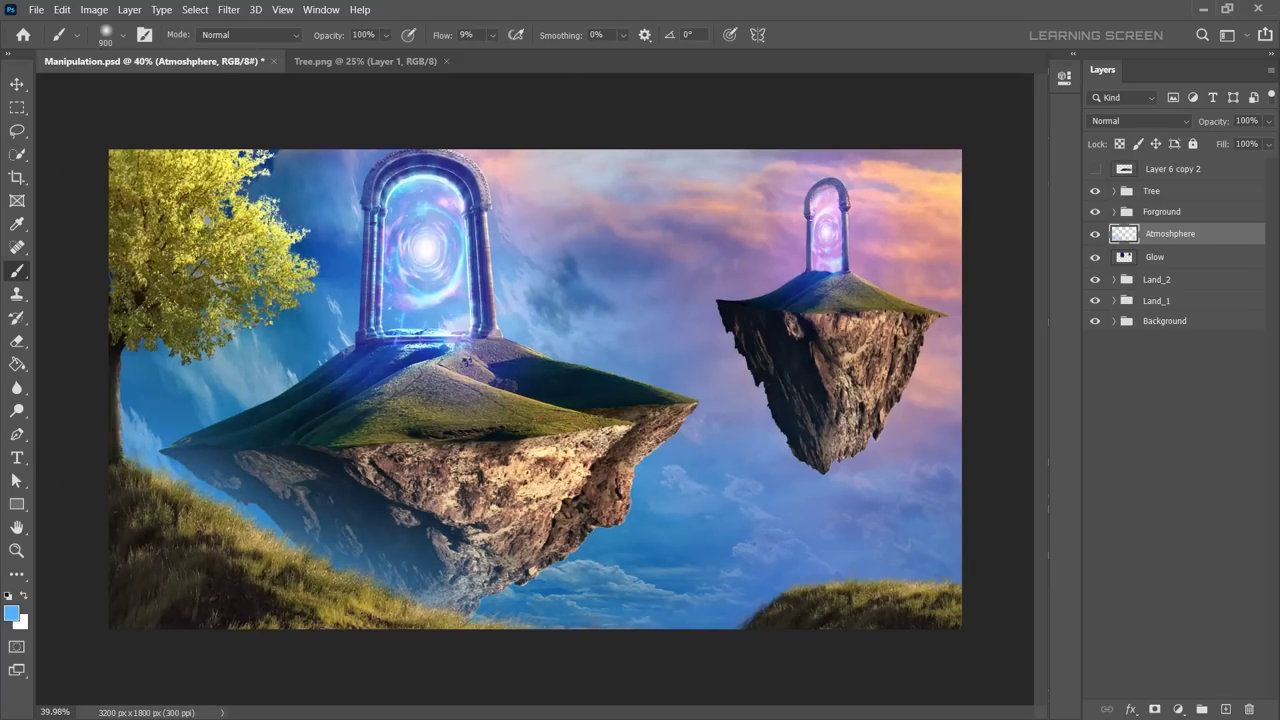
scroll(155, 550, up, 1)
Step: Select Layer 2 in the Land_1 group
key(v)
scroll(155, 550, up, 3)
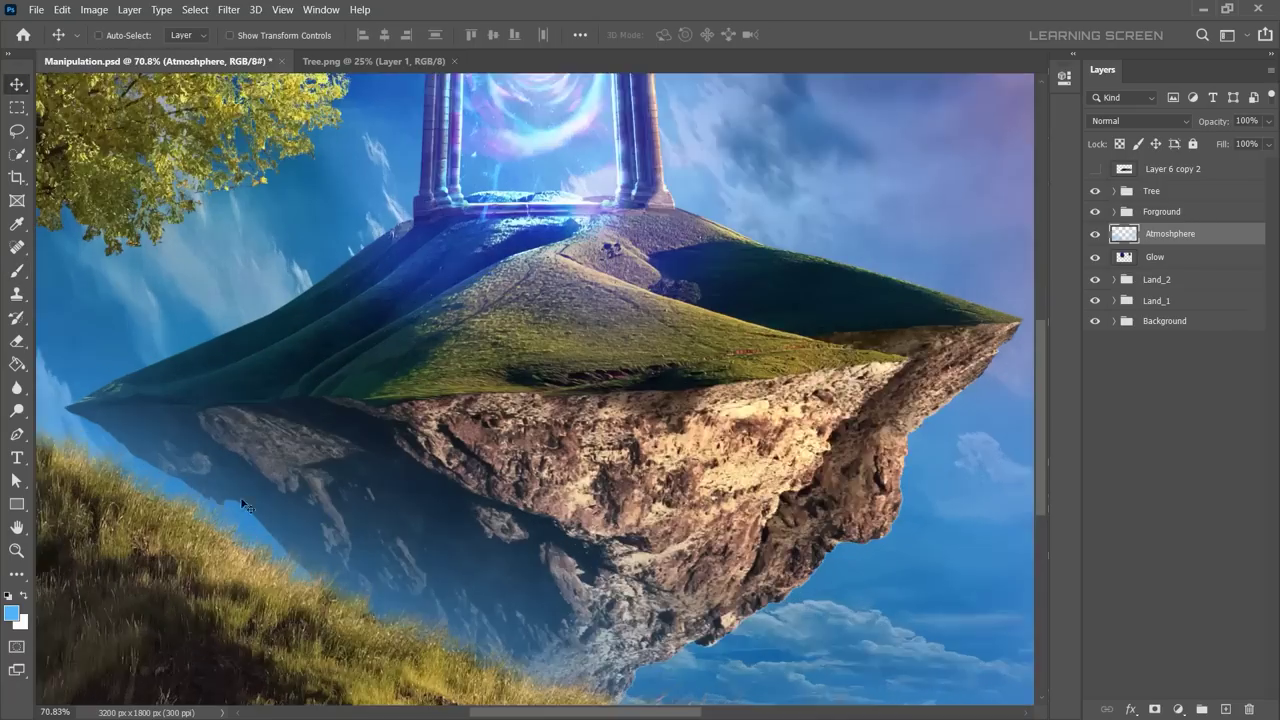
click(1185, 412)
click(1177, 709)
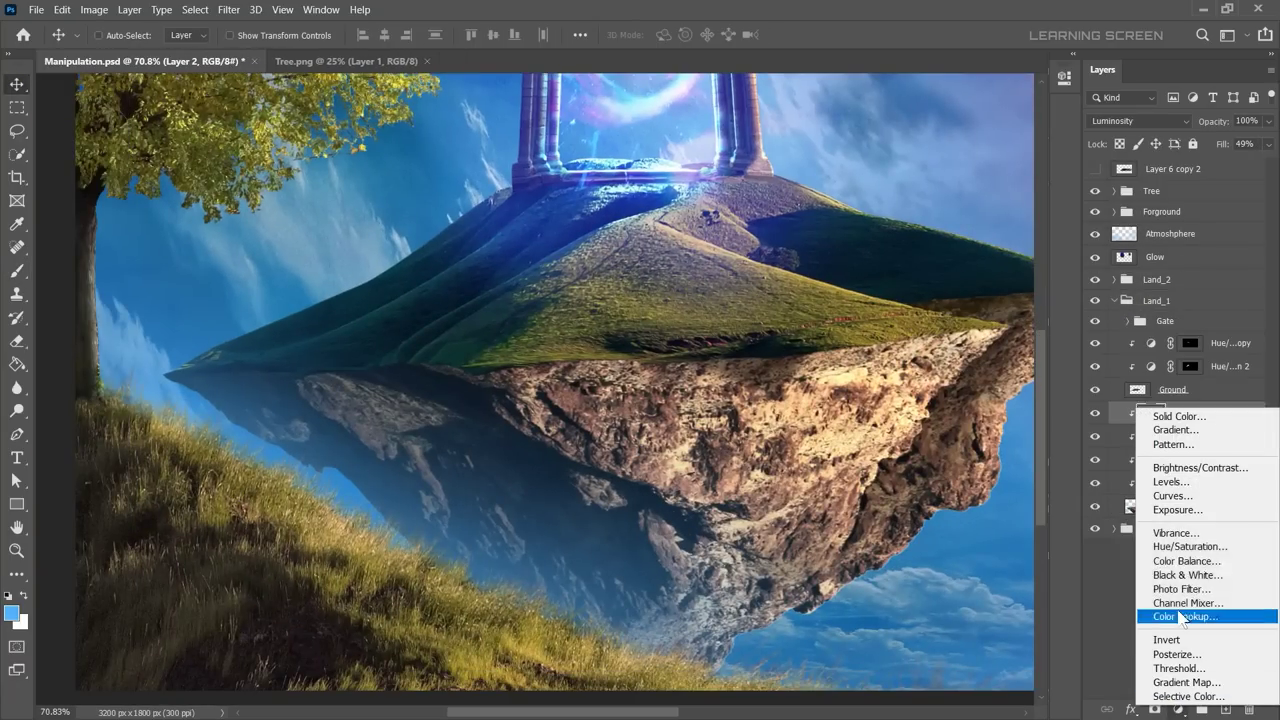
Step: Add a clipped Levels 12 over Layer 2 with Red output cut to 131, input black 68, and inverted mask
click(1170, 481)
drag(892, 296, 946, 291)
click(933, 157)
click(918, 284)
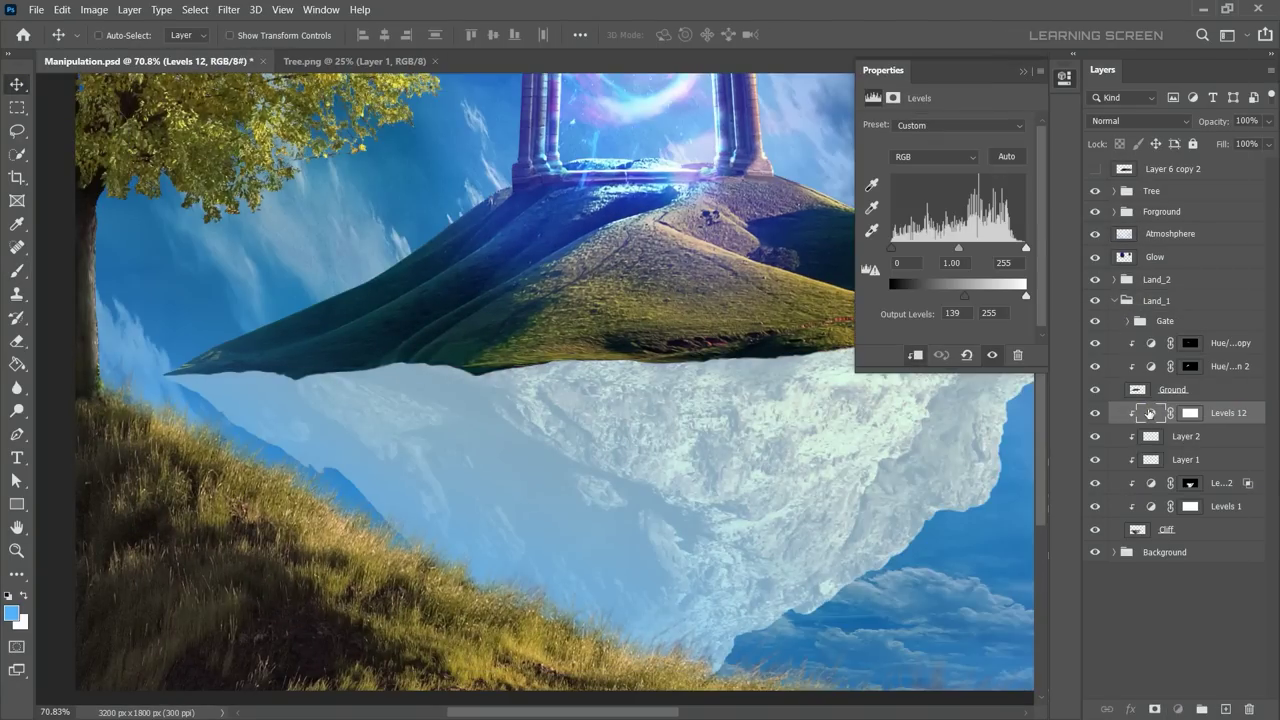
drag(963, 296, 902, 302)
click(933, 157)
drag(892, 248, 926, 248)
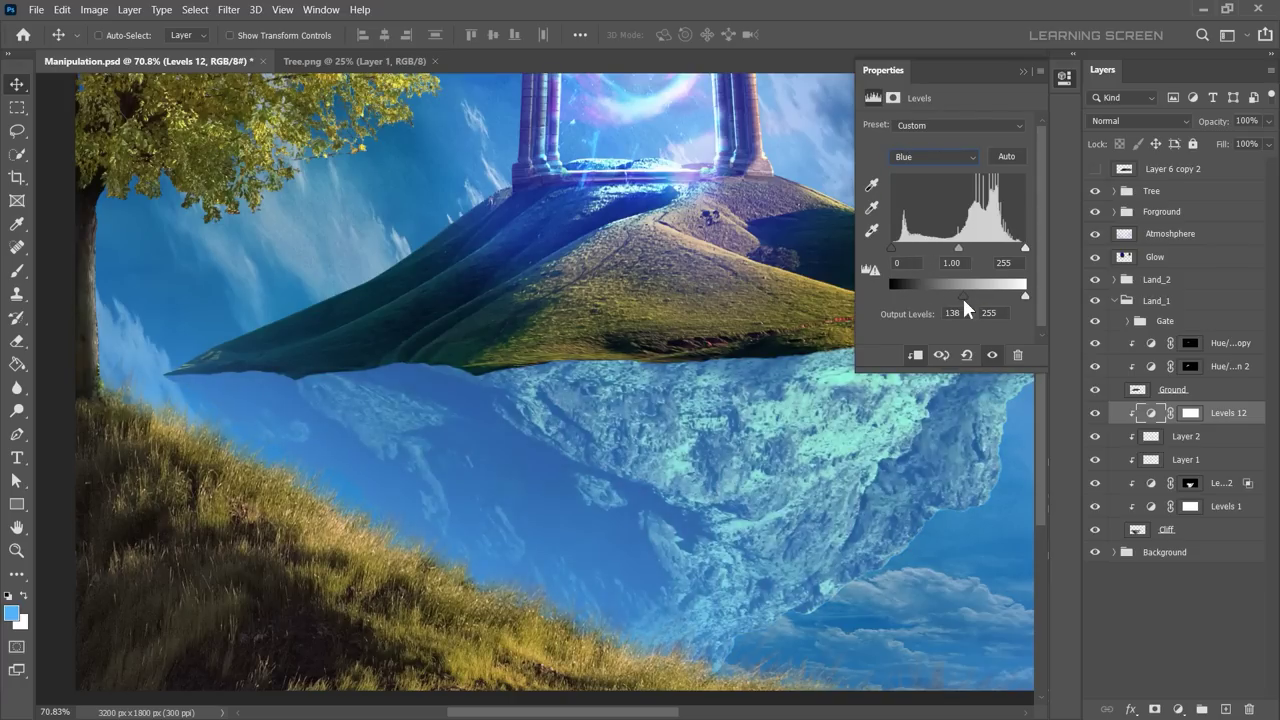
click(1190, 412)
key(ctrl+i)
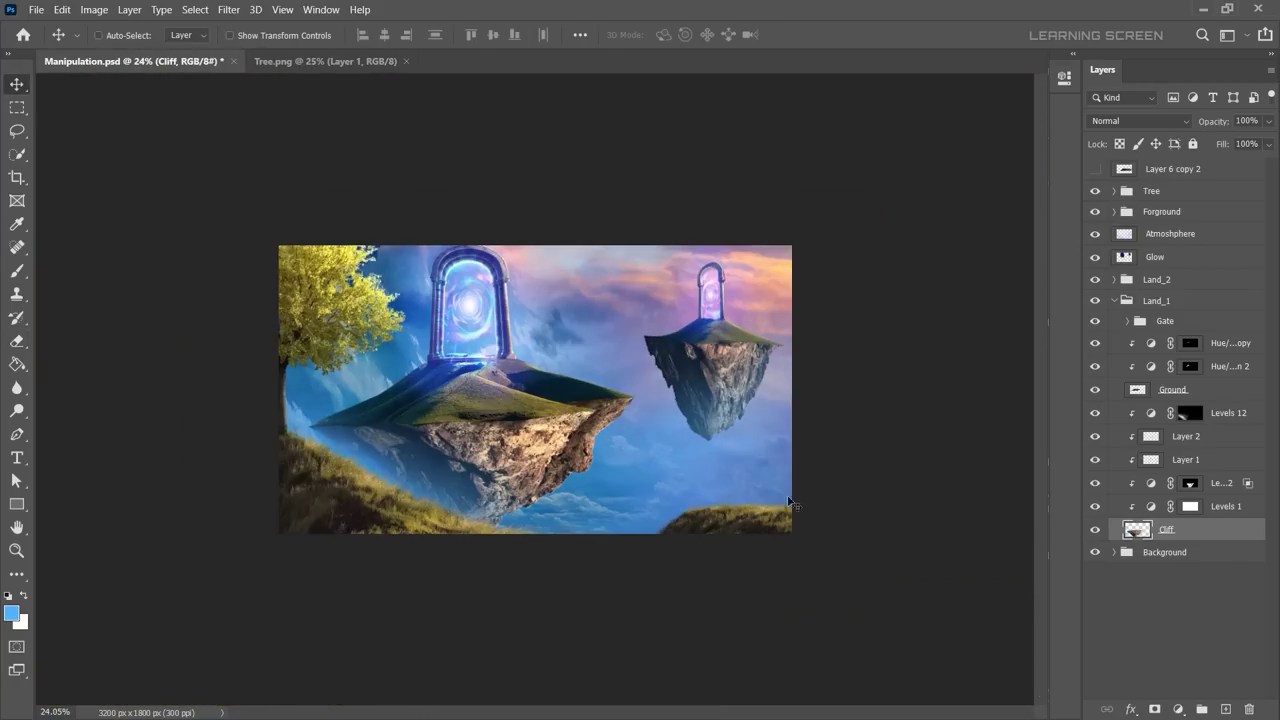
Step: Close the Tree.png document and save the Manipulation composite
key(ctrl+plus)
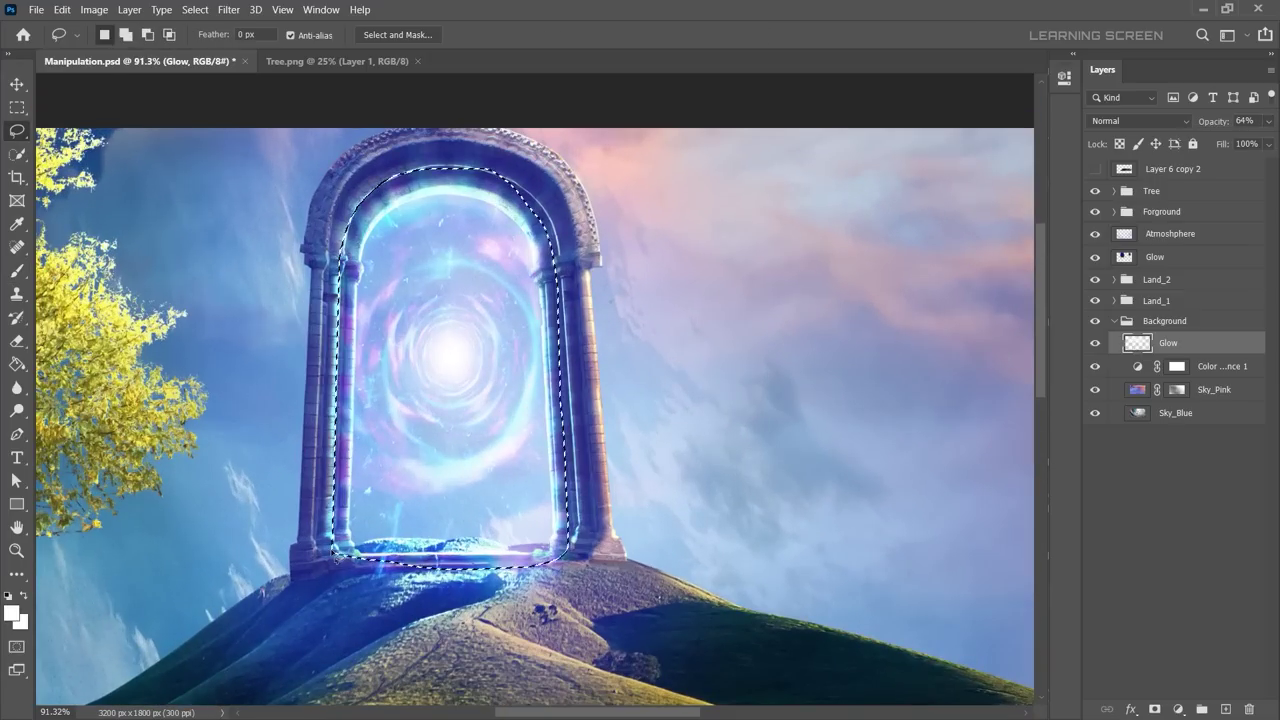
scroll(592, 381, down, 8)
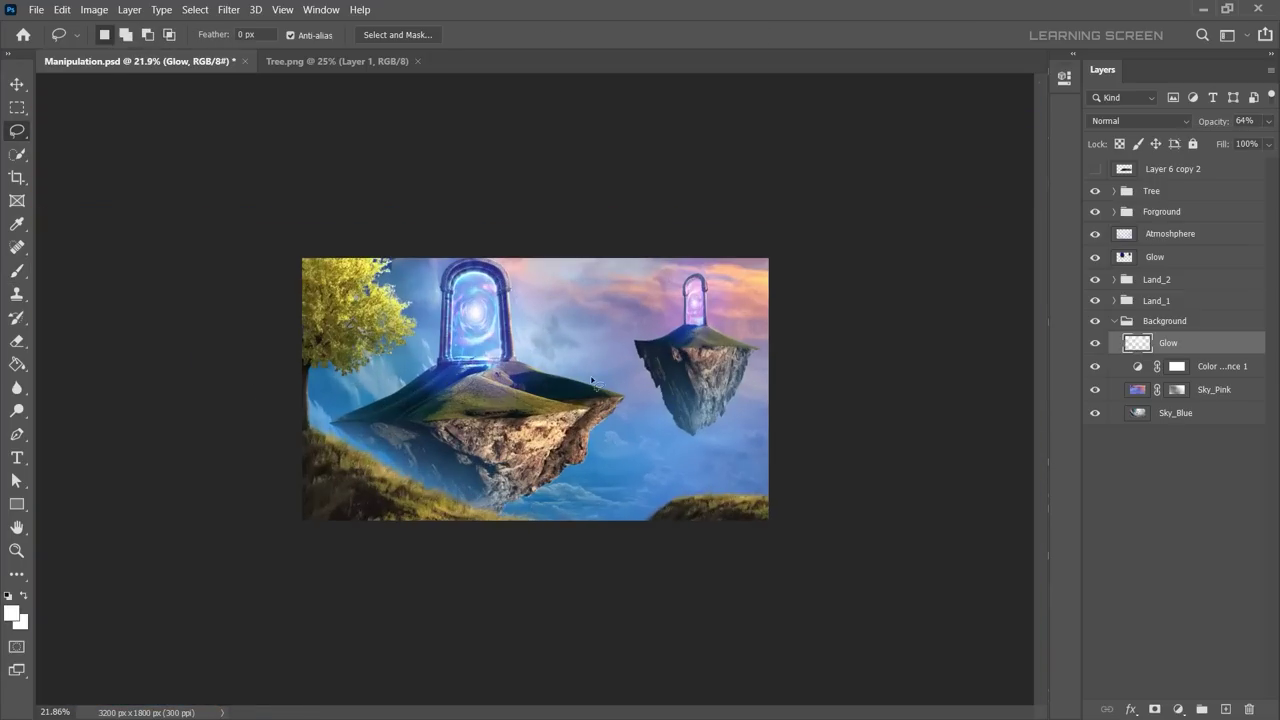
click(330, 61)
click(417, 61)
key(ctrl+s)
Step: Open Rock.jpg and paste its cut-out rock top as Layer 6 above the Land_2 group
key(ctrl+o)
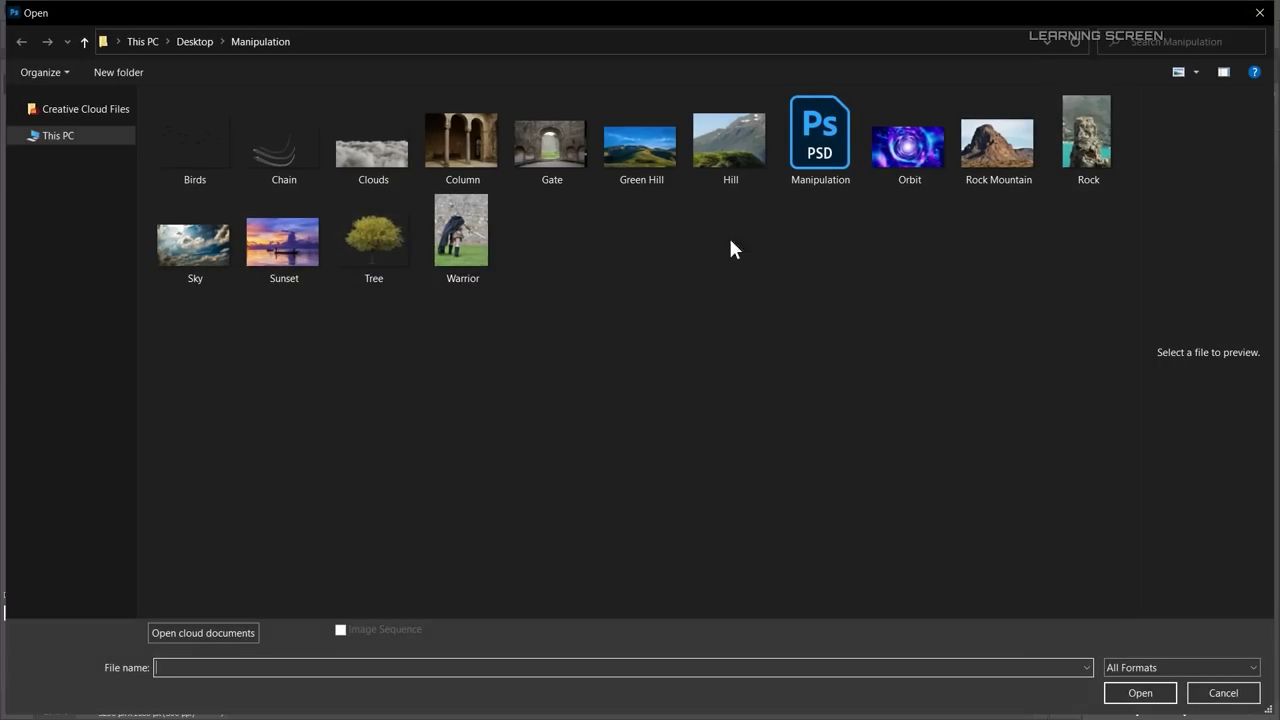
double_click(1086, 129)
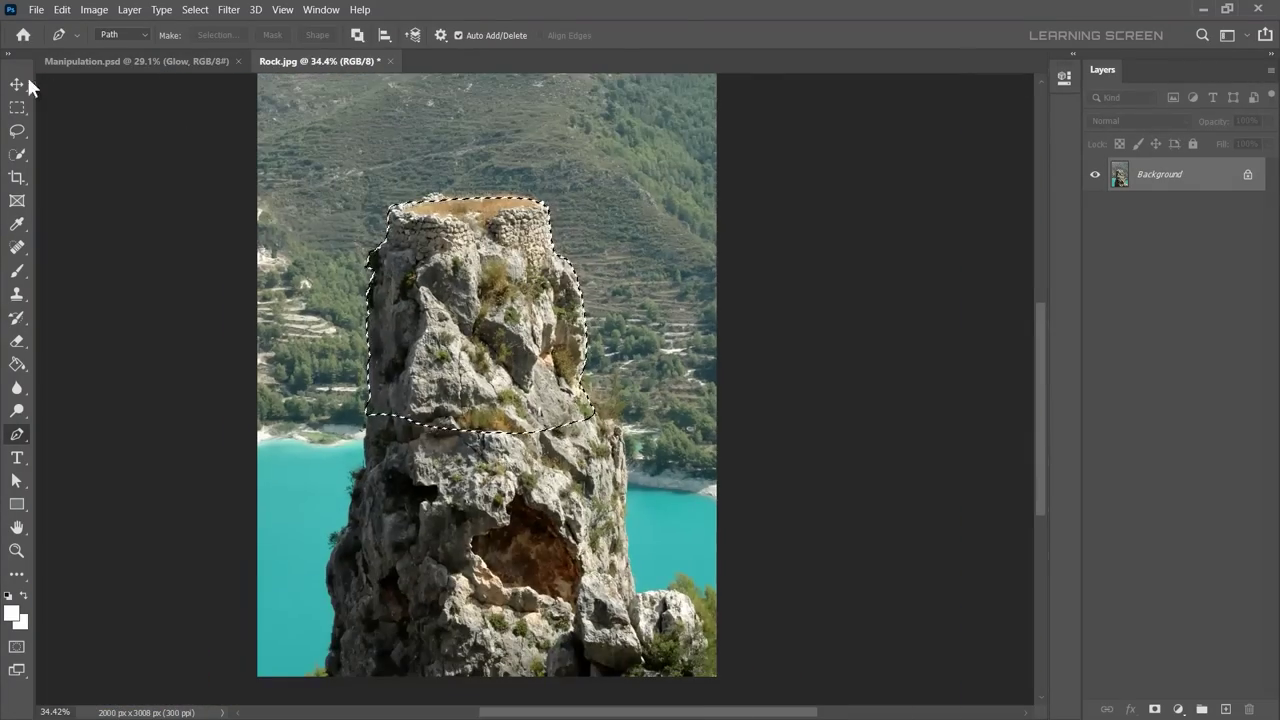
key(ctrl+v)
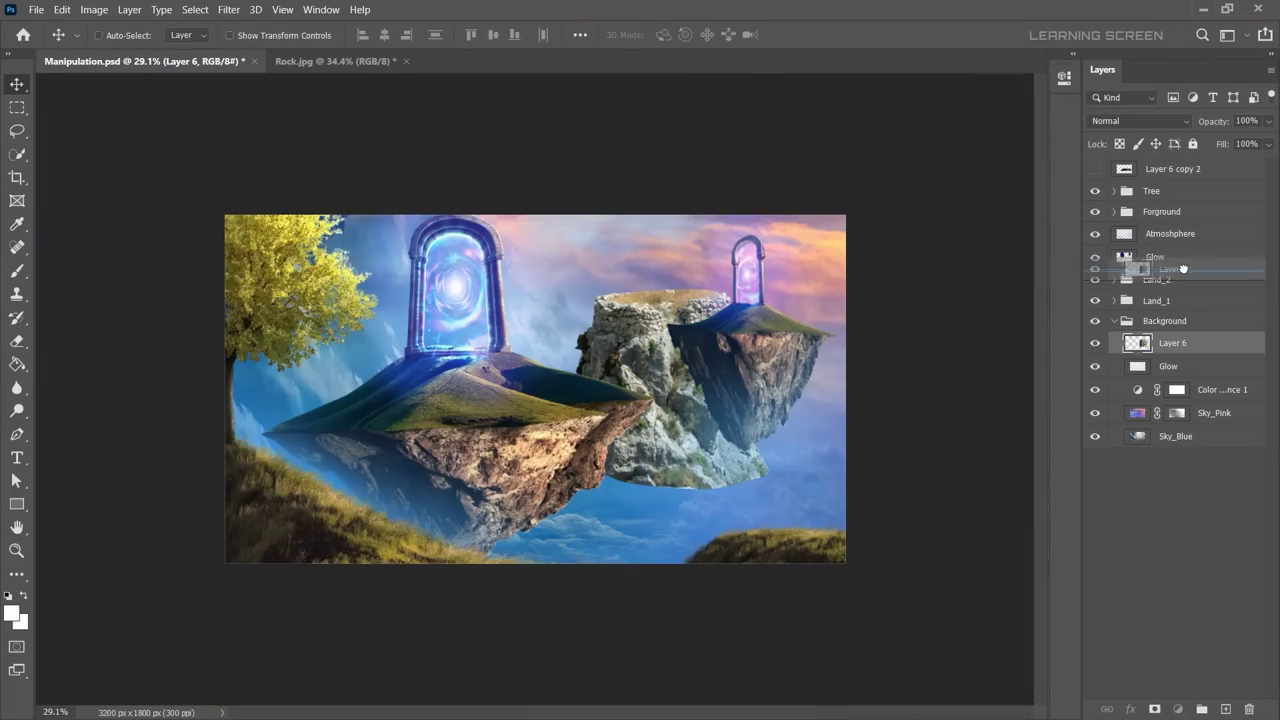
drag(1183, 268, 1183, 270)
mouse_move(680, 400)
mouse_down()
mouse_move(634, 500)
mouse_move(634, 353)
mouse_up()
Step: Warp the rock's left edge inward and place it at the composite's bottom centre
key(ctrl+minus)
key(ctrl+t)
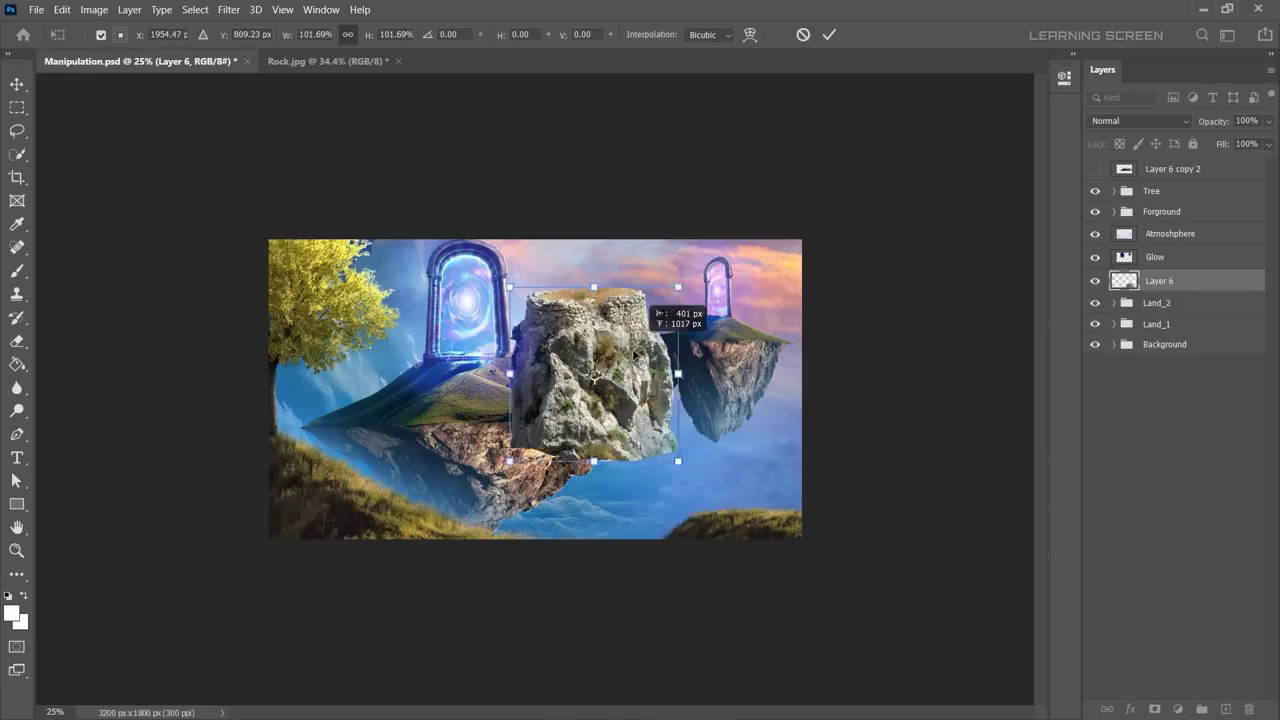
drag(511, 415, 650, 500)
click(829, 34)
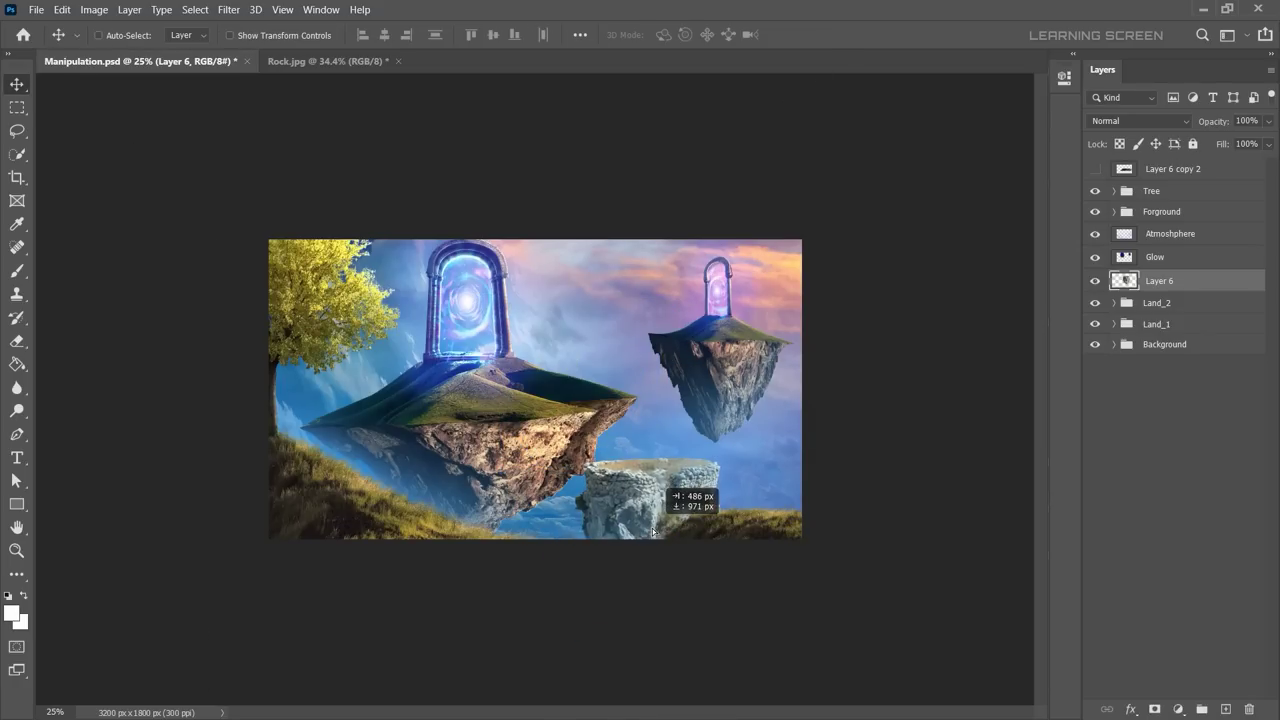
key(ctrl+t)
key(Return)
scroll(650, 495, up, 5)
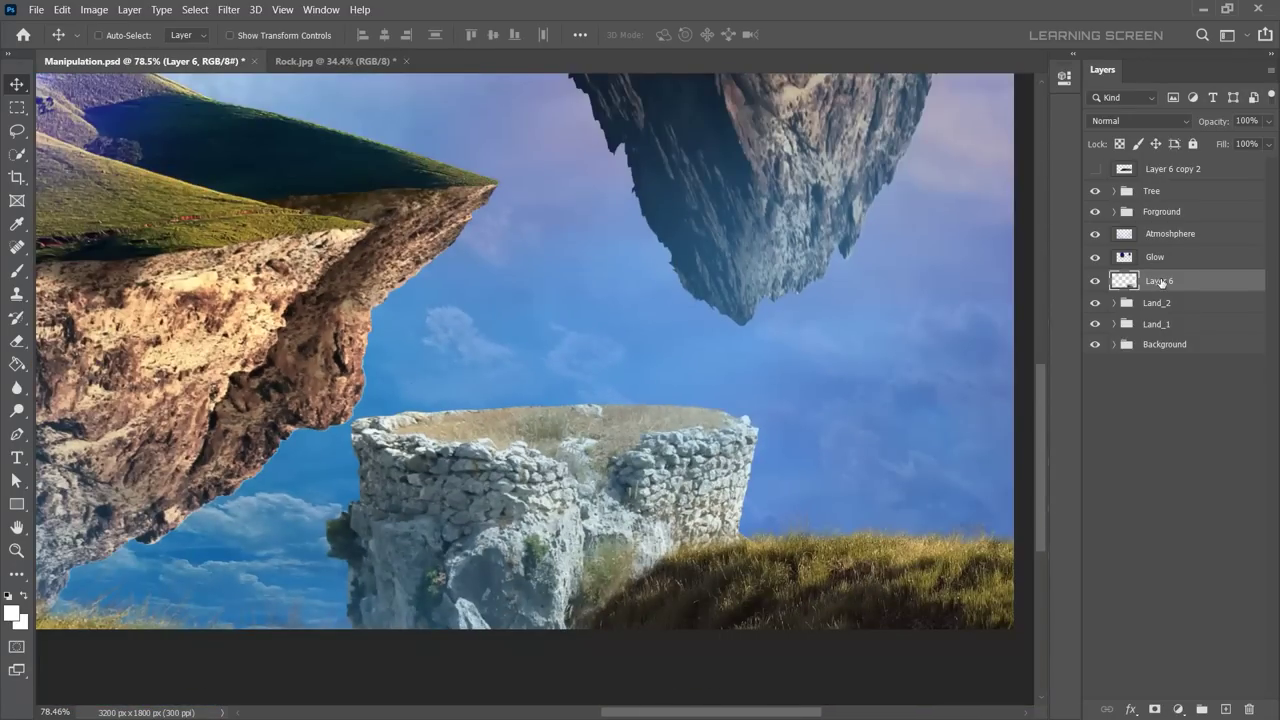
Step: Warp the grass patch, pulling its bottom-right corner down and curving its top edge
key(ctrl+t)
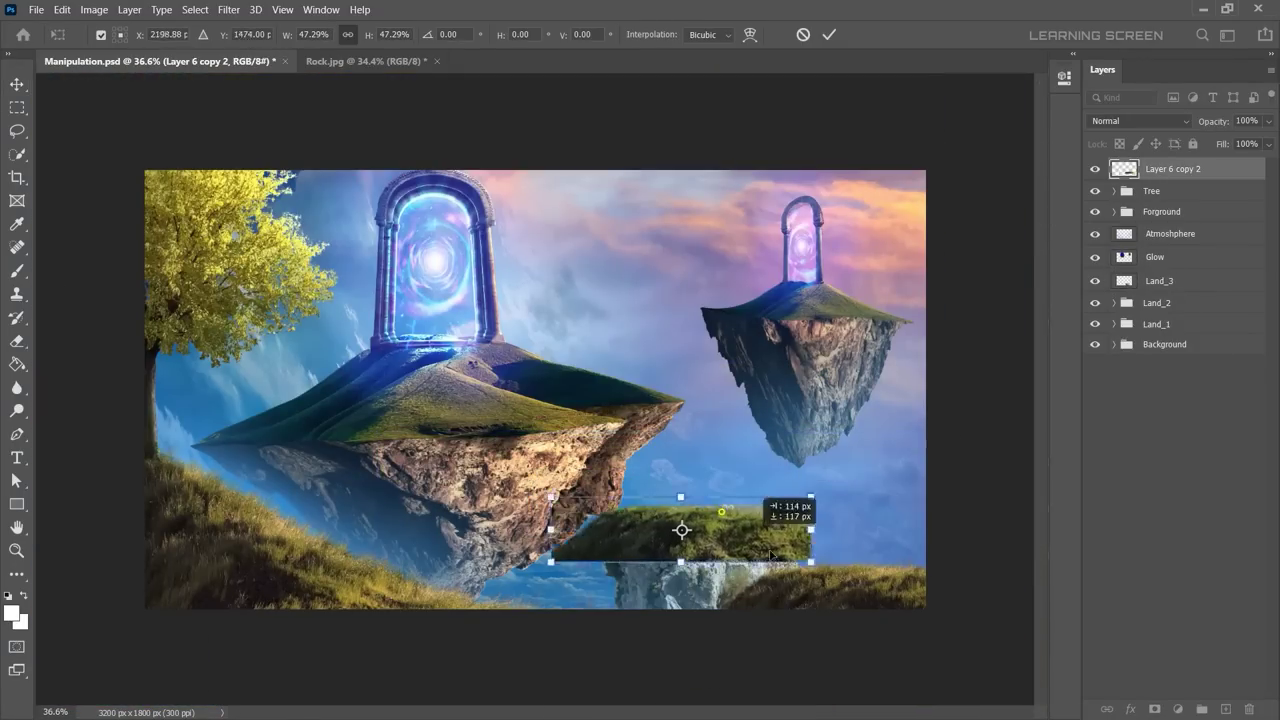
scroll(686, 528, up, 3)
scroll(643, 448, up, 3)
right_click(641, 447)
click(660, 251)
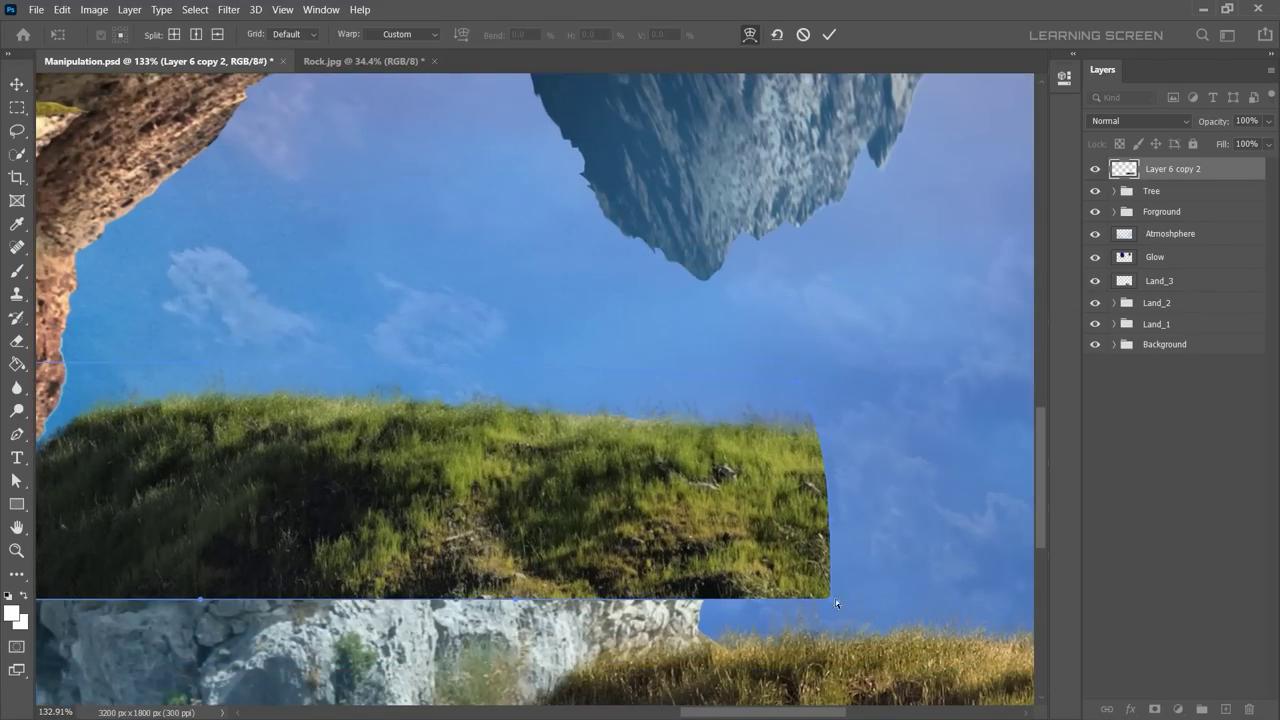
drag(830, 598, 735, 658)
drag(802, 383, 550, 404)
key(Return)
Step: Mask the grass layer to black and brush grass back along the wall top
scroll(550, 404, up, 2)
click(1154, 709)
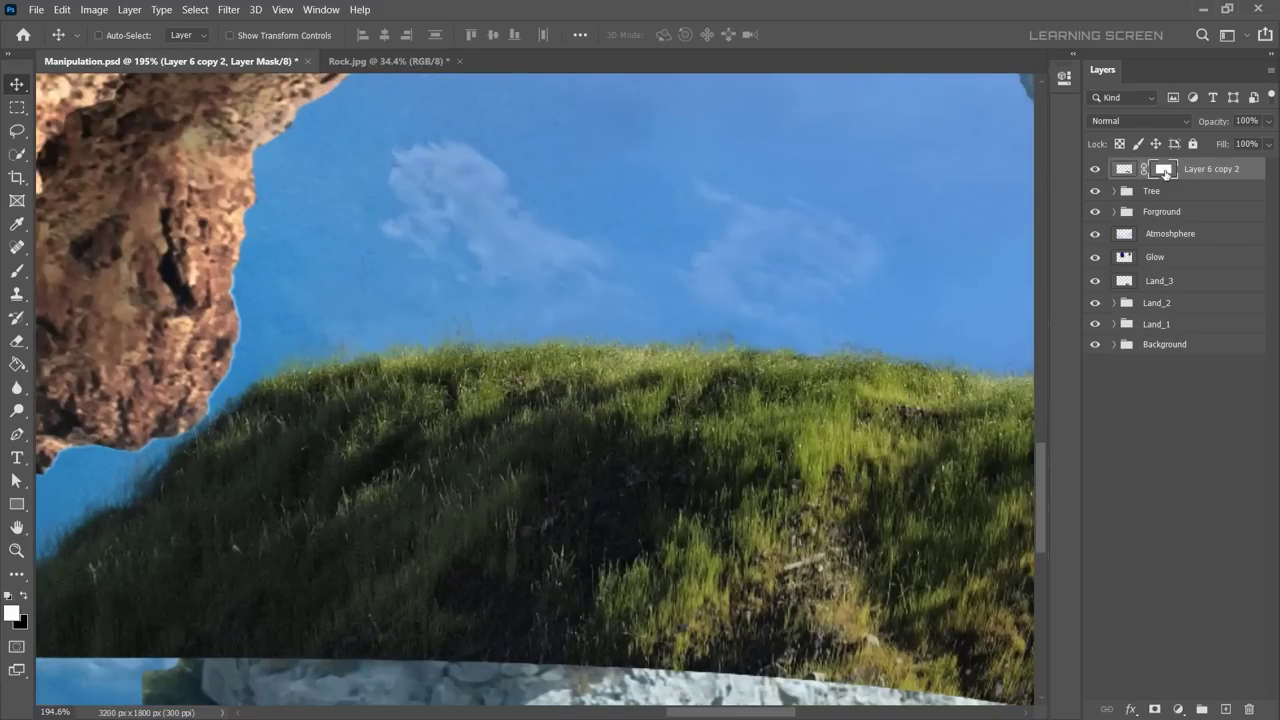
drag(1172, 169, 1165, 266)
click(1163, 258)
key(ctrl+i)
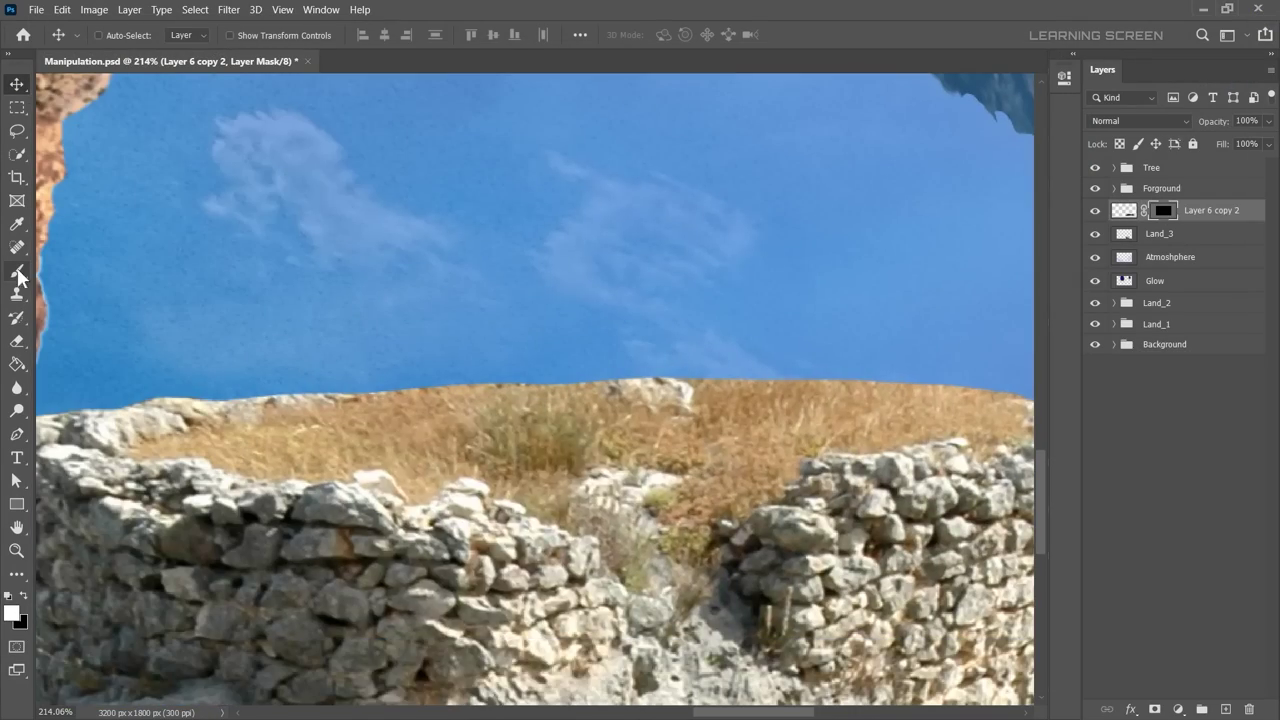
right_click(380, 425)
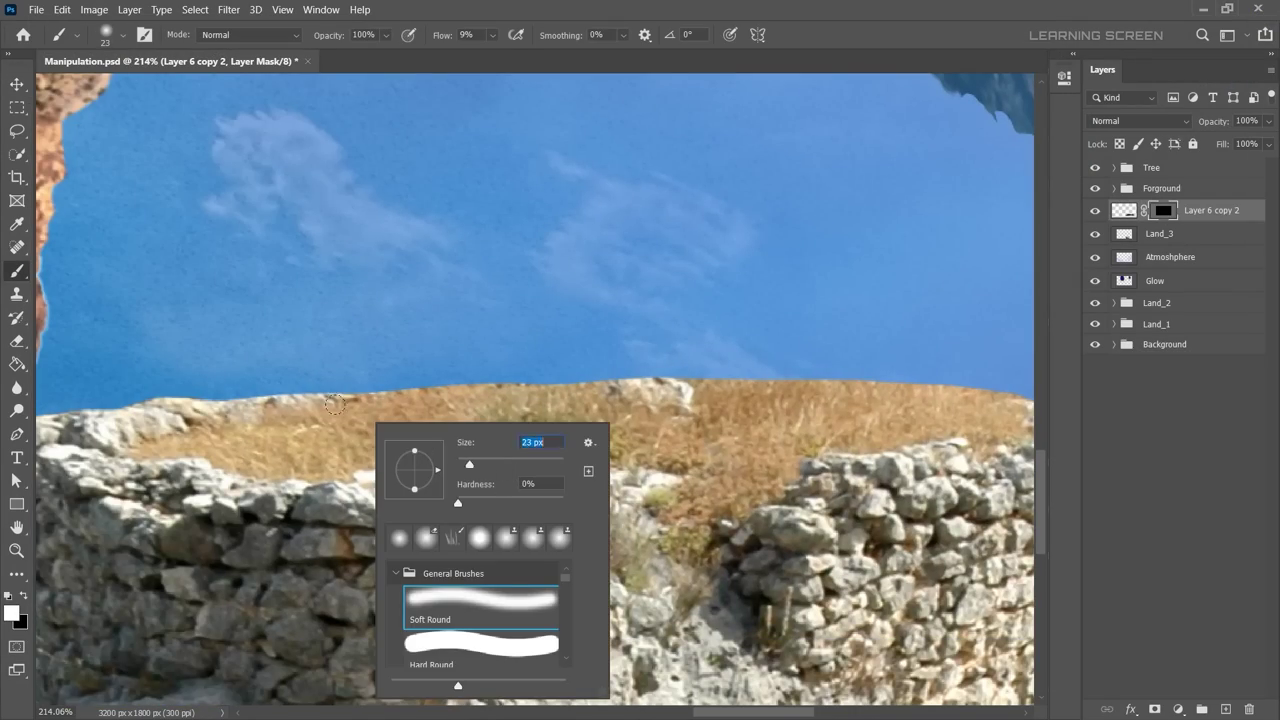
drag(290, 425, 565, 425)
drag(300, 380, 548, 444)
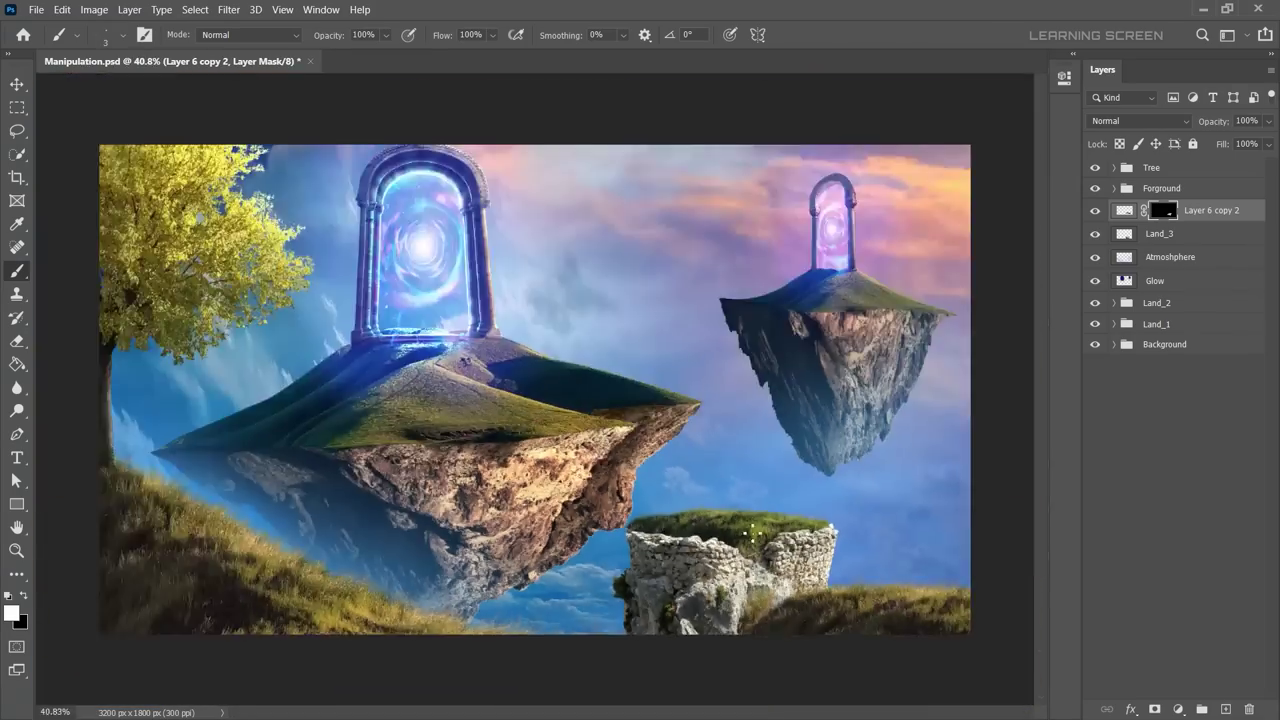
click(18, 88)
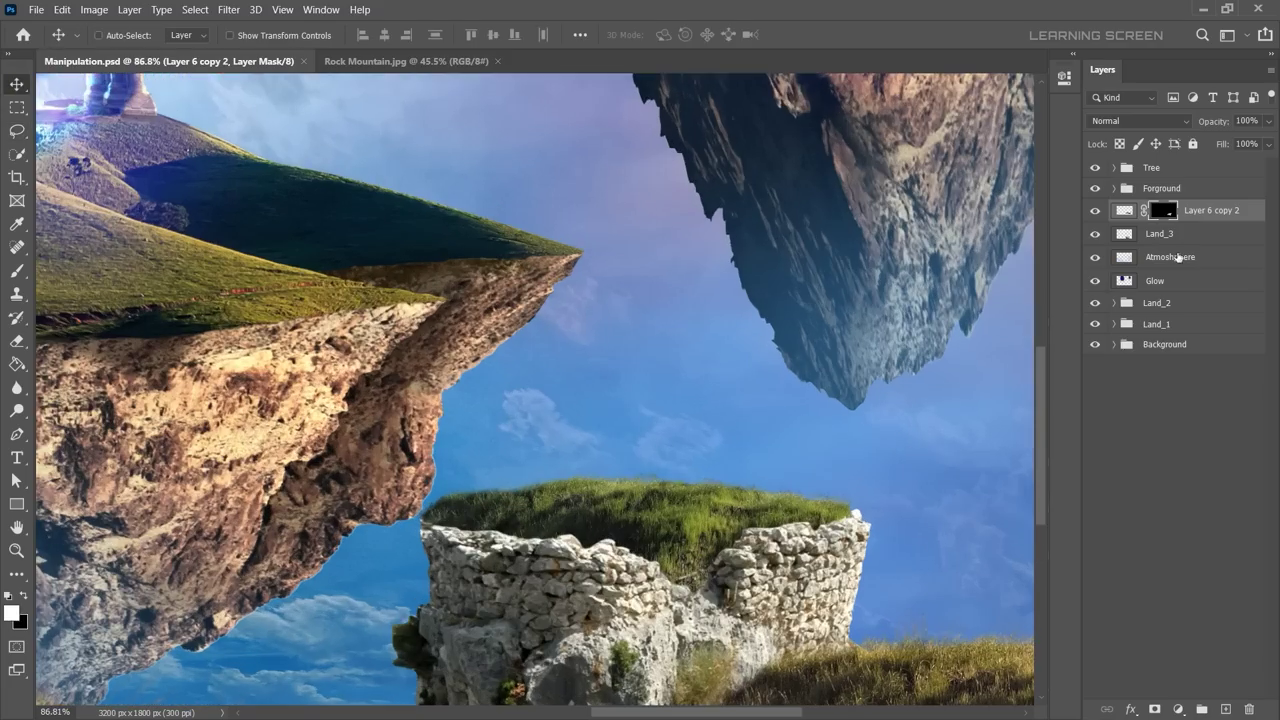
Step: Stretch the flipped Rock Mountain texture over the wall and bring up grouping for three layers
key(ctrl+t)
scroll(666, 594, down, 2)
drag(748, 512, 748, 443)
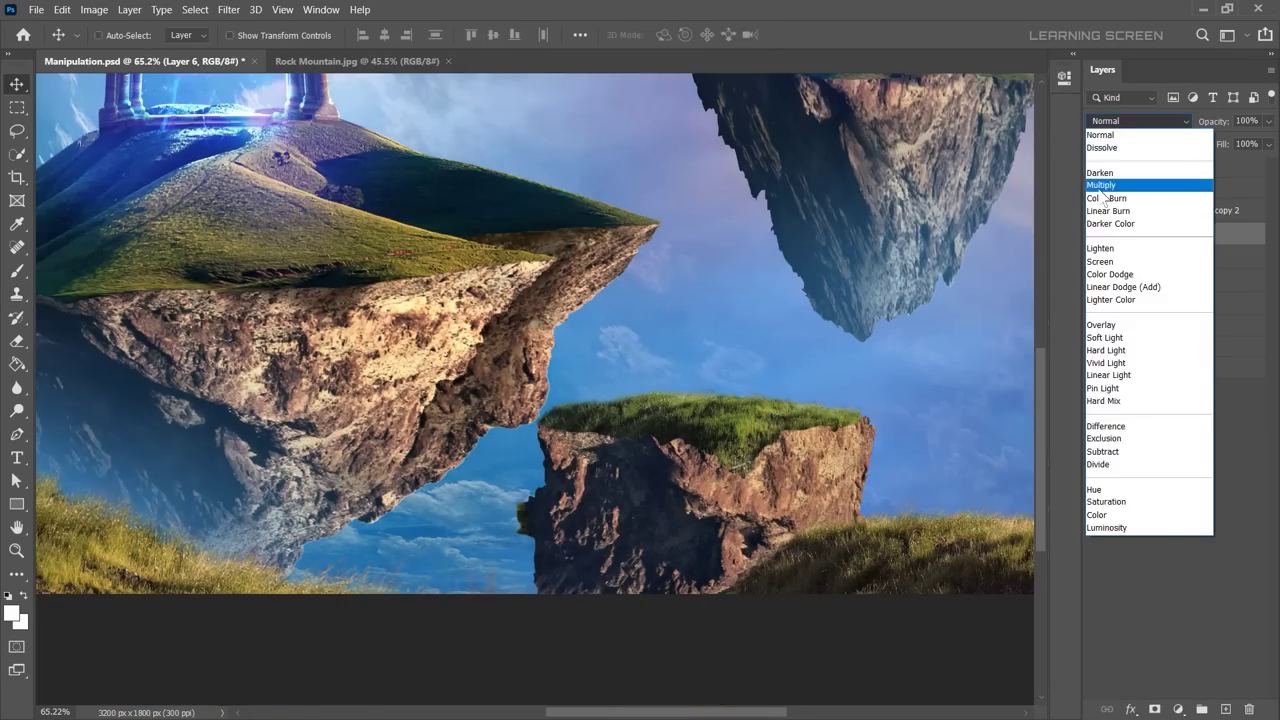
key(ctrl+z)
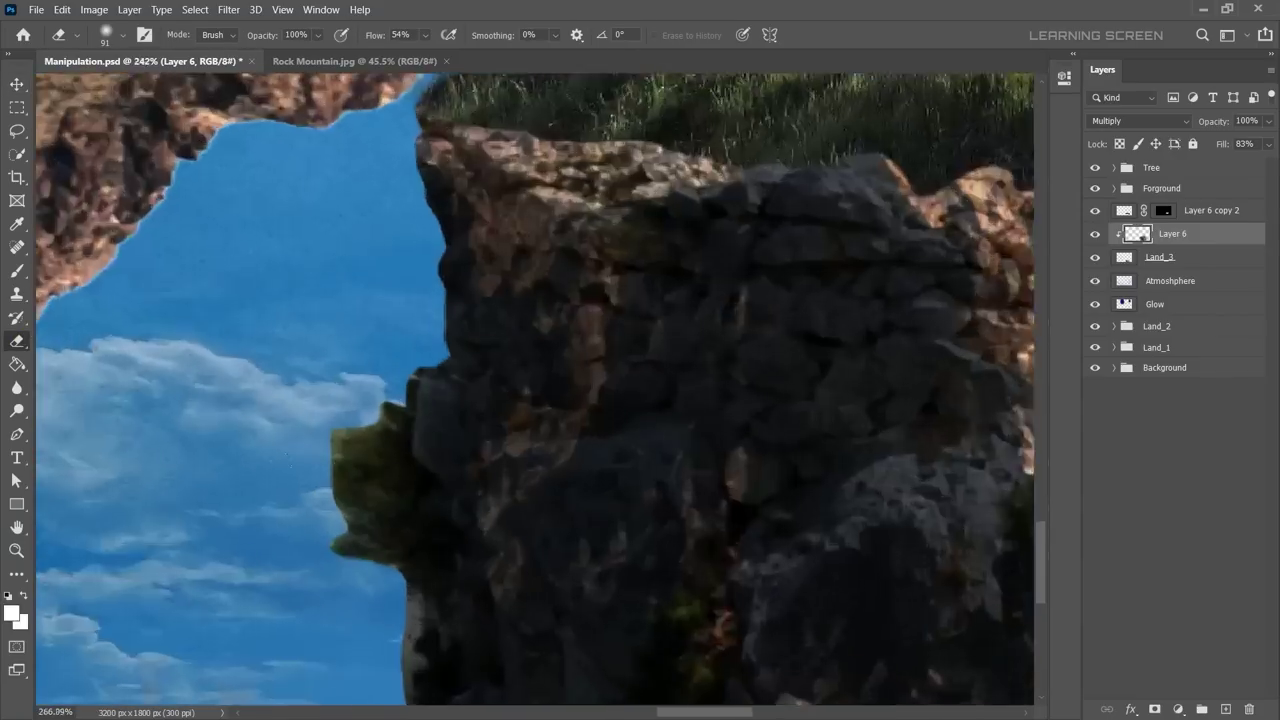
key(b)
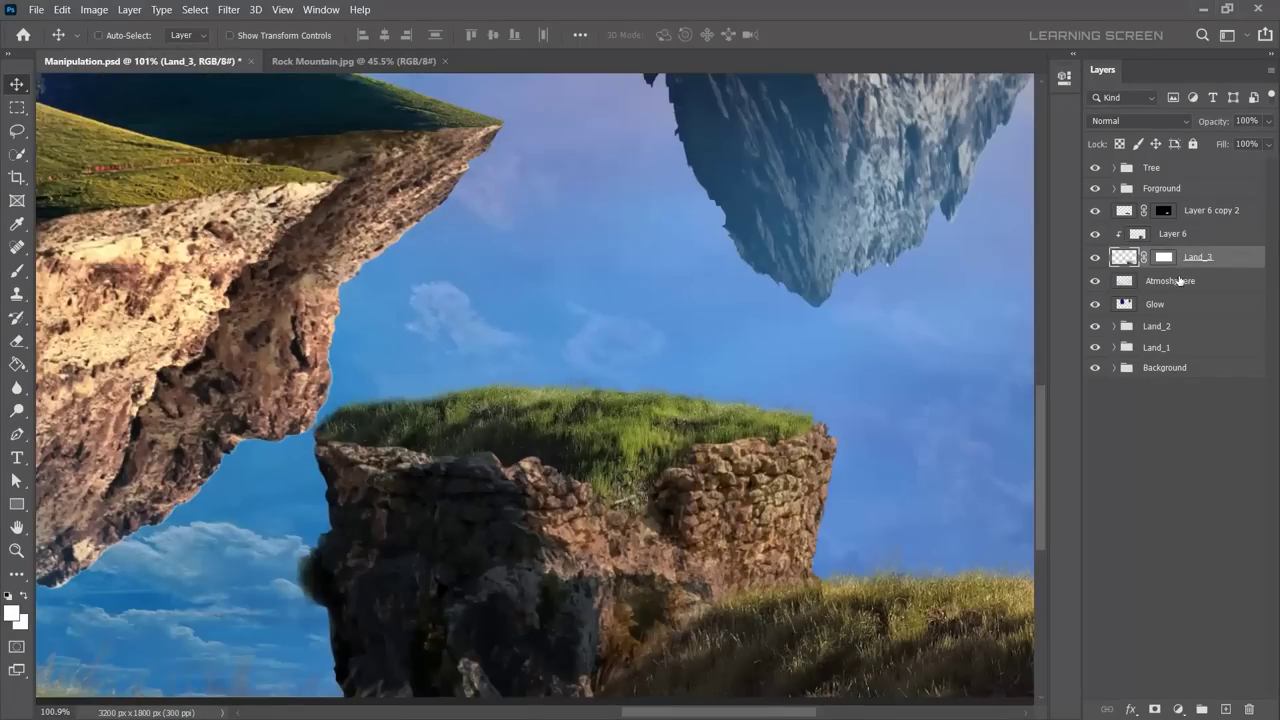
right_click(1172, 233)
Step: Group the selected layers as Land_3 and save the document
click(1140, 120)
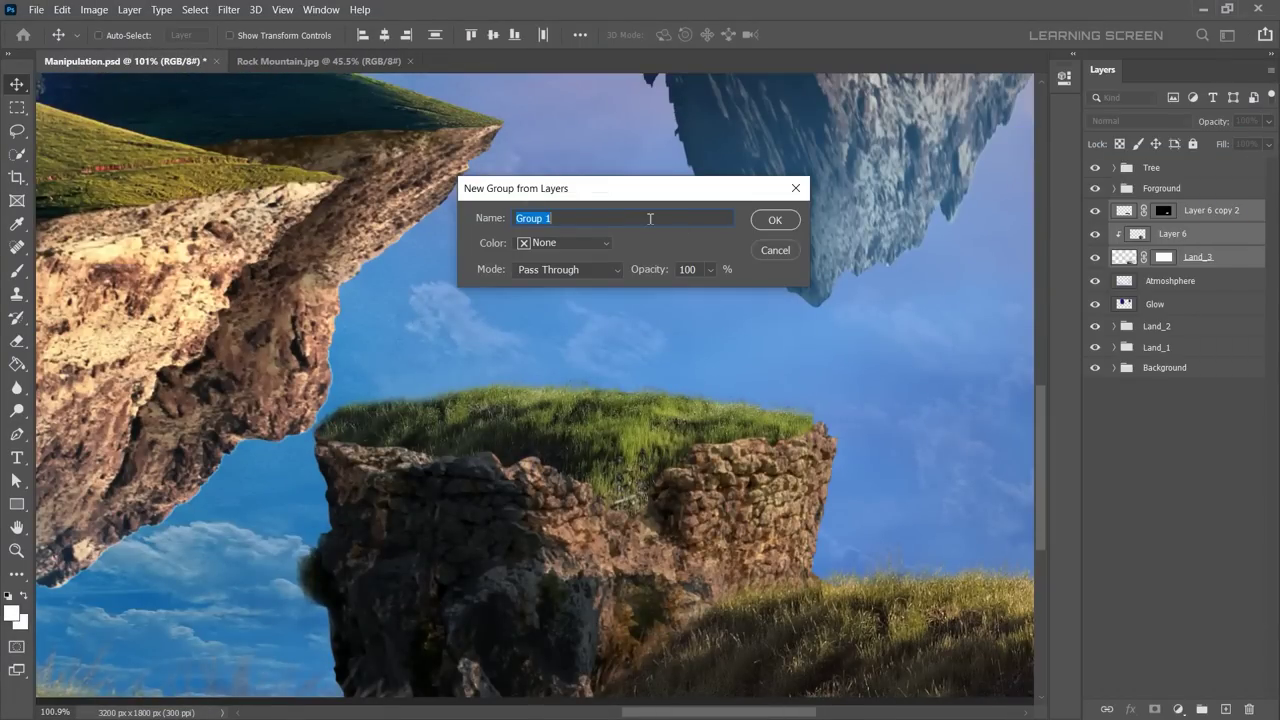
text(_3)
key(Return)
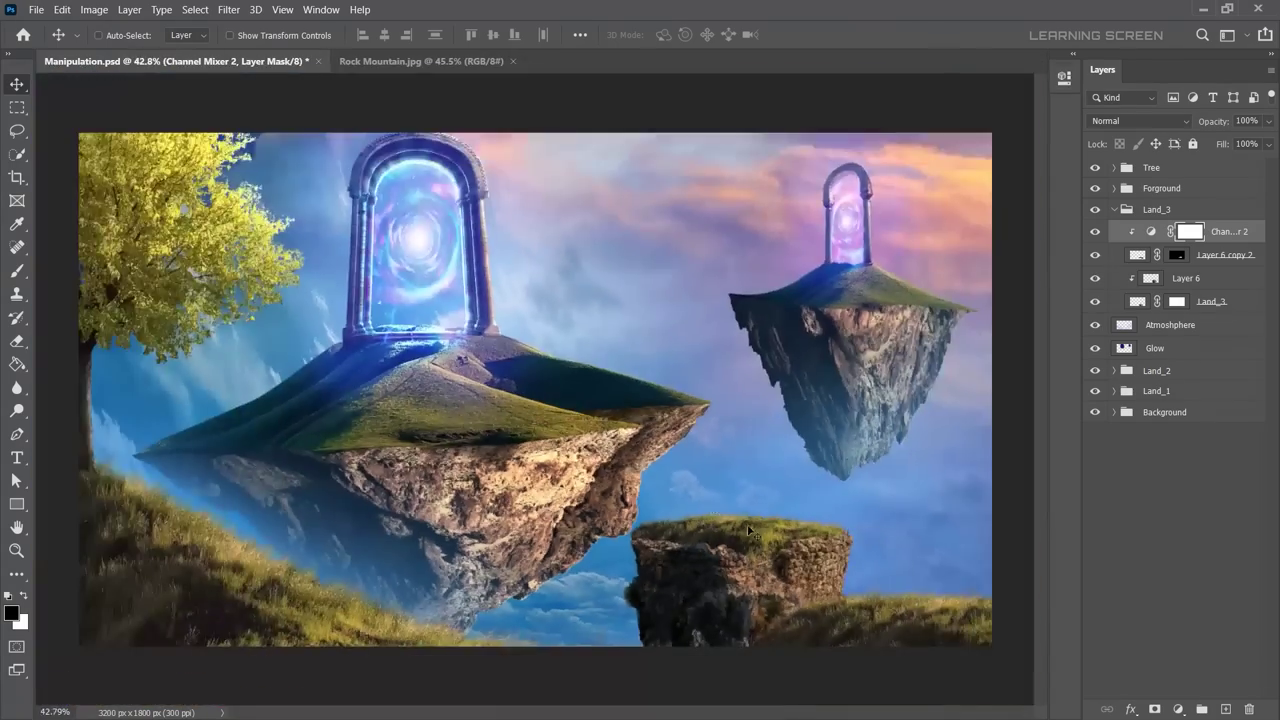
click(1137, 255)
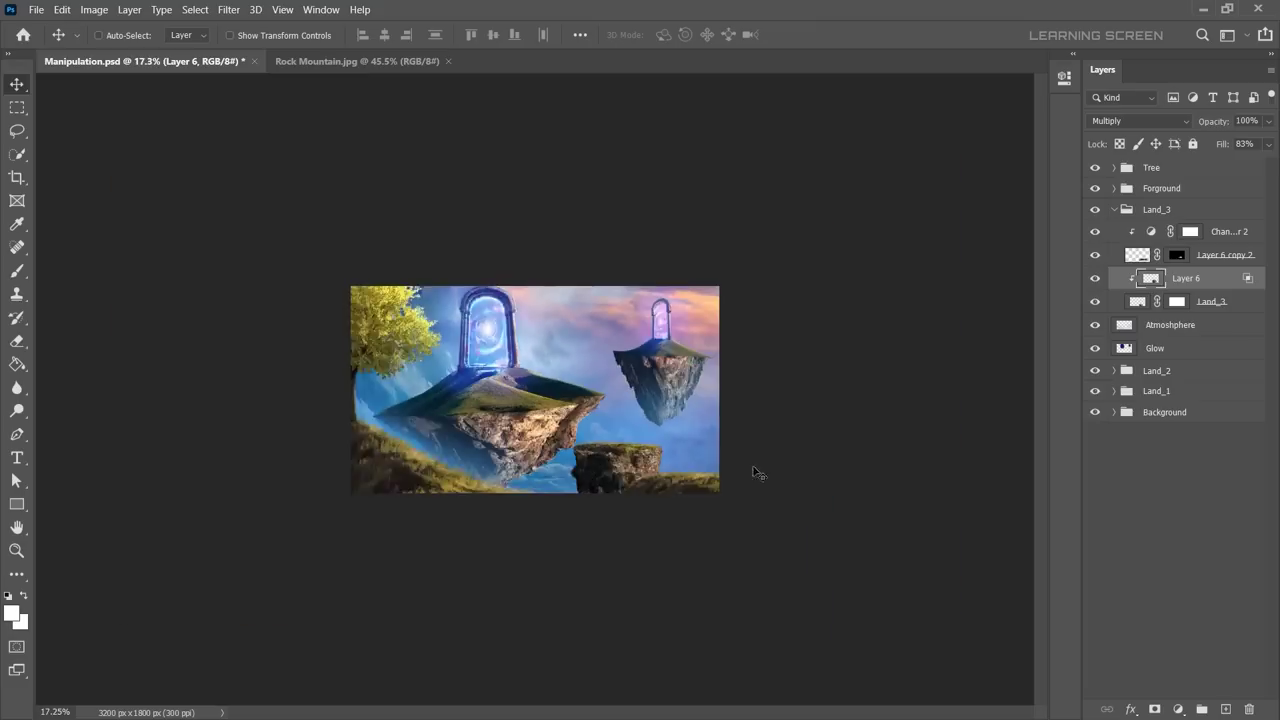
key(ctrl+s)
Step: Paint on the Atmosphere layer with a sampled foreground colour, undoing one stroke
click(1217, 331)
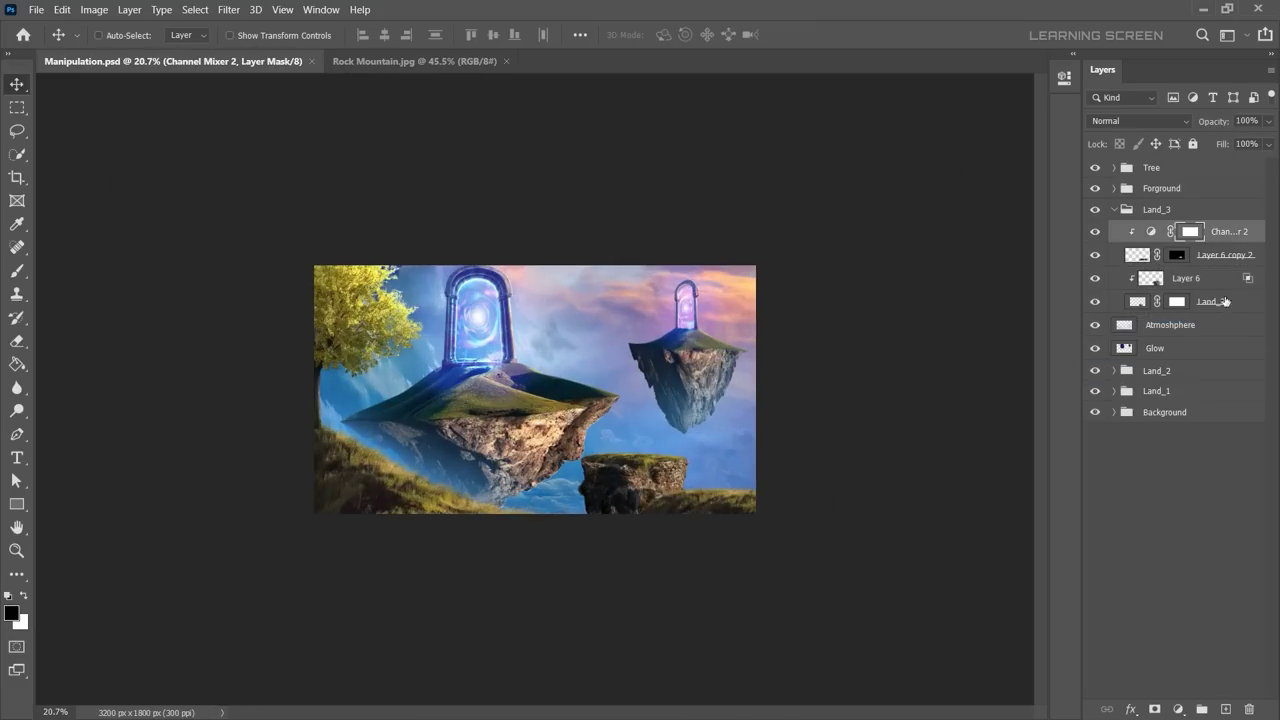
click(17, 224)
click(12, 613)
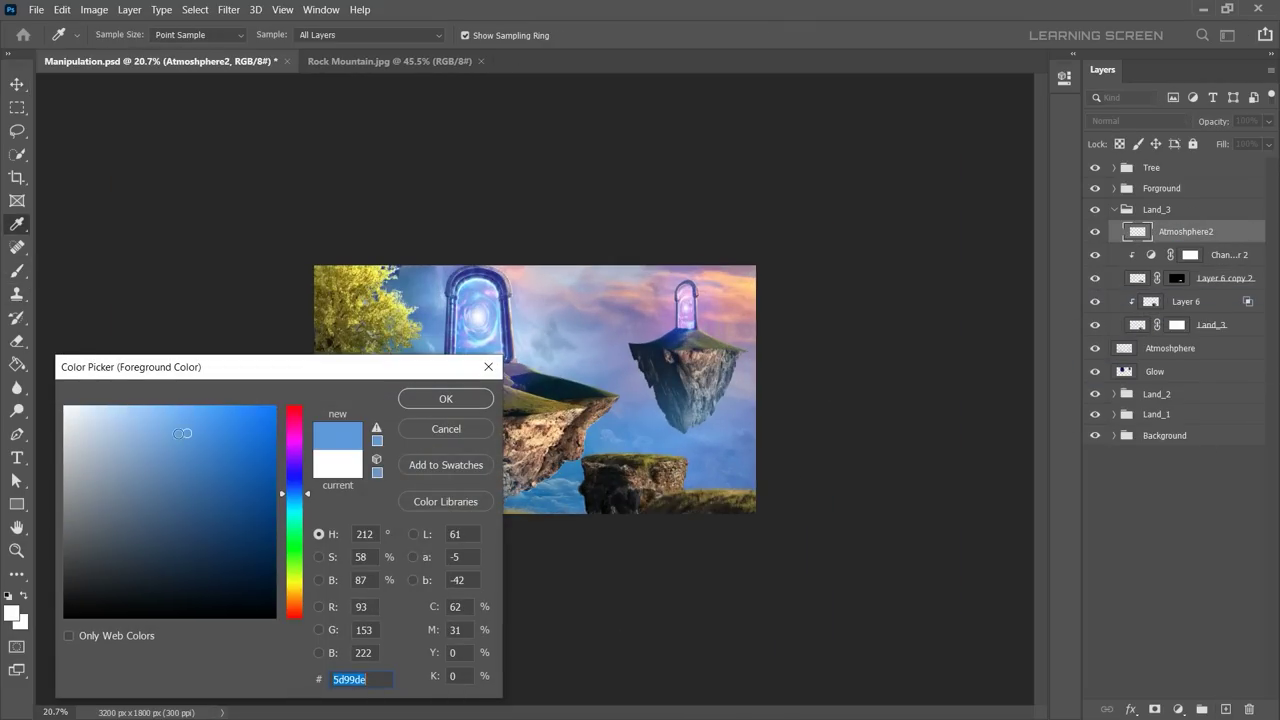
key(ctrl+z)
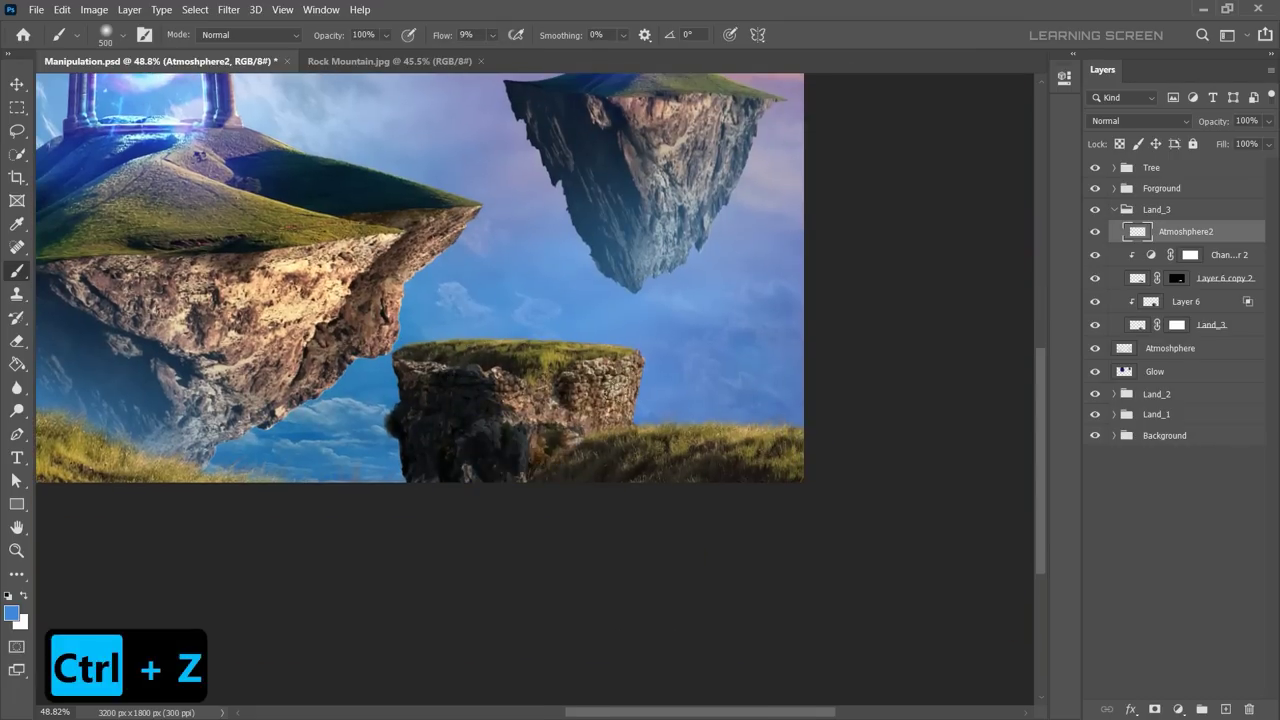
scroll(484, 485, down, 5)
key(v)
scroll(727, 532, up, 3)
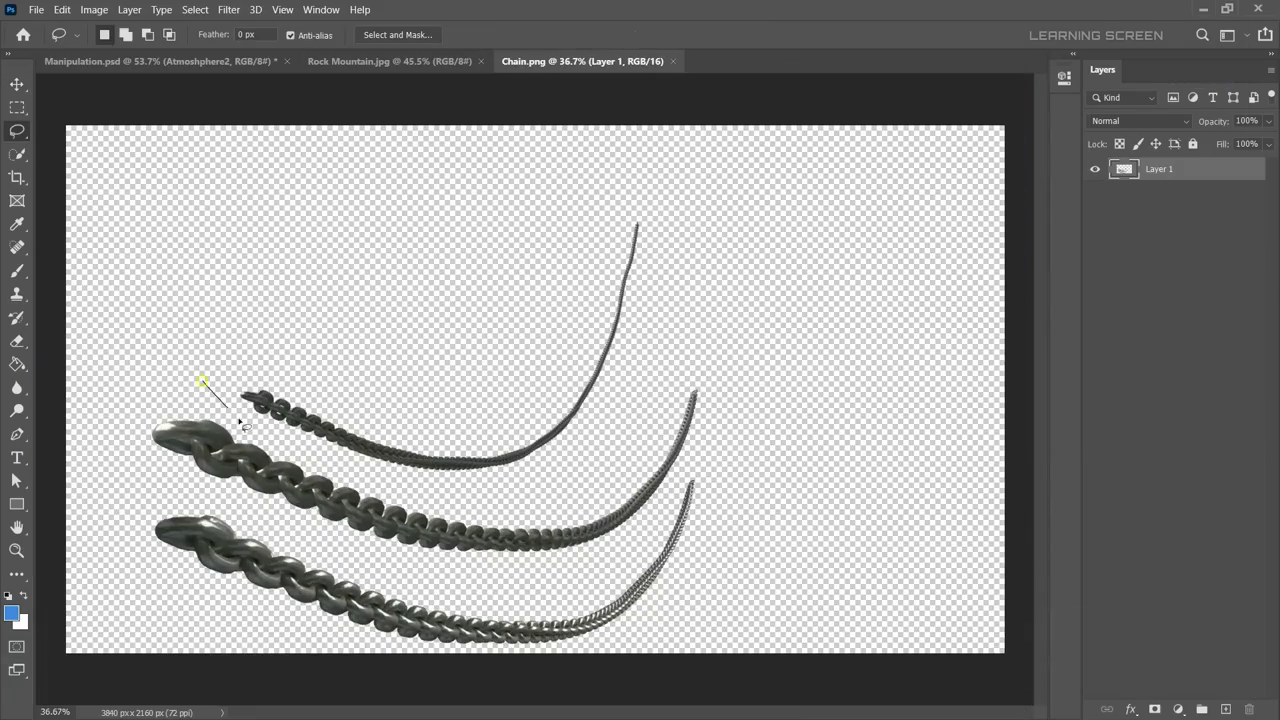
Step: Lasso-copy the top chain and paste it into the Manipulation document
drag(240, 425, 200, 380)
key(ctrl+c)
key(ctrl+Tab)
key(v)
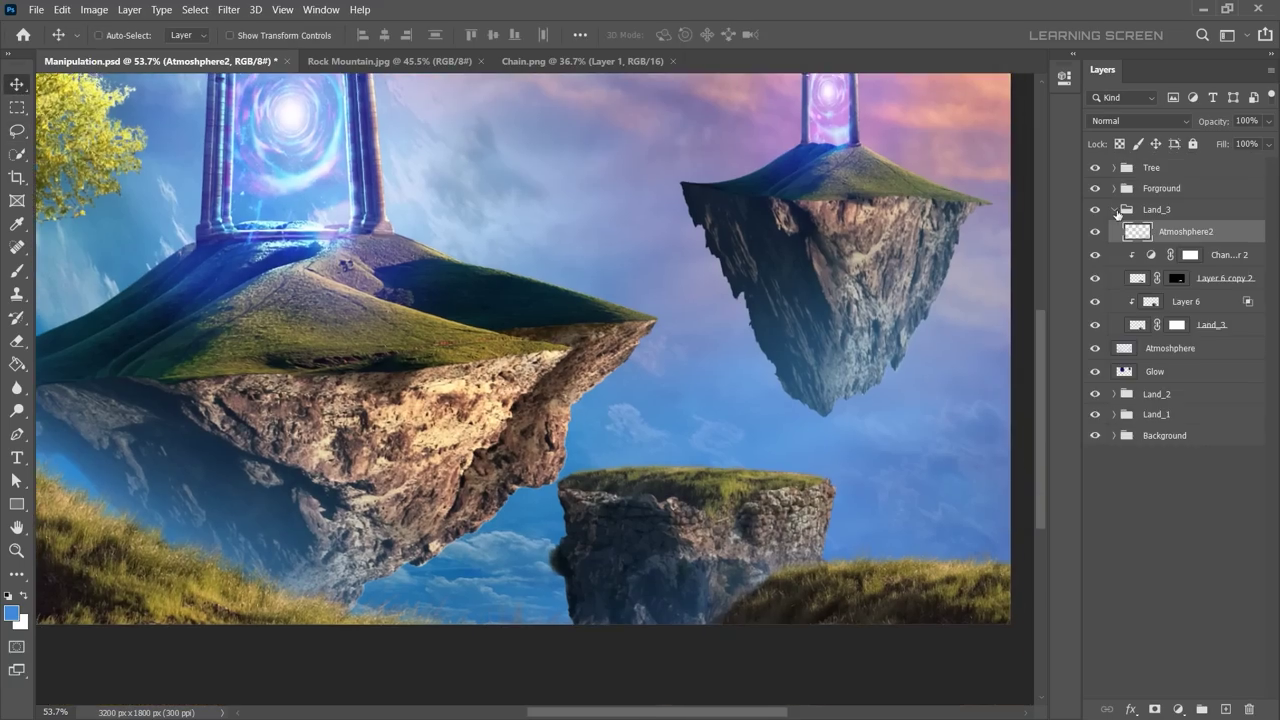
key(ctrl+v)
drag(662, 409, 614, 371)
Step: Shrink and flip the chain so it hangs between the two islands
key(ctrl+t)
scroll(666, 666, down, 3)
drag(720, 560, 583, 487)
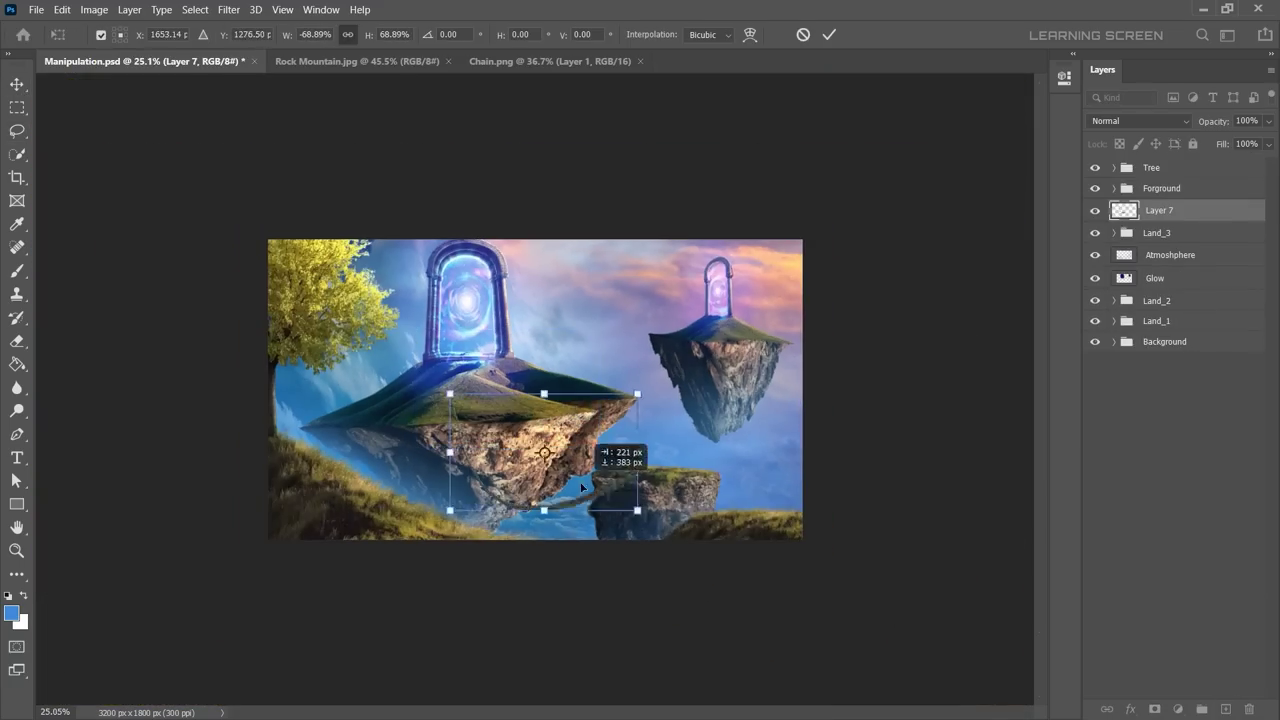
key(Return)
scroll(758, 422, up, 10)
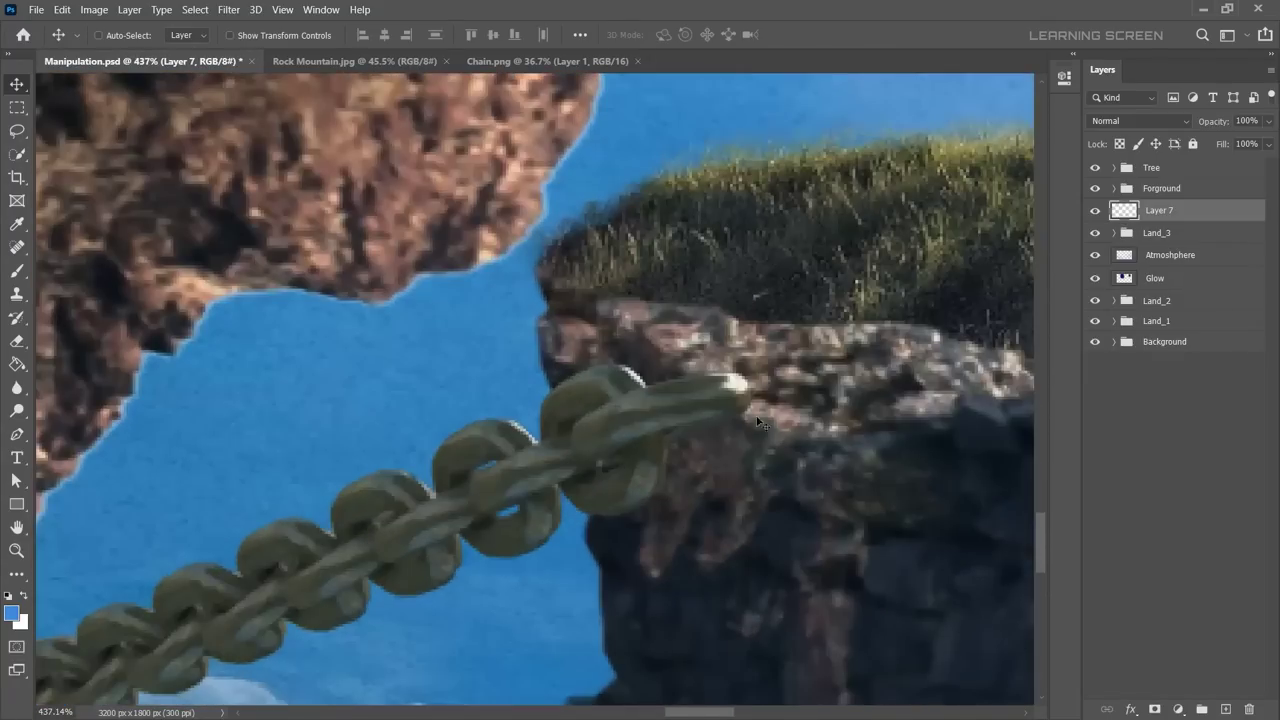
Step: Mask the chain behind the rock edge and add a Levels adjustment above it
click(1163, 210)
key(b)
key(d)
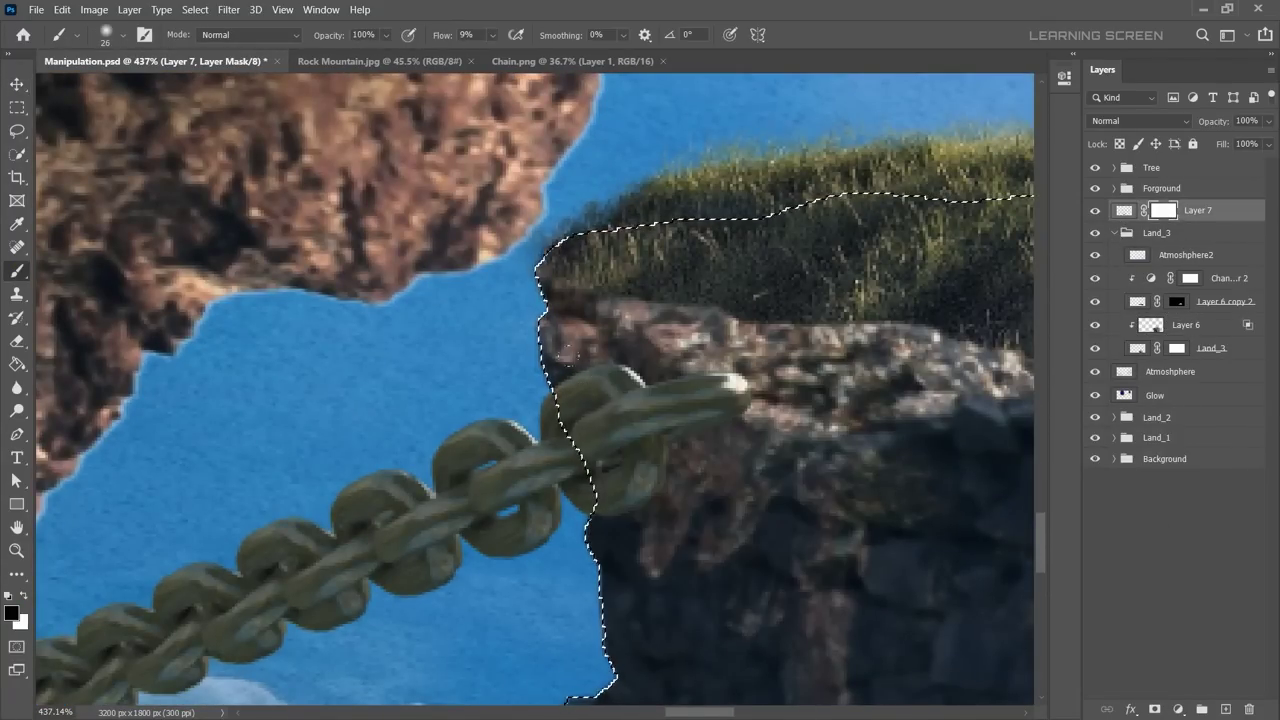
scroll(591, 386, down, 3)
scroll(591, 386, up, 3)
scroll(603, 649, down, 3)
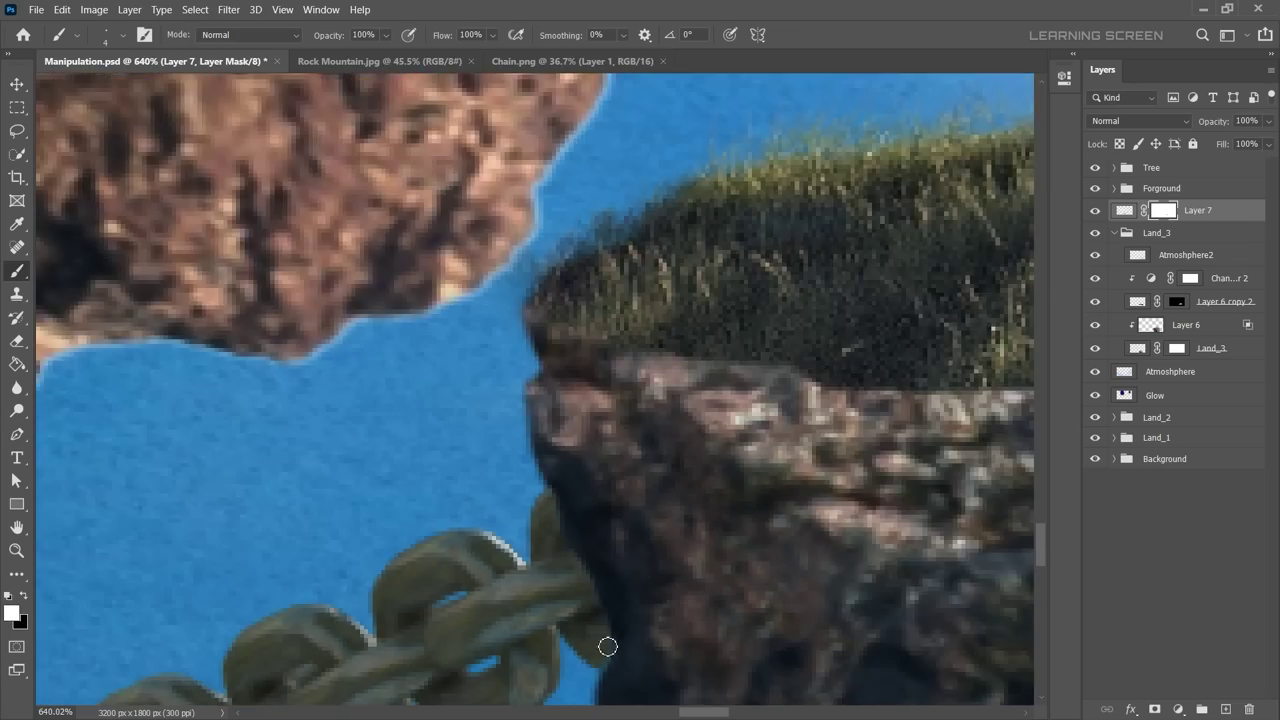
scroll(563, 447, down, 3)
click(1115, 232)
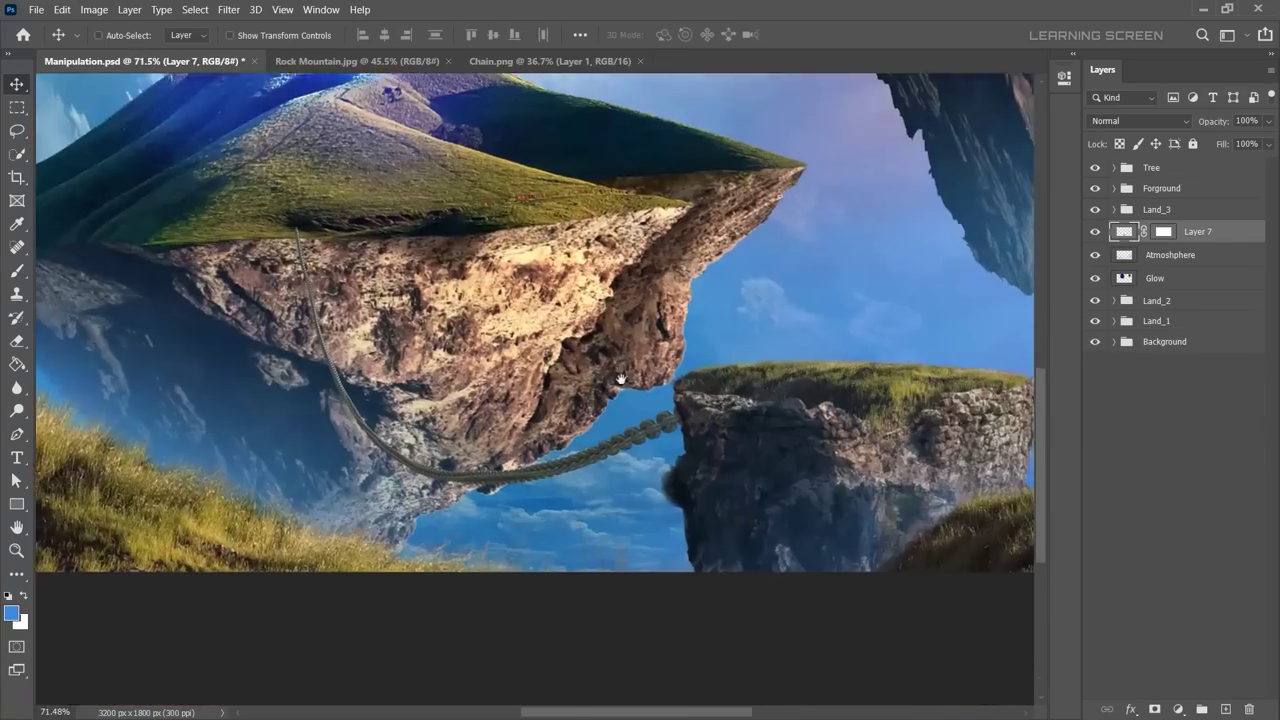
click(1128, 232)
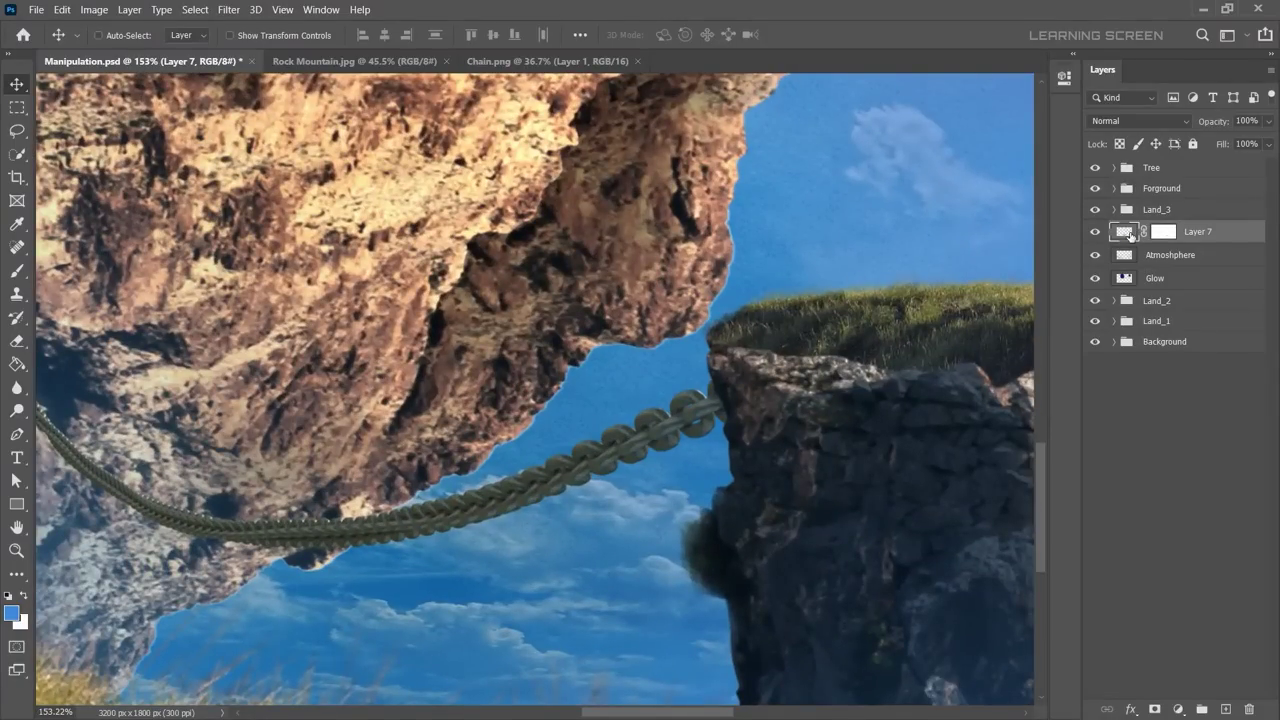
click(1178, 709)
click(1170, 486)
Step: Clip the Levels 13 adjustment to the chain layer
scroll(600, 337, down, 2)
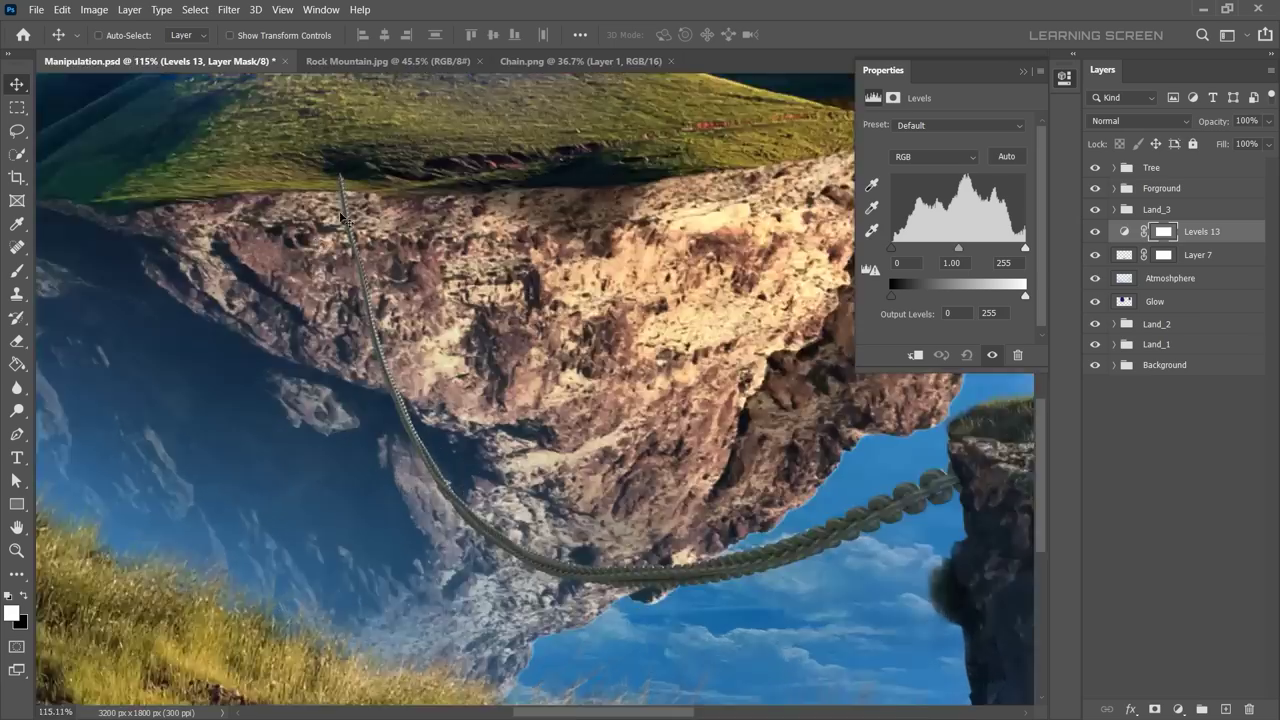
scroll(60, 638, down, 3)
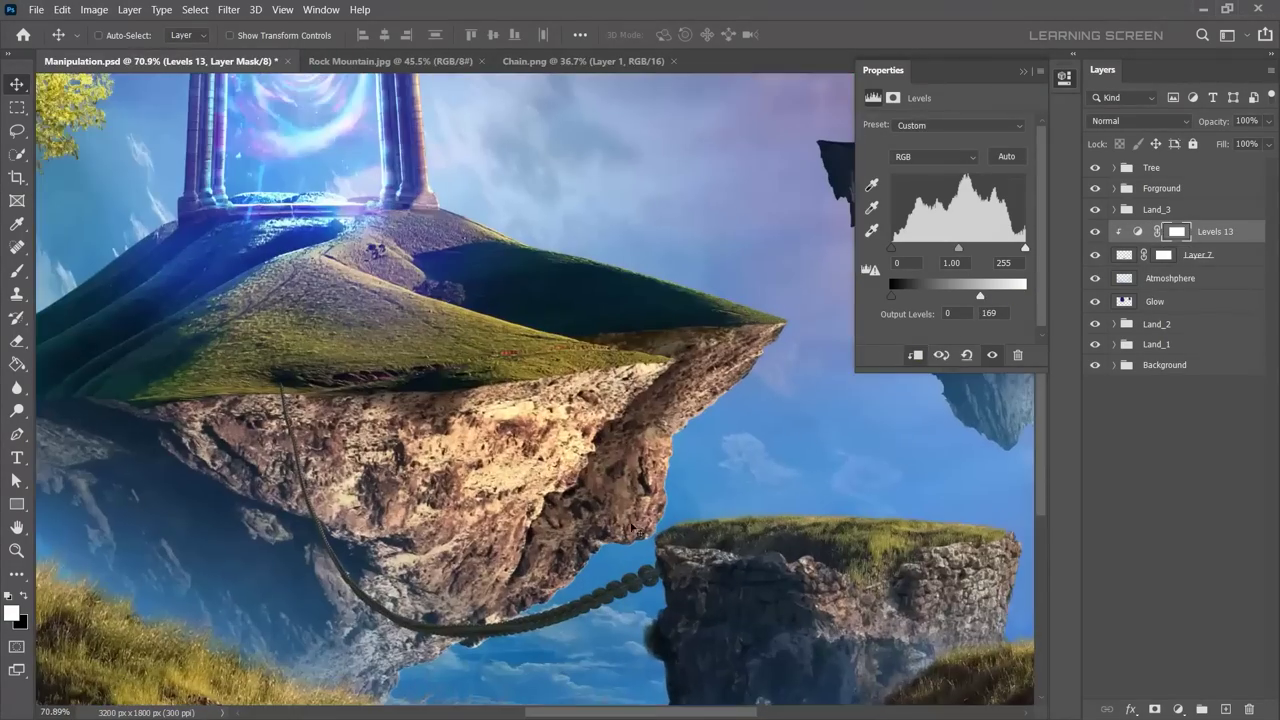
key(ctrl+alt+g)
key(b)
scroll(478, 447, up, 3)
scroll(478, 447, up, 3)
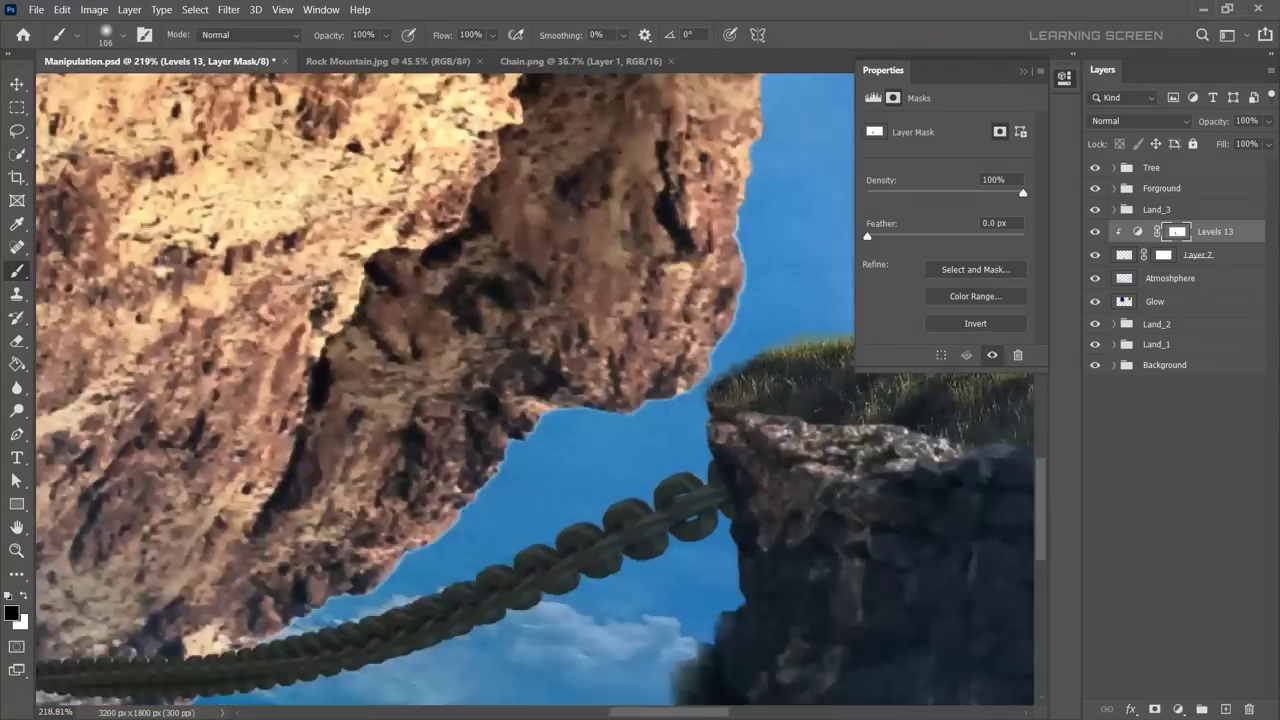
scroll(478, 447, up, 3)
scroll(478, 447, up, 2)
scroll(478, 447, down, 10)
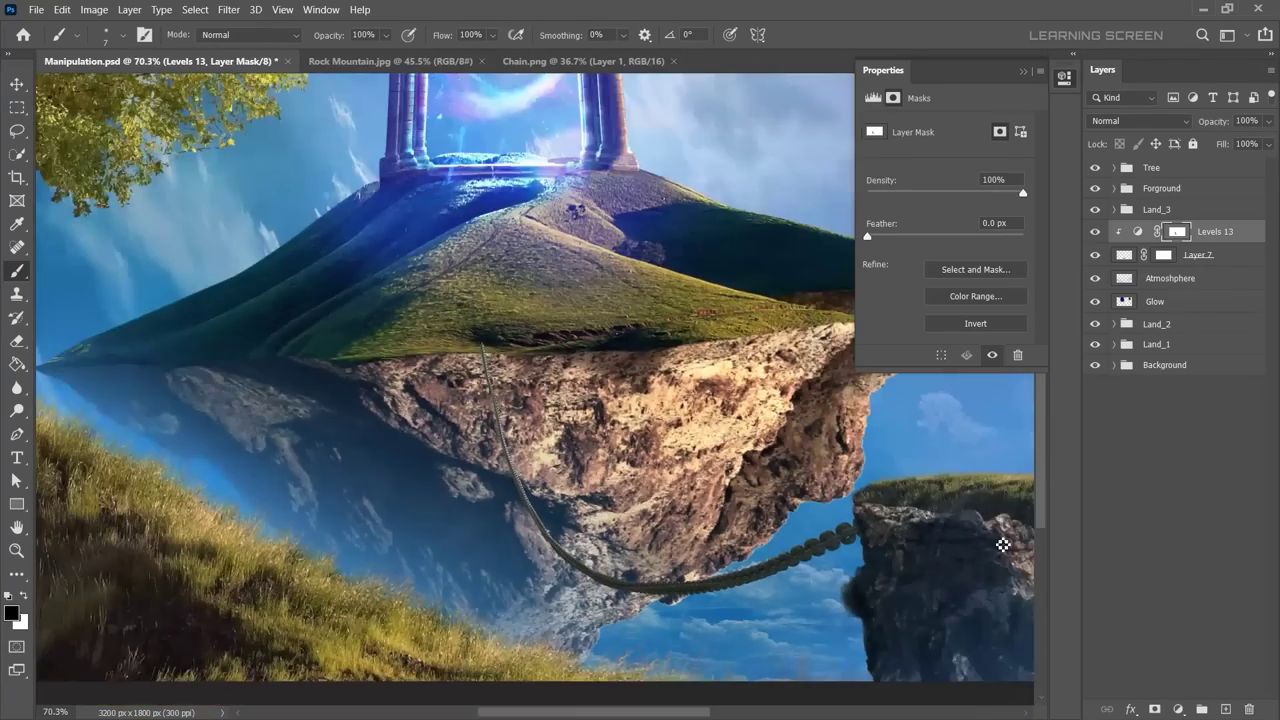
Step: Add a second Levels adjustment, clip it to the chain and fill its mask black
click(1178, 709)
click(1170, 486)
drag(1025, 247, 986, 247)
key(ctrl+alt+g)
key(ctrl+i)
scroll(495, 393, up, 3)
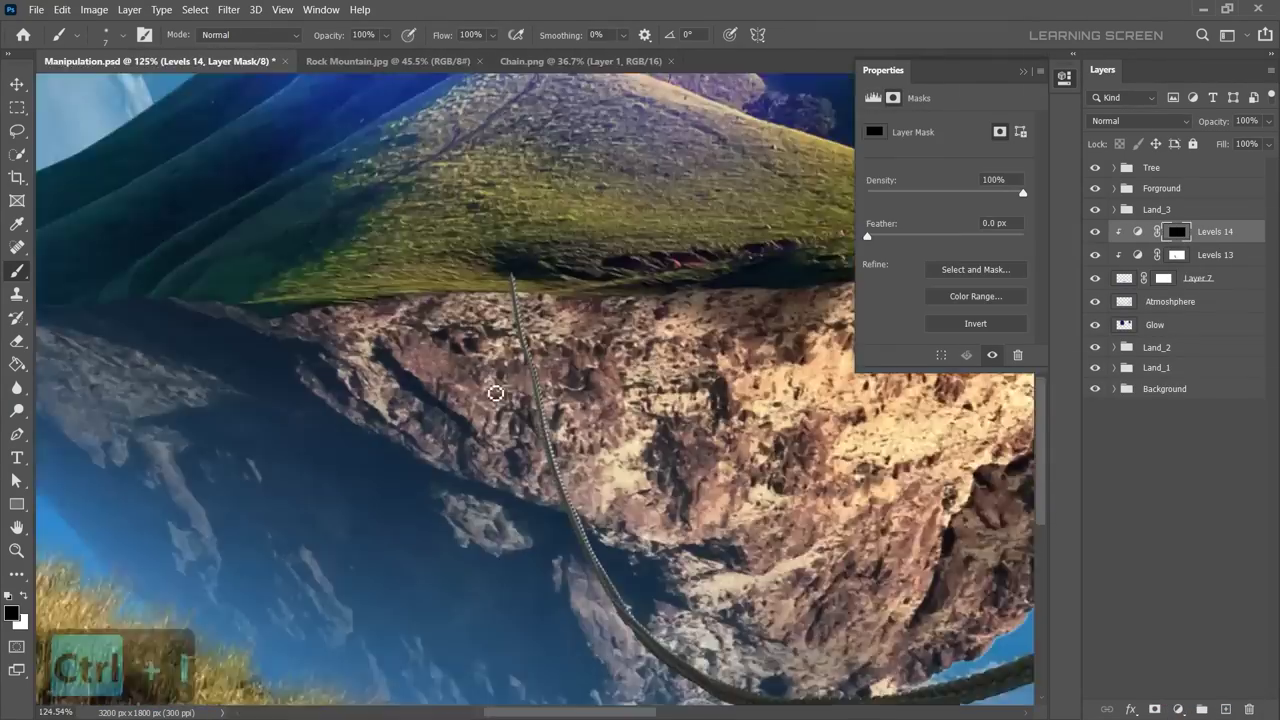
scroll(587, 601, down, 3)
scroll(611, 486, down, 4)
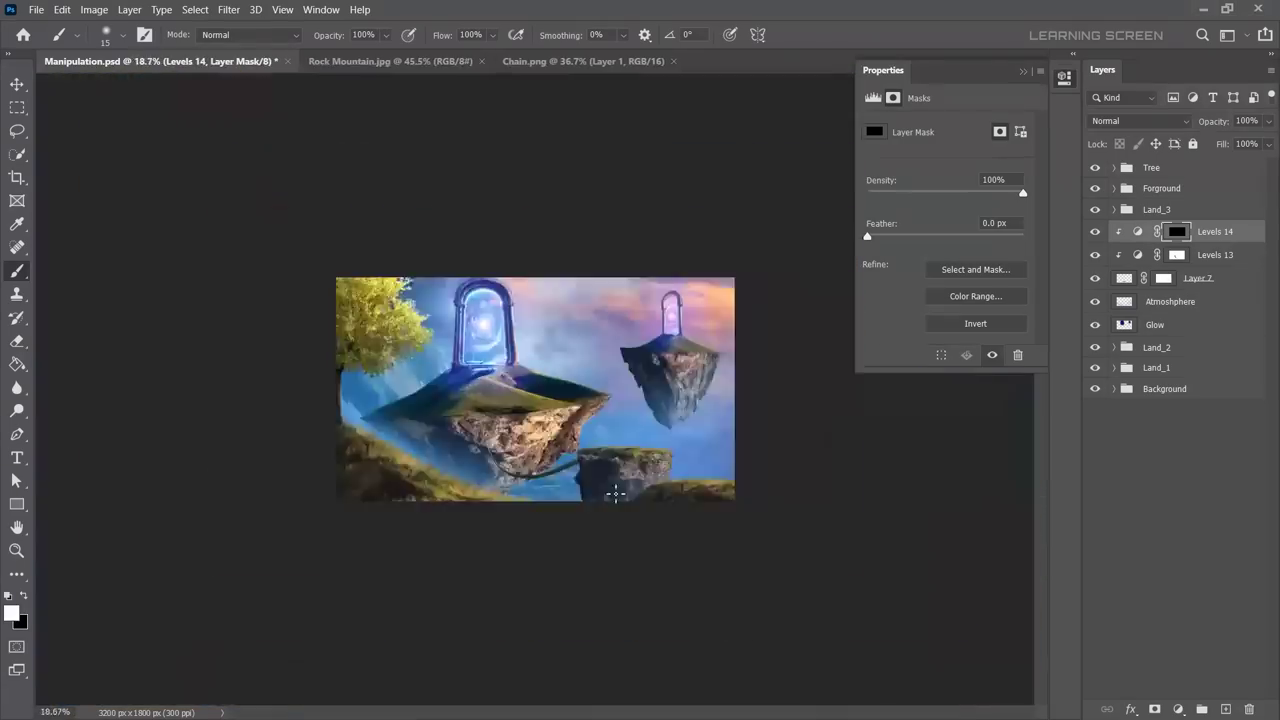
scroll(748, 503, up, 8)
scroll(204, 535, up, 2)
Step: Shrink the brush and target the chain layer's mask for painting
key(bracketleft)
key(bracketleft)
scroll(204, 535, down, 2)
scroll(204, 535, down, 3)
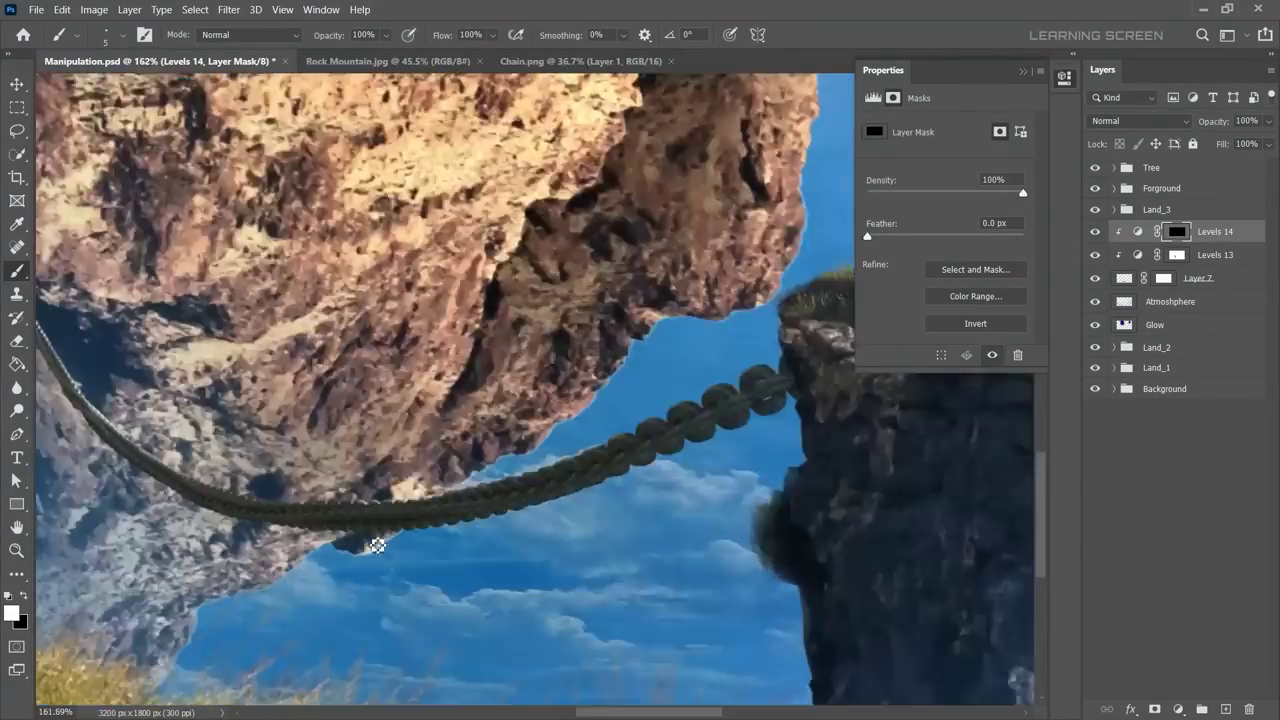
scroll(304, 497, up, 5)
key(bracketleft)
key(bracketleft)
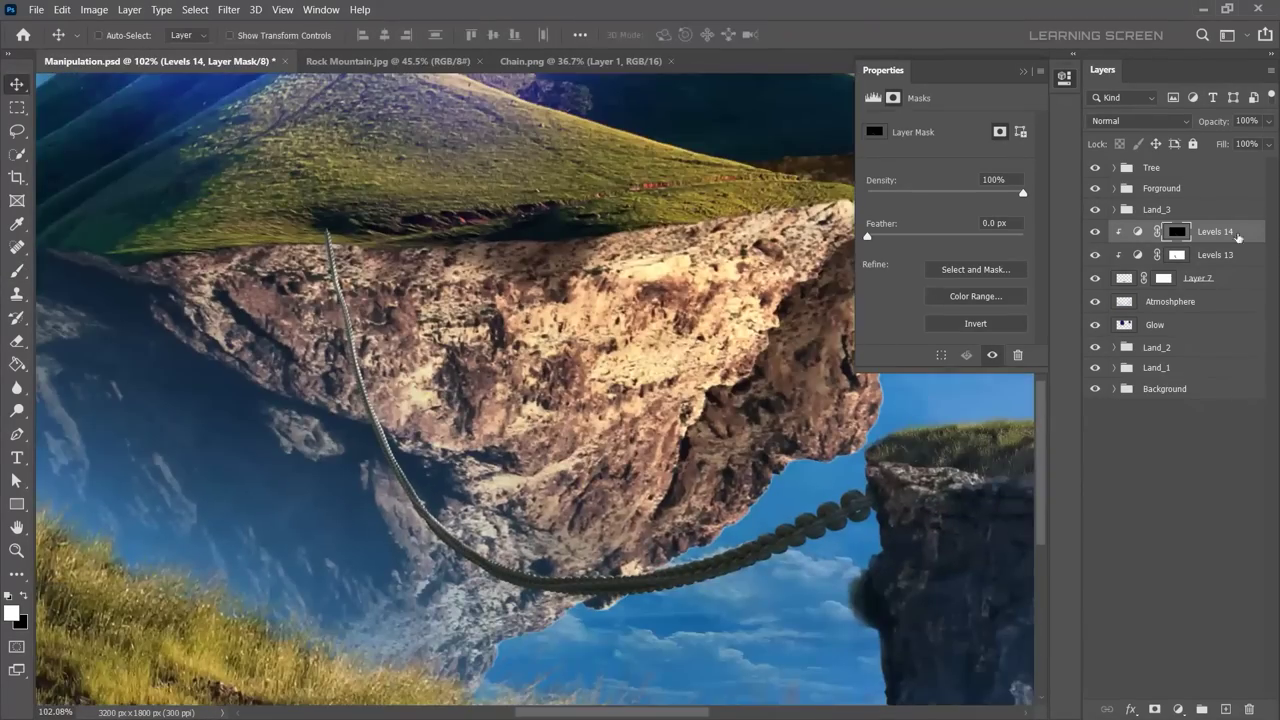
click(1235, 283)
scroll(321, 243, up, 6)
key(b)
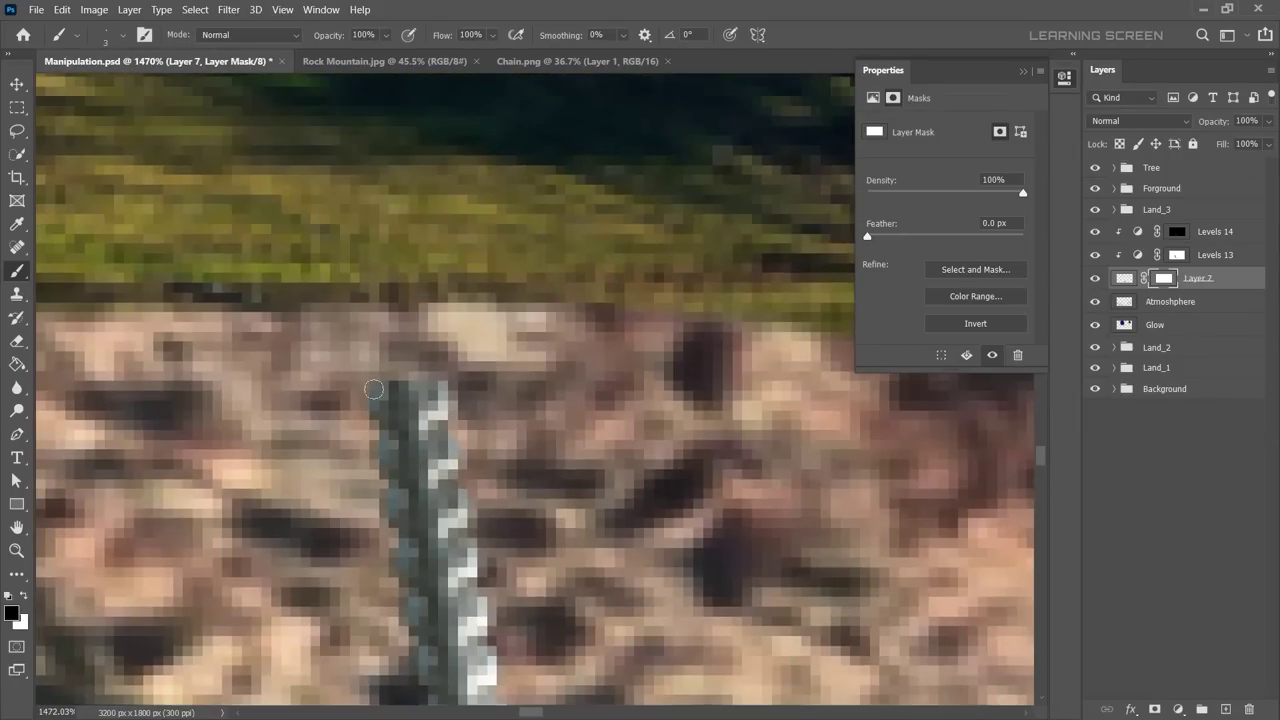
Step: Paint a curved clasp with light highlights at the chain's top on Layer 8
key(ctrl+z)
key(ctrl+z)
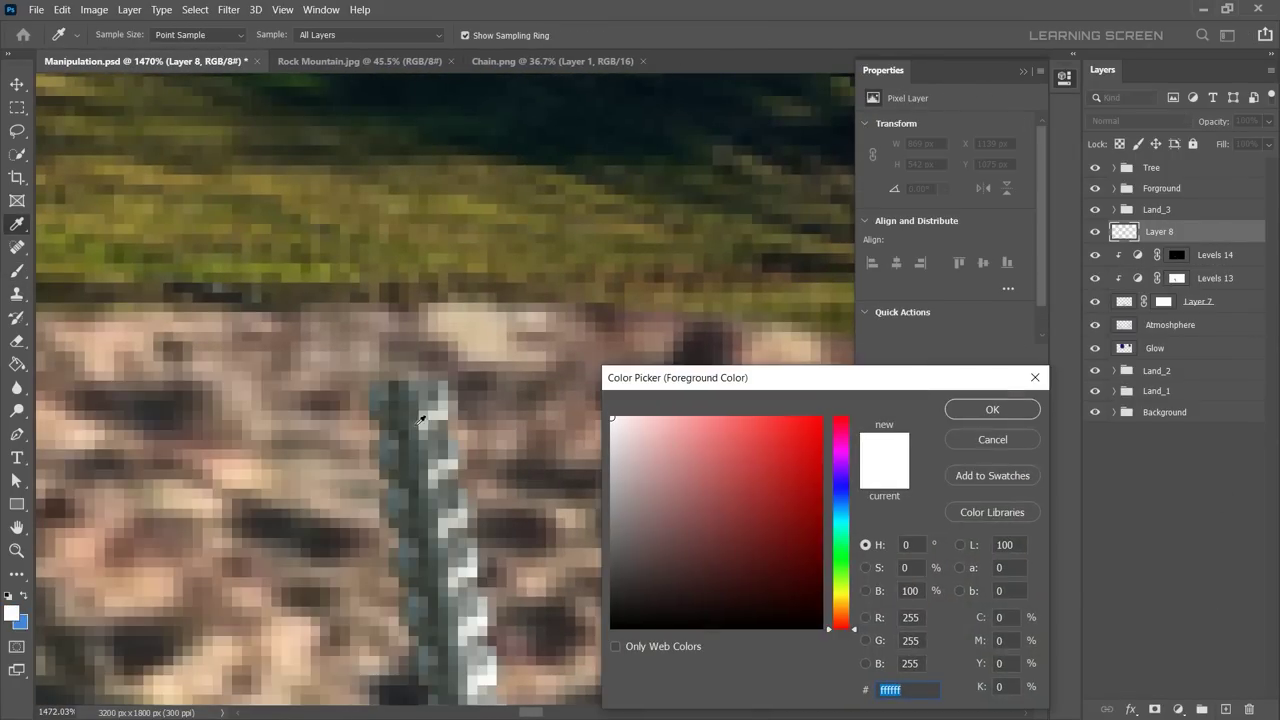
key(ctrl+z)
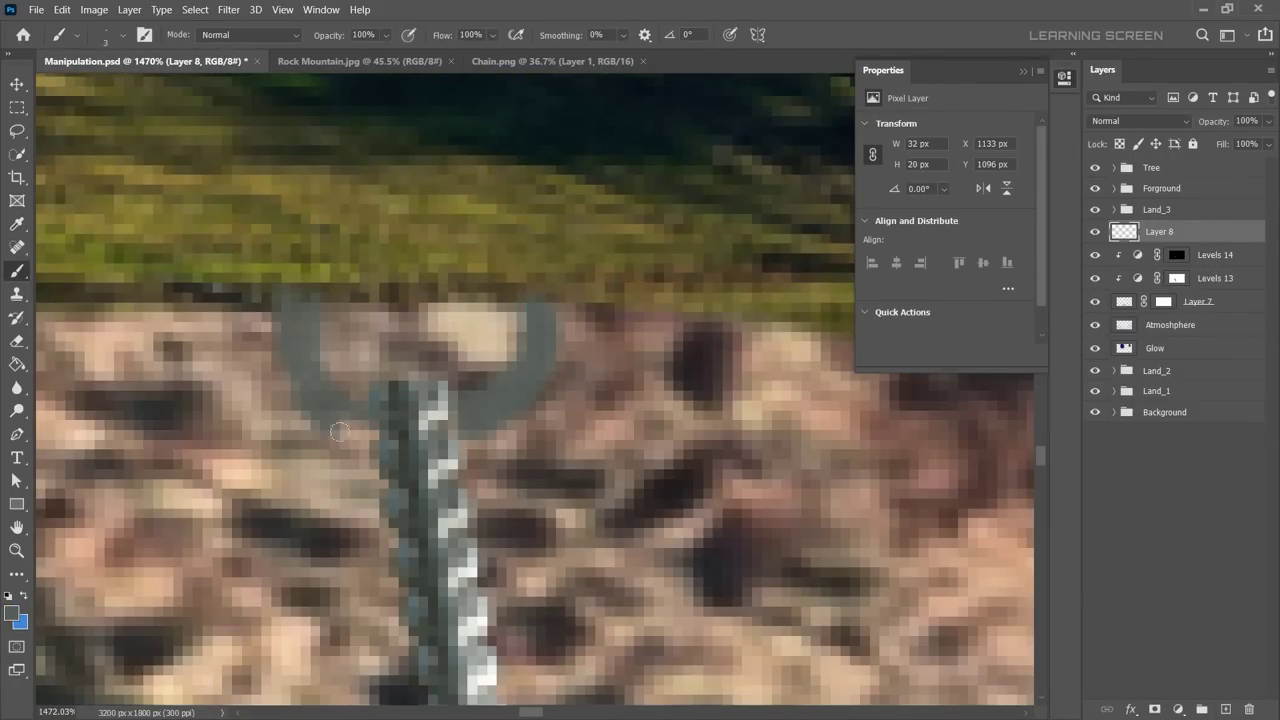
scroll(372, 495, up, 2)
scroll(212, 278, up, 1)
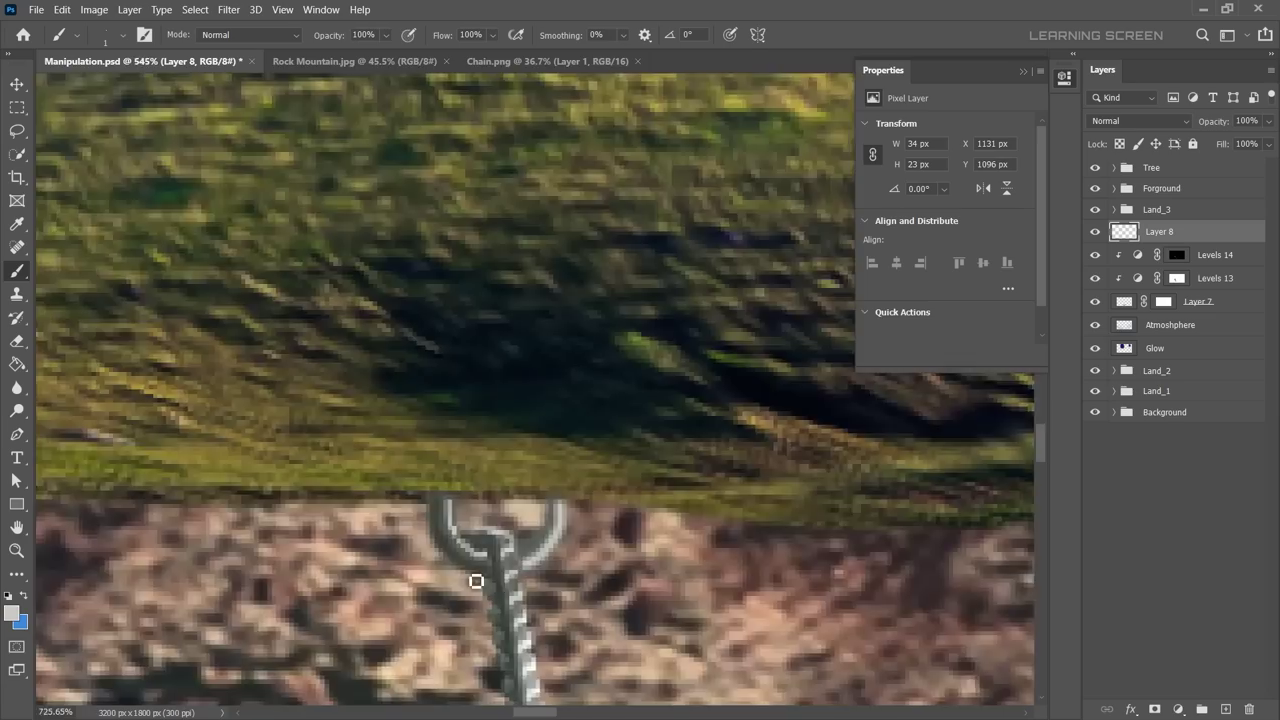
drag(471, 580, 461, 602)
drag(552, 584, 323, 369)
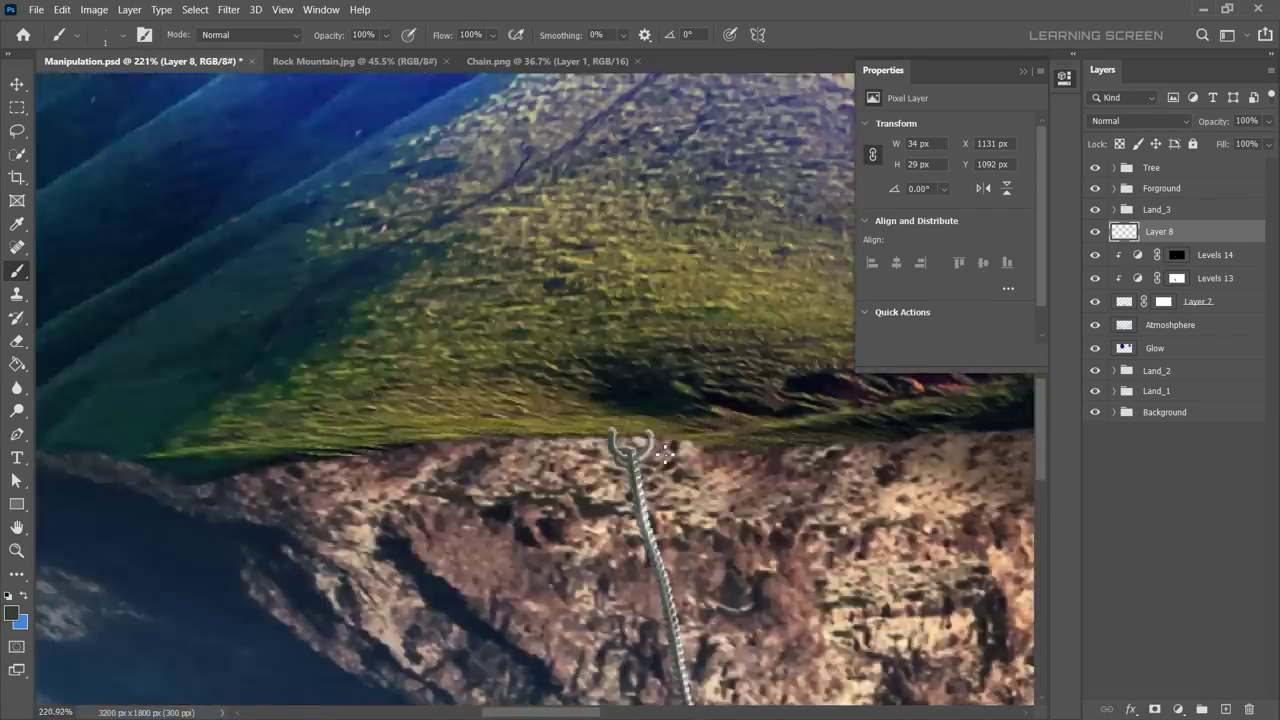
drag(625, 364, 617, 537)
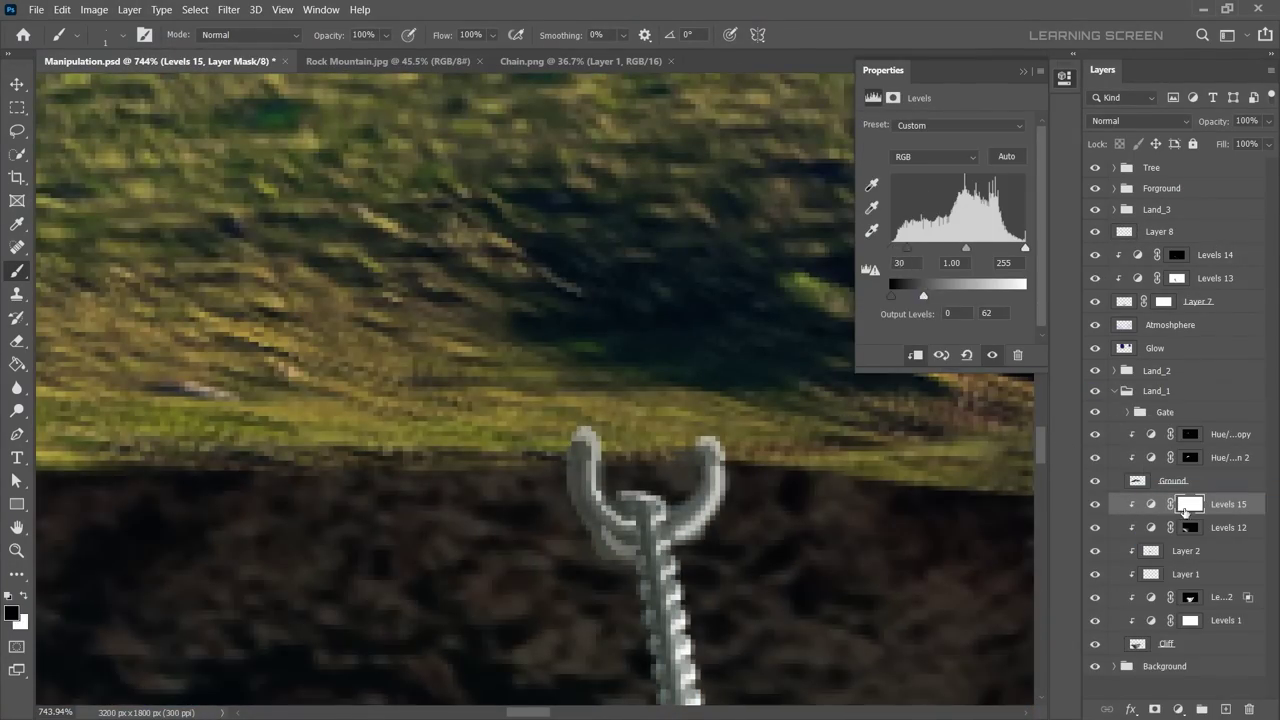
Step: Invert the Levels 15 mask and brush its darkening back along the grass-to-rock seam
click(1183, 510)
key(ctrl+i)
scroll(471, 492, up, 3)
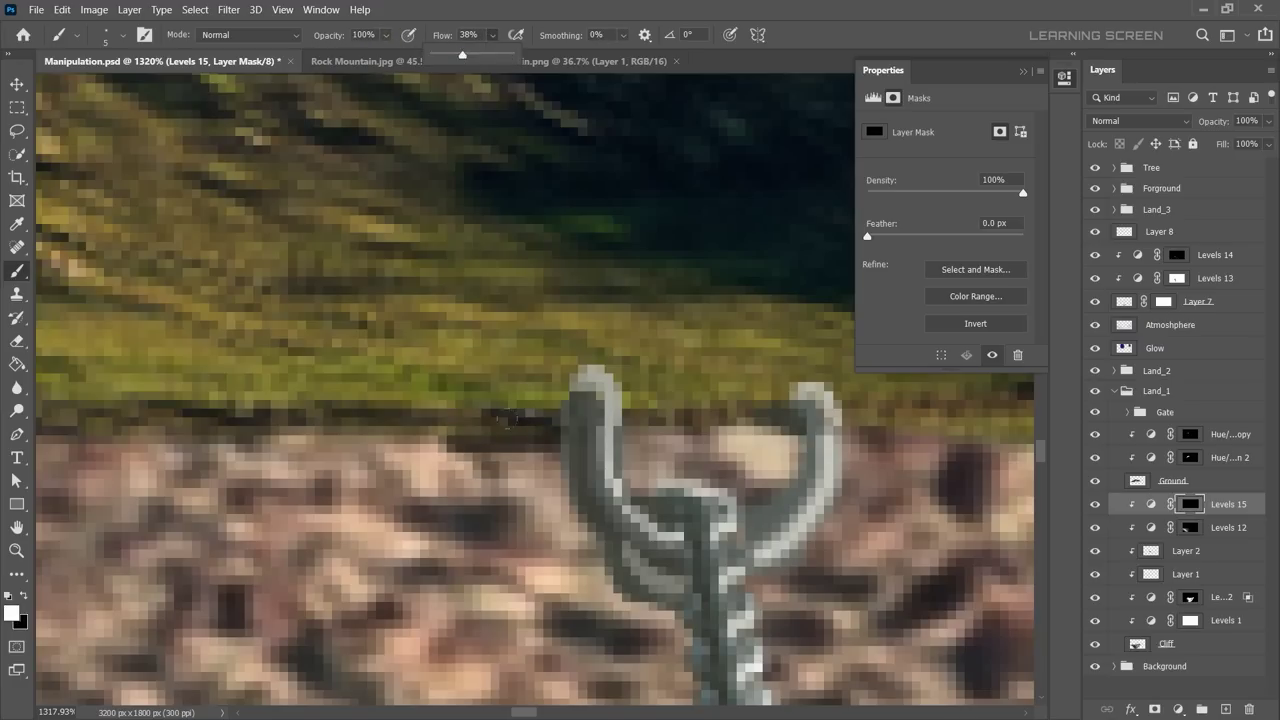
drag(753, 498, 689, 531)
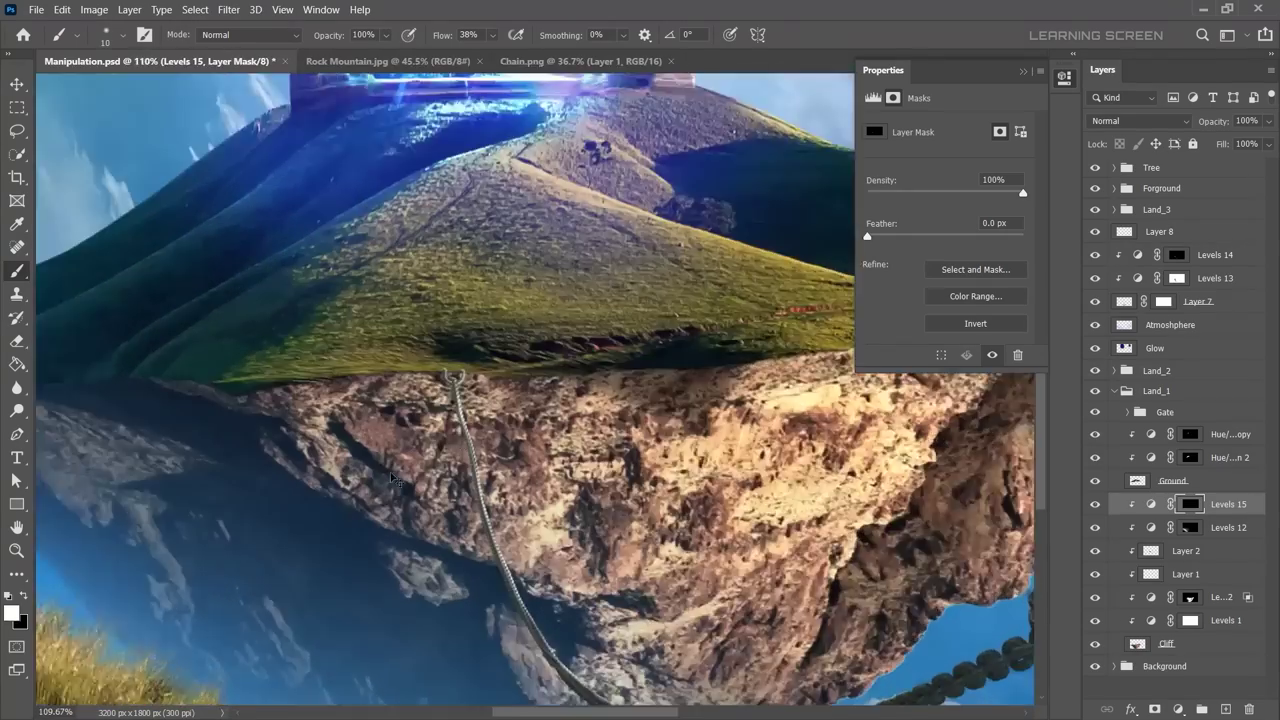
drag(689, 531, 443, 434)
scroll(412, 463, down, 2)
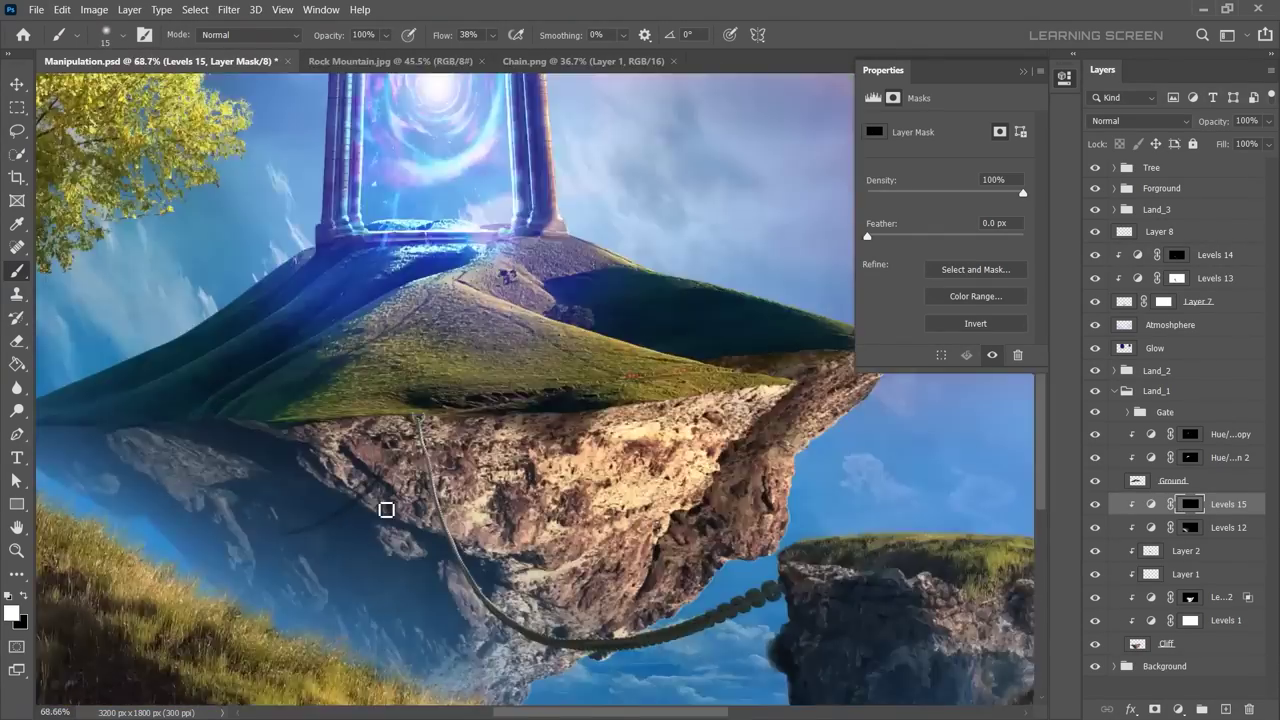
Step: Try Luminosity blending on Levels 15, then return it to Normal
key(x)
click(1140, 120)
click(1140, 528)
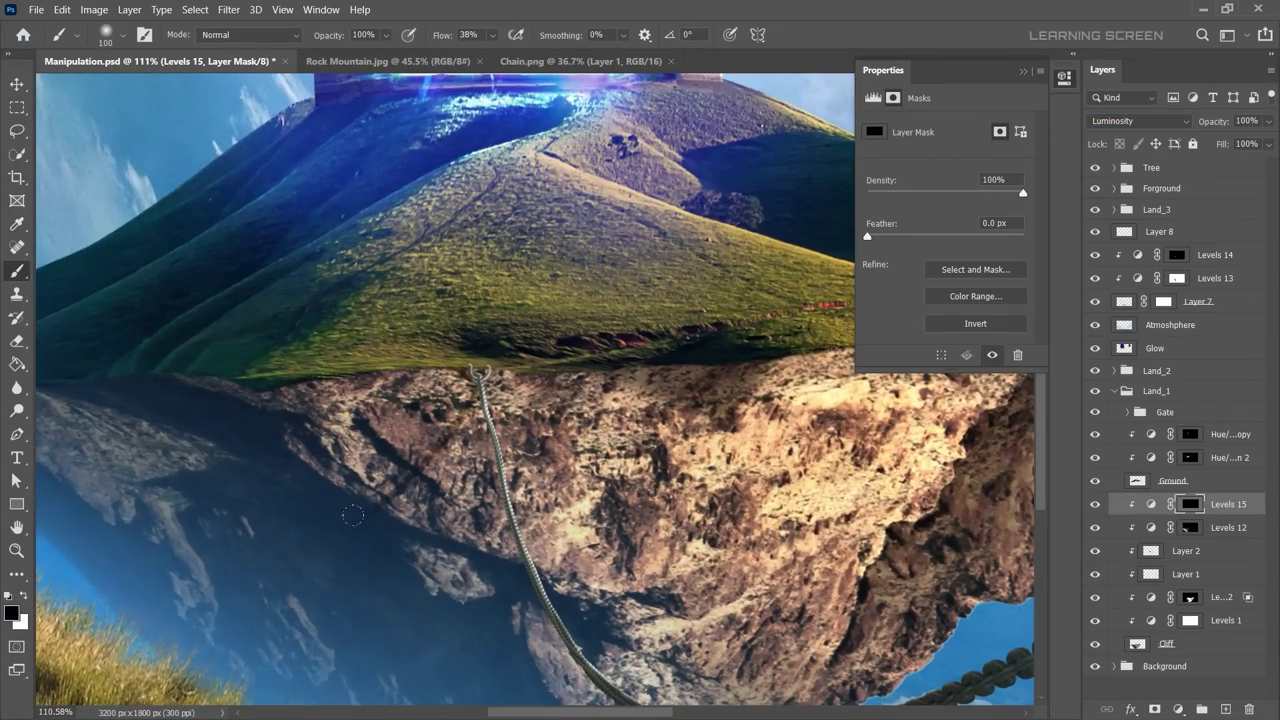
drag(353, 515, 440, 515)
click(1140, 120)
click(1100, 135)
key(v)
click(1140, 120)
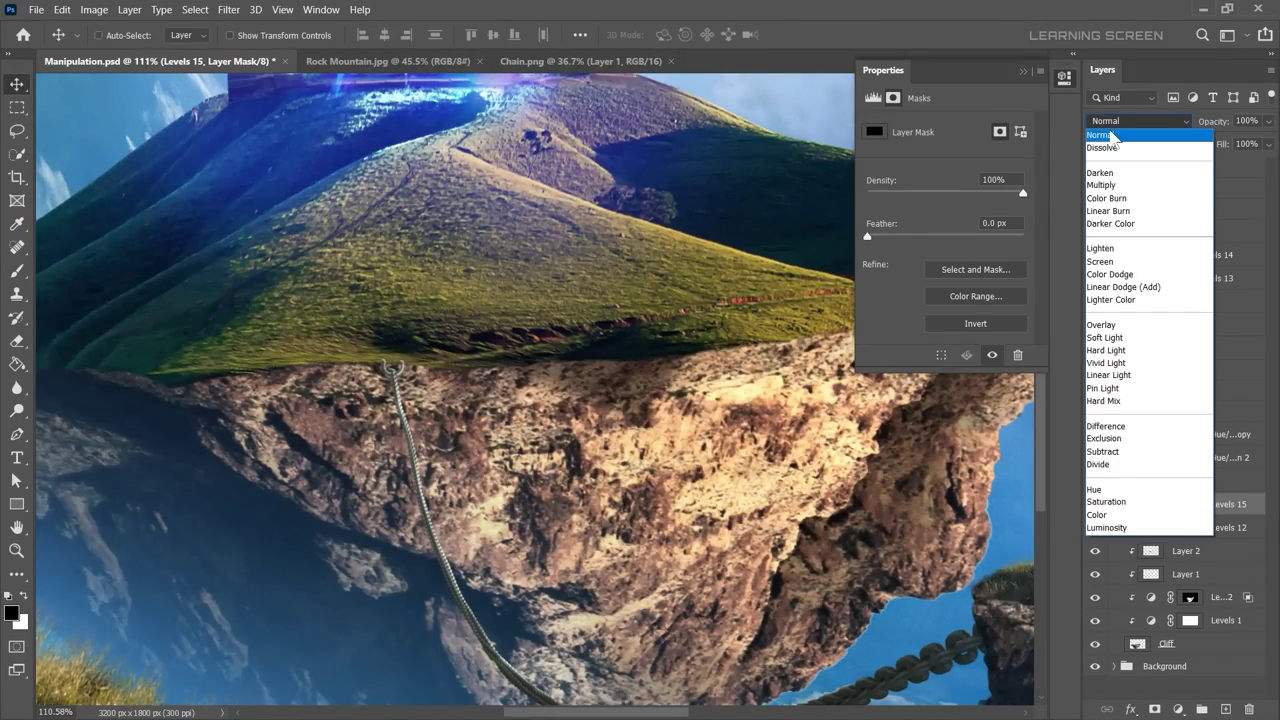
click(1100, 135)
key(ctrl+2)
Step: Paste the copied chain above Layer 8 as a new layer
click(1044, 73)
scroll(630, 548, down, 10)
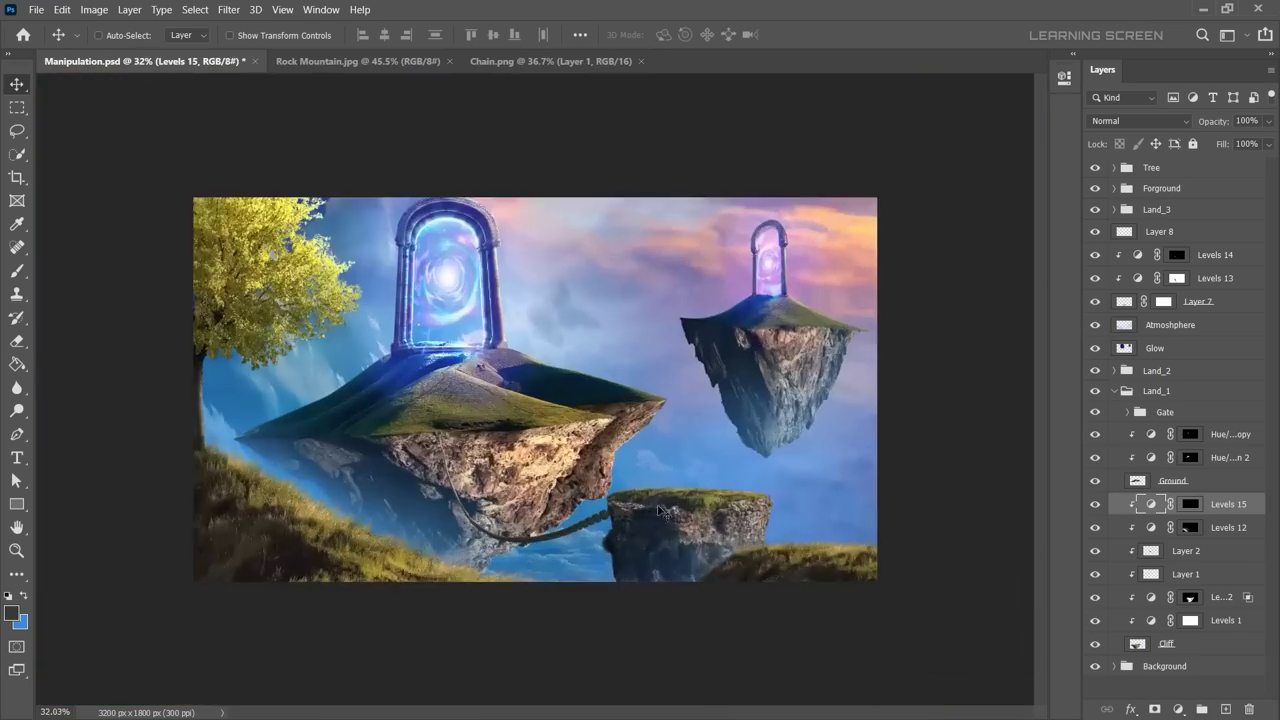
scroll(630, 548, up, 3)
scroll(630, 548, down, 3)
scroll(630, 548, down, 3)
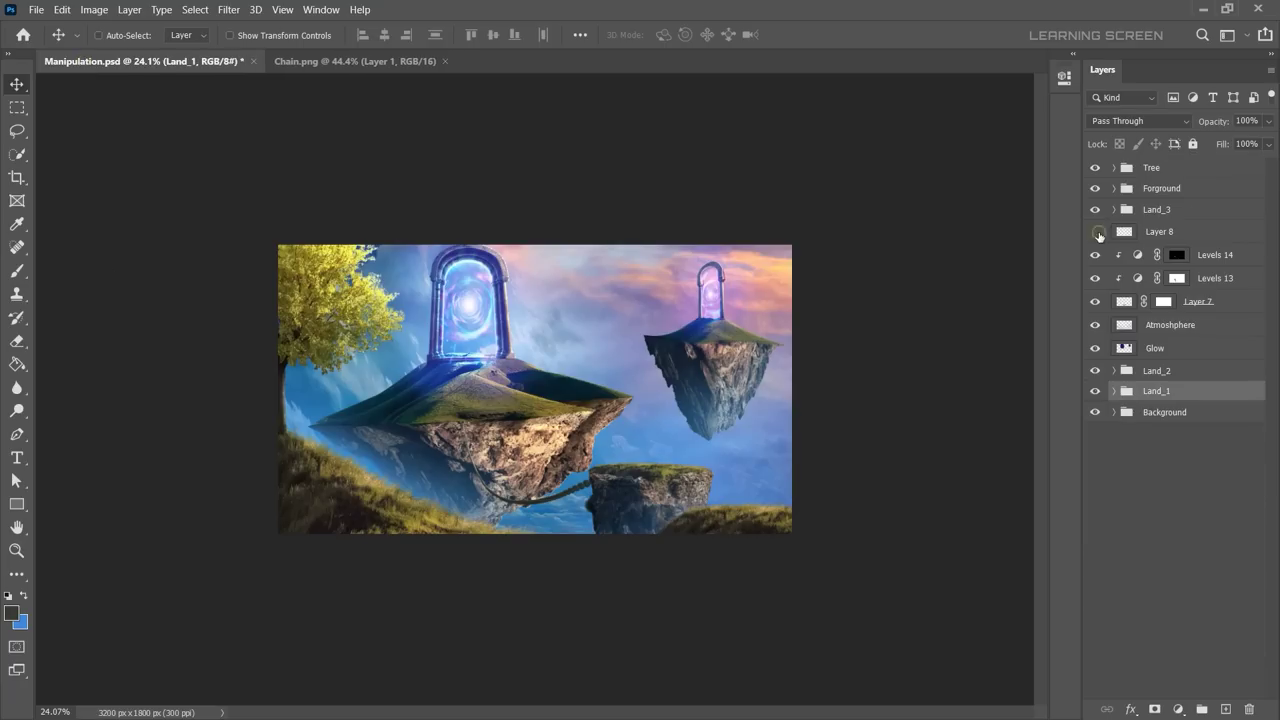
click(1103, 235)
key(ctrl+v)
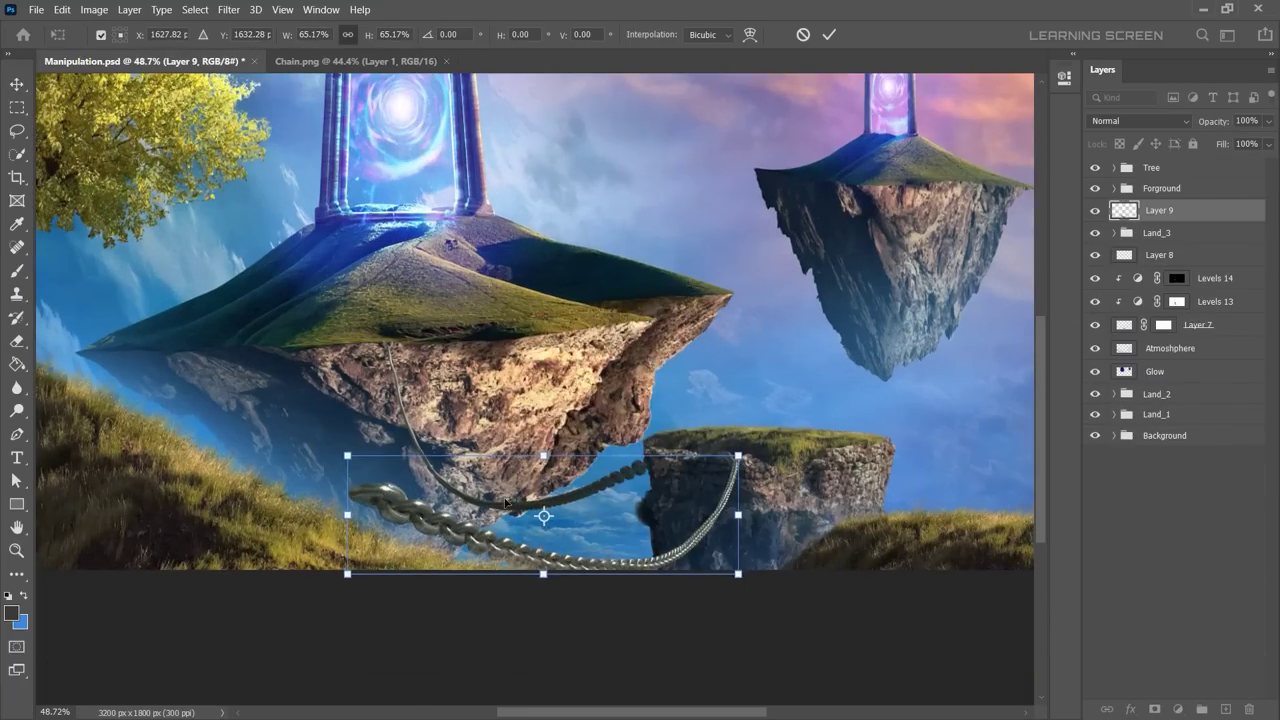
Step: Settle the chain's warp so it curves onto the small cliff and commit it
key(ctrl+z)
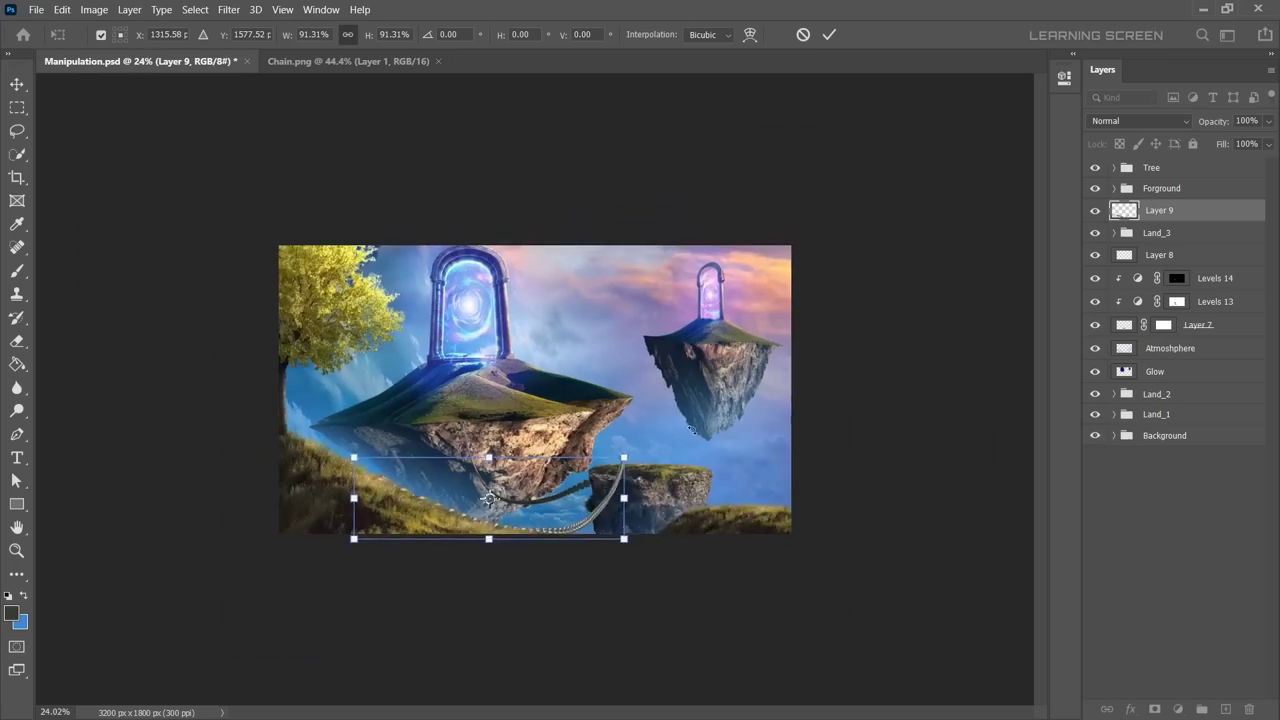
key(ctrl+shift+z)
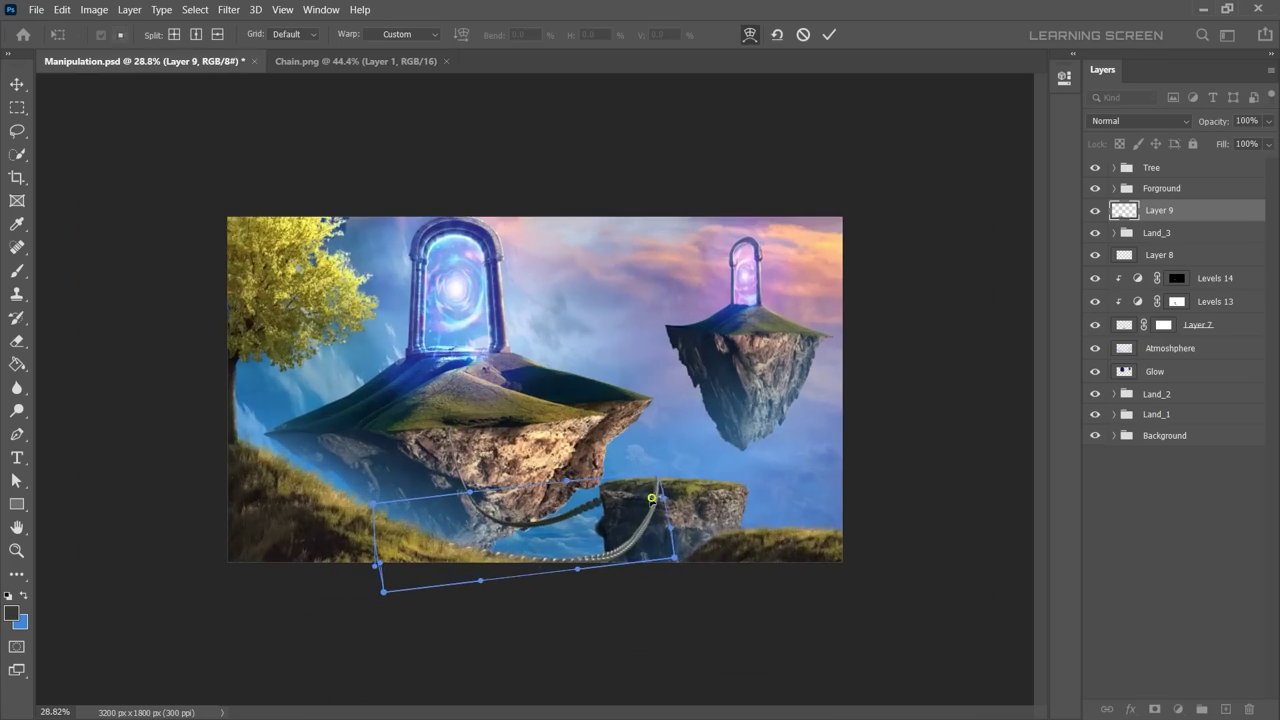
key(ctrl+z)
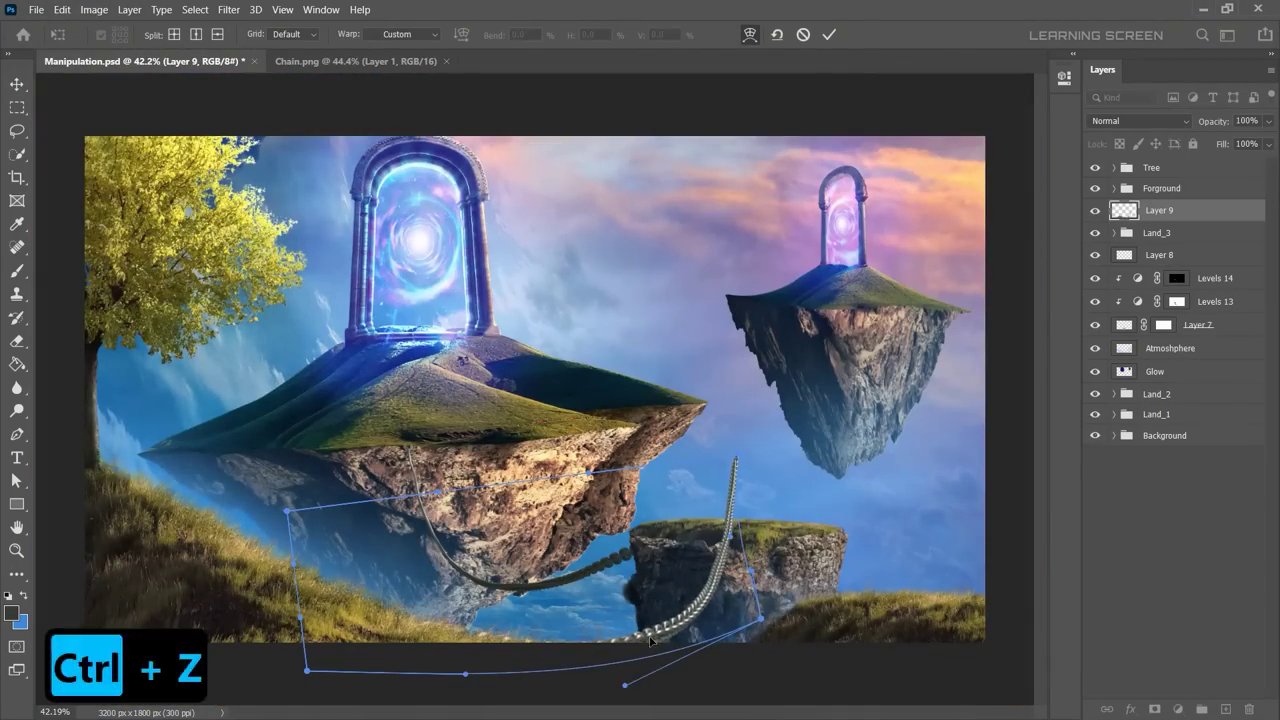
scroll(611, 507, down, 3)
click(832, 33)
Step: Lasso the chain's top end above the cliff and mask it out
scroll(630, 481, up, 5)
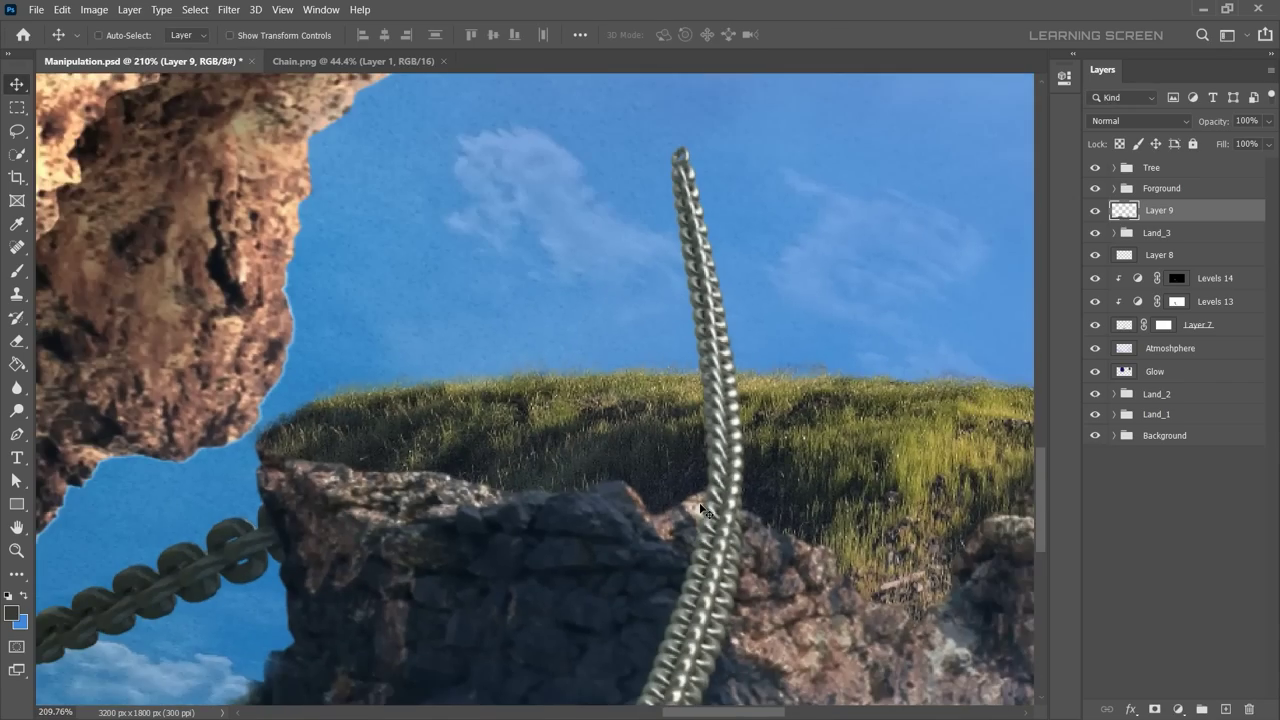
scroll(700, 510, up, 1)
drag(757, 524, 634, 258)
key(alt+BackSpace)
key(ctrl+d)
Step: Lift one outlined link of the Layer 9 chain onto new Layer 10
scroll(478, 545, down, 5)
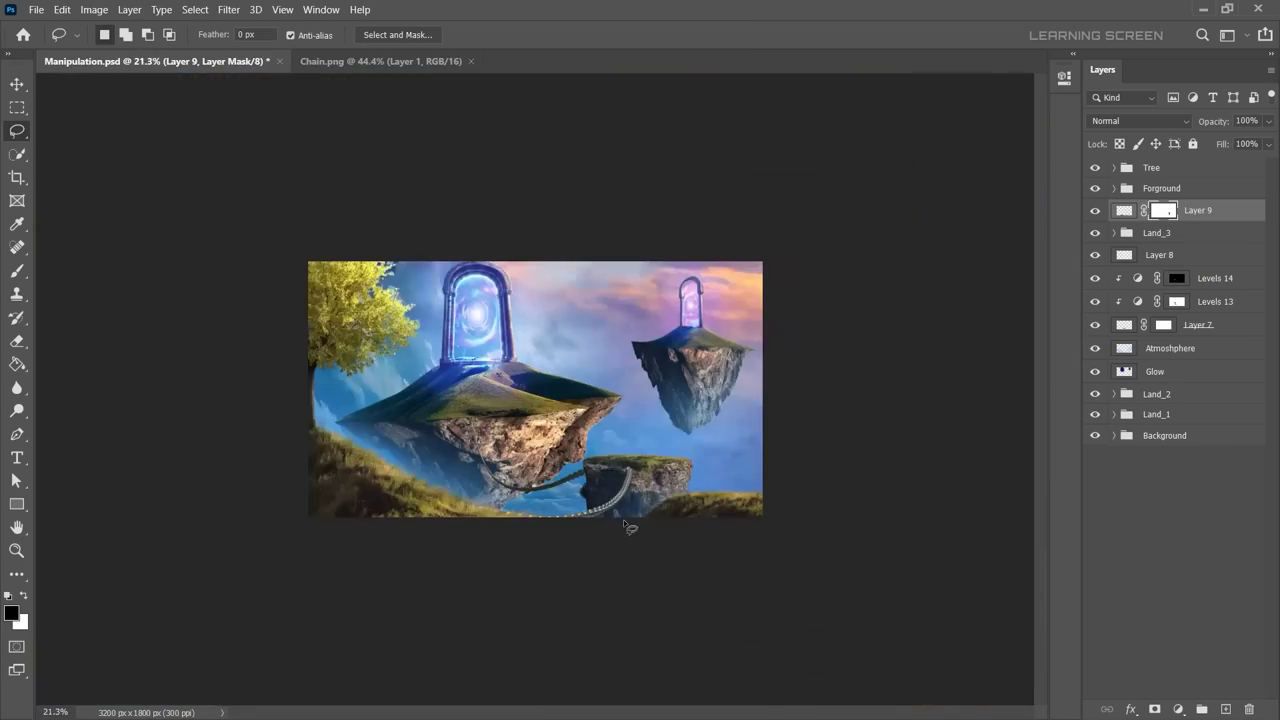
scroll(478, 545, up, 5)
key(ctrl+t)
scroll(478, 545, down, 3)
scroll(478, 545, up, 3)
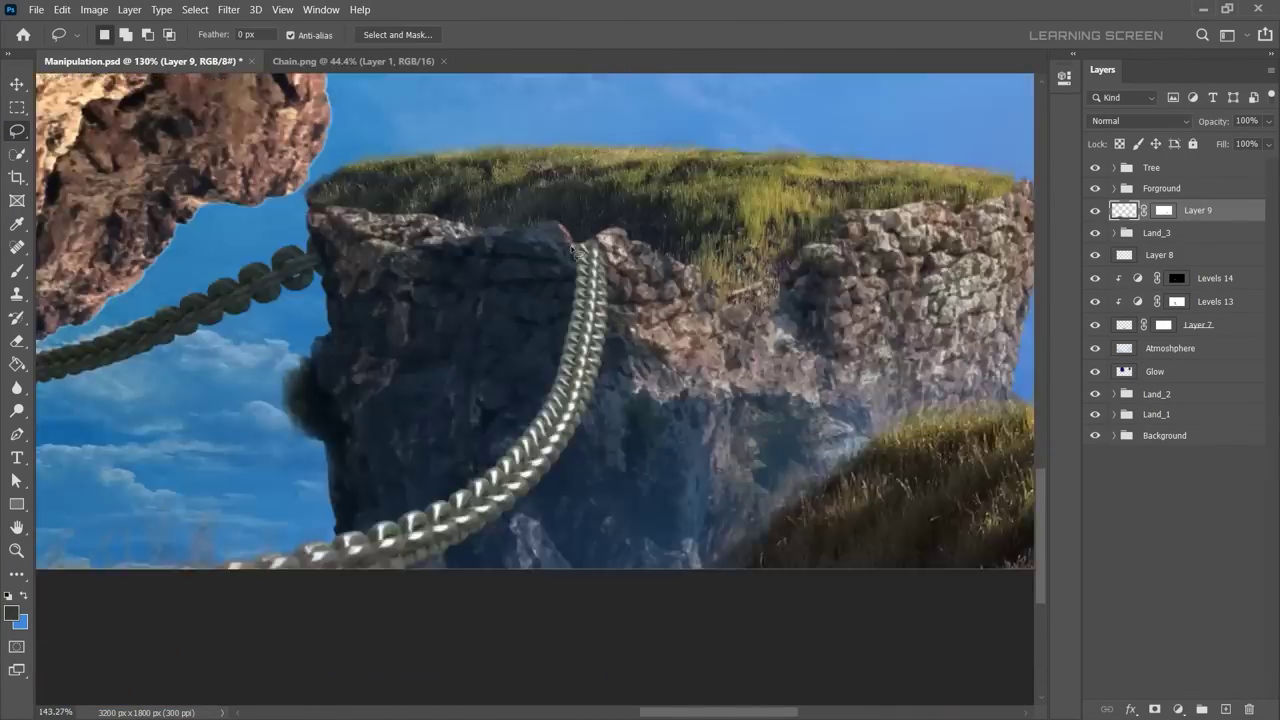
key(Return)
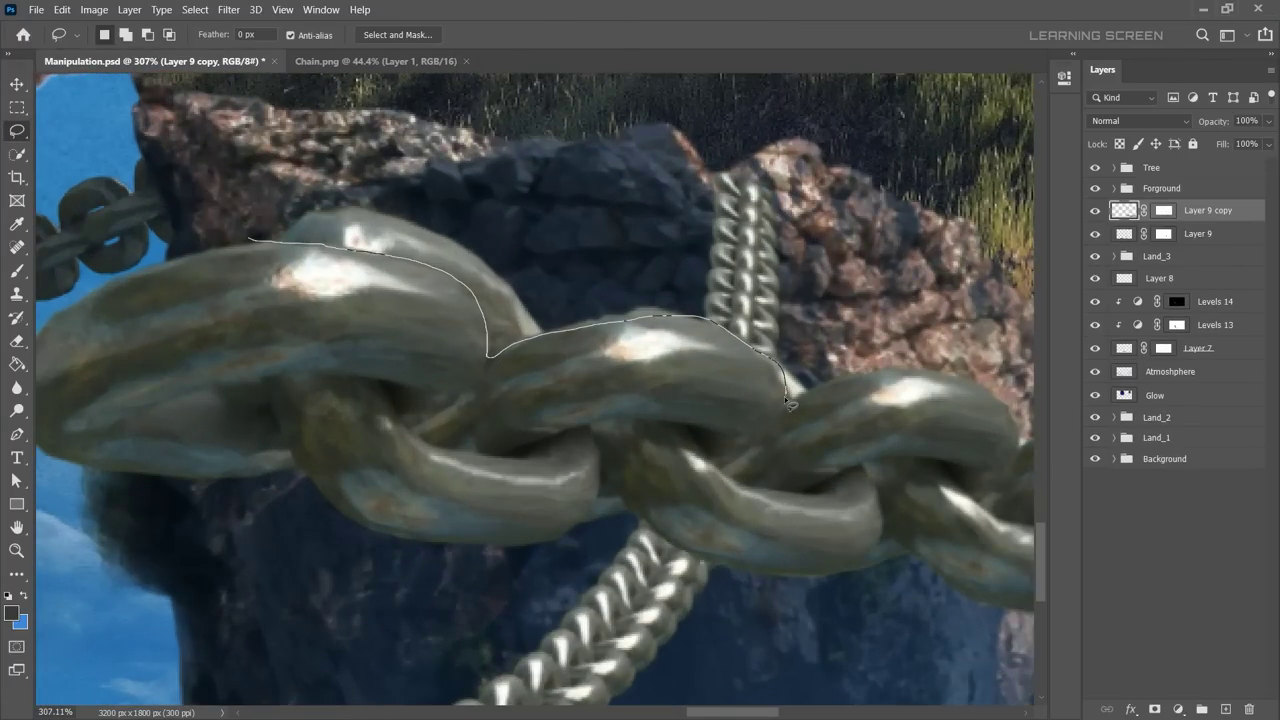
drag(790, 403, 474, 531)
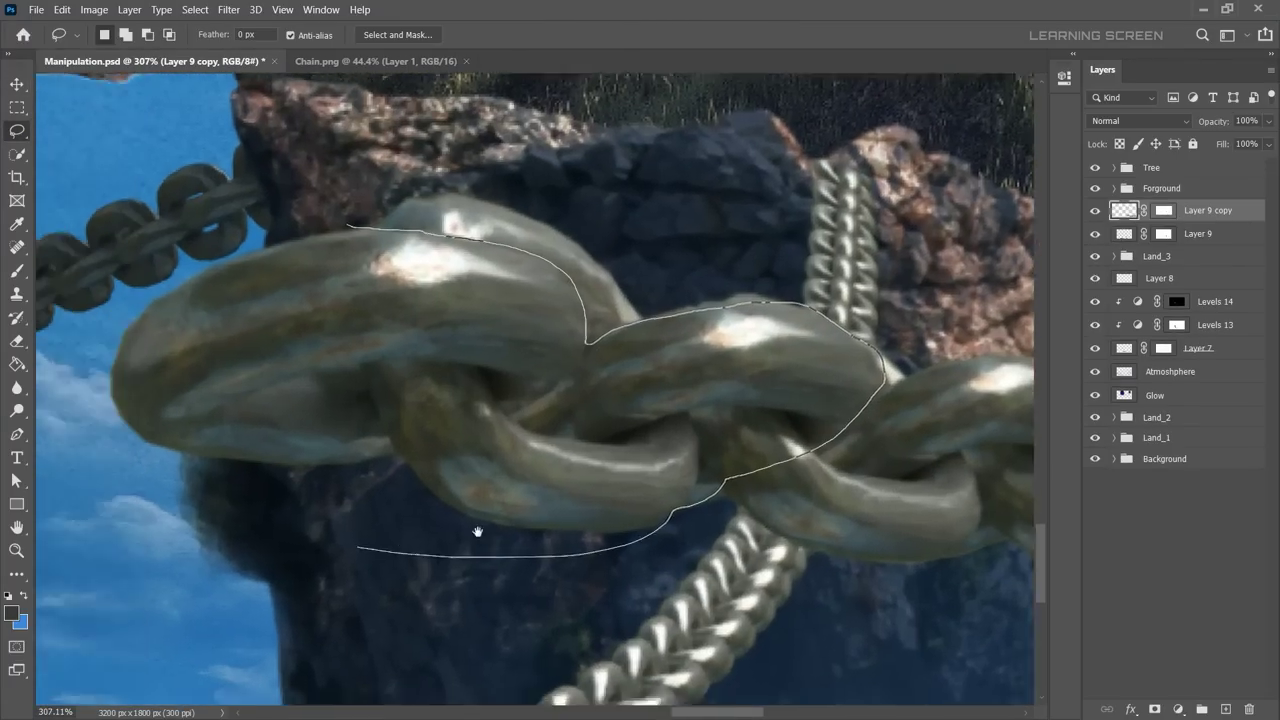
key(ctrl+j)
scroll(603, 343, down, 5)
Step: Move the copied link onto the second chain's top end and commit the transform
key(v)
key(ctrl+t)
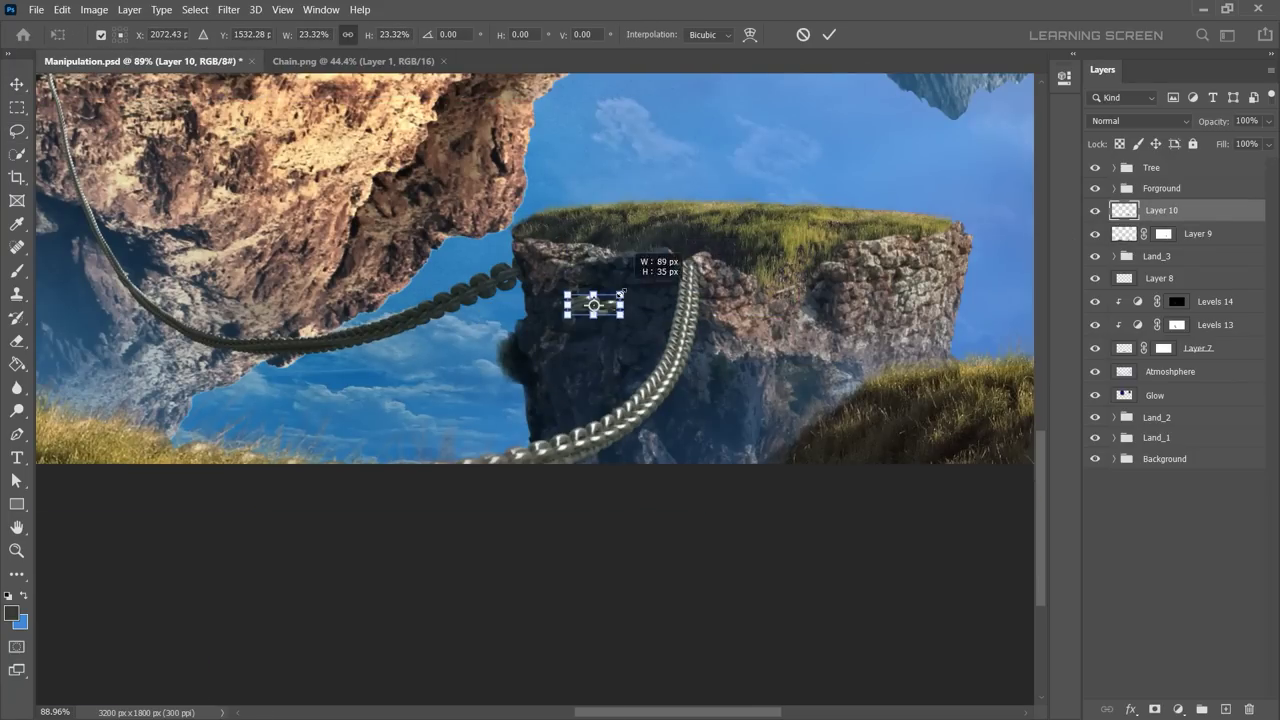
scroll(650, 300, up, 3)
scroll(740, 240, up, 2)
drag(734, 229, 828, 212)
right_click(700, 222)
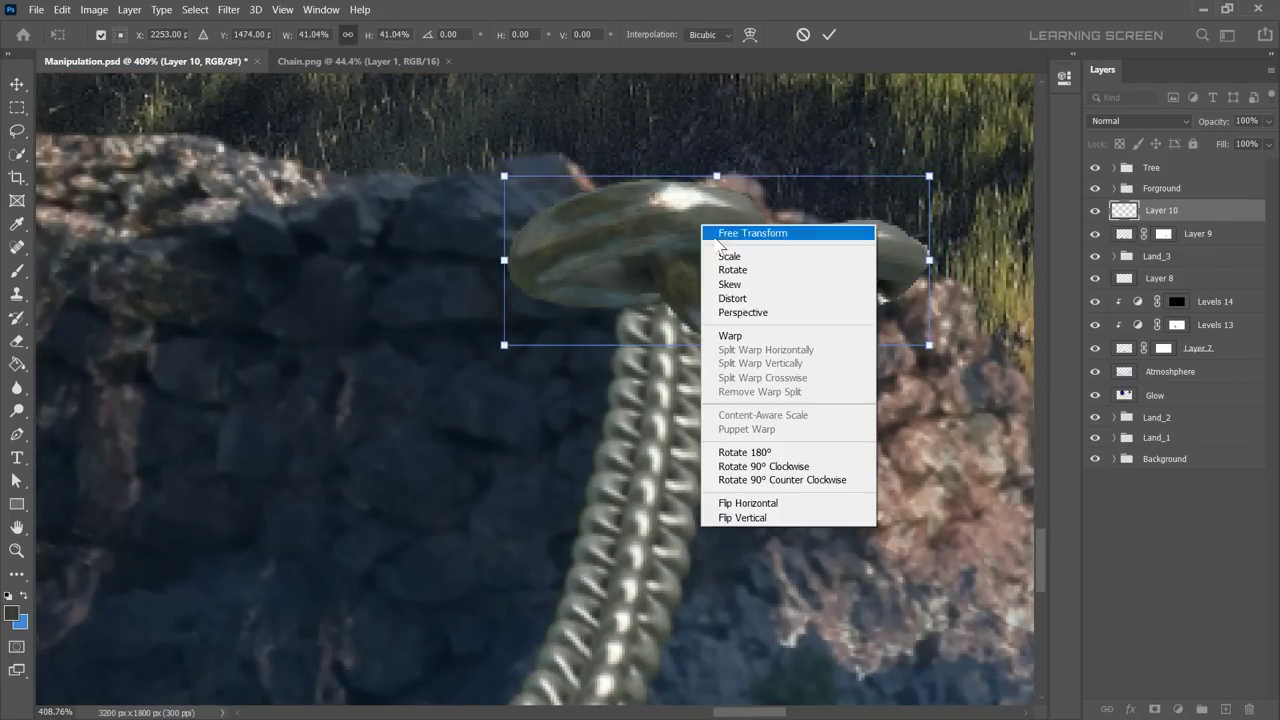
click(714, 229)
scroll(663, 243, down, 5)
key(Return)
Step: Rescale the link to fit the chain end
scroll(684, 433, up, 5)
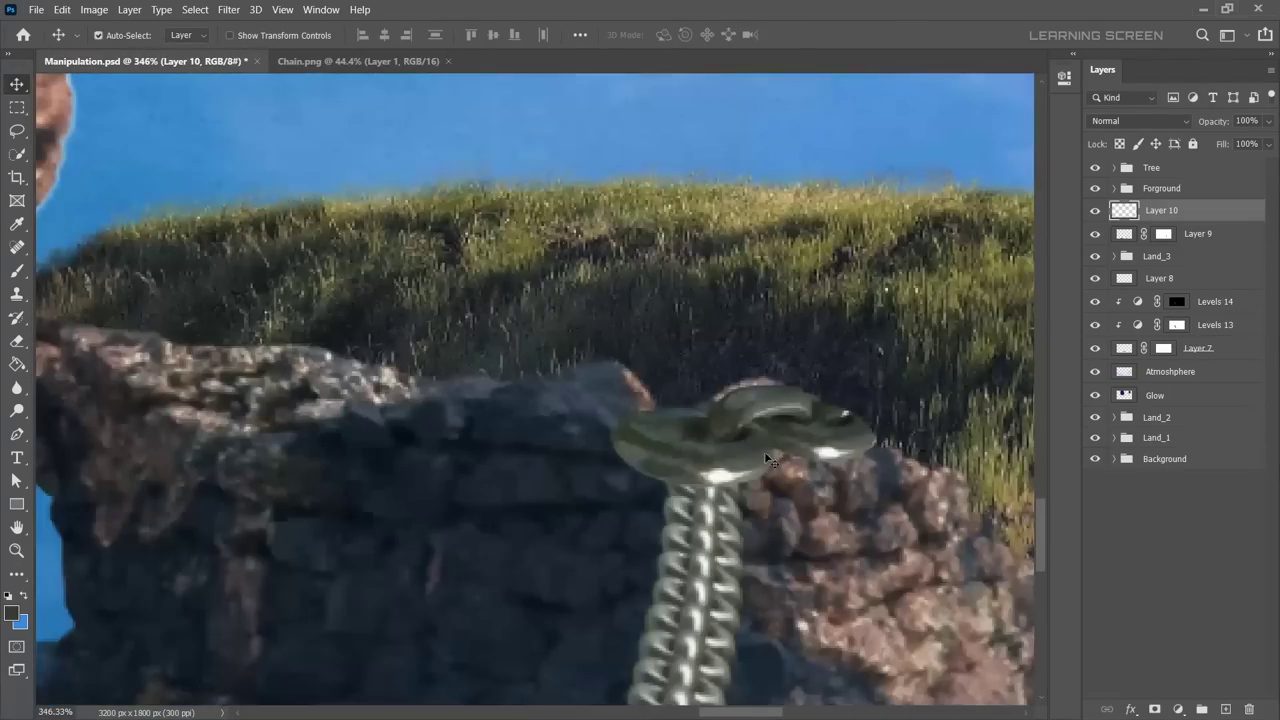
key(ctrl+t)
drag(830, 375, 787, 392)
key(Return)
scroll(725, 442, down, 8)
scroll(730, 532, up, 10)
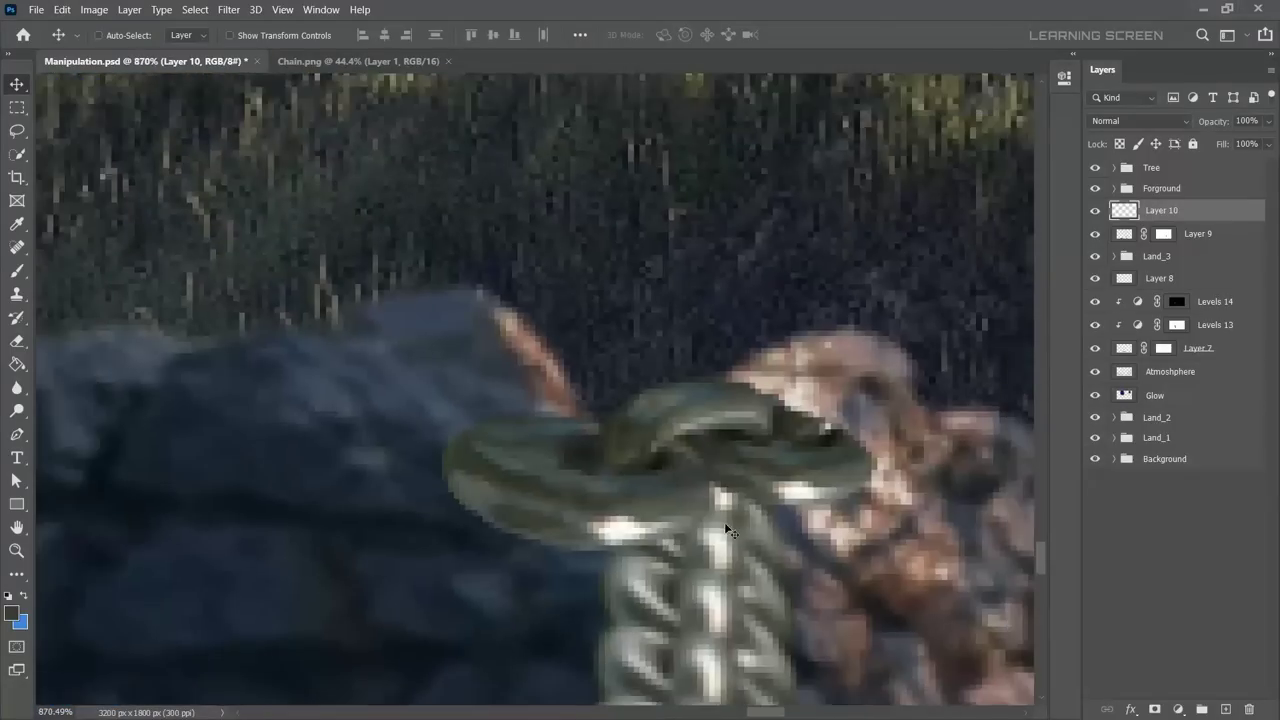
Step: Add a clipped Levels layer to the new chain, invert its mask to black, and make white the paint colour
click(1178, 710)
click(1128, 466)
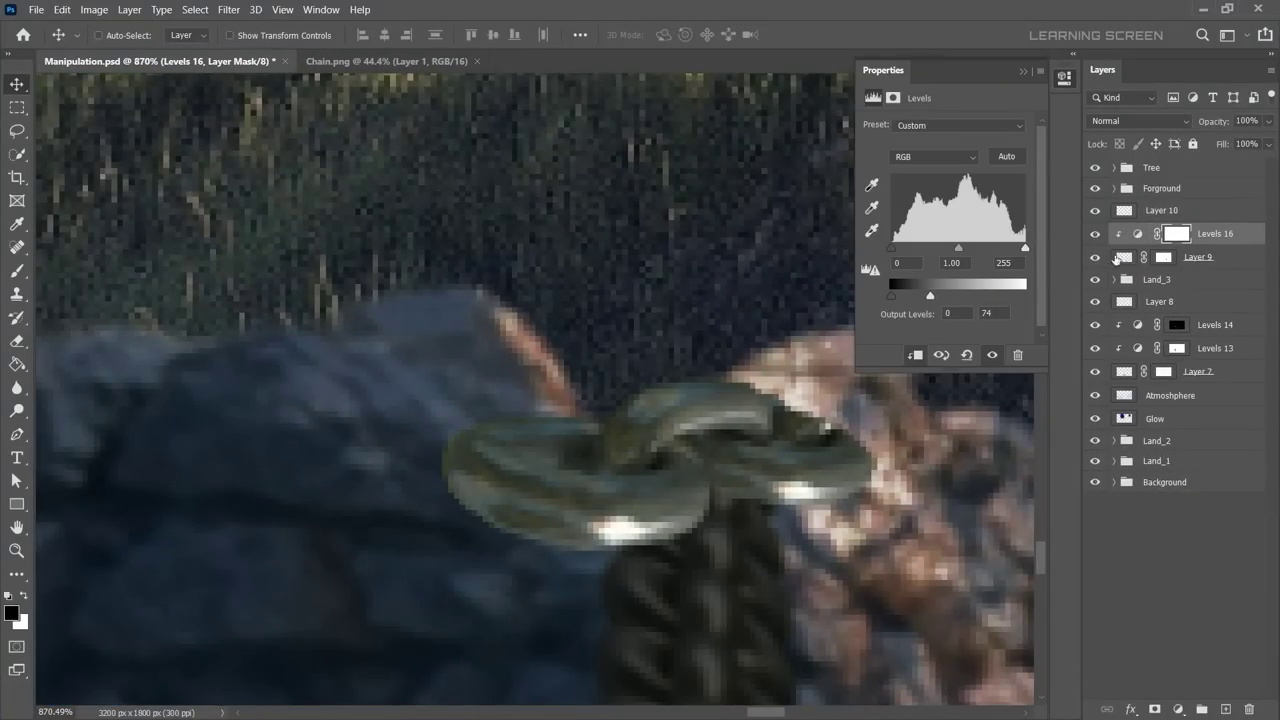
key(ctrl+alt+g)
key(ctrl+i)
scroll(838, 480, up, 2)
click(17, 271)
scroll(700, 450, down, 2)
key(x)
scroll(807, 462, down, 1)
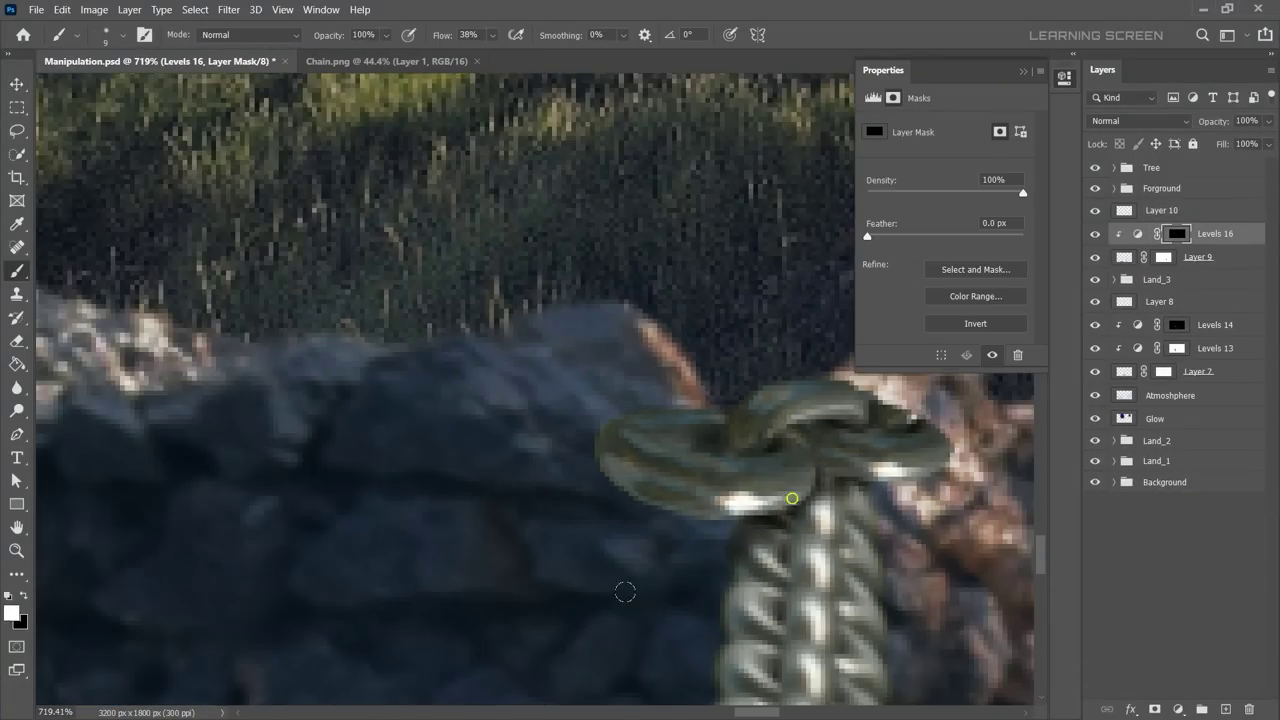
scroll(625, 592, down, 3)
scroll(625, 592, up, 3)
Step: Warp the small link layer to follow the chain
click(1160, 210)
key(ctrl+t)
right_click(795, 158)
click(820, 268)
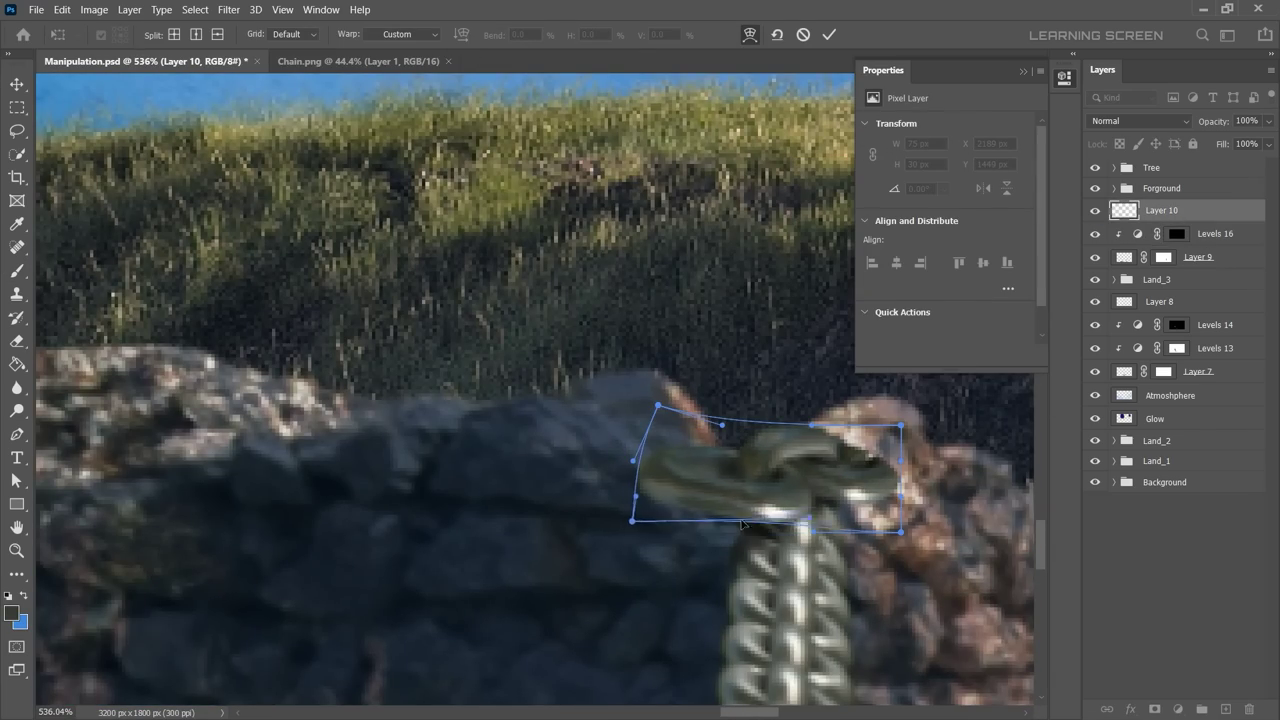
key(Return)
scroll(659, 522, down, 3)
scroll(659, 522, up, 4)
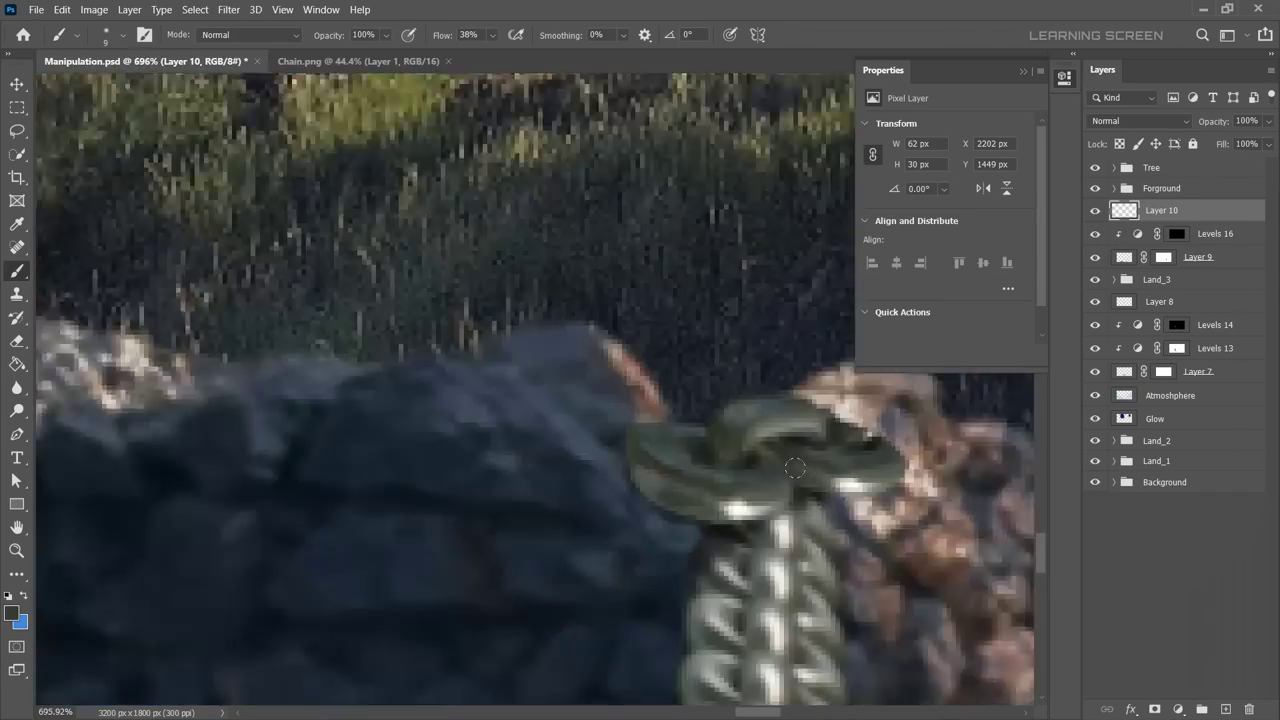
Step: Add Levels 17 clipped to the link and invert its mask to black
click(1178, 710)
click(1128, 466)
key(ctrl+alt+g)
click(1176, 214)
key(ctrl+i)
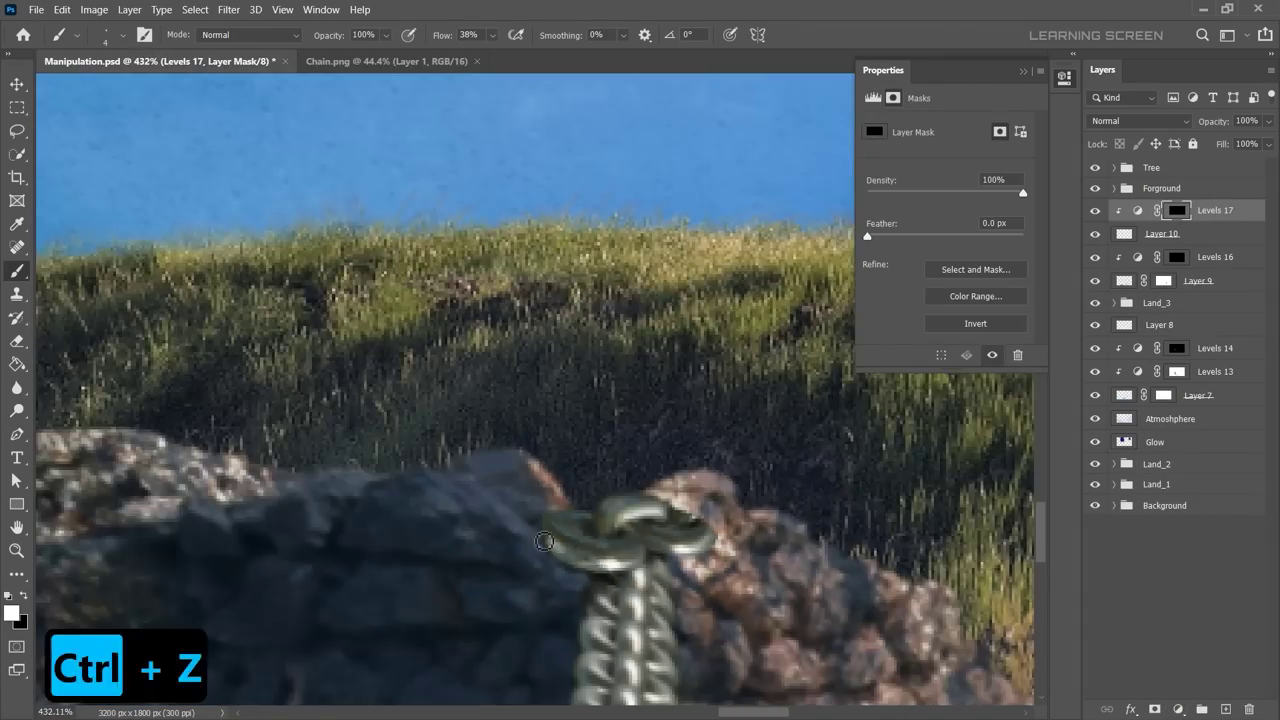
key(ctrl+minus)
key(ctrl+minus)
key(ctrl+minus)
Step: Group the second chain's layers into Group 1
key(v)
shift+click(1225, 285)
key(ctrl+g)
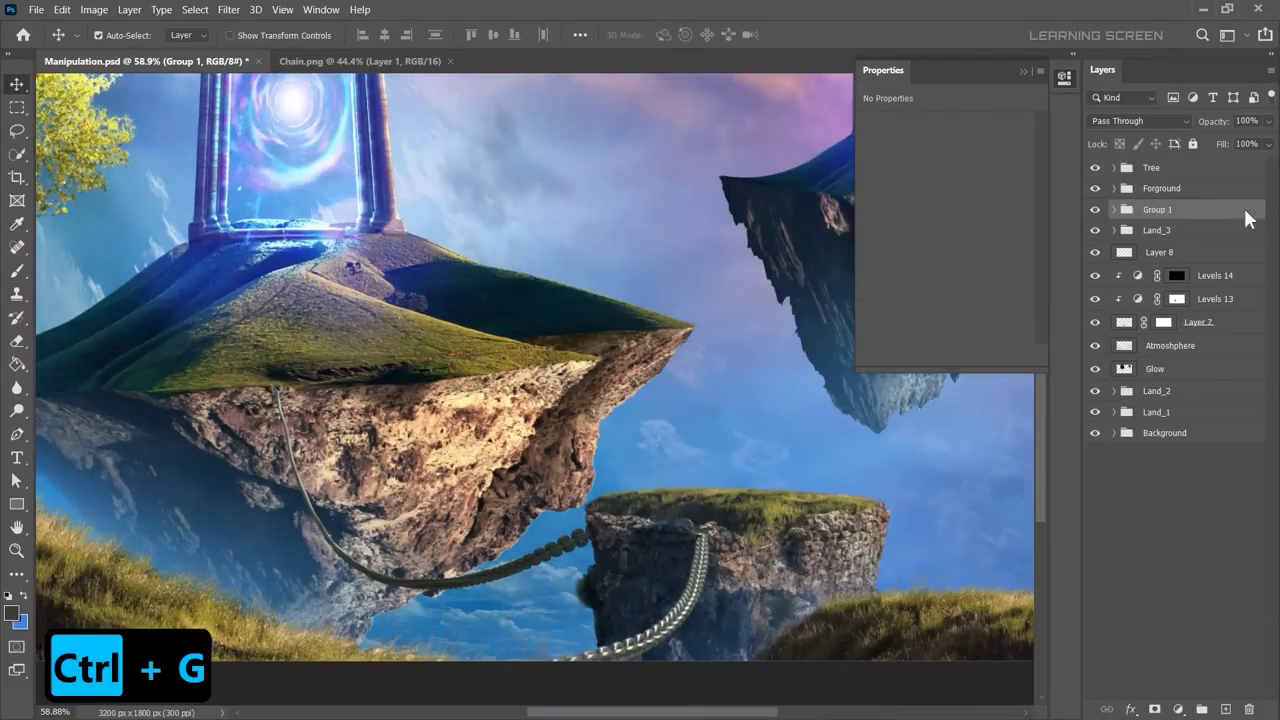
Step: Group Layer 8 through Layer 7 as Chain1 and rename Group 1 to Chain2
click(1160, 252)
shift+click(1198, 322)
text(Chain1)
key(Return)
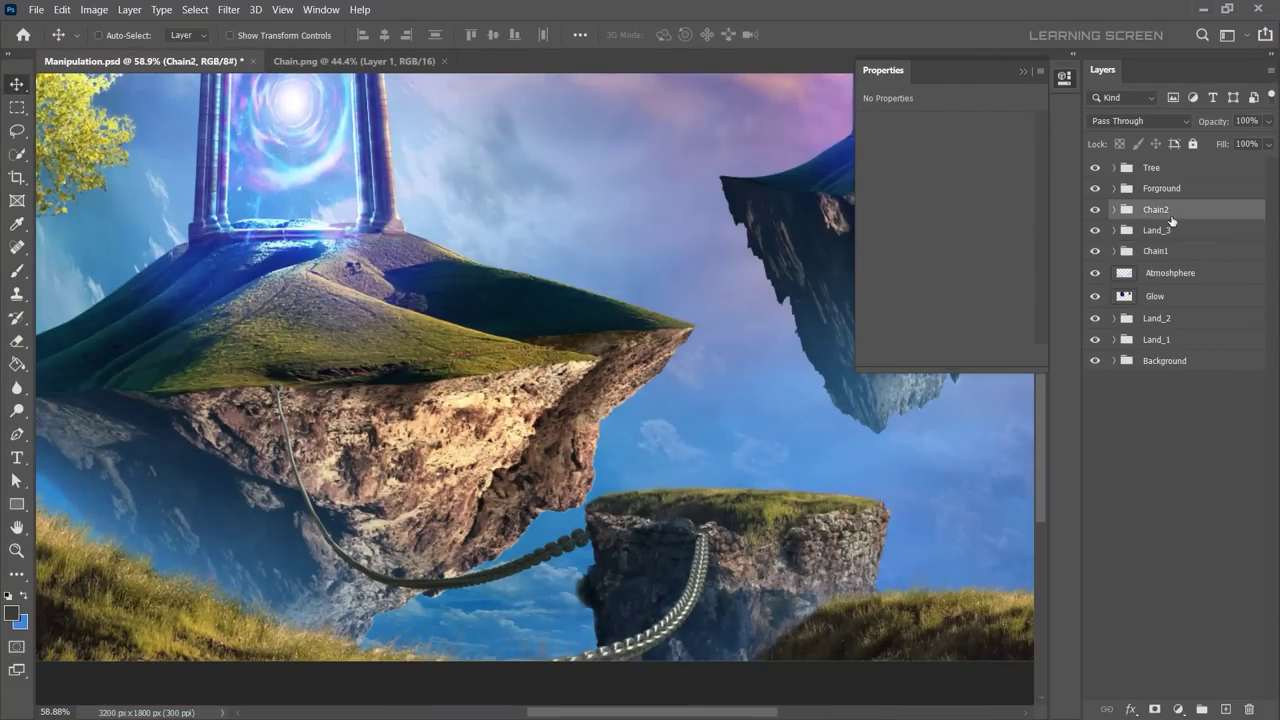
key(ctrl+z)
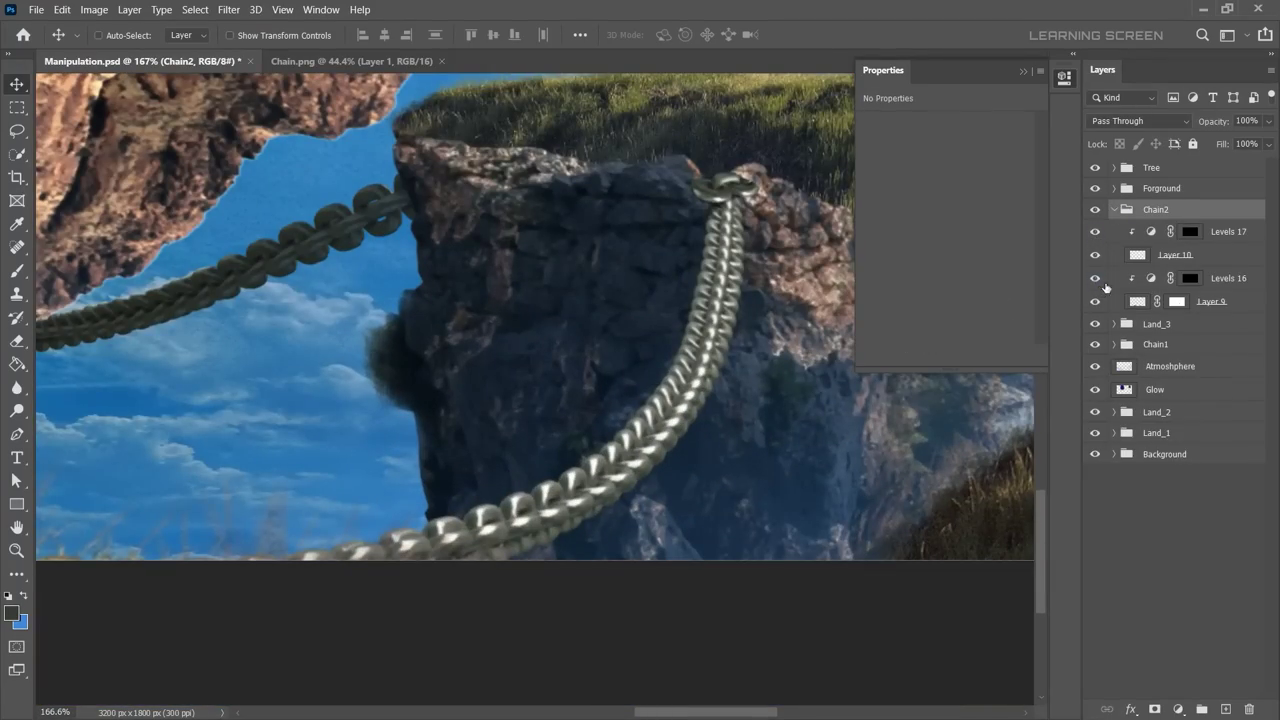
Step: Undo stray strokes on the Levels 16 mask
click(1190, 278)
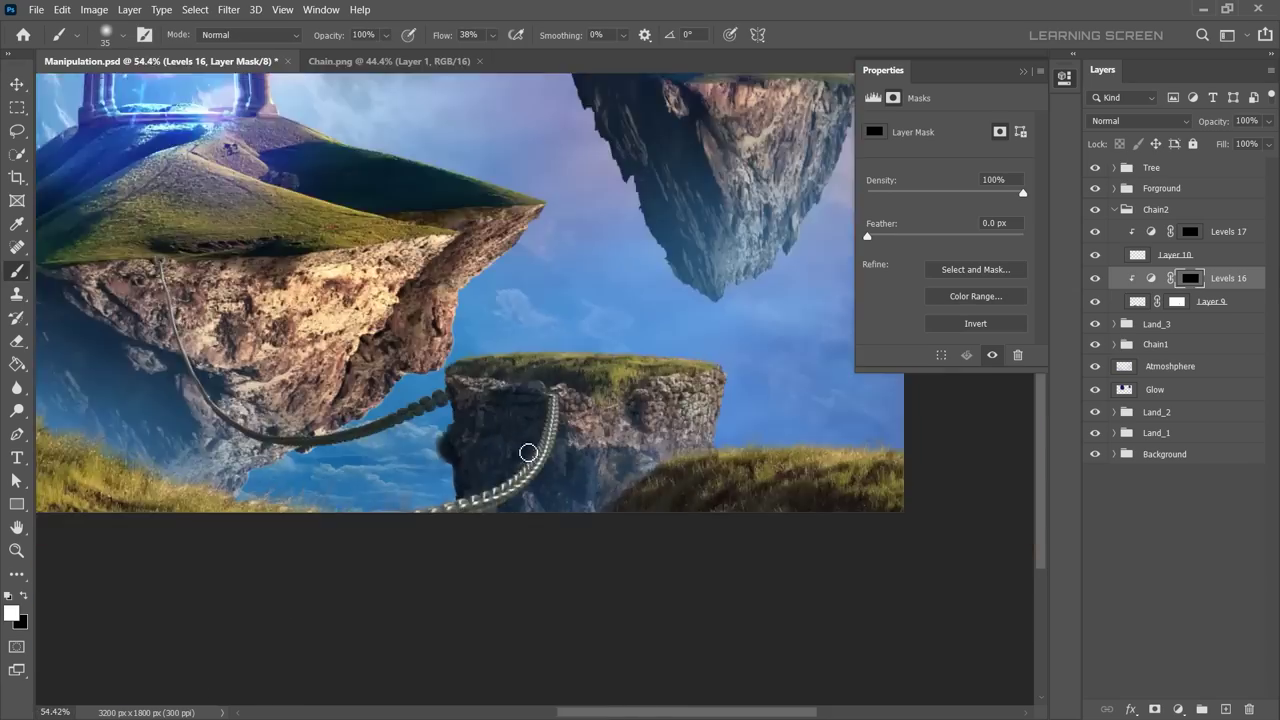
key(ctrl+z)
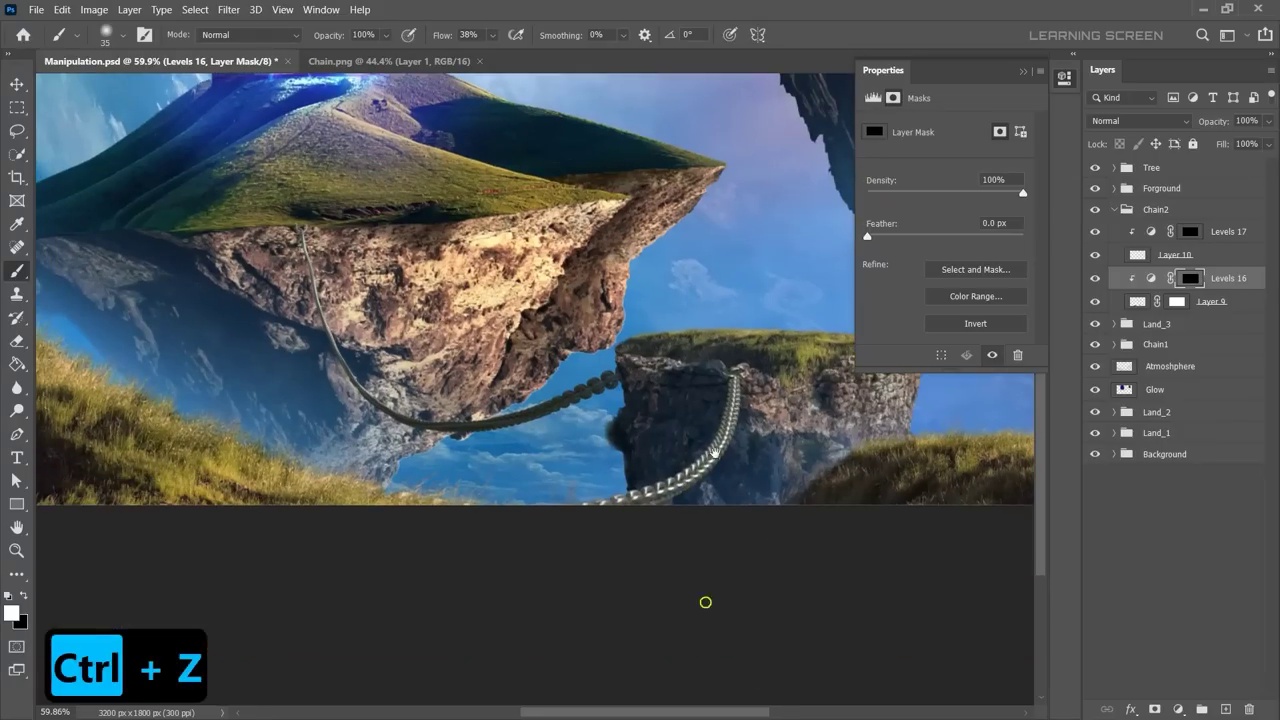
key(ctrl+z)
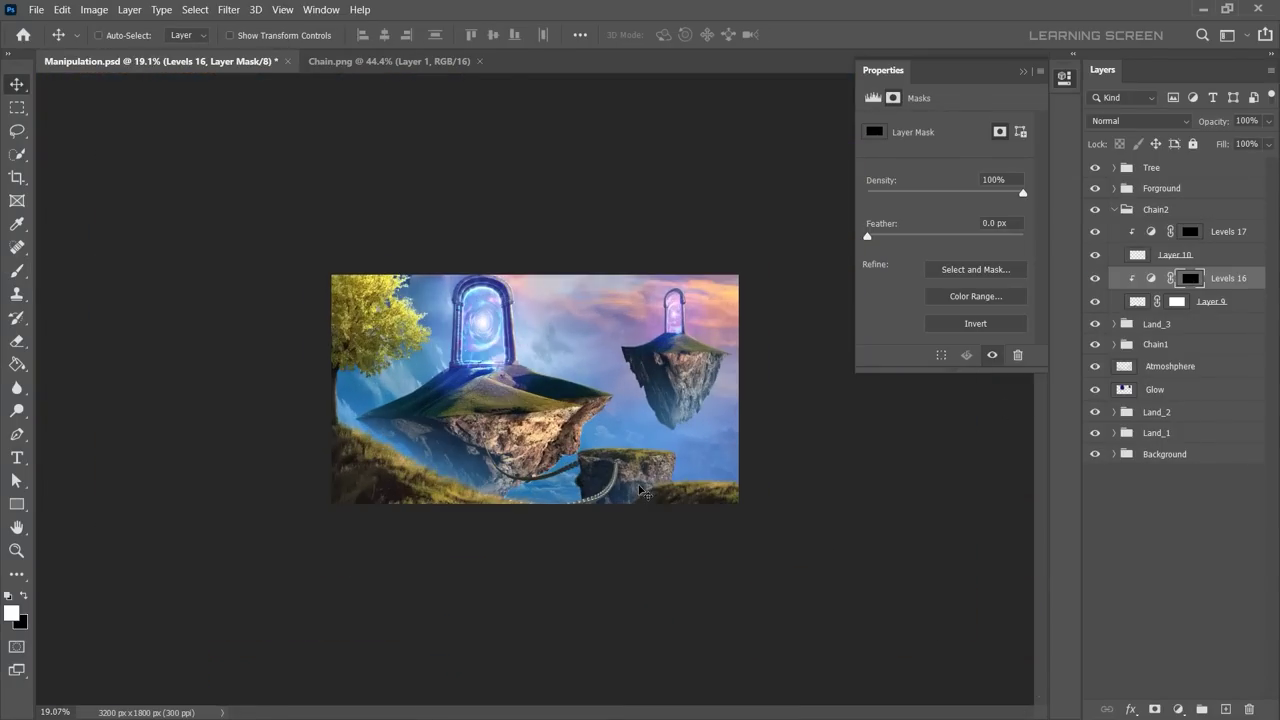
Step: Copy a chain from Chain.png and paste it into Manipulation.psd
click(383, 61)
drag(385, 488, 135, 490)
key(ctrl+c)
click(160, 61)
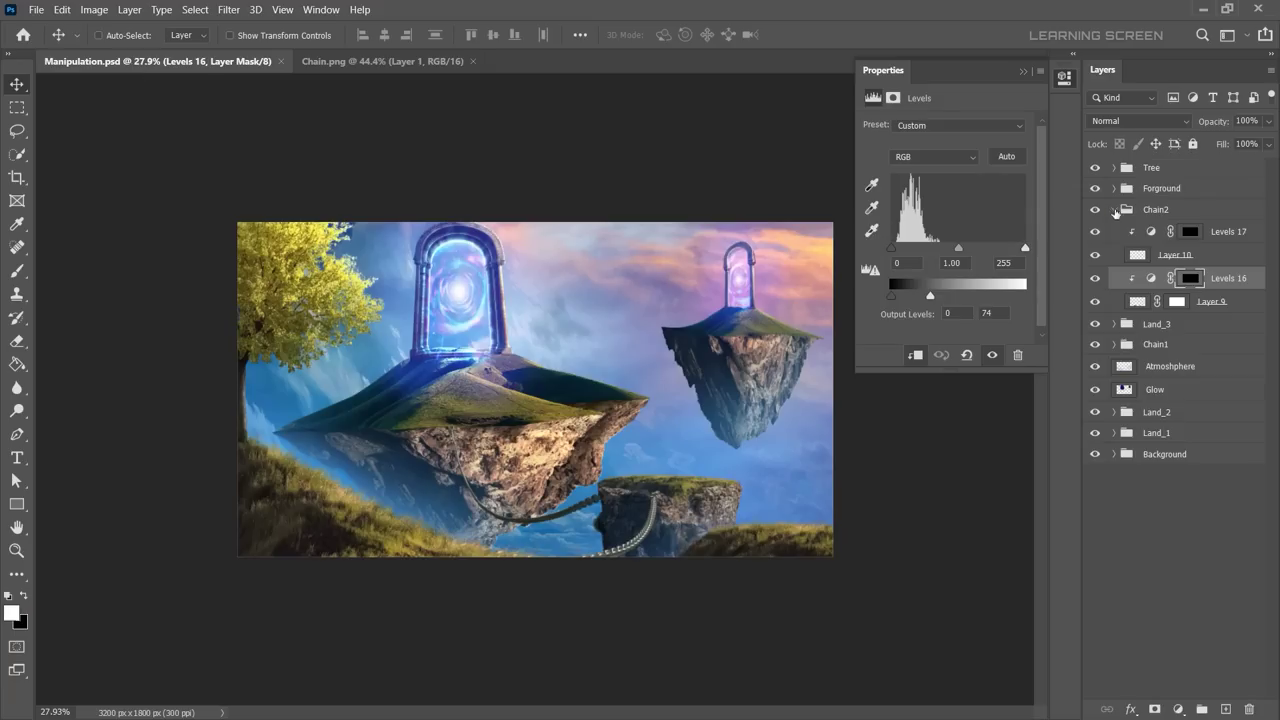
key(ctrl+v)
Step: Warp the pasted chain as Layer 11 and add clipped Levels 18 and Curves 2 with black masks
key(ctrl+t)
right_click(650, 600)
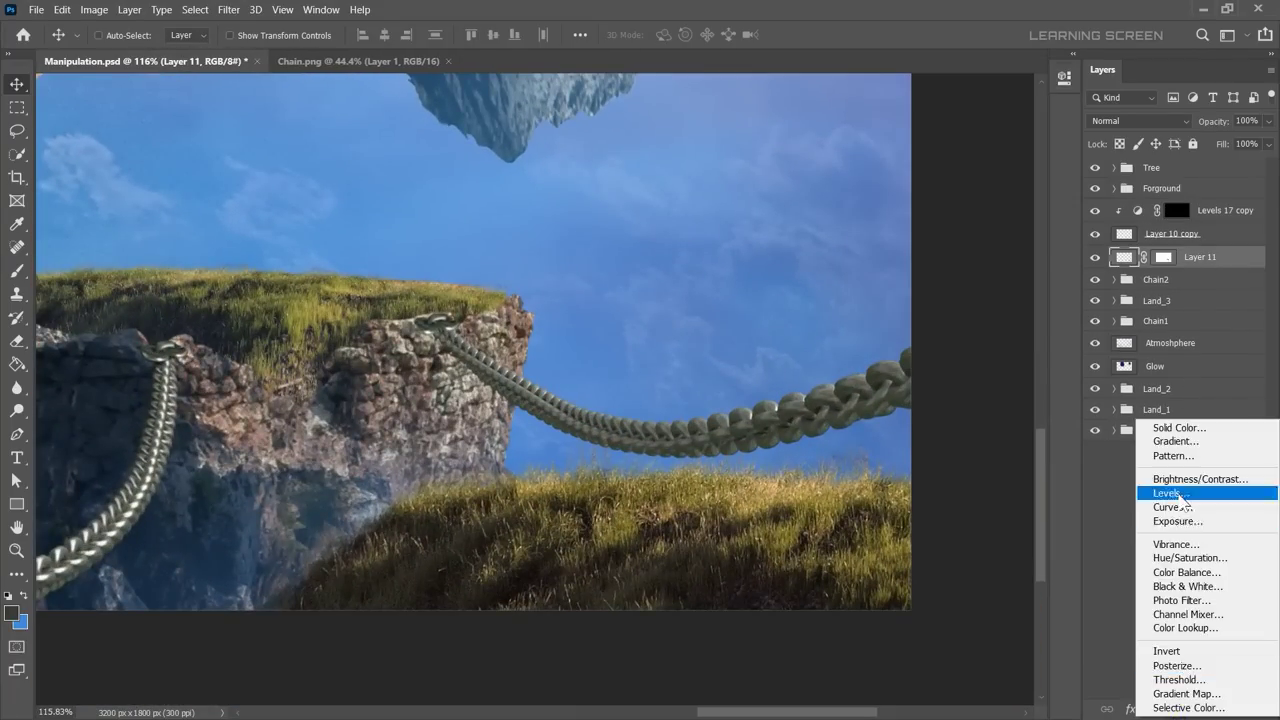
key(ctrl+i)
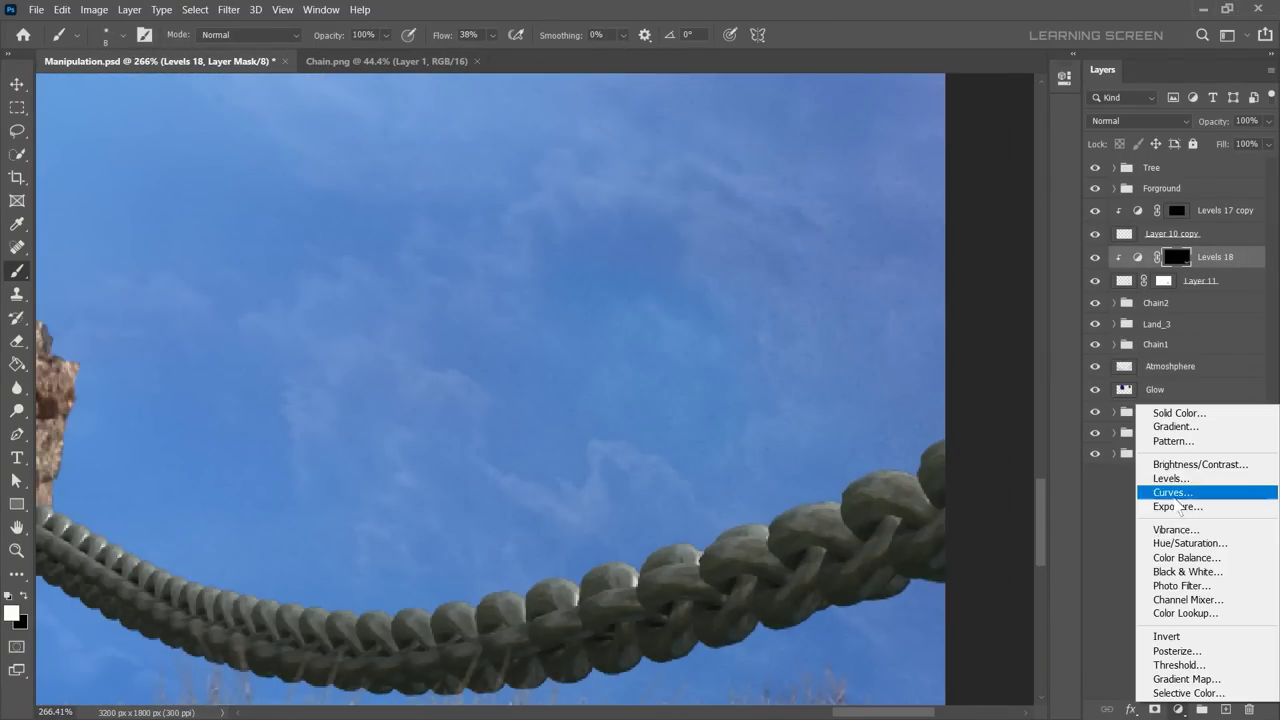
click(1172, 493)
key(ctrl+i)
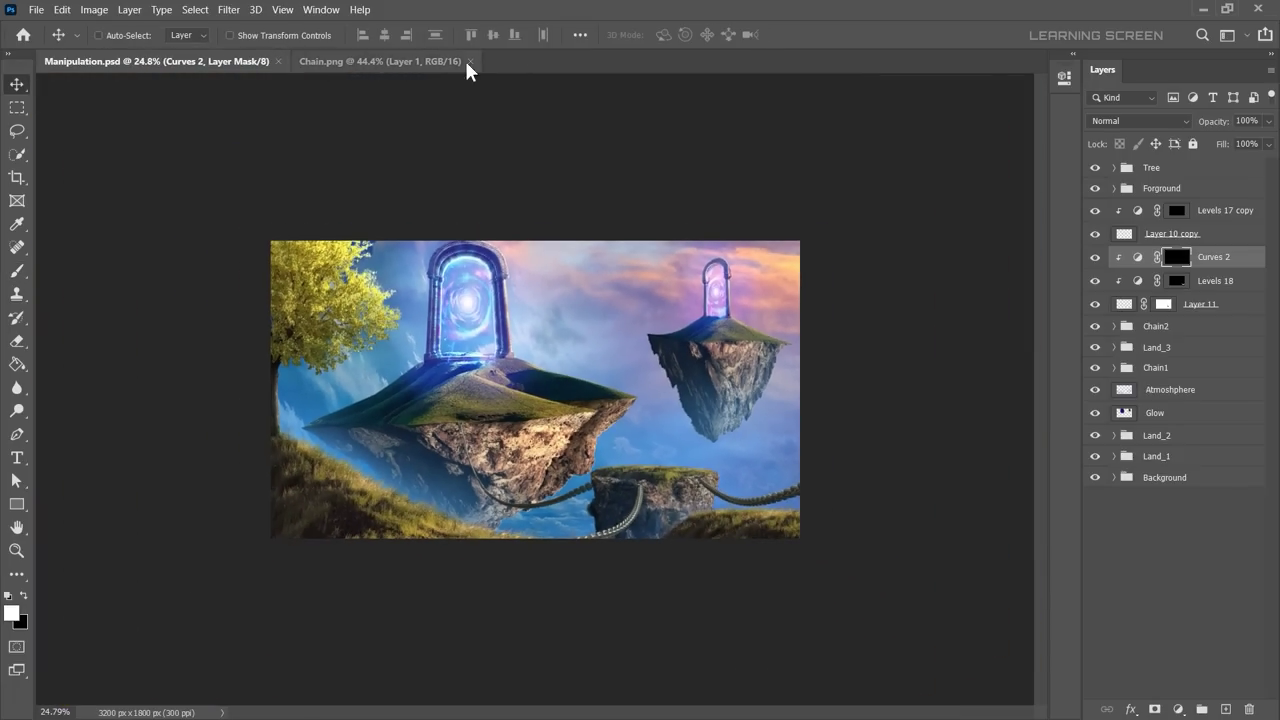
Step: Open Birds.png and copy the entire image
key(ctrl+o)
key(ctrl+a)
key(ctrl+c)
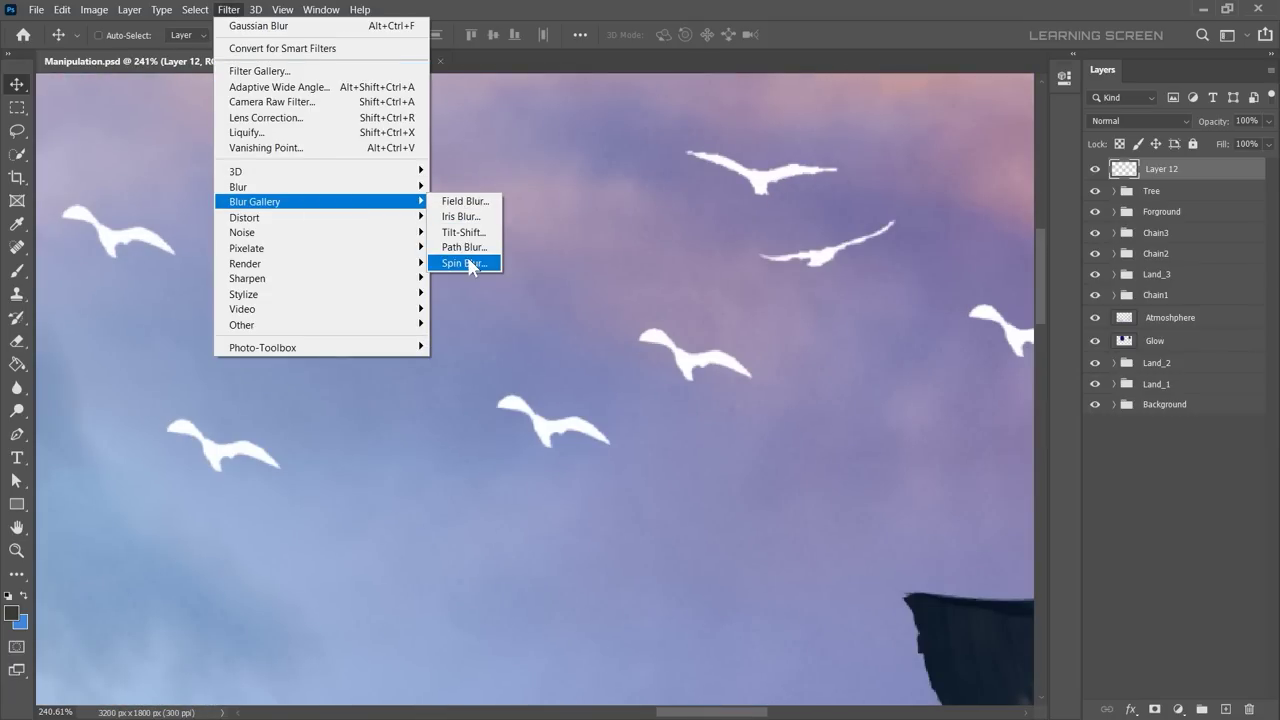
Step: Apply a Path Blur to the white birds on Layer 12
click(465, 247)
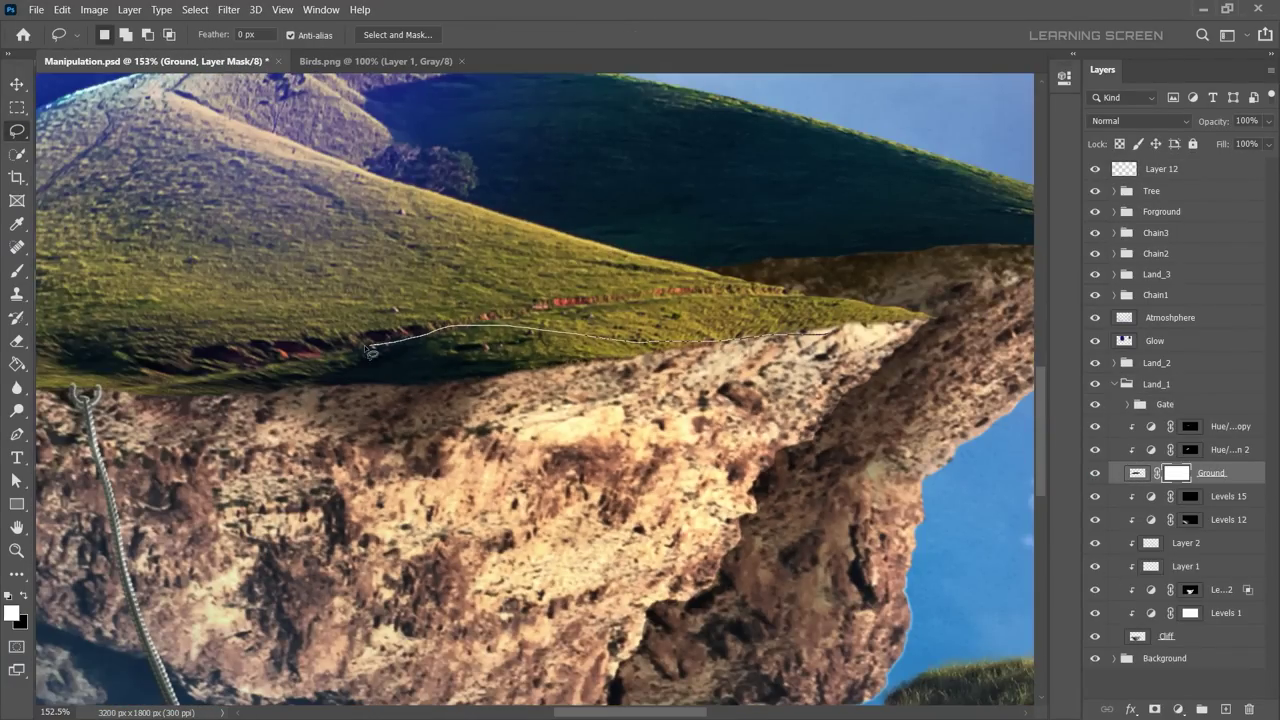
Step: Outline the rock under the grass and touch up Layer 2 with Eraser and Brush
drag(423, 343, 798, 416)
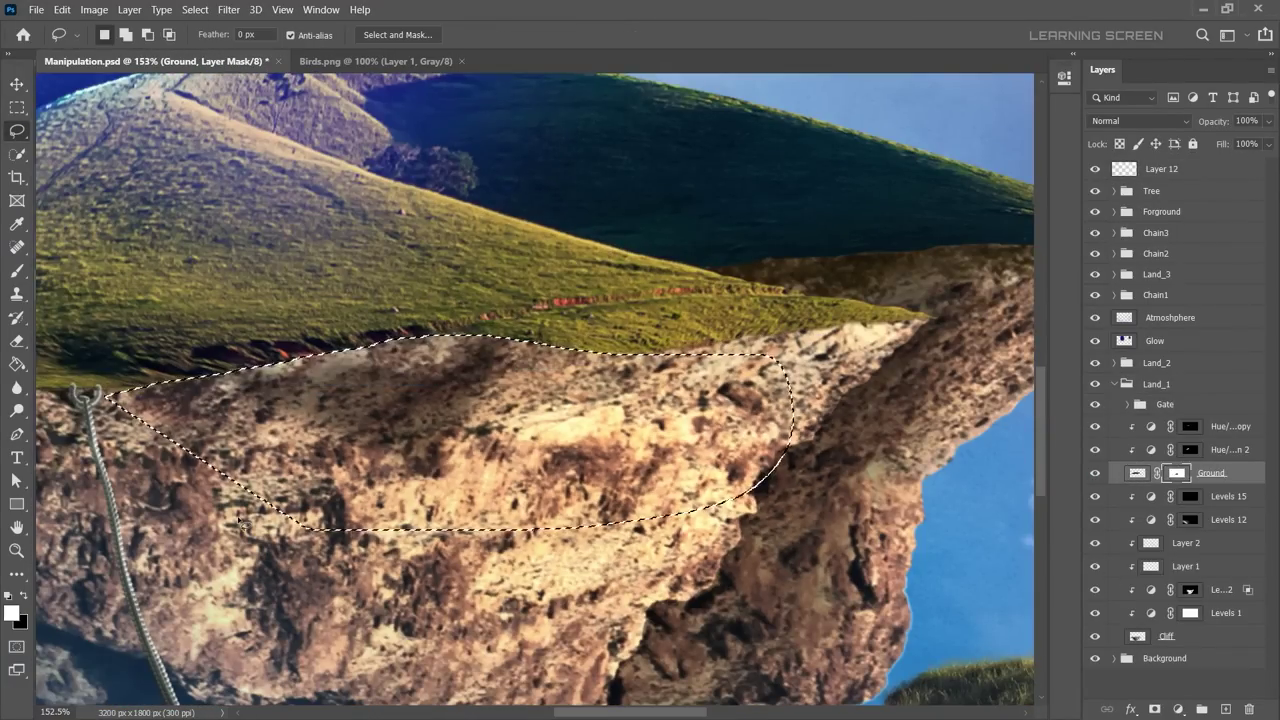
scroll(797, 343, up, 3)
scroll(284, 320, down, 3)
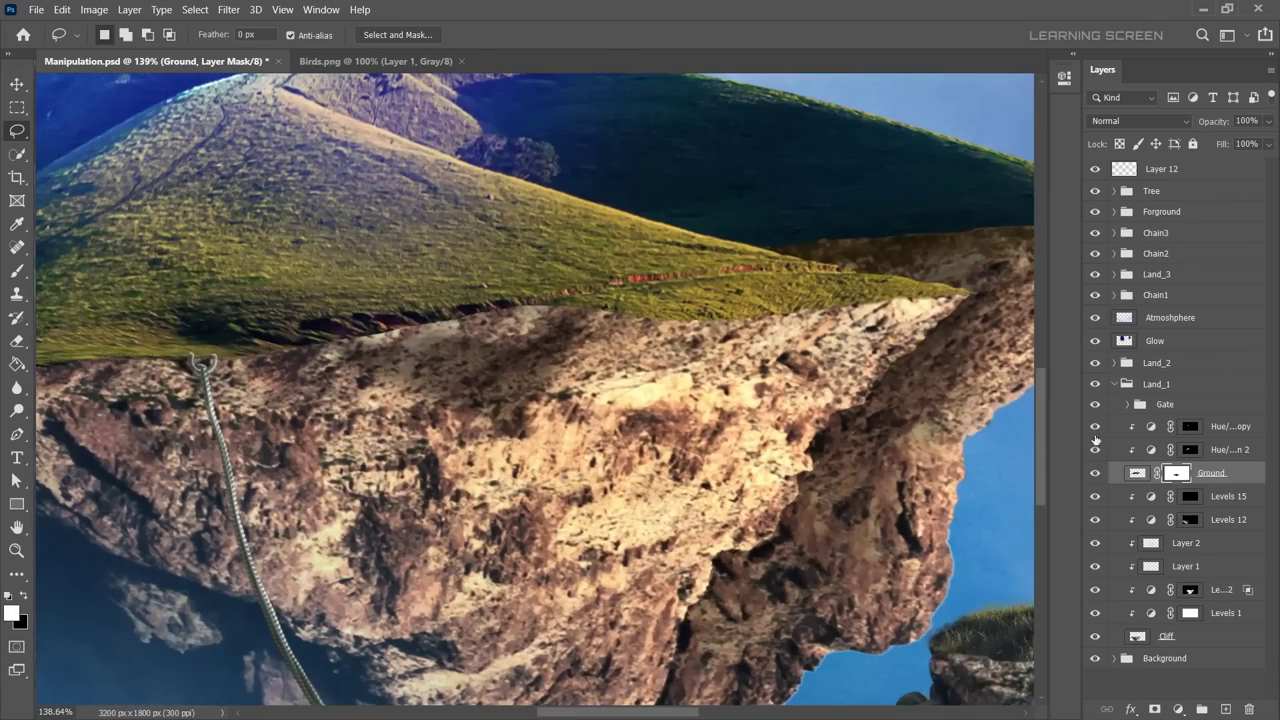
click(1160, 542)
click(16, 340)
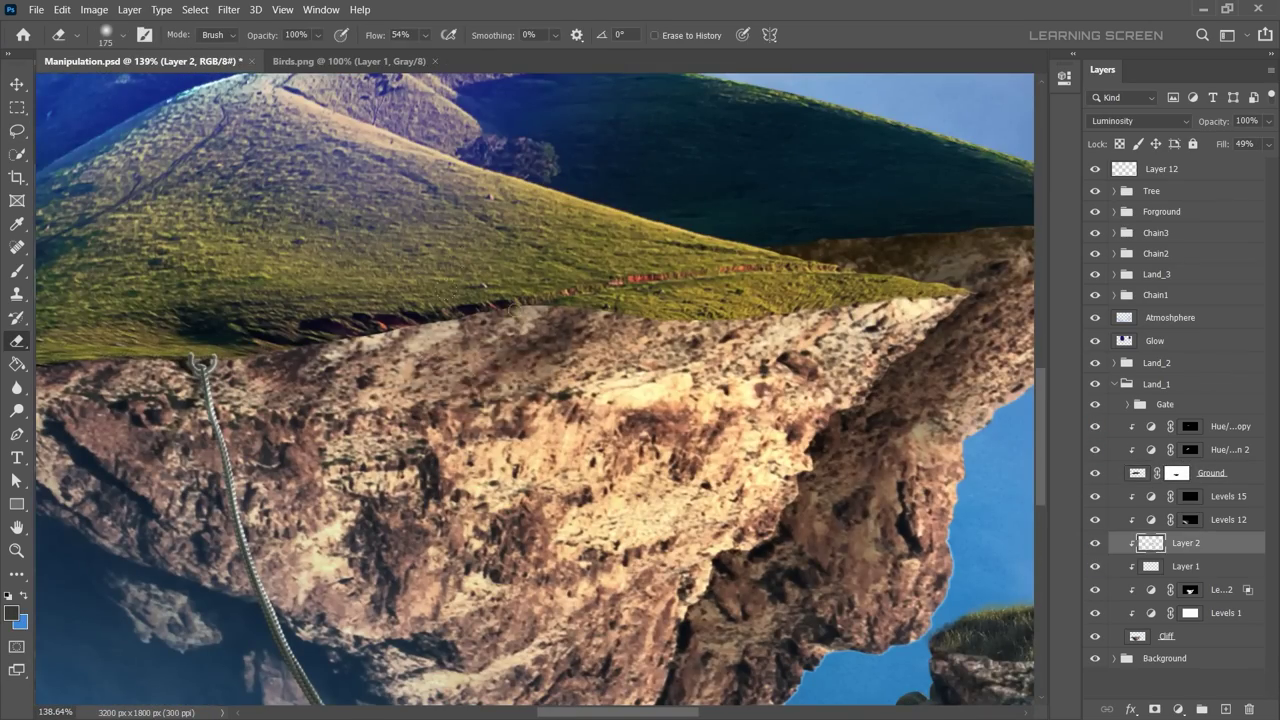
key(b)
scroll(326, 483, down, 3)
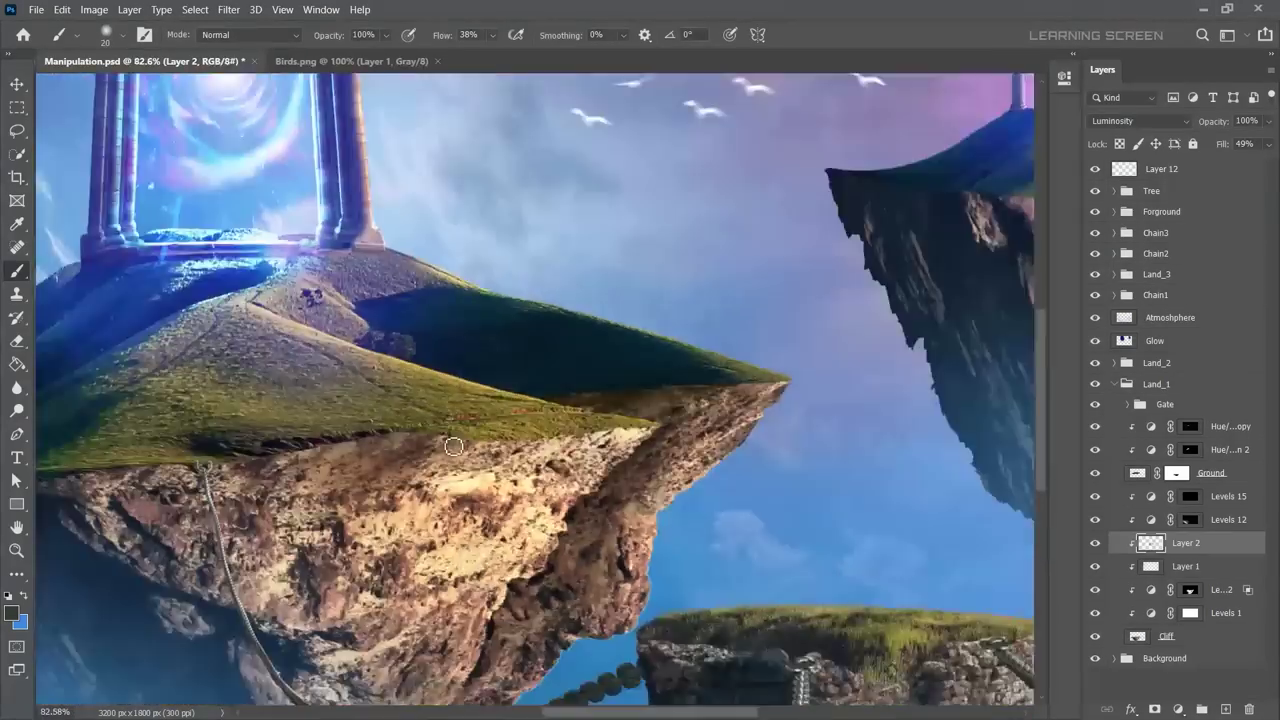
Step: Outline the rock below the grass edge on the Ground mask, erase it, and save Manipulation.psd
click(1176, 472)
scroll(453, 446, up, 5)
key(l)
drag(453, 446, 658, 405)
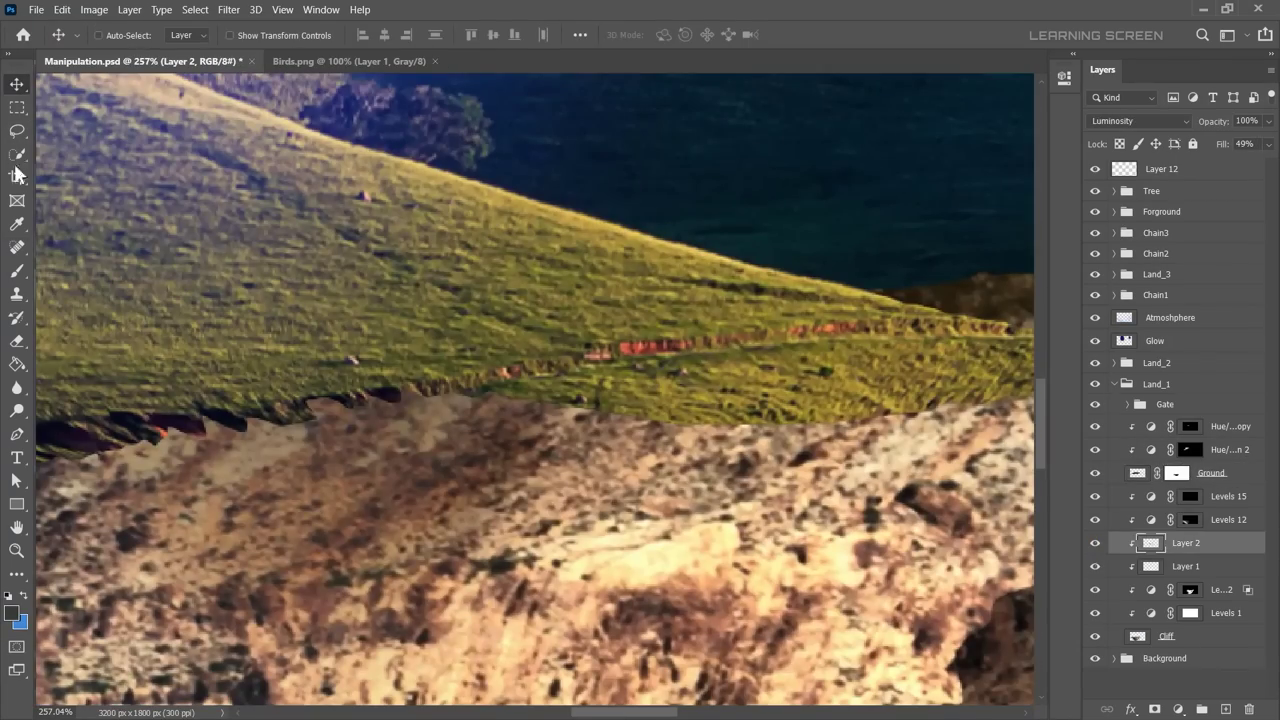
key(e)
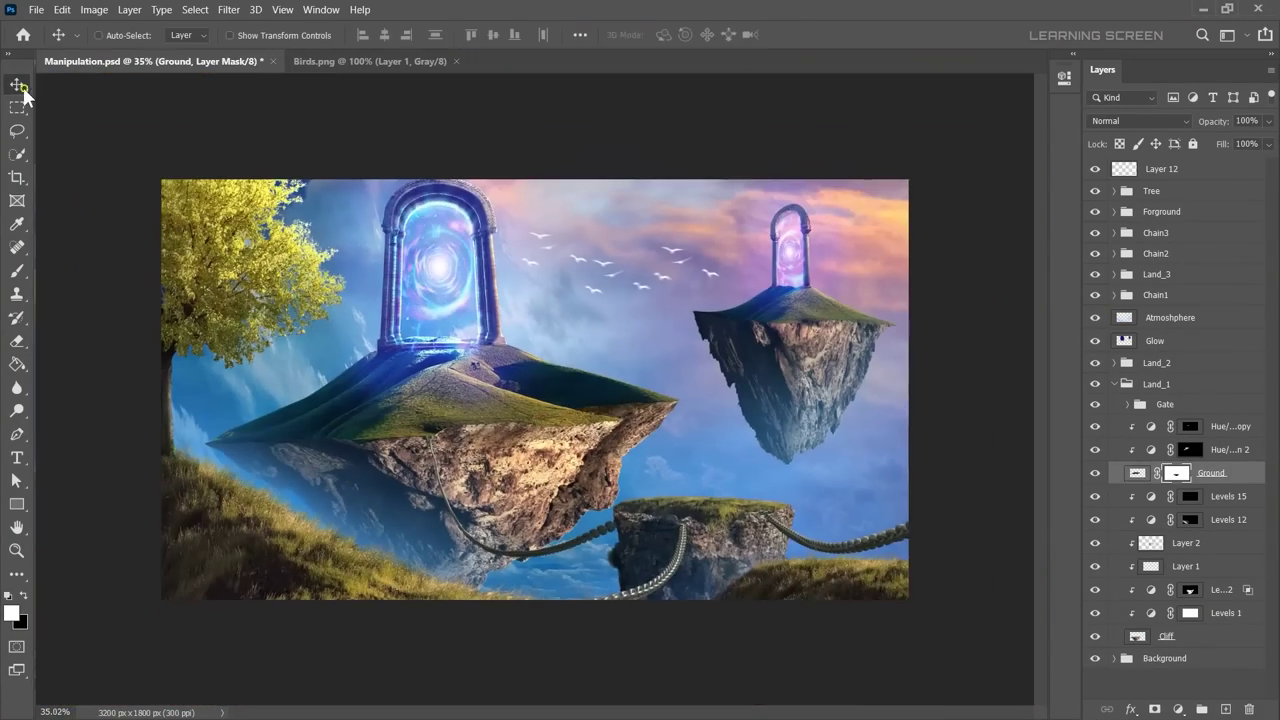
key(ctrl+s)
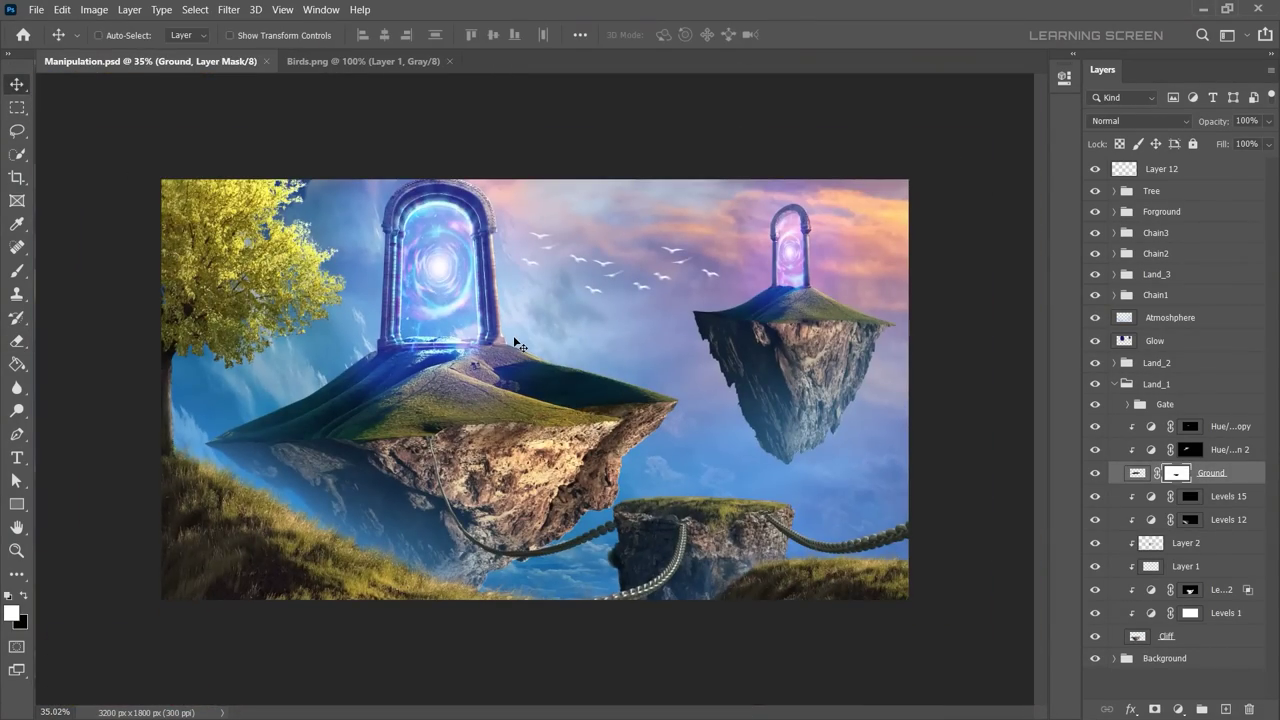
Step: Collapse the Land_1 group and swap the foreground and background colours
scroll(710, 322, up, 5)
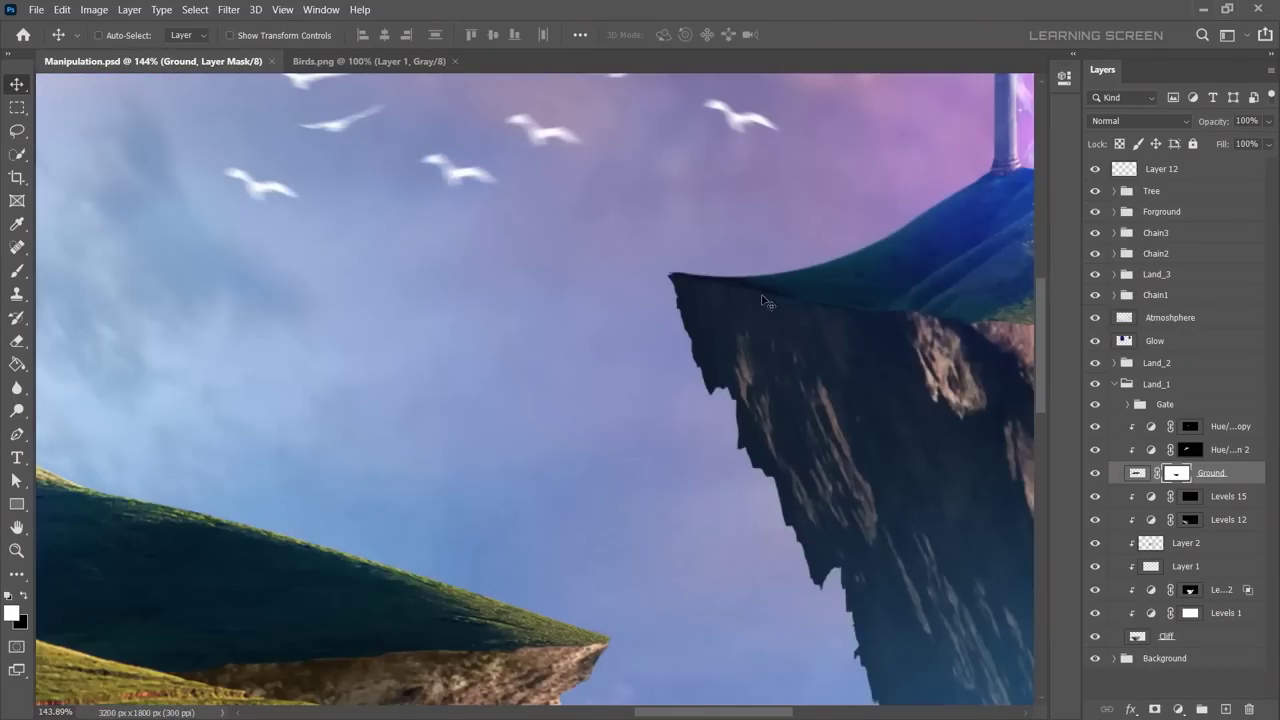
scroll(710, 322, up, 4)
click(1115, 384)
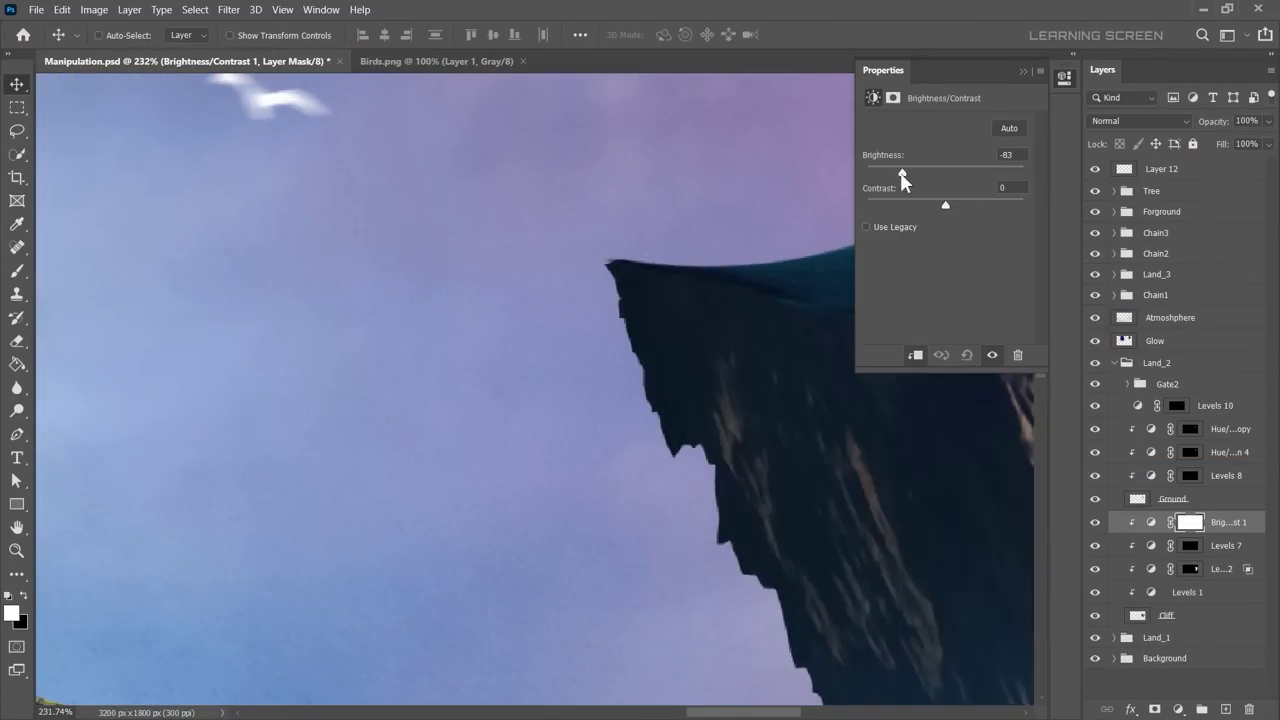
scroll(620, 263, down, 2)
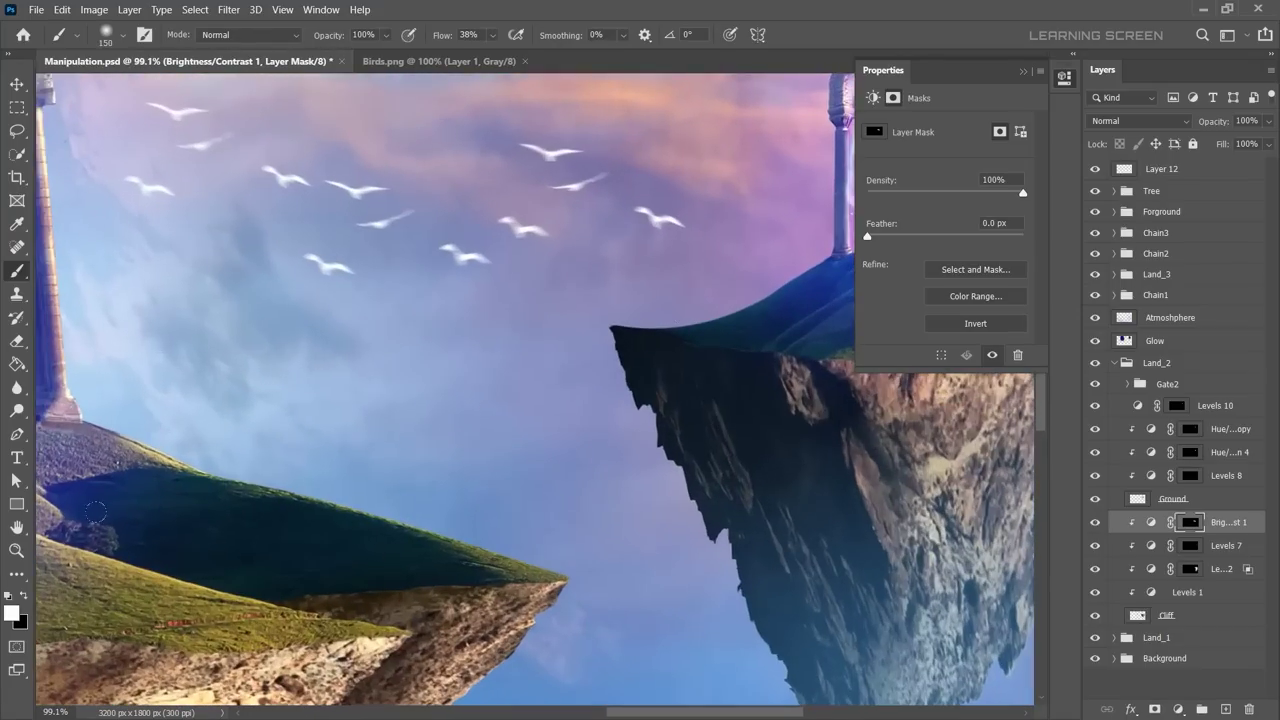
scroll(547, 355, down, 5)
key(x)
key(v)
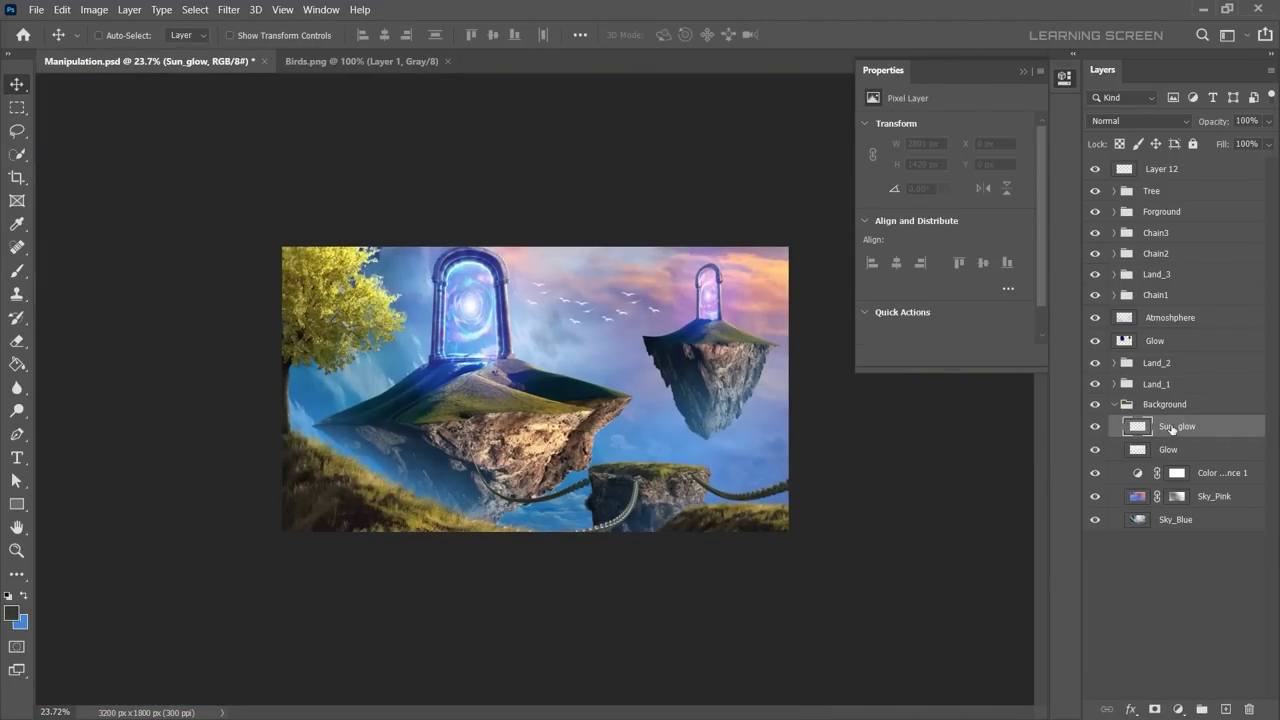
Step: Paint a soft pale-yellow glow into the sky on the Sun_glow layer
click(11, 612)
click(994, 409)
right_click(696, 377)
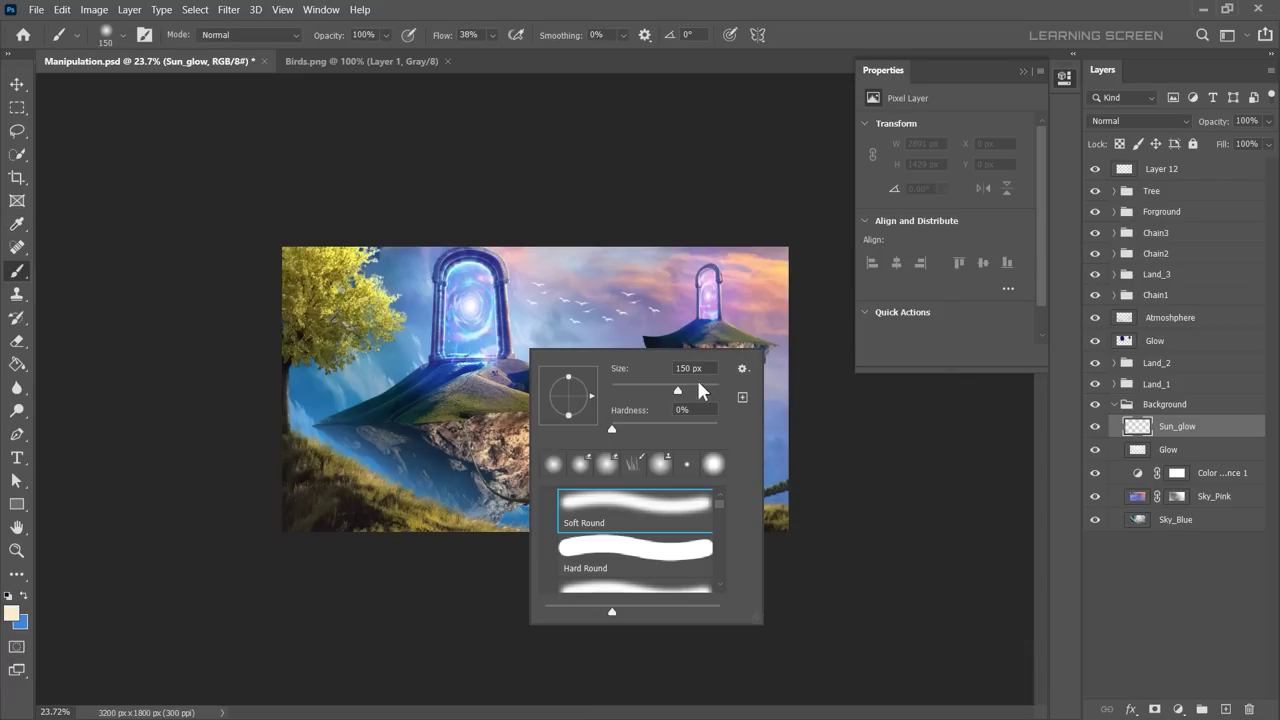
key(Escape)
click(762, 312)
key(v)
Step: Rename the bird layer to Birds and pick a new foreground colour
scroll(716, 468, up, 2)
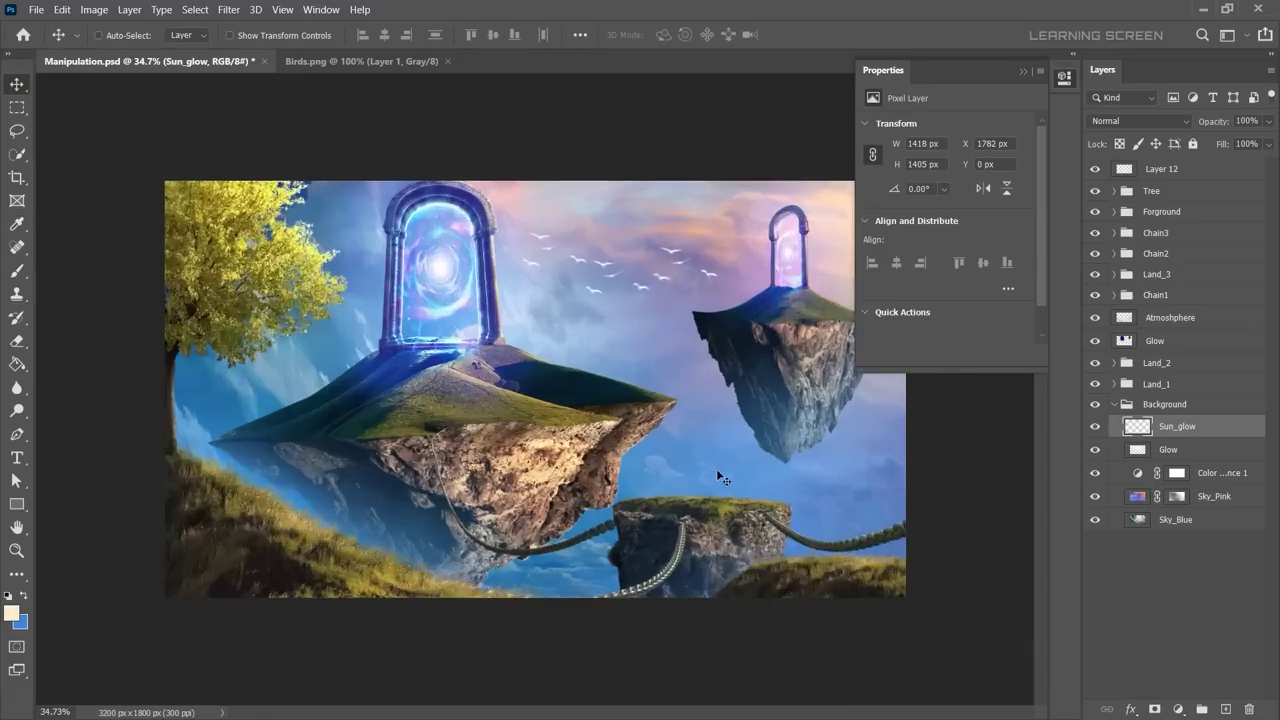
scroll(686, 458, up, 2)
click(1160, 168)
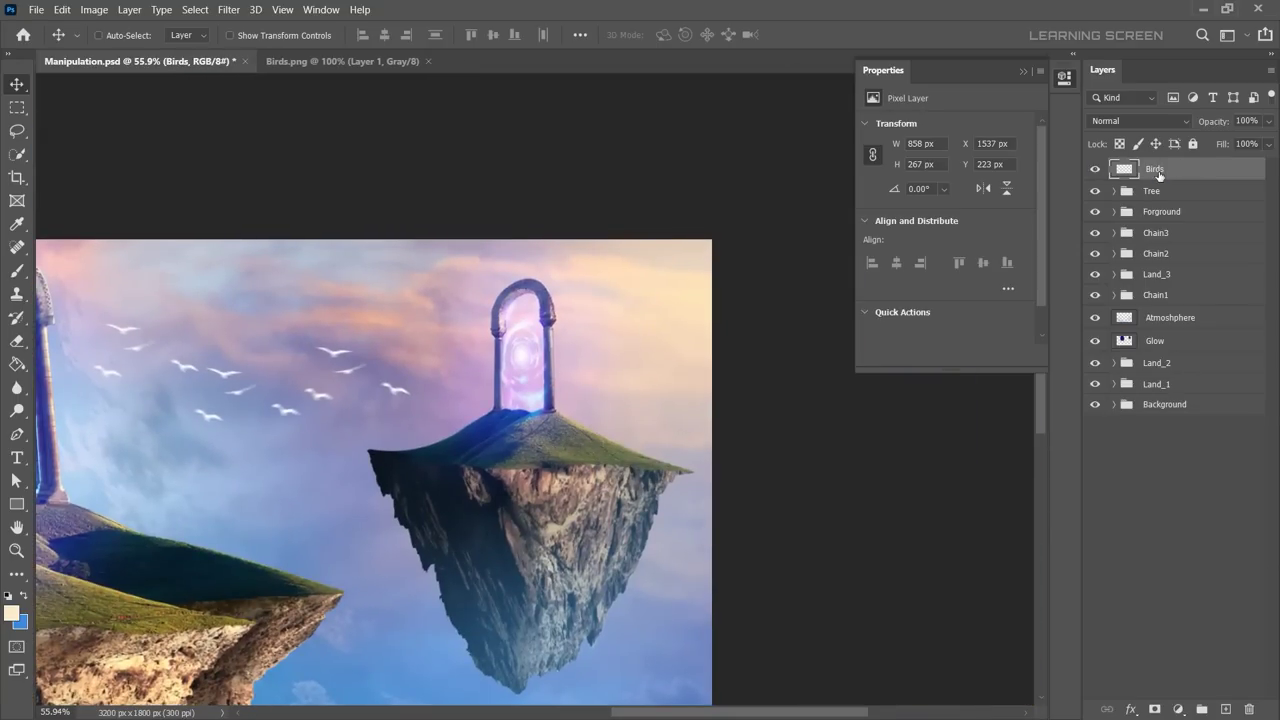
click(11, 612)
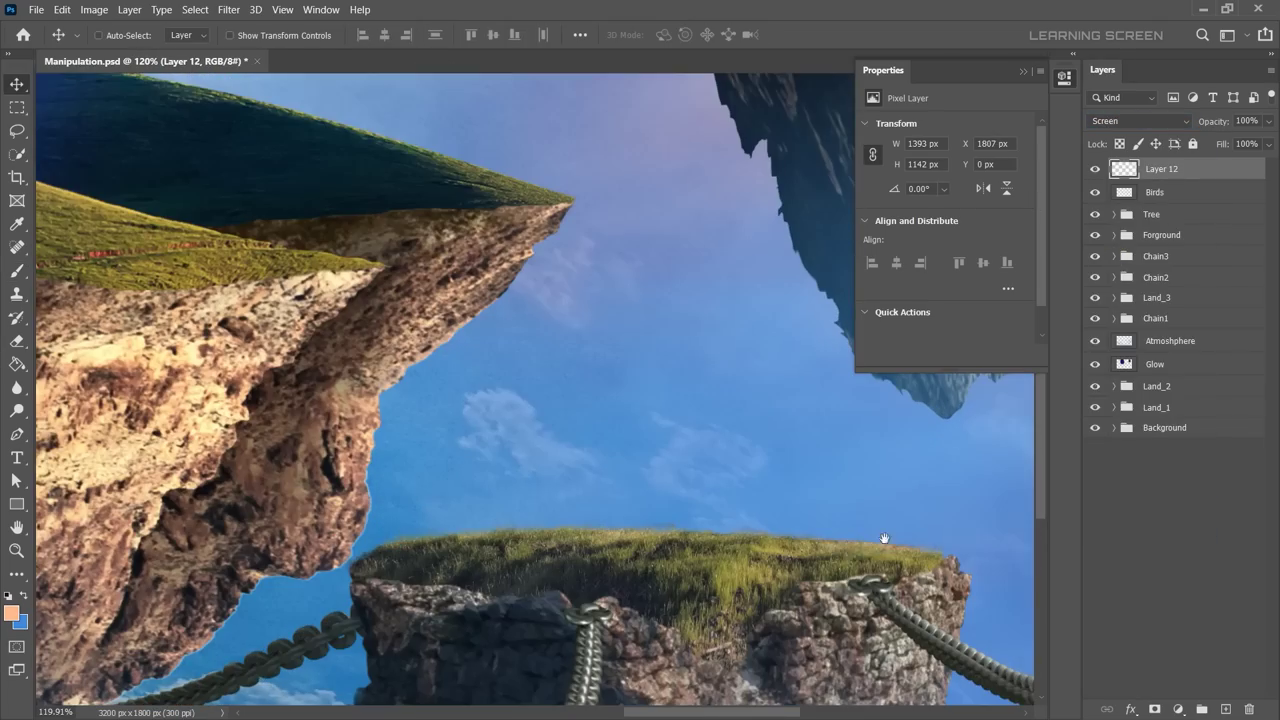
Step: Invert Land_3's Exposure 3 mask to black and brush the exposure in
scroll(845, 552, up, 5)
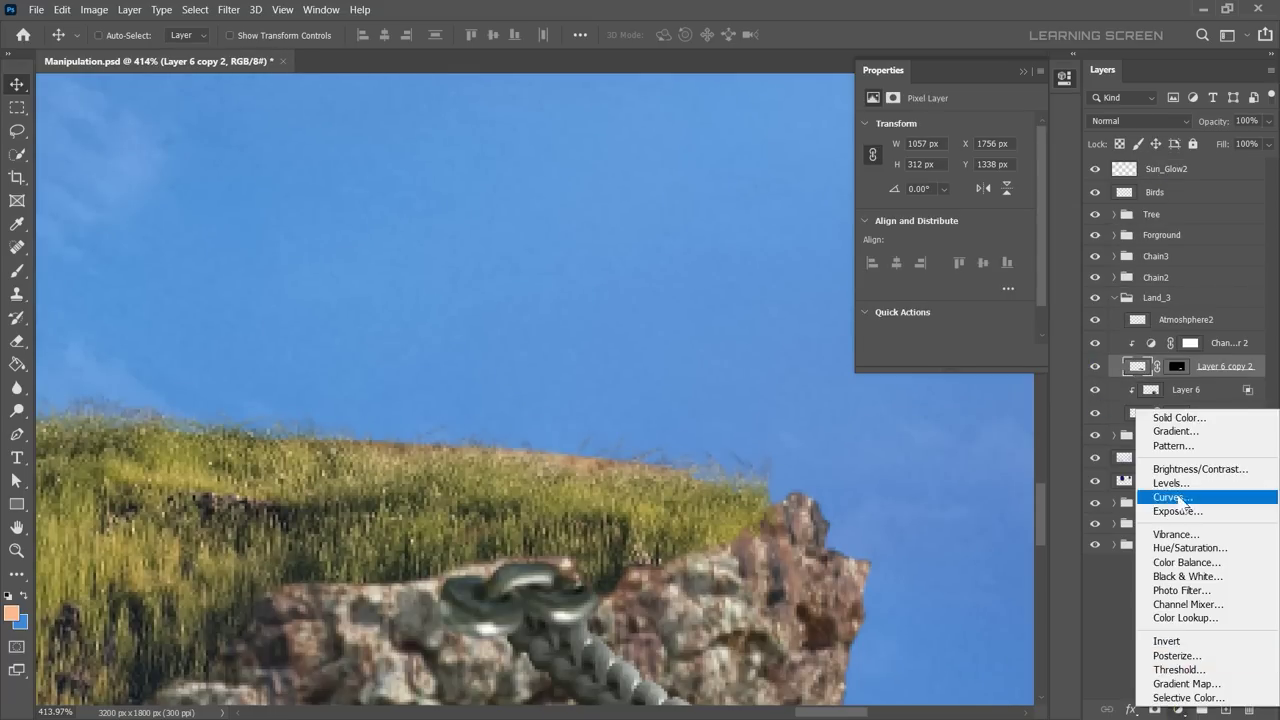
scroll(826, 382, up, 2)
key(ctrl+i)
key(b)
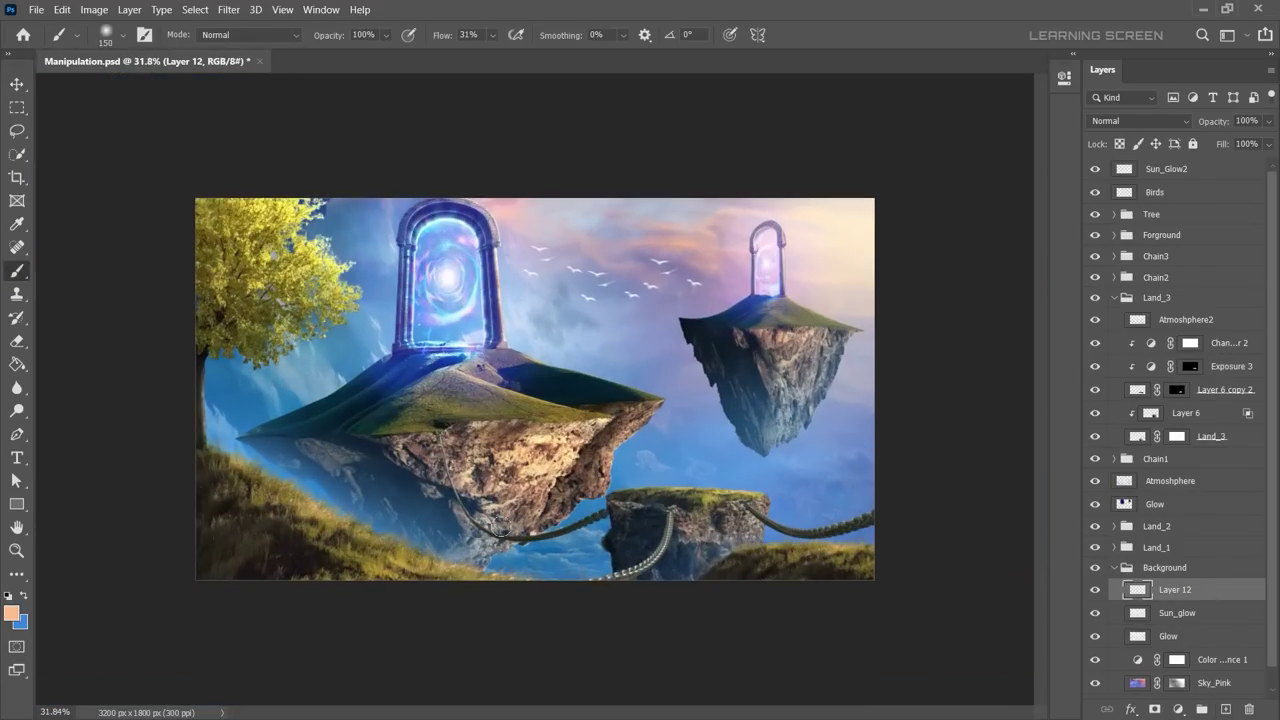
key(ctrl+z)
scroll(680, 515, down, 3)
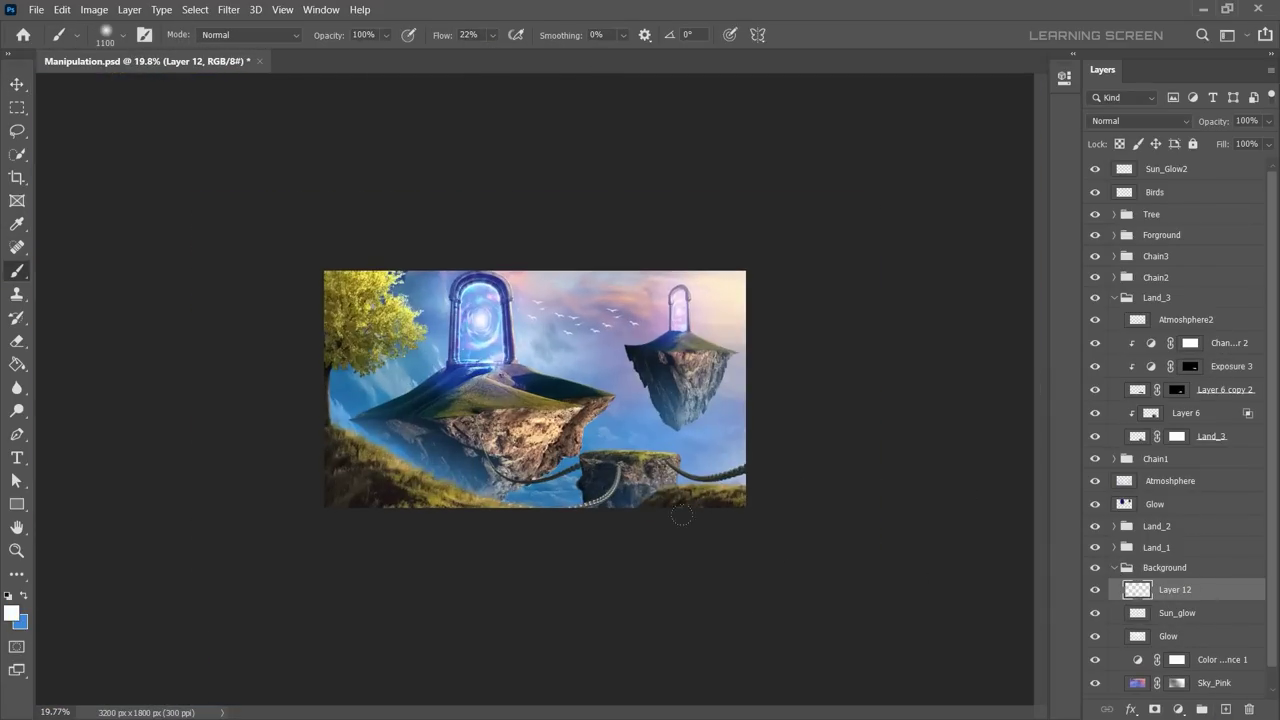
key(v)
scroll(680, 515, up, 2)
Step: Hide Land_2 and duplicate its group as Land_2 copy for scaling down
click(1156, 386)
click(1093, 386)
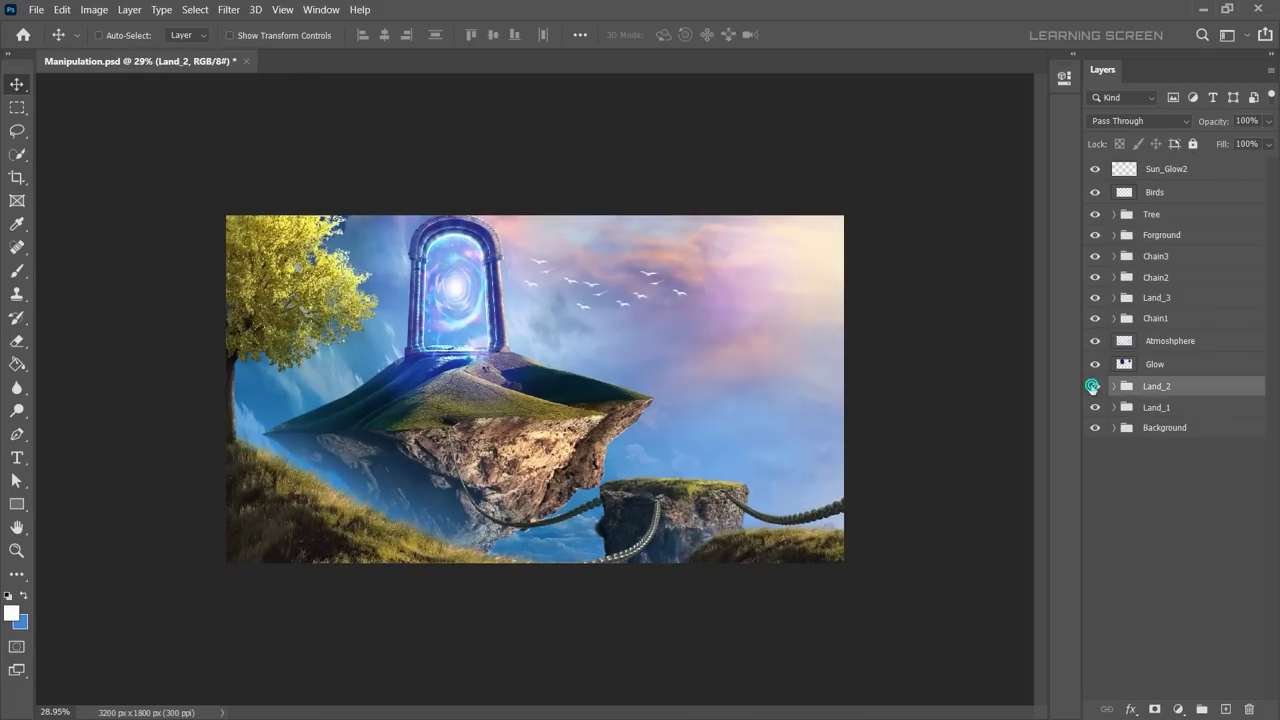
right_click(1156, 386)
click(1150, 129)
click(774, 194)
key(ctrl+t)
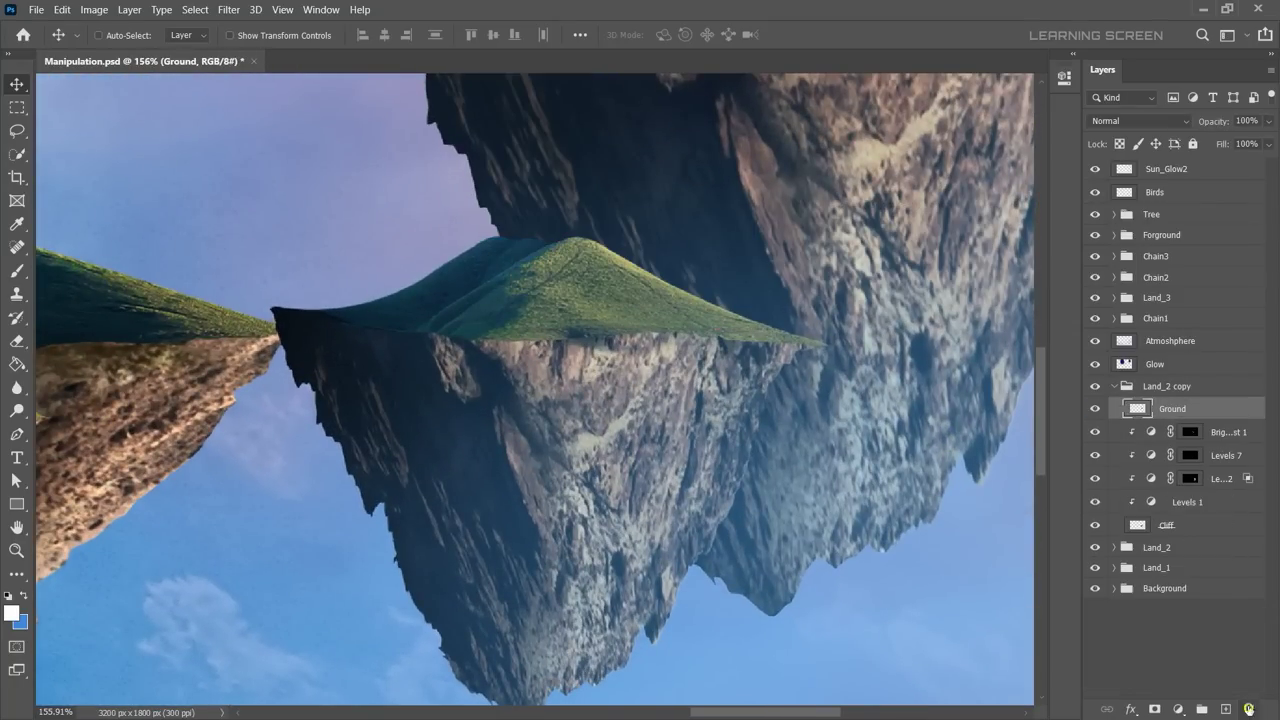
Step: Make a hidden spare Land_2 copy 2 and select the copy's Cliff layer
click(1190, 431)
click(1150, 524)
scroll(715, 432, down, 5)
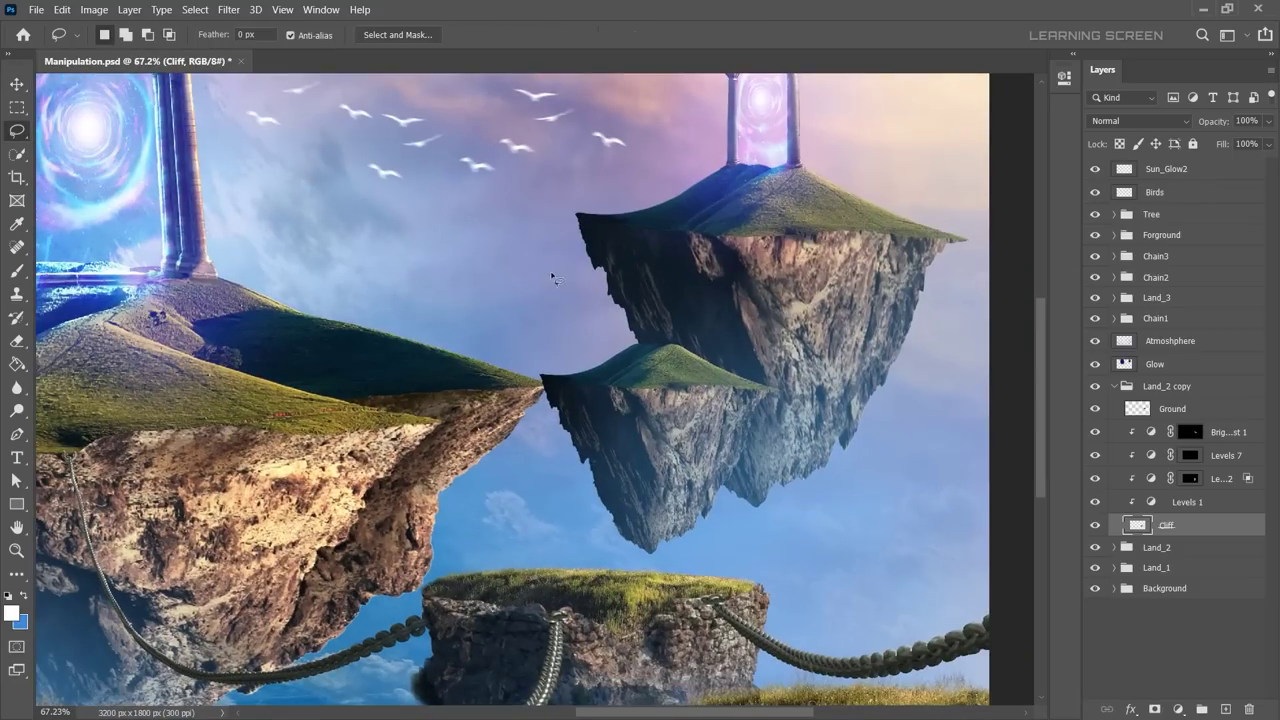
click(1155, 386)
click(776, 198)
click(1095, 386)
click(1150, 545)
scroll(572, 444, up, 5)
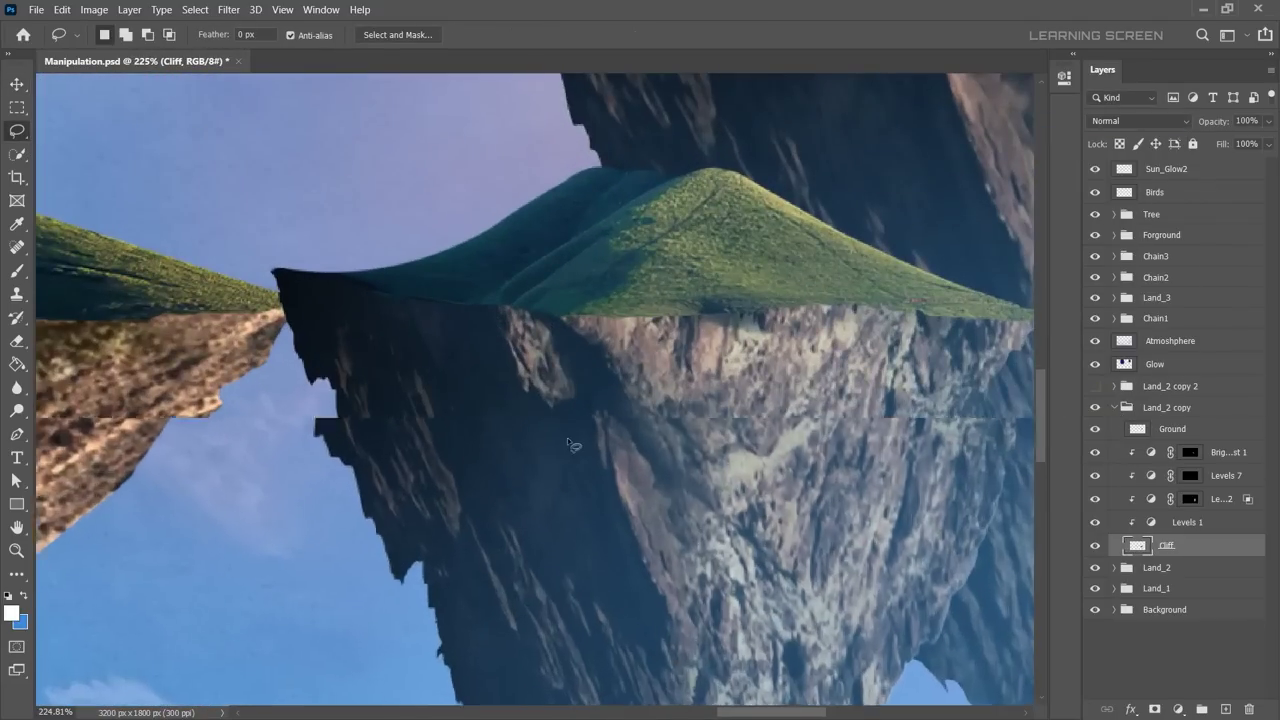
scroll(572, 444, up, 2)
Step: Trim the Cliff to a small outlined rock piece by deleting everything outside it
drag(500, 400, 748, 383)
scroll(535, 425, down, 8)
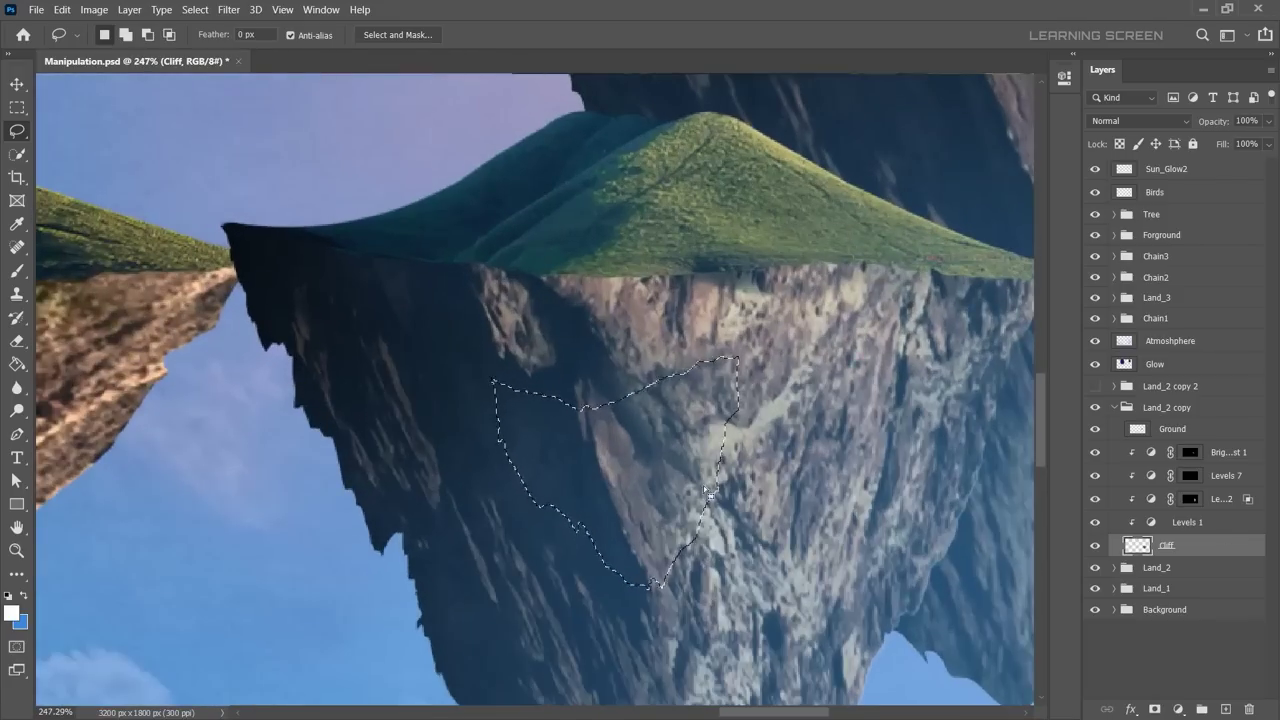
click(195, 9)
click(210, 69)
key(Delete)
scroll(648, 462, up, 5)
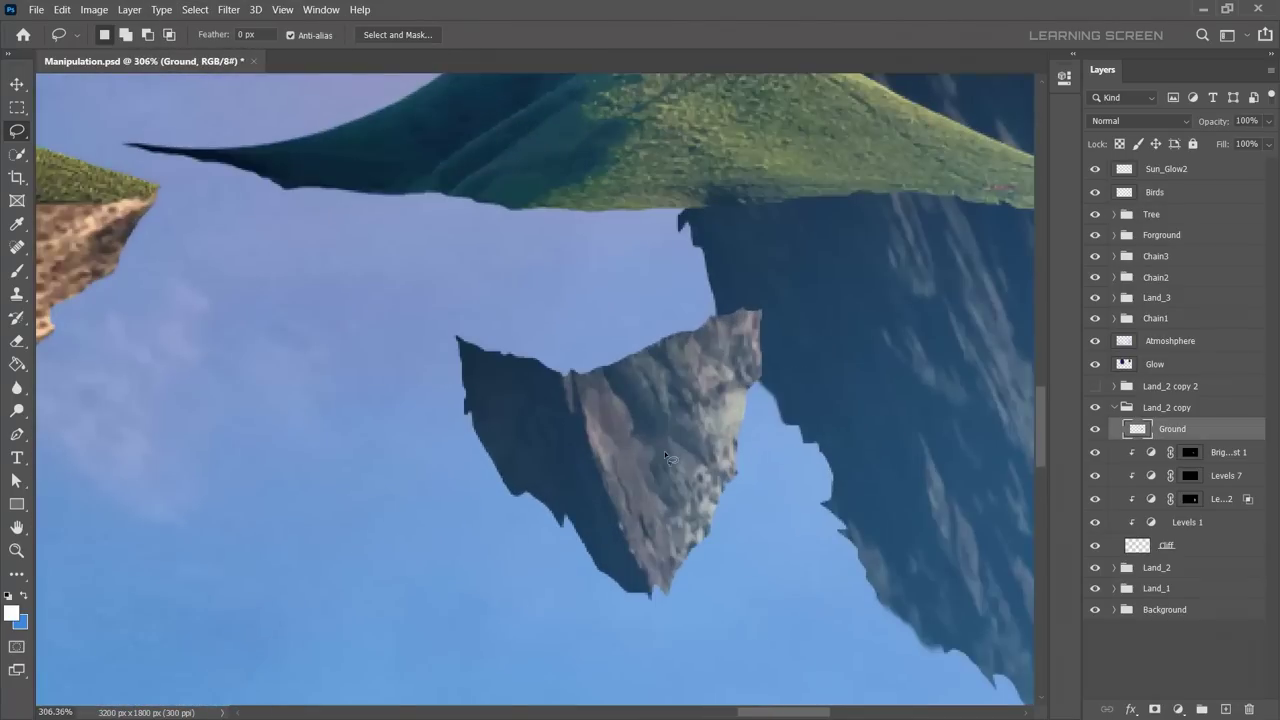
scroll(664, 451, down, 3)
Step: Resize the grassy Ground piece and move the Ground layer below Cliff
key(ctrl+t)
key(Return)
scroll(650, 420, up, 4)
key(l)
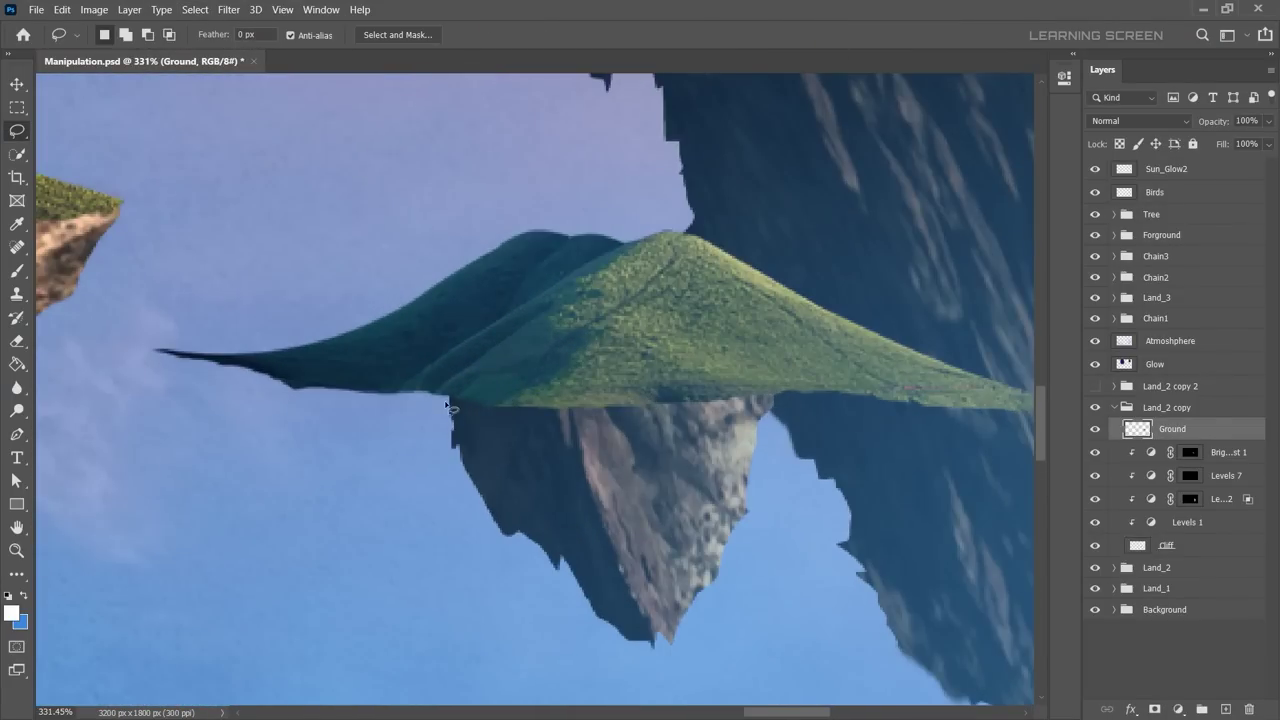
drag(640, 350, 563, 180)
key(ctrl+z)
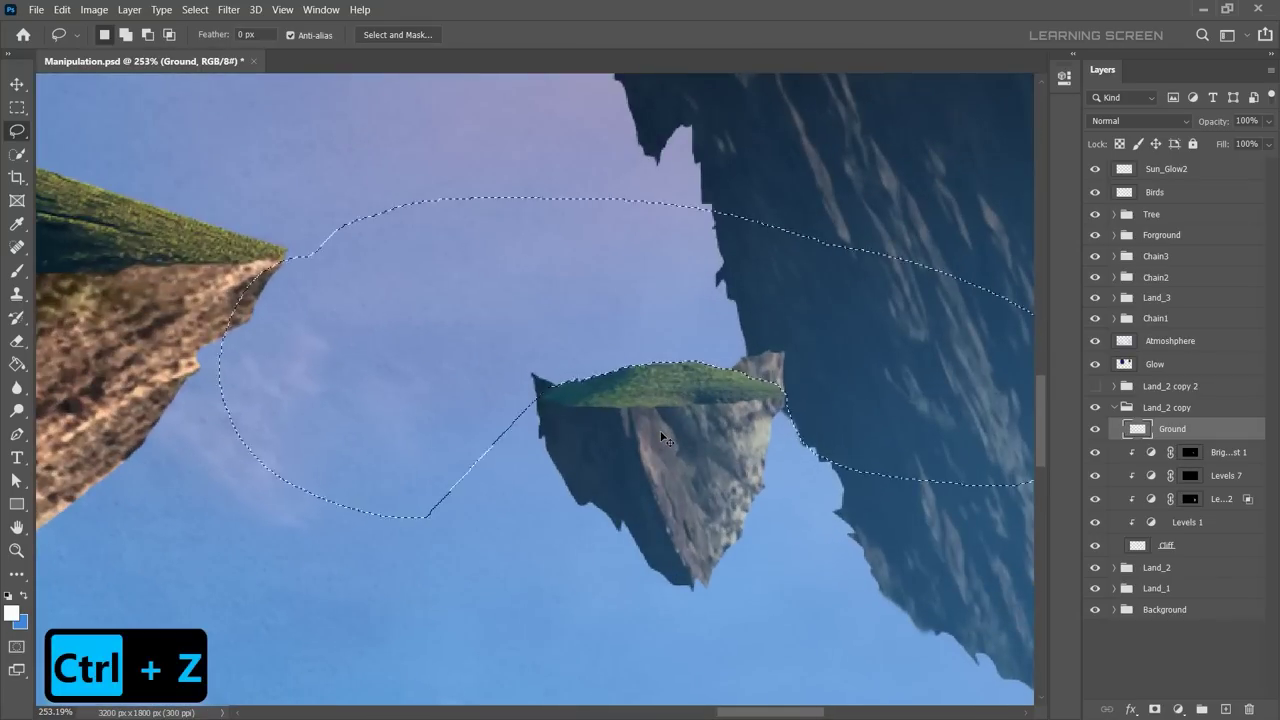
click(1268, 121)
scroll(640, 397, up, 3)
drag(1172, 428, 1128, 537)
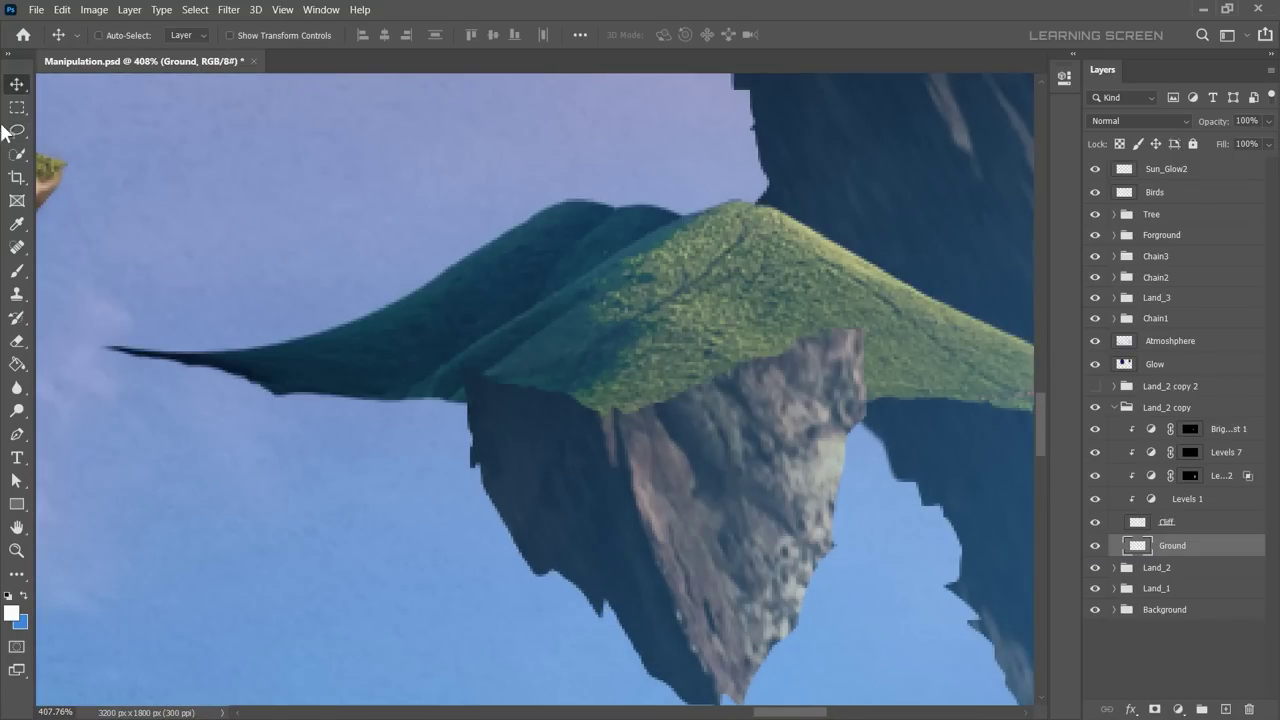
Step: Shrink the grass to fit the rock top and brighten the rock slightly with Curves
key(ctrl+t)
drag(337, 323, 300, 330)
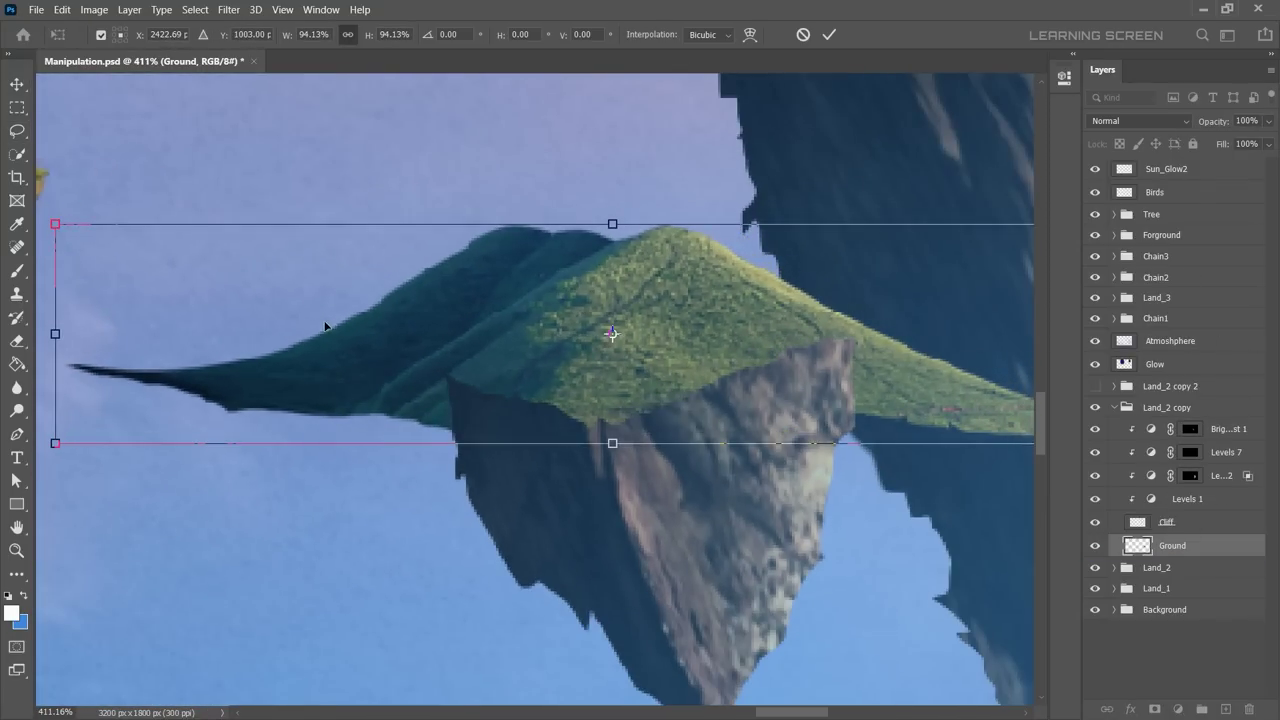
key(Return)
scroll(383, 387, up, 2)
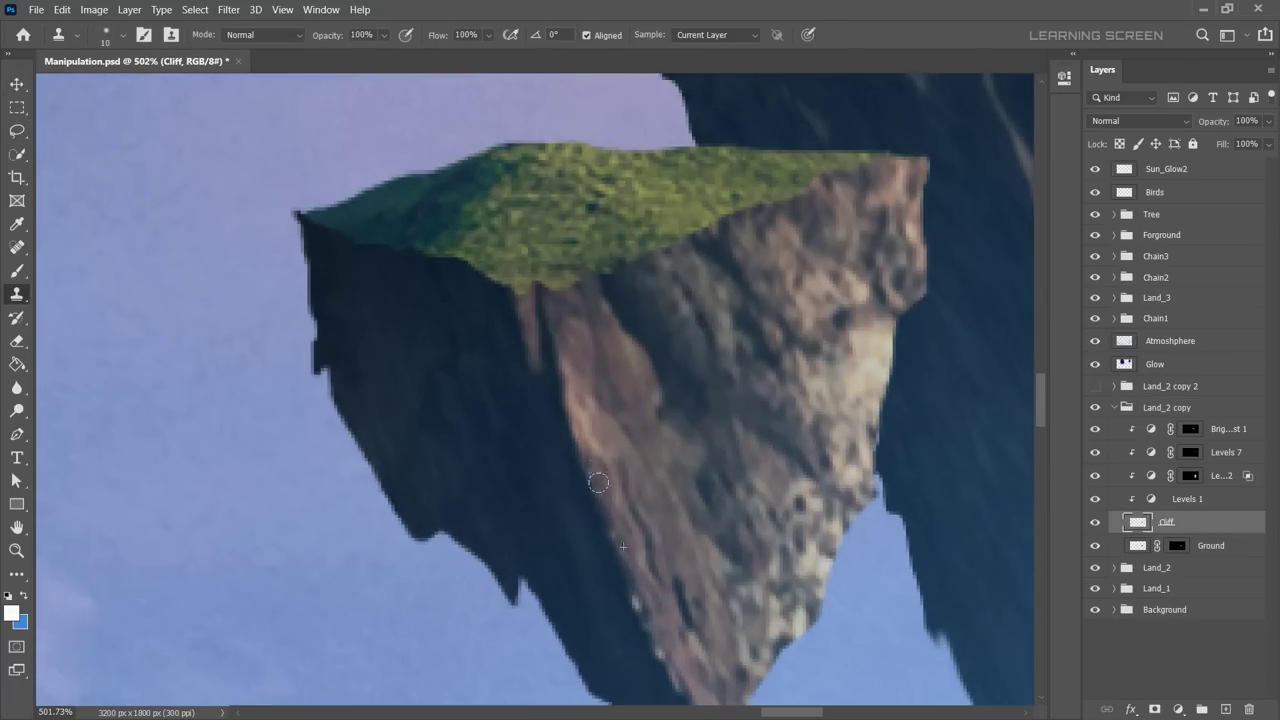
scroll(594, 413, down, 5)
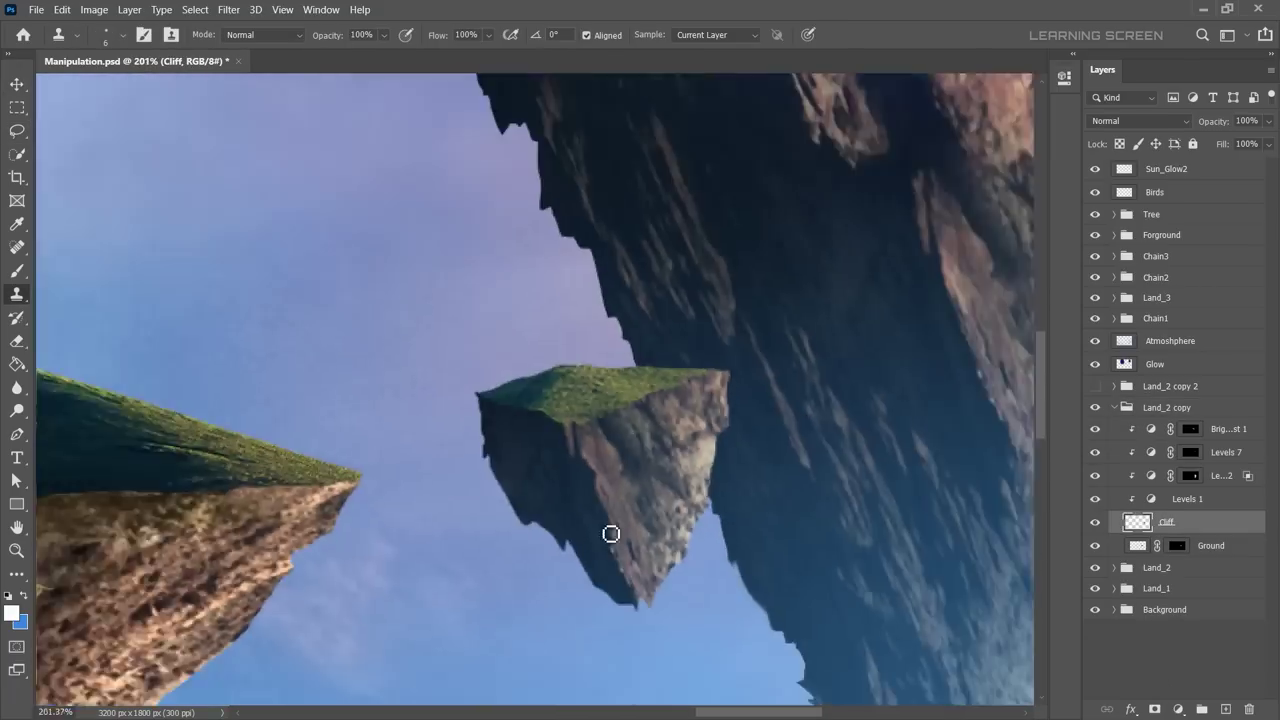
scroll(608, 531, up, 6)
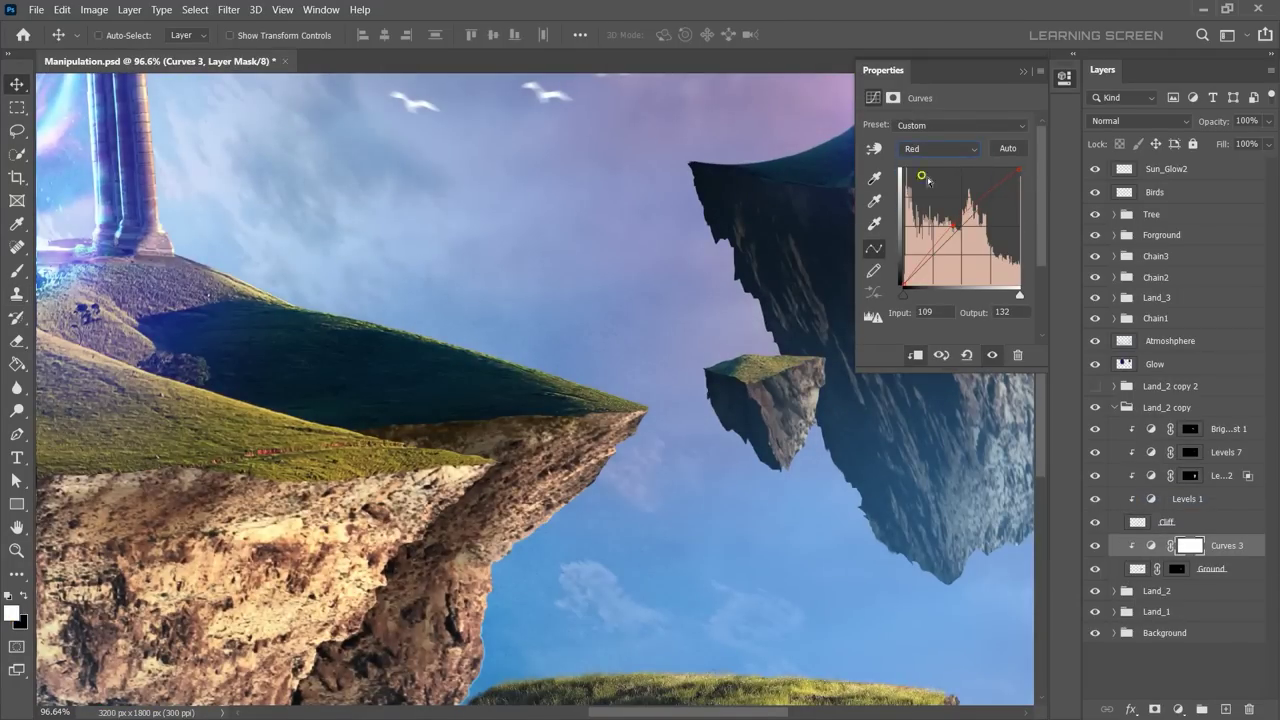
drag(953, 222, 952, 217)
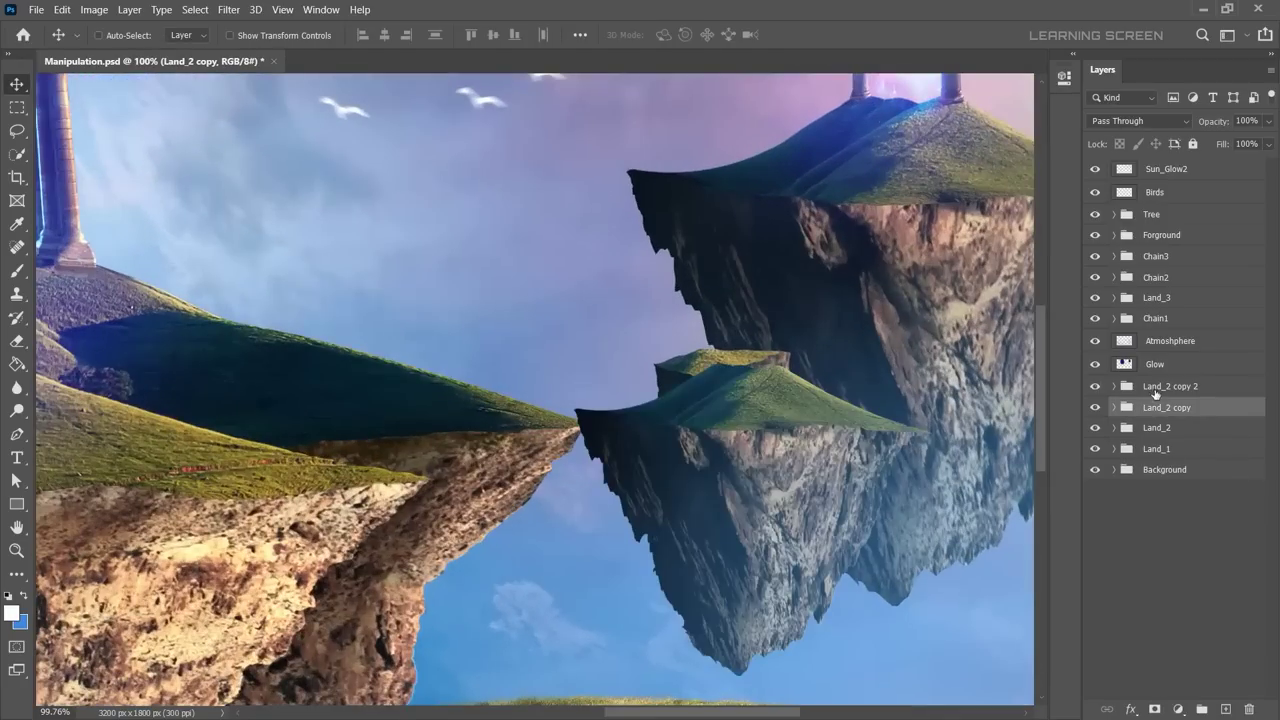
Step: Rename the Land_2 copy 2 island group to Small_Land
click(1156, 390)
scroll(647, 369, up, 3)
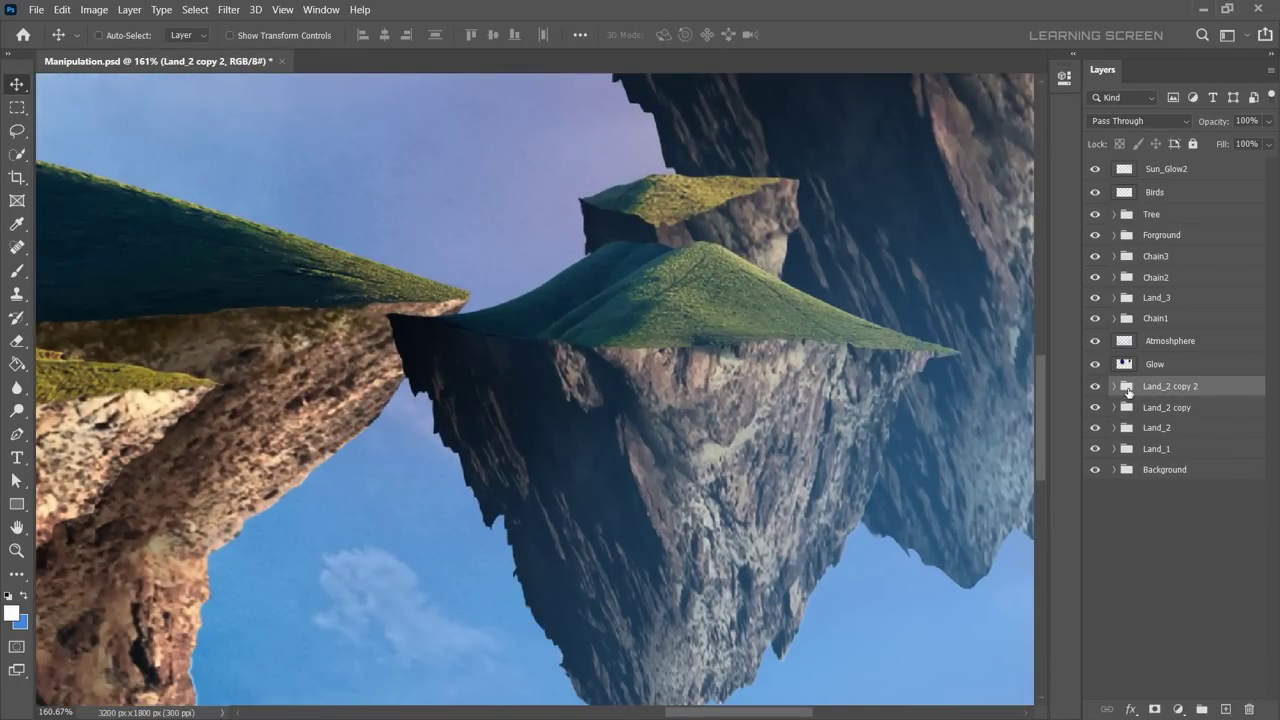
double_click(1156, 407)
text(Small_Land)
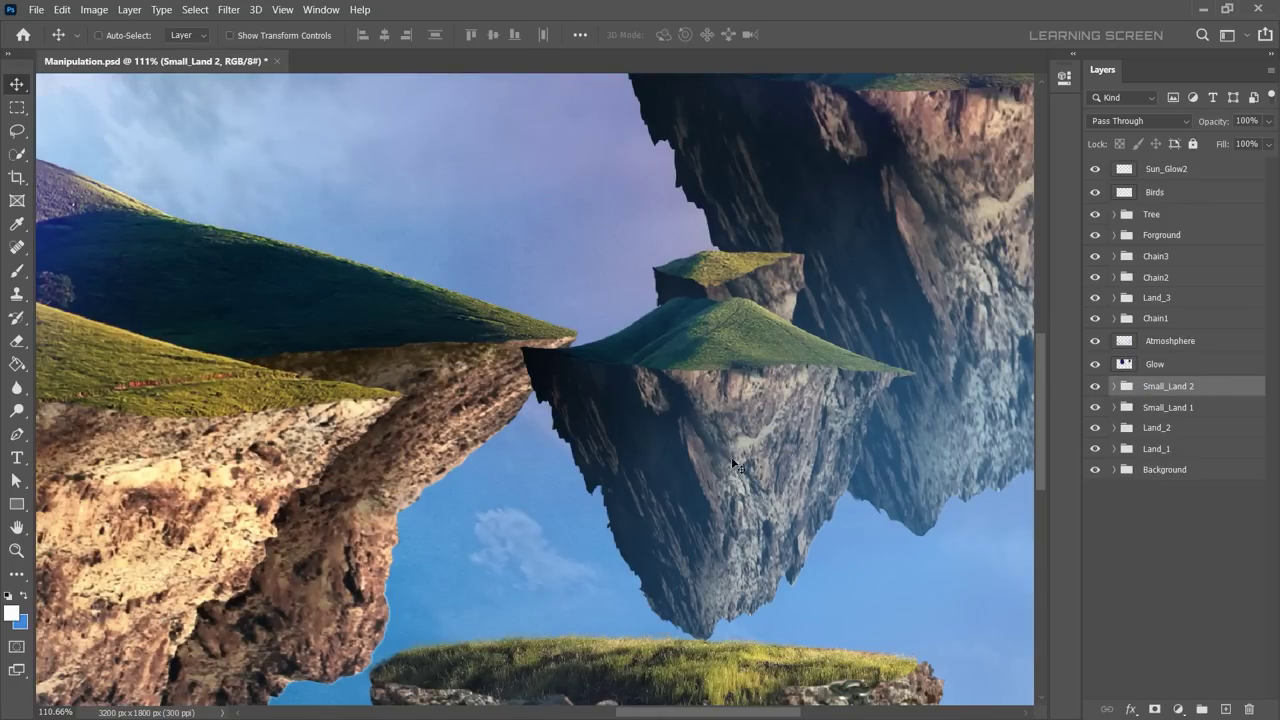
scroll(733, 463, up, 5)
Step: Commit the ground transform, move Ground below the Cliff layer, and lasso part of the grass edge
key(l)
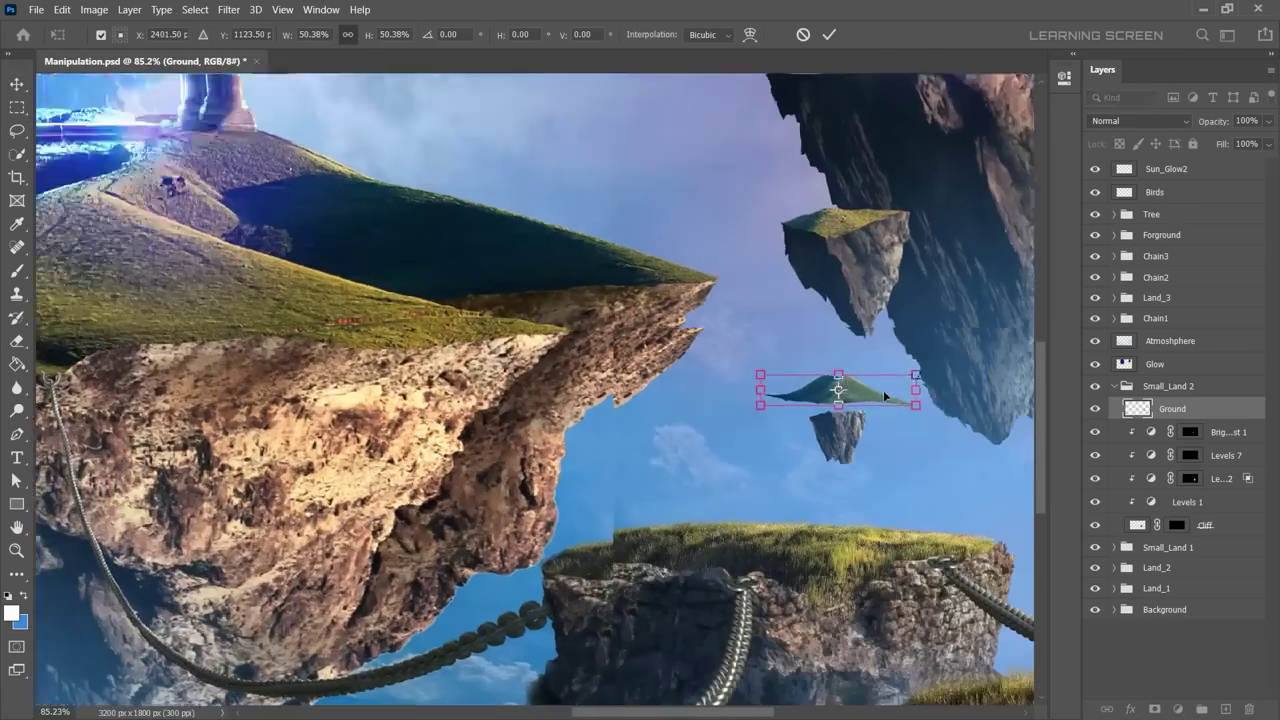
scroll(884, 396, up, 5)
scroll(884, 396, up, 3)
key(Return)
key(ctrl+bracketleft)
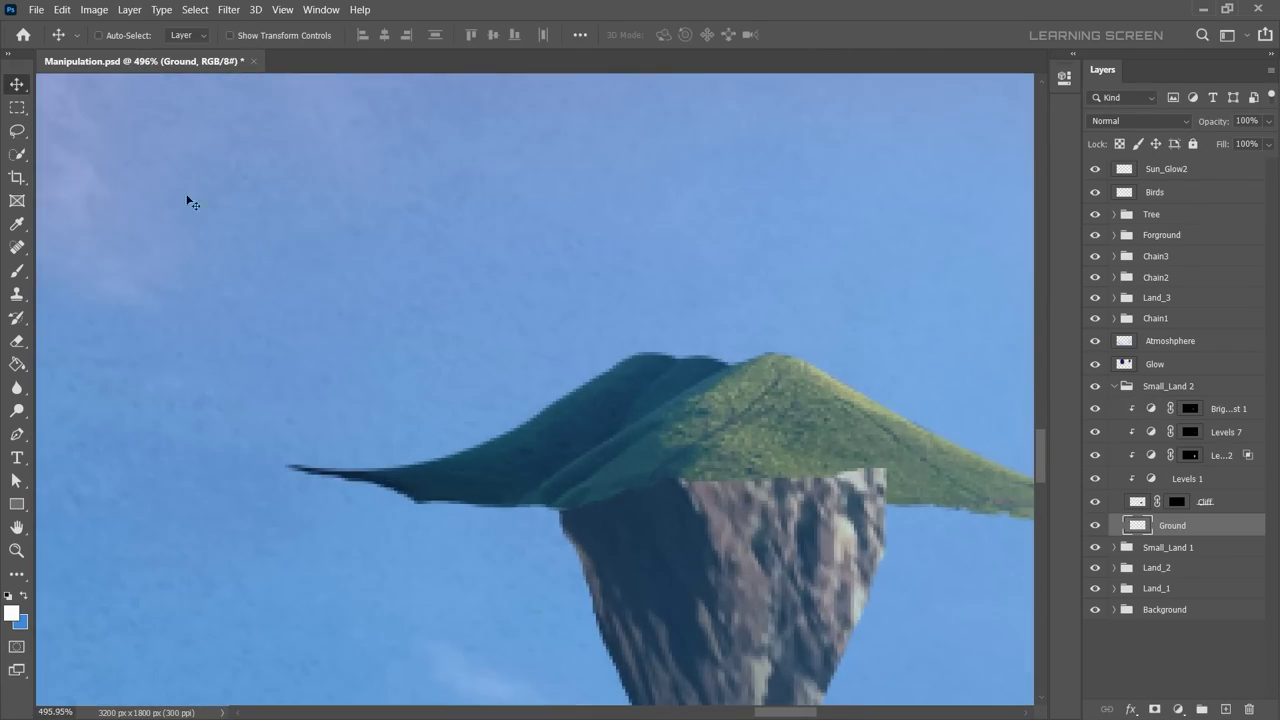
scroll(538, 510, up, 2)
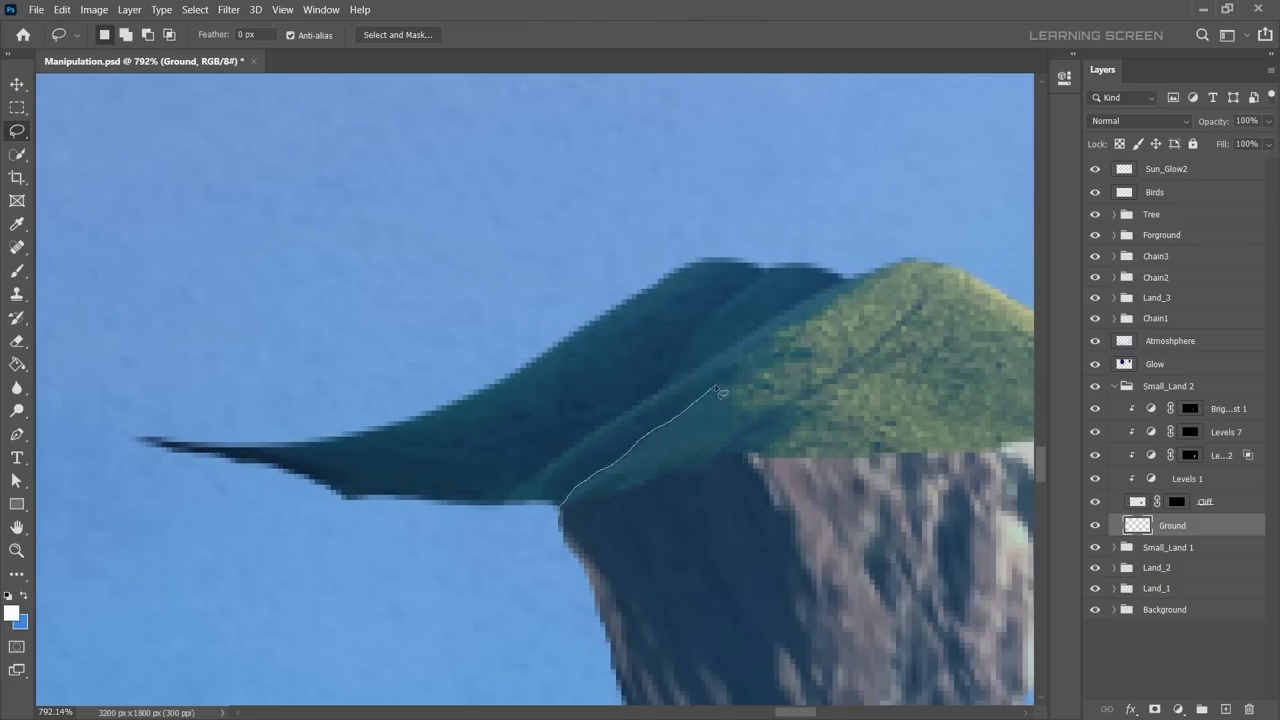
drag(716, 388, 495, 393)
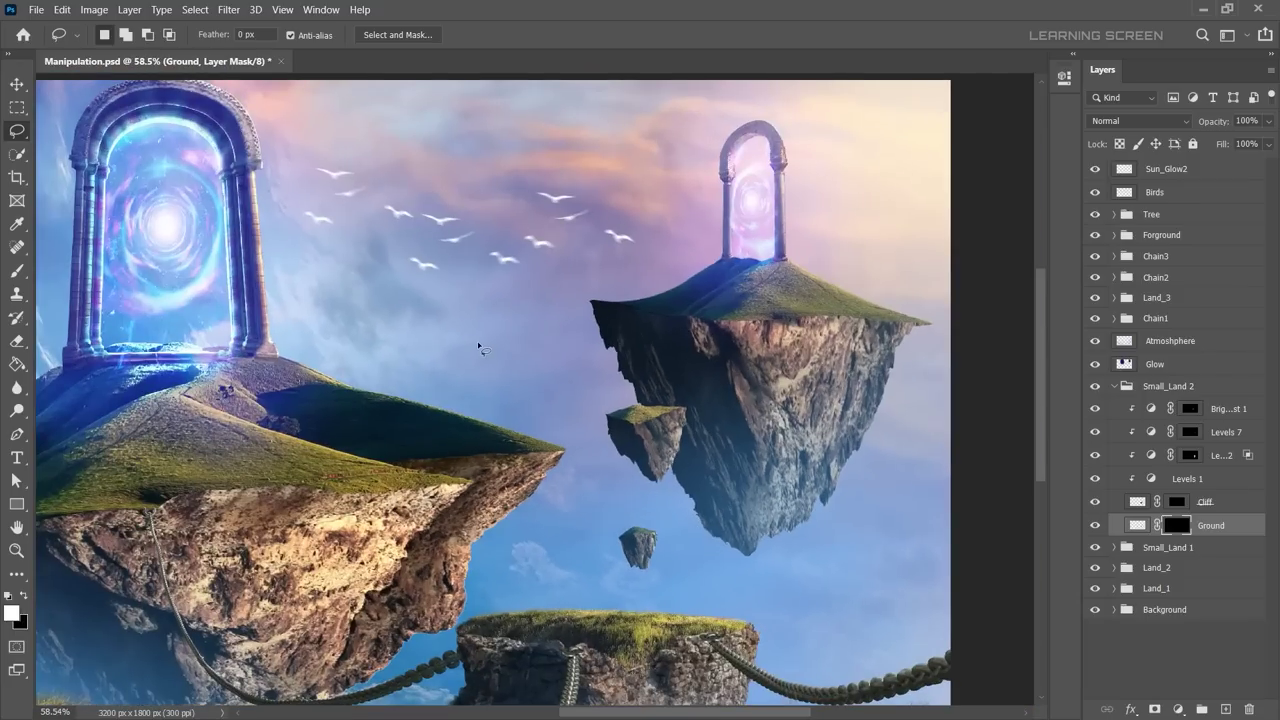
Step: Move the Small_Land 2 rock up and left and stack it below Small_Land 1
click(1113, 386)
mouse_move(647, 505)
mouse_down()
mouse_move(614, 428)
mouse_move(820, 367)
mouse_up()
key(ctrl+0)
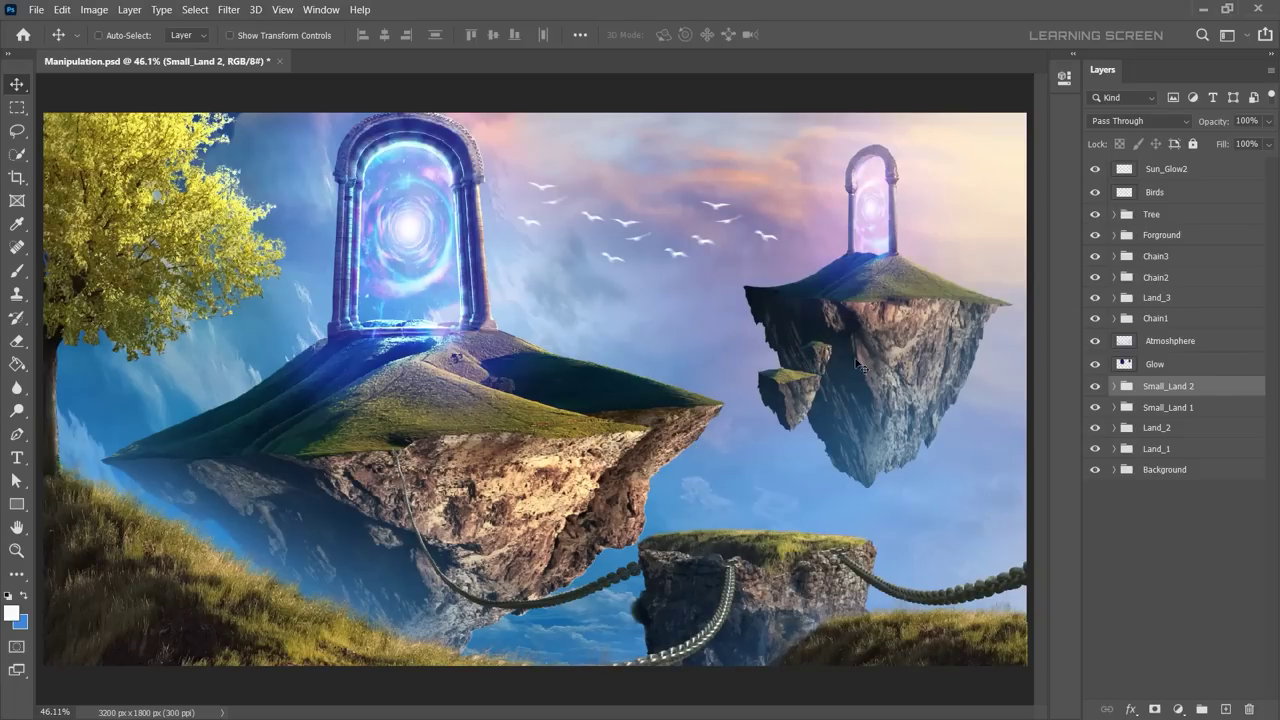
key(ctrl+bracketleft)
scroll(840, 368, up, 3)
Step: Duplicate the small land group as Small_Land 3 and select its Cliff layer
right_click(1122, 407)
key(Return)
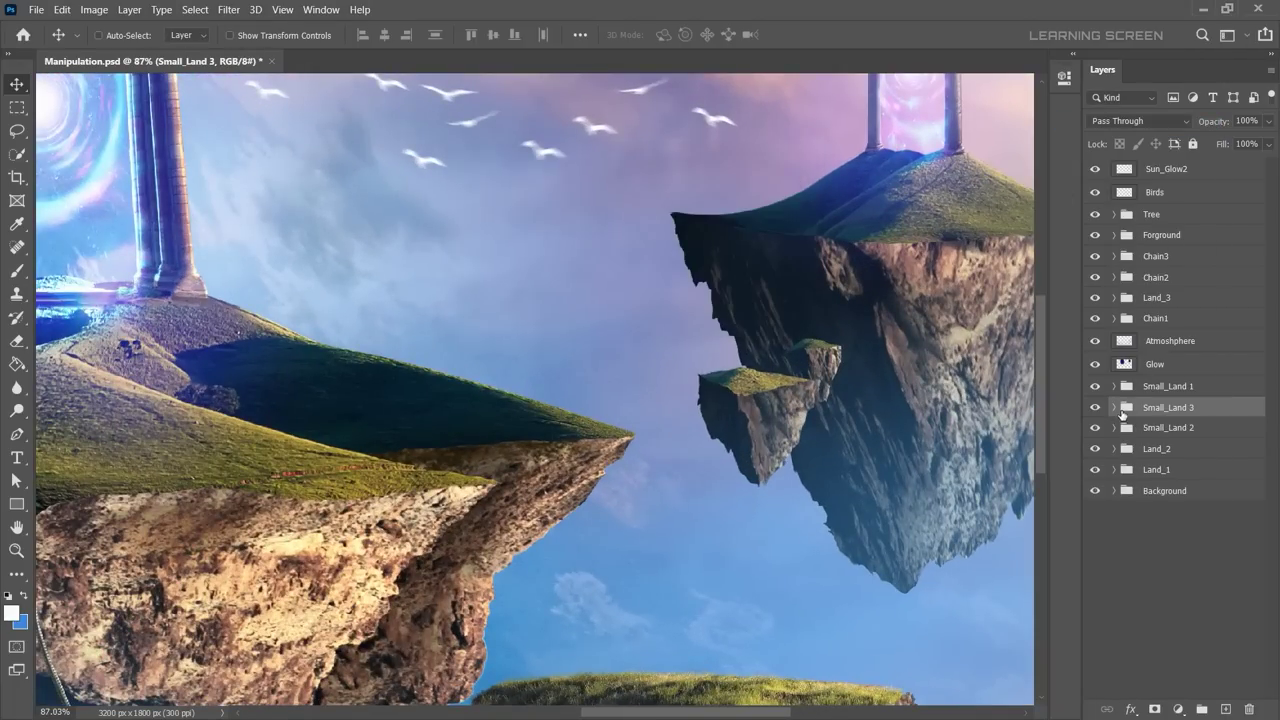
scroll(675, 441, up, 5)
ctrl+click(690, 470)
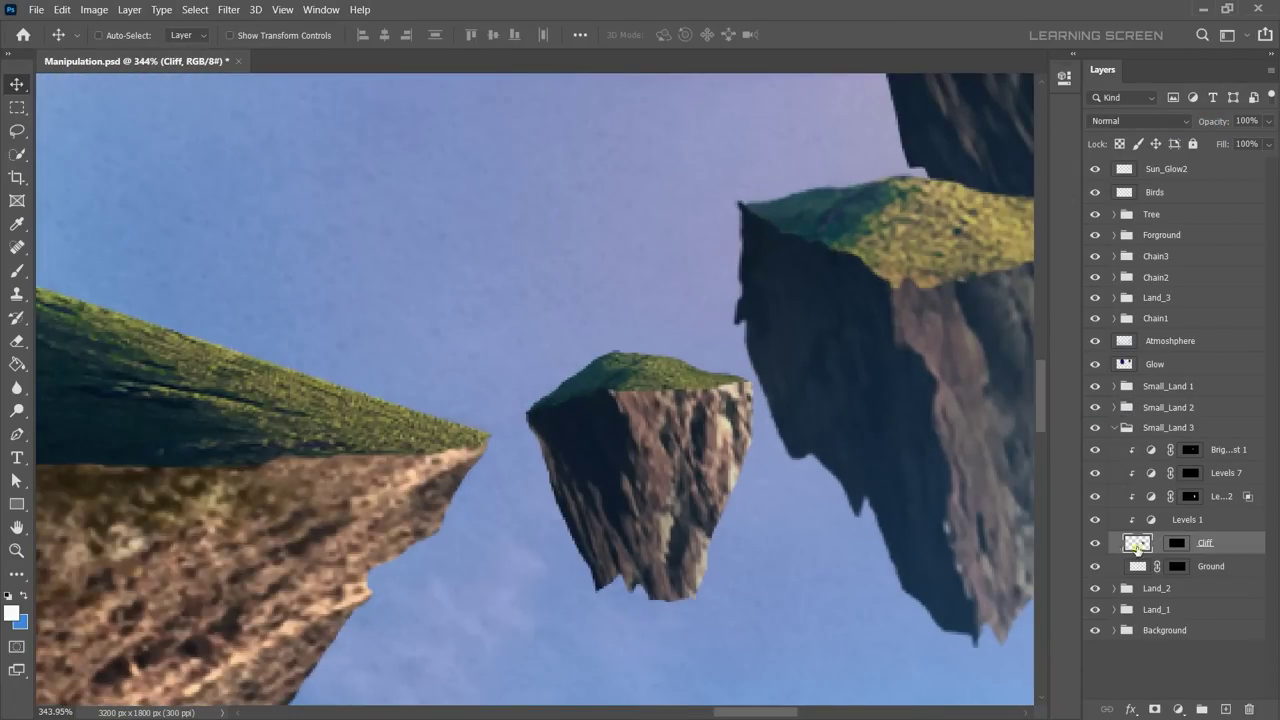
scroll(718, 525, up, 1)
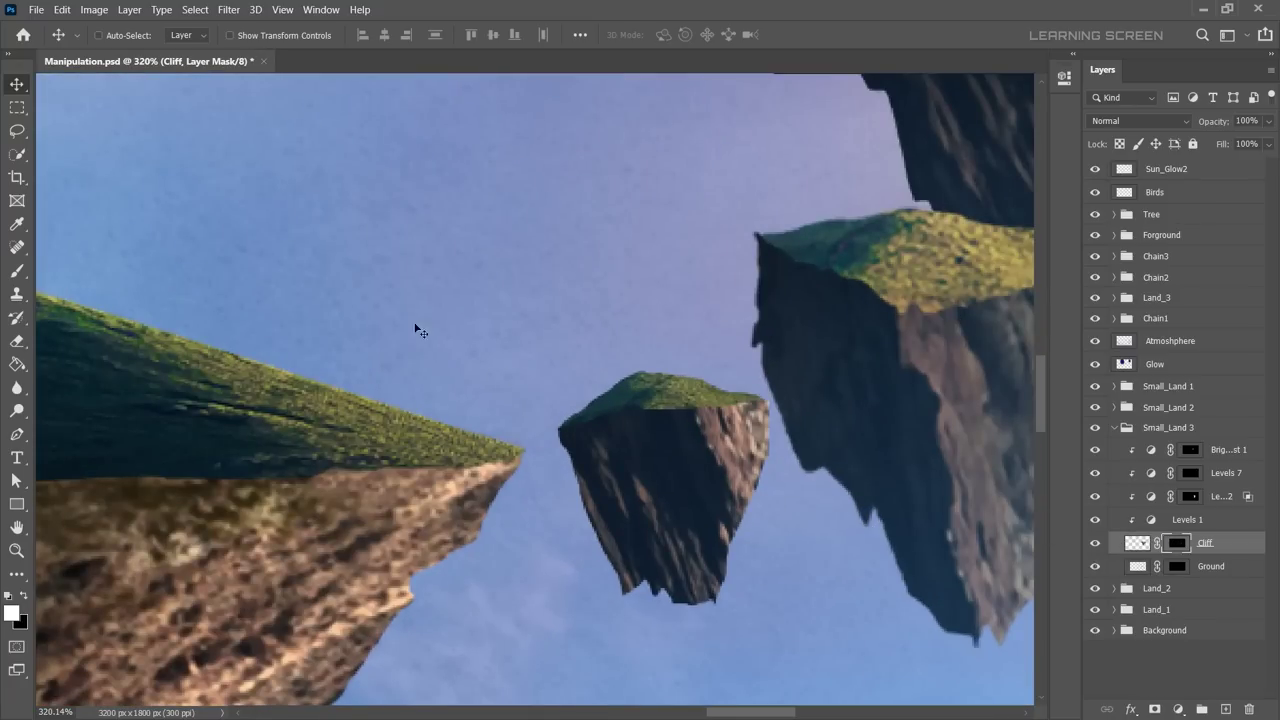
Step: Lasso the left edge of the Small_Land 3 rock
key(l)
scroll(607, 476, up, 2)
drag(537, 412, 617, 541)
scroll(522, 437, up, 2)
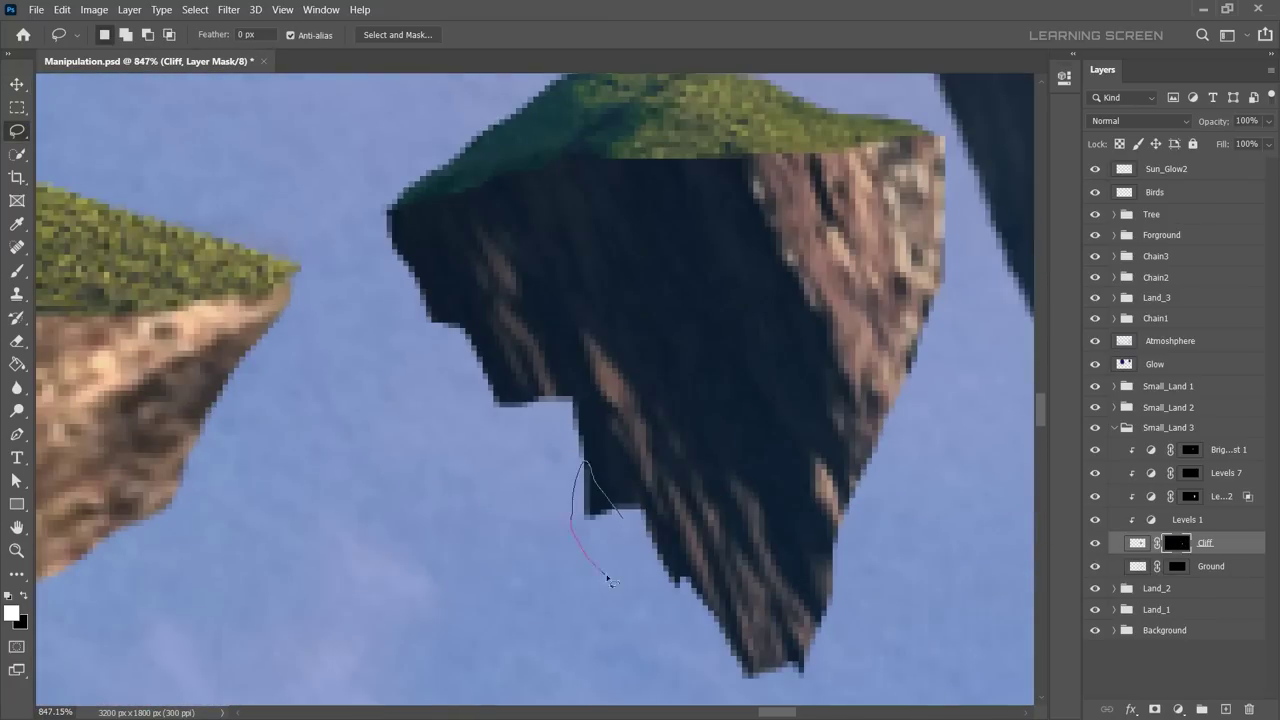
scroll(729, 674, up, 2)
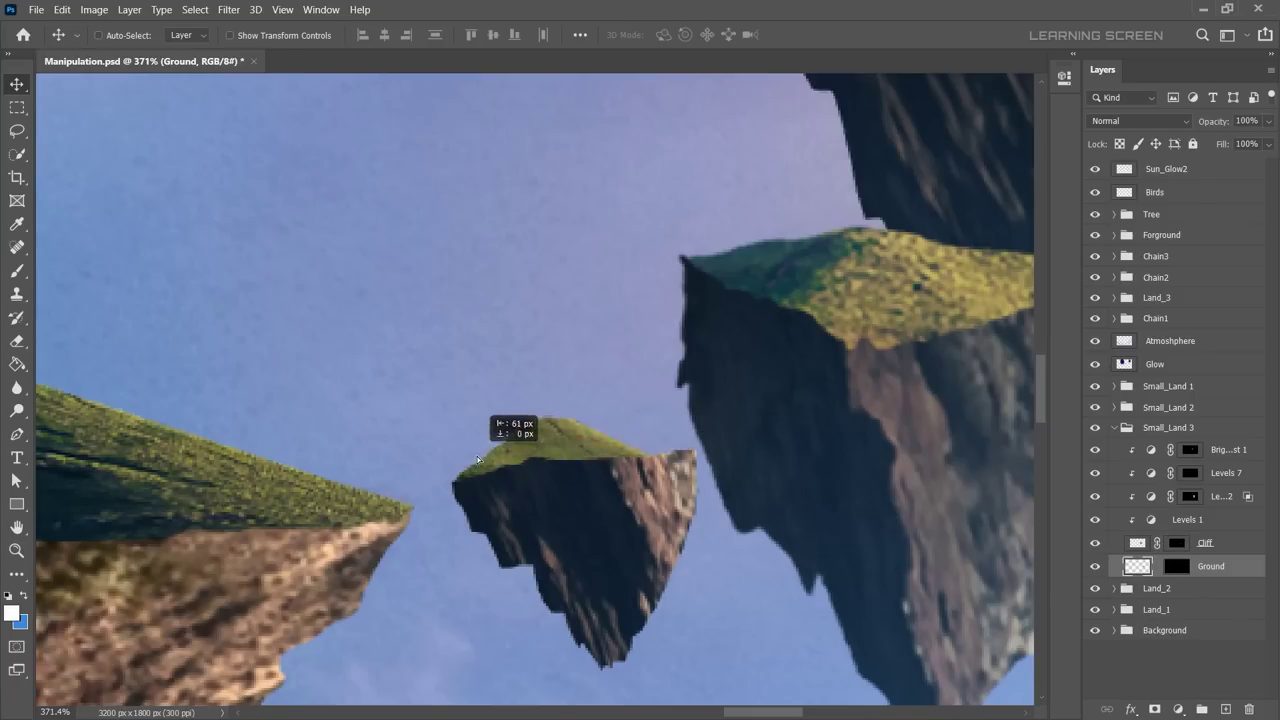
Step: Skew the Ground layer so the grass tapers to fit the rock top
key(ctrl+t)
right_click(586, 122)
click(625, 174)
drag(561, 499, 771, 499)
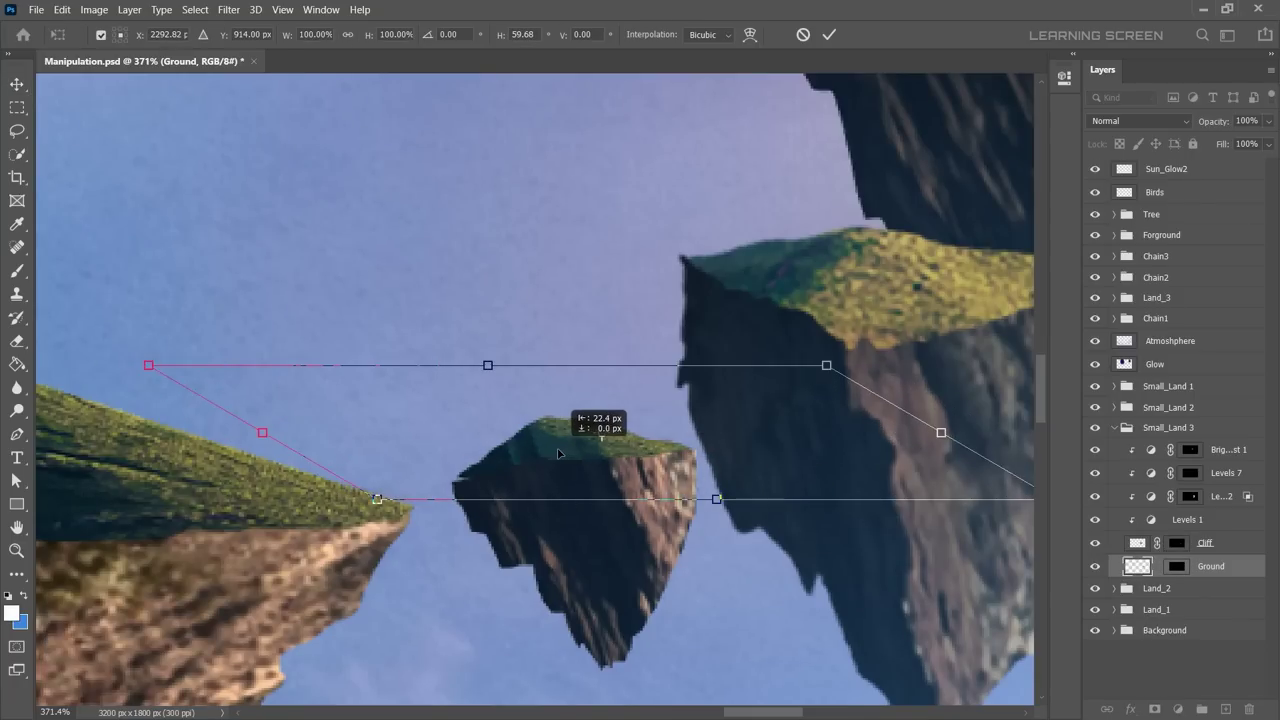
key(Return)
Step: Clip Curves 5 to the Ground layer
key(s)
scroll(548, 433, up, 5)
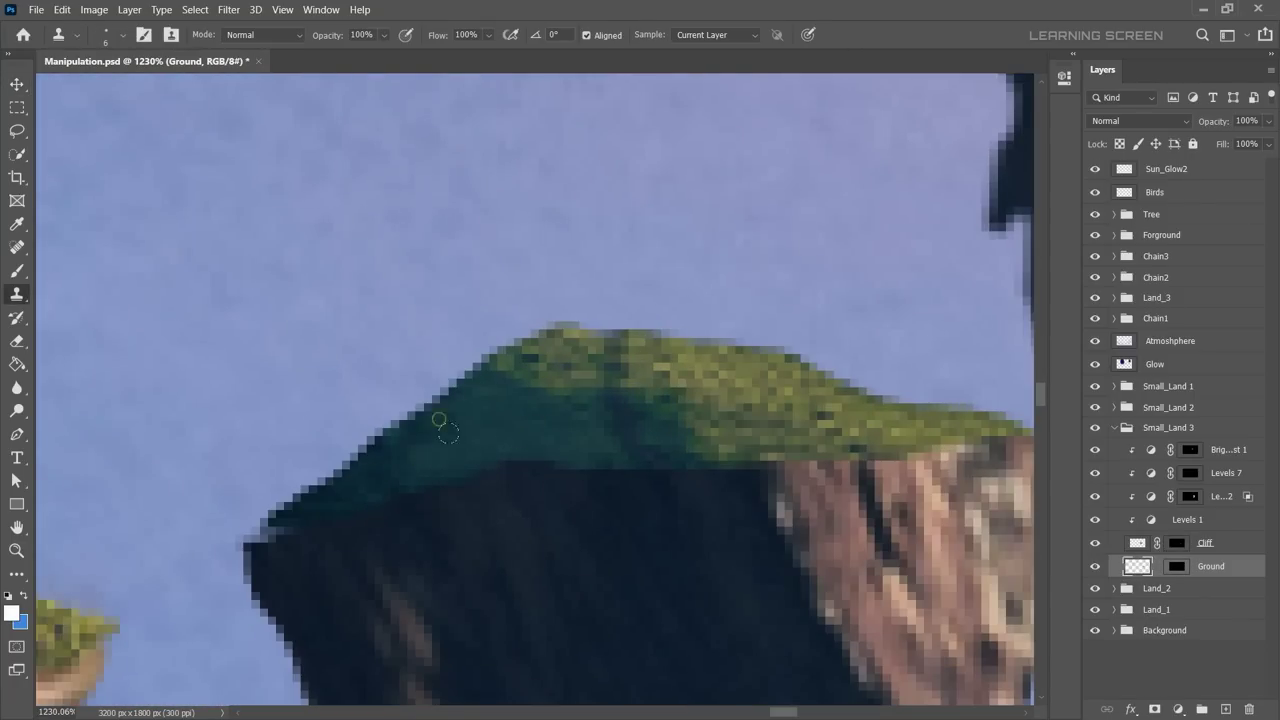
scroll(447, 432, down, 5)
scroll(823, 443, down, 5)
scroll(823, 443, up, 5)
key(v)
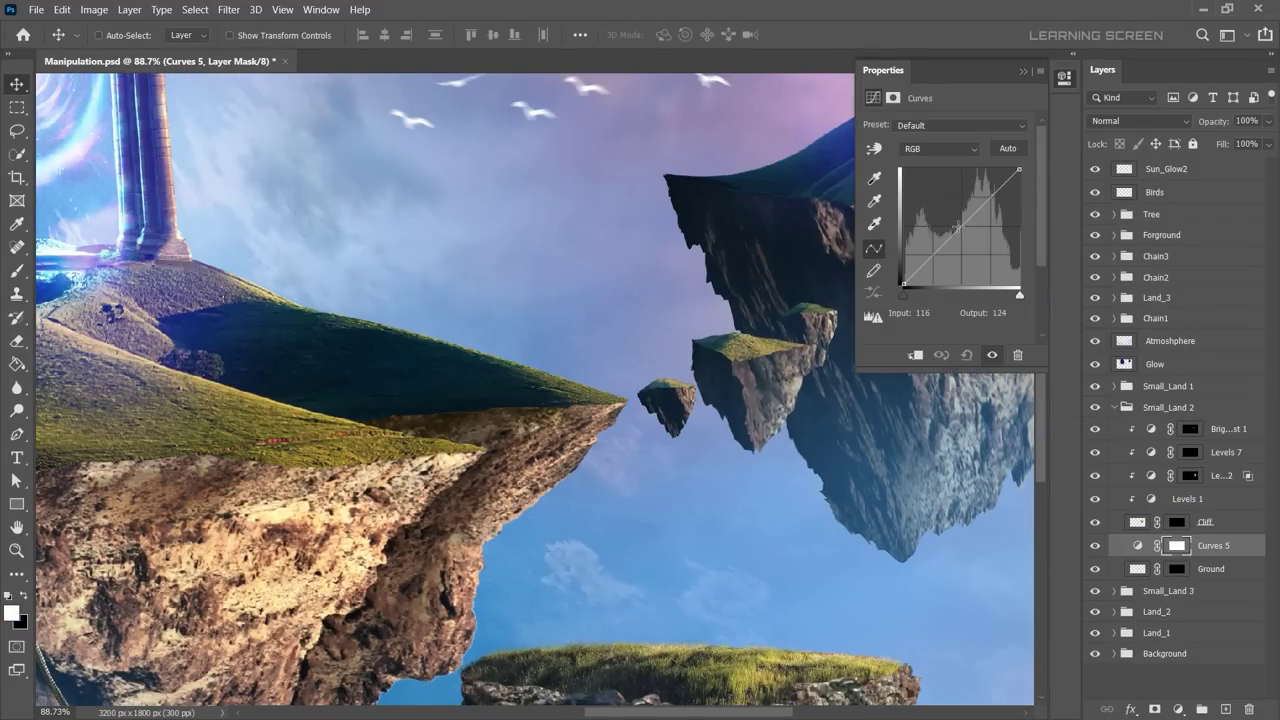
key(ctrl+alt+g)
scroll(797, 363, down, 5)
scroll(786, 357, up, 1)
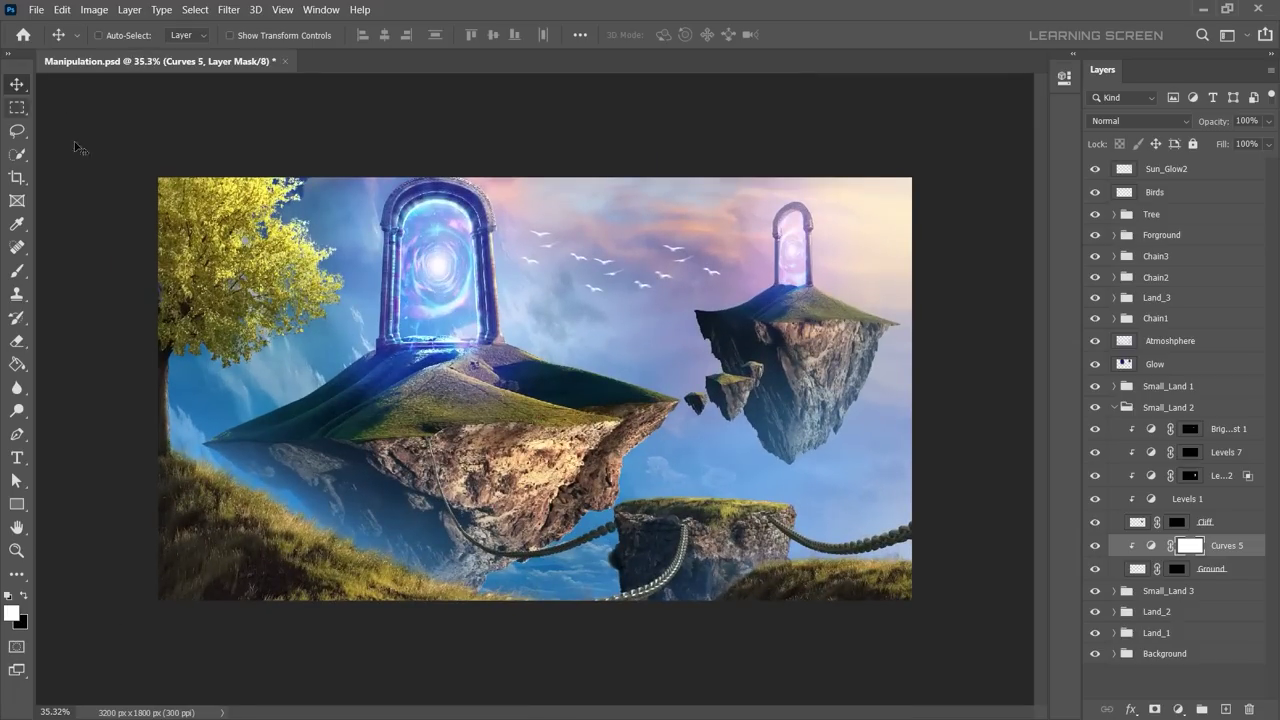
scroll(694, 415, up, 5)
Step: Duplicate Small_Land 2 as Small_Land 4, place it below Small_Land 3, and save the document
click(1128, 407)
key(ctrl+j)
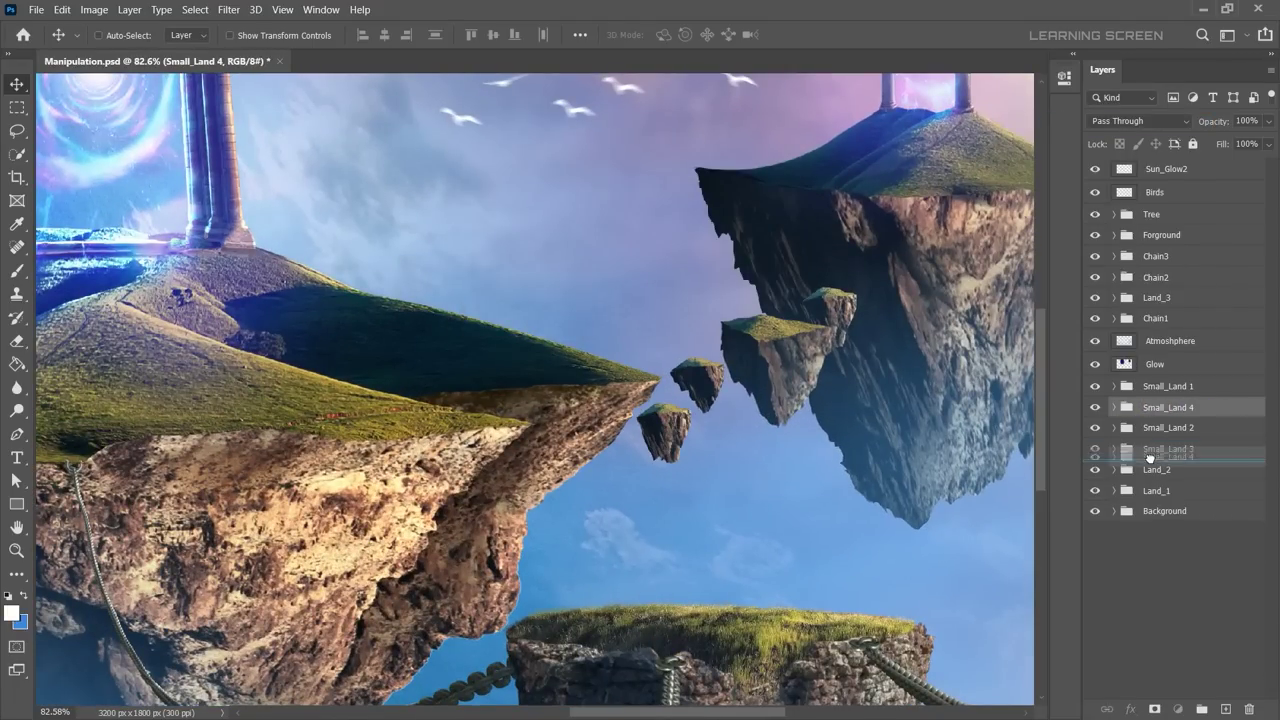
drag(1150, 457, 1150, 459)
drag(830, 300, 700, 340)
scroll(748, 480, down, 5)
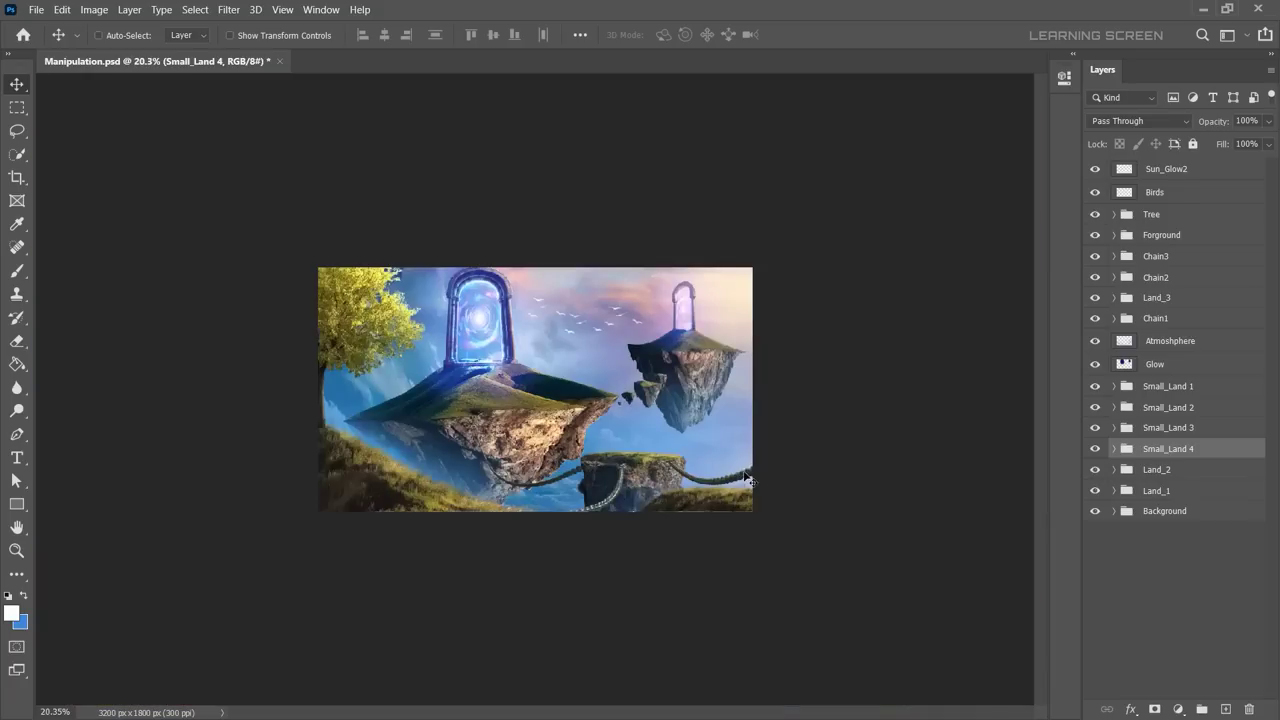
key(ctrl+0)
click(1166, 168)
key(ctrl+s)
Step: Stamp all visible layers into a new Merged All Layer and convert it for smart filters
key(ctrl+shift+alt+n)
double_click(1163, 168)
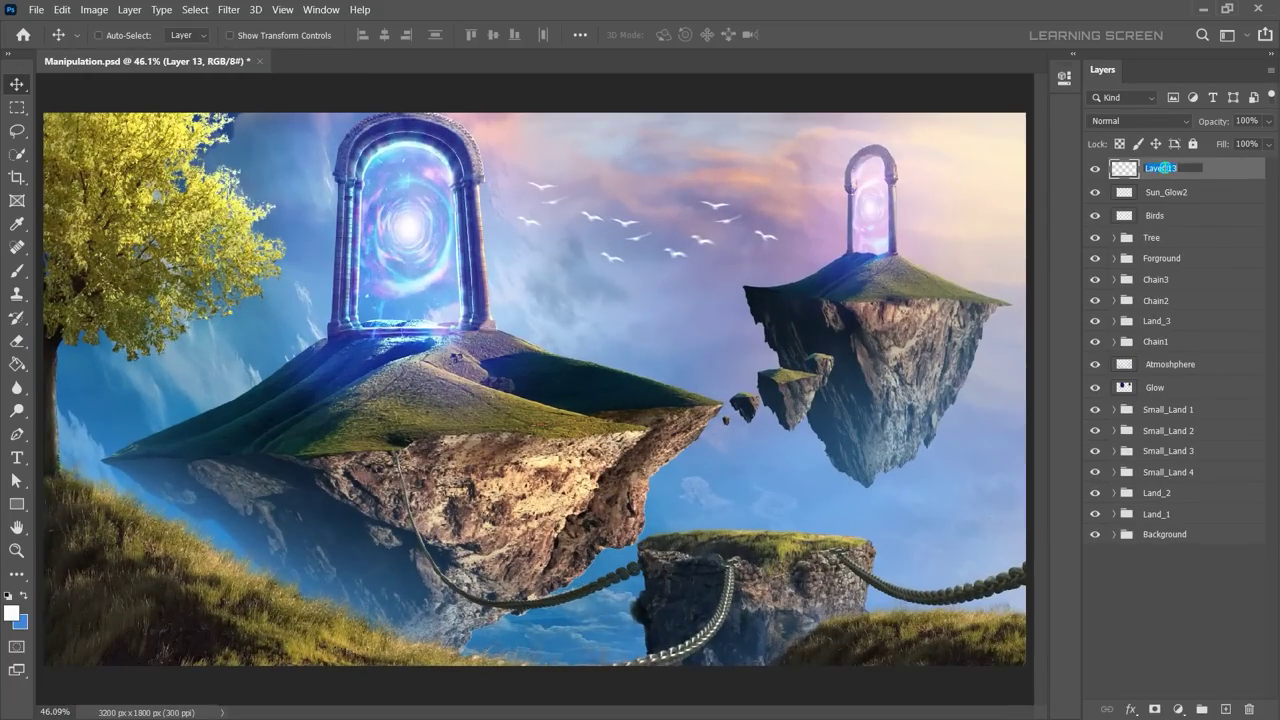
text(Layer)
key(Return)
key(ctrl+shift+alt+e)
click(229, 9)
click(271, 52)
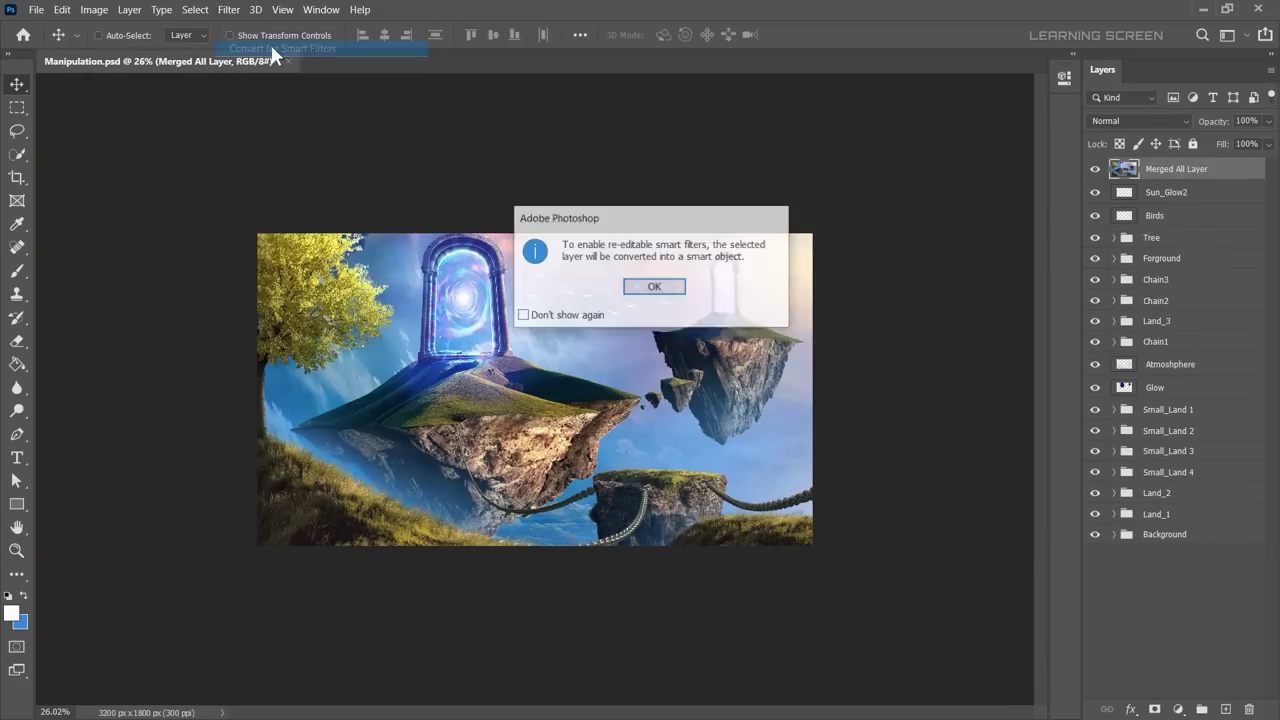
key(Return)
Step: In Camera Raw, set highlights to +4 and raise shadows, clarity and vibrance
click(221, 12)
click(238, 100)
scroll(1126, 316, up, 2)
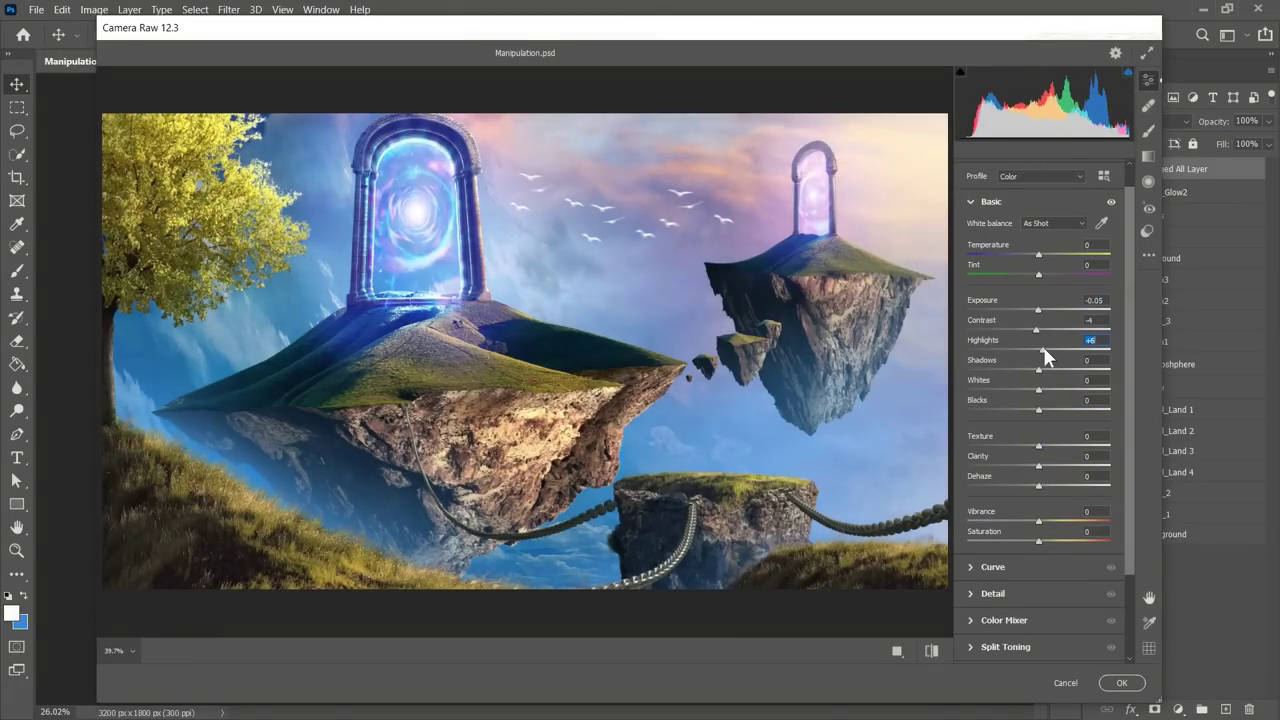
drag(1045, 355, 1041, 352)
drag(1038, 369, 1078, 372)
drag(1038, 465, 1058, 465)
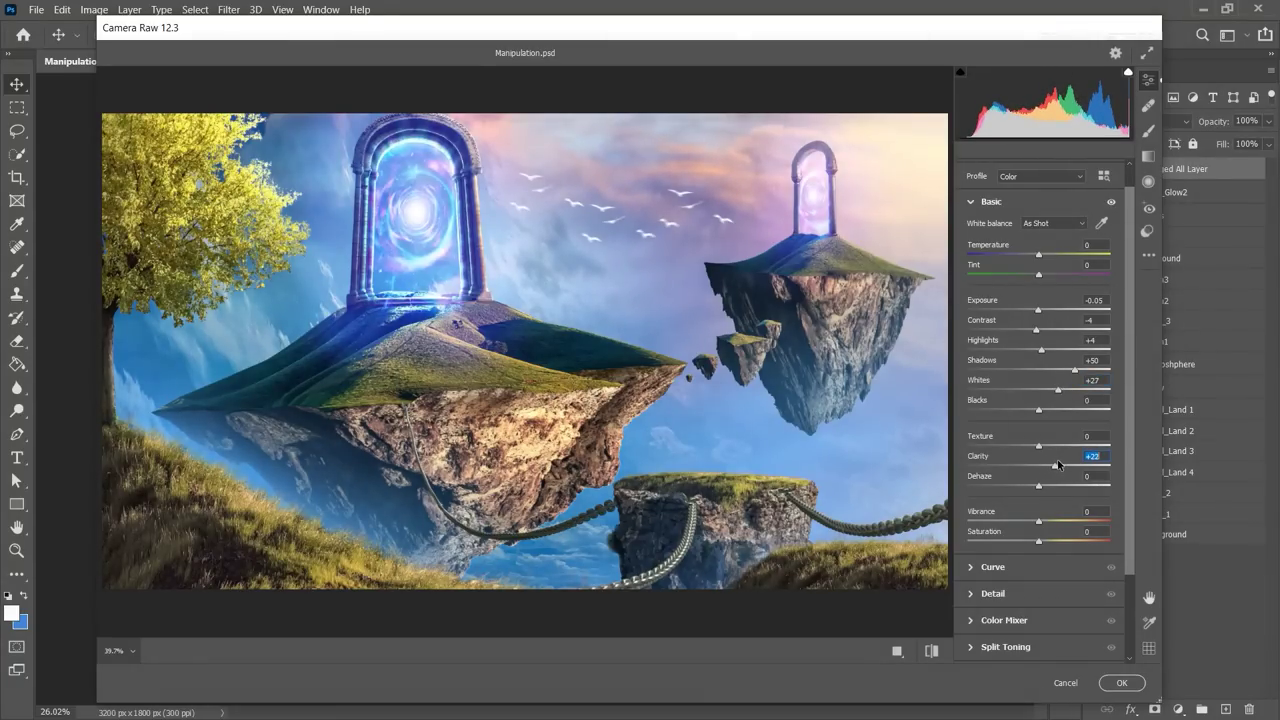
drag(1038, 521, 1060, 521)
Step: Bend the RGB tone curve into an S-curve for extra contrast
click(975, 203)
click(975, 252)
click(1082, 279)
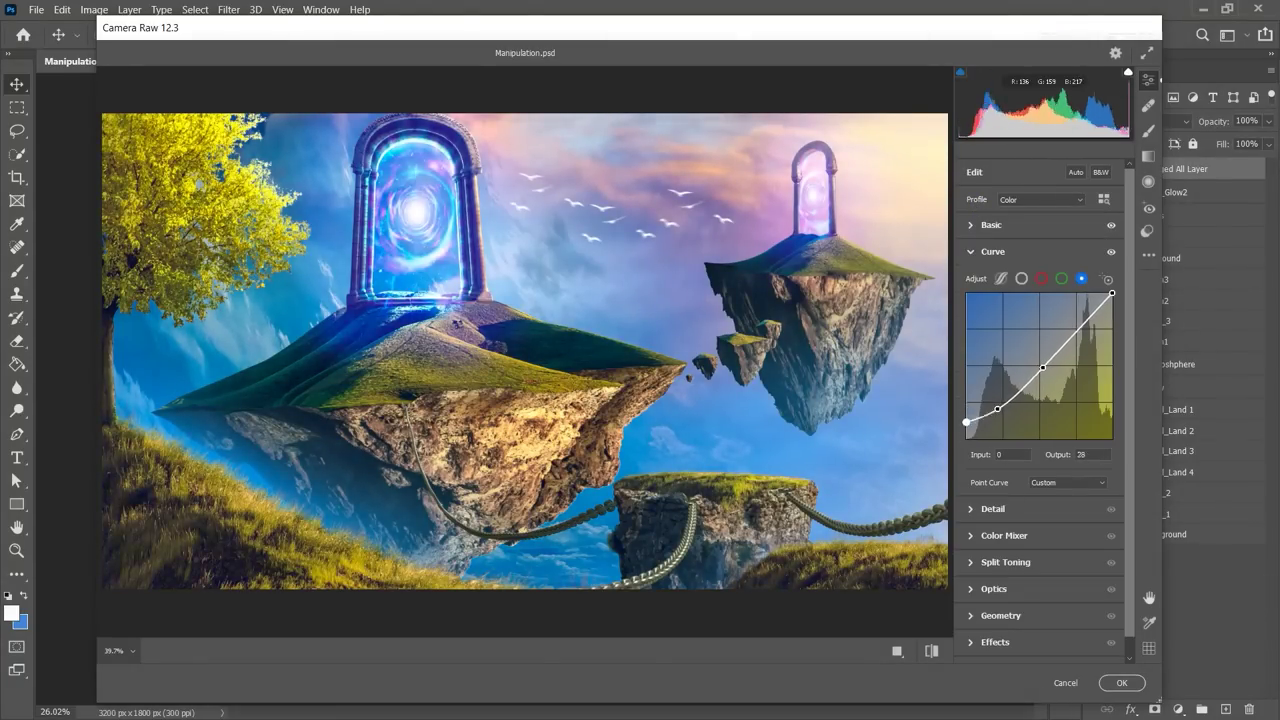
click(1021, 279)
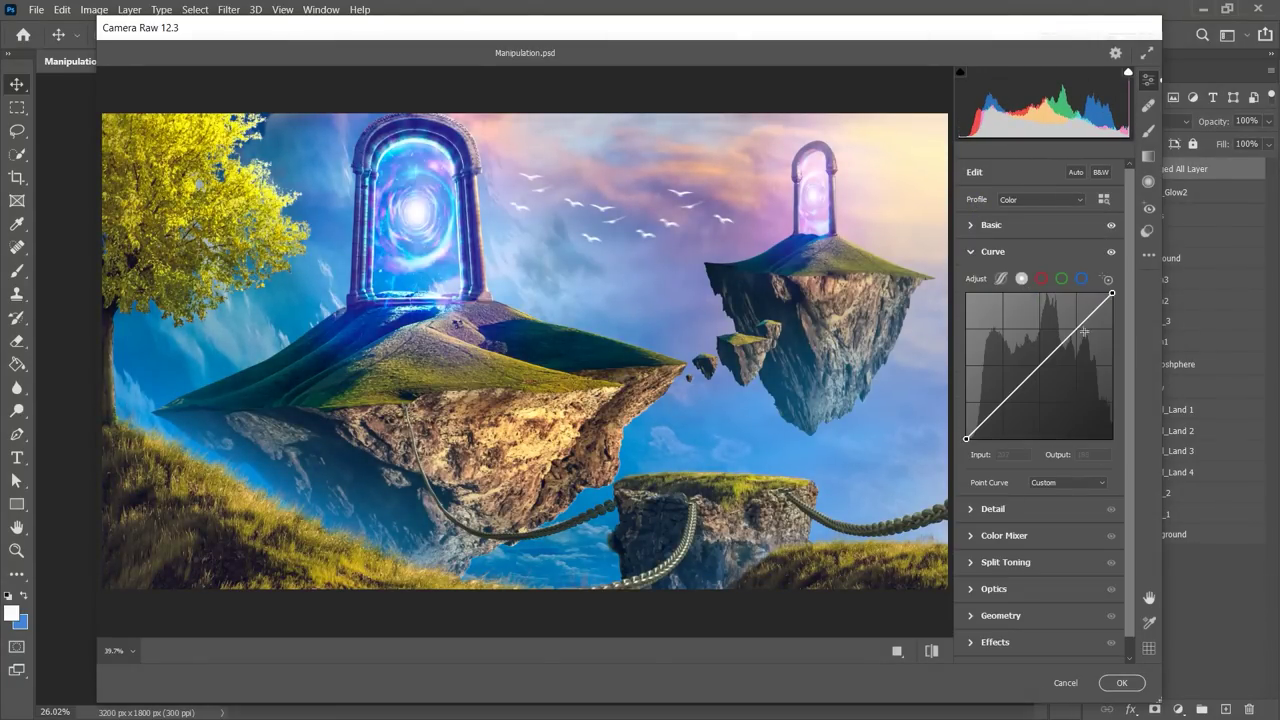
drag(1084, 331, 1084, 322)
drag(1020, 384, 1020, 391)
click(975, 252)
Step: Set sharpening to 25 and Oranges saturation to -21, keeping Blues hue at 0
click(975, 278)
drag(967, 311, 991, 313)
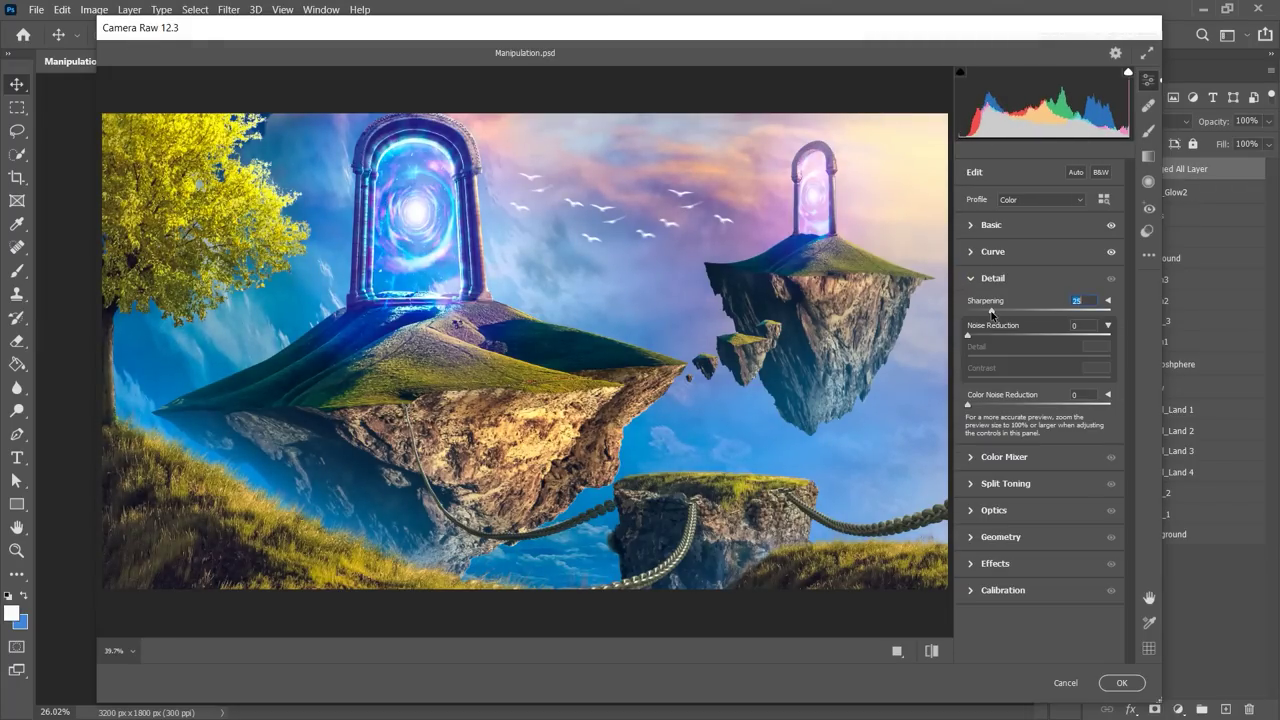
click(1004, 304)
click(1010, 346)
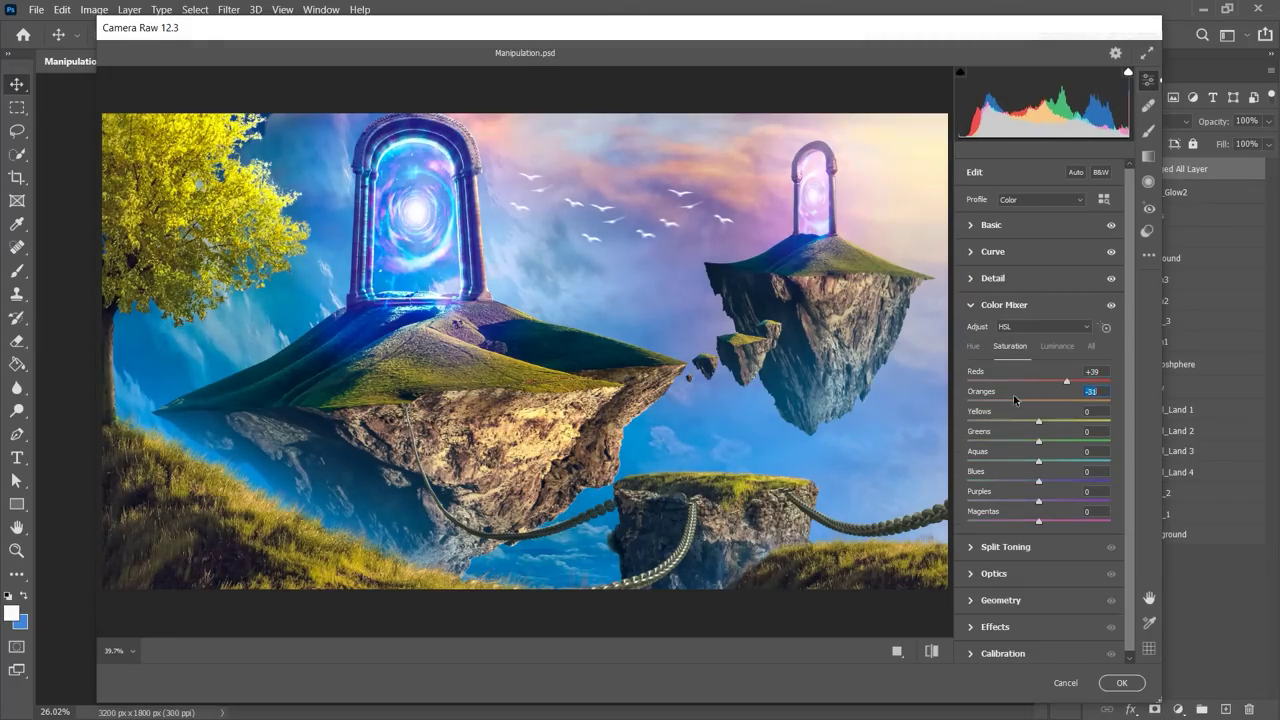
click(1037, 421)
drag(1014, 399, 1060, 414)
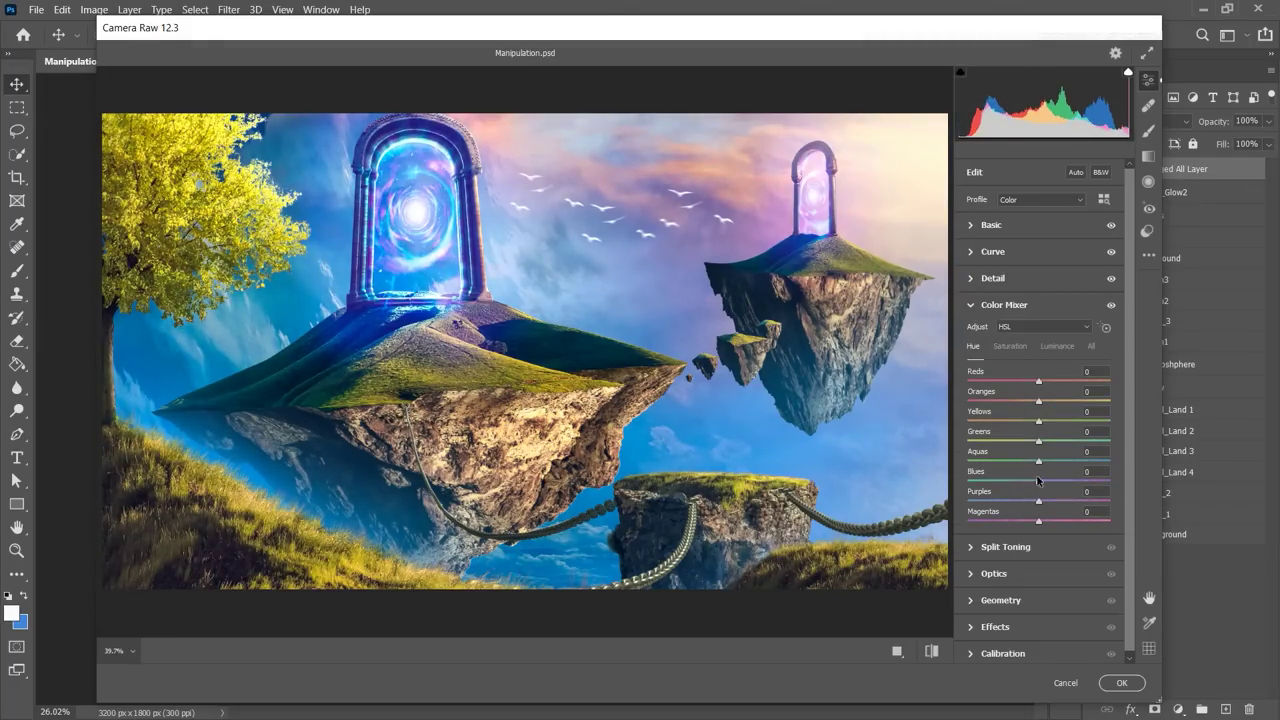
drag(1038, 481, 1060, 481)
double_click(1060, 481)
Step: Warm the highlights and tint the shadows with split toning, and add an edge vignette
click(972, 305)
click(972, 333)
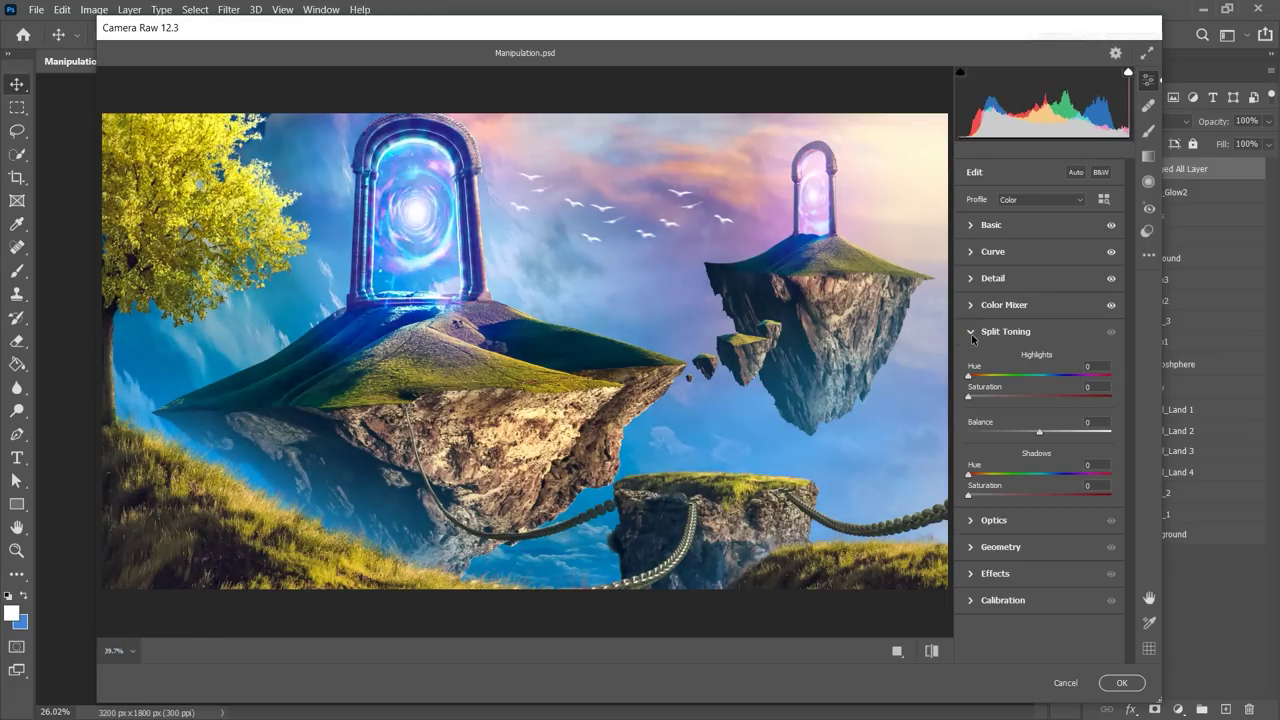
mouse_move(968, 398)
mouse_down()
mouse_move(1012, 398)
mouse_move(992, 374)
mouse_up()
click(1110, 331)
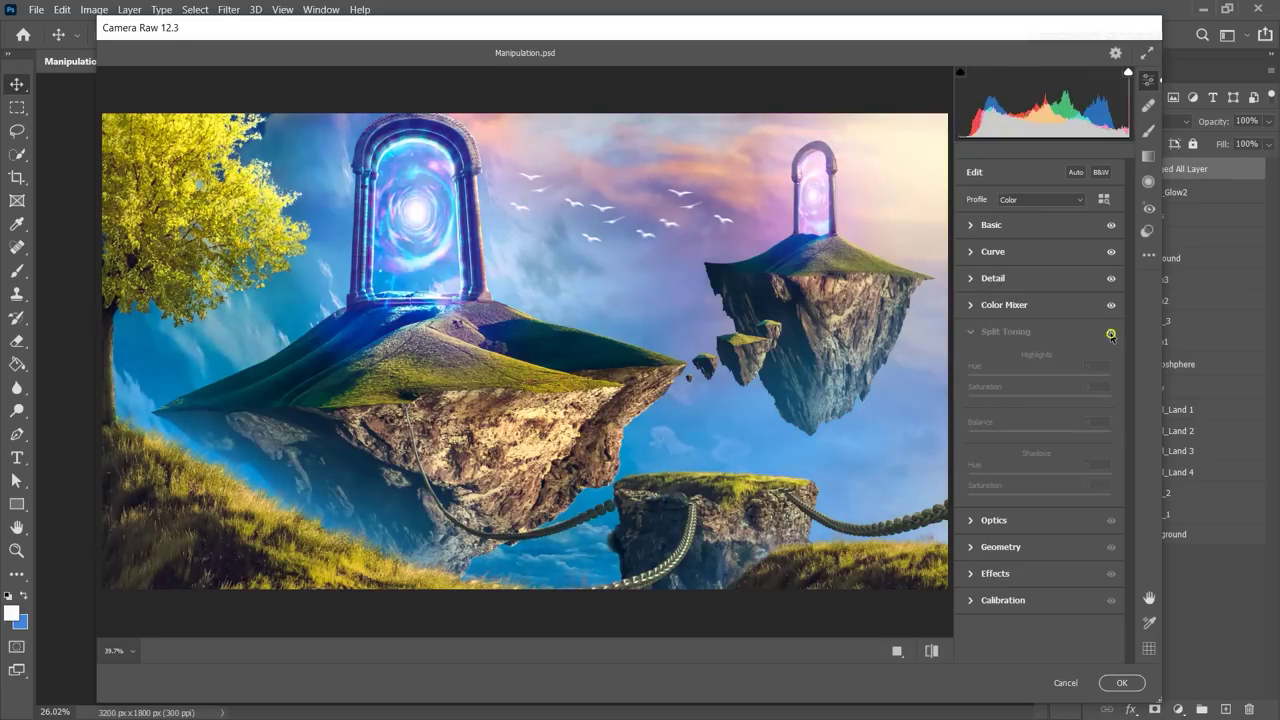
drag(968, 494, 975, 494)
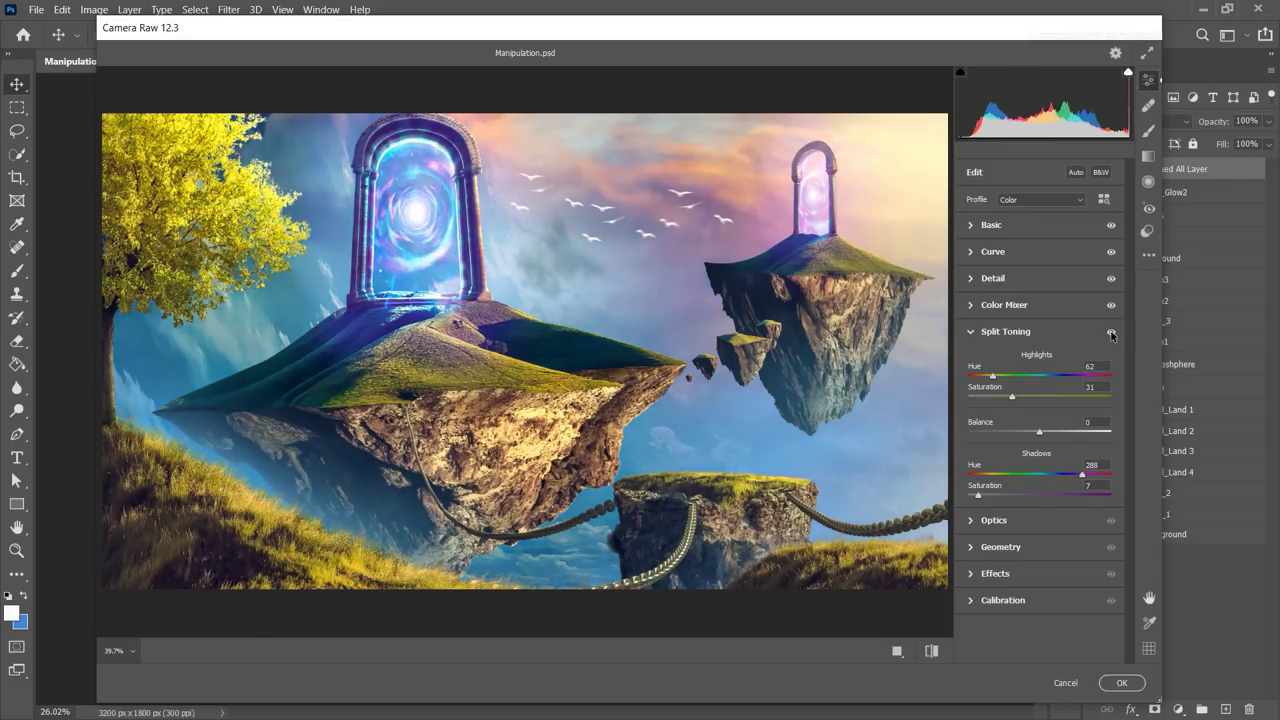
click(971, 333)
click(971, 411)
mouse_move(1039, 467)
mouse_down()
mouse_move(1027, 468)
mouse_move(1072, 501)
mouse_up()
Step: Shift the calibration primaries (blue hue -11), warm temperature to +4, and apply the grade
click(1044, 607)
drag(1038, 565, 1071, 565)
drag(1038, 629, 1031, 629)
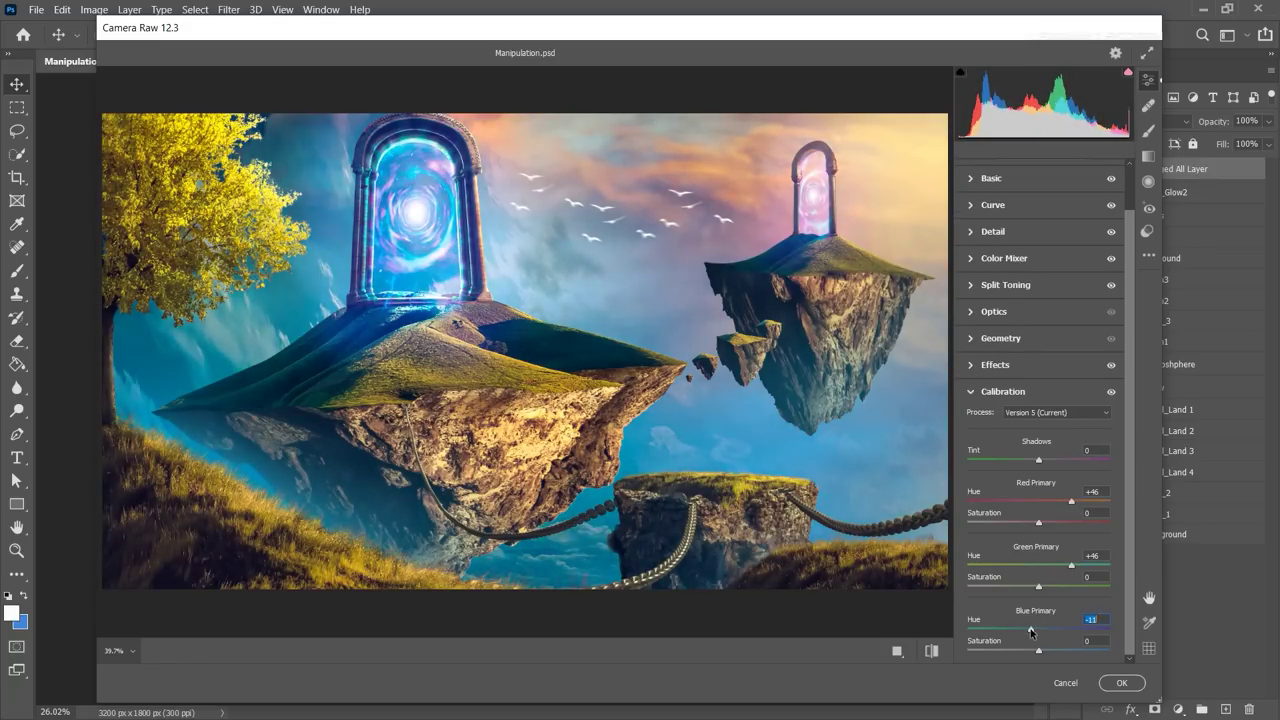
click(1003, 391)
click(990, 224)
drag(1038, 278, 1041, 278)
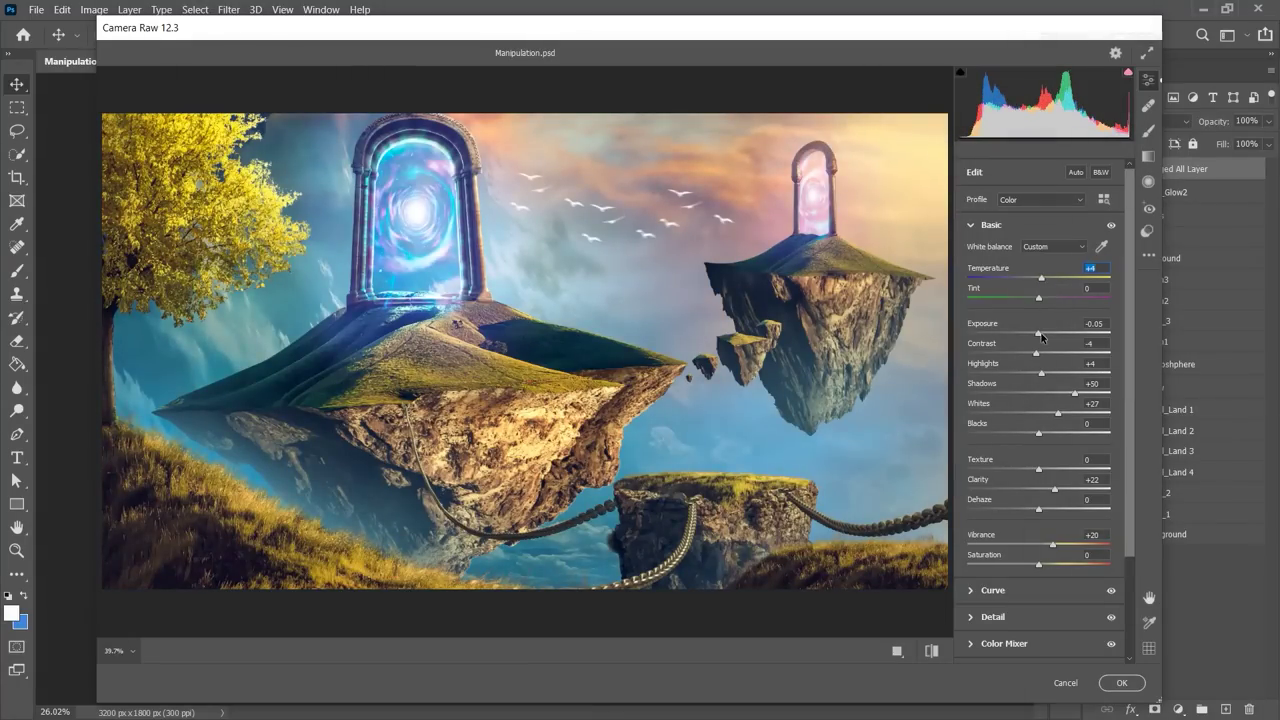
key(Return)
key(Return)
Step: Rename the copy Merged All Layer_Blur and apply a Field Blur with pins near the lower chain
double_click(1185, 168)
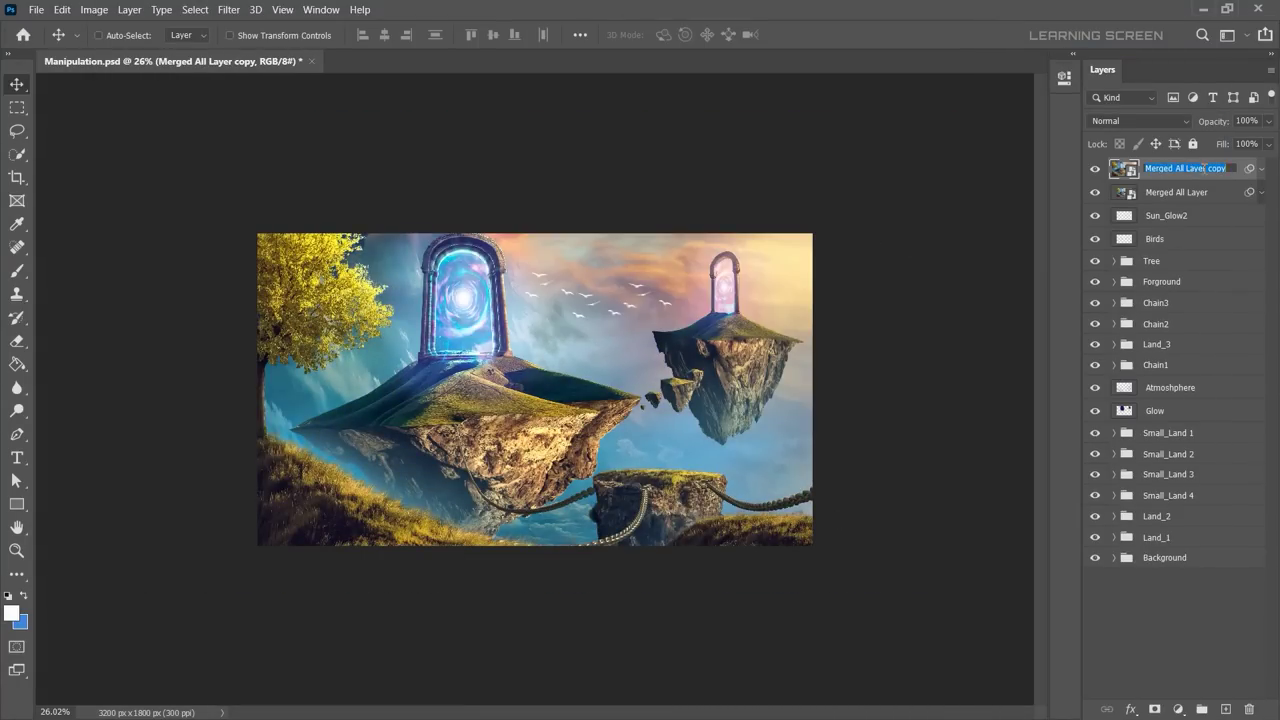
click(228, 9)
click(480, 262)
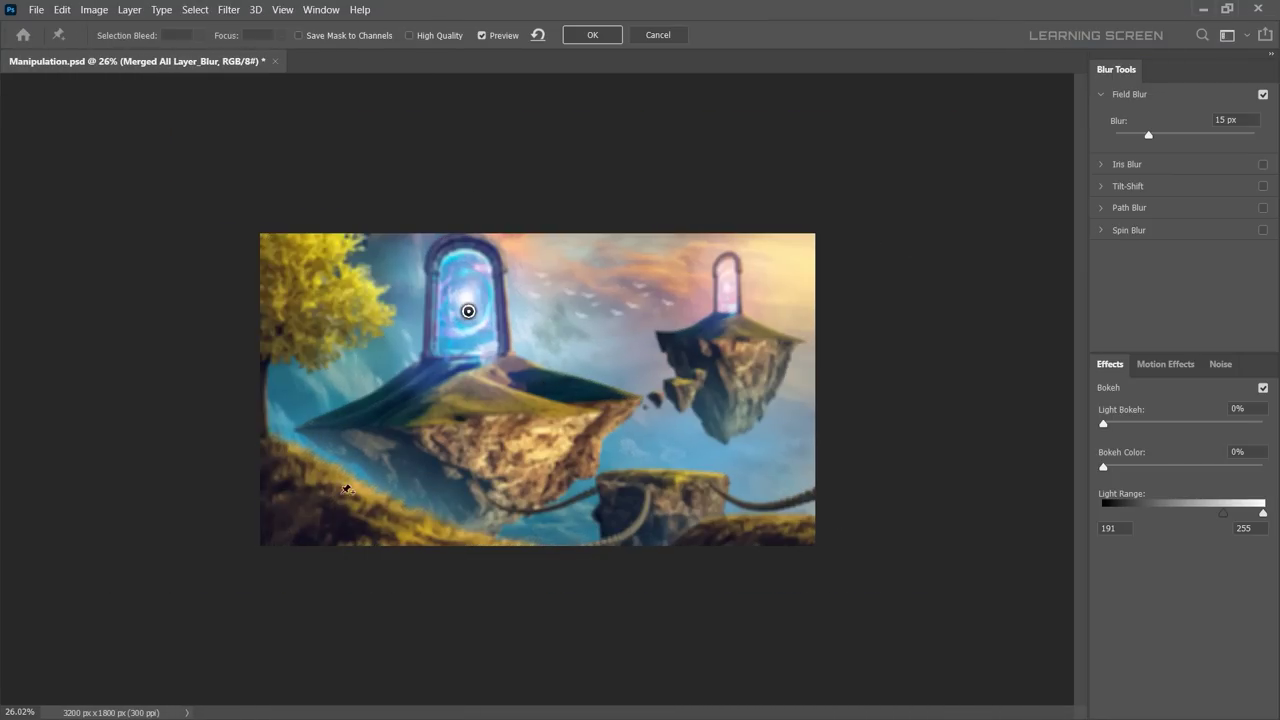
scroll(468, 312, up, 2)
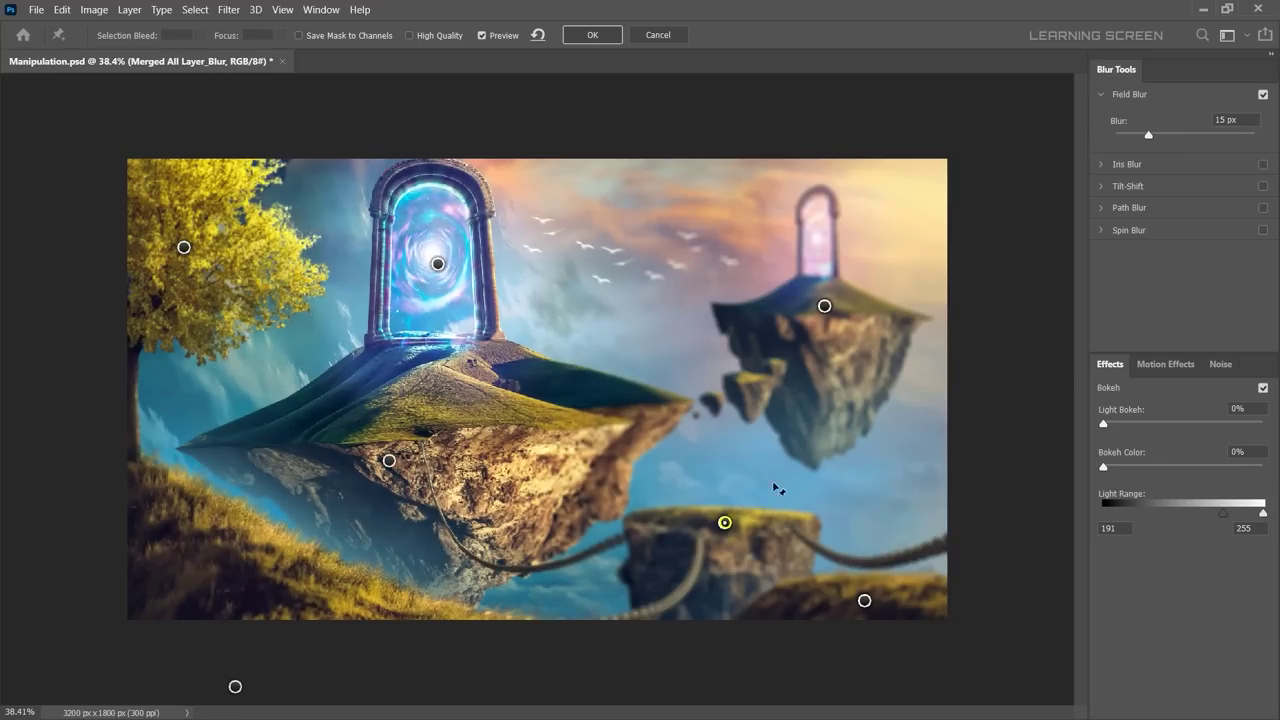
drag(864, 600, 883, 603)
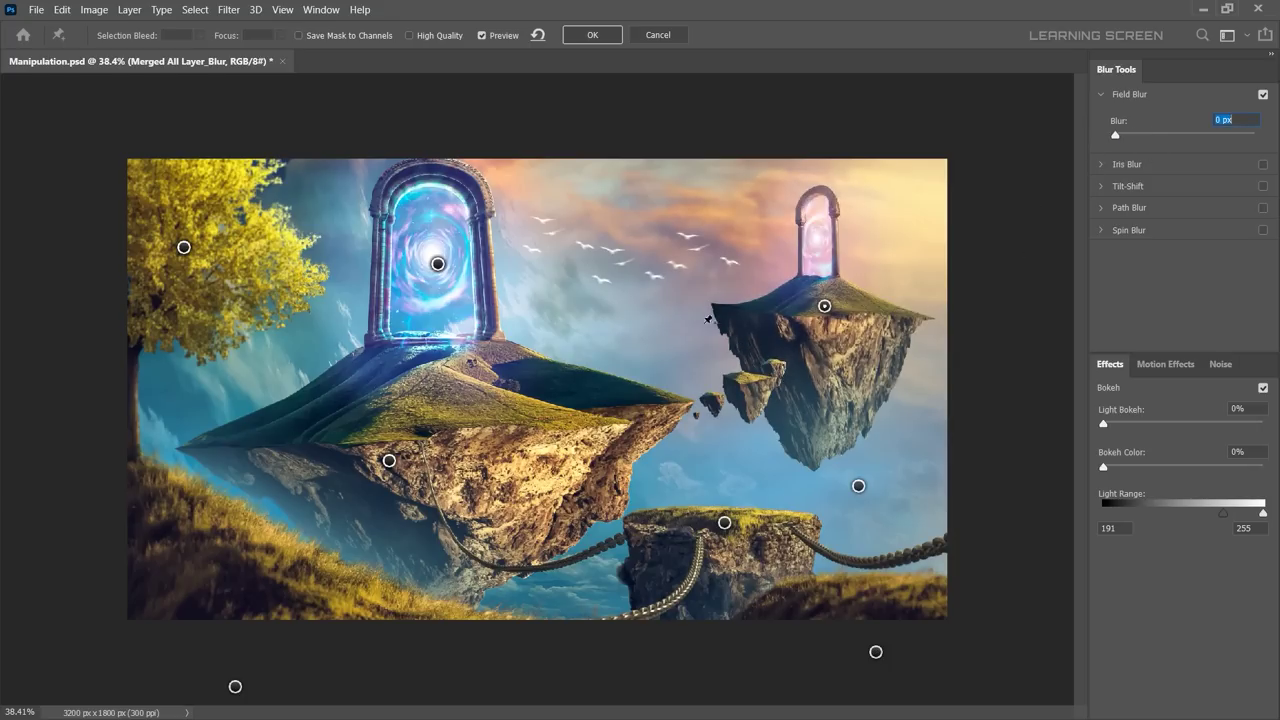
key(ctrl+minus)
drag(590, 651, 588, 678)
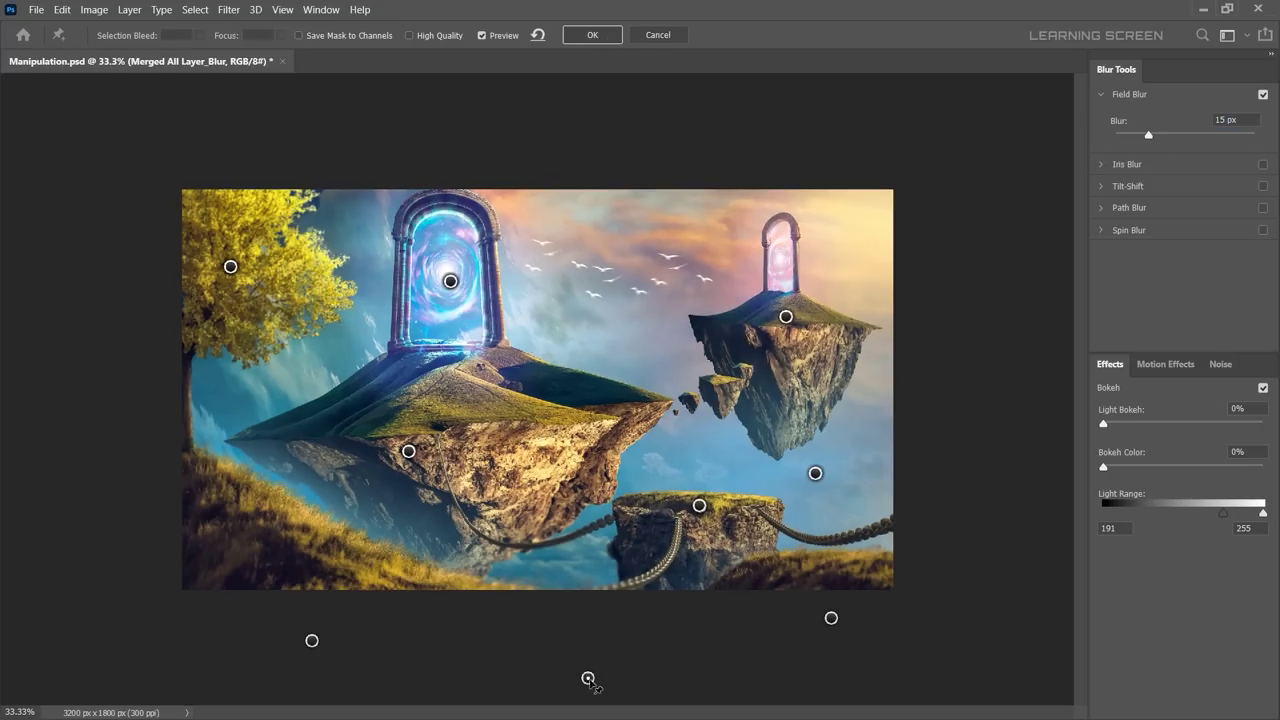
click(591, 35)
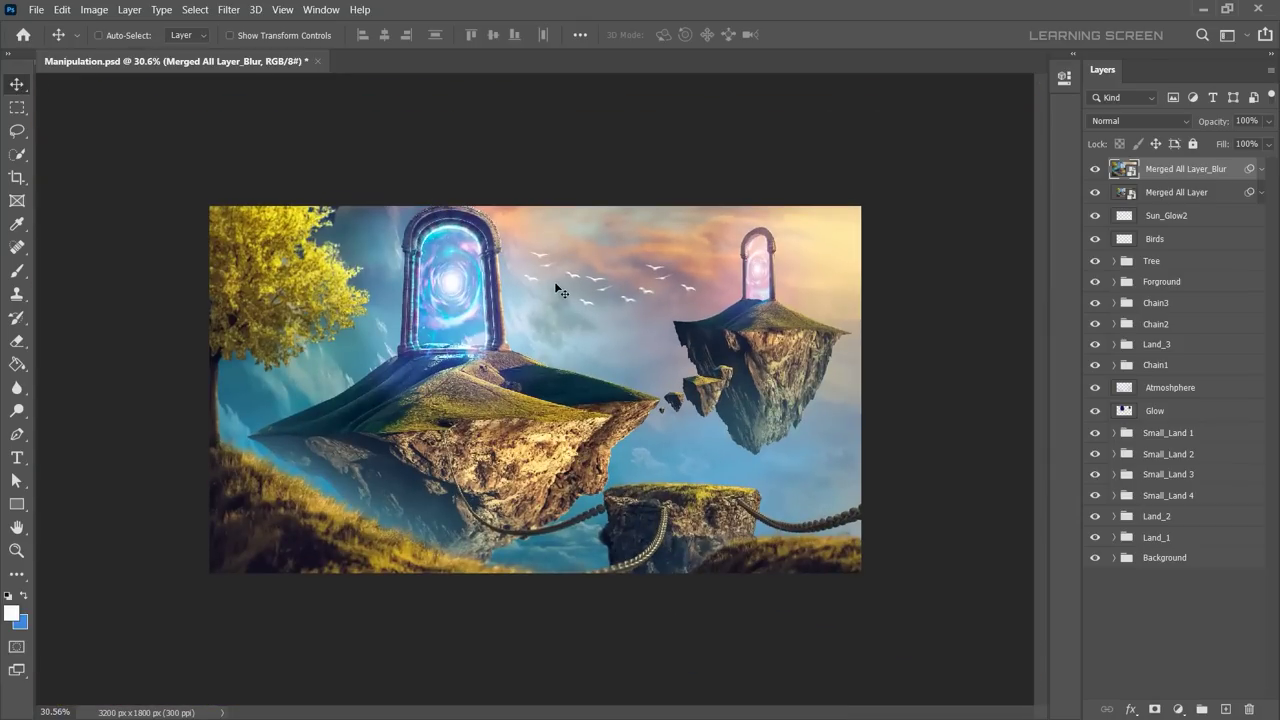
Step: Add a Channel Mixer 3 adjustment boosting the Red output to +91
click(1178, 709)
click(1100, 603)
drag(983, 205, 976, 206)
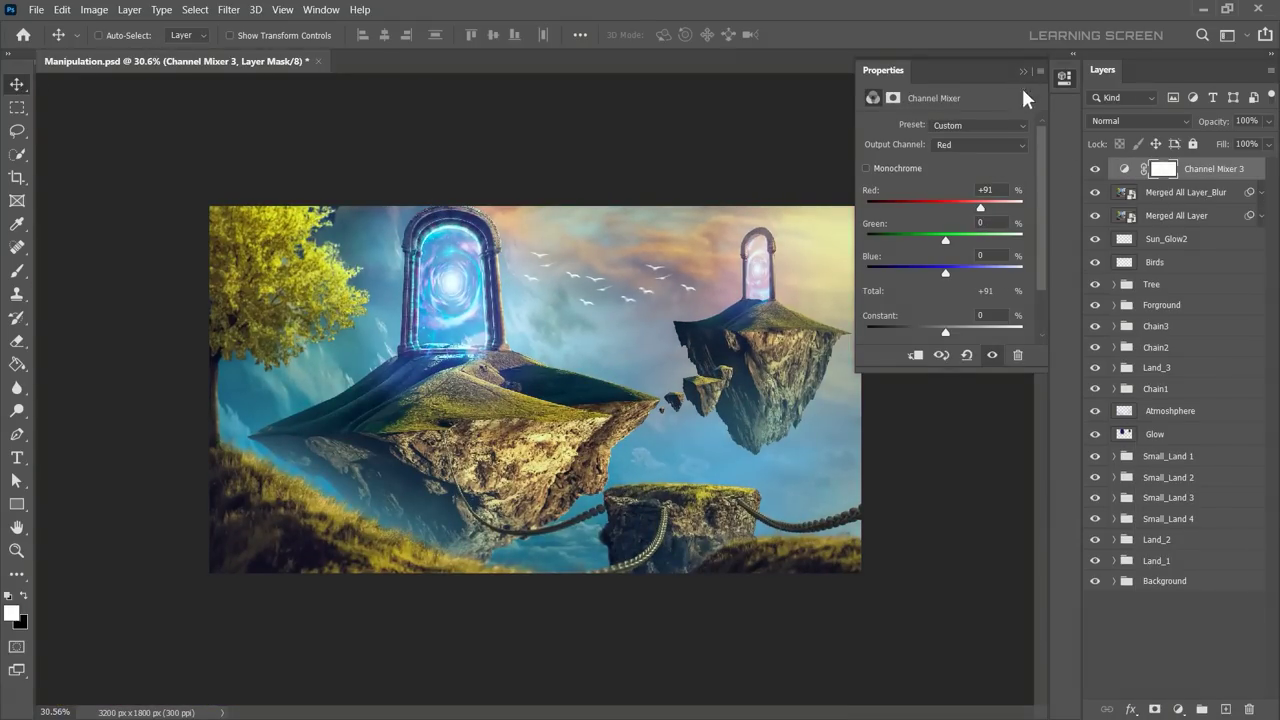
Step: Stamp the visible image into a new top Merged layer and open its Blending Options
key(ctrl+shift+alt+n)
key(Return)
key(ctrl+alt+shift+e)
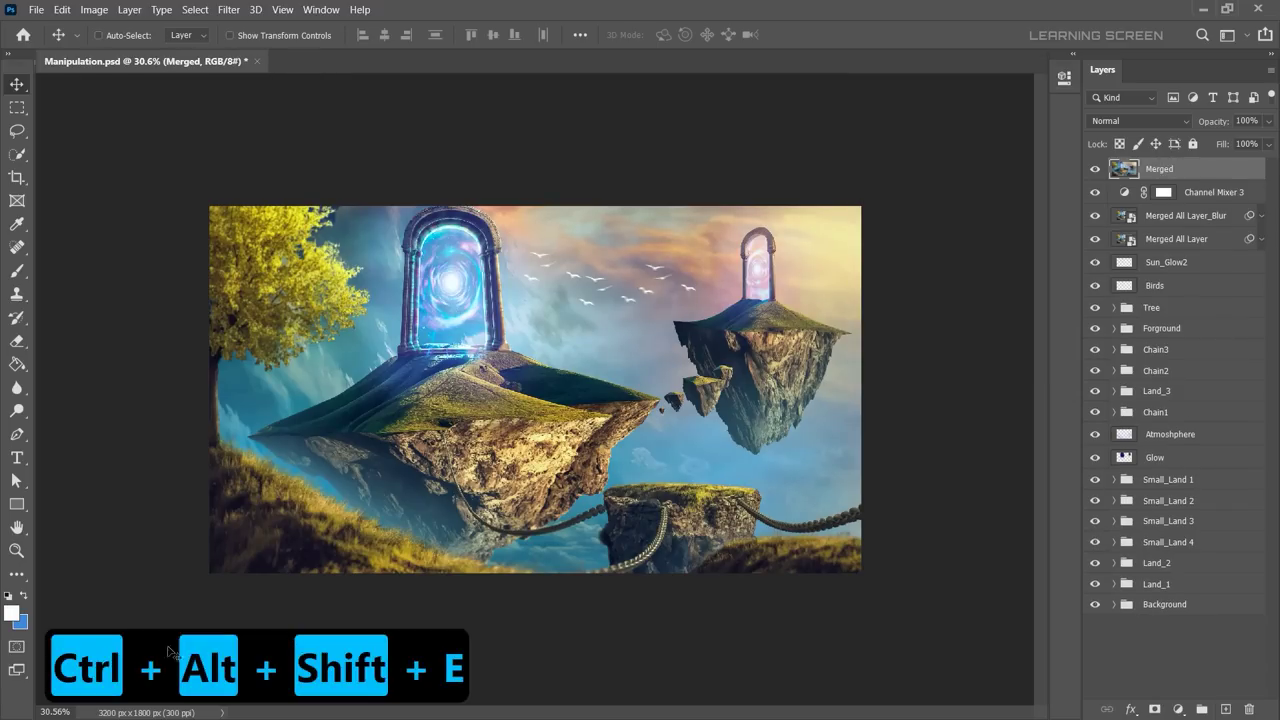
click(1131, 709)
click(1110, 551)
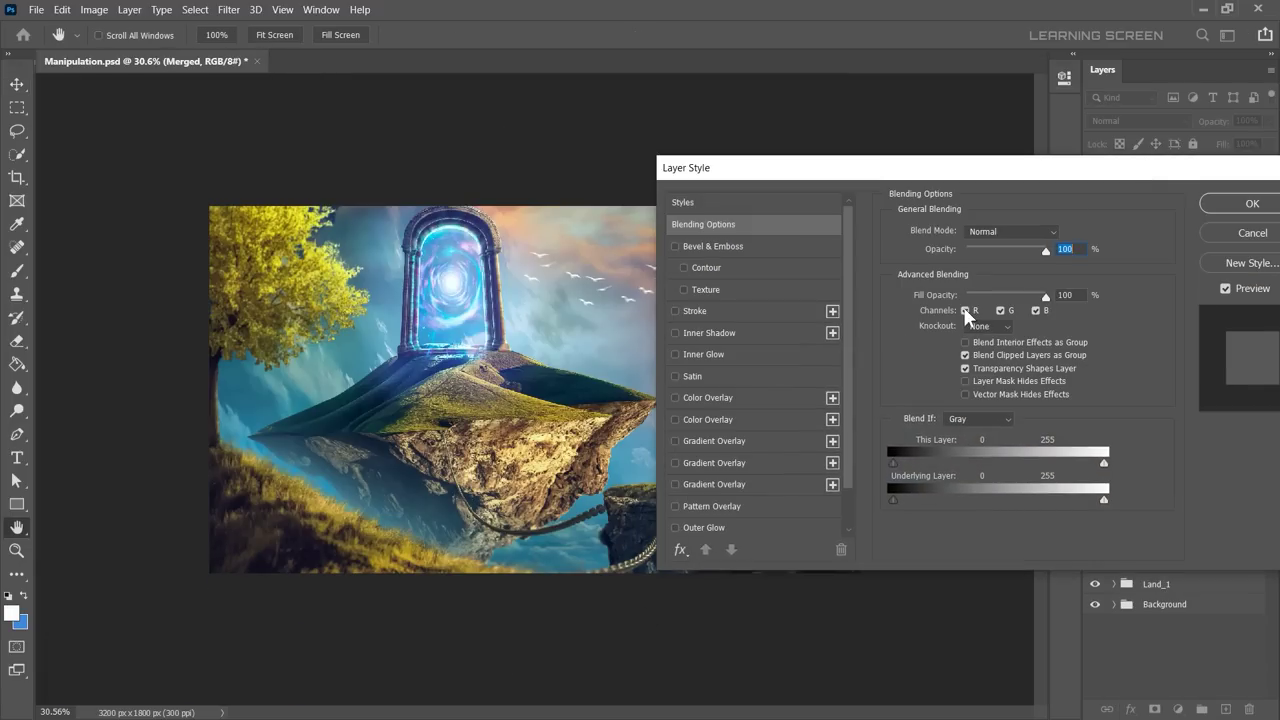